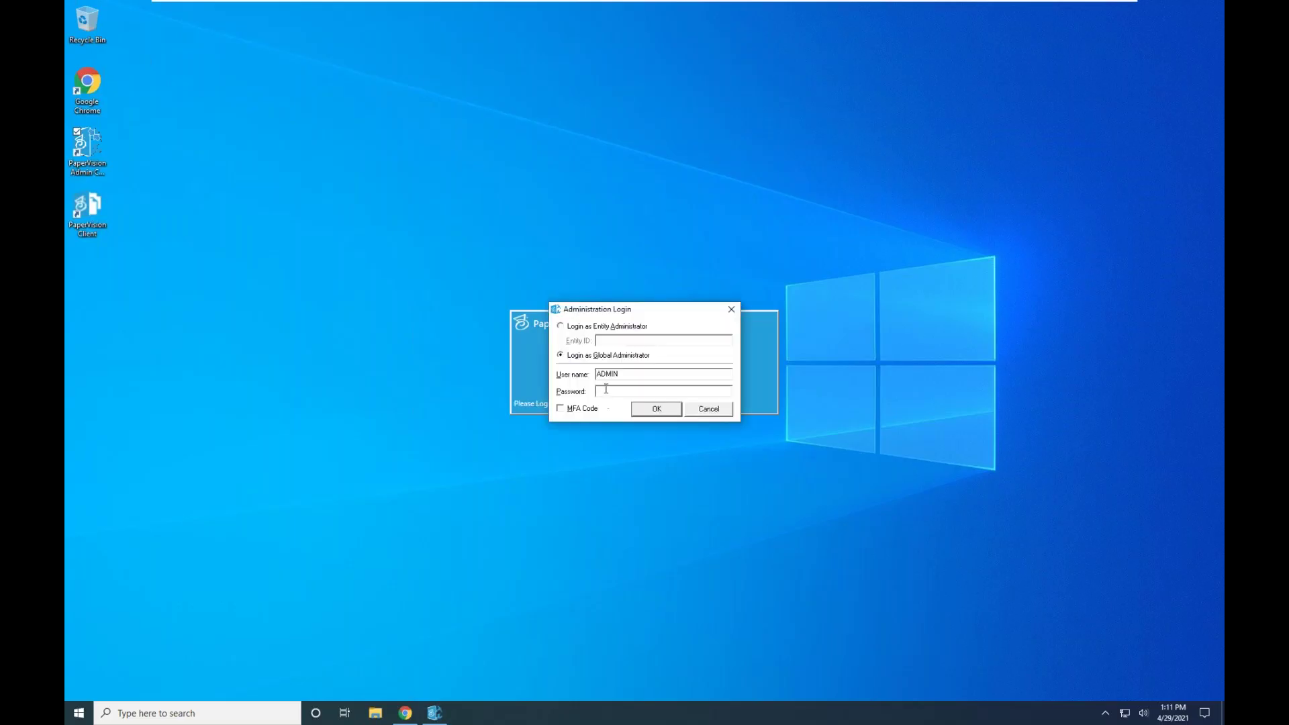
# Sign in with the admin password and show System Users under Default Company's General Security
pyautogui.write('*****')
pyautogui.press('Return')
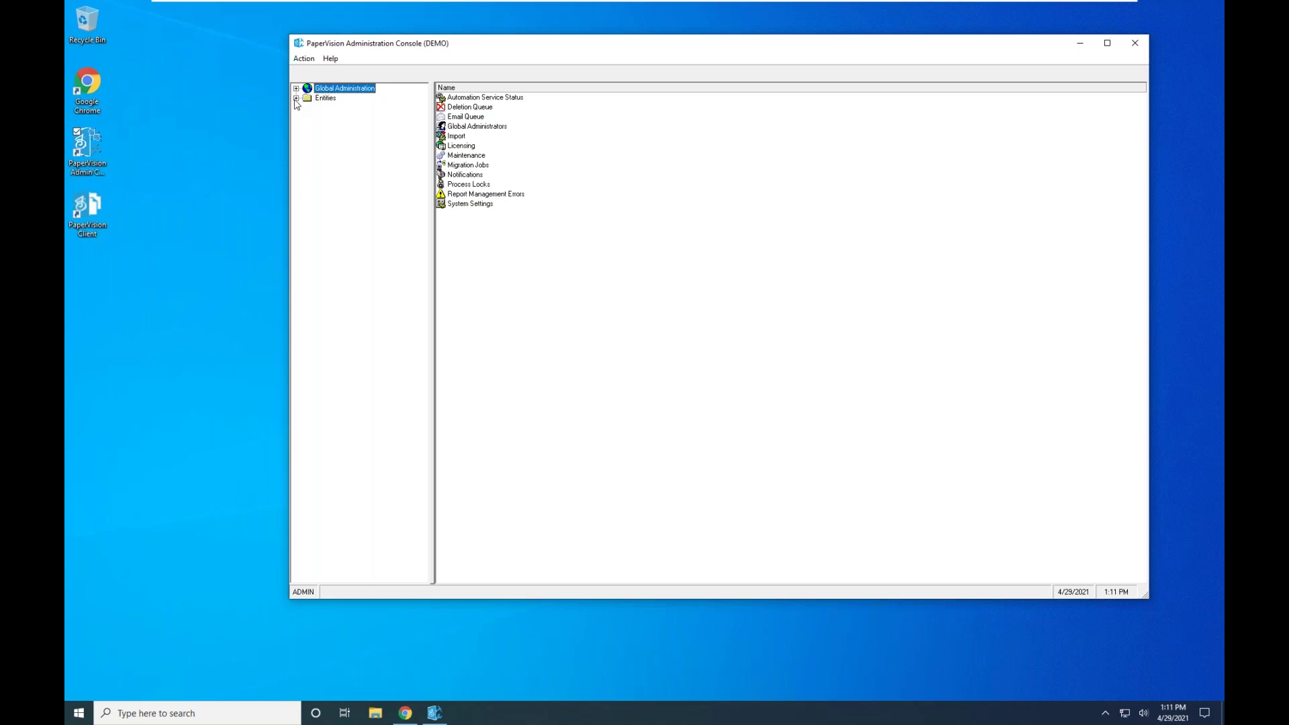
pyautogui.click(298, 99)
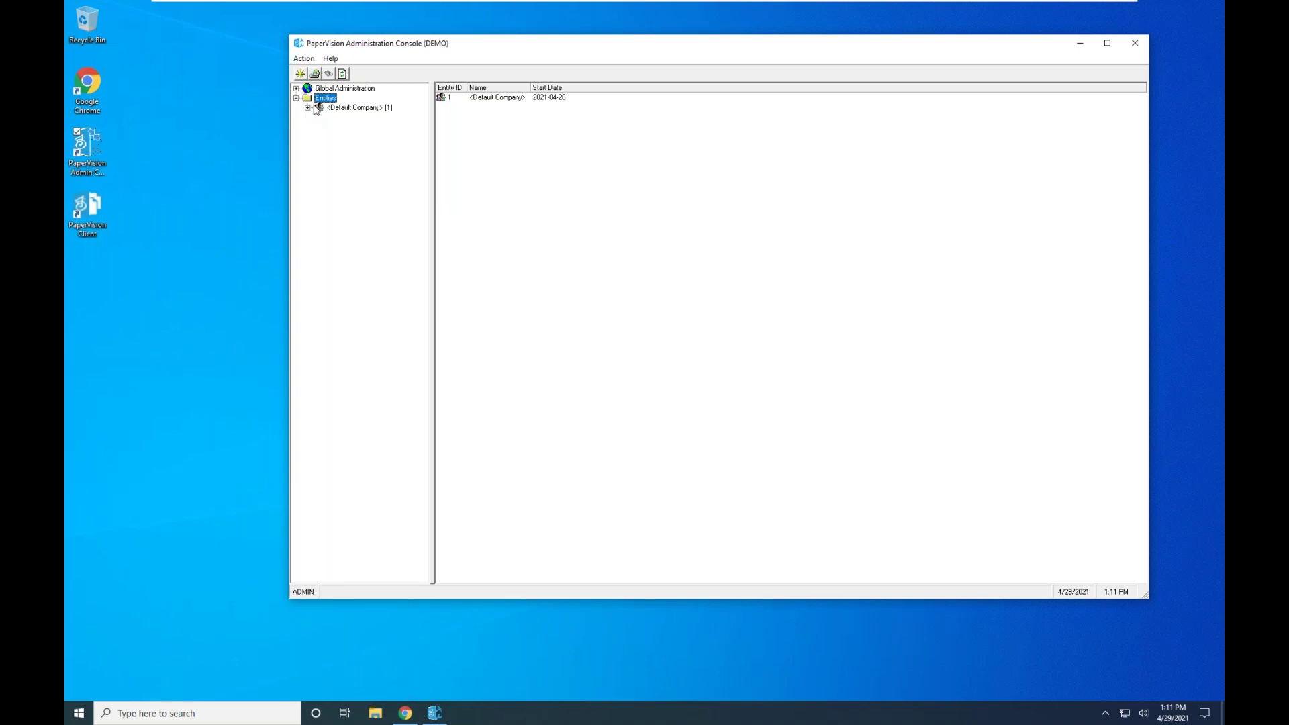
pyautogui.click(308, 108)
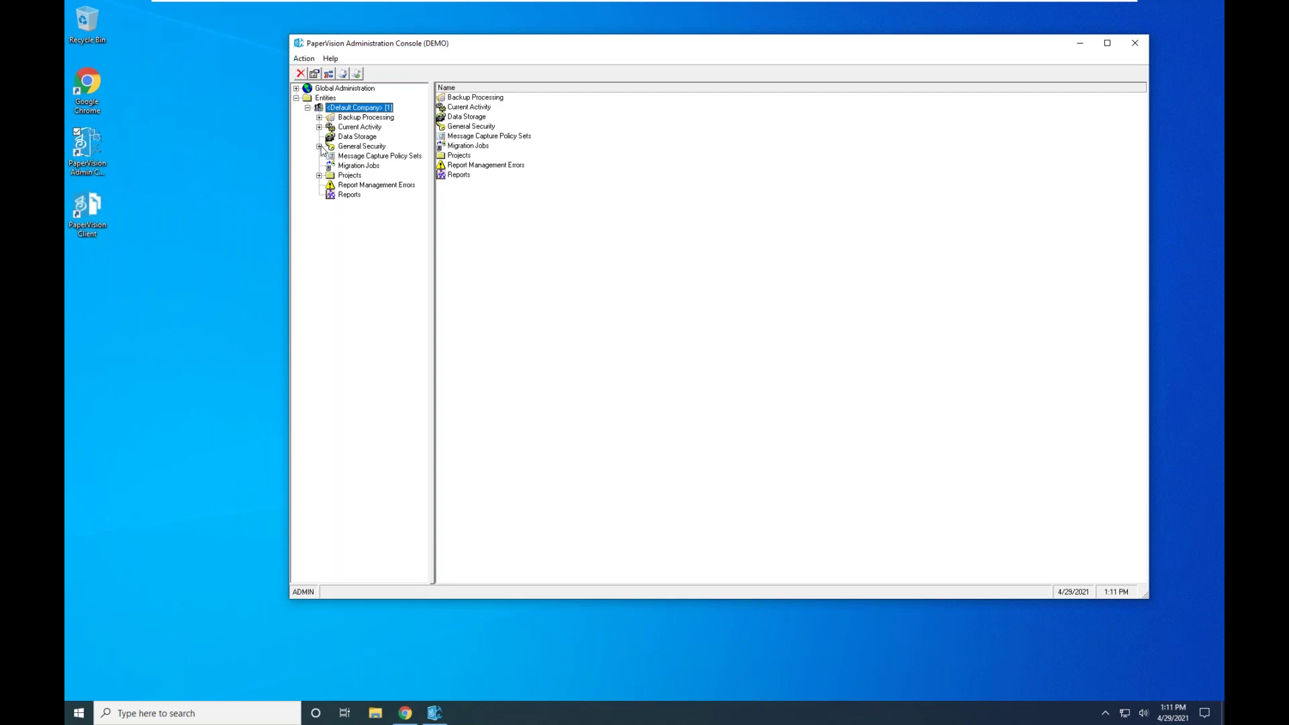
pyautogui.click(321, 147)
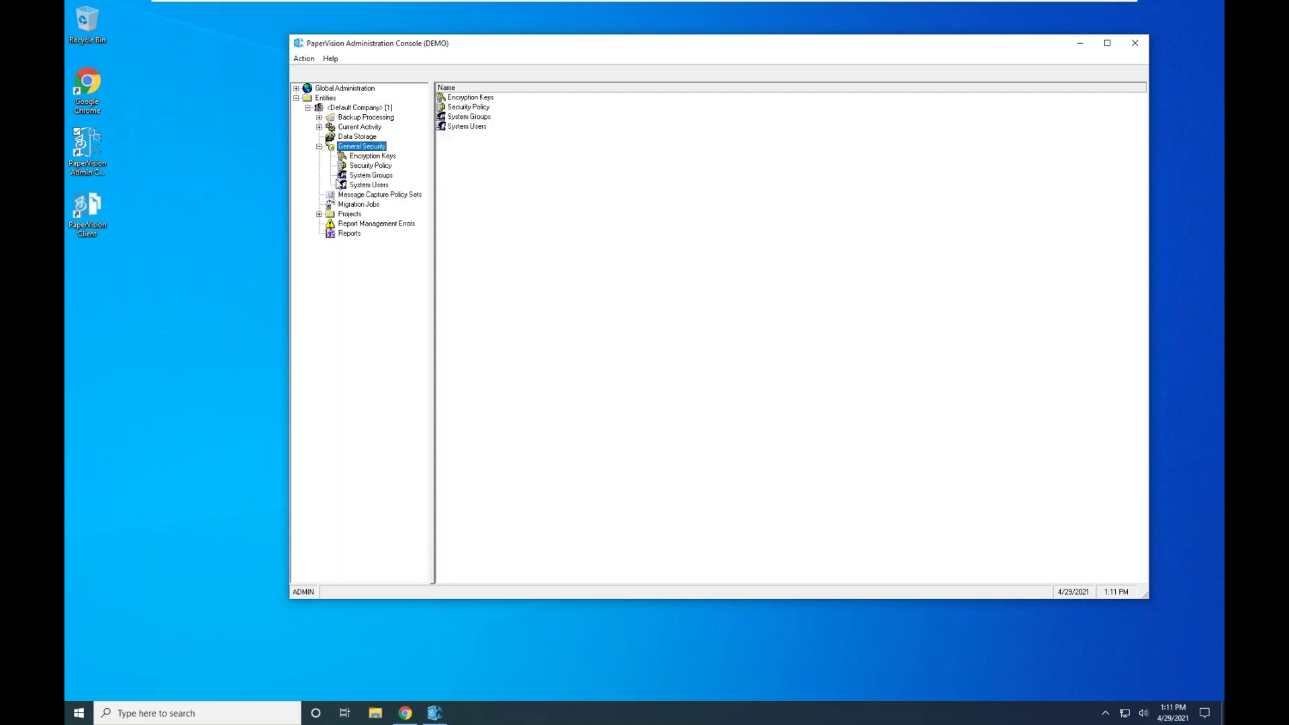
pyautogui.click(370, 185)
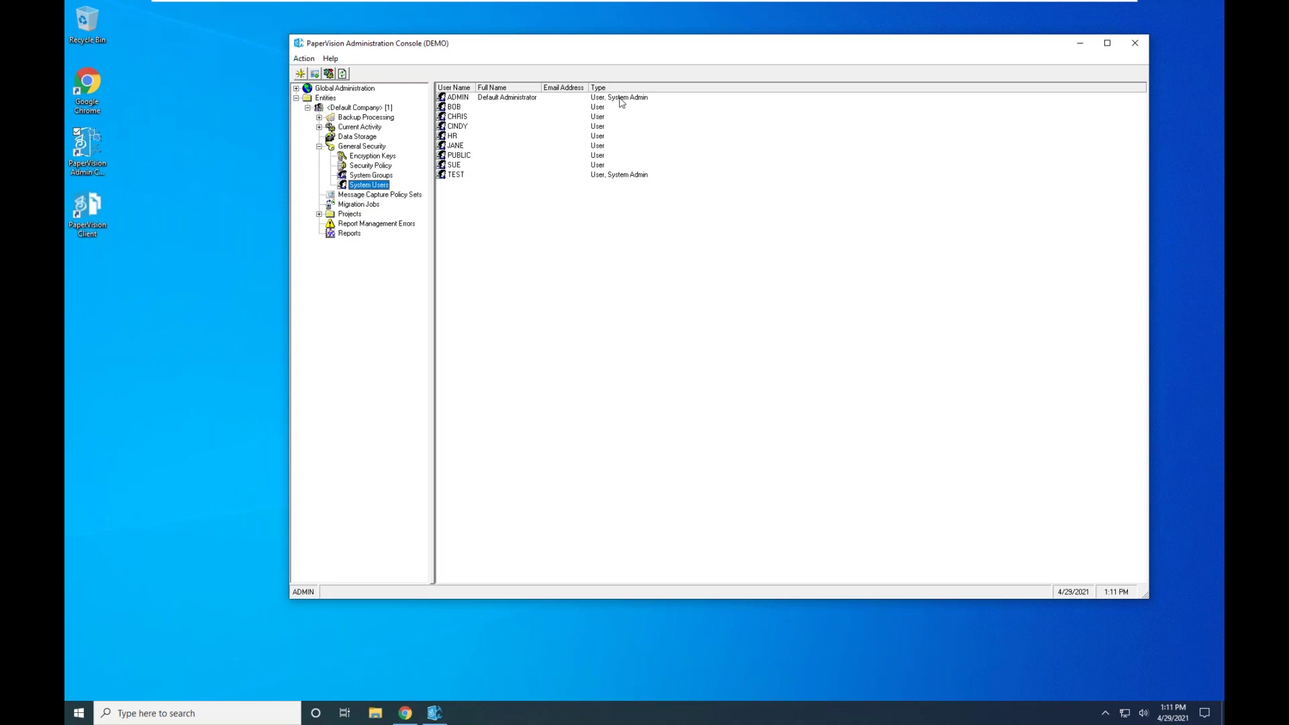
# Create limited system administrator 'Limited User' with no forced password change at next logon
pyautogui.rightClick(478, 218)
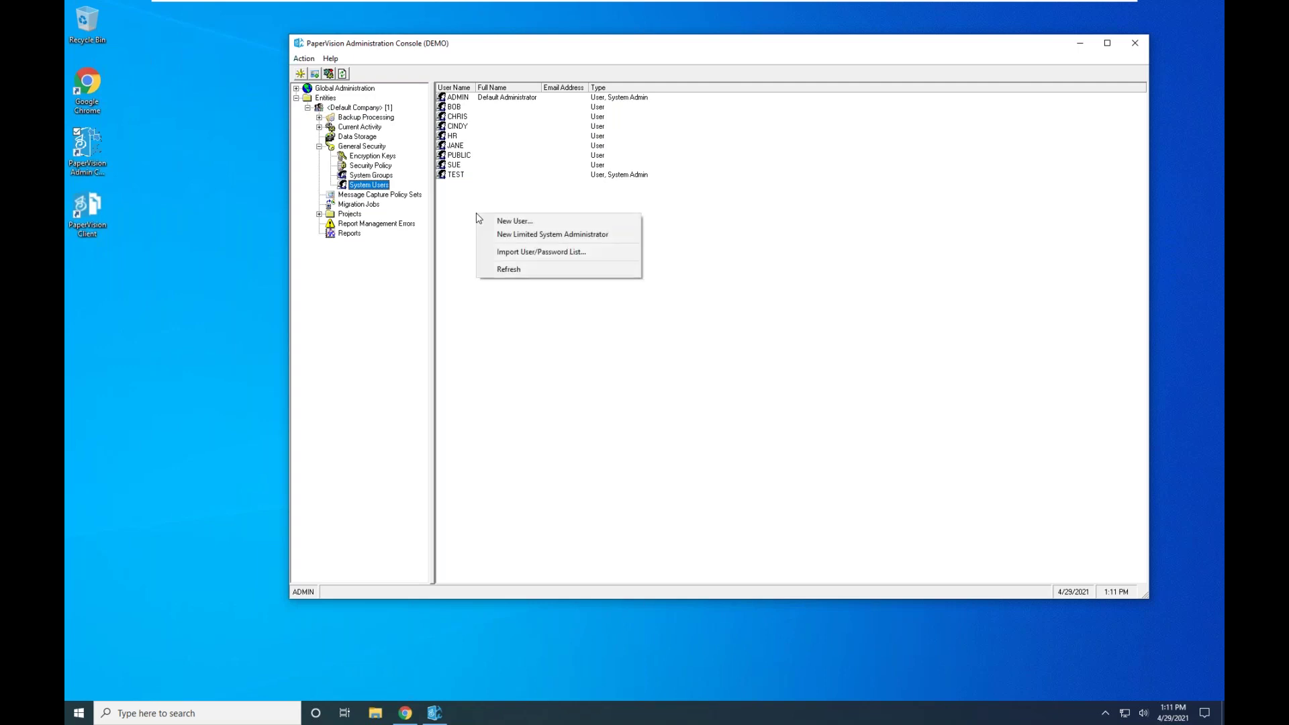
pyautogui.click(472, 216)
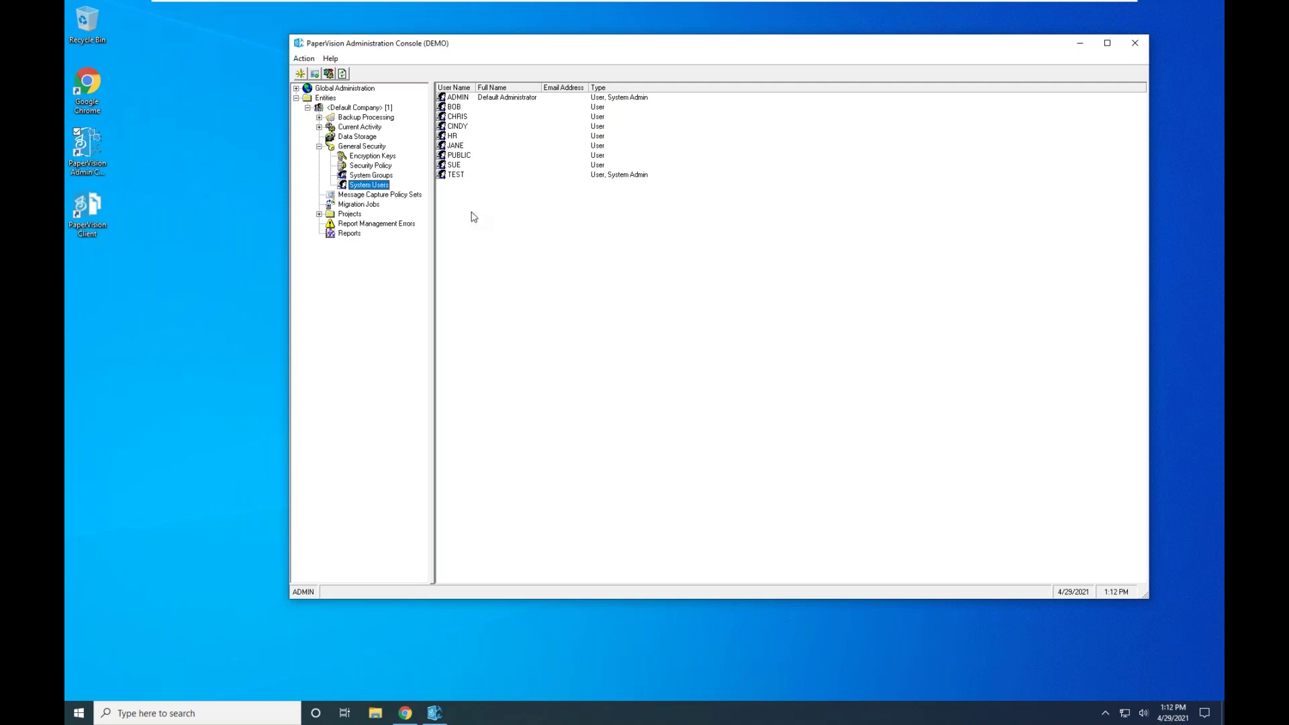
pyautogui.rightClick(374, 190)
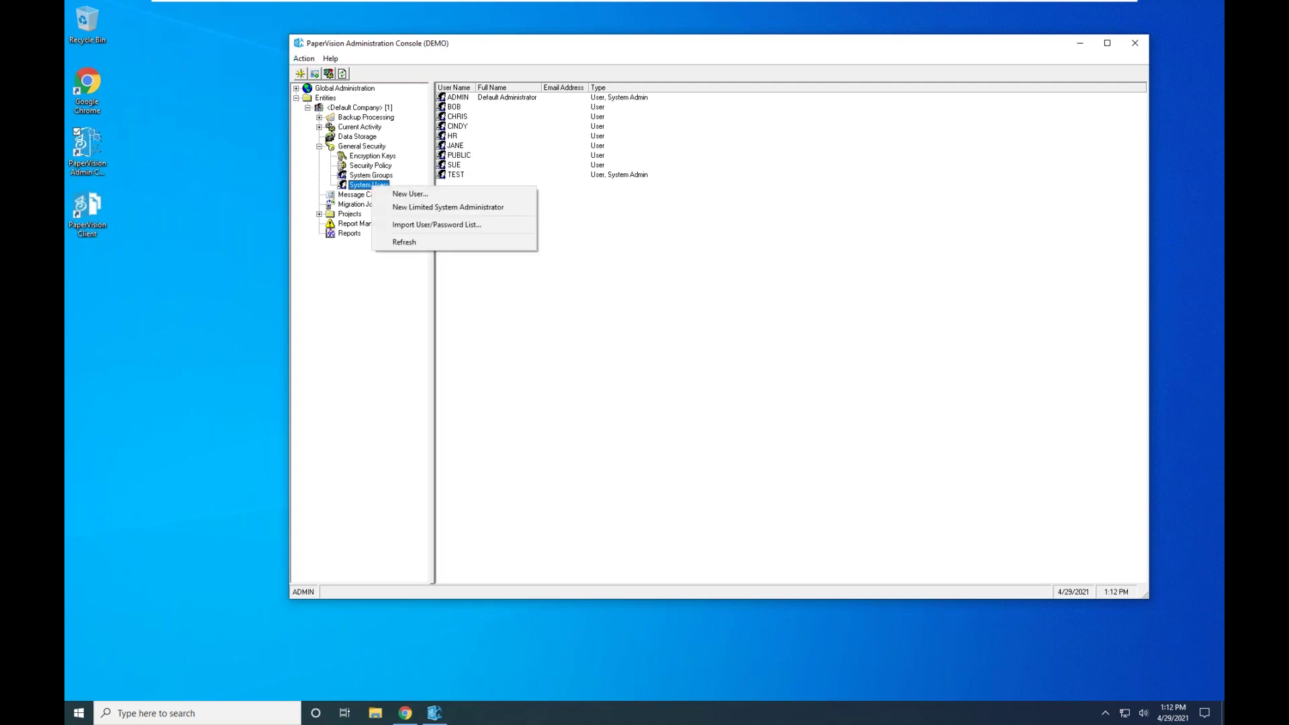
pyautogui.click(388, 210)
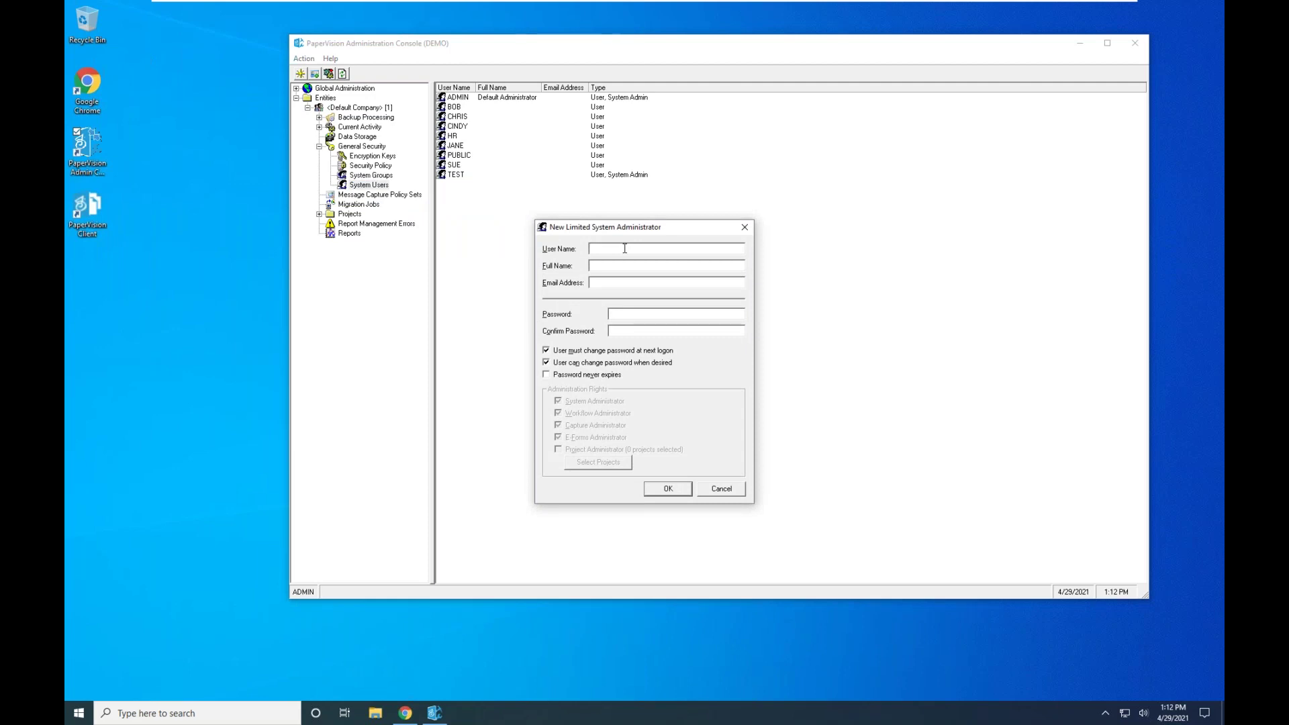
pyautogui.write('Limited User')
pyautogui.click(628, 351)
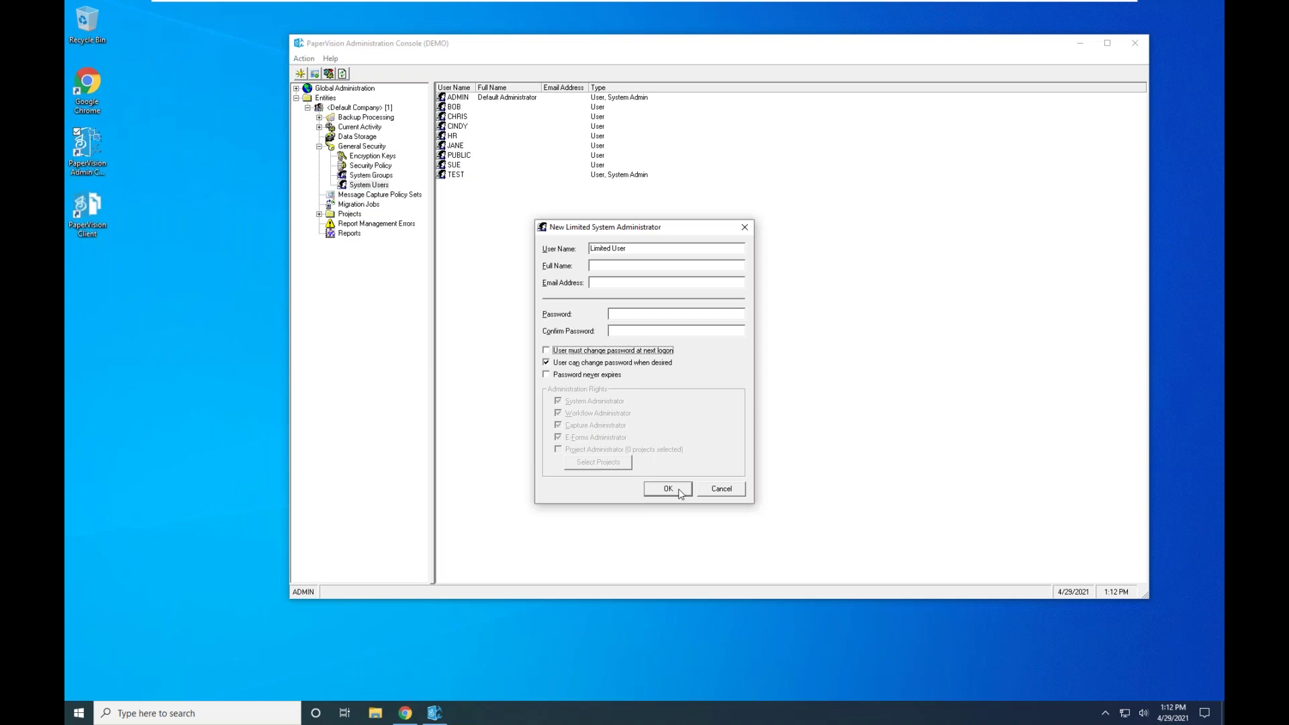
pyautogui.click(668, 489)
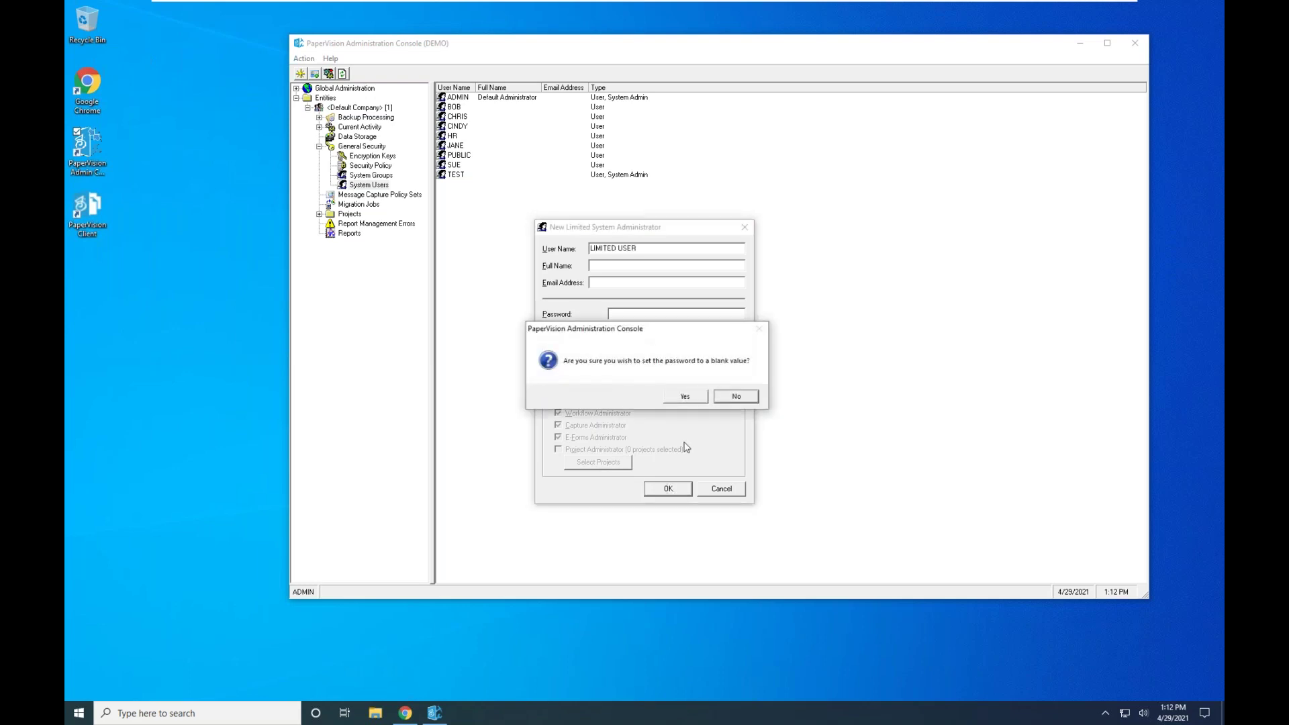
# Accept the blank password and check LIMITED USER in the System Users list
pyautogui.click(685, 396)
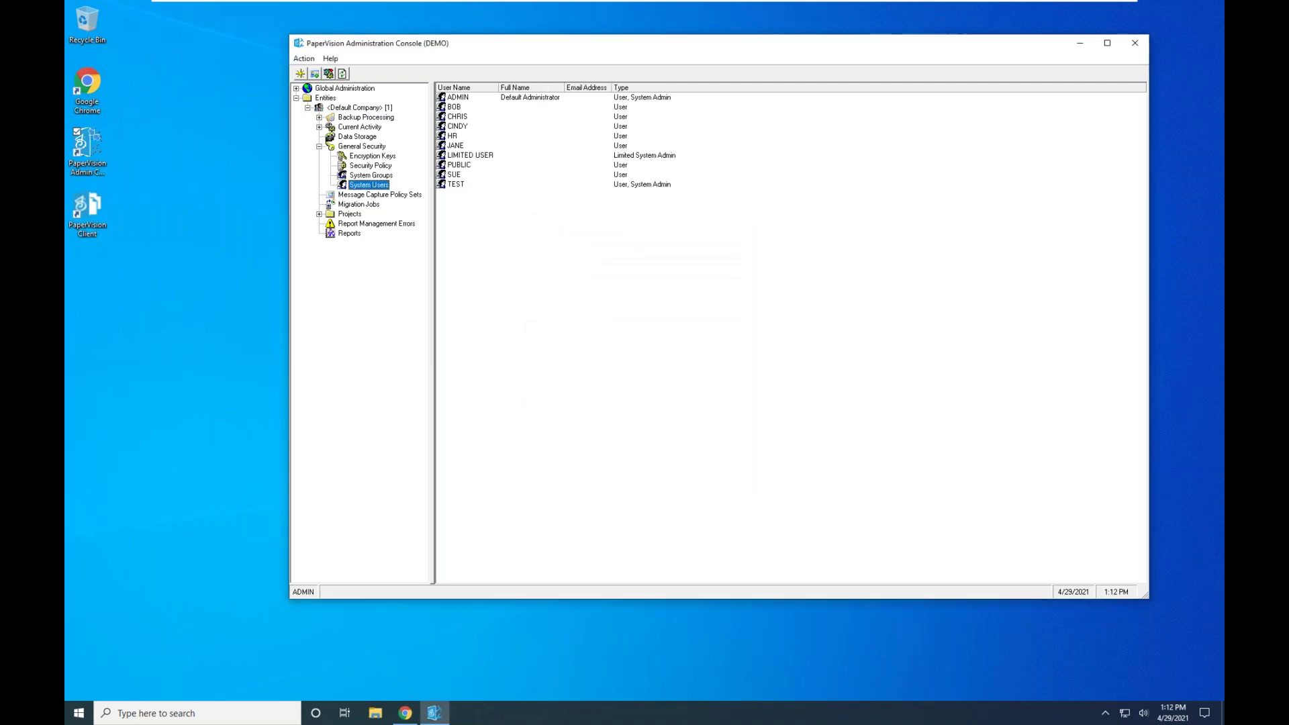
pyautogui.click(471, 158)
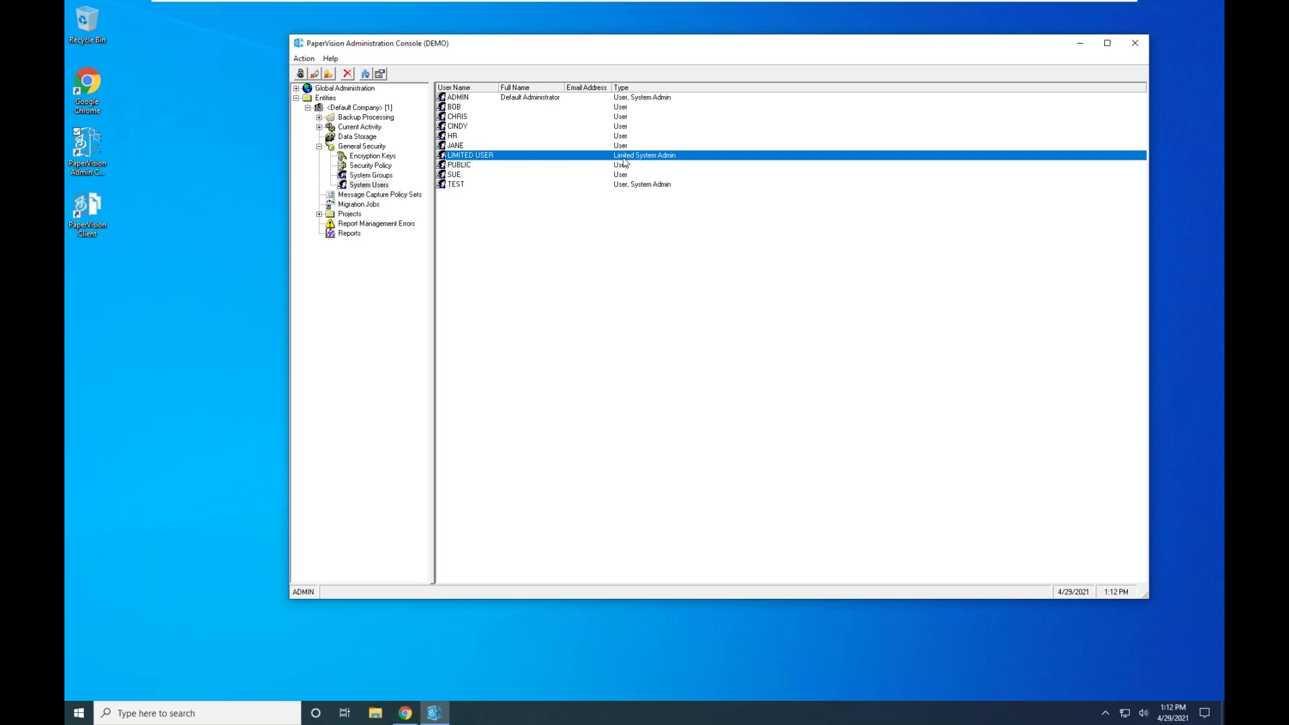
pyautogui.click(612, 254)
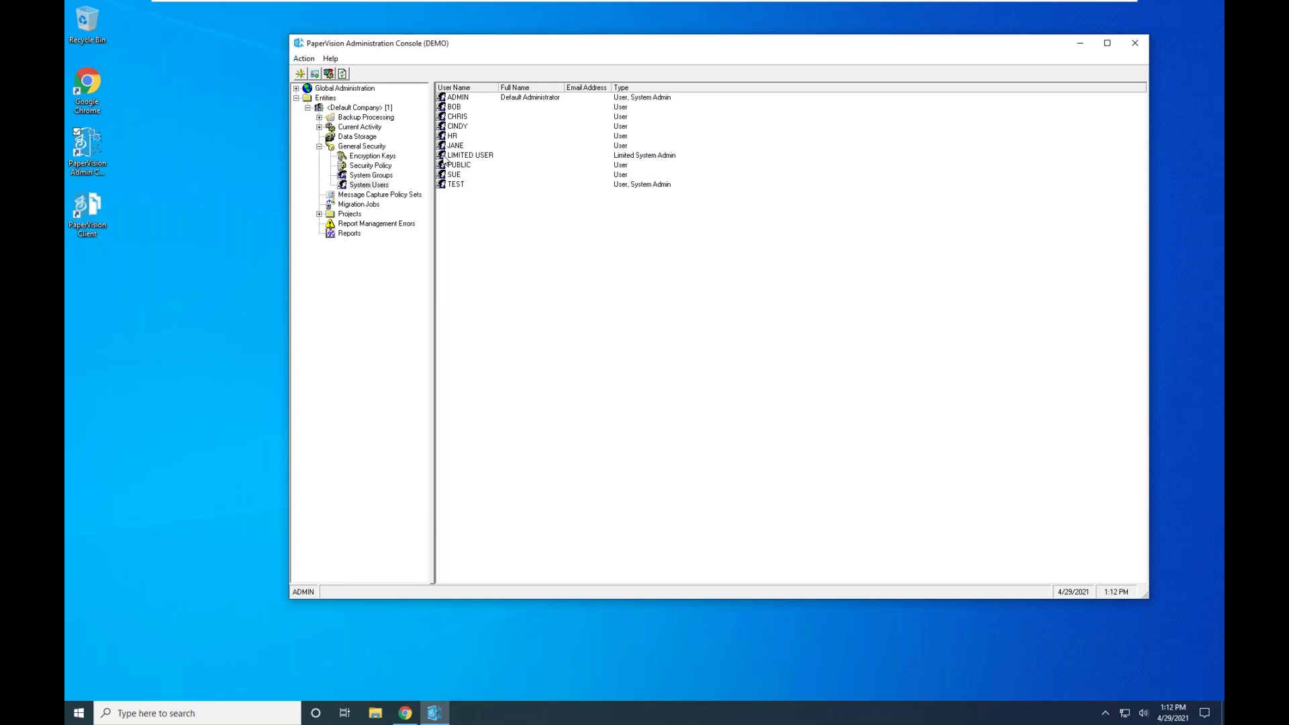
# Expand Global Administration and the Default Company items, then close the console
pyautogui.click(296, 88)
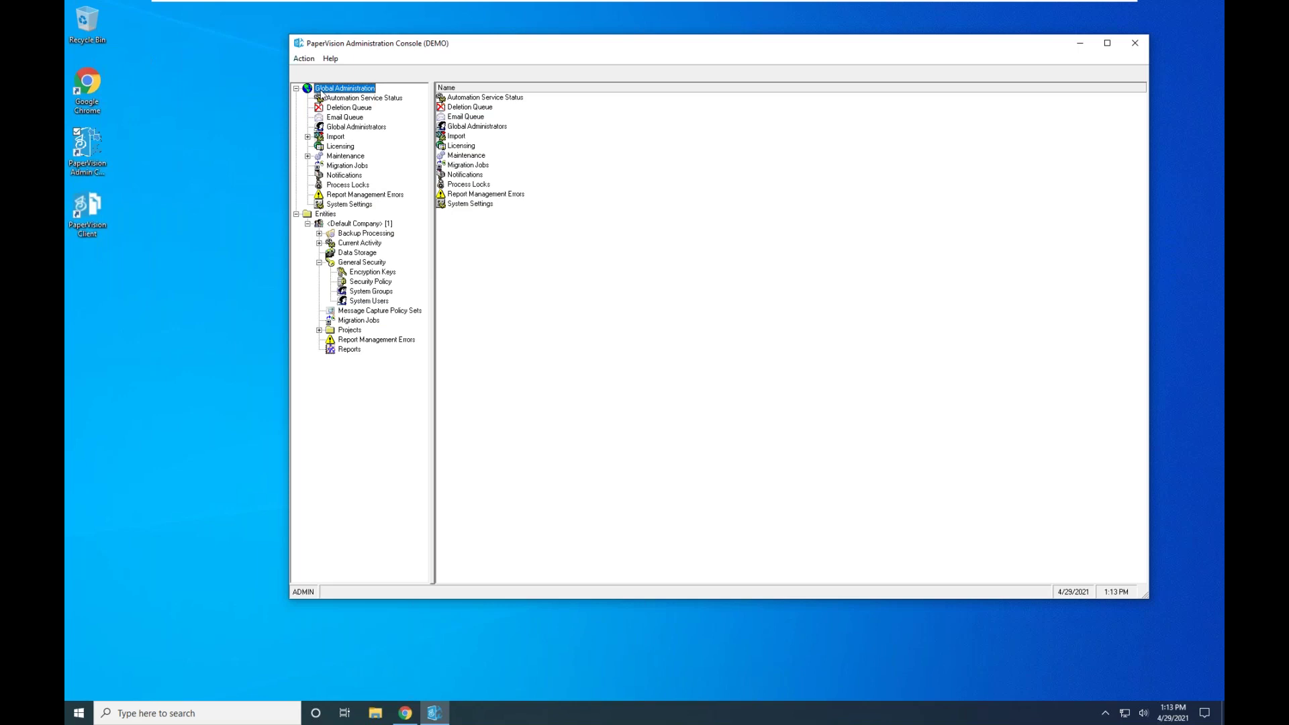
pyautogui.click(358, 224)
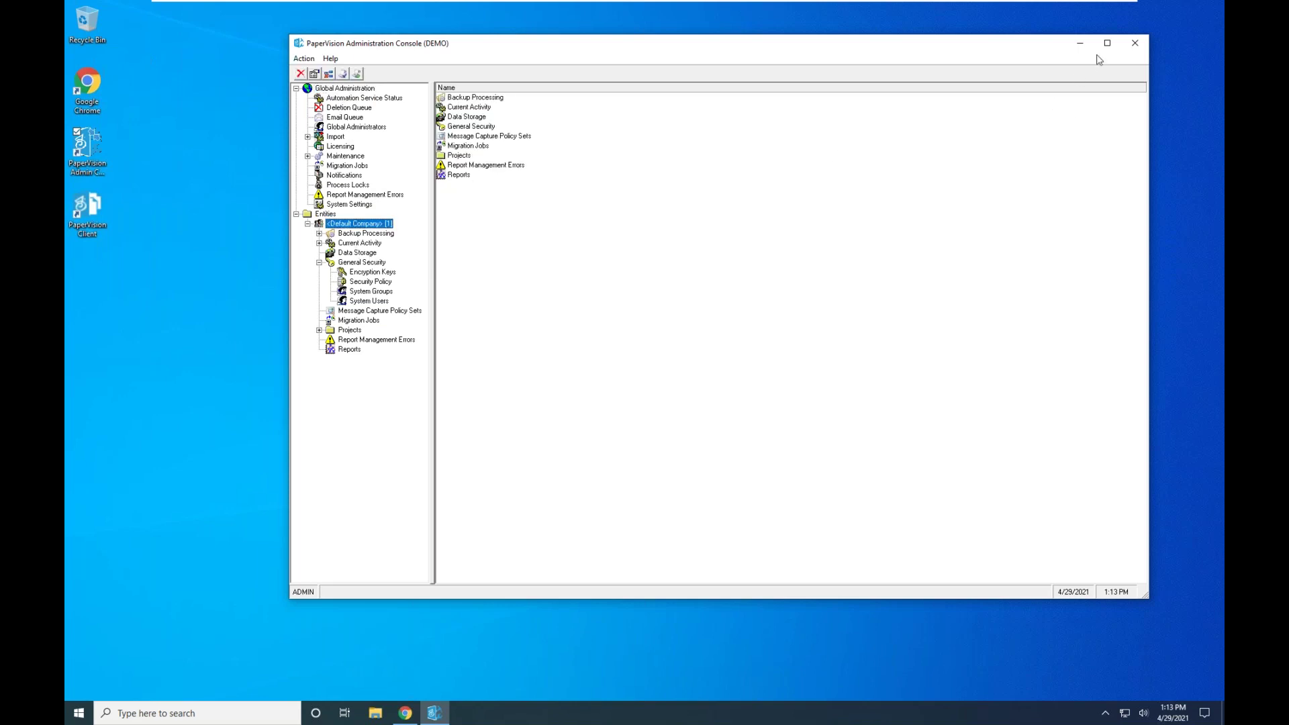
pyautogui.click(1133, 44)
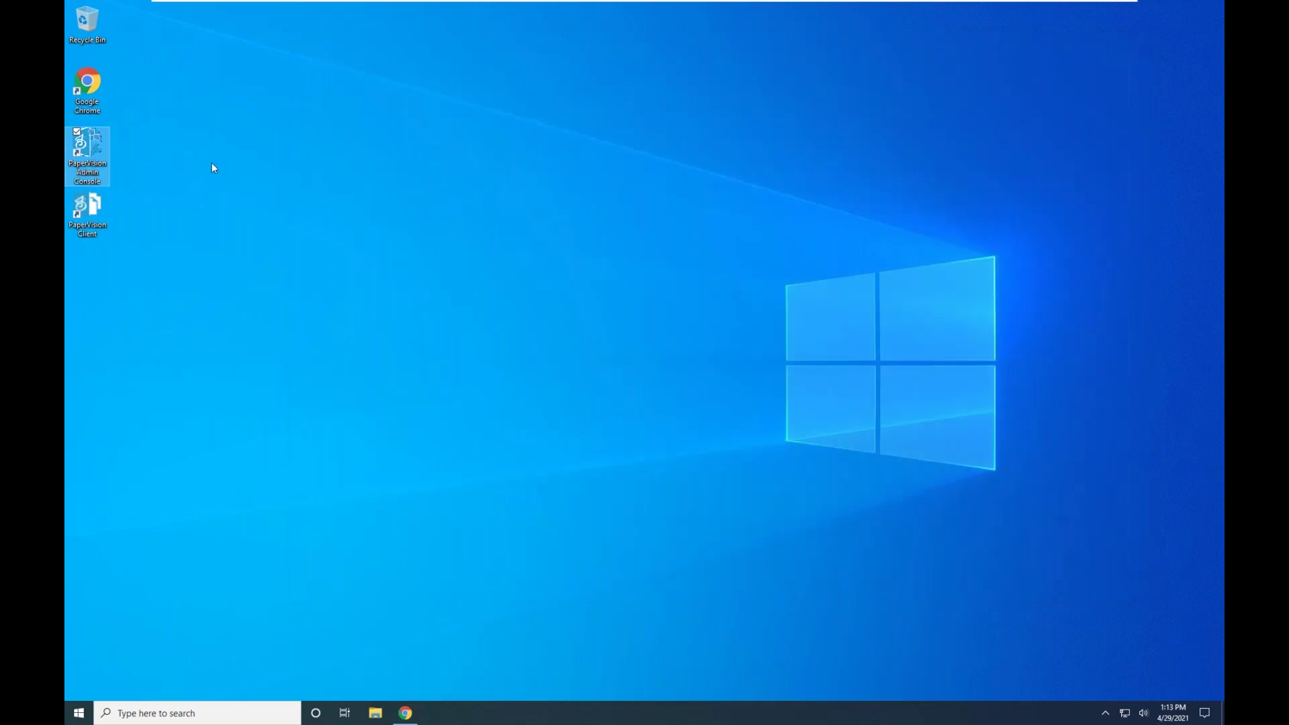
# Relaunch the console and log in as entity administrator 'Limited User' for Entity ID 1
pyautogui.doubleClick(89, 148)
pyautogui.click(583, 438)
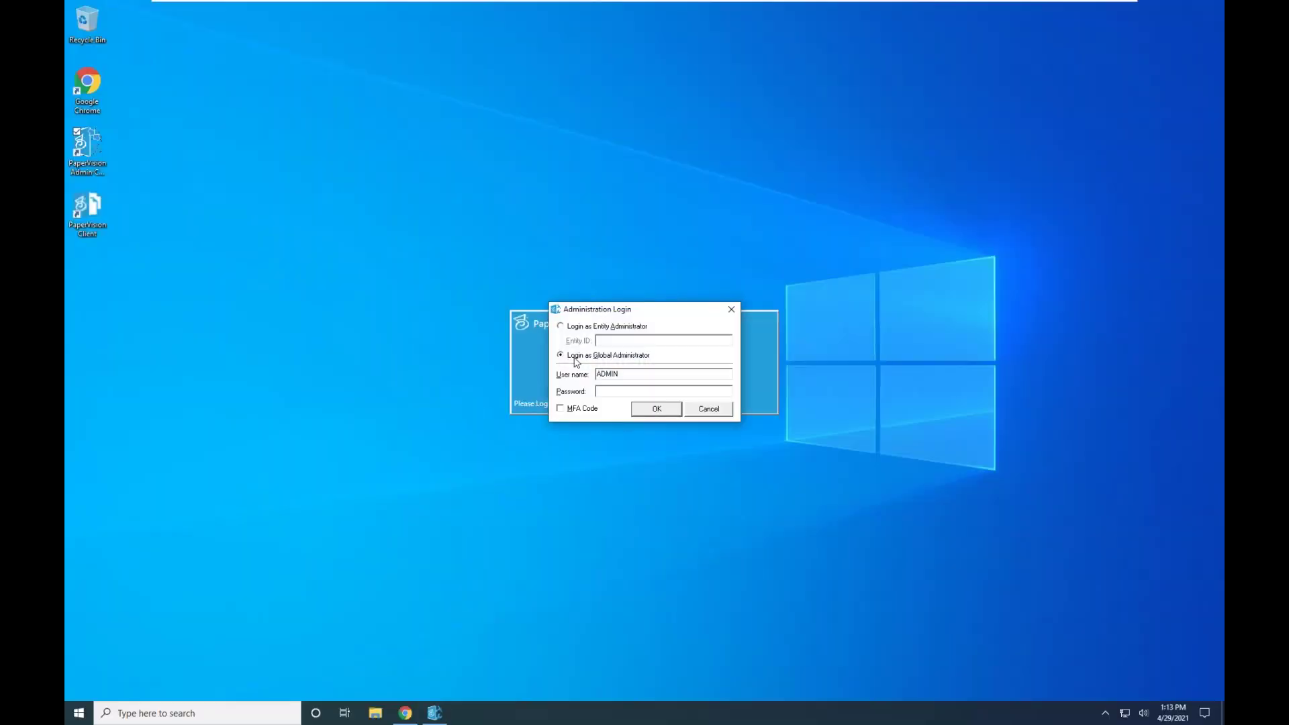
pyautogui.click(580, 327)
pyautogui.click(600, 340)
pyautogui.write('1')
pyautogui.doubleClick(626, 374)
pyautogui.write('Limited User')
pyautogui.press('Return')
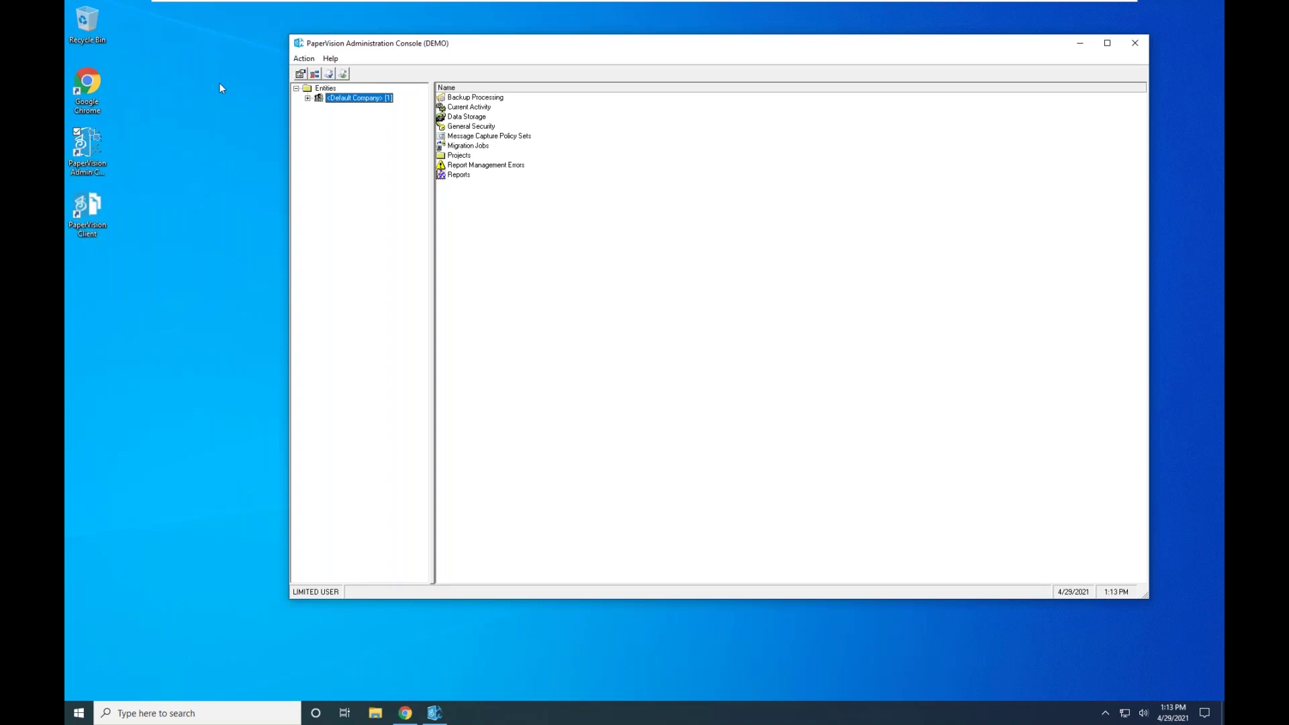
# Browse Default Company's General Security, Security Policy, Encryption Keys and Data Storage as the limited user
pyautogui.click(307, 98)
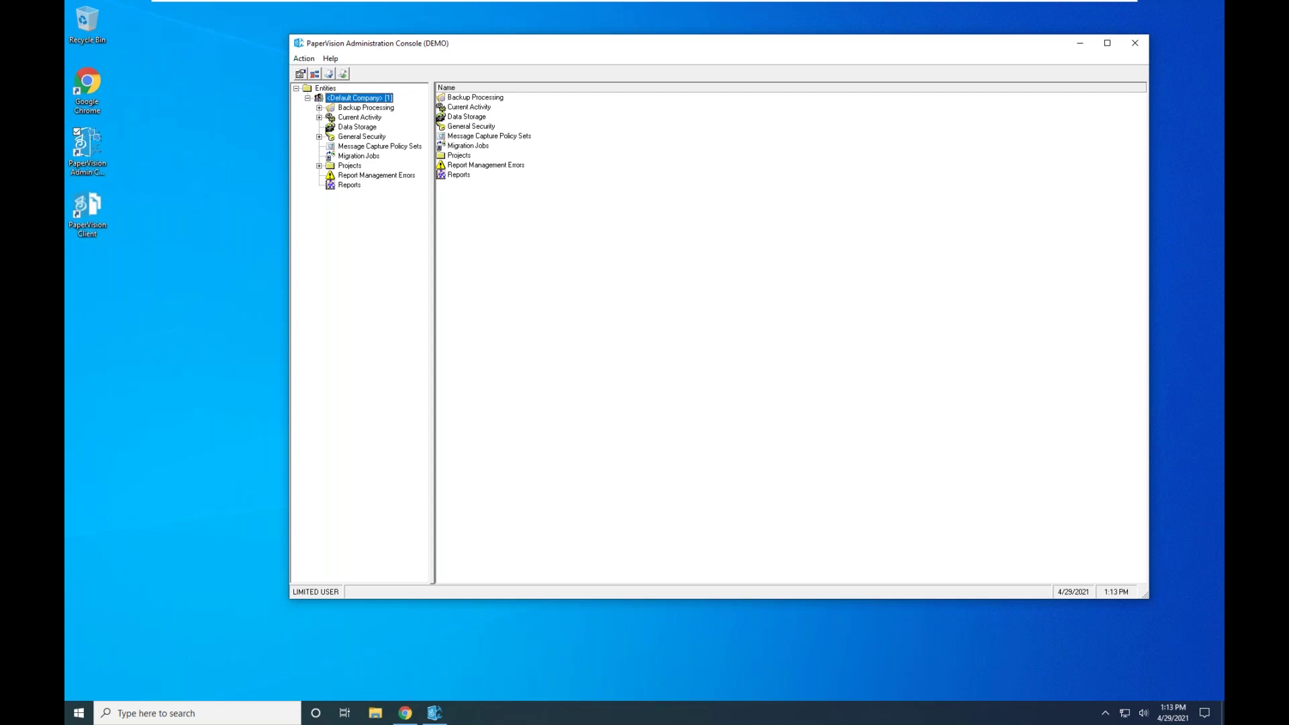
pyautogui.click(320, 137)
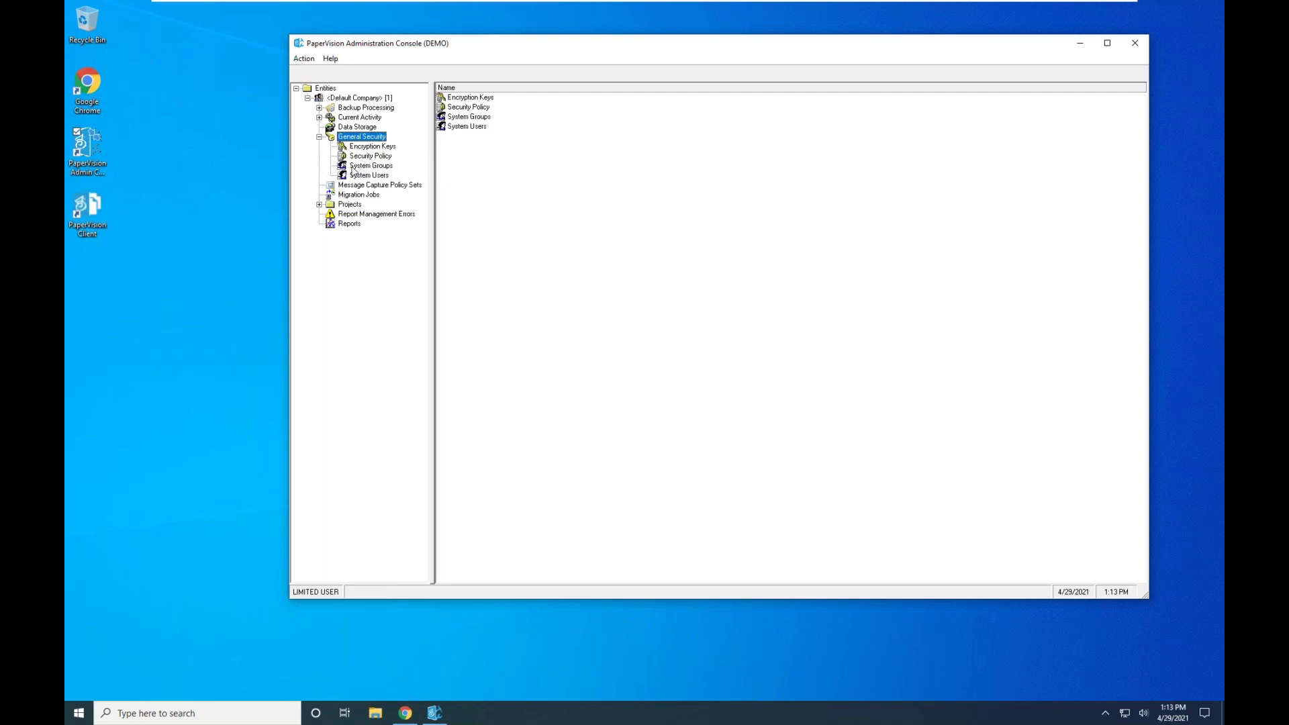
pyautogui.click(358, 158)
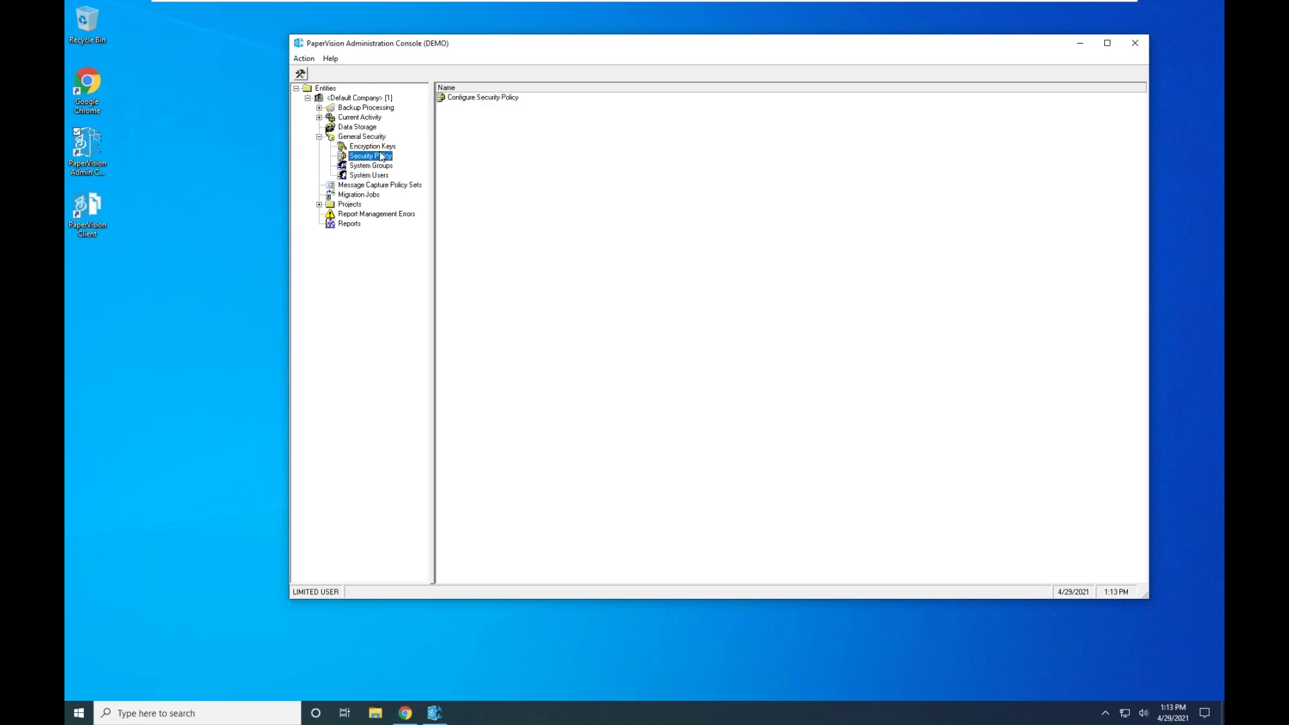
pyautogui.click(374, 147)
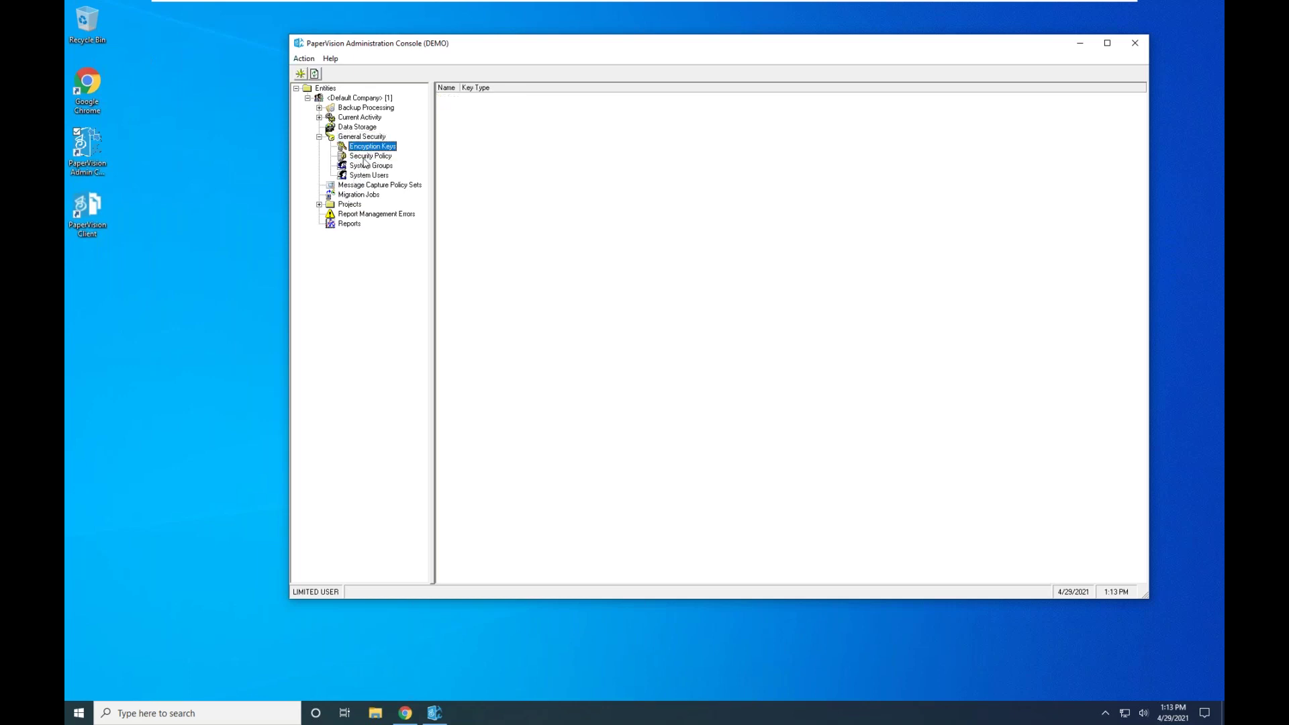
pyautogui.click(339, 130)
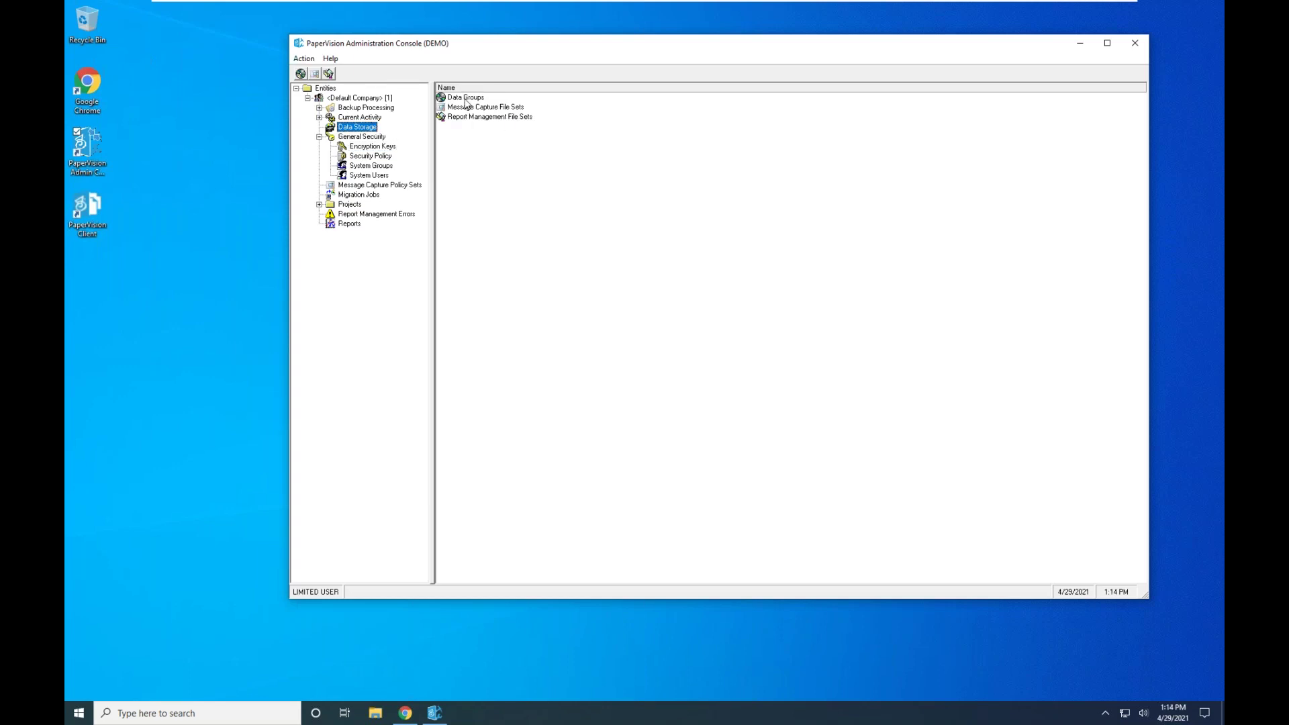
# Expand Projects > Accounts Payable WorkFlow, show its Reports, and widen the tree pane
pyautogui.click(343, 204)
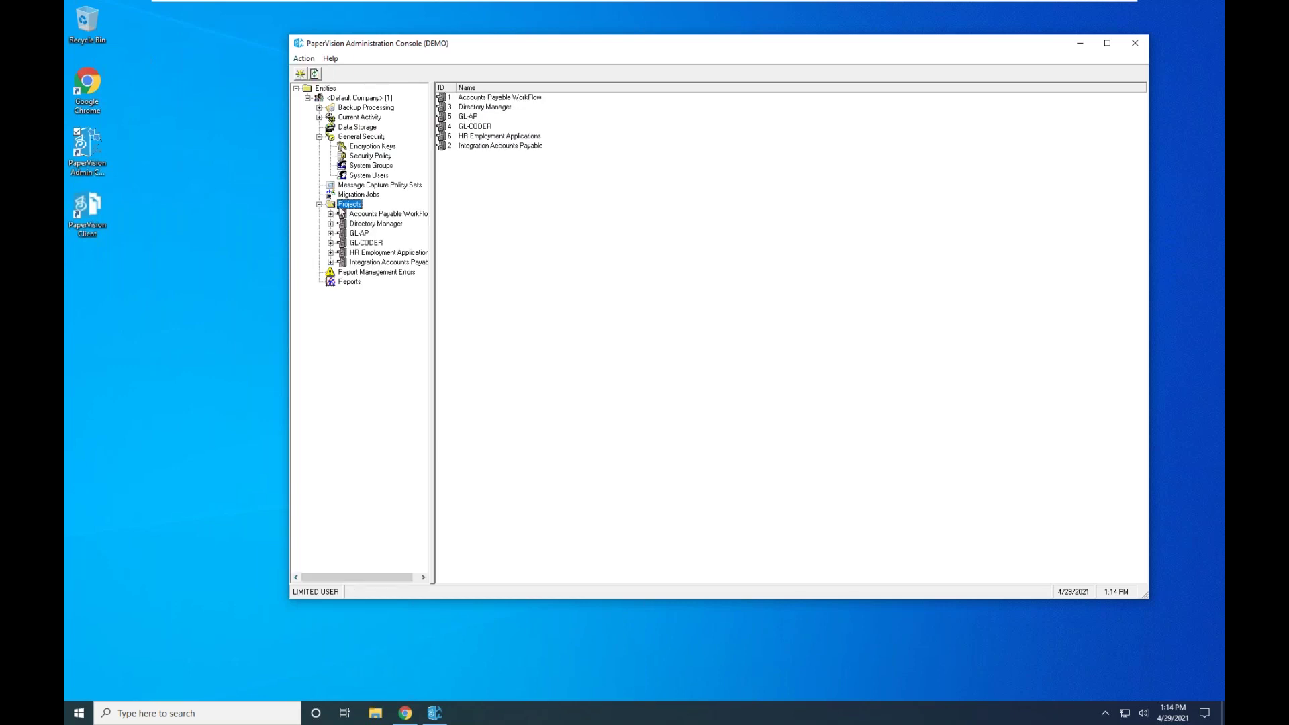
pyautogui.click(342, 212)
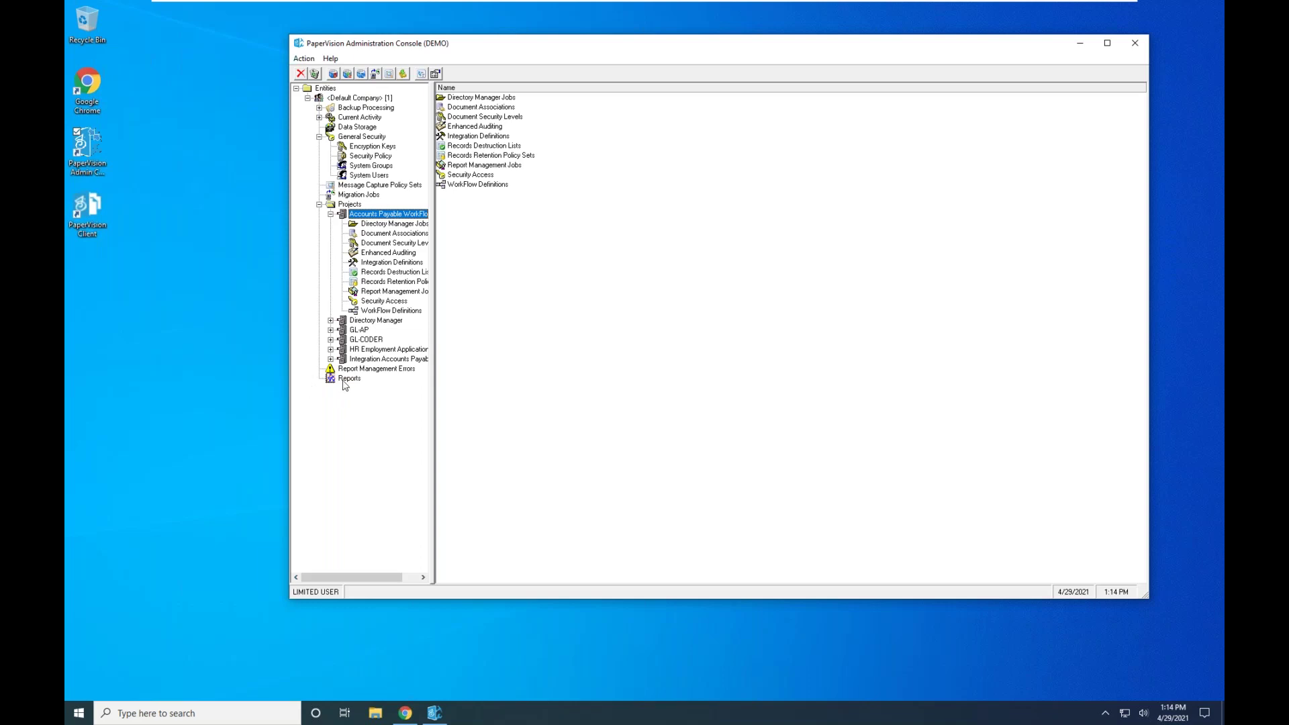
pyautogui.click(347, 380)
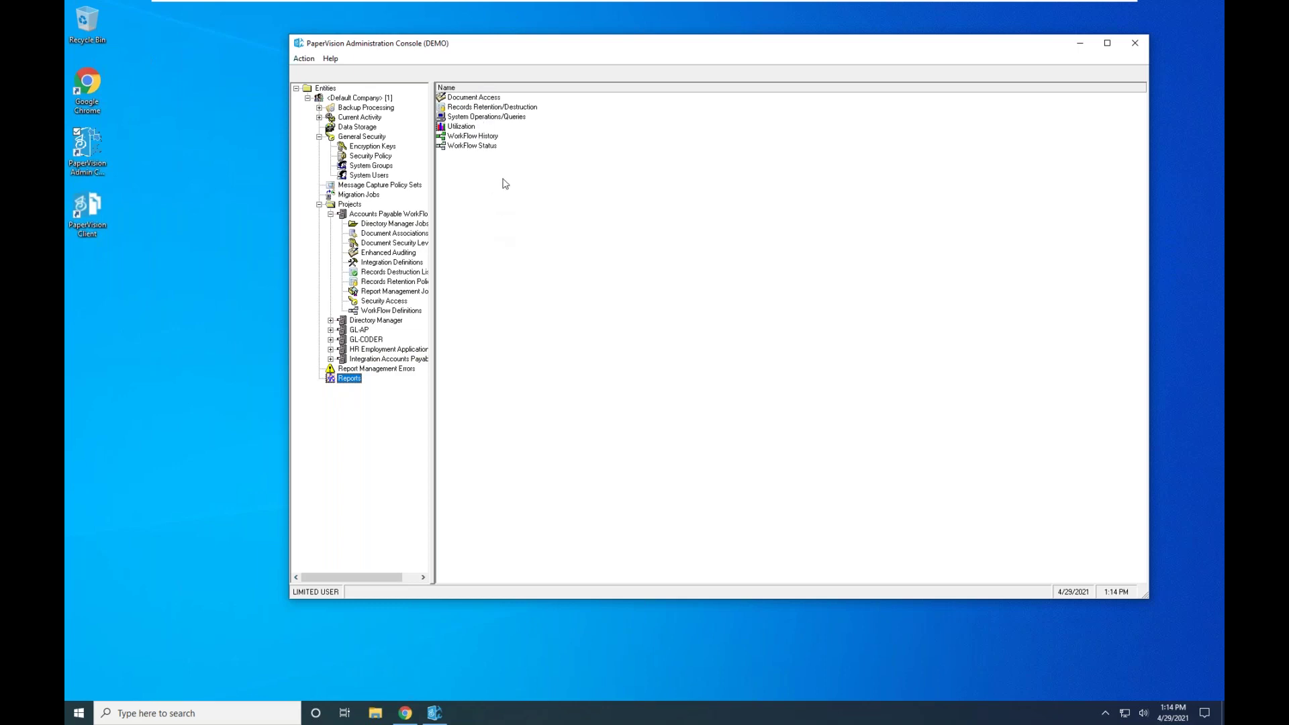
pyautogui.moveTo(432, 185); pyautogui.dragTo(456, 183)
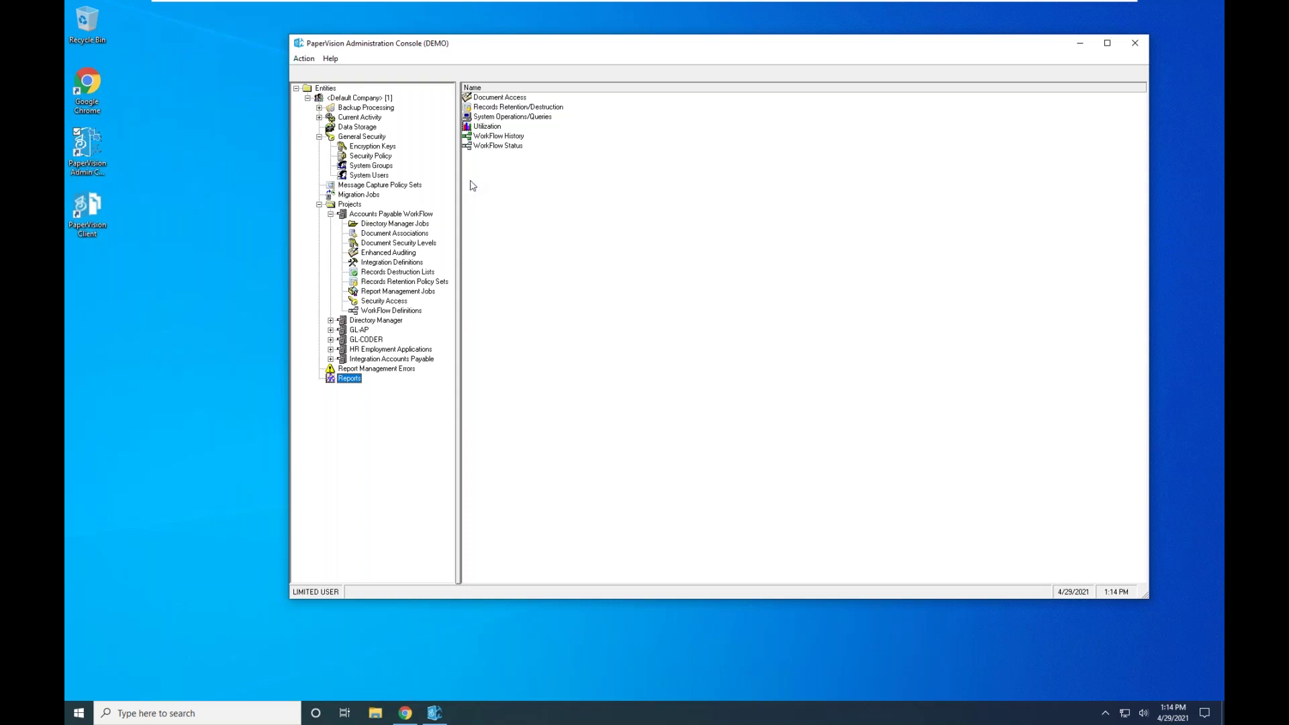
# Log in to the PaperVision web client in Chrome as 'Limited User'
pyautogui.click(405, 713)
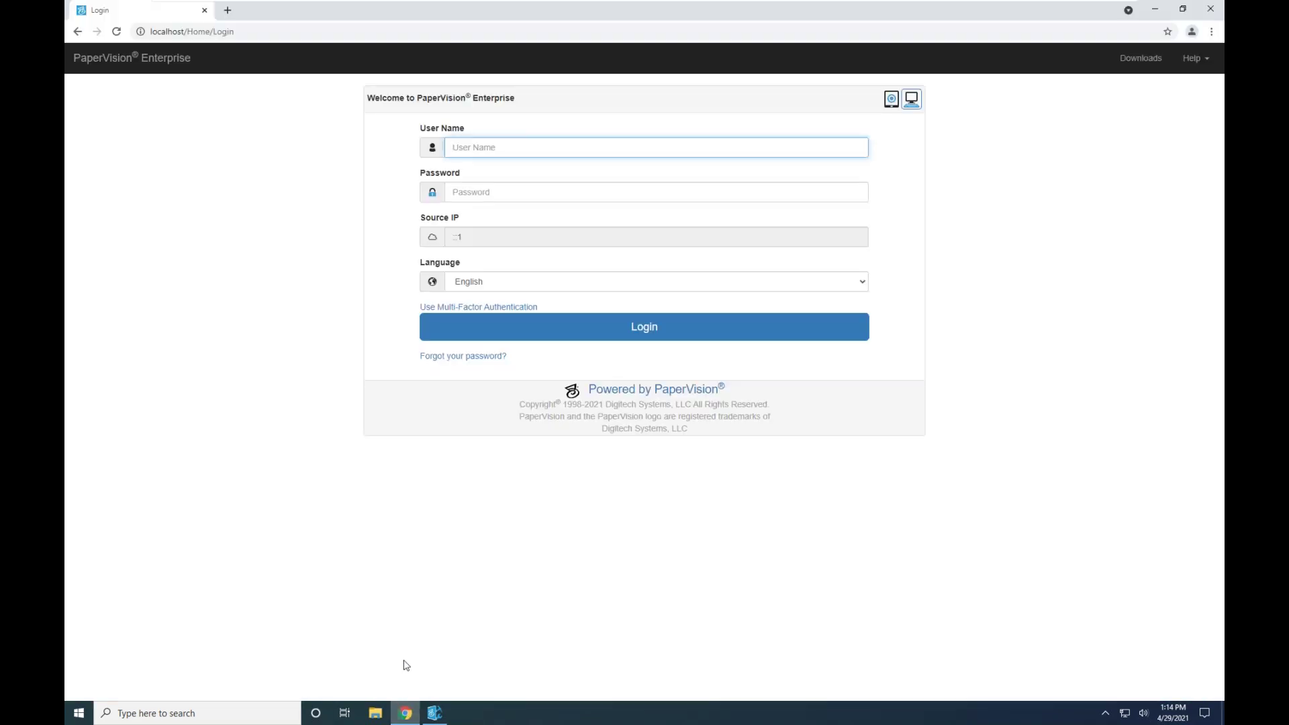
pyautogui.click(511, 145)
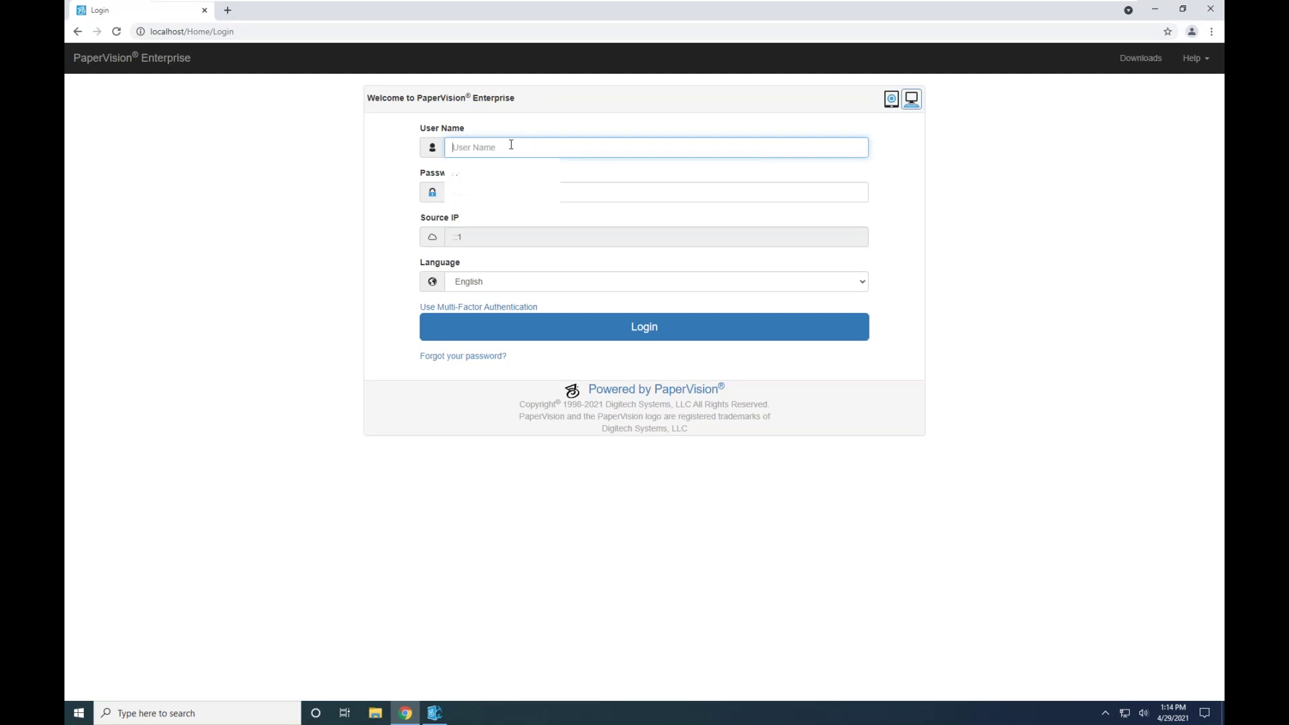
pyautogui.write('Limited User')
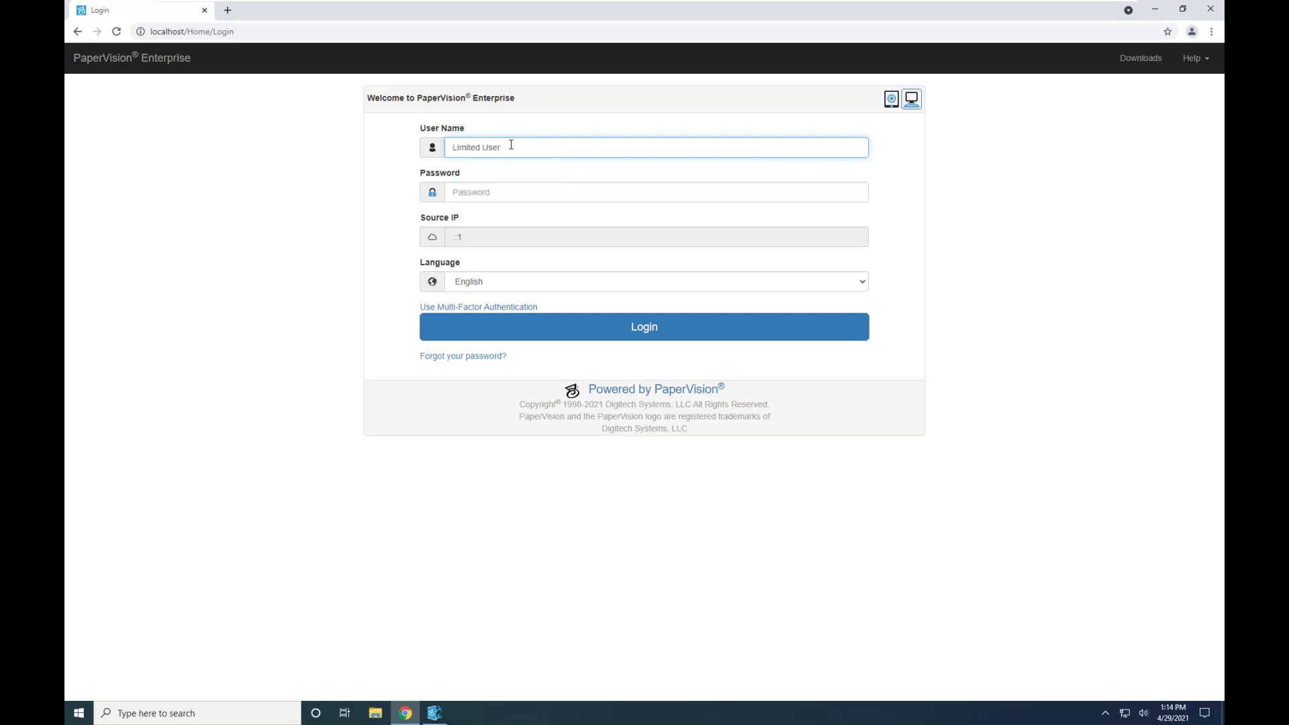
pyautogui.press('Return')
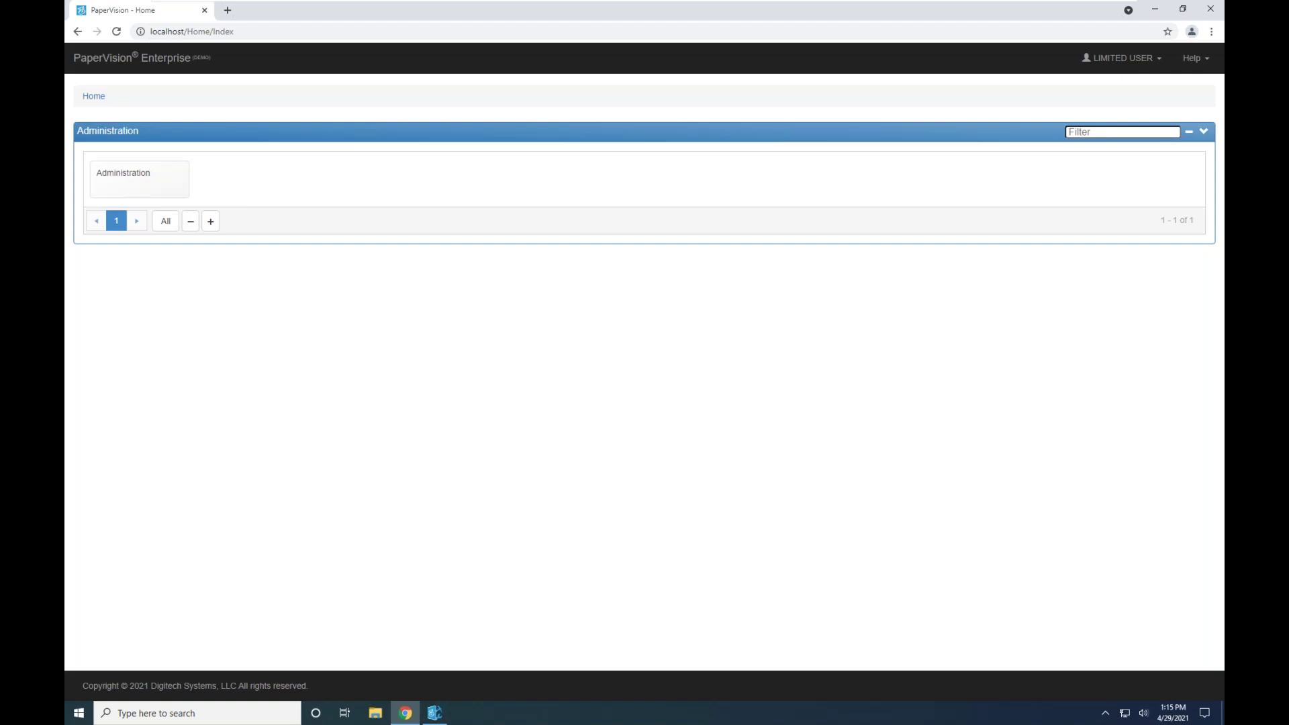
# Launch web Administration from the account menu to view Entity ID 1 Properties
pyautogui.click(152, 180)
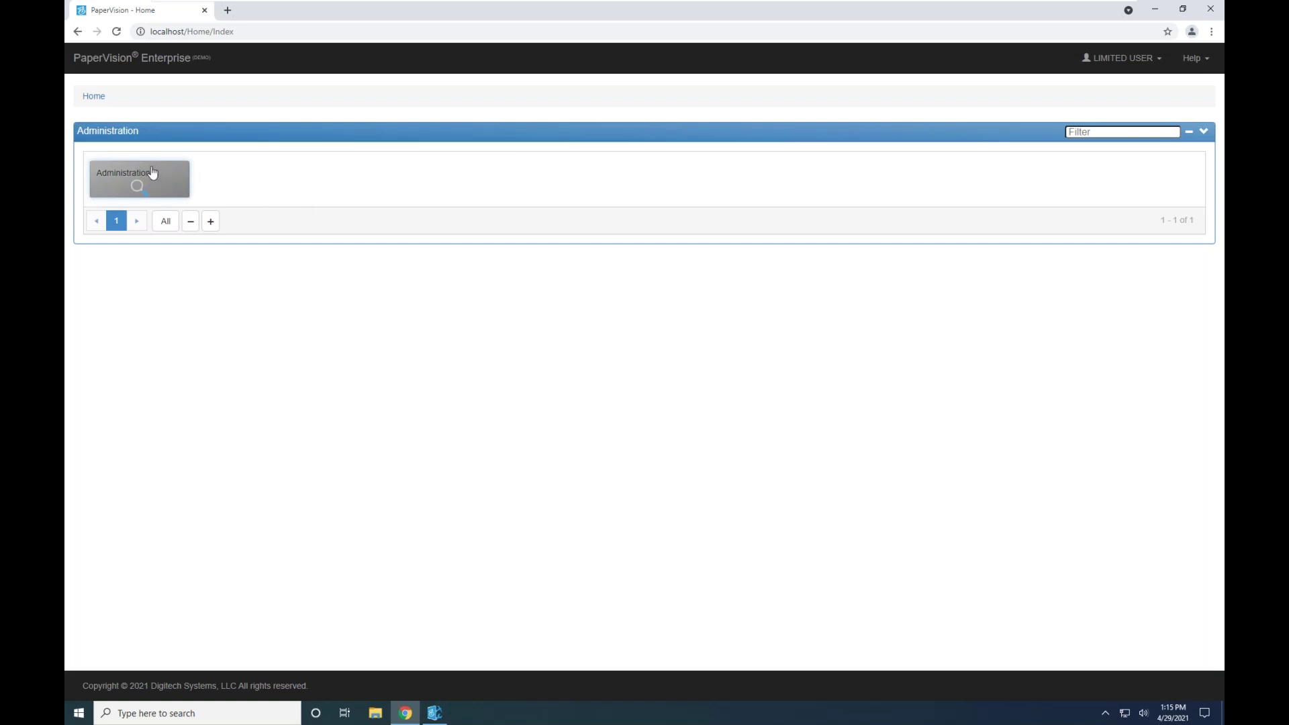
pyautogui.click(1128, 62)
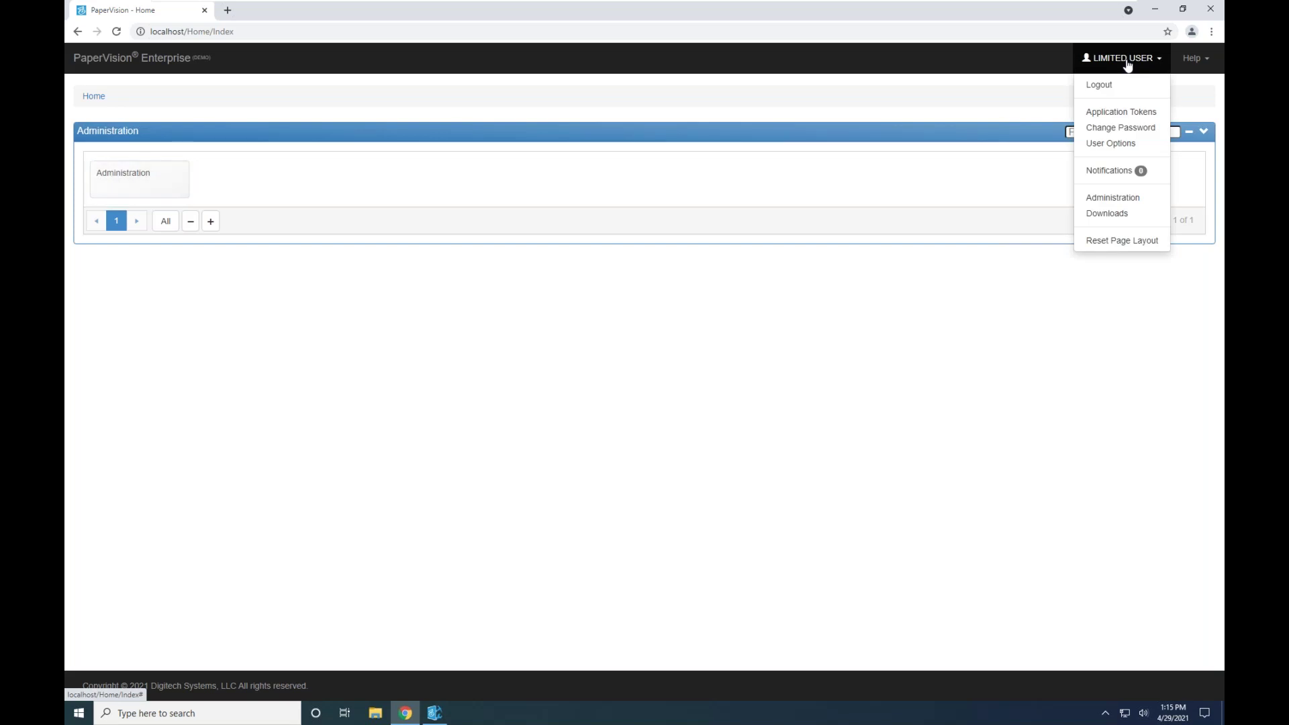
pyautogui.click(1112, 198)
pyautogui.click(140, 187)
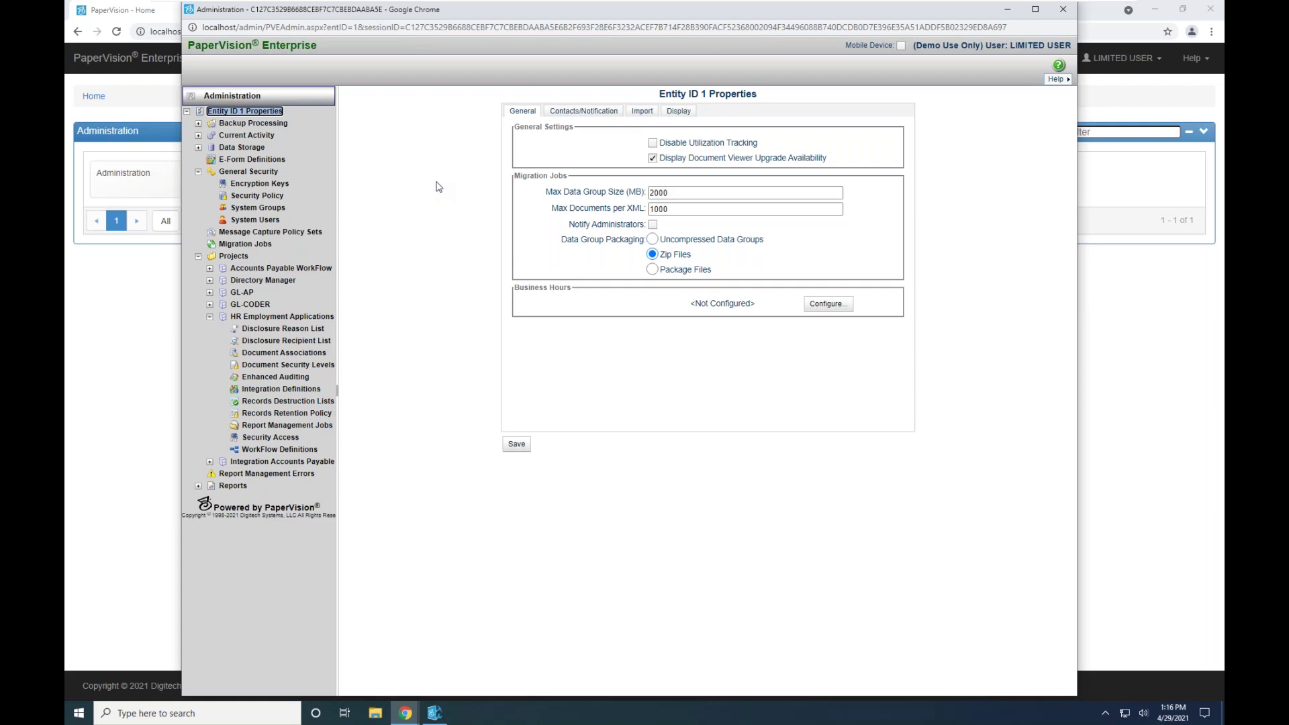
pyautogui.click(438, 186)
# Close the admin window and log LIMITED USER out of the web client
pyautogui.click(1063, 9)
pyautogui.click(1115, 68)
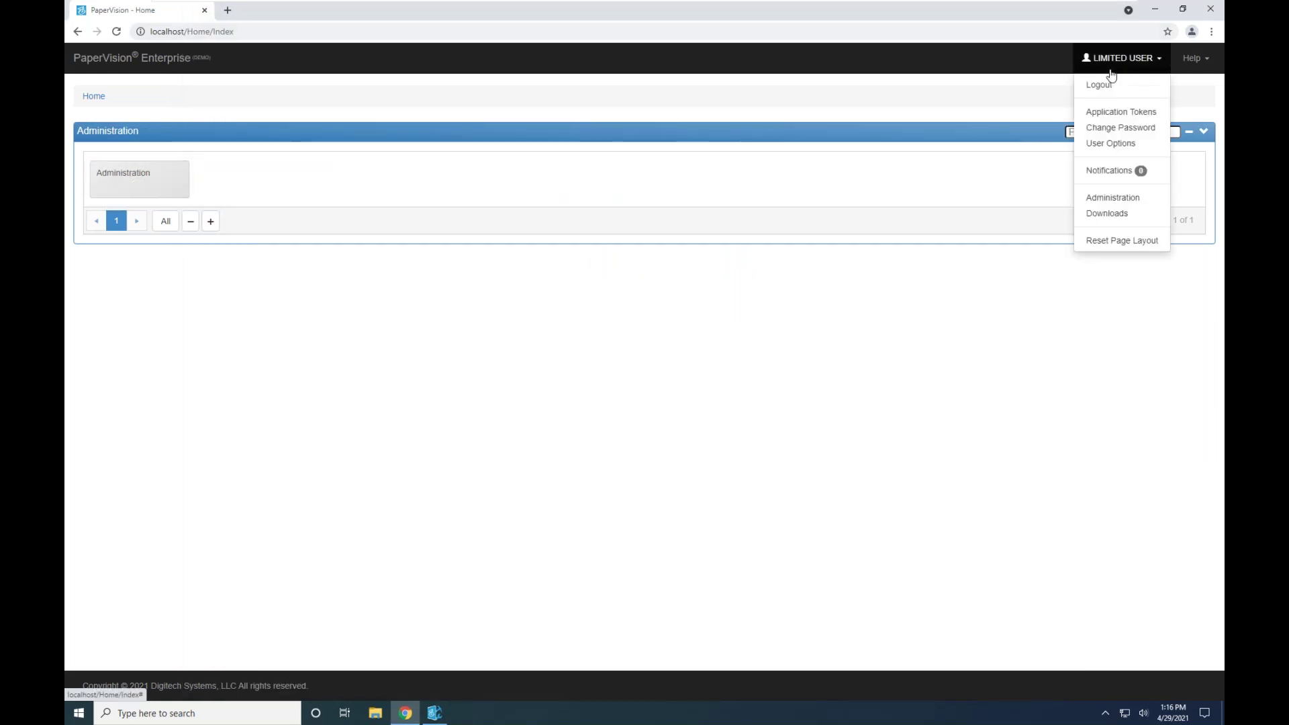
pyautogui.click(1108, 86)
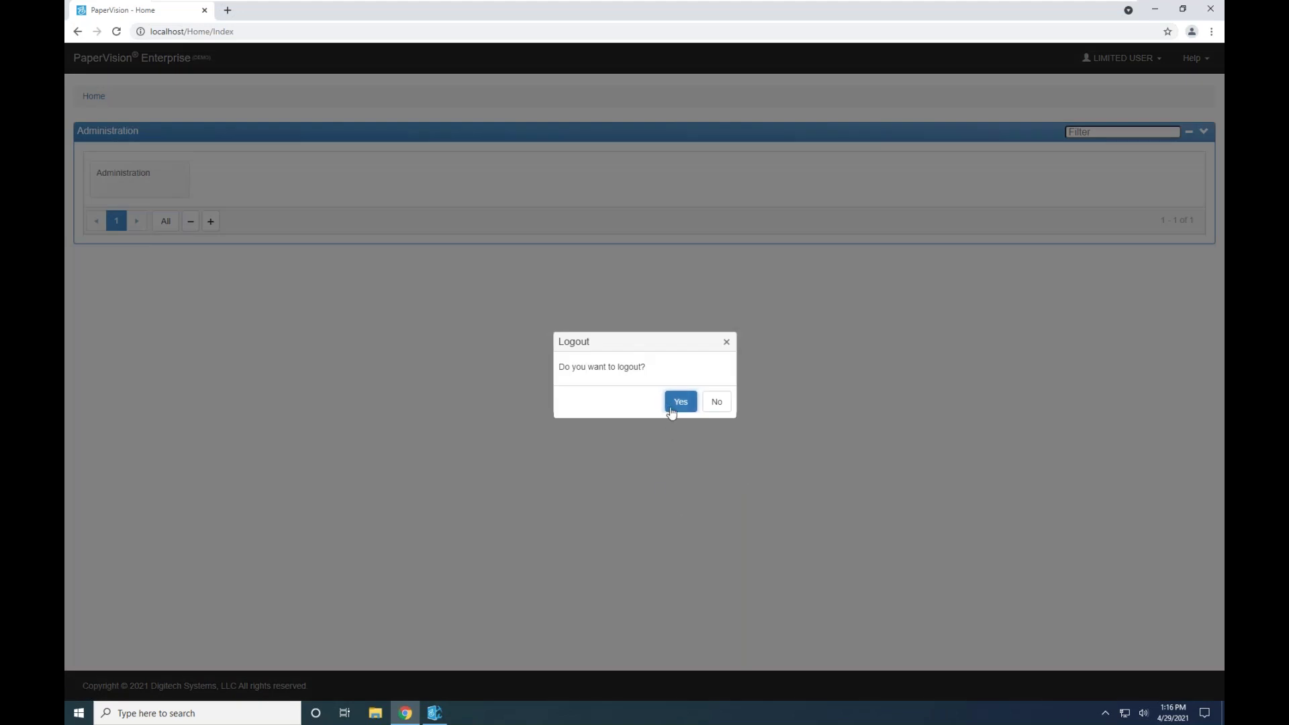
pyautogui.click(680, 400)
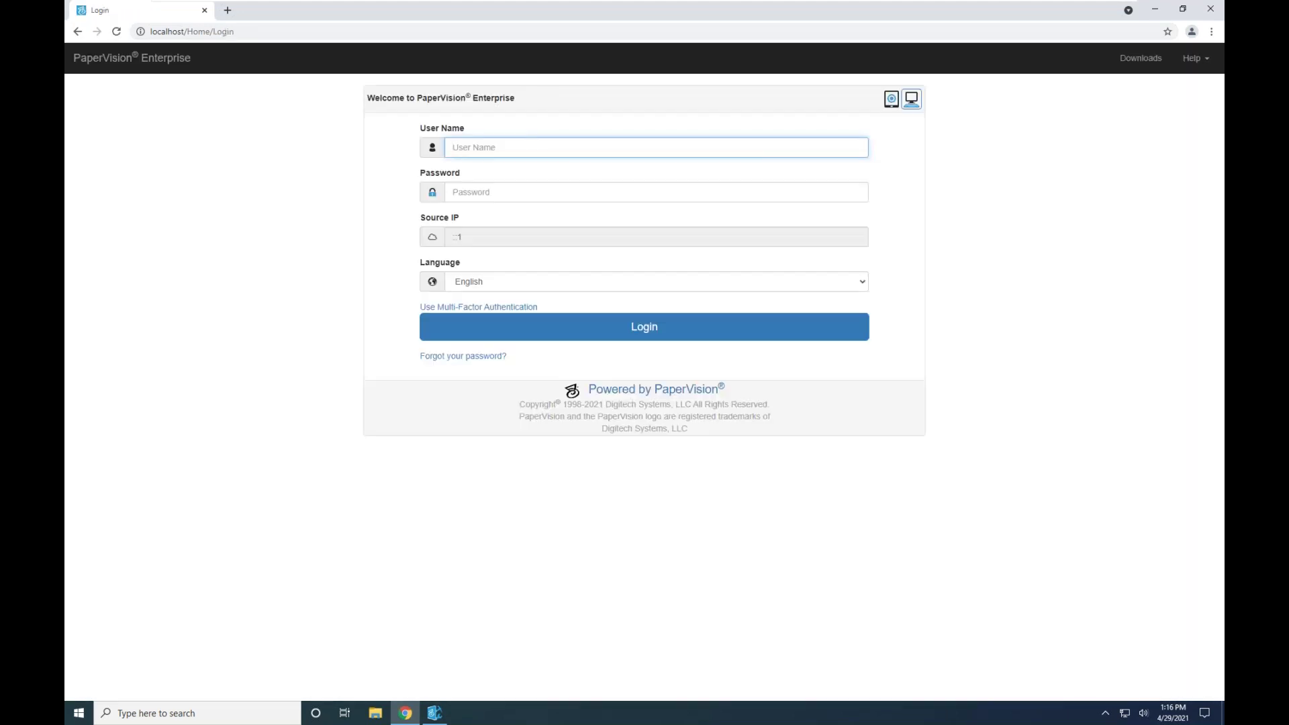
# Minimize Chrome, collapse Accounts Payable WorkFlow, and show System Users in the console tree
pyautogui.click(1155, 9)
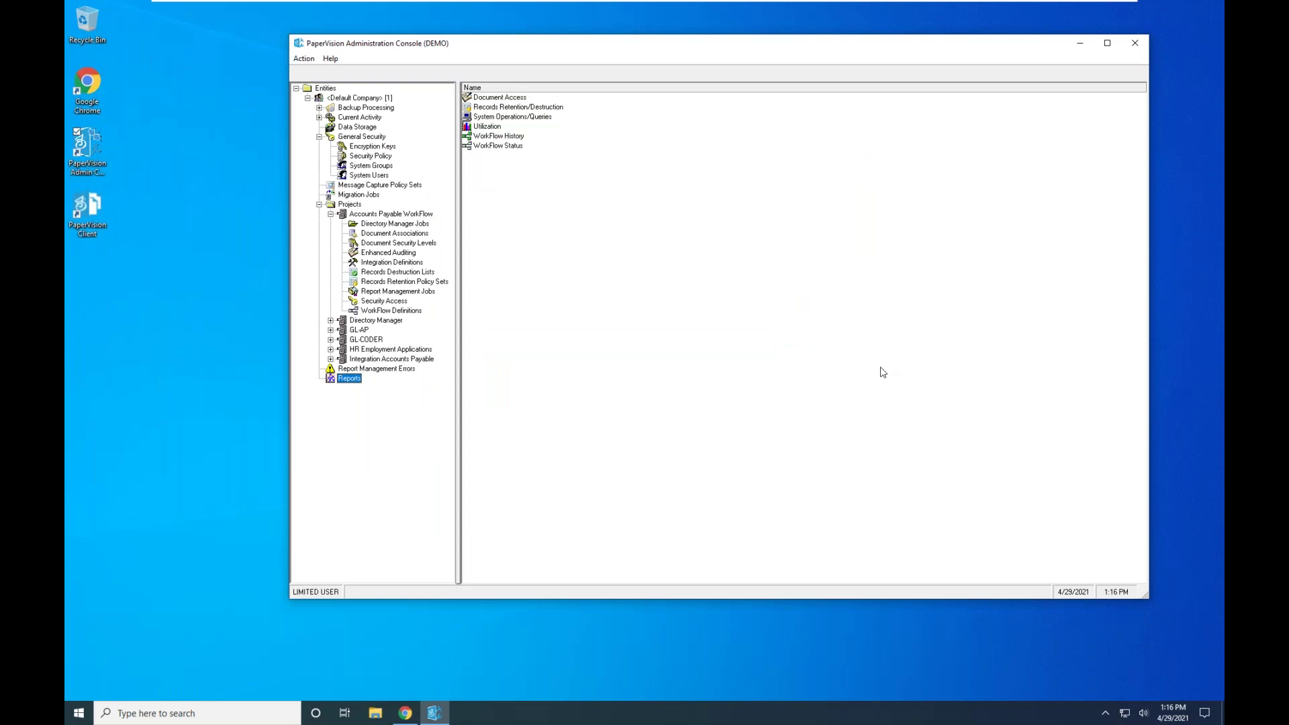
pyautogui.click(330, 214)
pyautogui.click(348, 205)
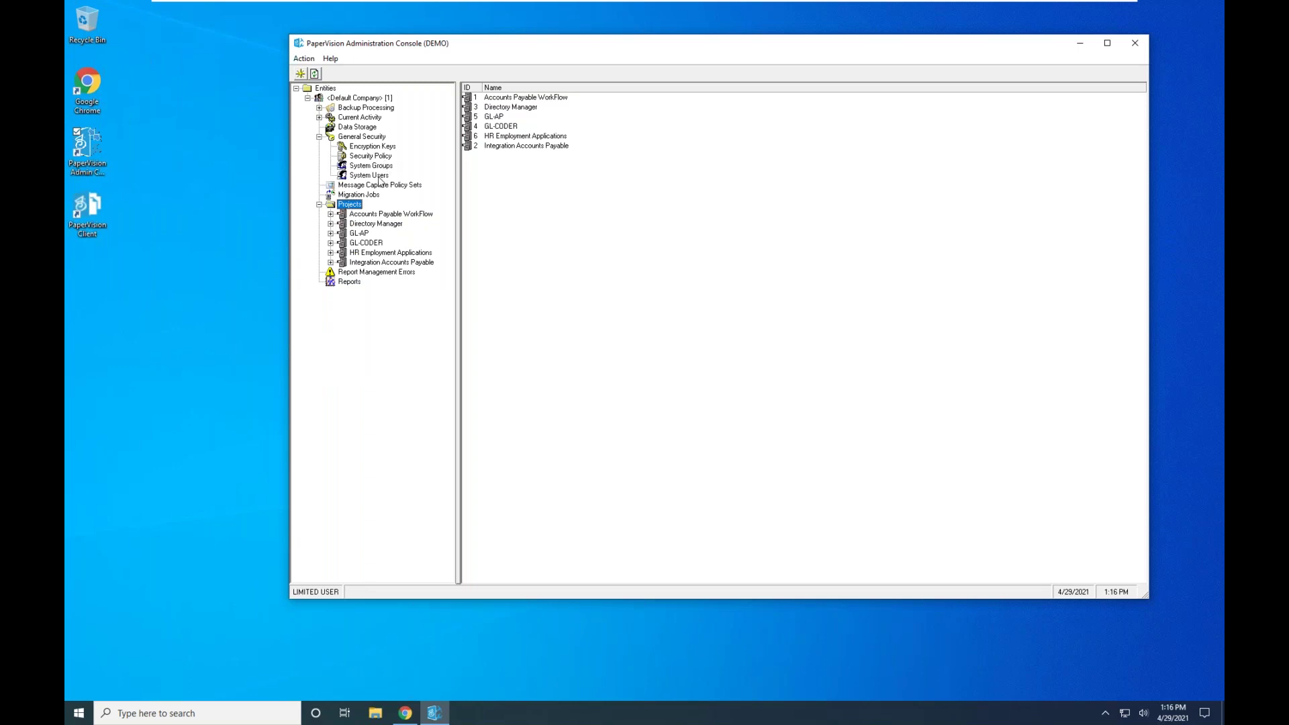
pyautogui.click(376, 176)
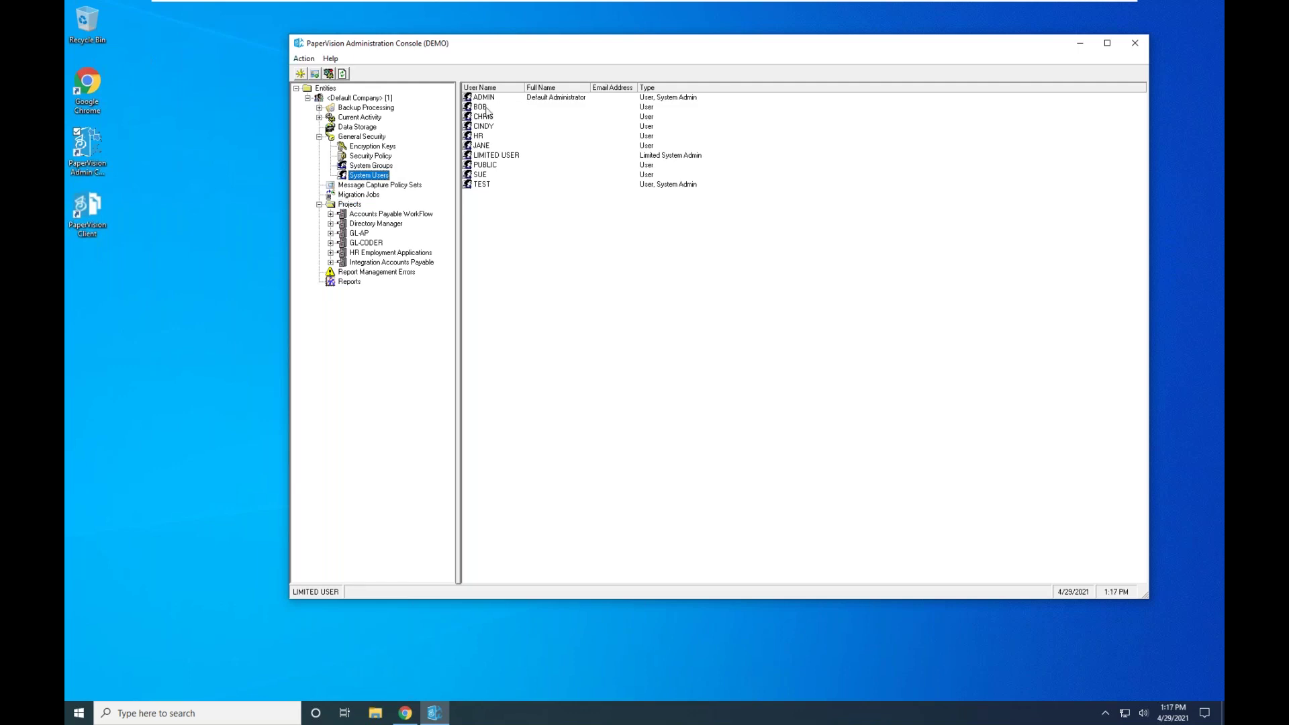
# Start a new user 'Project User' with no forced password change at next logon
pyautogui.rightClick(506, 220)
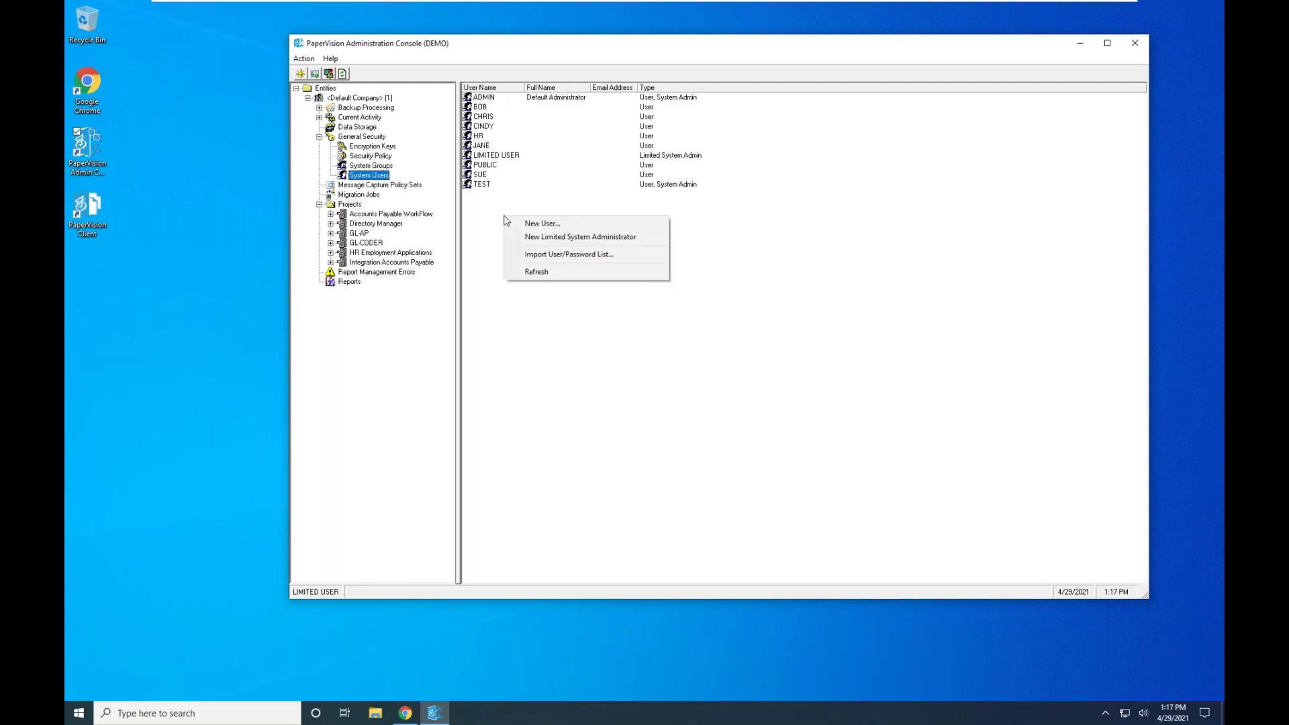
pyautogui.click(608, 223)
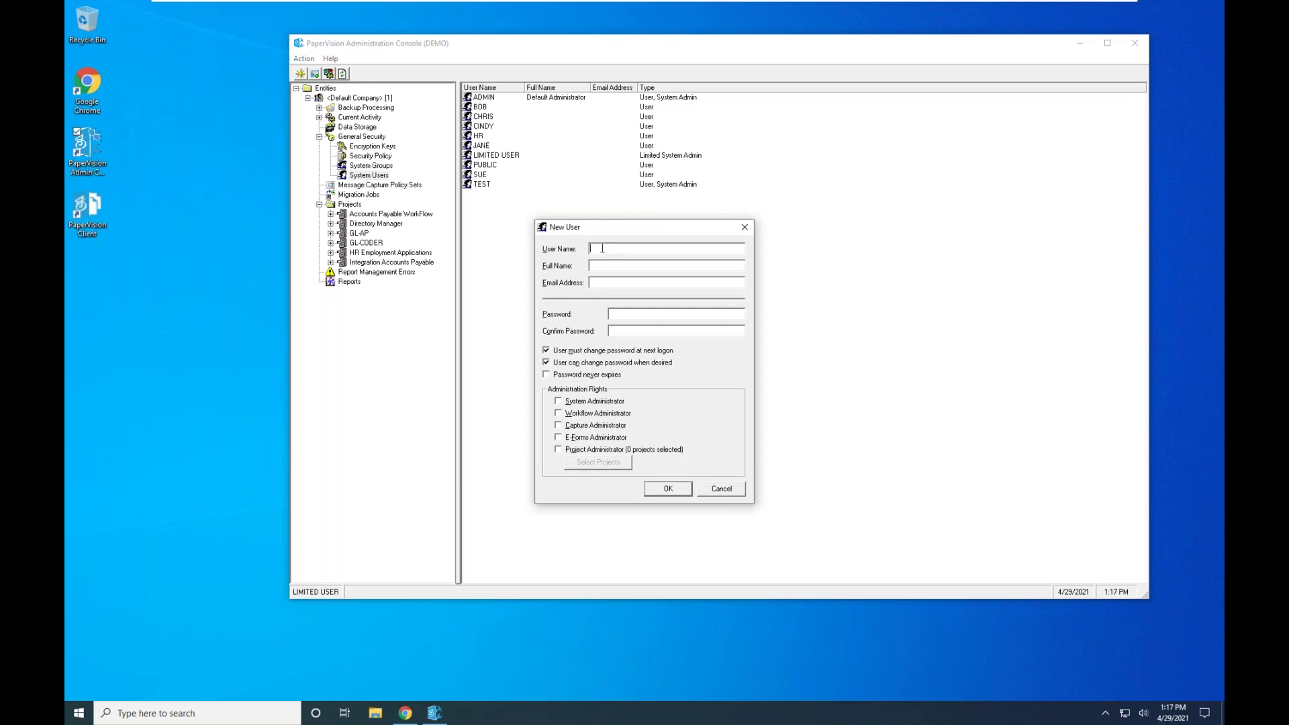
pyautogui.write('Project User')
pyautogui.click(605, 351)
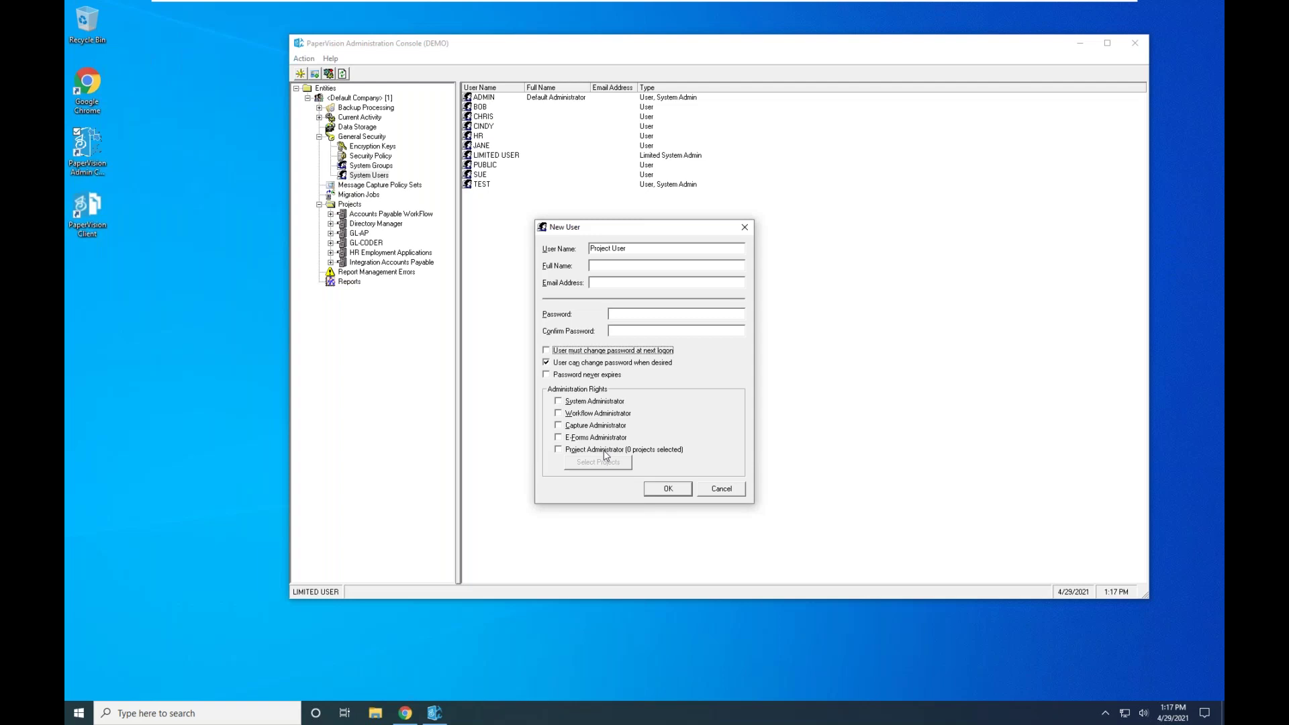
# Make it Project Administrator over Accounts Payable WorkFlow and HR Employment Applications, and save
pyautogui.click(604, 452)
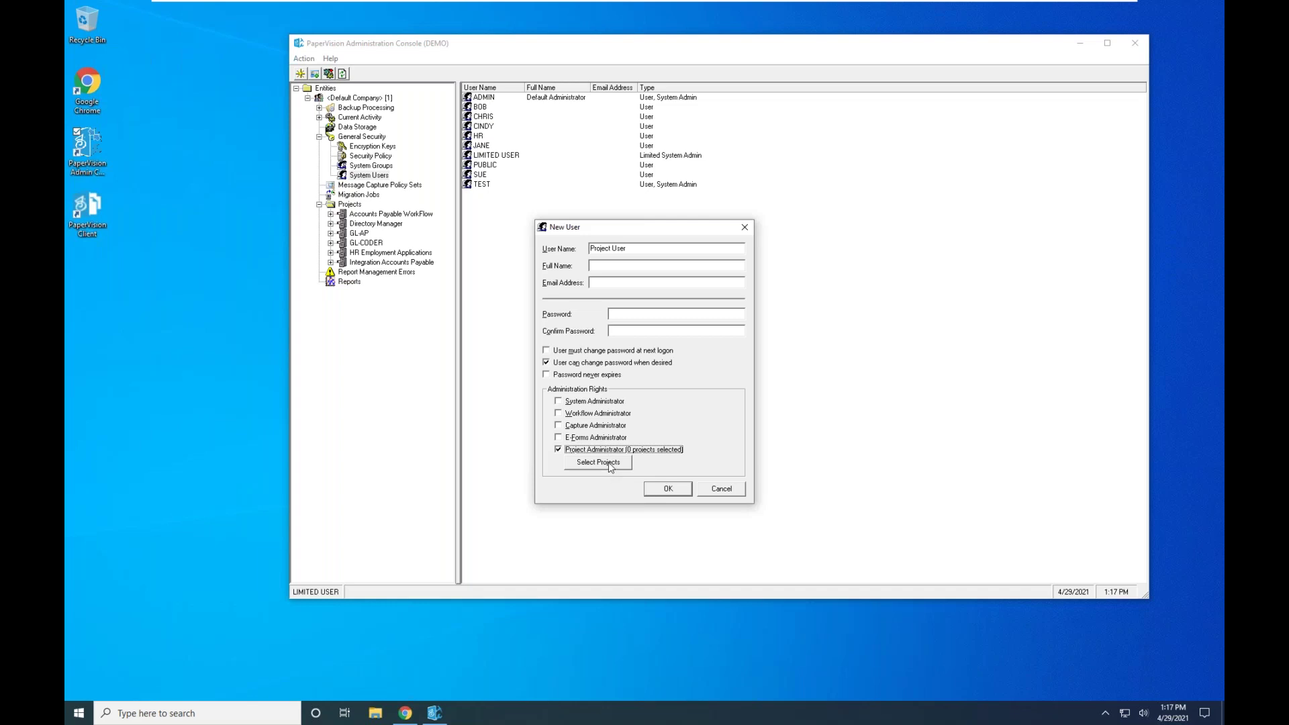
pyautogui.click(610, 465)
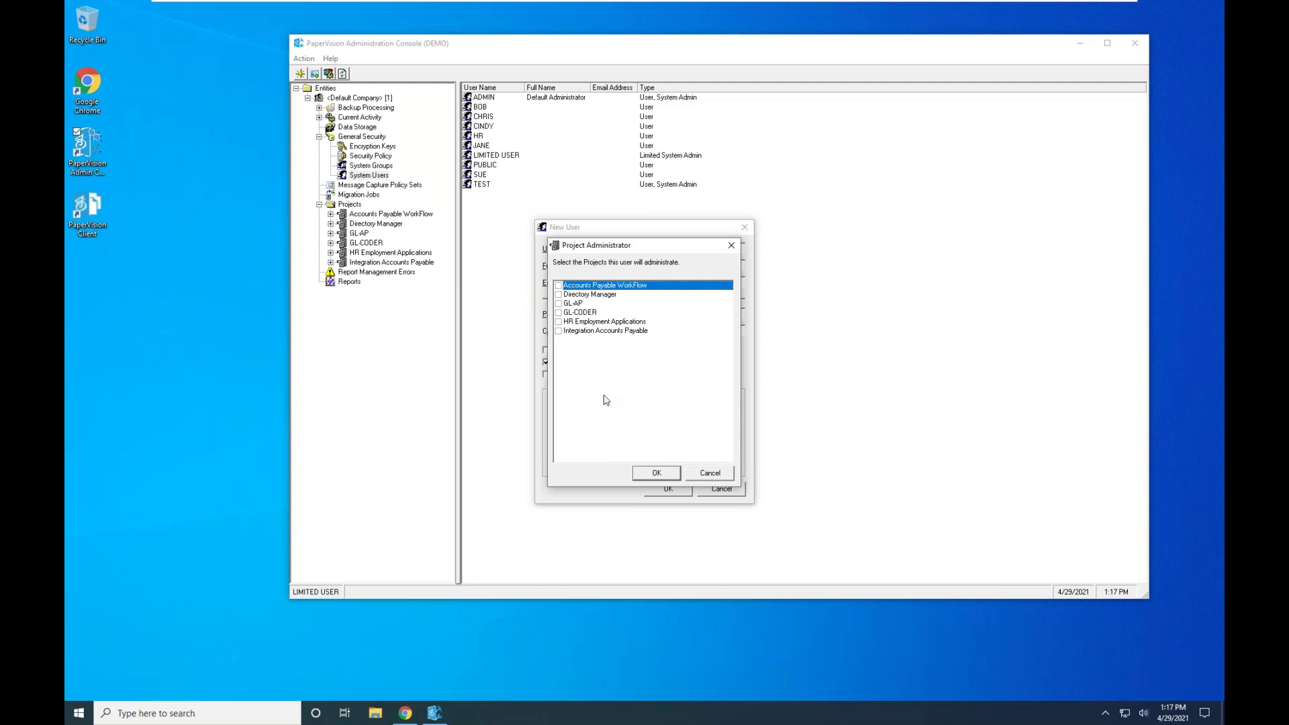
pyautogui.click(559, 285)
pyautogui.click(559, 322)
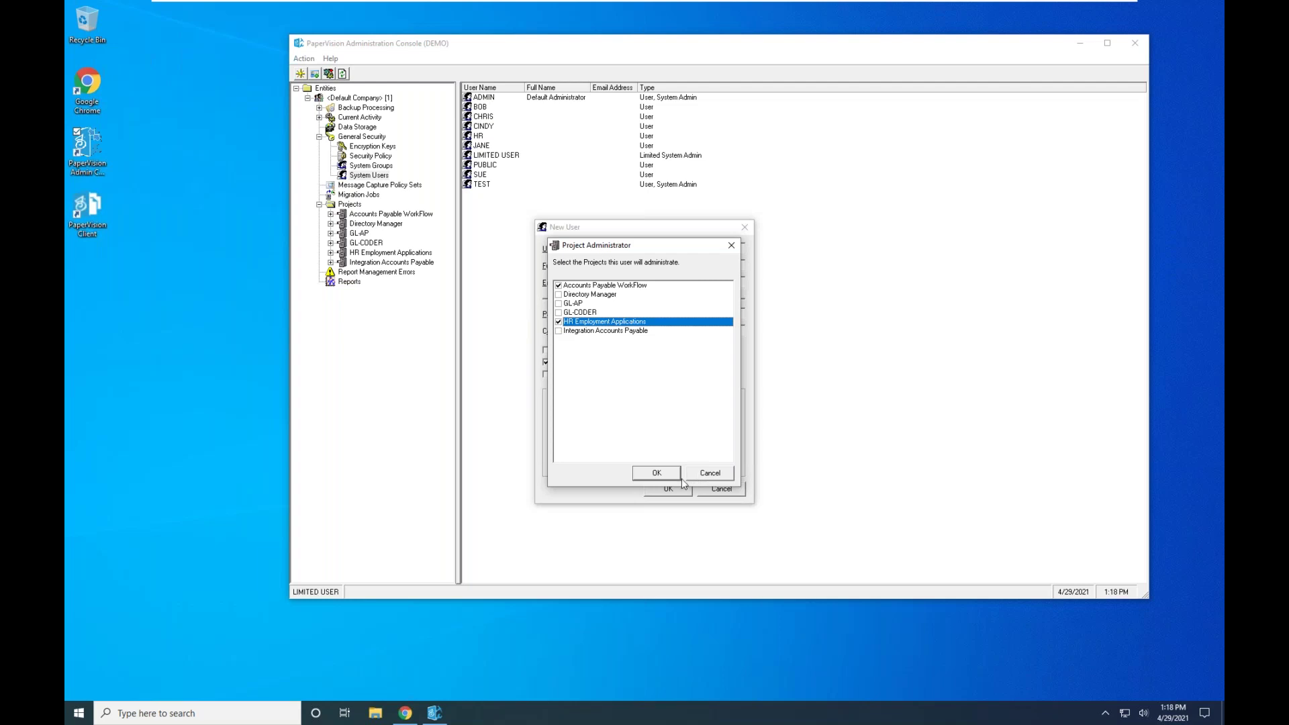
pyautogui.click(657, 473)
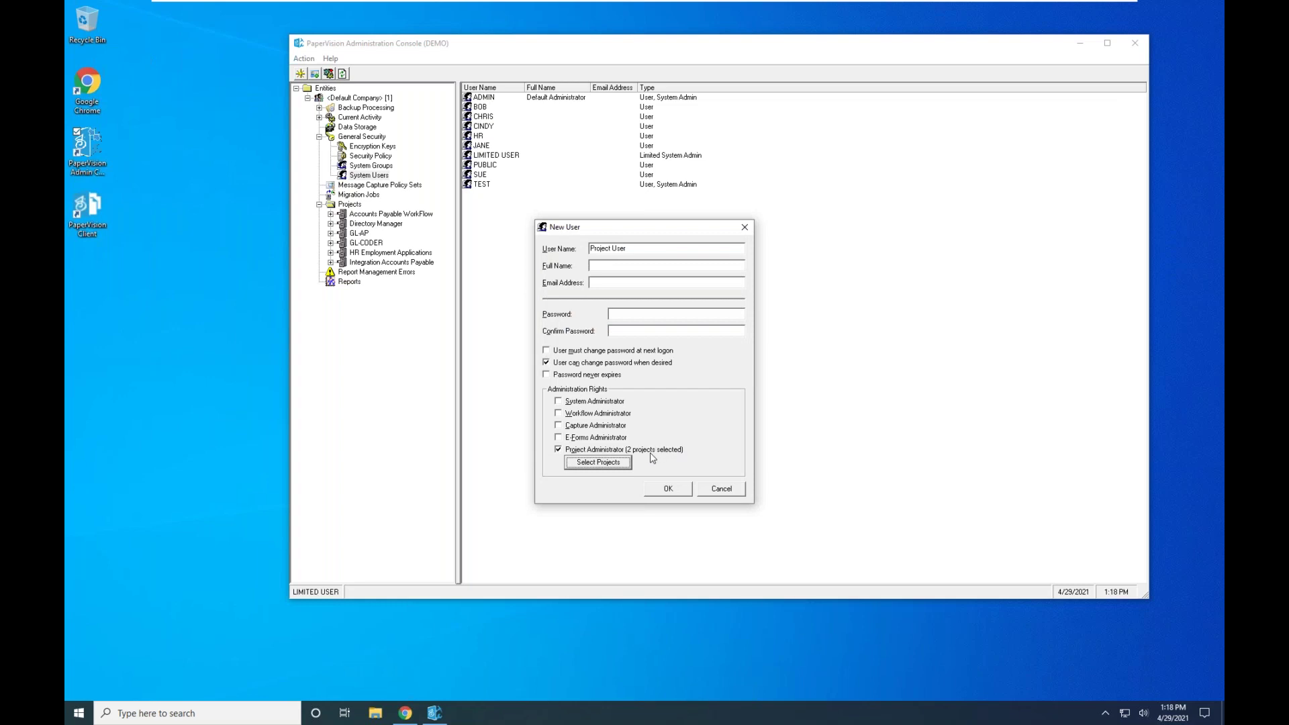
pyautogui.click(684, 490)
pyautogui.click(742, 396)
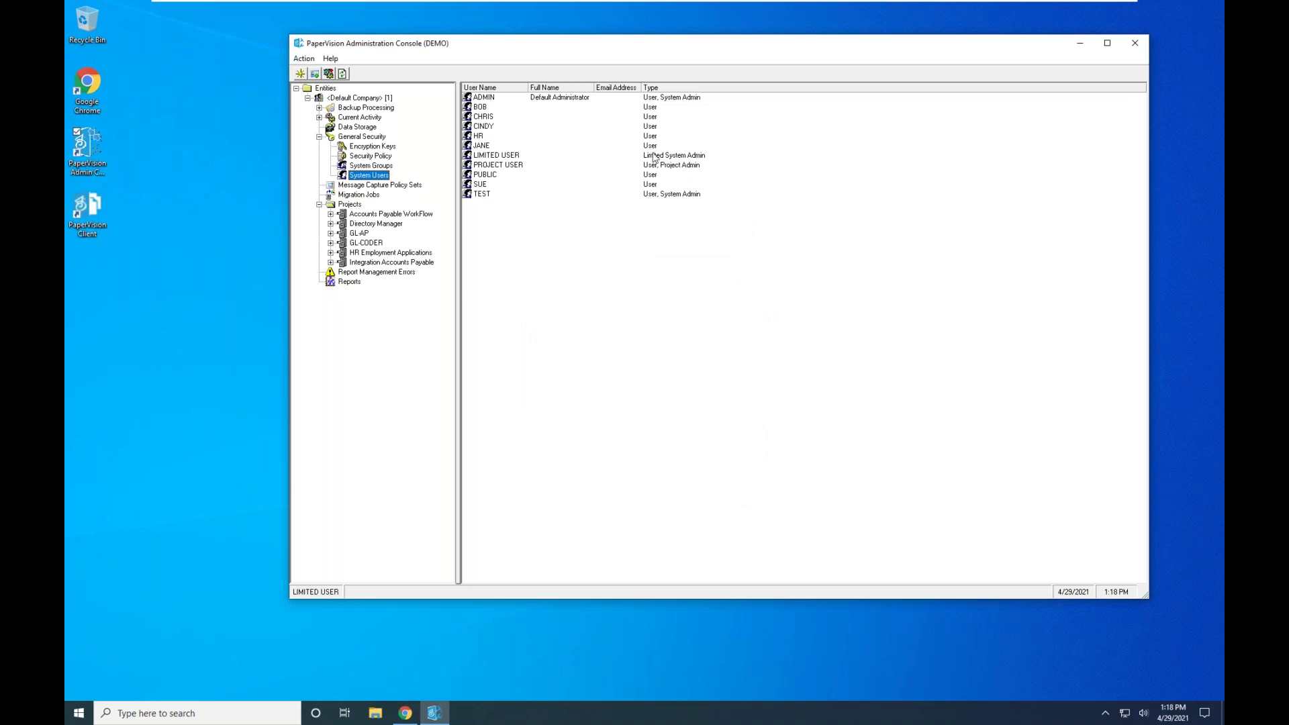
# Check the PROJECT USER and LIMITED USER entries, then exit the Administration Console
pyautogui.click(514, 166)
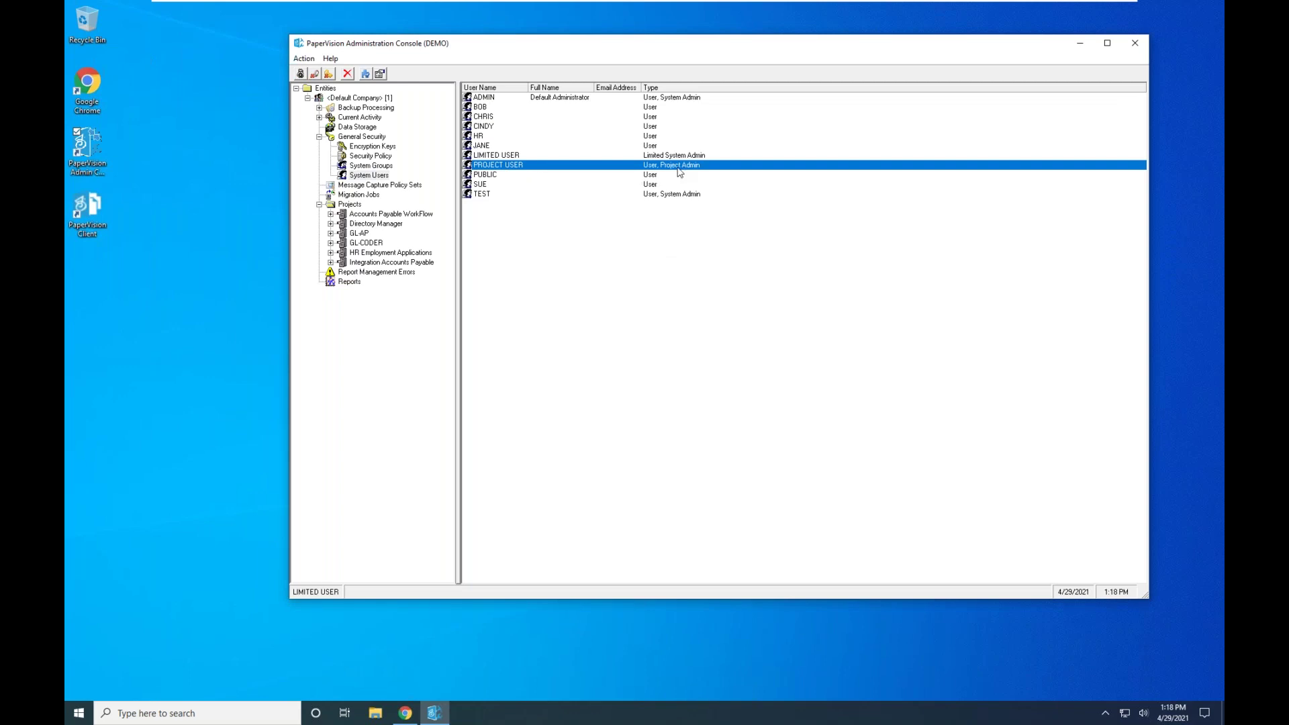
pyautogui.press('Up')
pyautogui.press('Down')
pyautogui.press('Up')
pyautogui.press('Down')
pyautogui.click(669, 157)
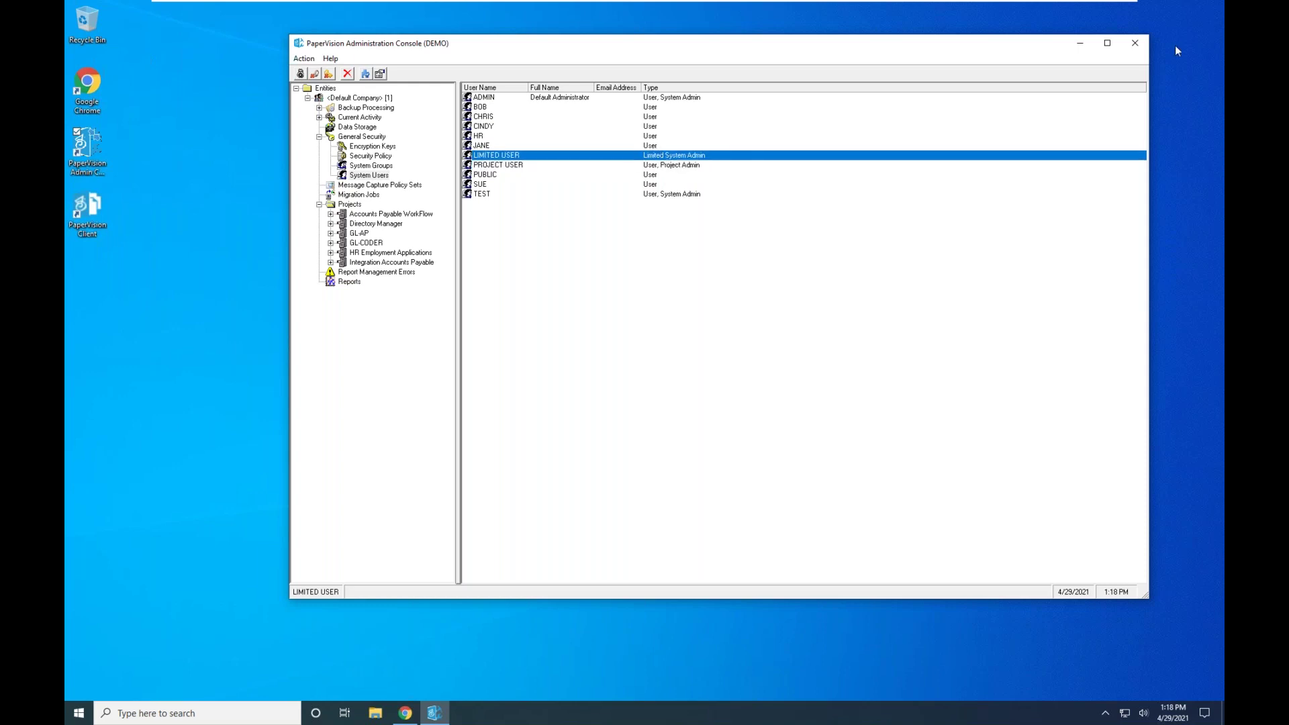
pyautogui.click(1139, 49)
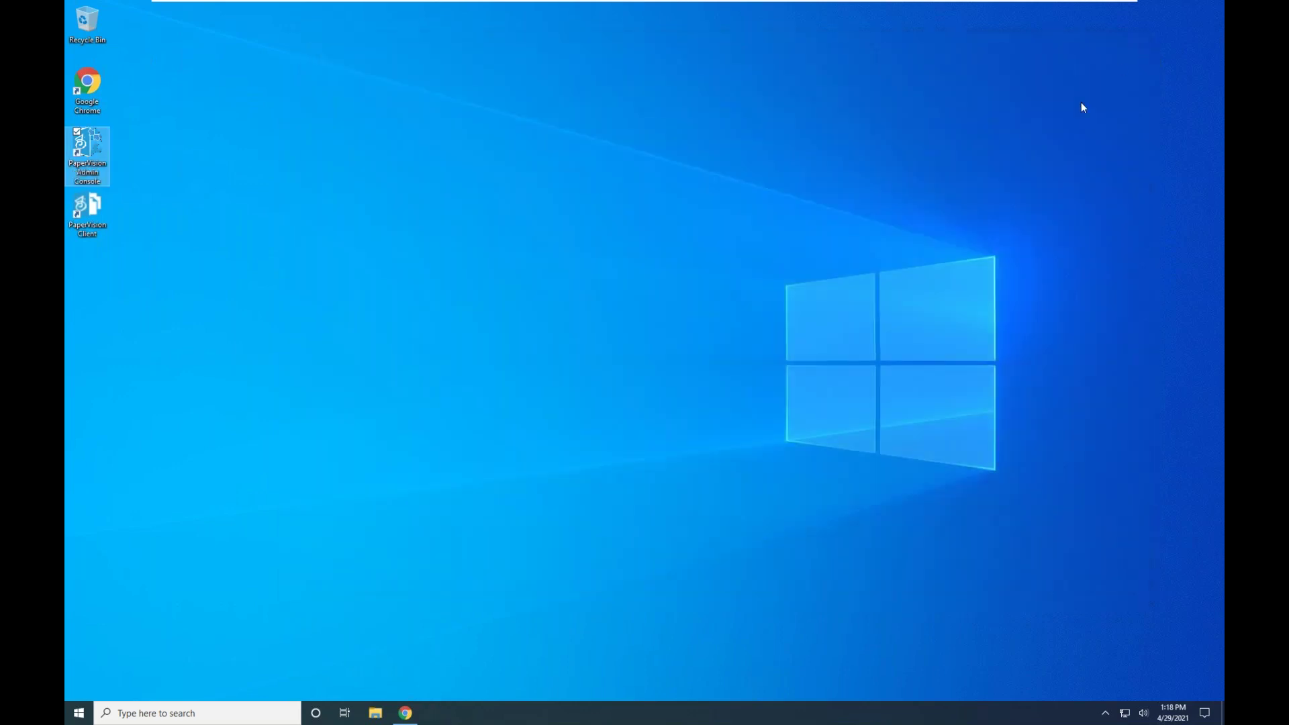
# Relaunch the Admin Console, allow it through UAC, and sign in as Project User
pyautogui.doubleClick(96, 153)
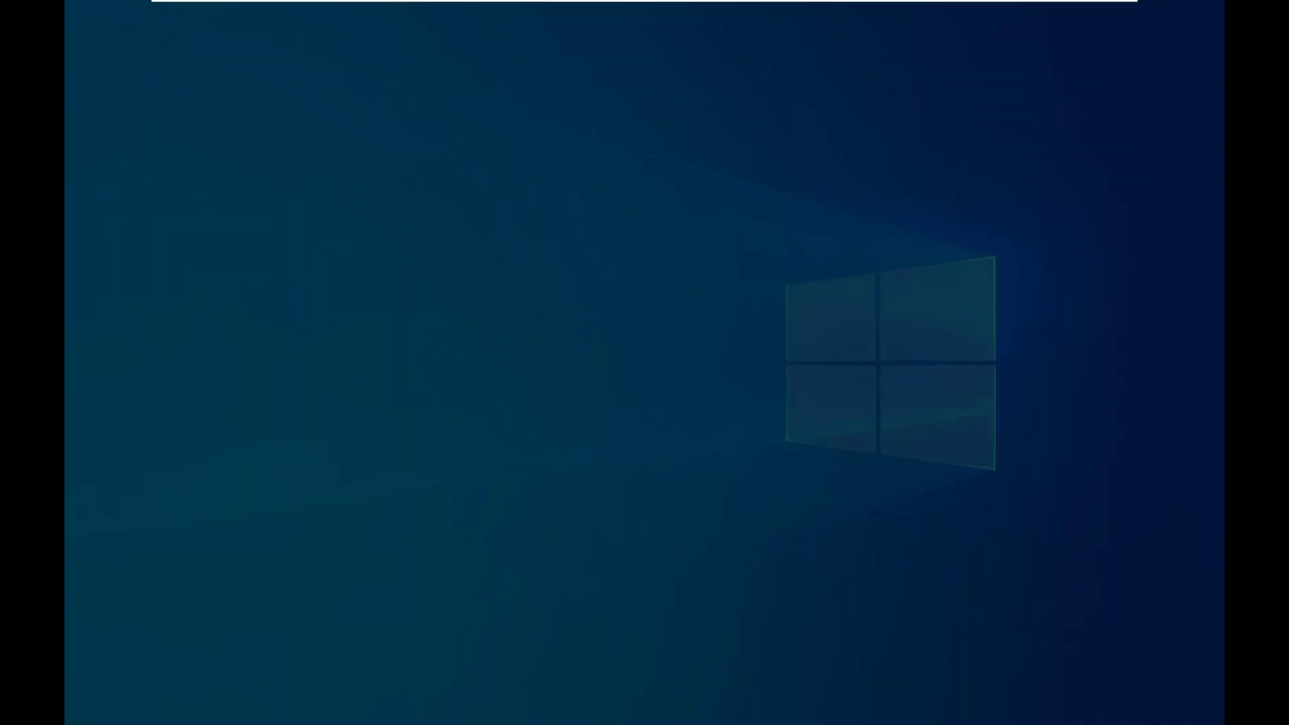
pyautogui.click(546, 433)
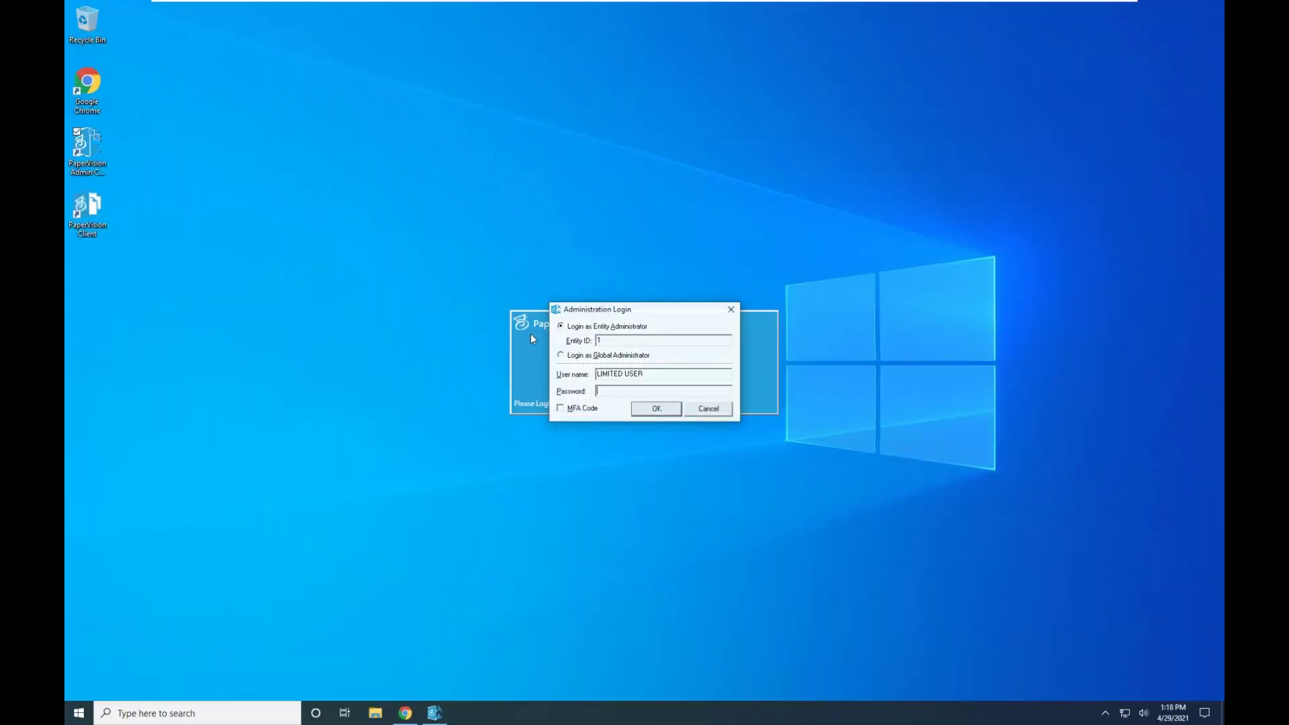
pyautogui.click(643, 374)
pyautogui.write('Project User')
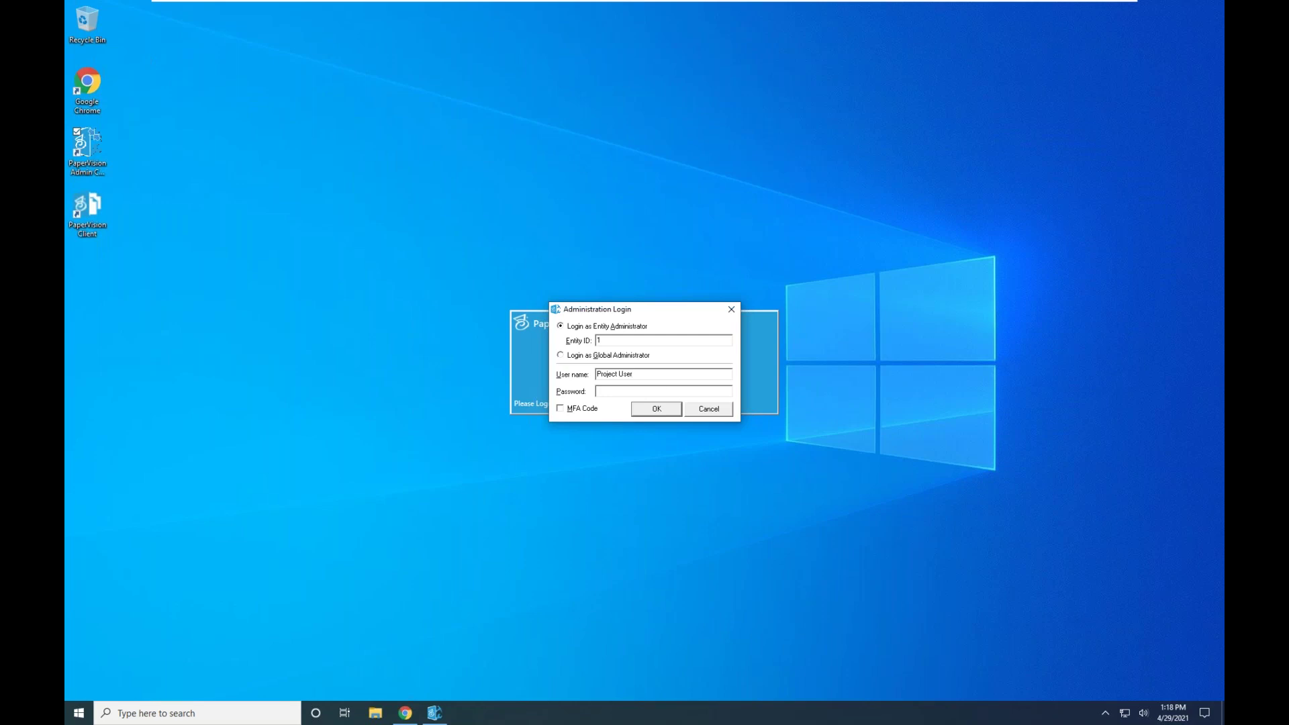
pyautogui.click(654, 409)
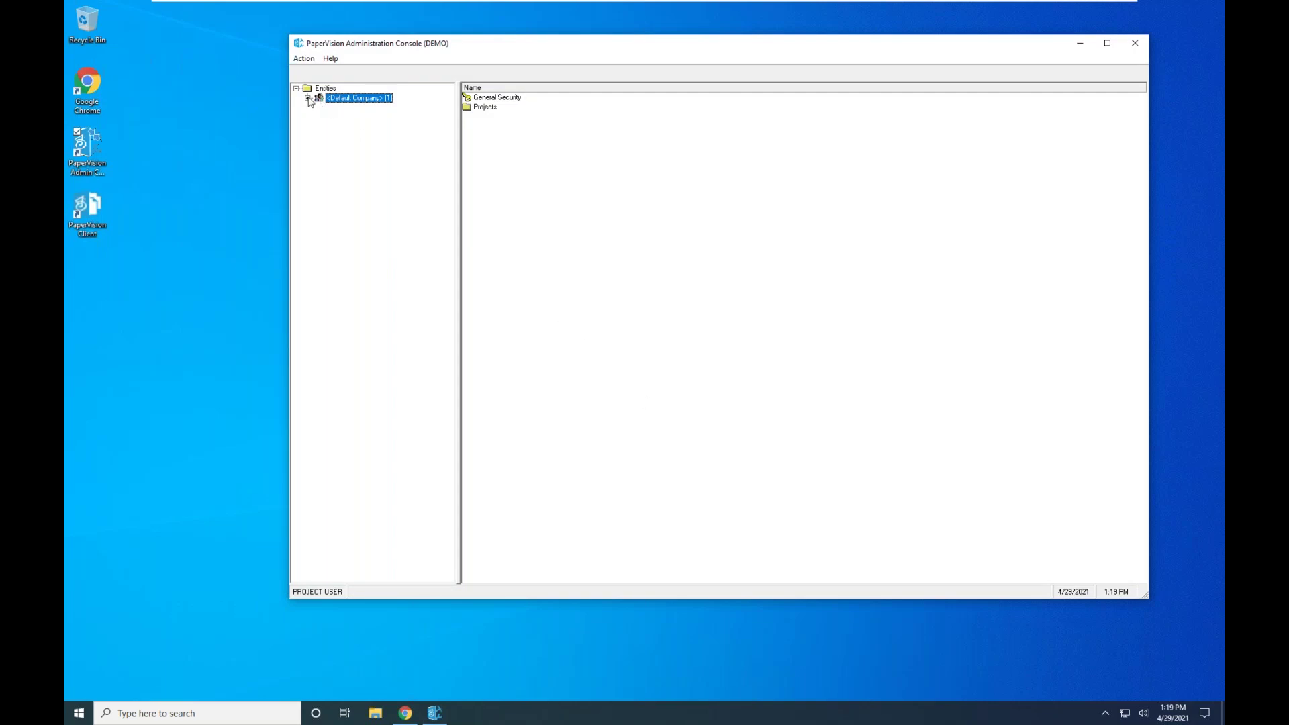
# Expand the Default Company entity and show its System Groups list
pyautogui.click(308, 98)
pyautogui.click(319, 108)
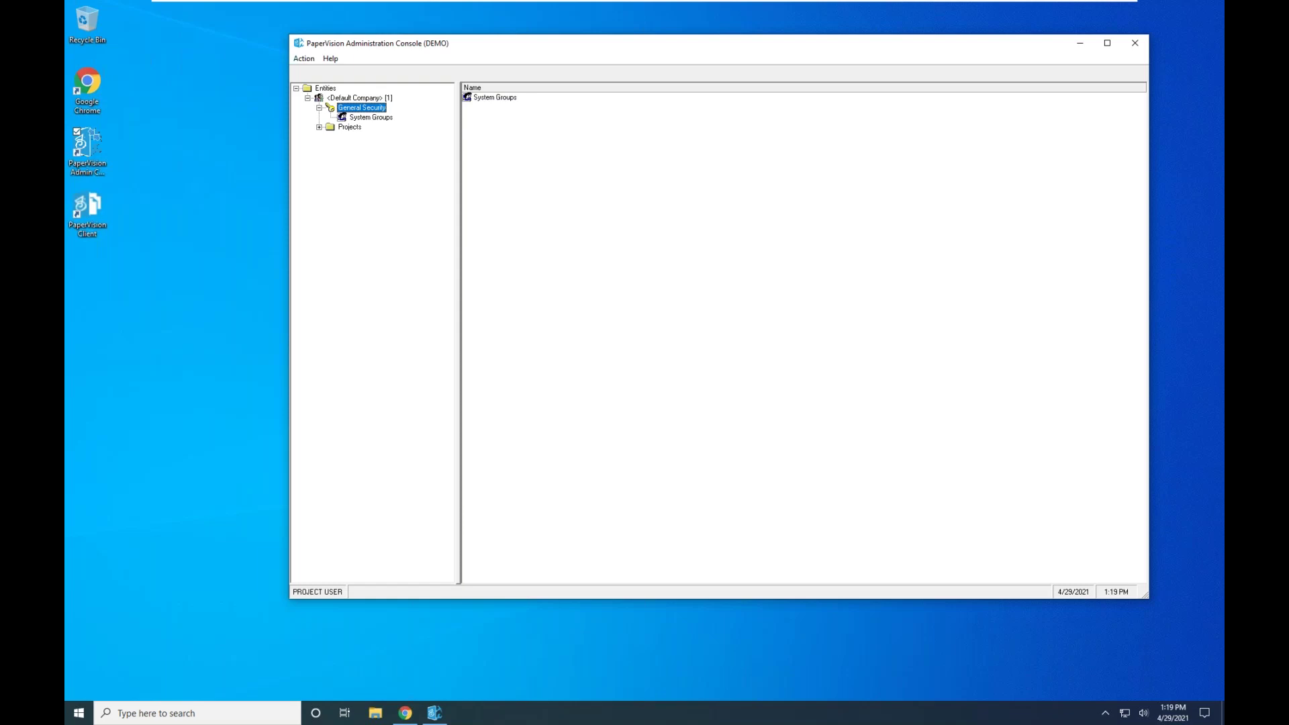
pyautogui.click(352, 118)
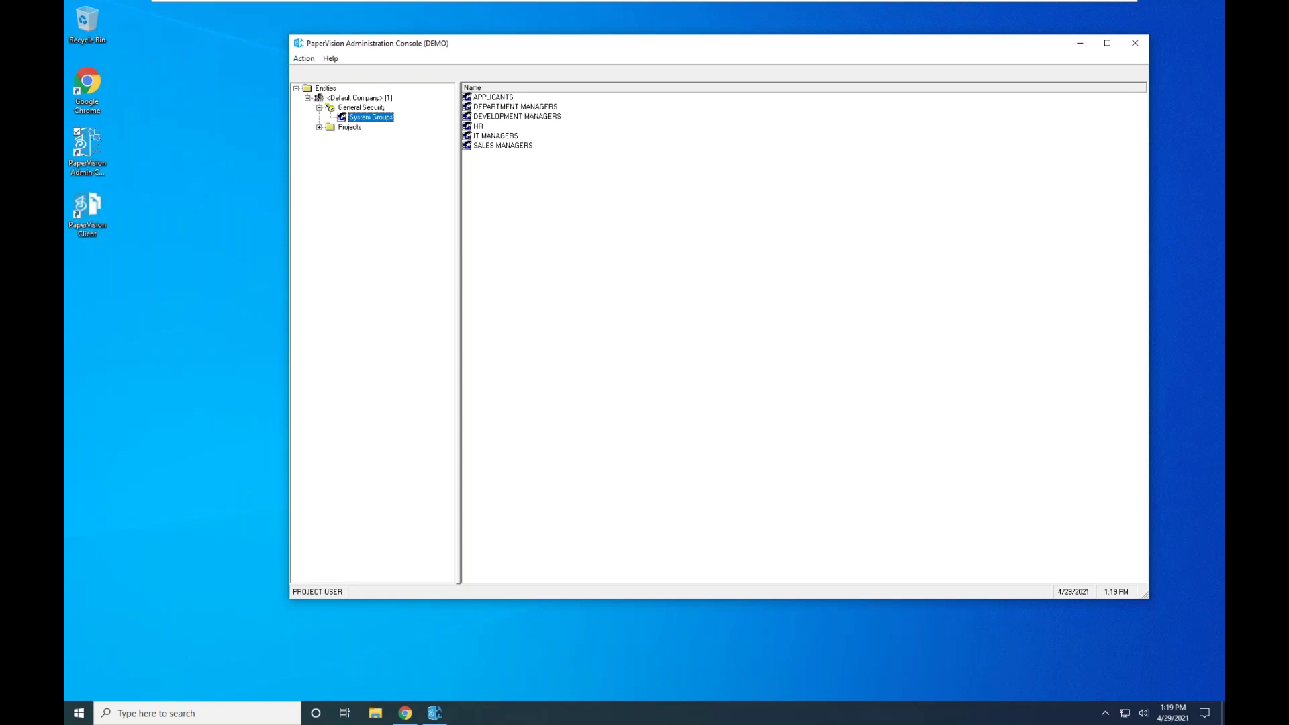
# Review the system group names, then expand Projects to list both projects
pyautogui.click(527, 98)
pyautogui.click(529, 116)
pyautogui.click(530, 146)
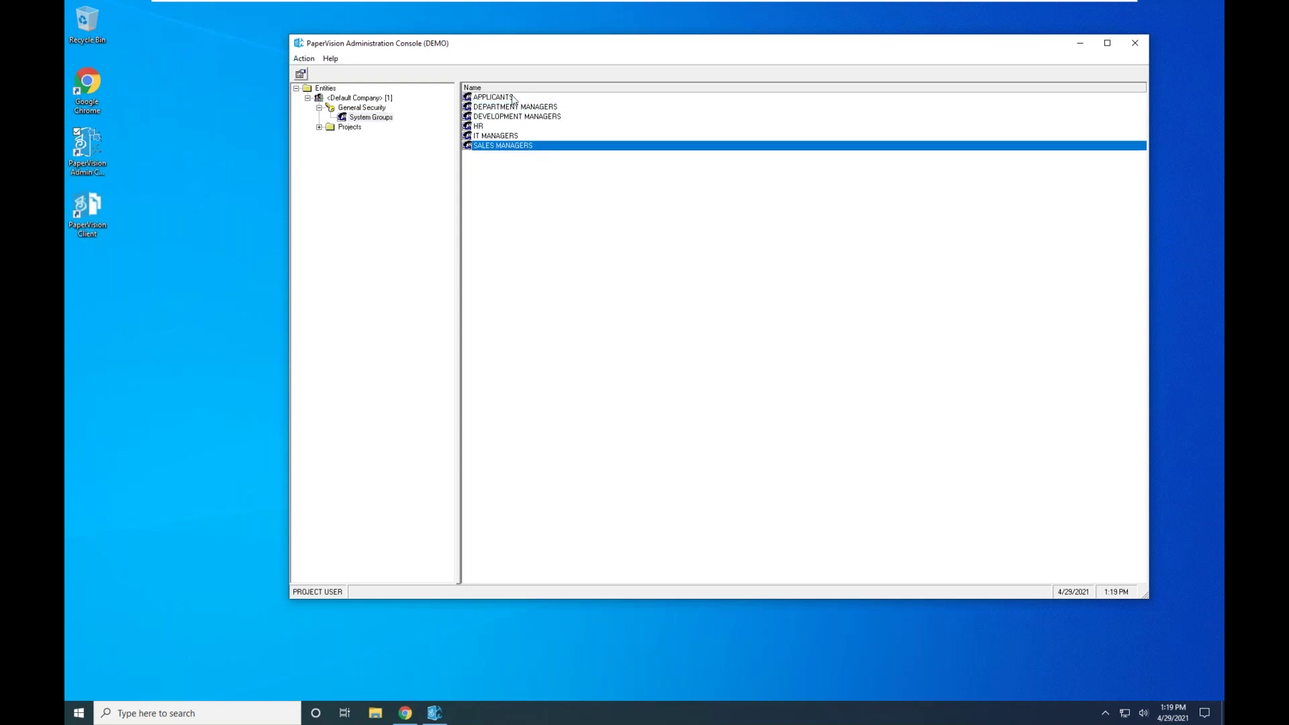
pyautogui.click(502, 99)
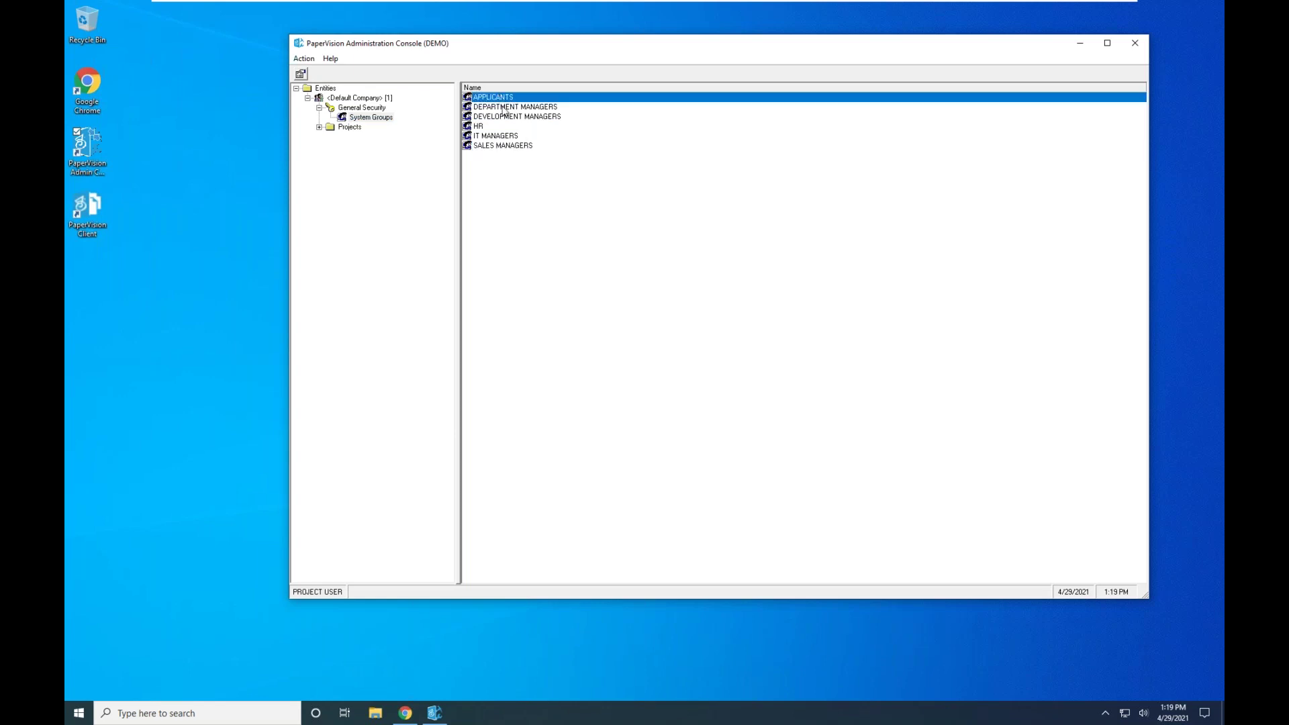
pyautogui.click(508, 146)
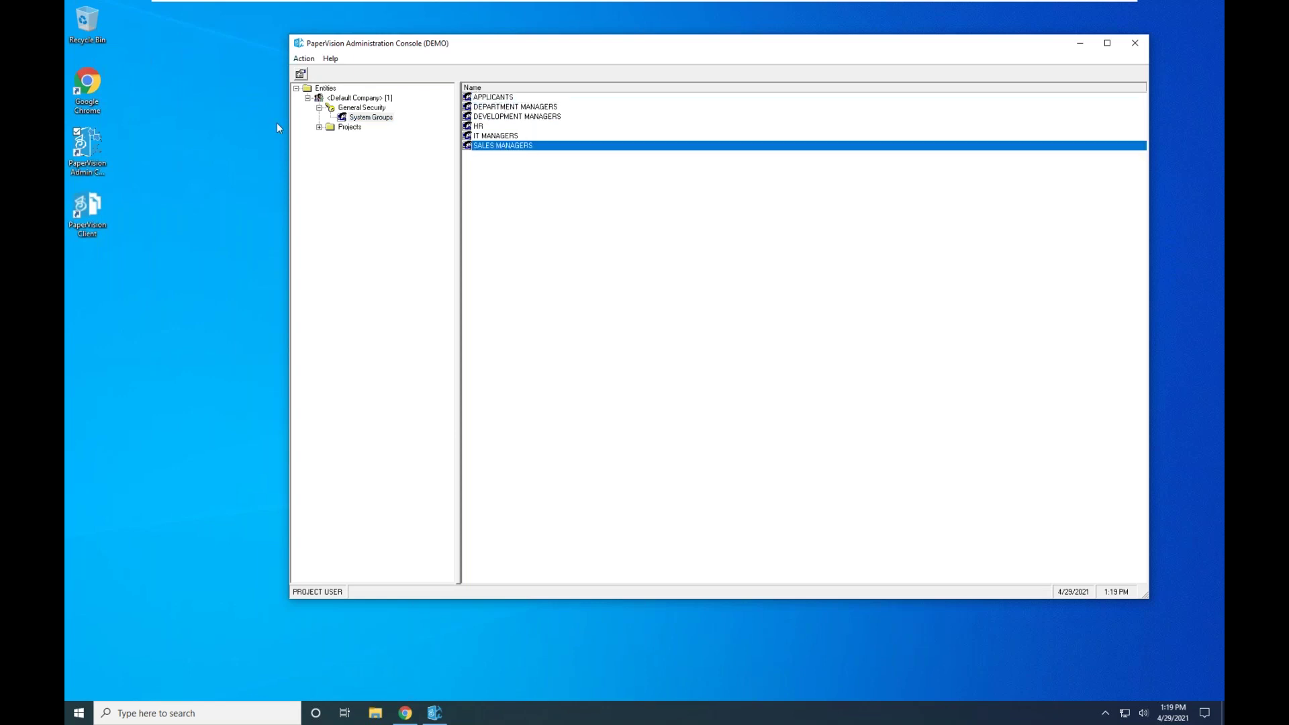
pyautogui.click(320, 128)
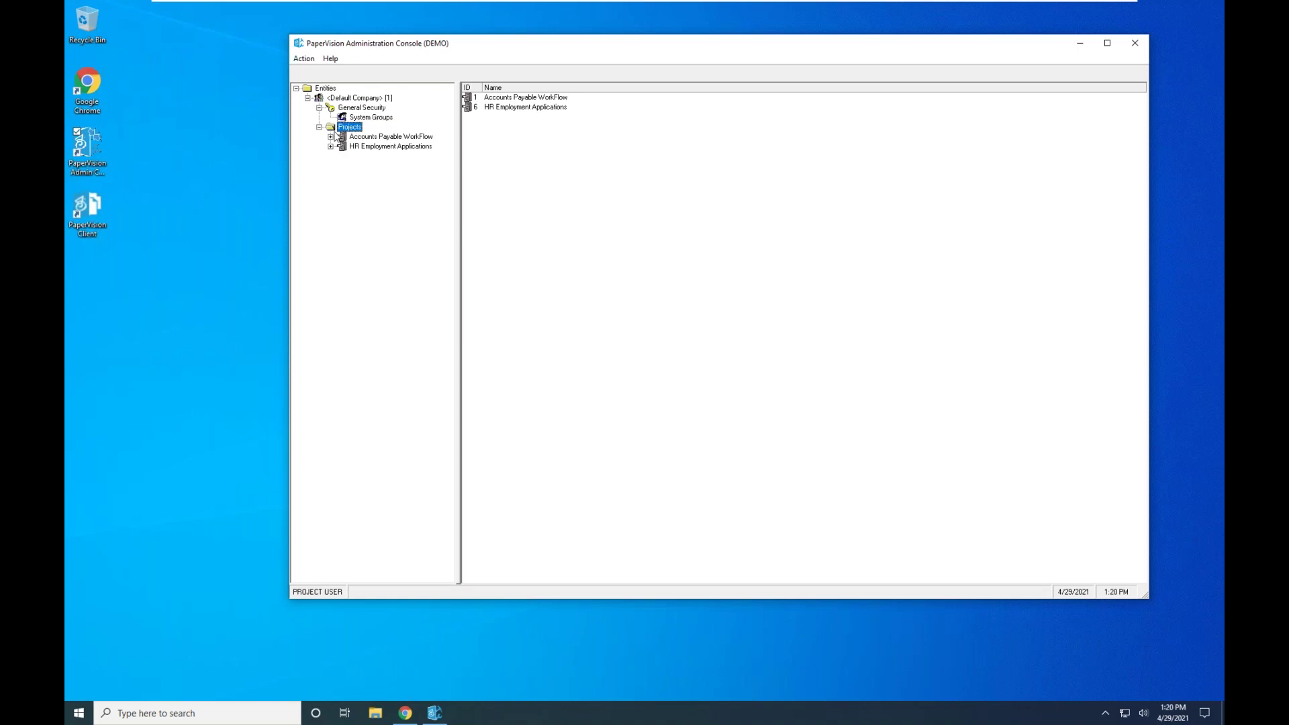
# Expand Accounts Payable WorkFlow and HR Employment Applications and glance at retention policy sets
pyautogui.doubleClick(337, 137)
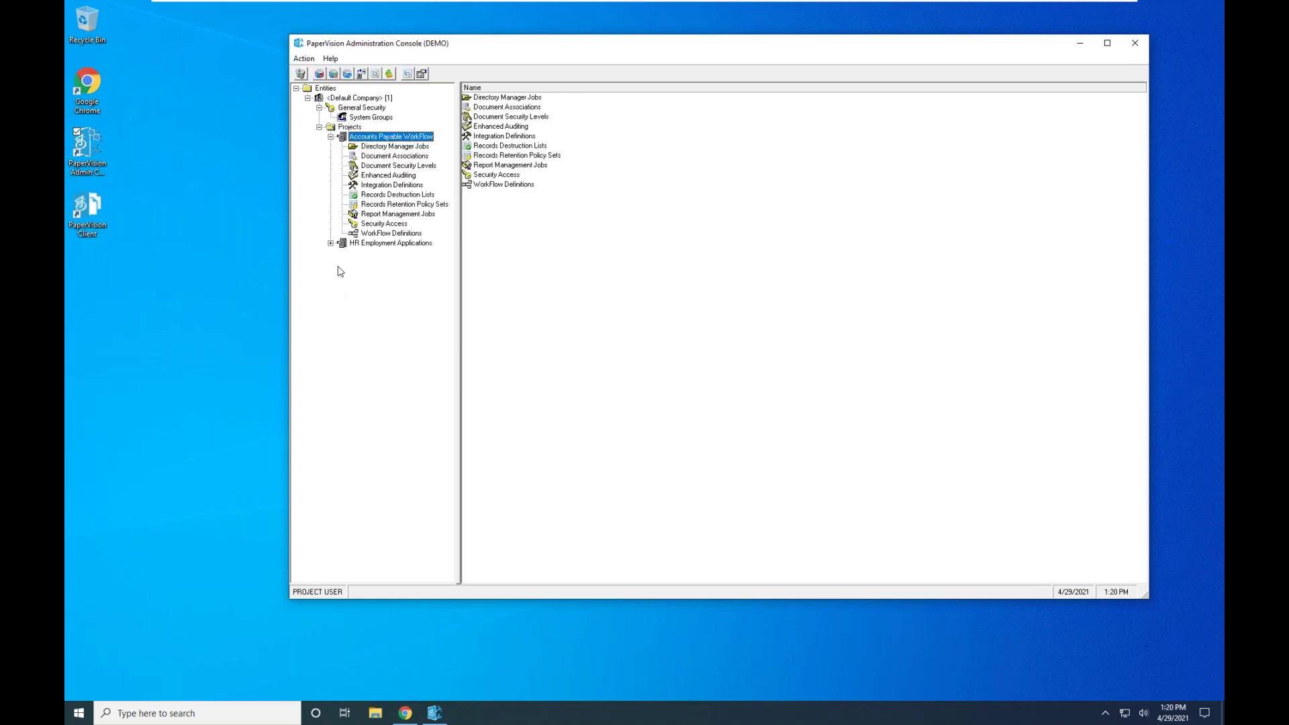
pyautogui.doubleClick(336, 244)
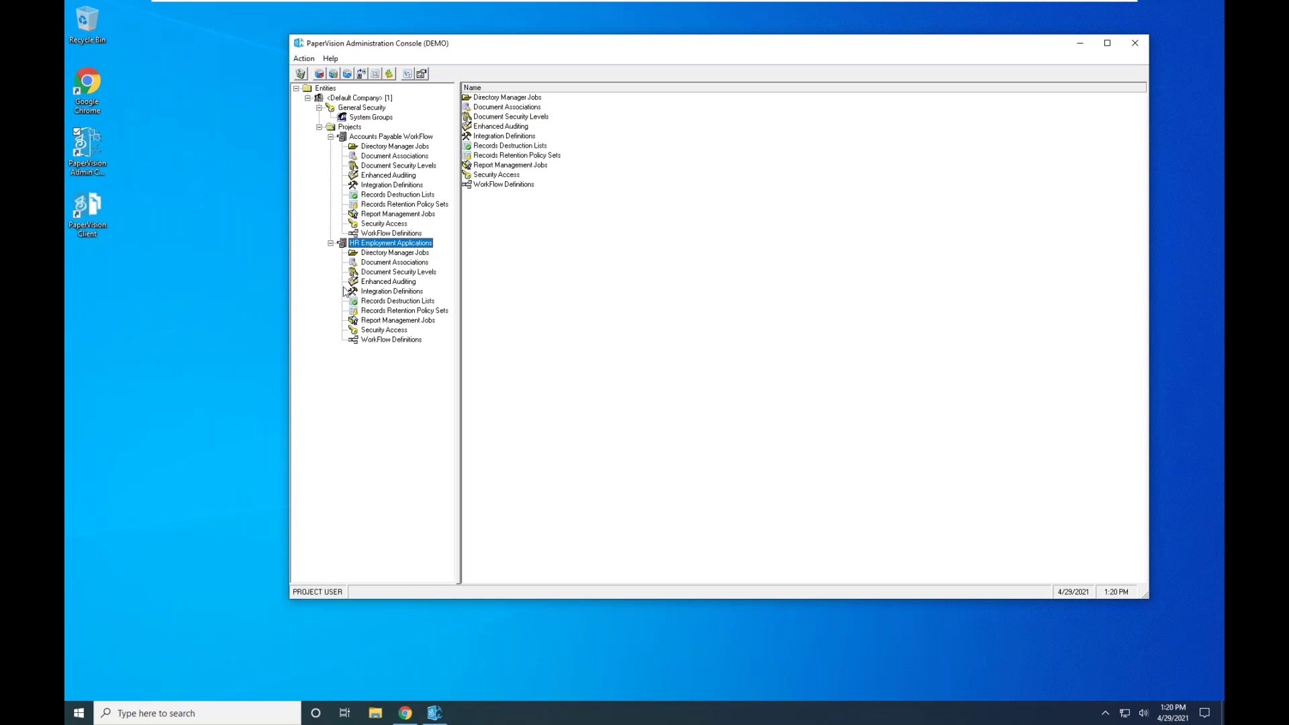
pyautogui.click(440, 205)
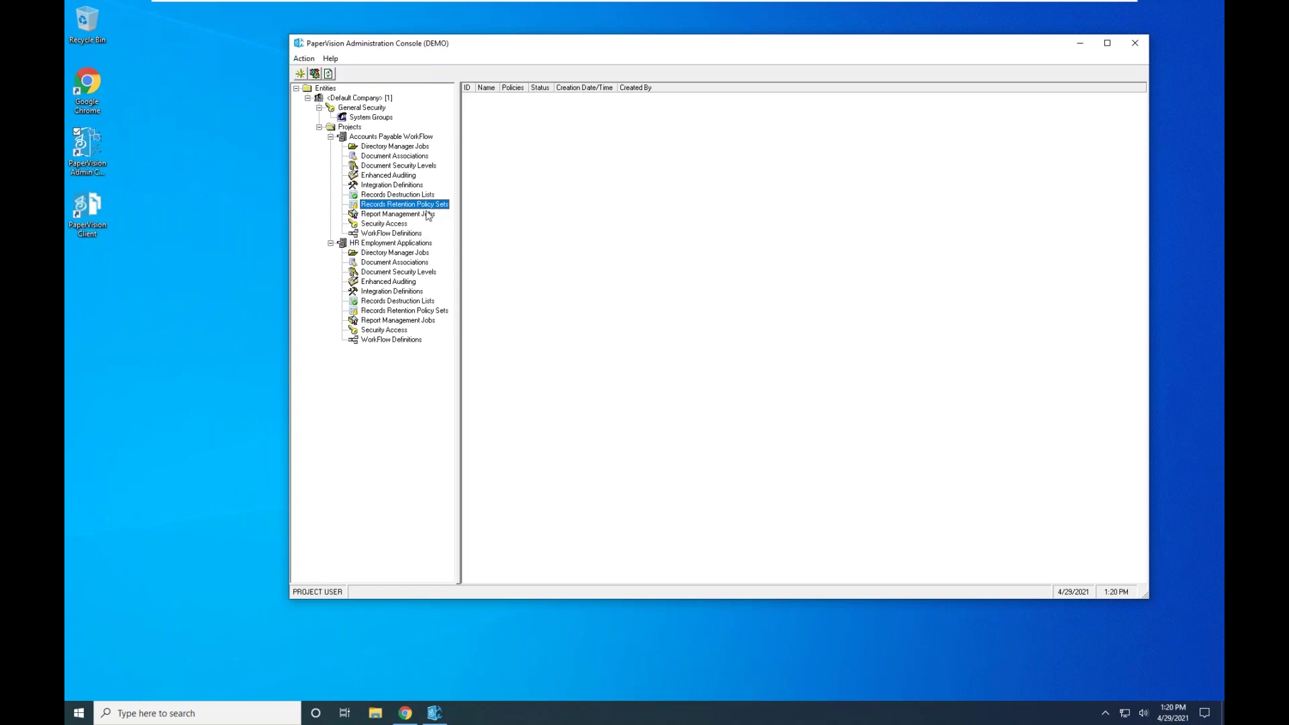
pyautogui.click(391, 139)
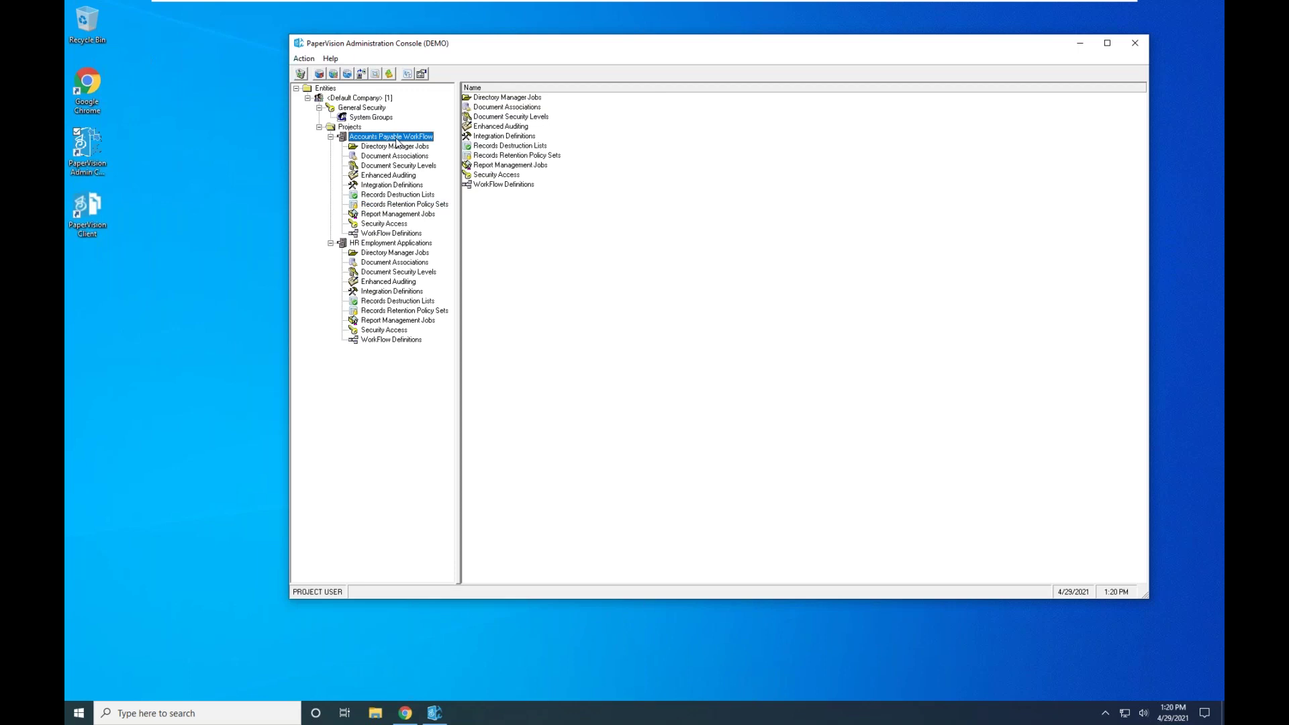
# Review Accounts Payable WorkFlow's properties without changes, then show its empty Security Access list
pyautogui.rightClick(397, 143)
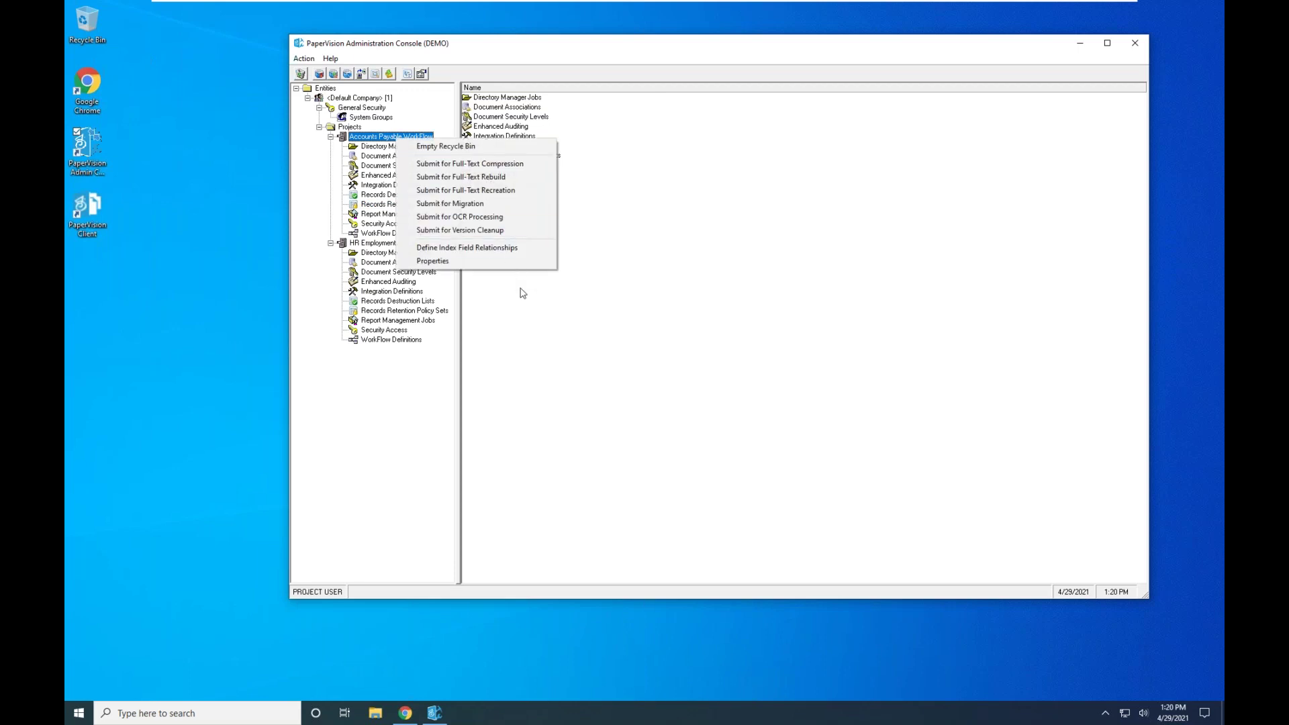
pyautogui.click(516, 264)
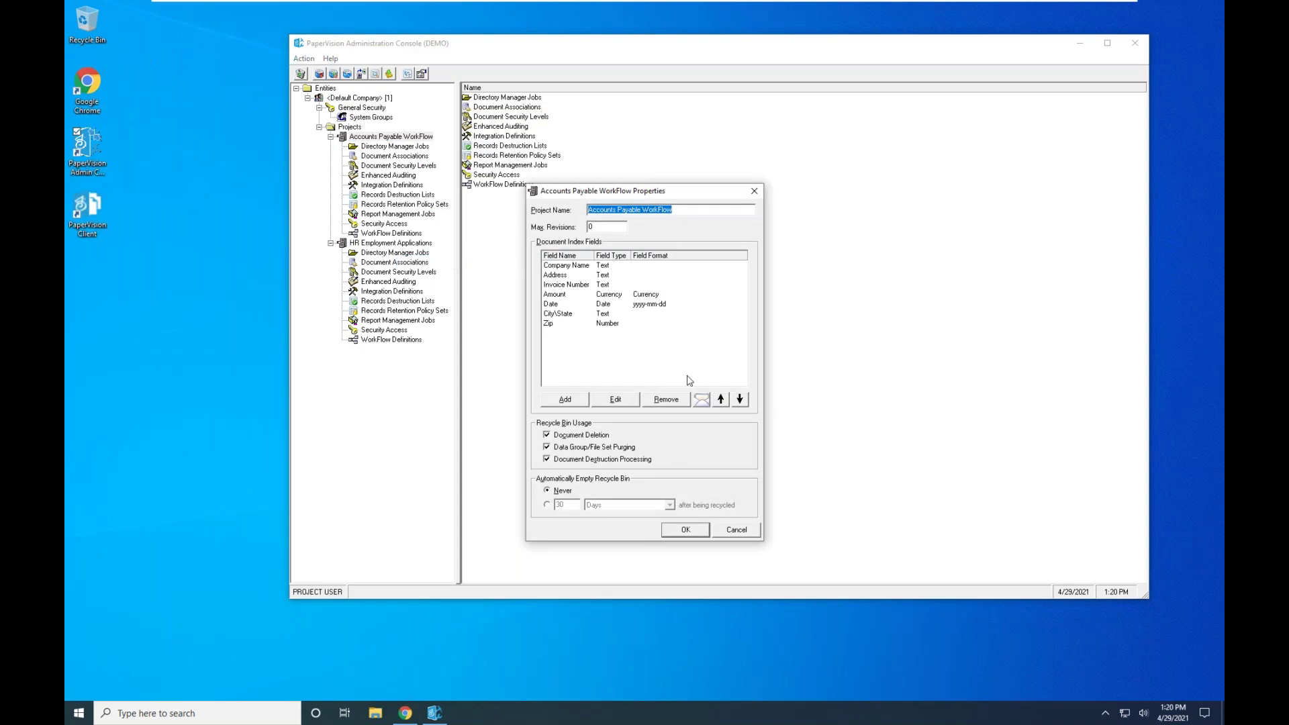
pyautogui.click(738, 534)
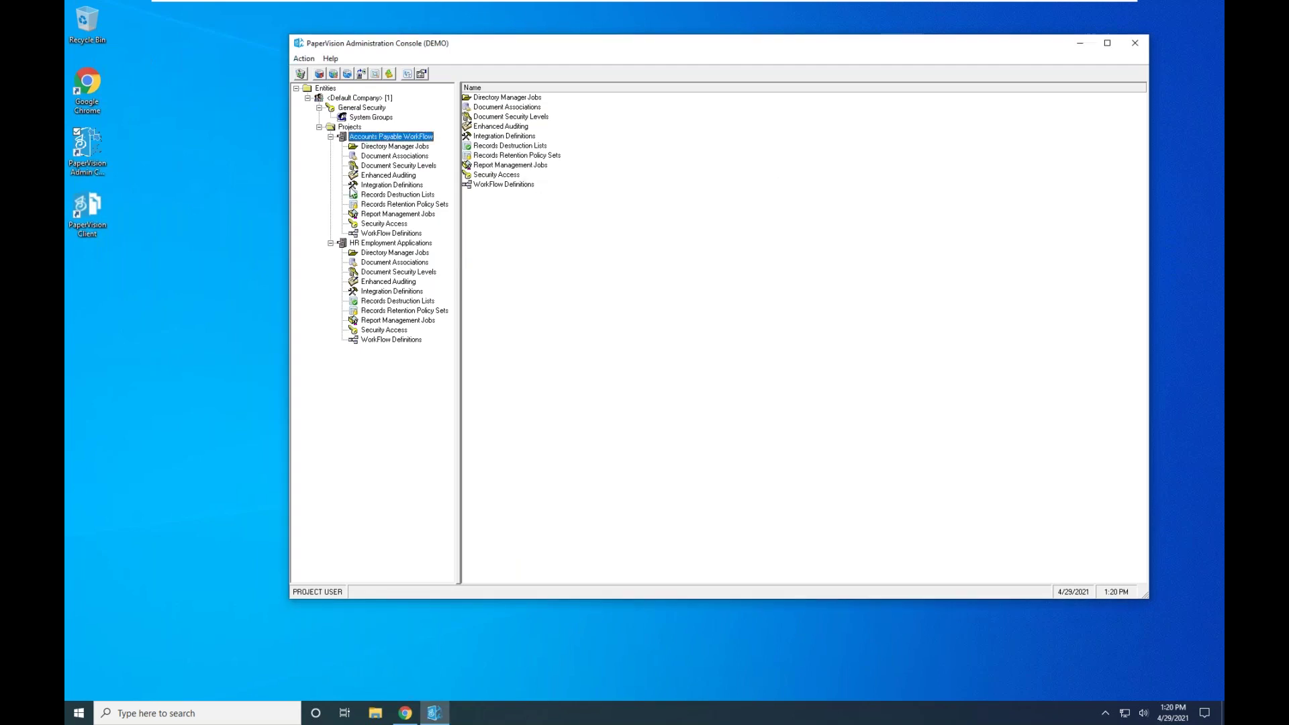
pyautogui.click(381, 224)
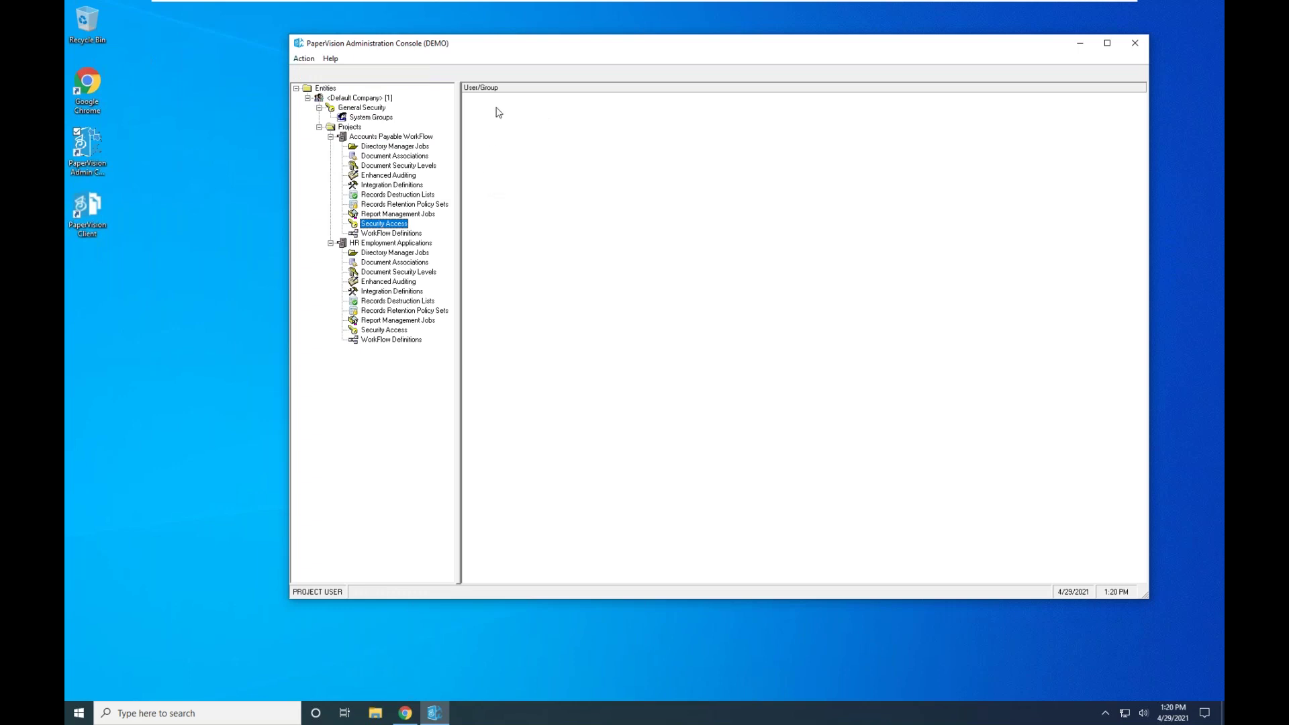
pyautogui.rightClick(512, 137)
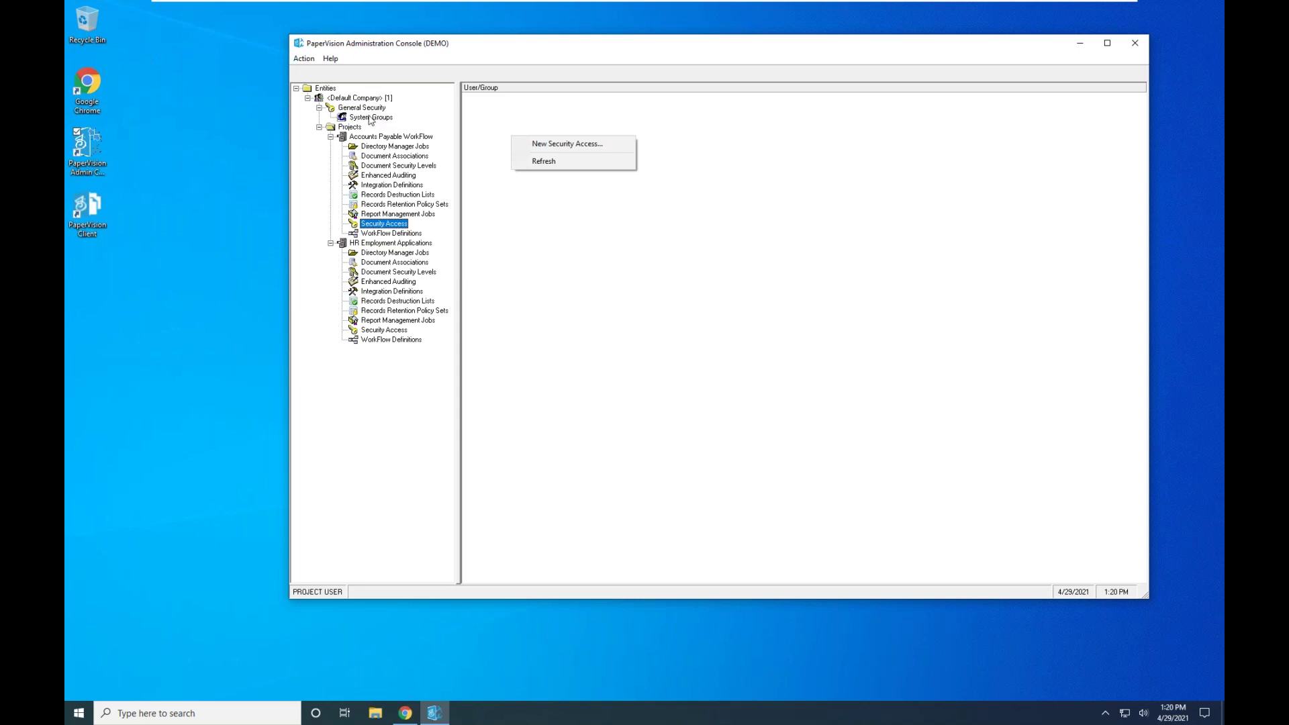
# Start a New Security Access entry for Accounts Payable WorkFlow
pyautogui.click(371, 118)
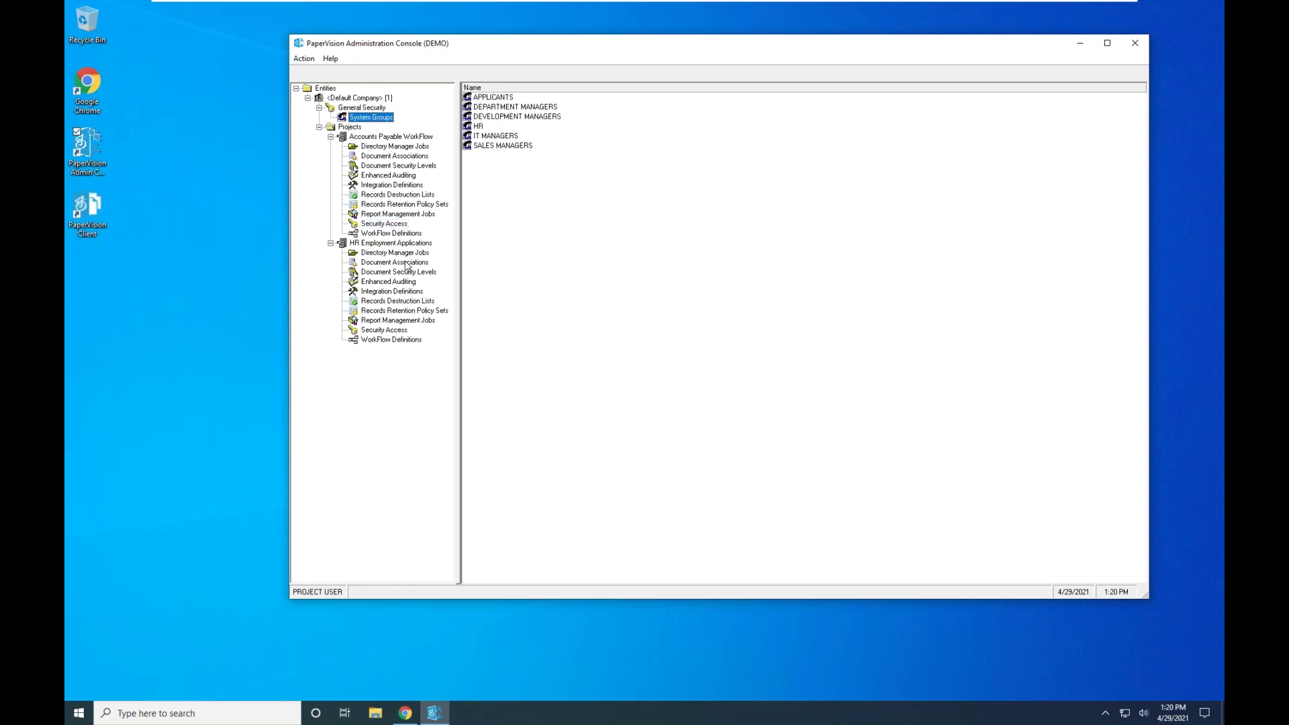
pyautogui.click(396, 225)
pyautogui.rightClick(538, 194)
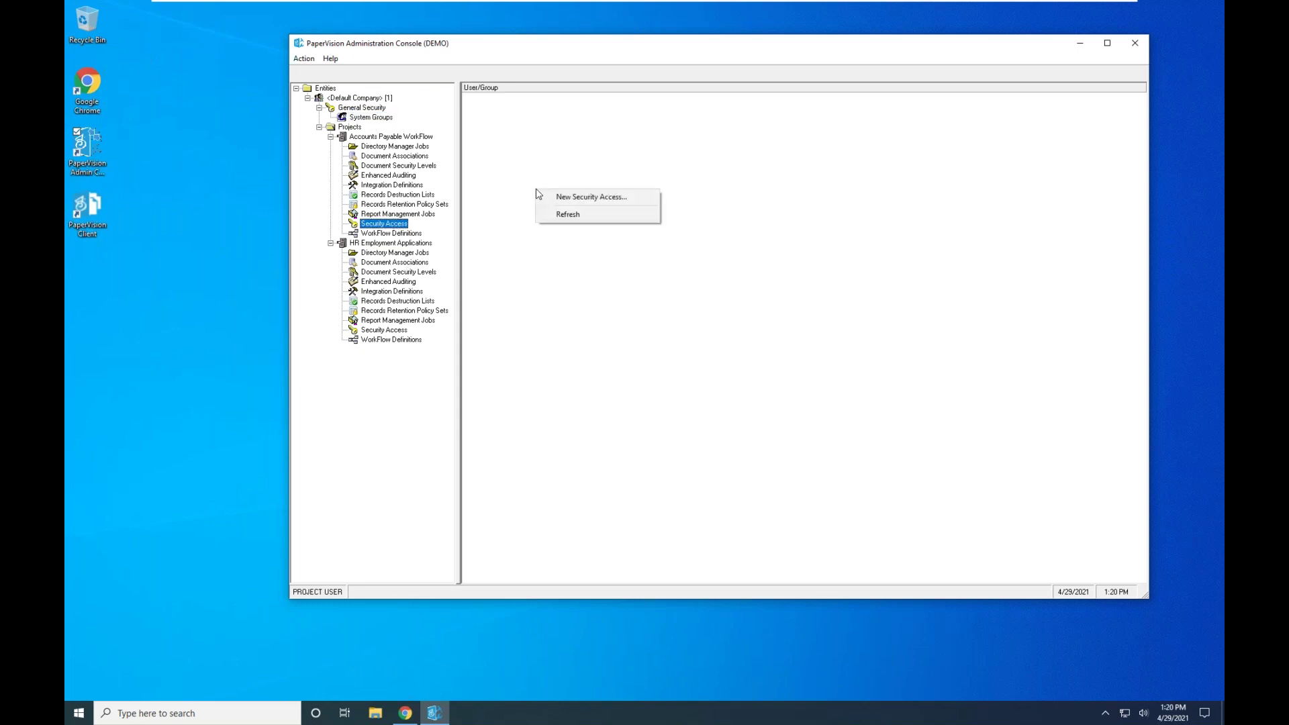
pyautogui.click(570, 204)
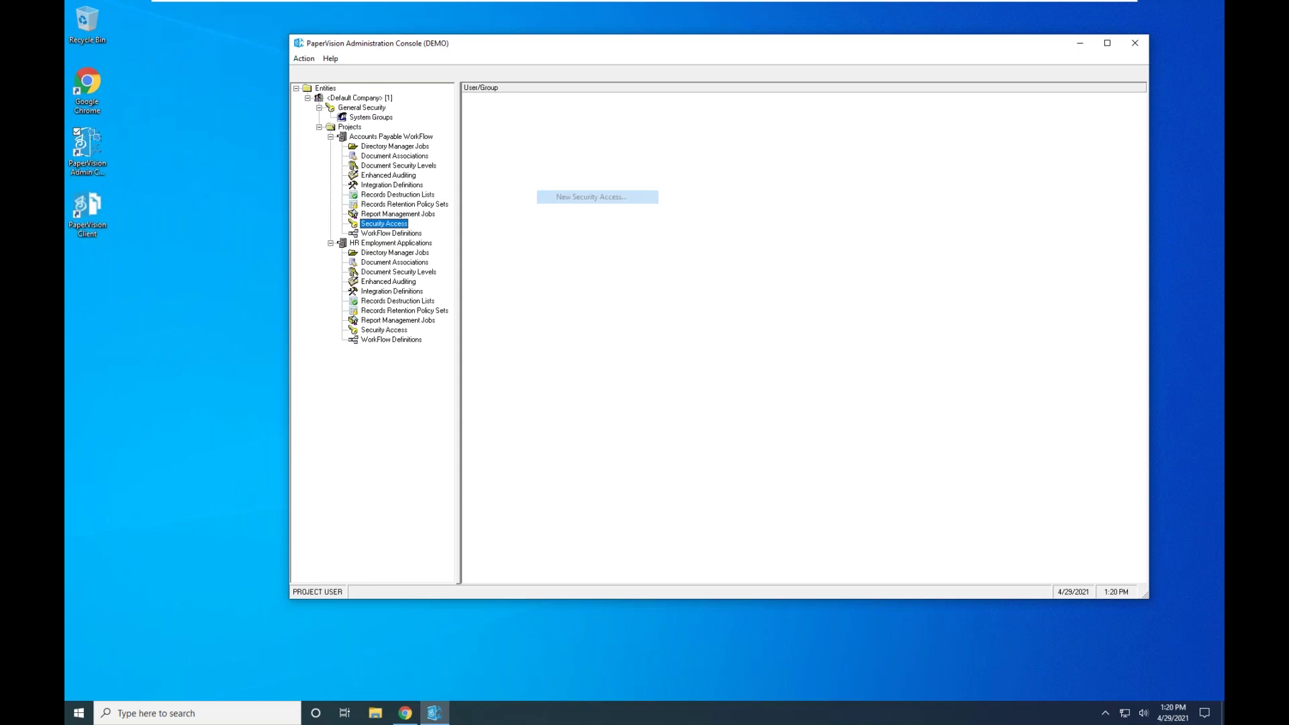
pyautogui.moveTo(572, 180); pyautogui.dragTo(665, 128)
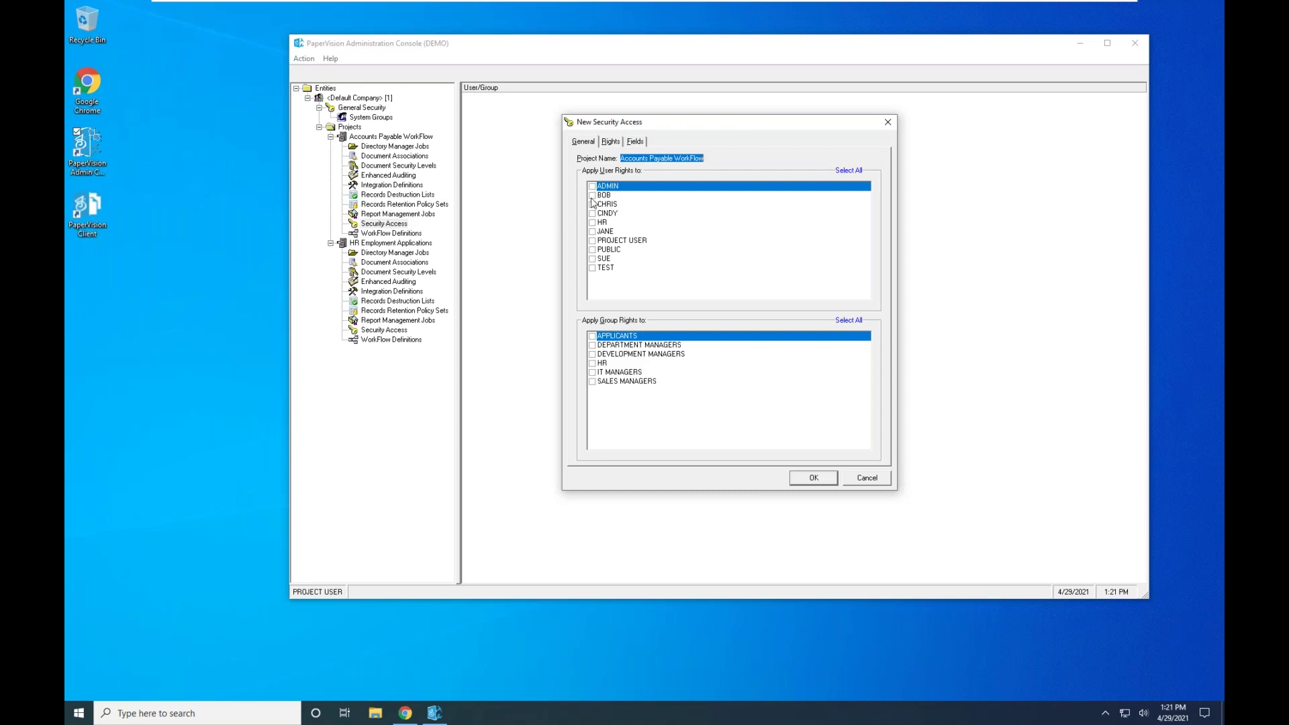
# Tick three users, grant them All Rights, and confirm the new security access
pyautogui.click(592, 195)
pyautogui.click(592, 204)
pyautogui.click(593, 214)
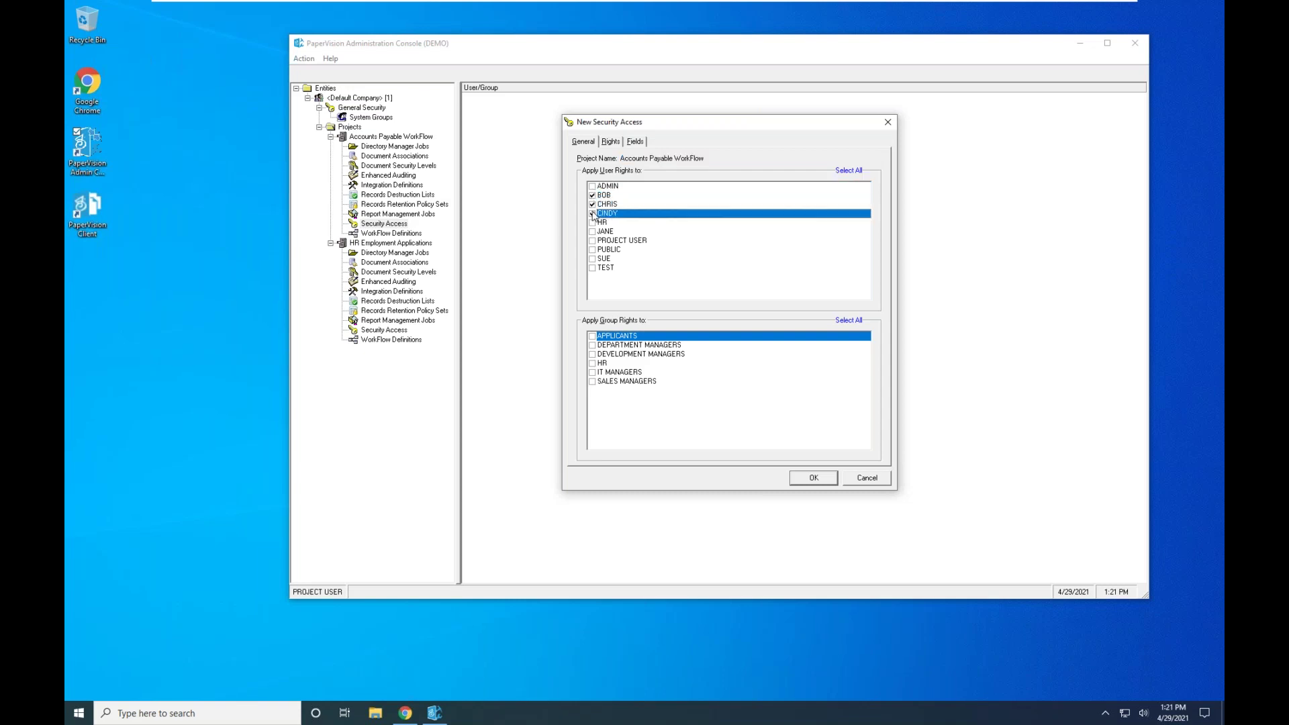
pyautogui.click(611, 142)
pyautogui.click(592, 477)
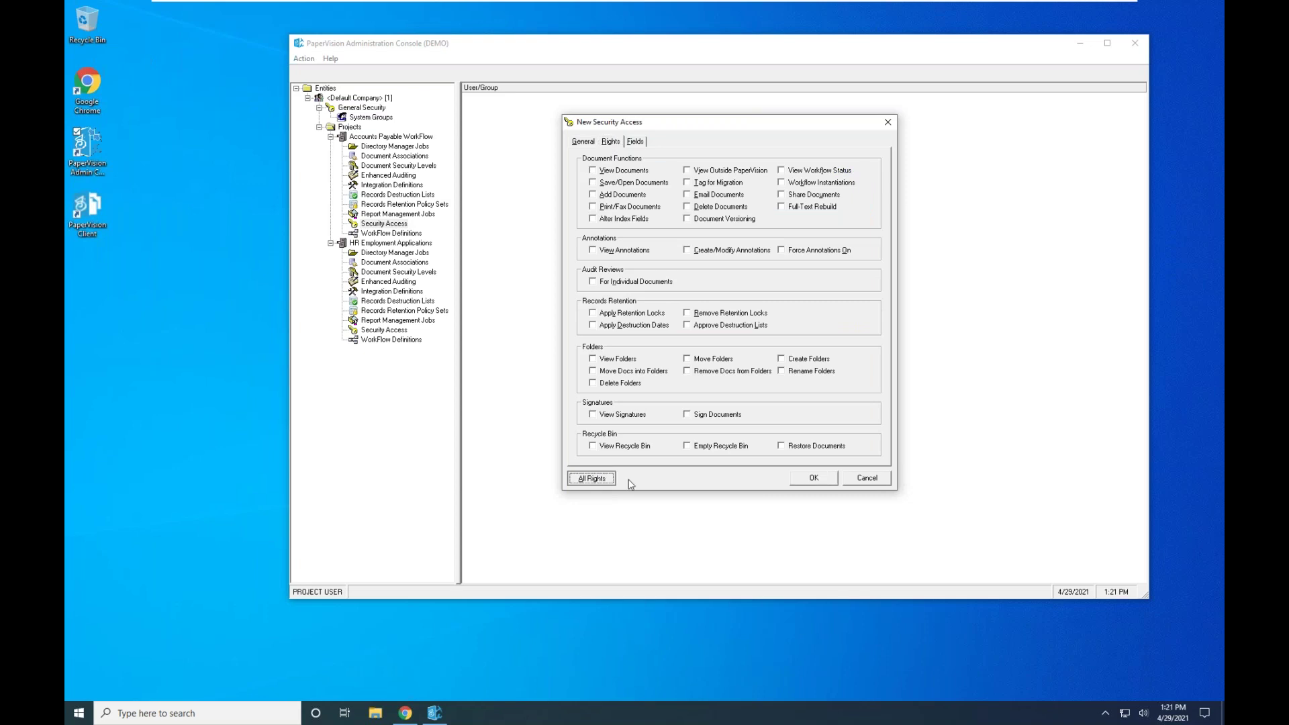
pyautogui.click(826, 482)
pyautogui.click(695, 400)
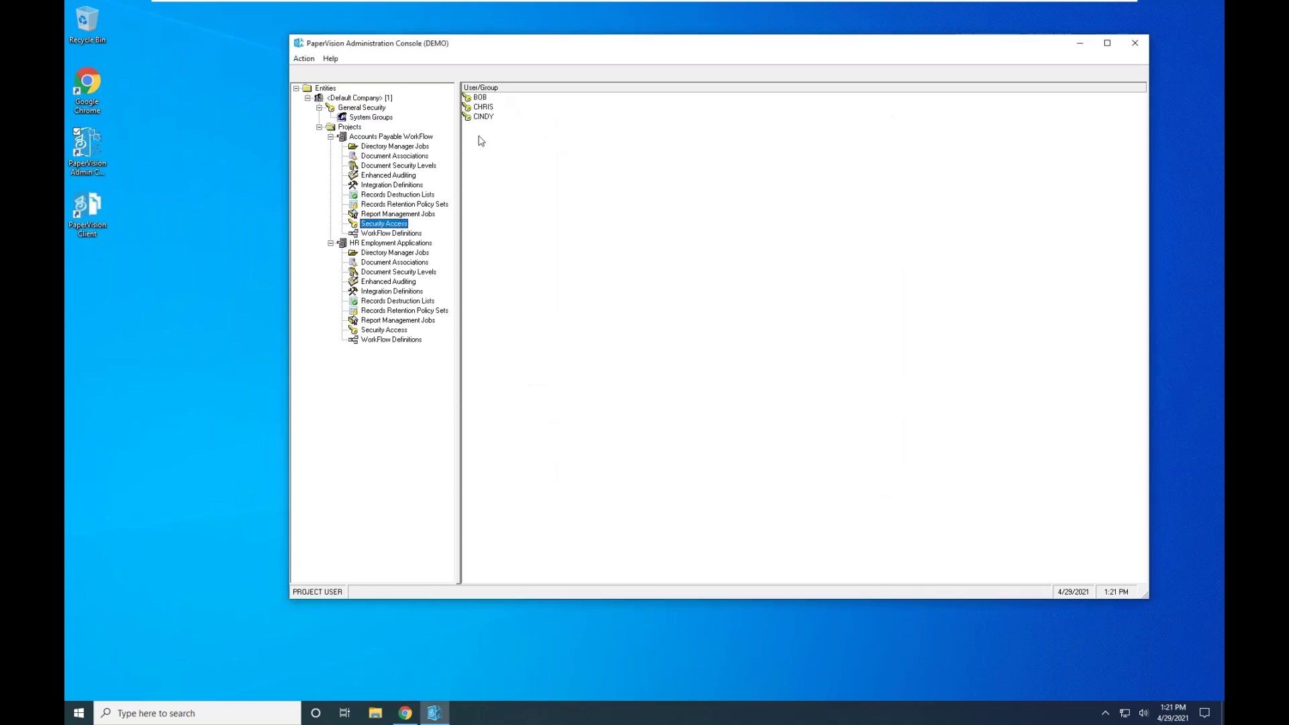
# Recheck the Accounts Payable WorkFlow Security Access list's third user entry, then exit the console
pyautogui.click(371, 117)
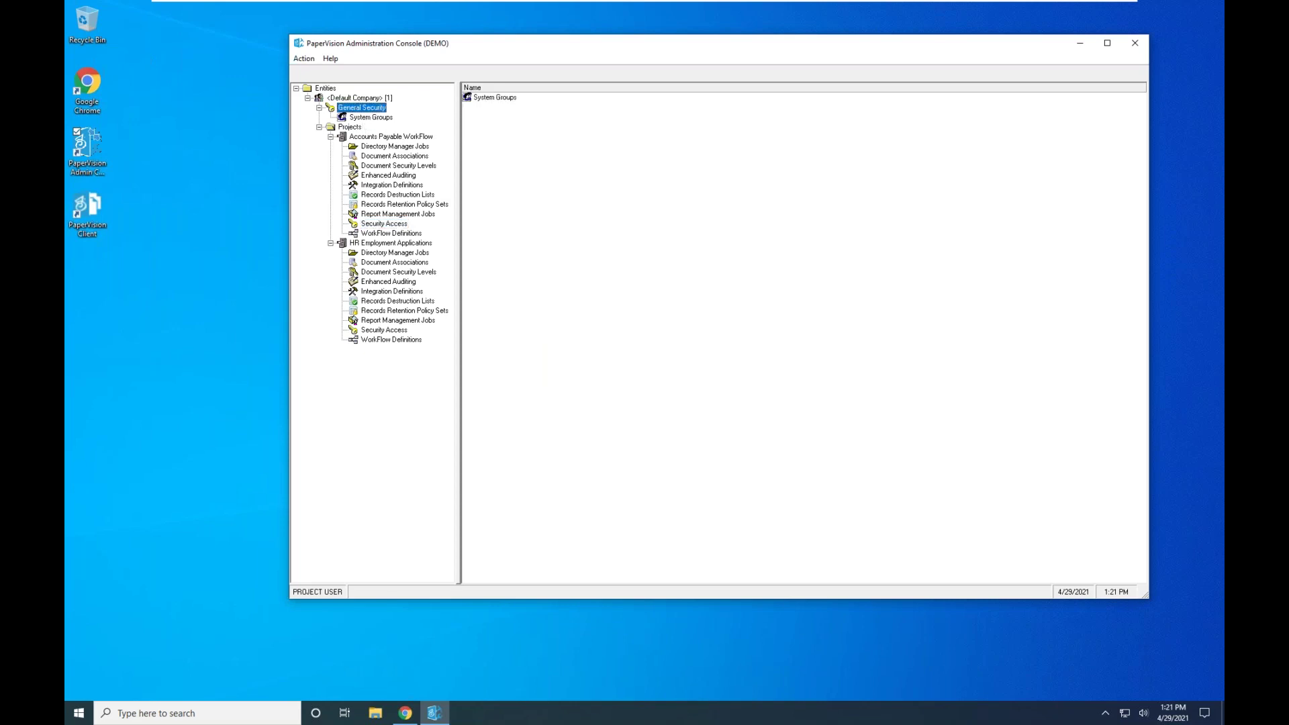
pyautogui.click(405, 225)
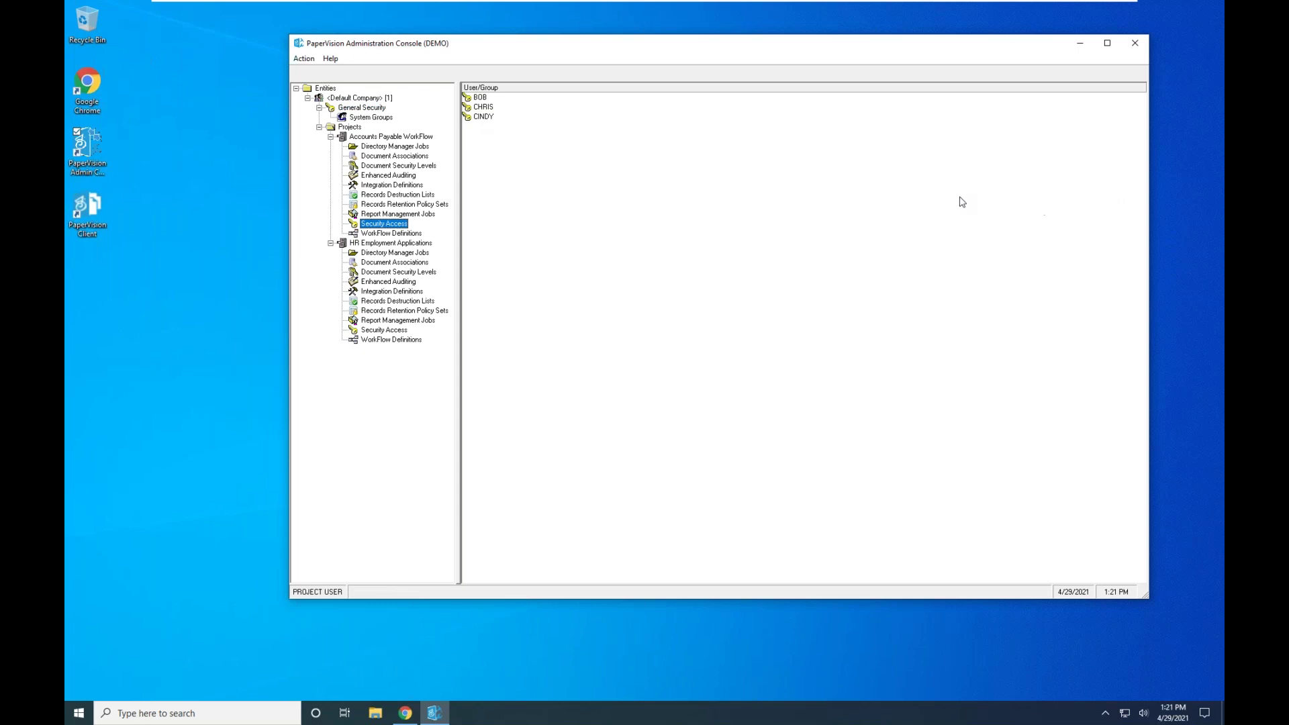
pyautogui.click(496, 119)
pyautogui.rightClick(482, 118)
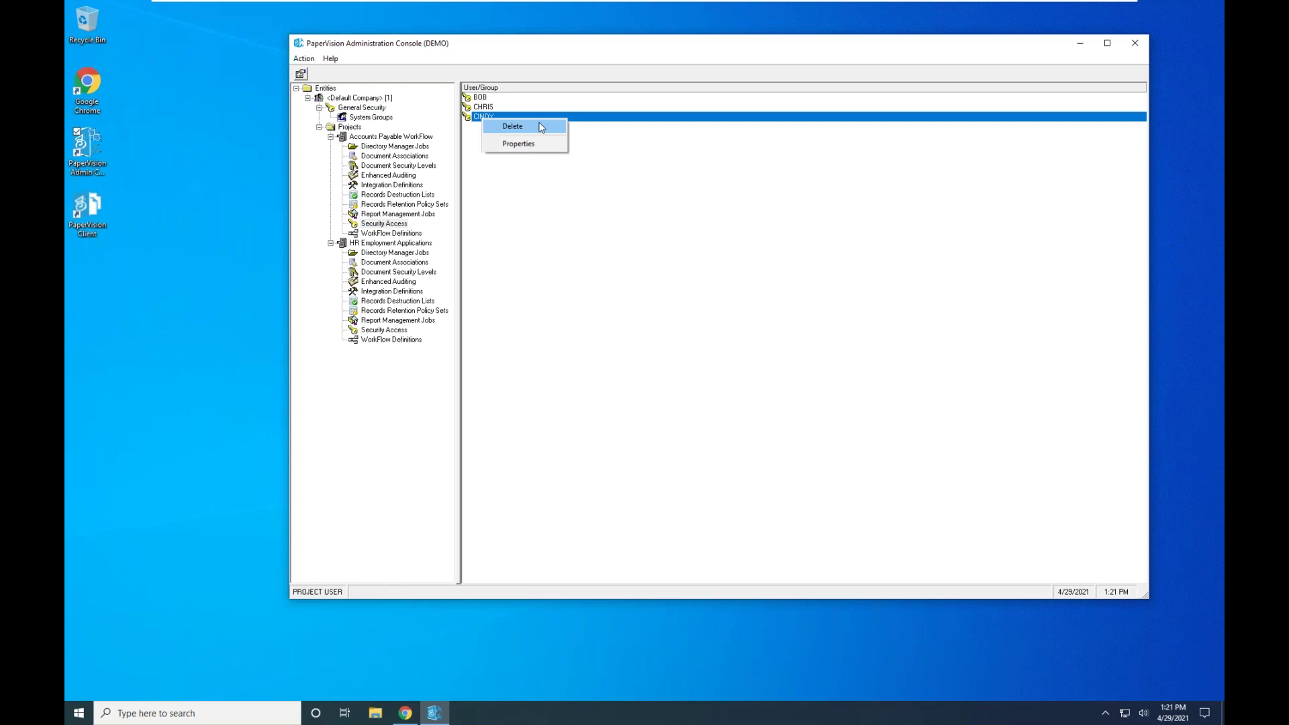
pyautogui.click(712, 208)
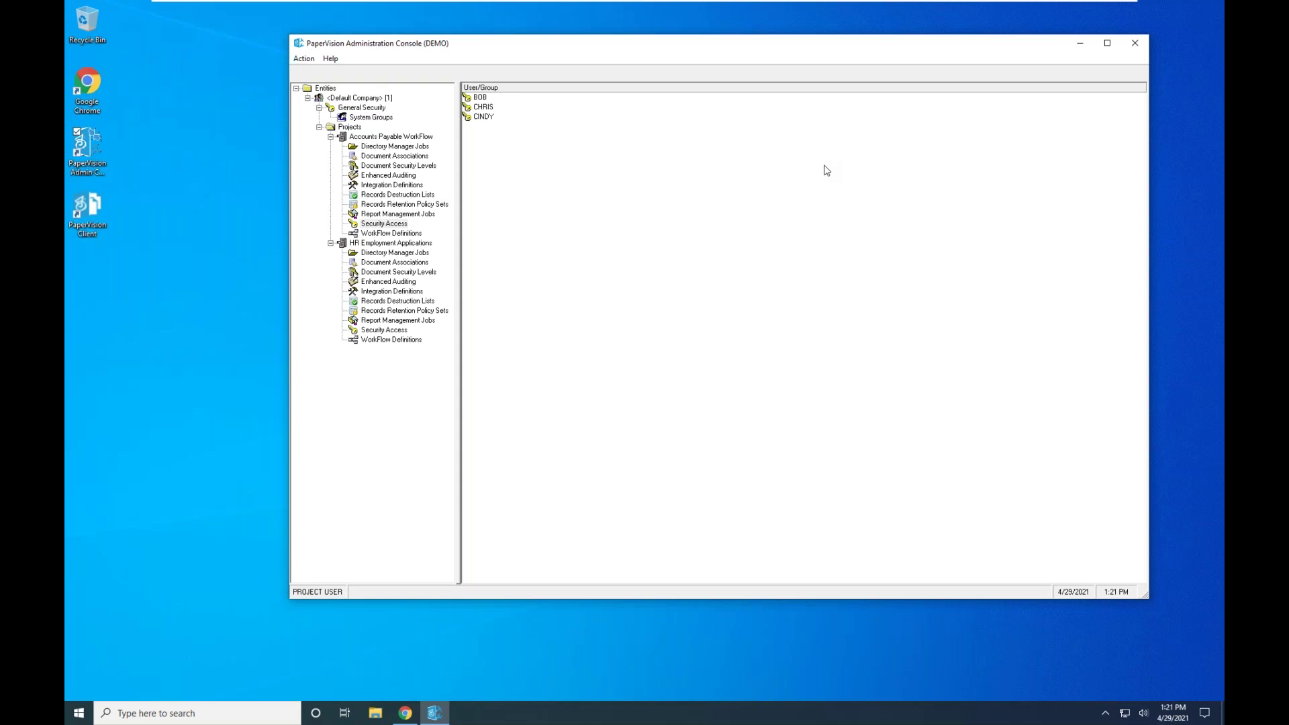
pyautogui.click(1135, 43)
# Log in to the PaperVision Enterprise web client with user name 'project user'
pyautogui.click(409, 716)
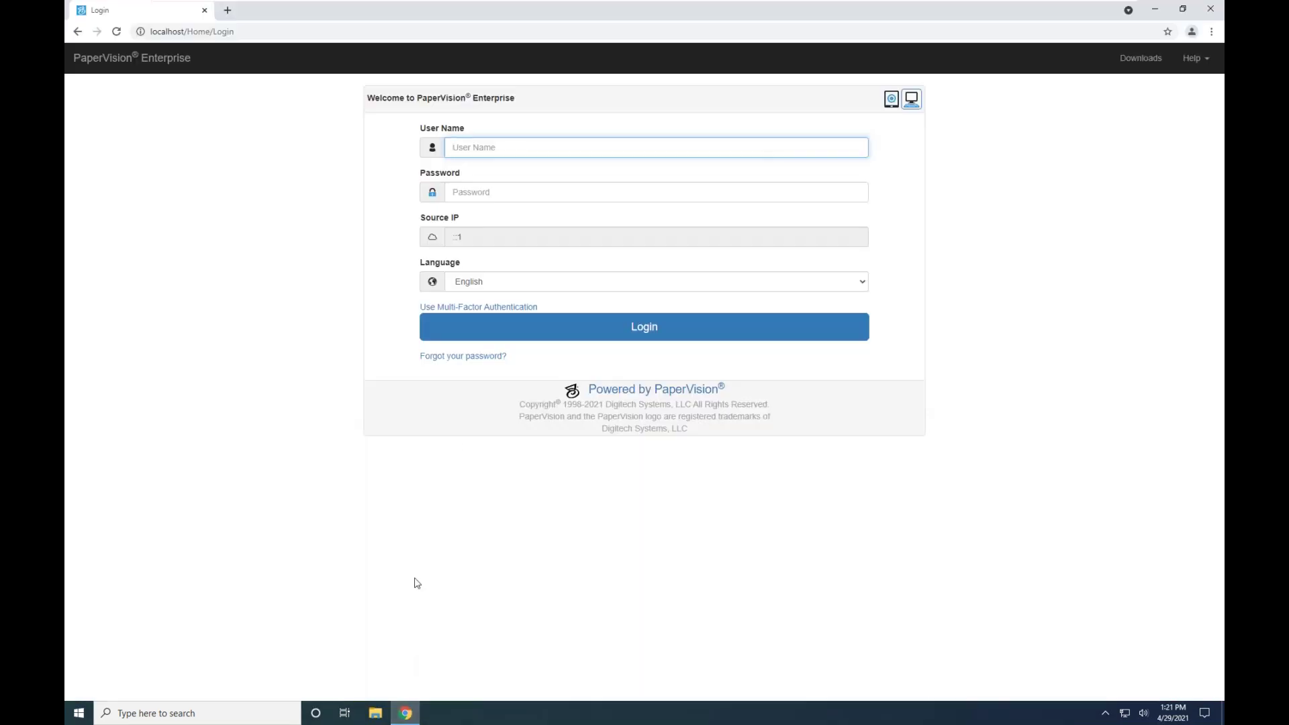
pyautogui.click(543, 146)
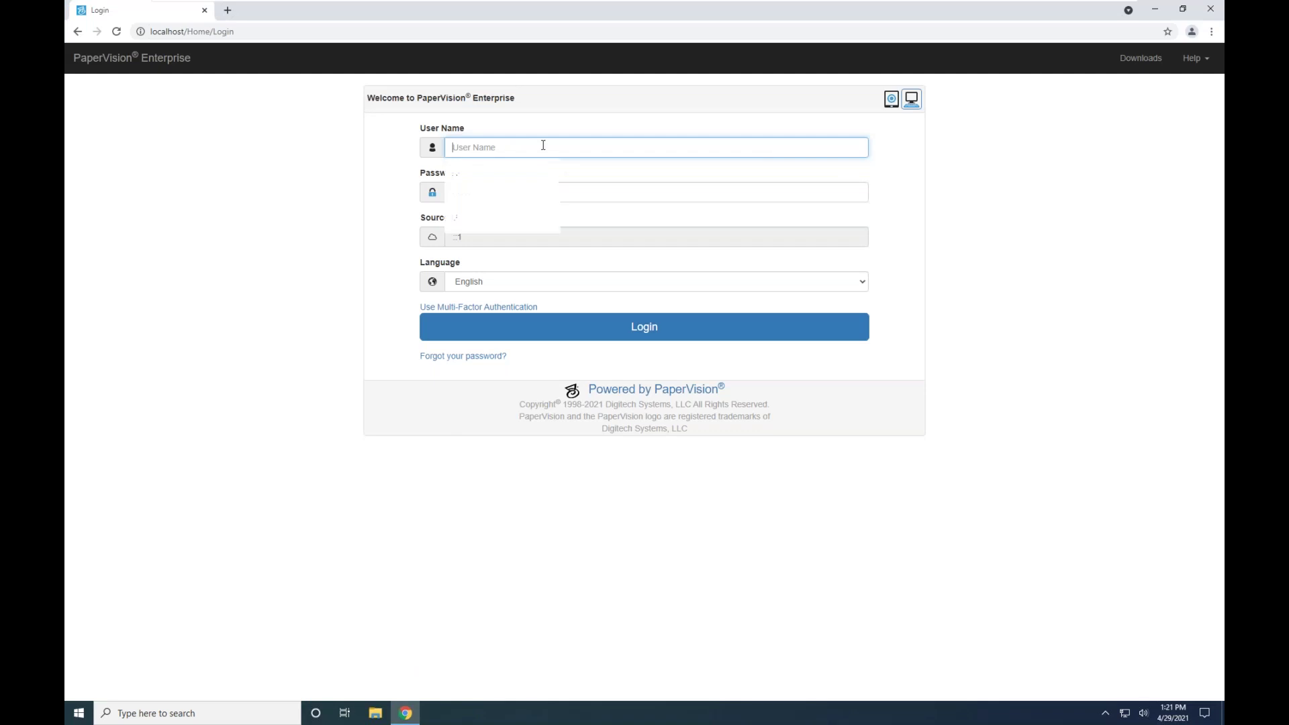
pyautogui.write('project us')
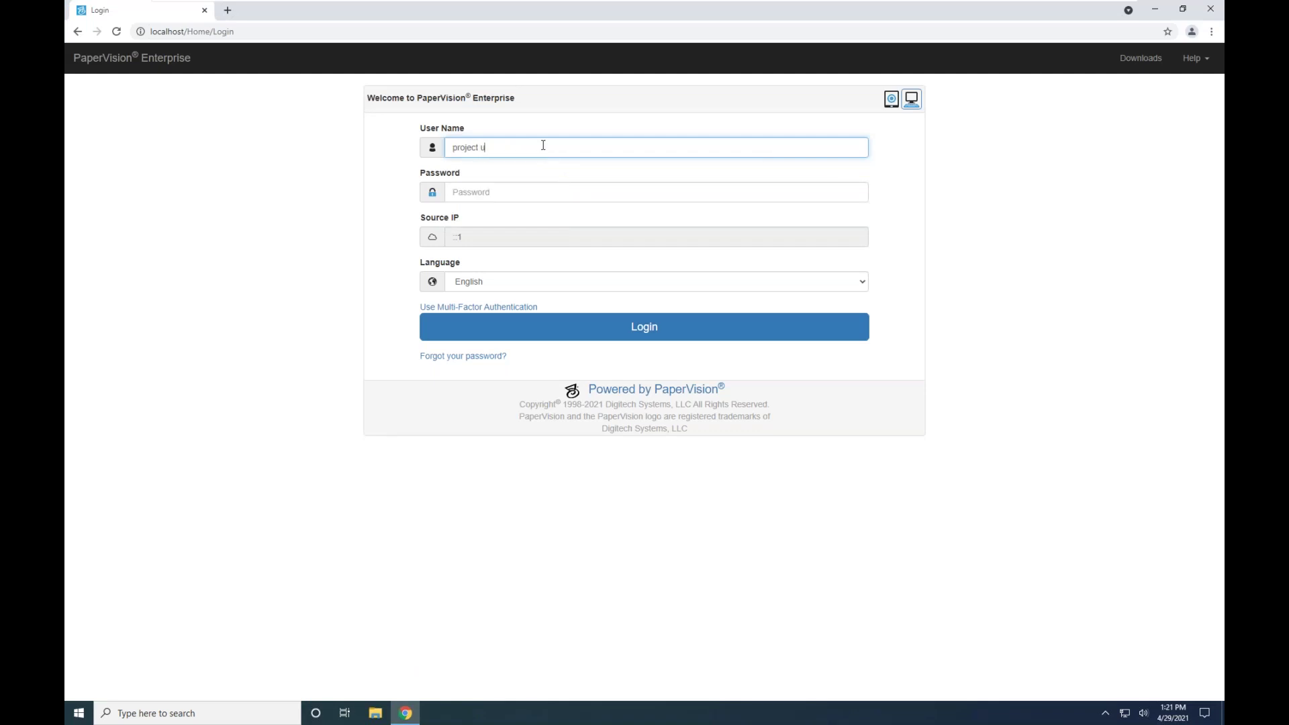
pyautogui.write('er')
pyautogui.press('Return')
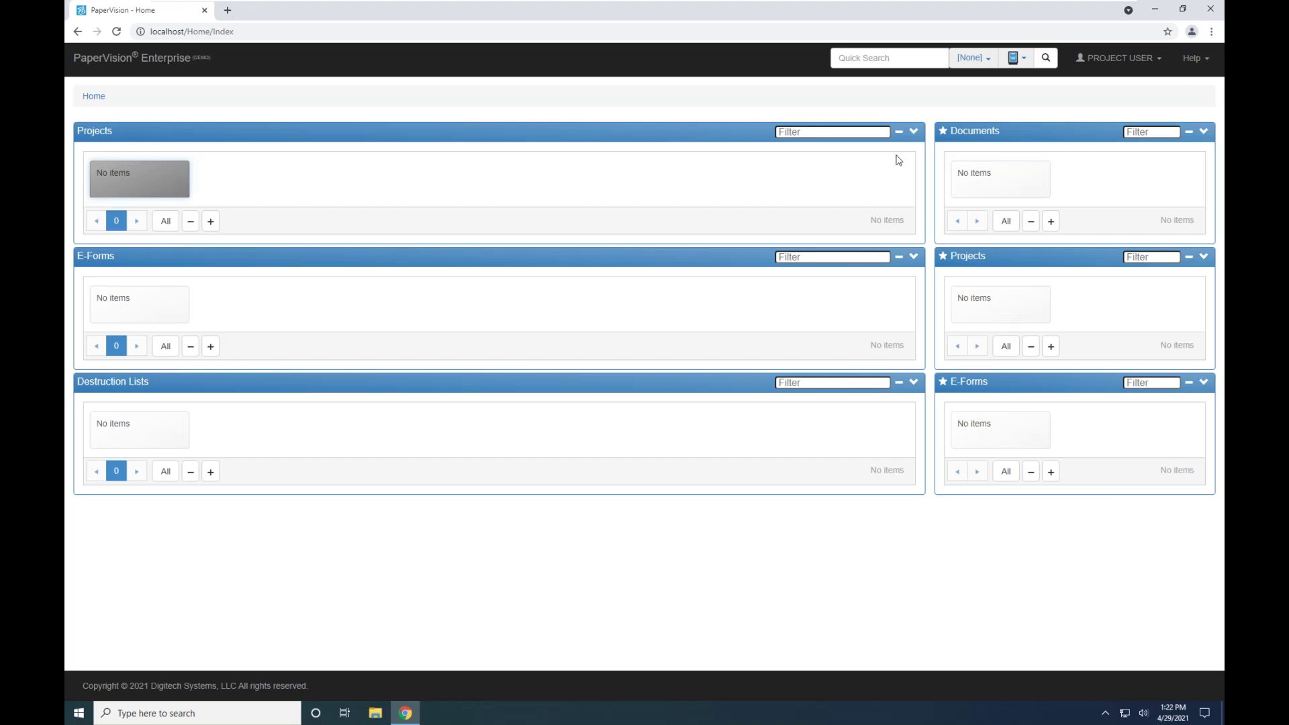
# Choose Administration from the PROJECT USER account menu
pyautogui.click(1157, 61)
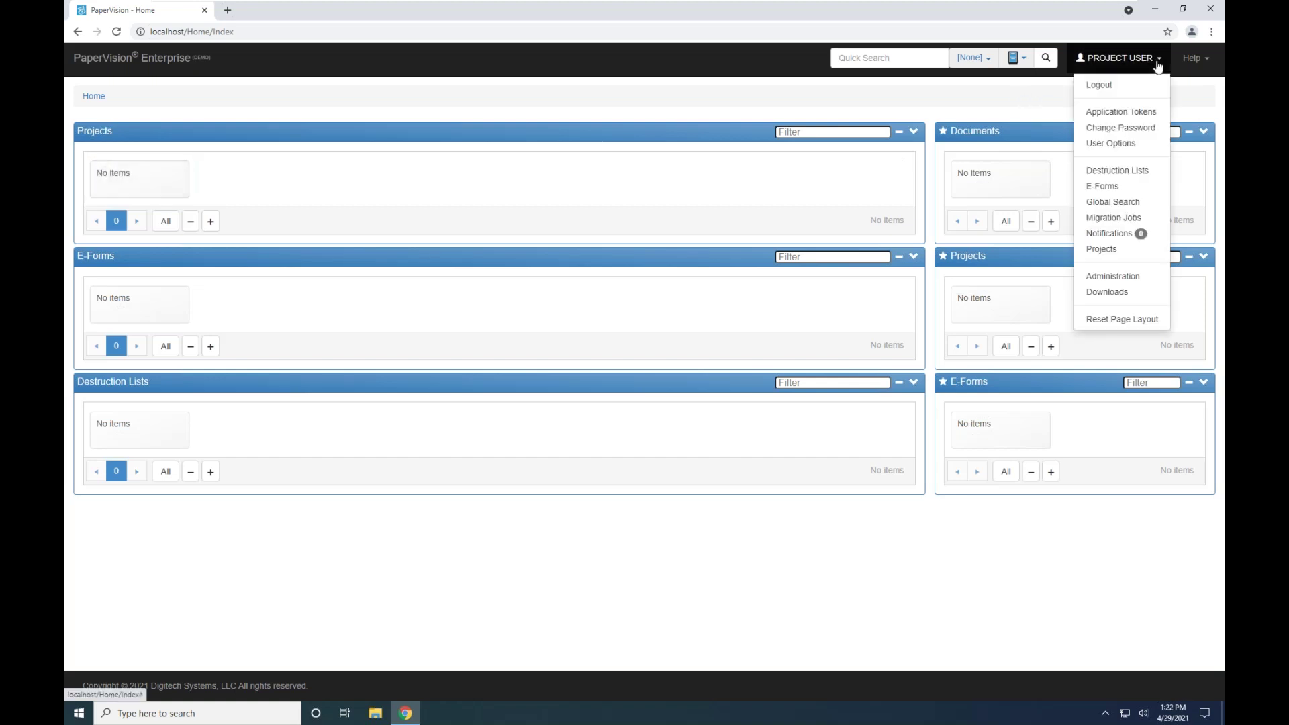
pyautogui.click(1113, 277)
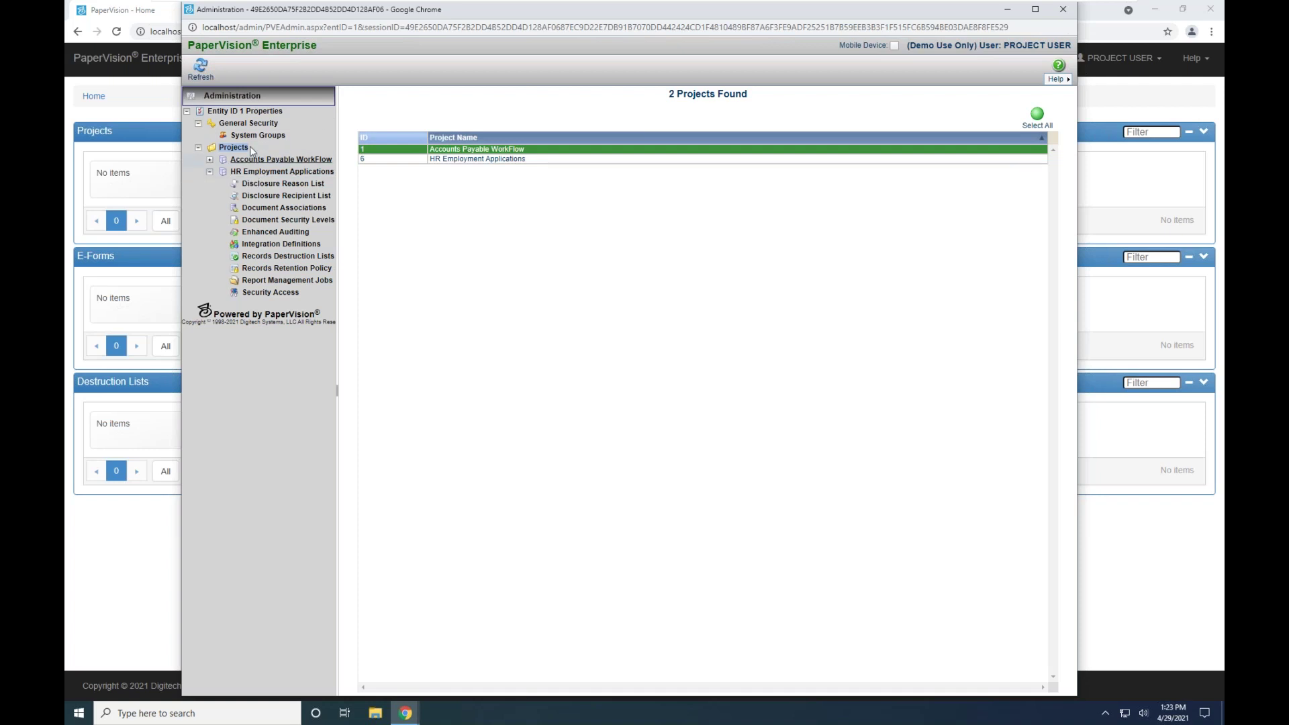
# Expand Accounts Payable WorkFlow in the tree and select its Security Access node
pyautogui.click(210, 160)
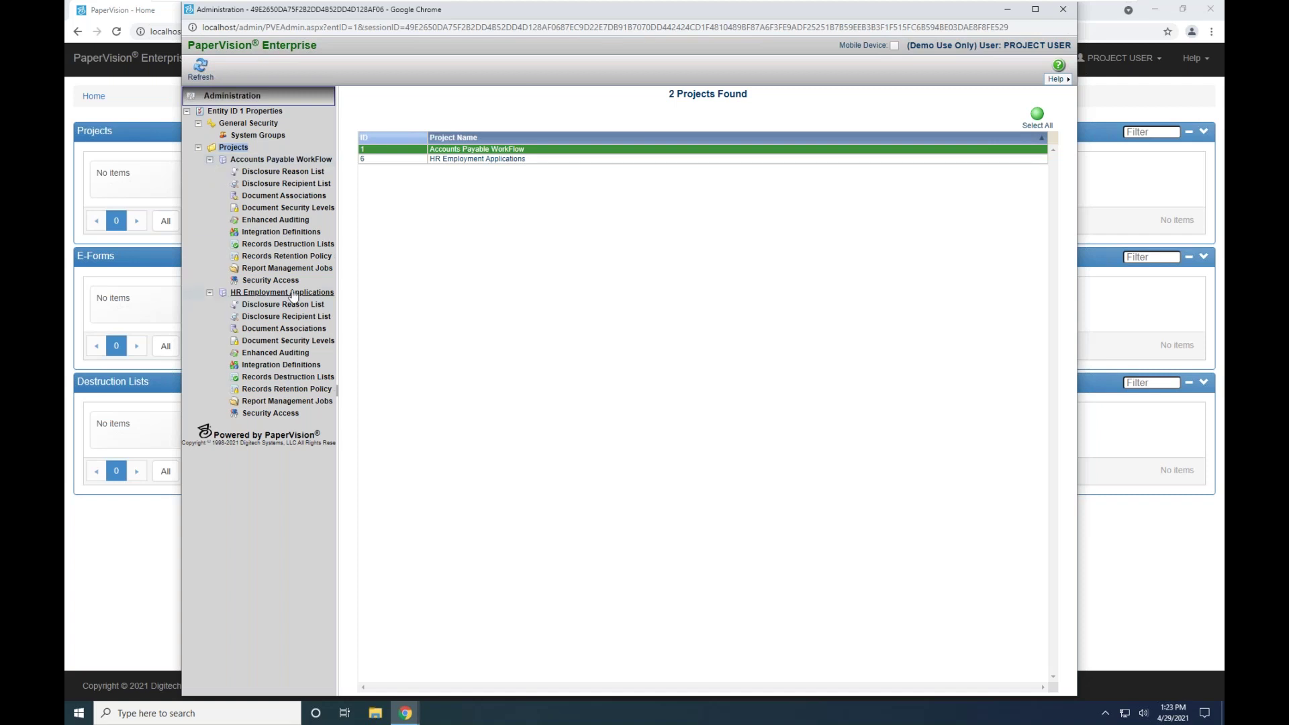
pyautogui.click(270, 282)
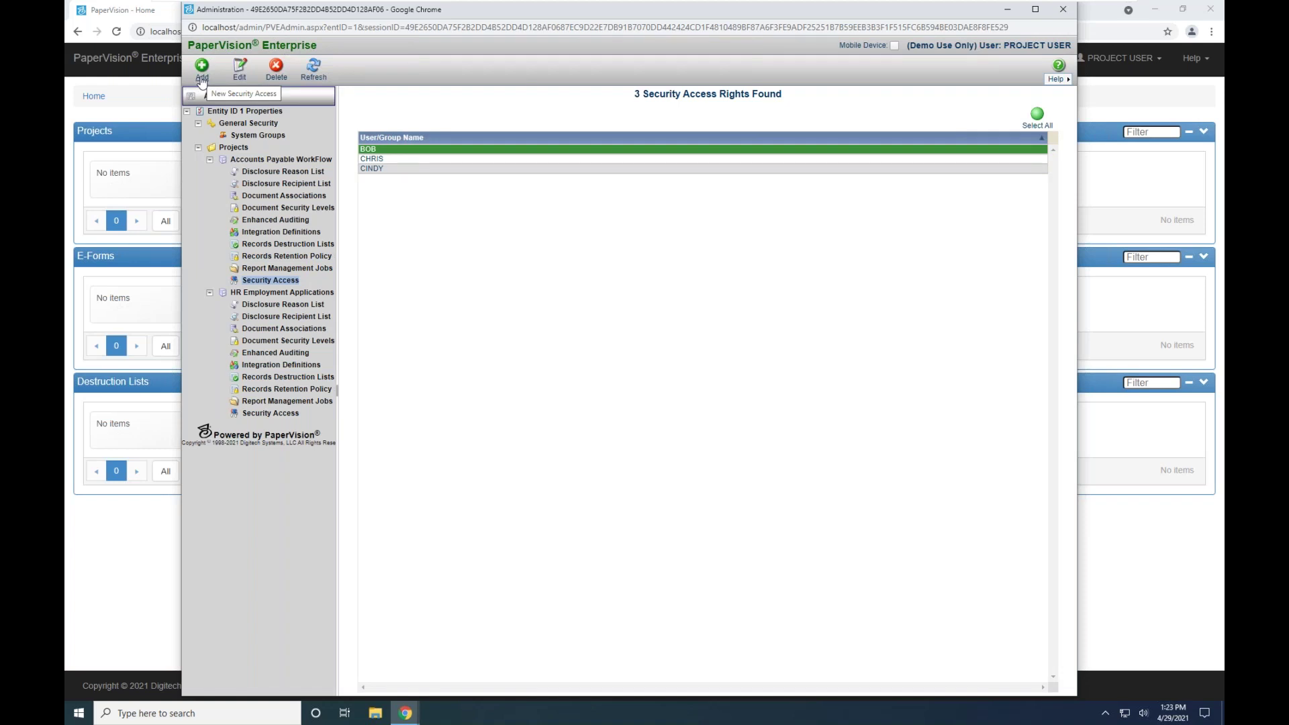
# Add PROJECT USER to Accounts Payable WorkFlow security access with Select All rights, then save and confirm
pyautogui.click(202, 67)
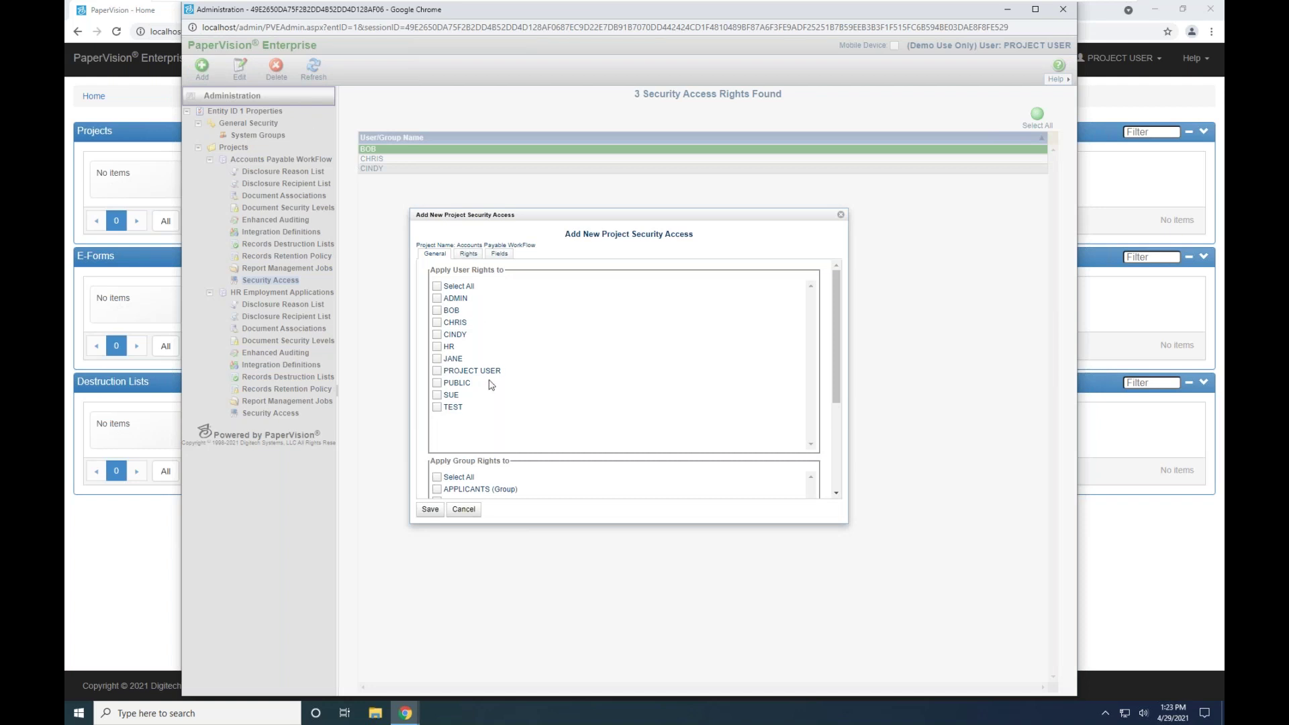
pyautogui.click(468, 372)
pyautogui.click(469, 255)
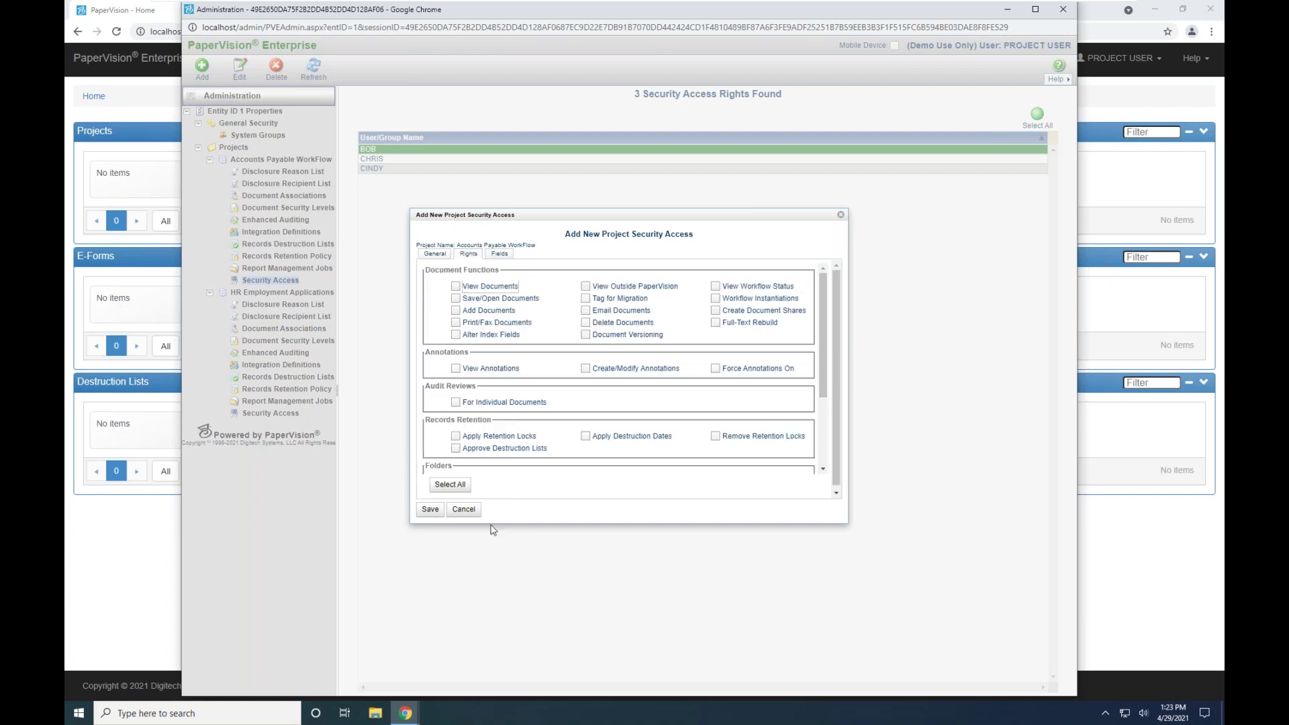
pyautogui.click(461, 485)
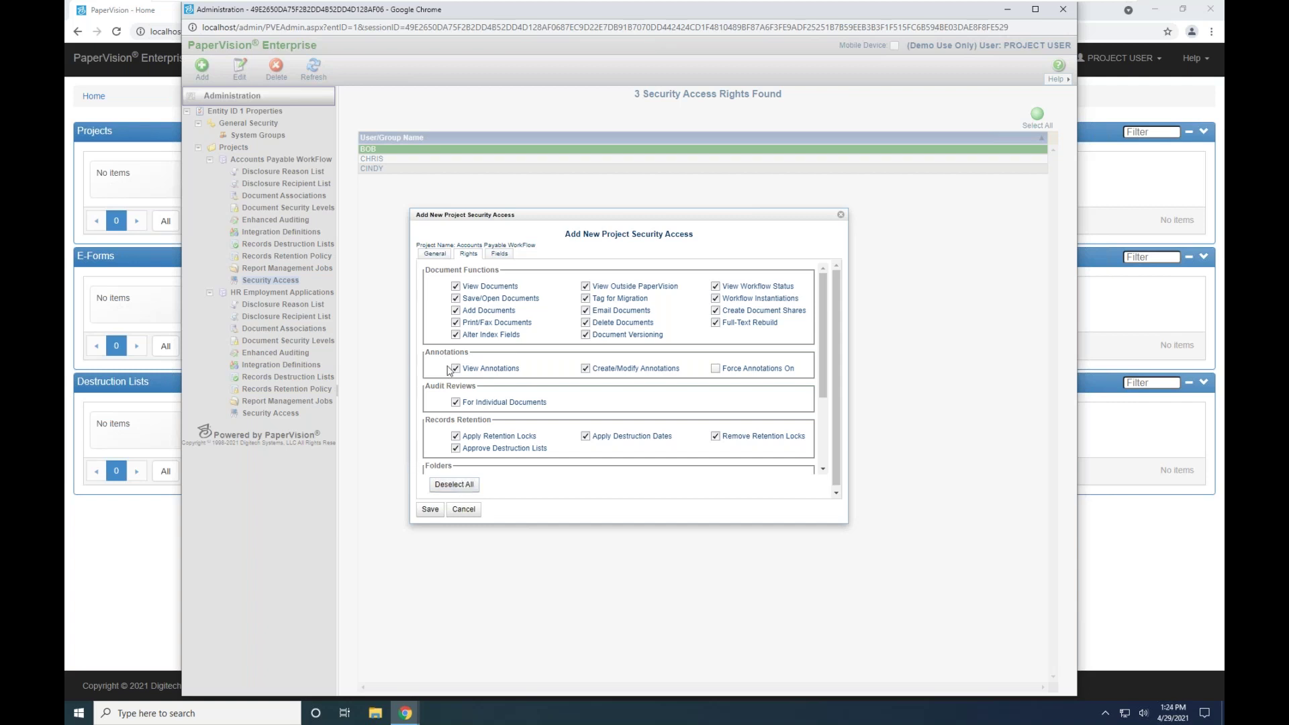
pyautogui.scroll(-3, 584, 298)
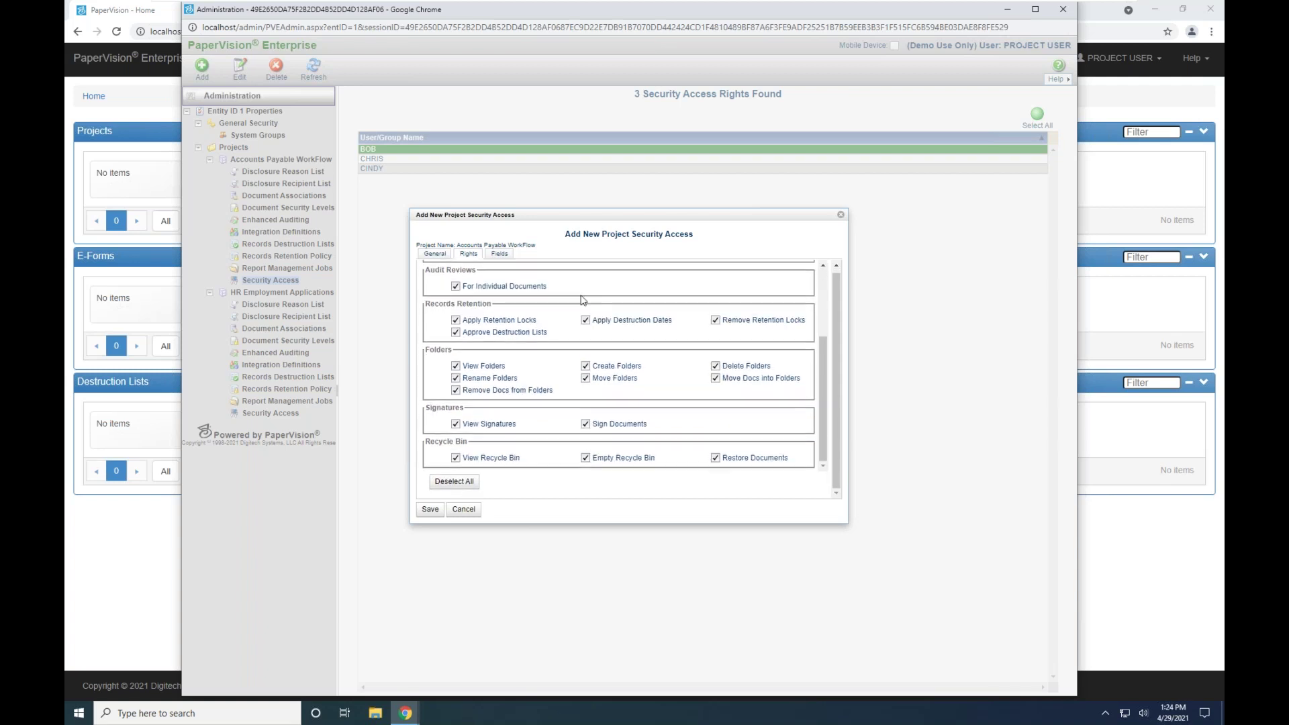
pyautogui.scroll(3, 582, 302)
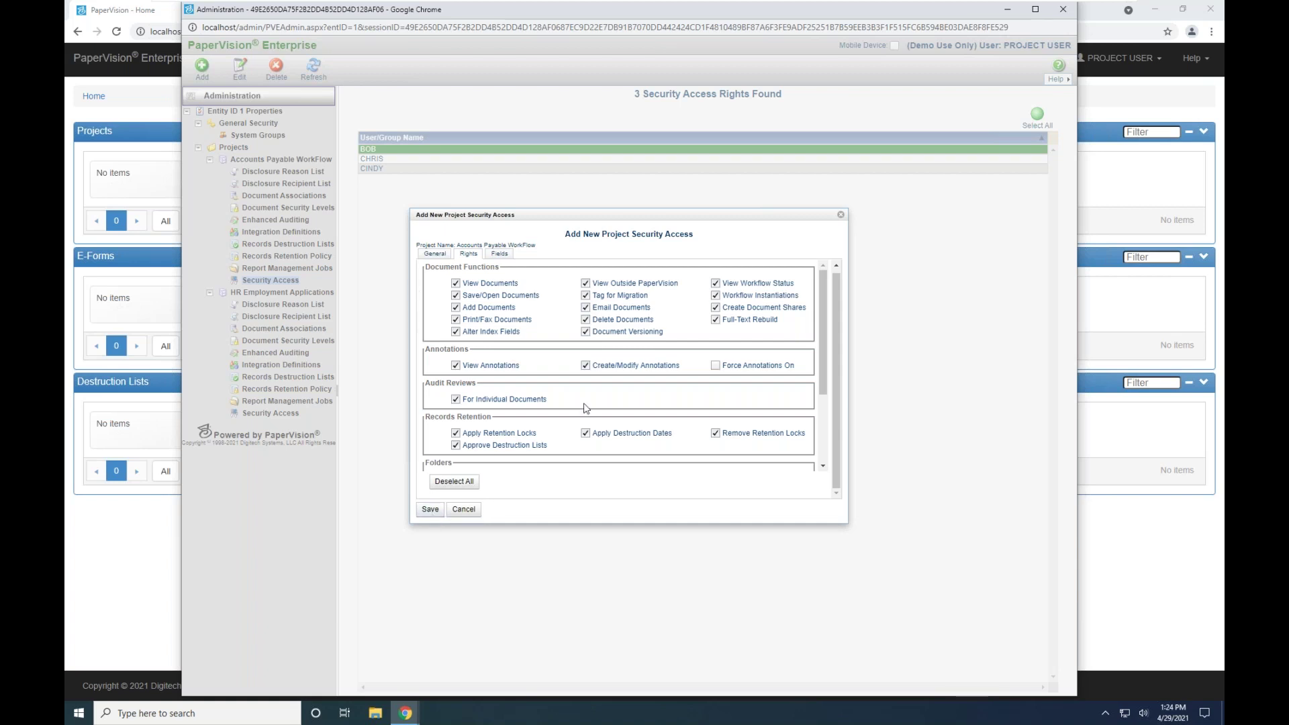
pyautogui.click(430, 510)
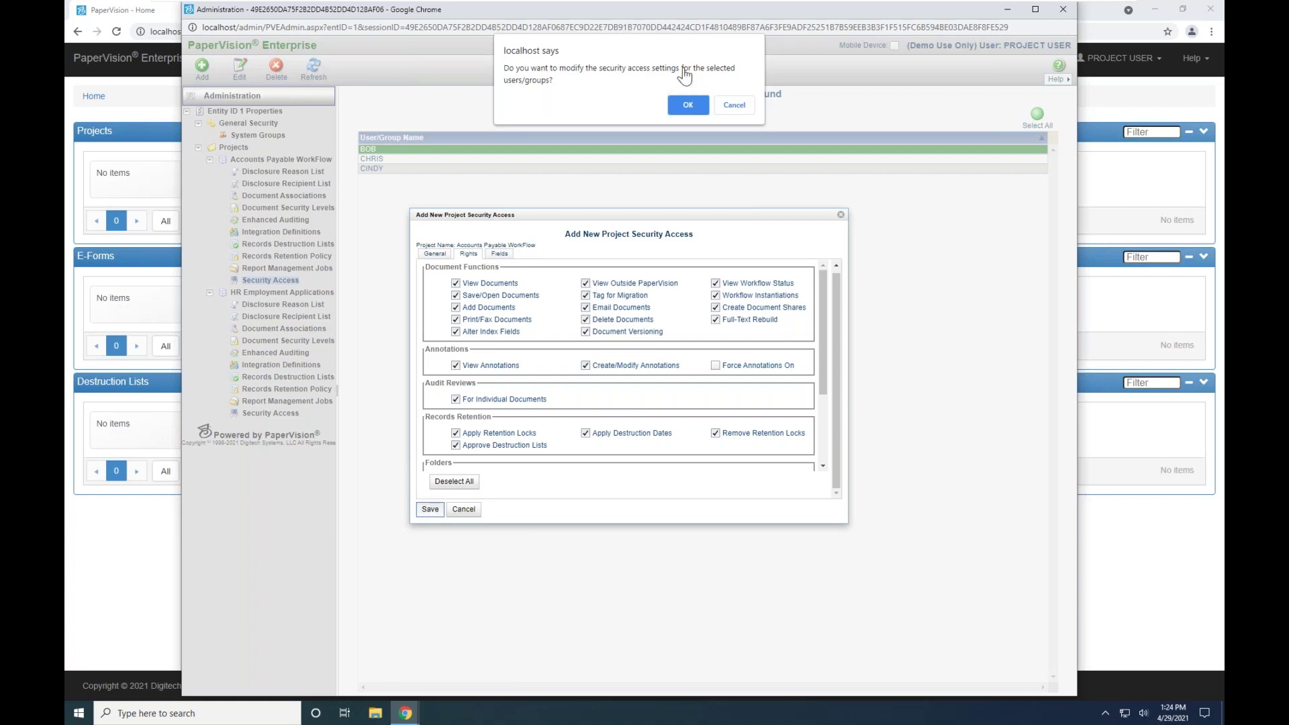
pyautogui.click(690, 107)
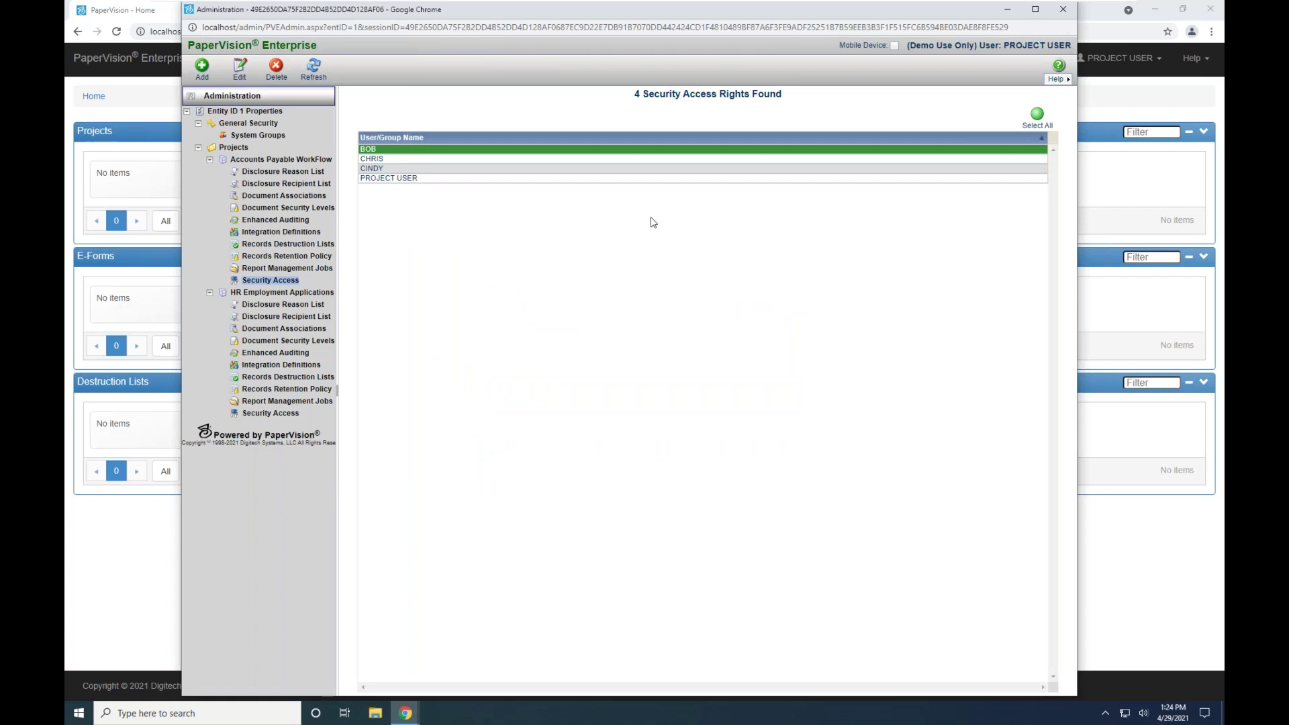
# Log out from the Home page's account menu and log back in as 'project user'
pyautogui.click(1105, 114)
pyautogui.click(1119, 58)
pyautogui.click(1119, 83)
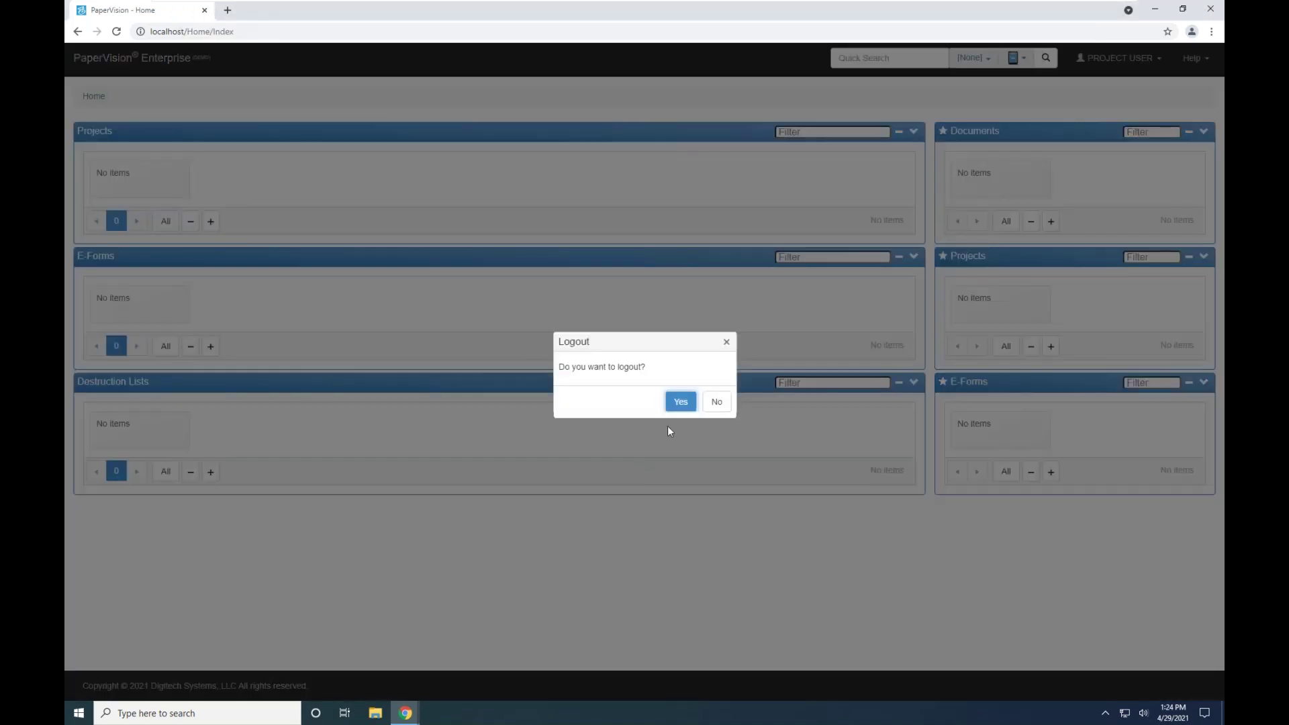
pyautogui.click(680, 403)
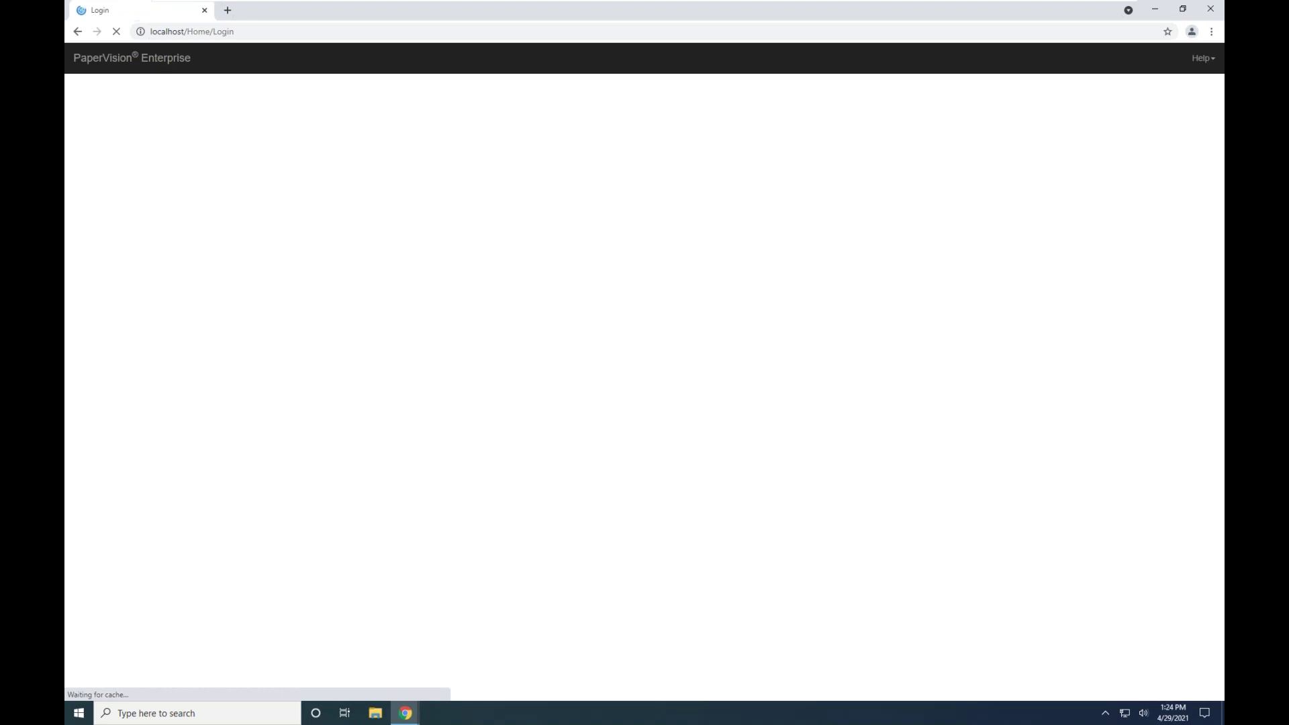
pyautogui.write('project user')
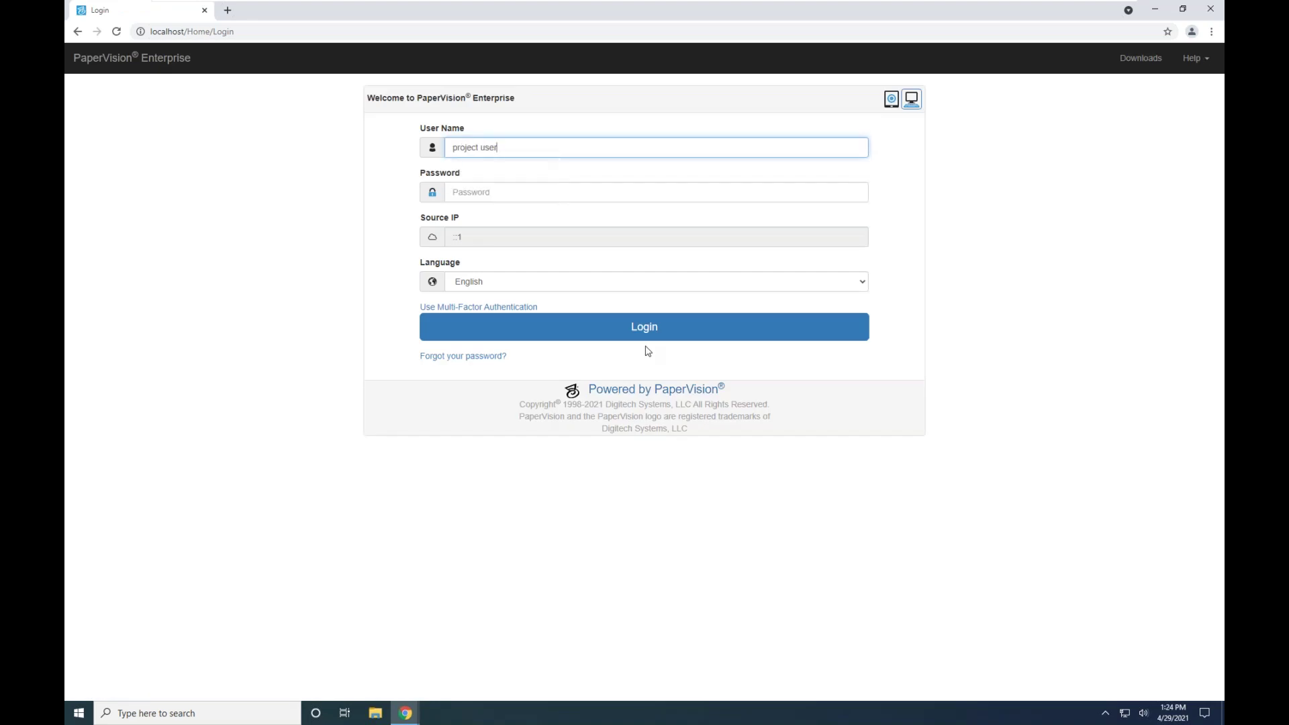
pyautogui.click(647, 338)
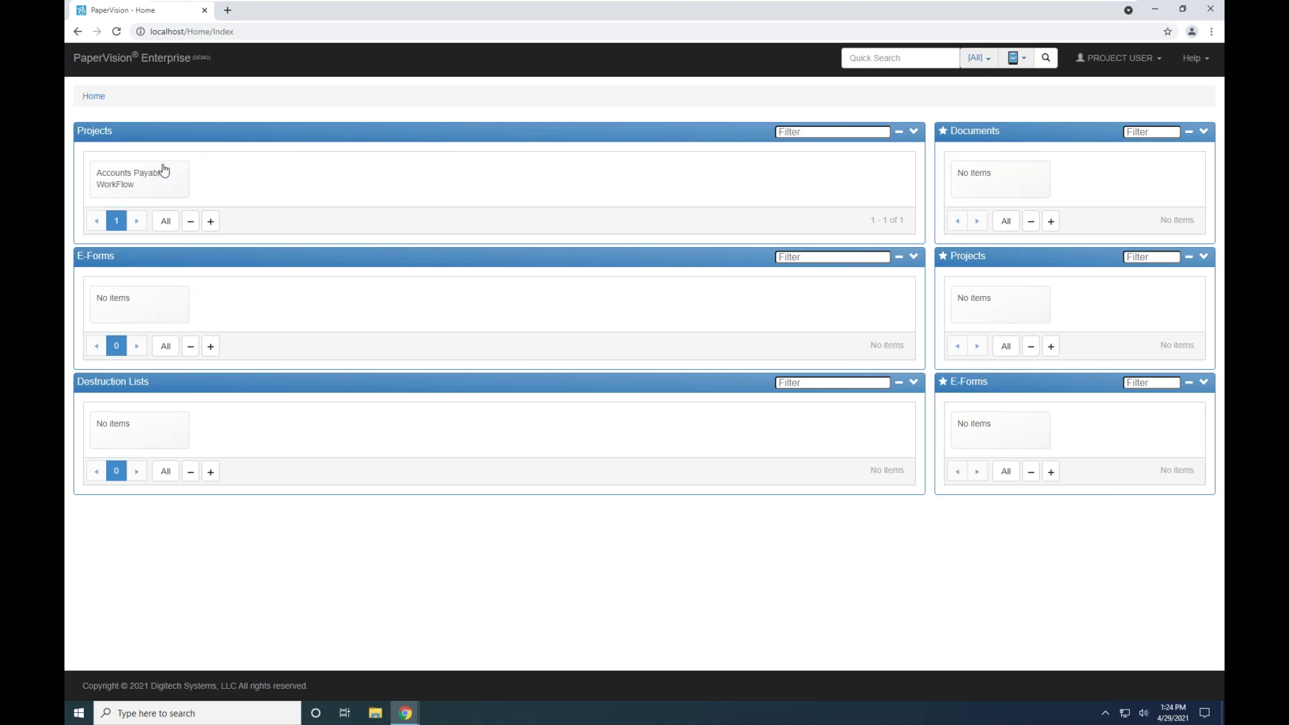
# Run an empty-criteria Accounts Payable WorkFlow search and select the AACO RAM Inspection result
pyautogui.click(111, 176)
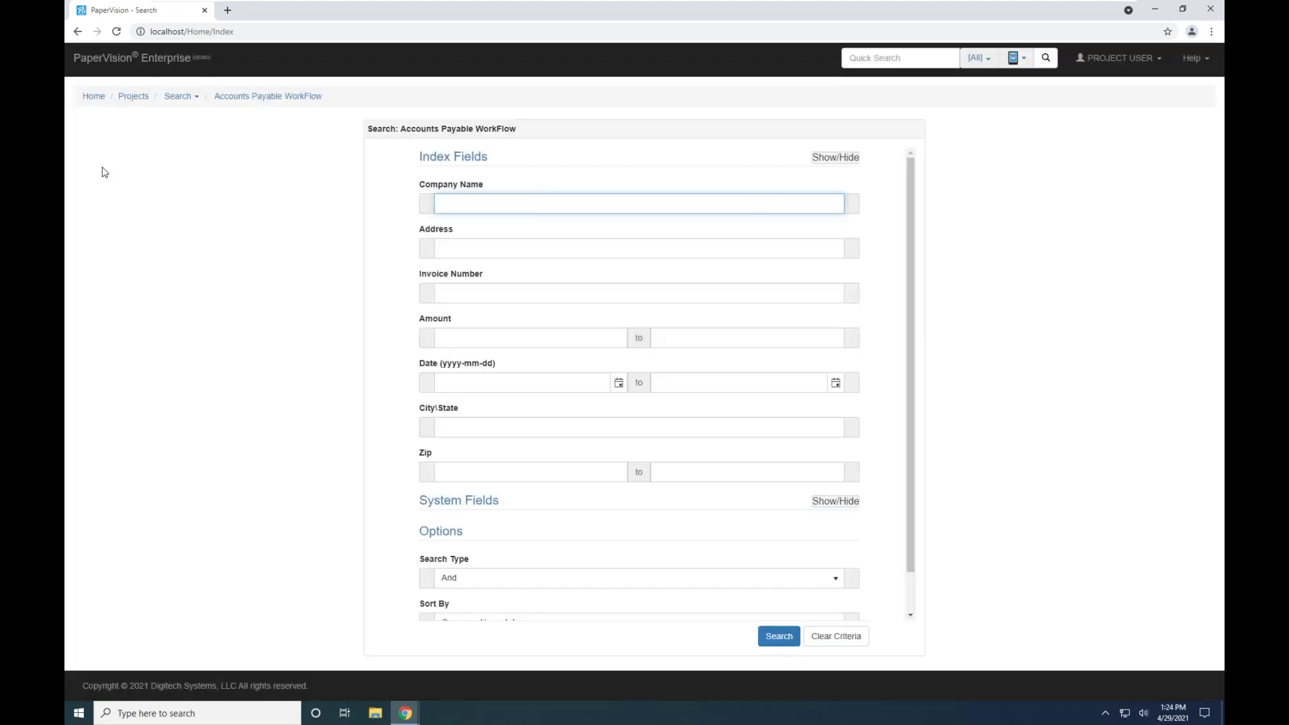
pyautogui.press('Return')
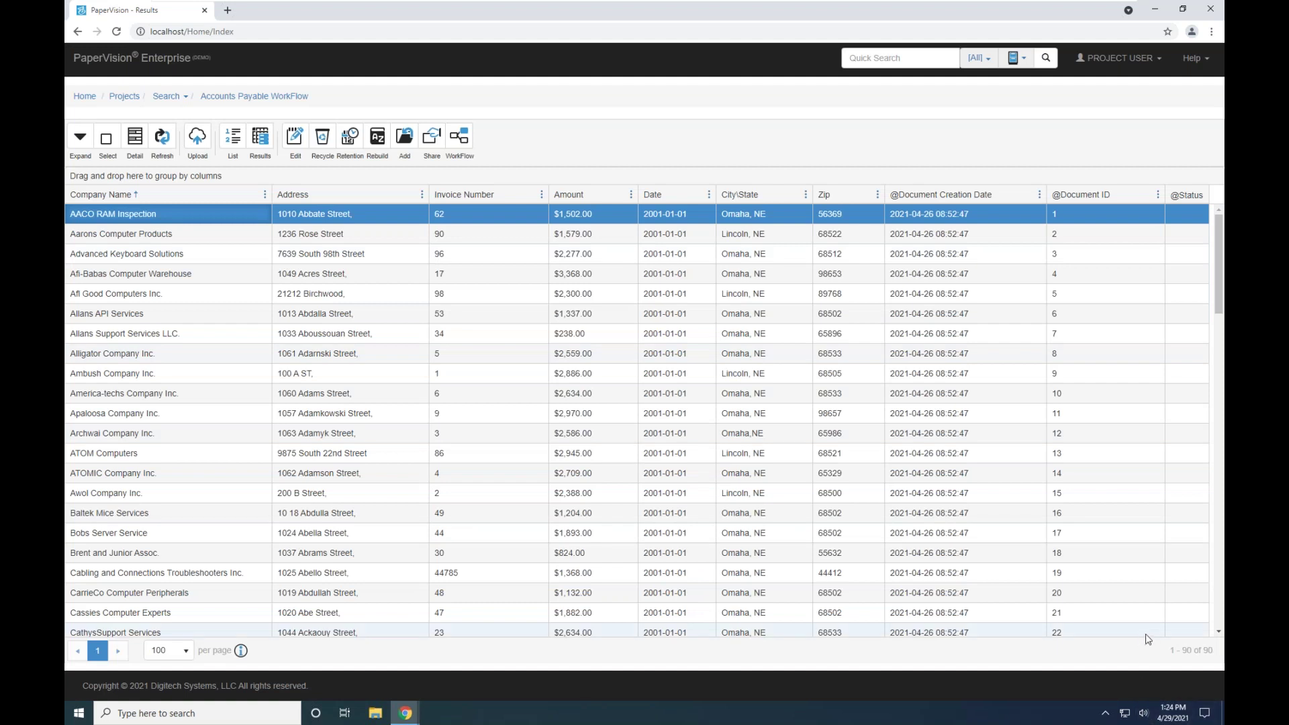
pyautogui.scroll(-1, 962, 500)
pyautogui.scroll(1, 960, 470)
pyautogui.click(776, 213)
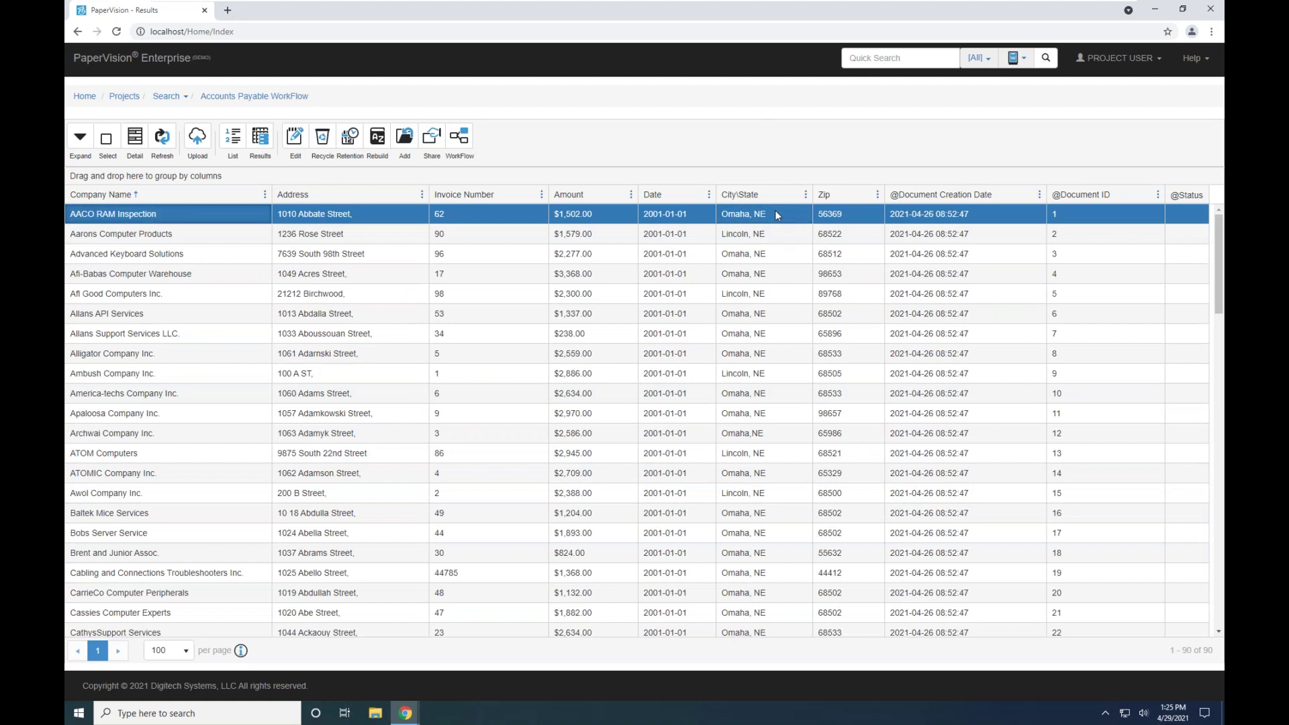
# View the AACO RAM Inspection invoice, close the viewer, and open the PROJECT USER account menu
pyautogui.doubleClick(775, 213)
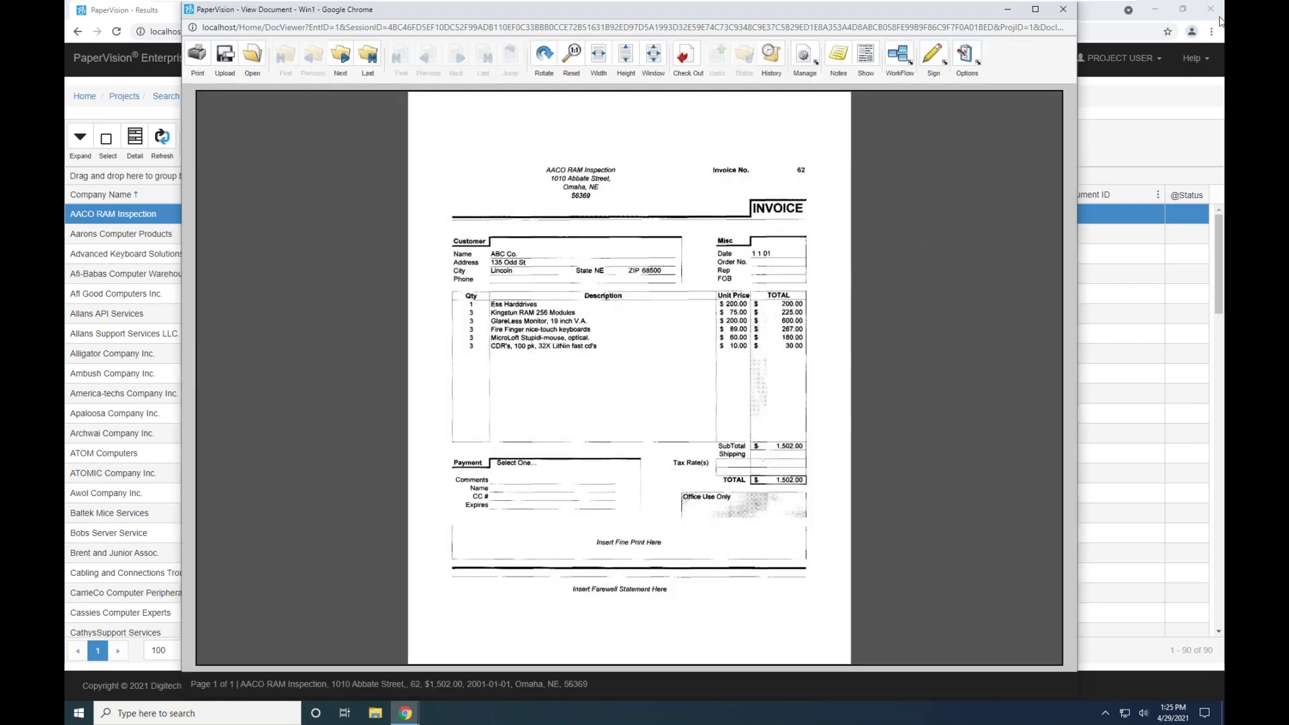
pyautogui.click(1065, 10)
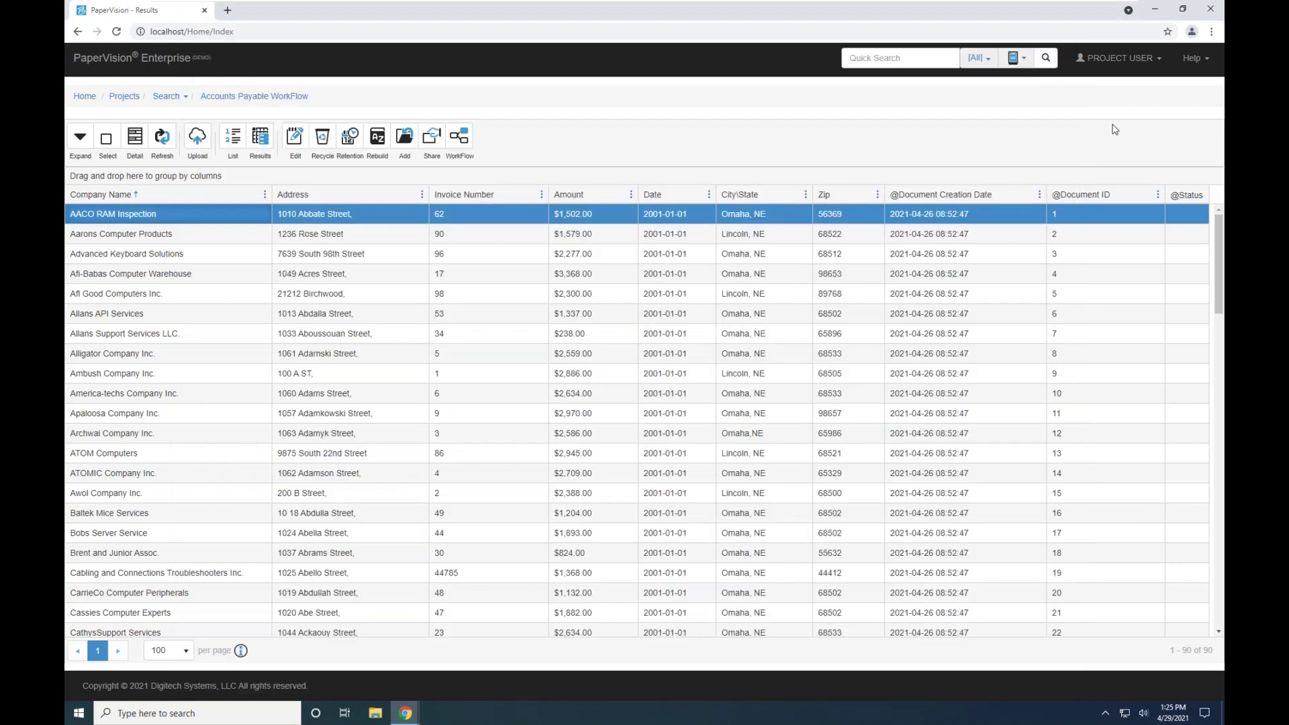
pyautogui.click(1133, 67)
pyautogui.click(1125, 61)
# Confirm the project user's logout and clear away the browser and leftover console windows
pyautogui.click(679, 401)
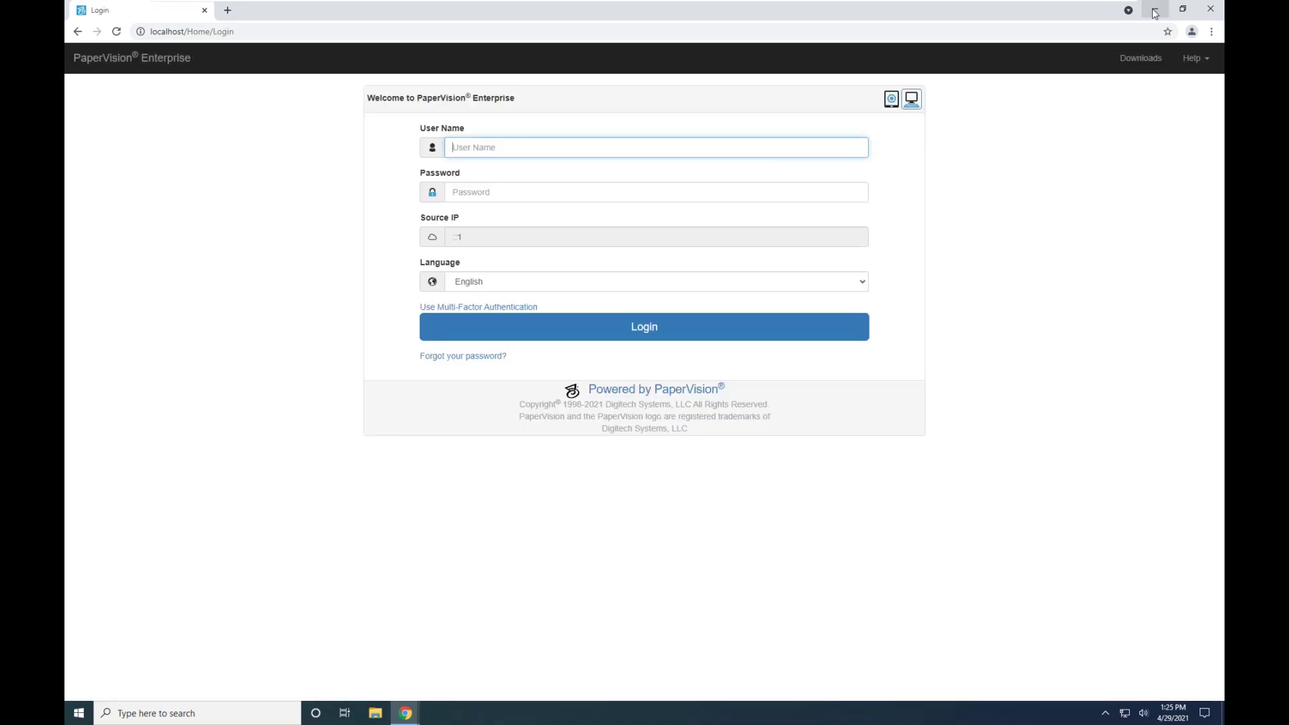
pyautogui.click(1155, 9)
pyautogui.click(1063, 10)
# Launch the Administration Console and sign in as a global administrator with the admin credentials
pyautogui.click(87, 155)
pyautogui.doubleClick(111, 152)
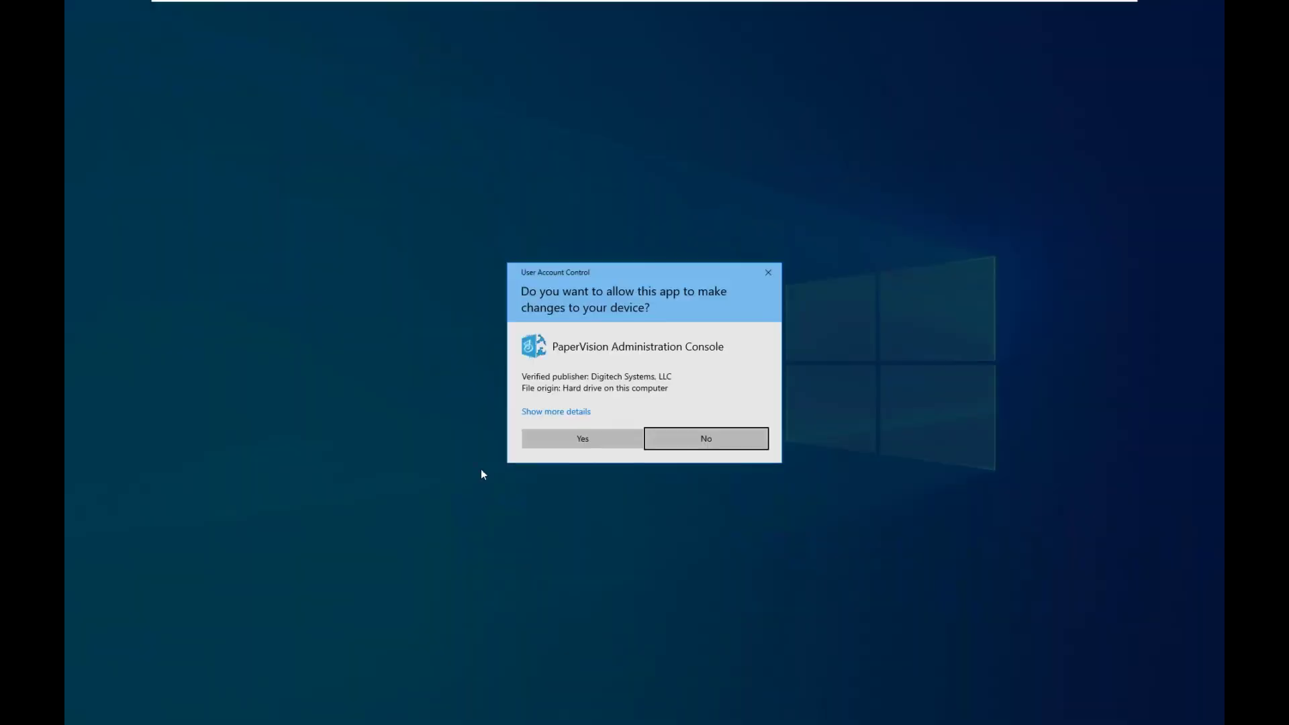
pyautogui.click(583, 438)
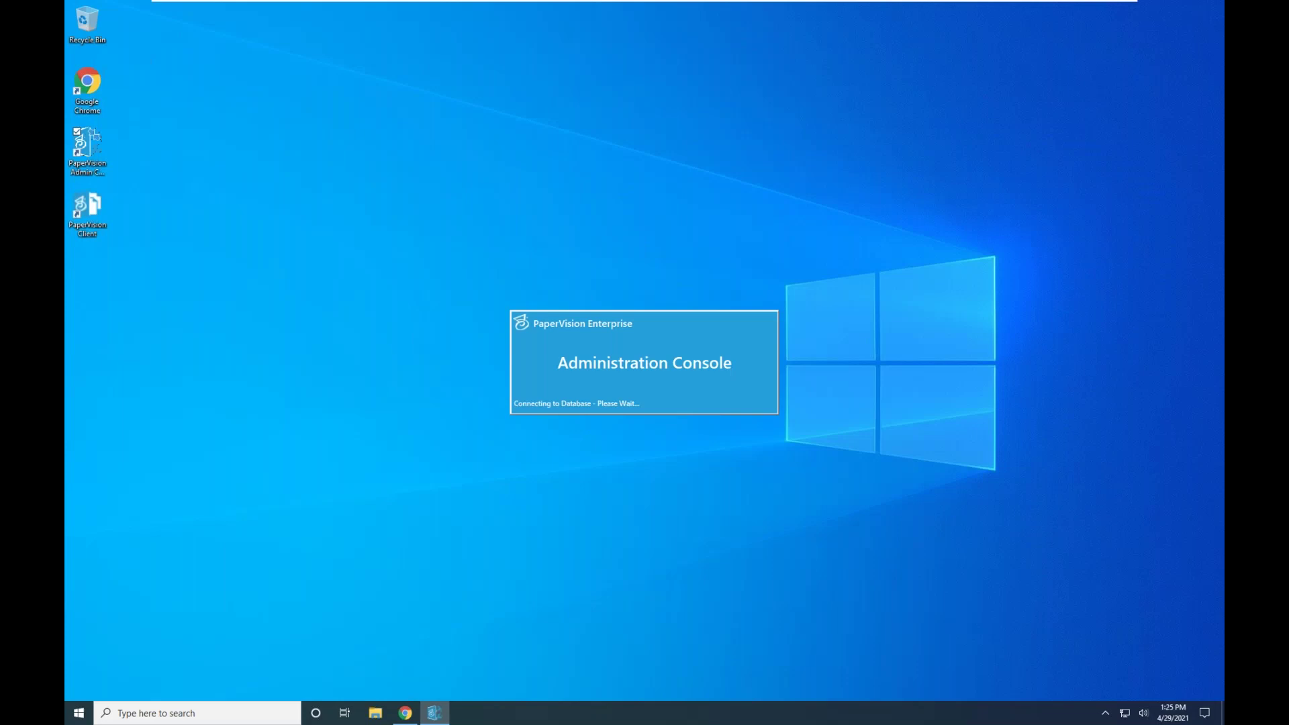
pyautogui.click(570, 354)
pyautogui.click(656, 370)
pyautogui.write('admin')
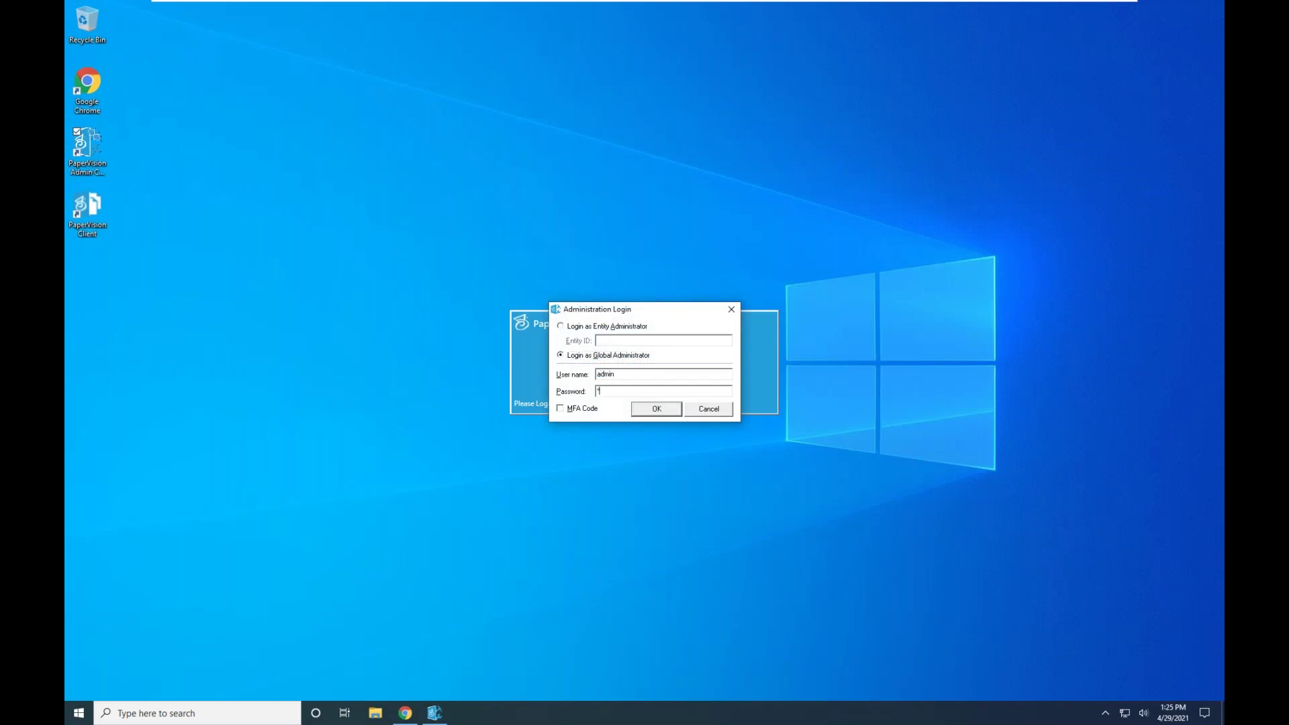
pyautogui.write('***')
pyautogui.press('Return')
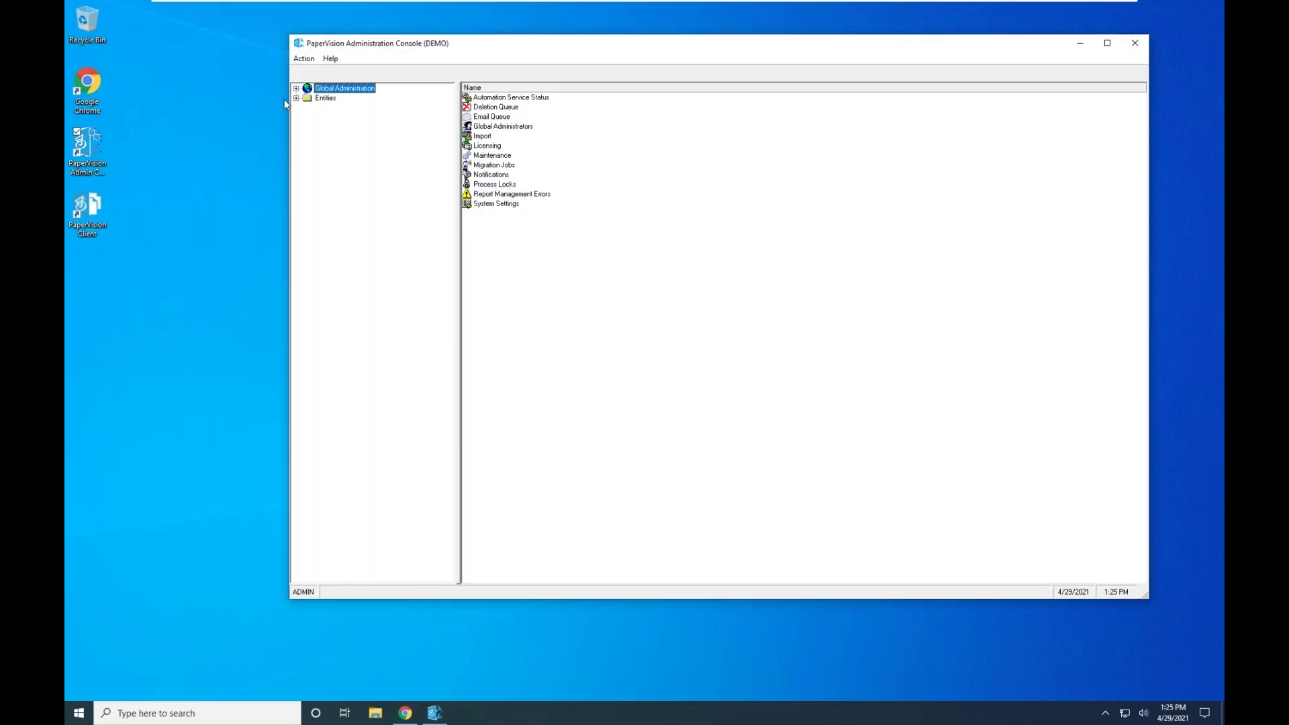
# Expand the default company's Accounts Payable WorkFlow project and show its empty Document Security Levels
pyautogui.click(296, 98)
pyautogui.doubleClick(321, 224)
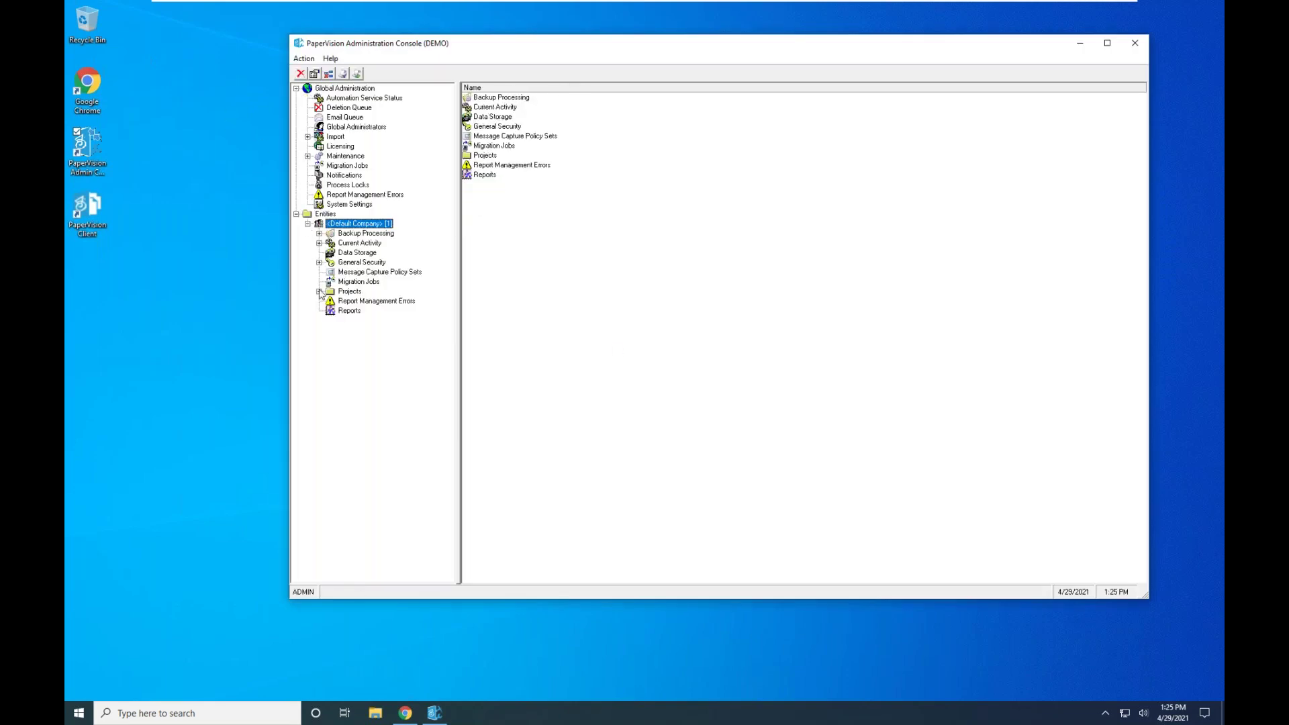
pyautogui.doubleClick(321, 293)
pyautogui.doubleClick(336, 303)
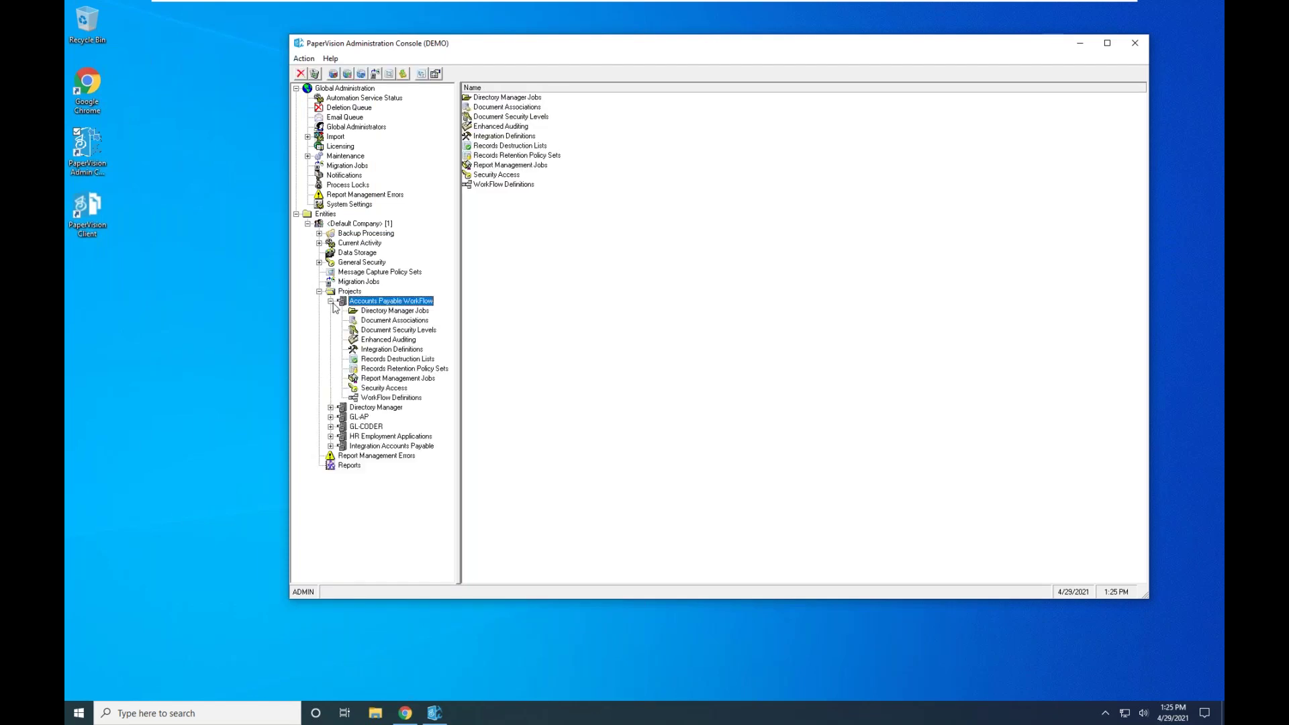
pyautogui.click(391, 331)
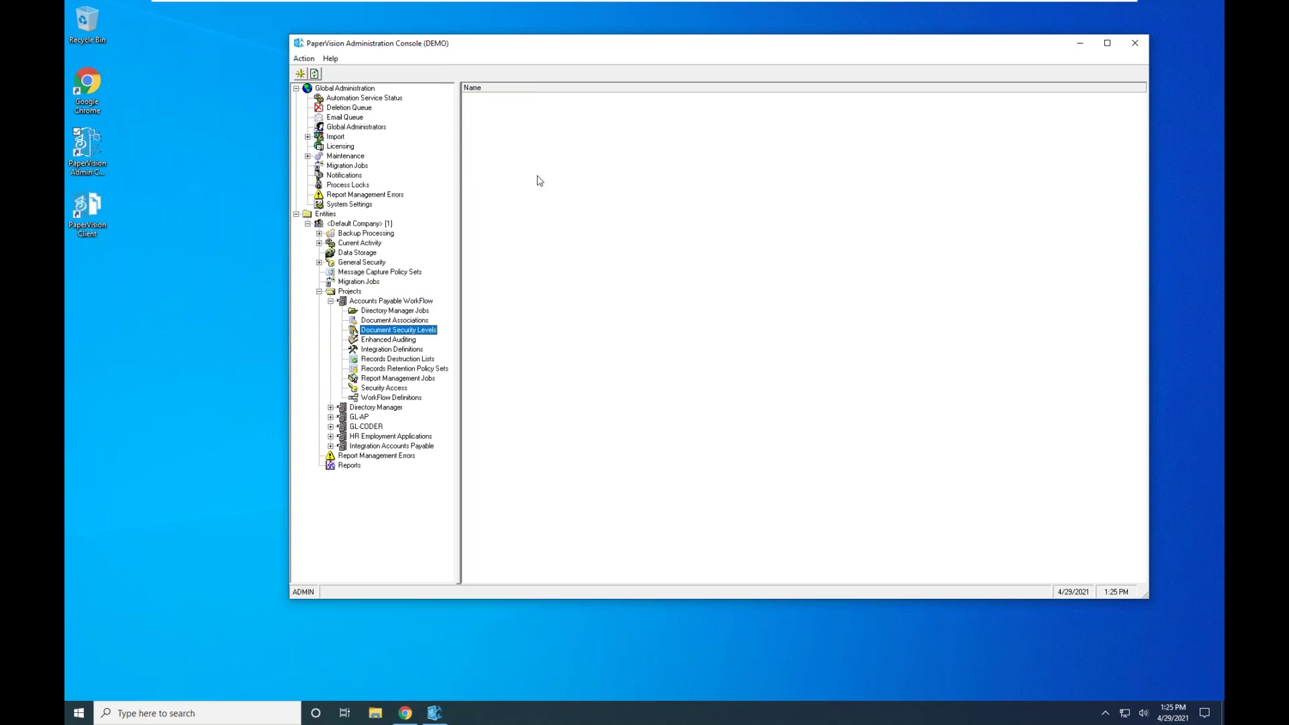
pyautogui.click(386, 390)
pyautogui.click(532, 128)
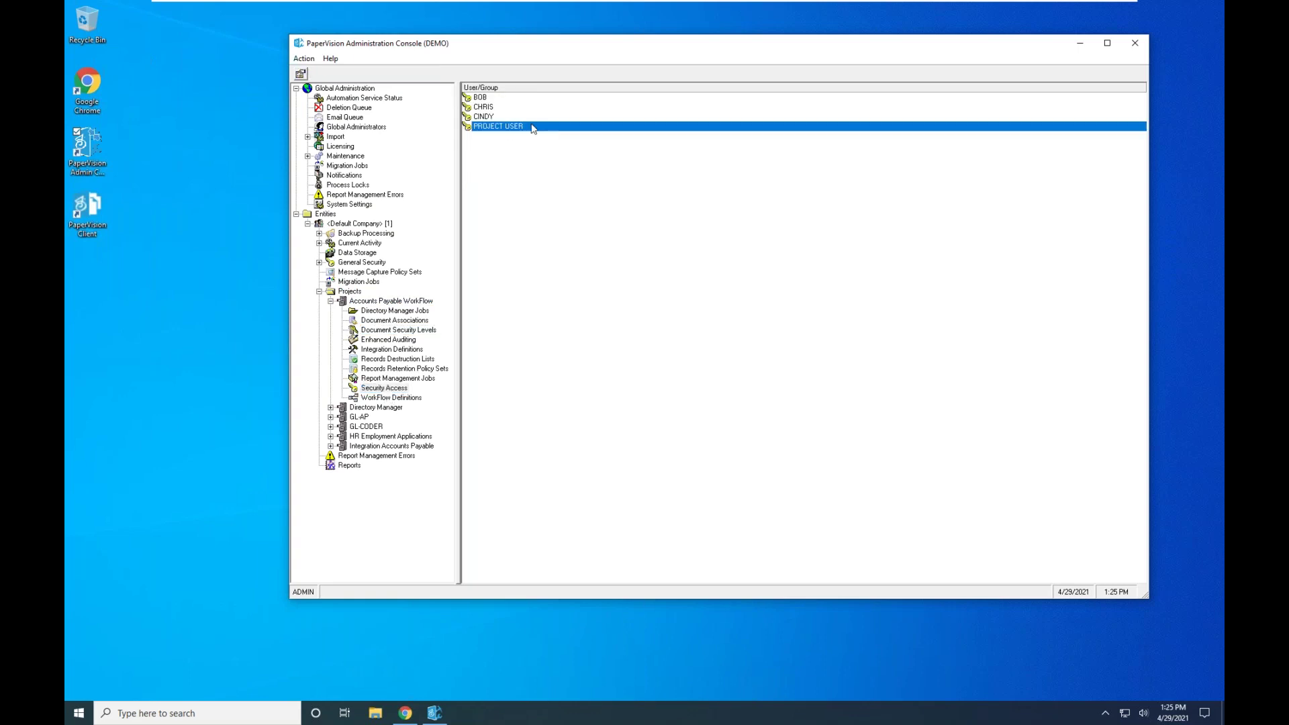
pyautogui.click(402, 329)
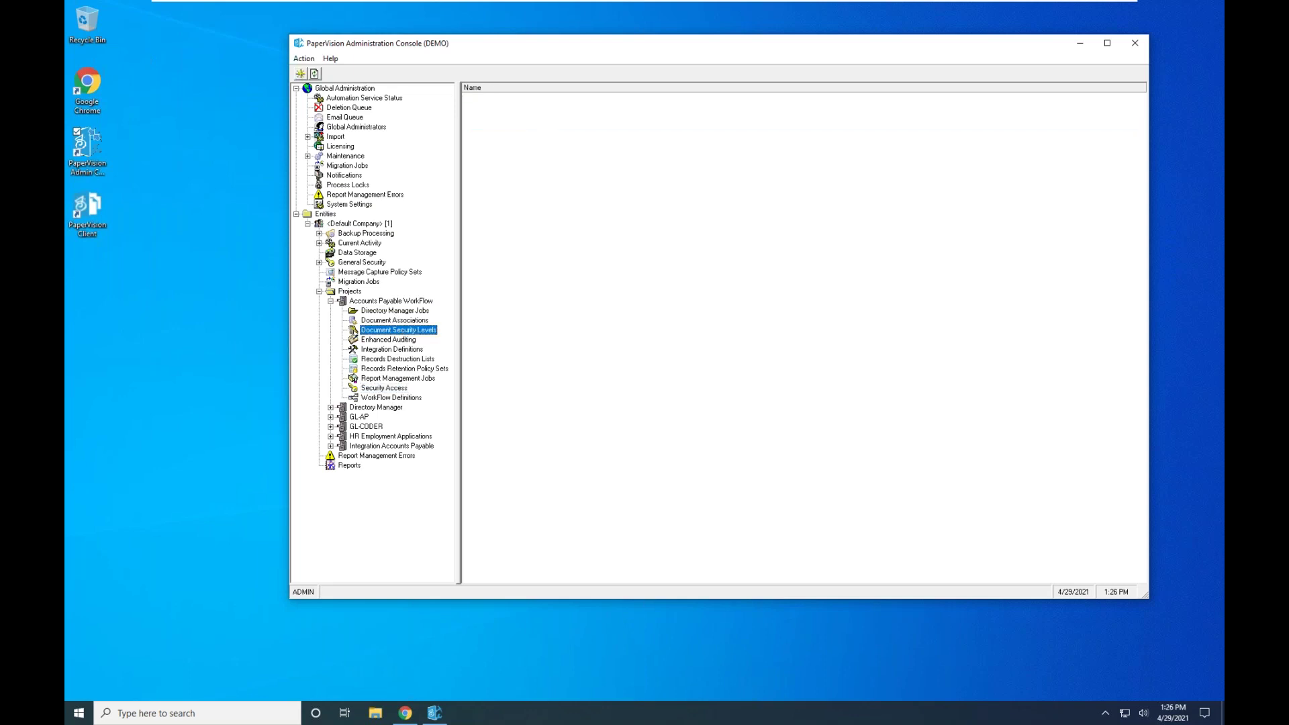
# Create a LOCKDOWN document security level whose Company Name criterion is '*'
pyautogui.rightClick(539, 261)
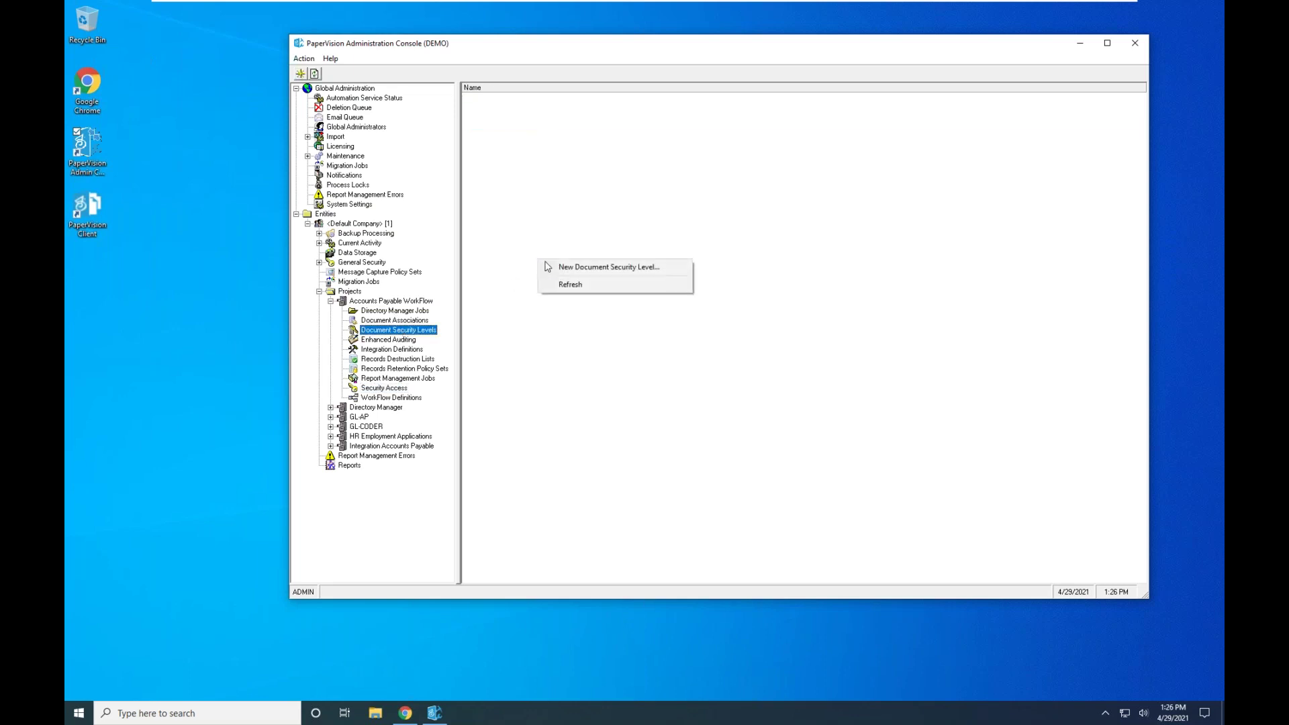
pyautogui.click(558, 271)
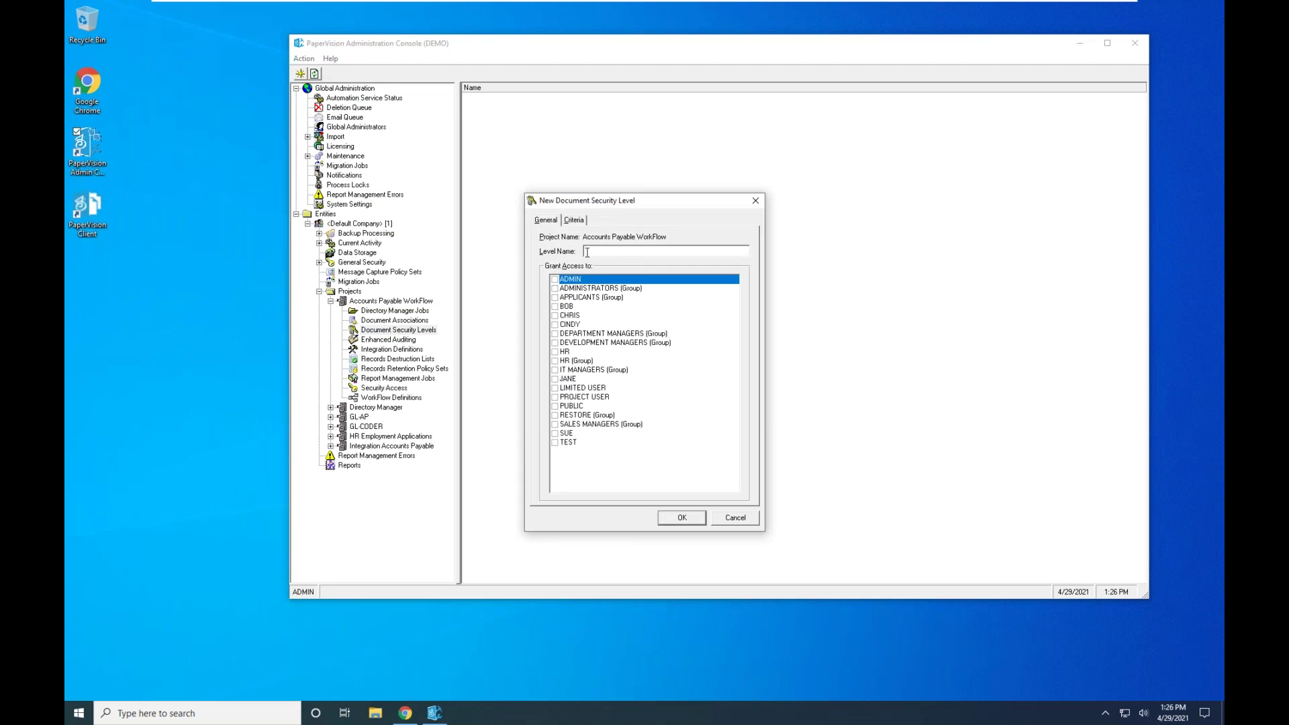
pyautogui.write('LOCKDOWN')
pyautogui.click(574, 222)
pyautogui.click(592, 263)
pyautogui.write('*')
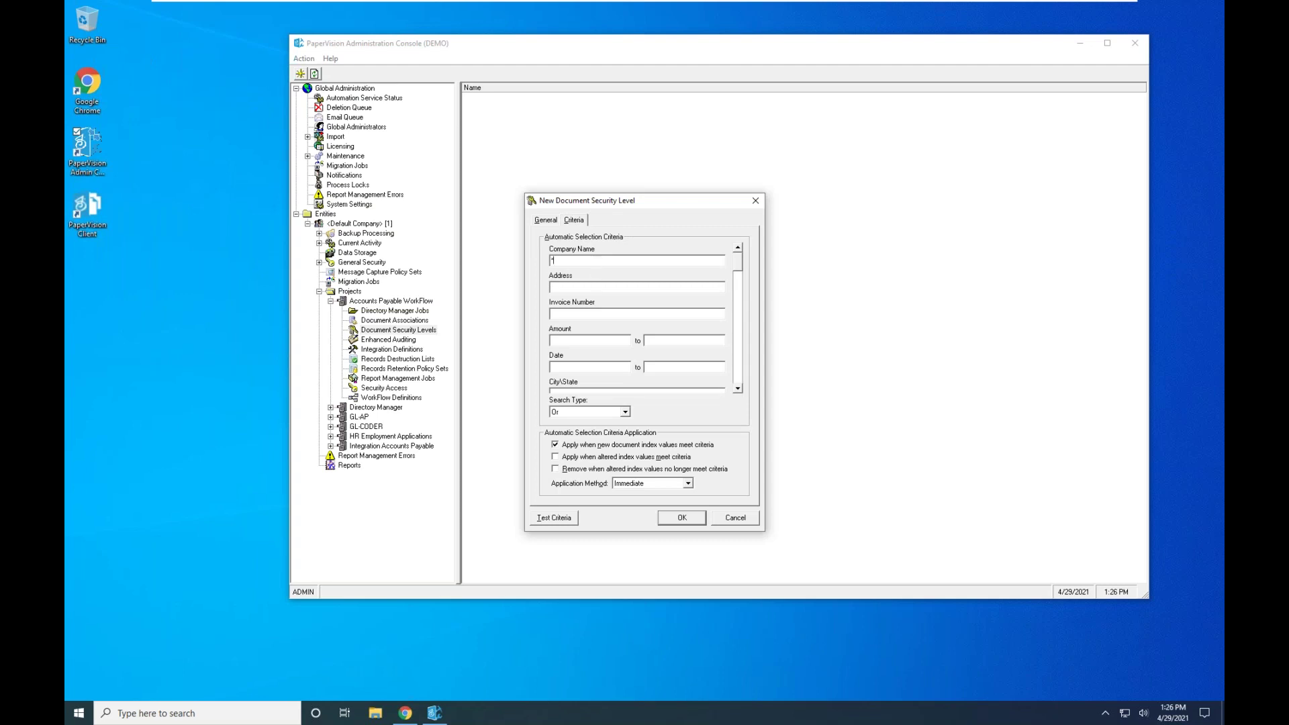
pyautogui.click(683, 518)
pyautogui.click(496, 98)
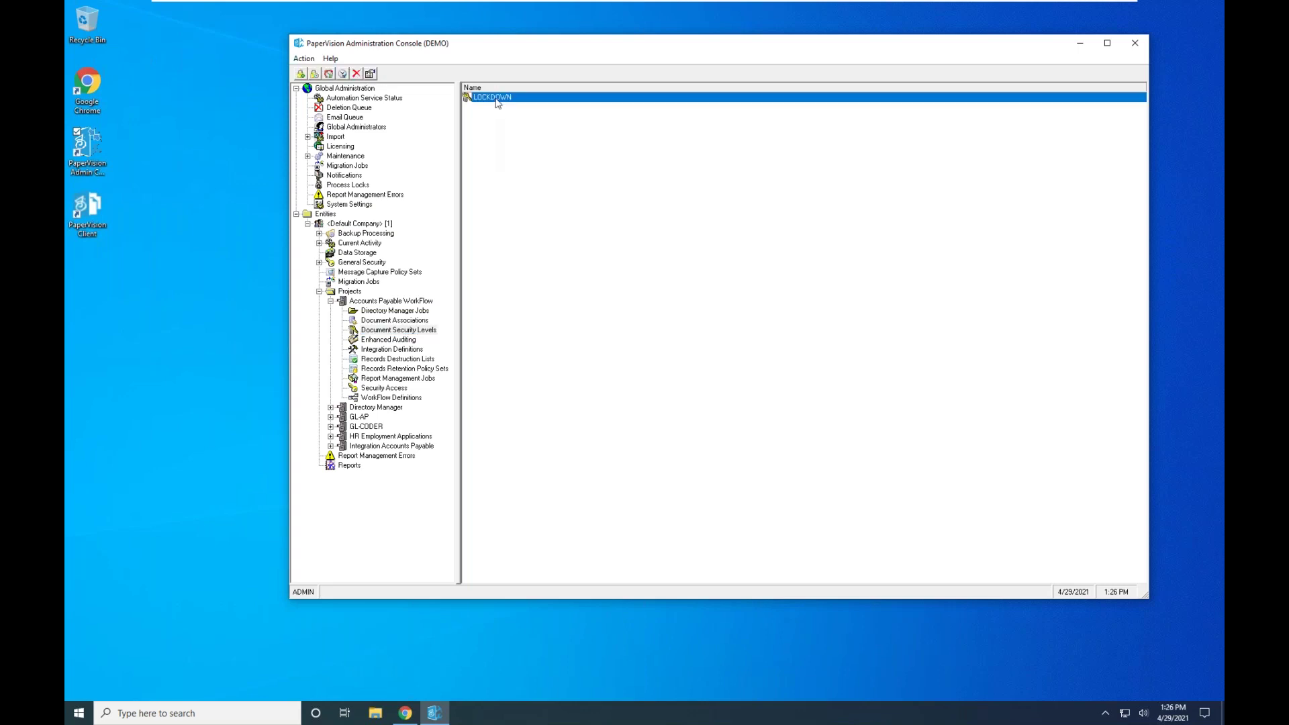
# Apply LOCKDOWN to the project's current documents and acknowledge the 90-documents message
pyautogui.rightClick(497, 101)
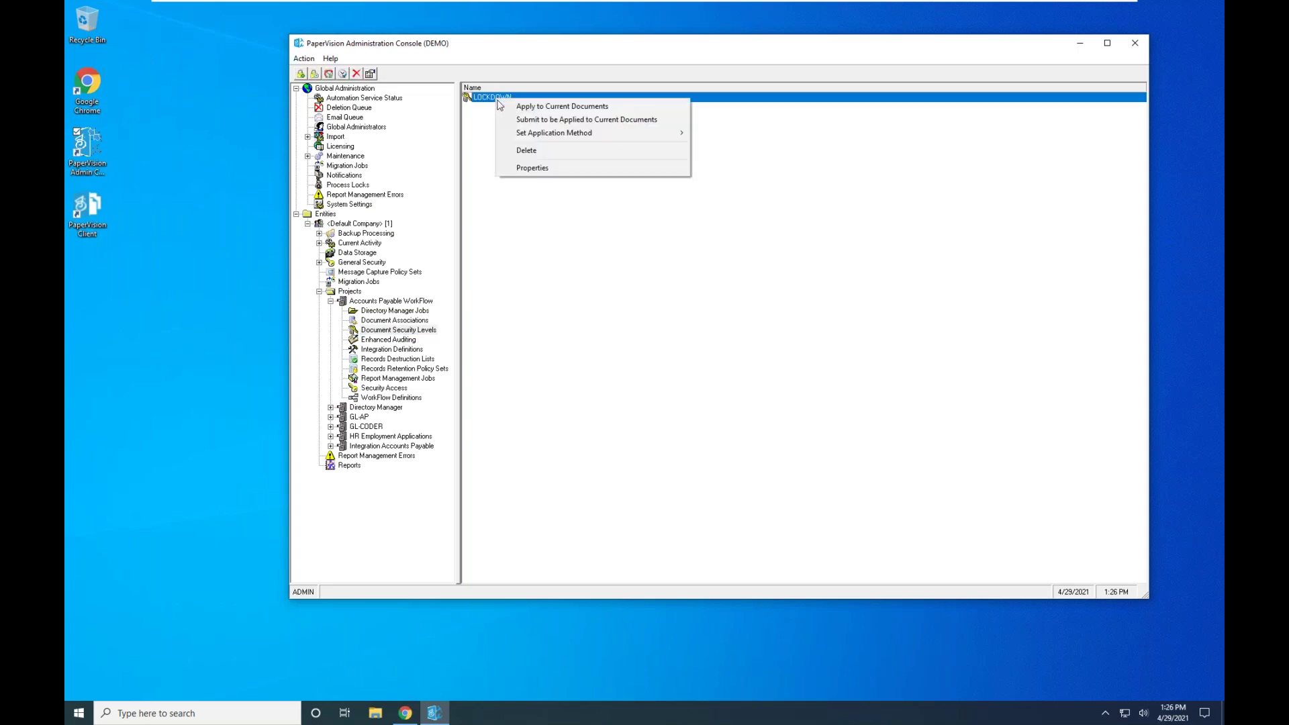
pyautogui.click(556, 107)
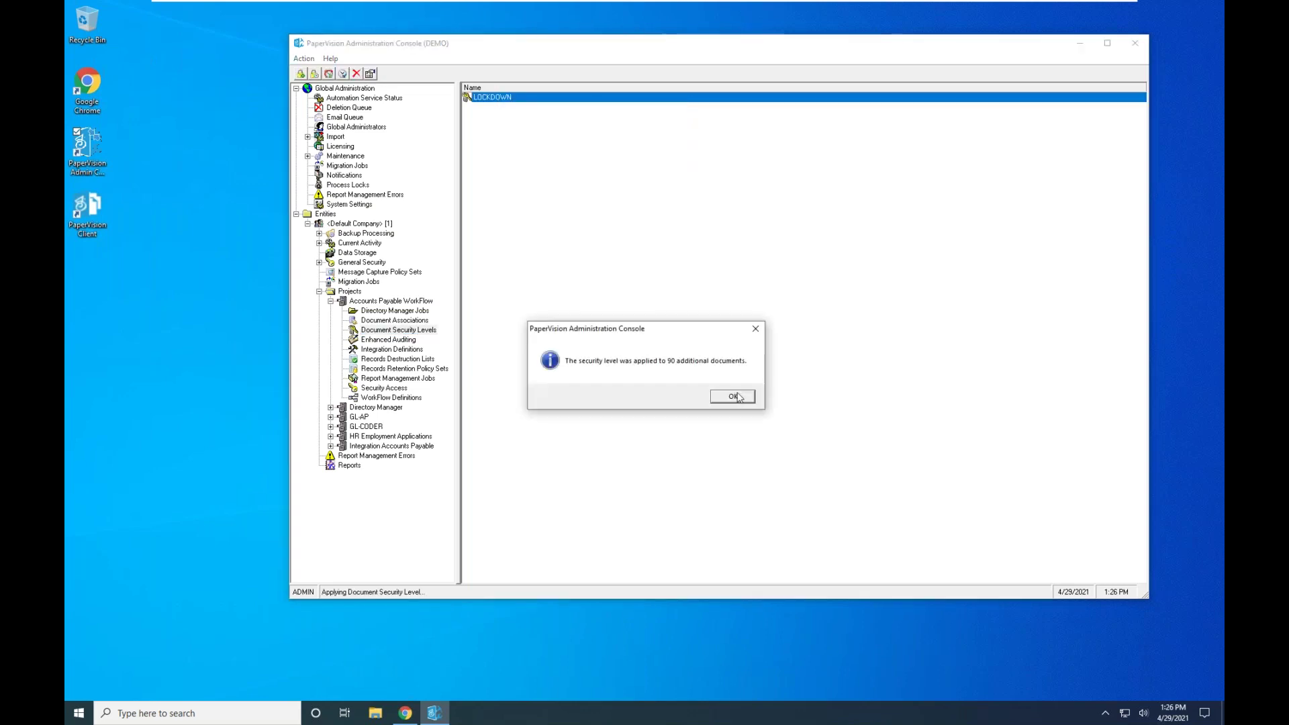
pyautogui.click(735, 397)
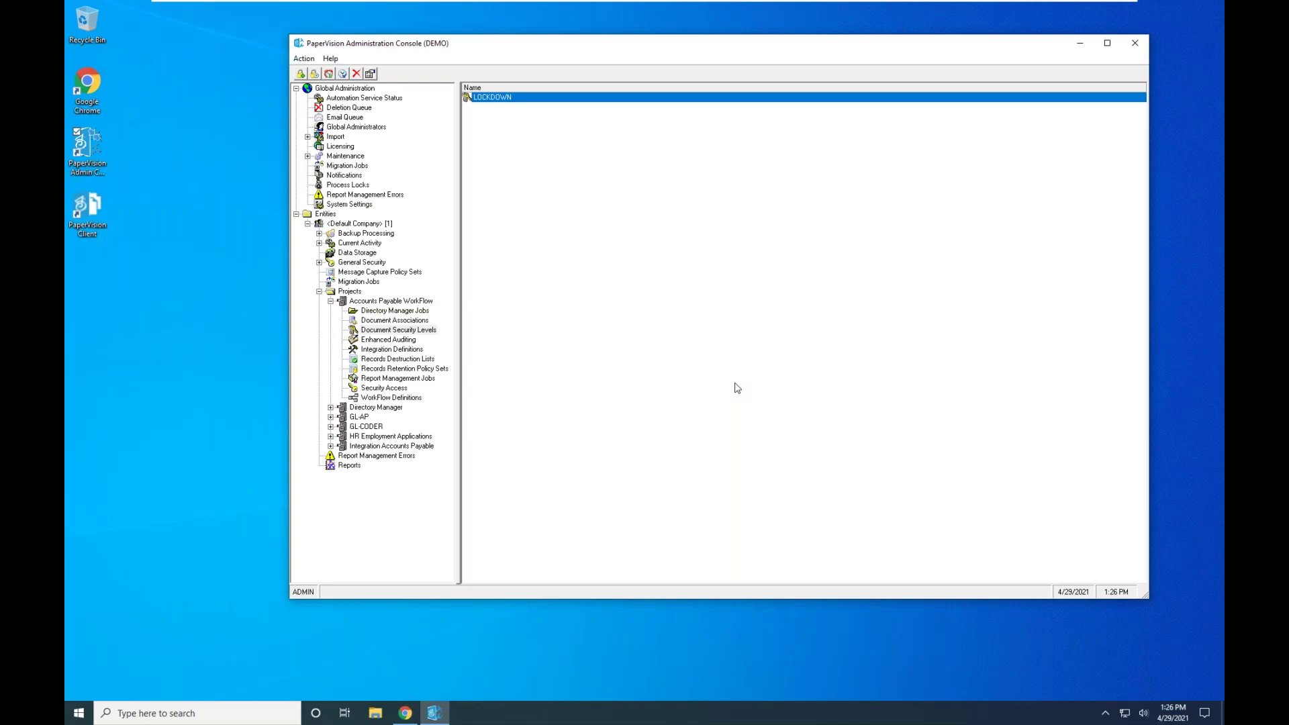
pyautogui.click(738, 388)
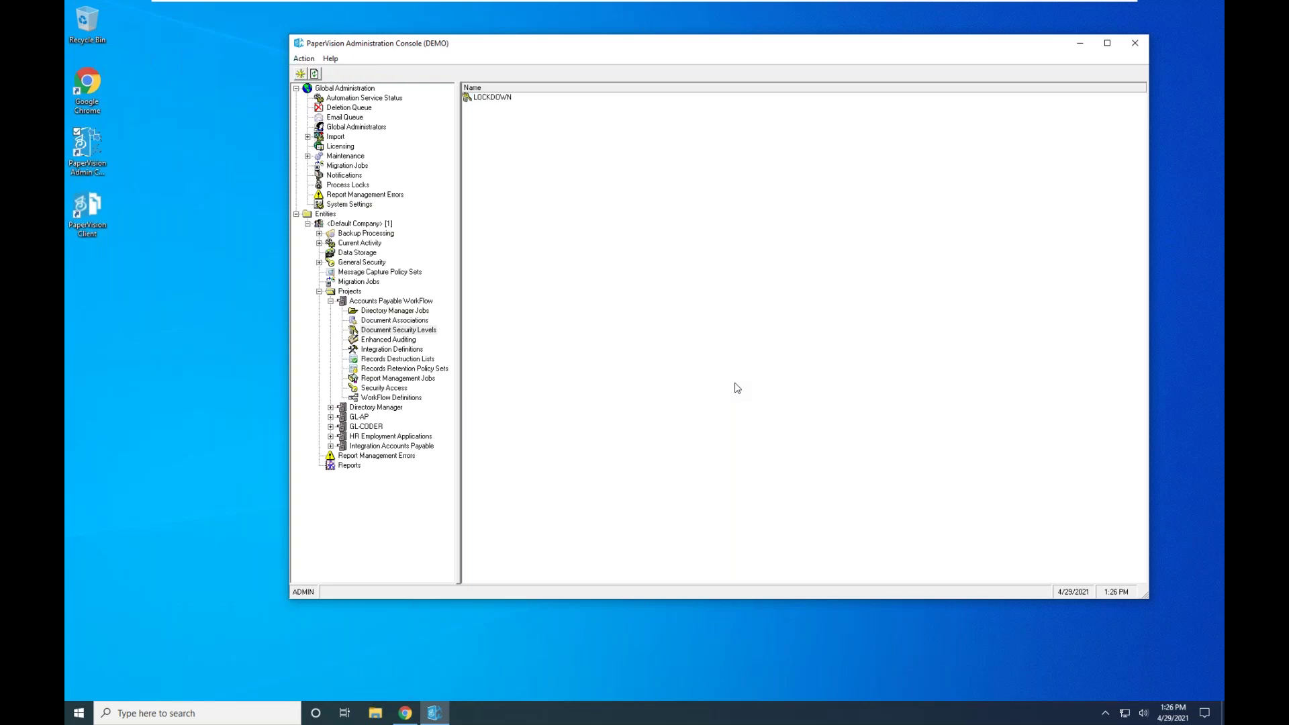
# Log in as 'project user' and run an empty Accounts Payable WorkFlow search, which returns no records
pyautogui.click(407, 714)
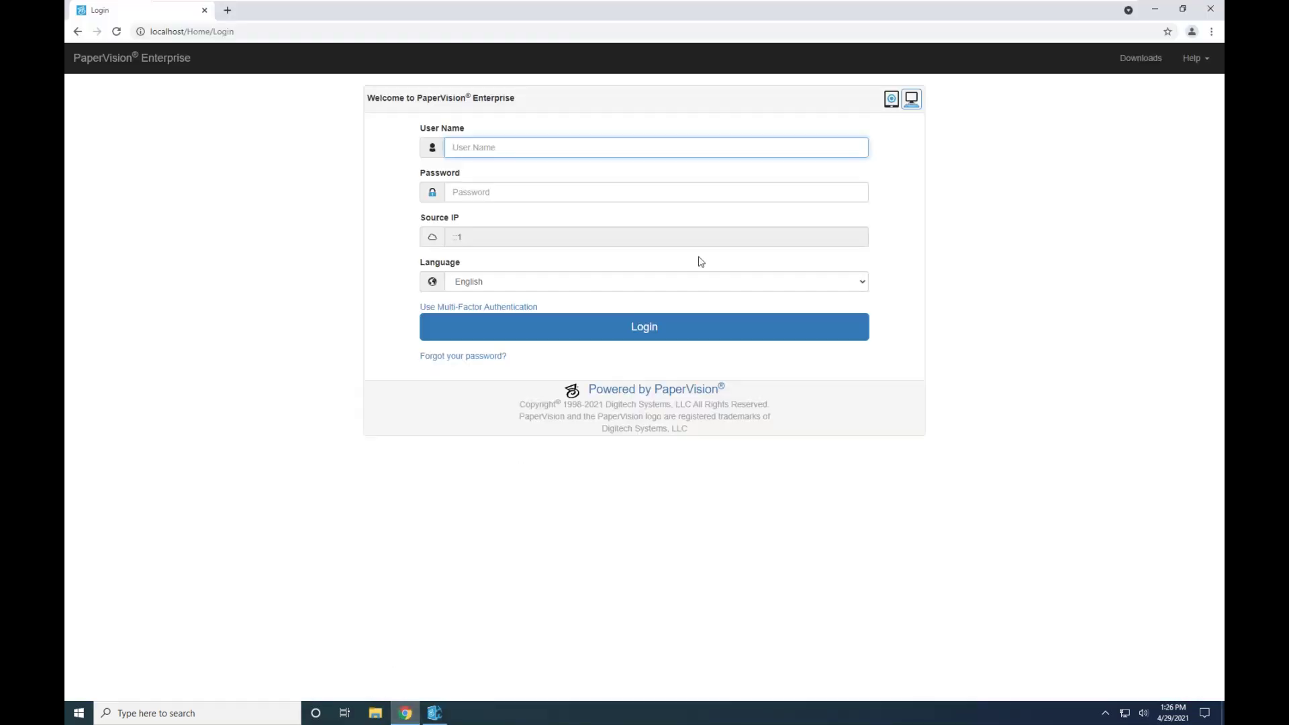
pyautogui.write('proj')
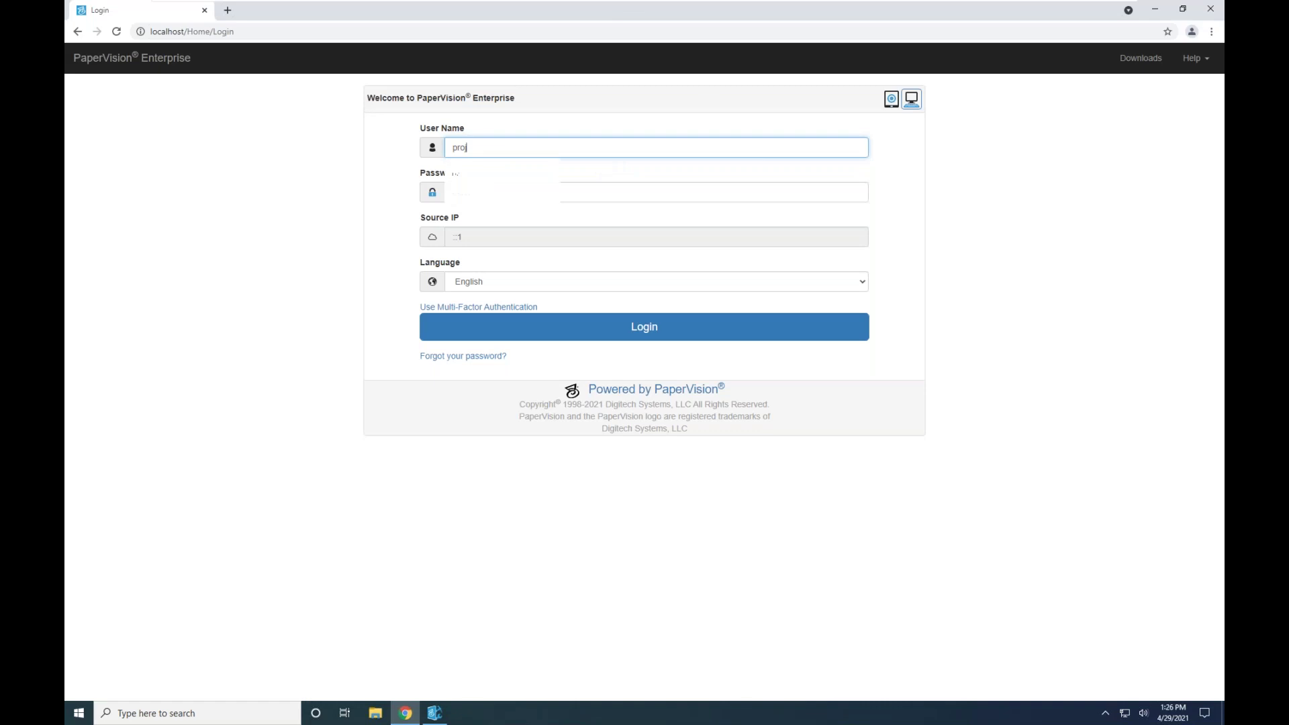
pyautogui.write('ect user')
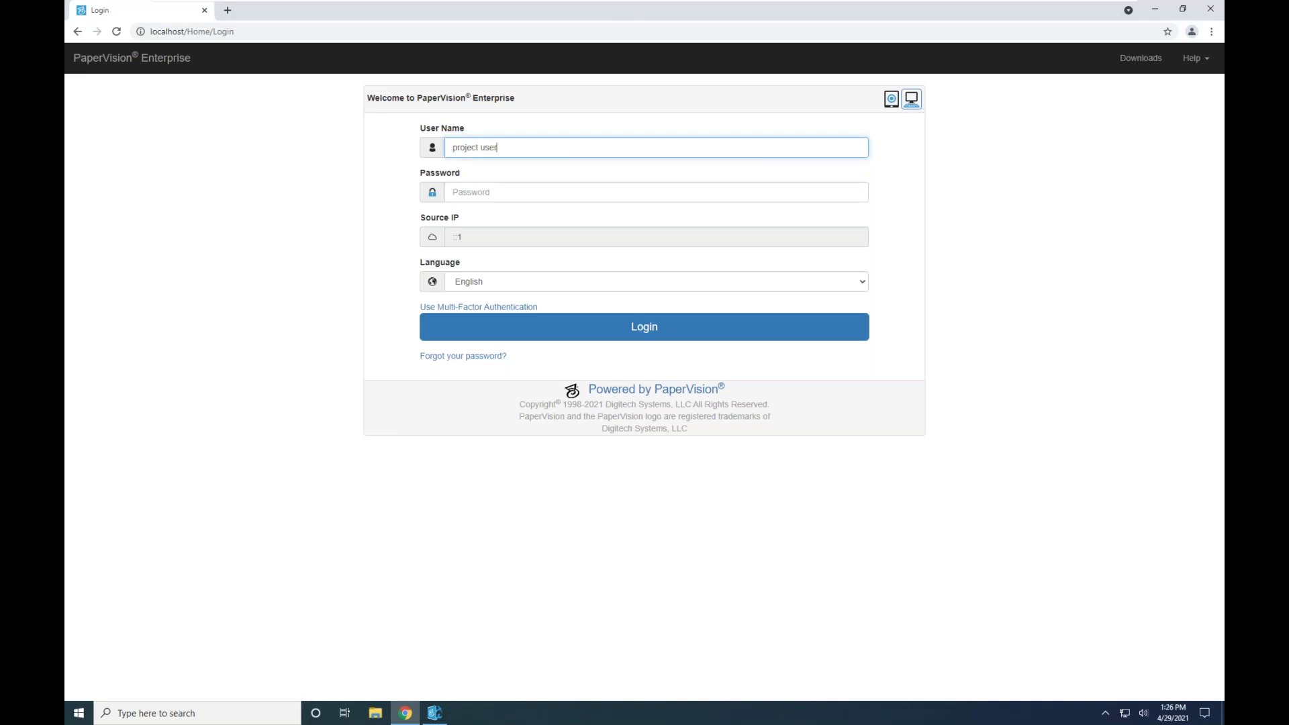
pyautogui.press('Return')
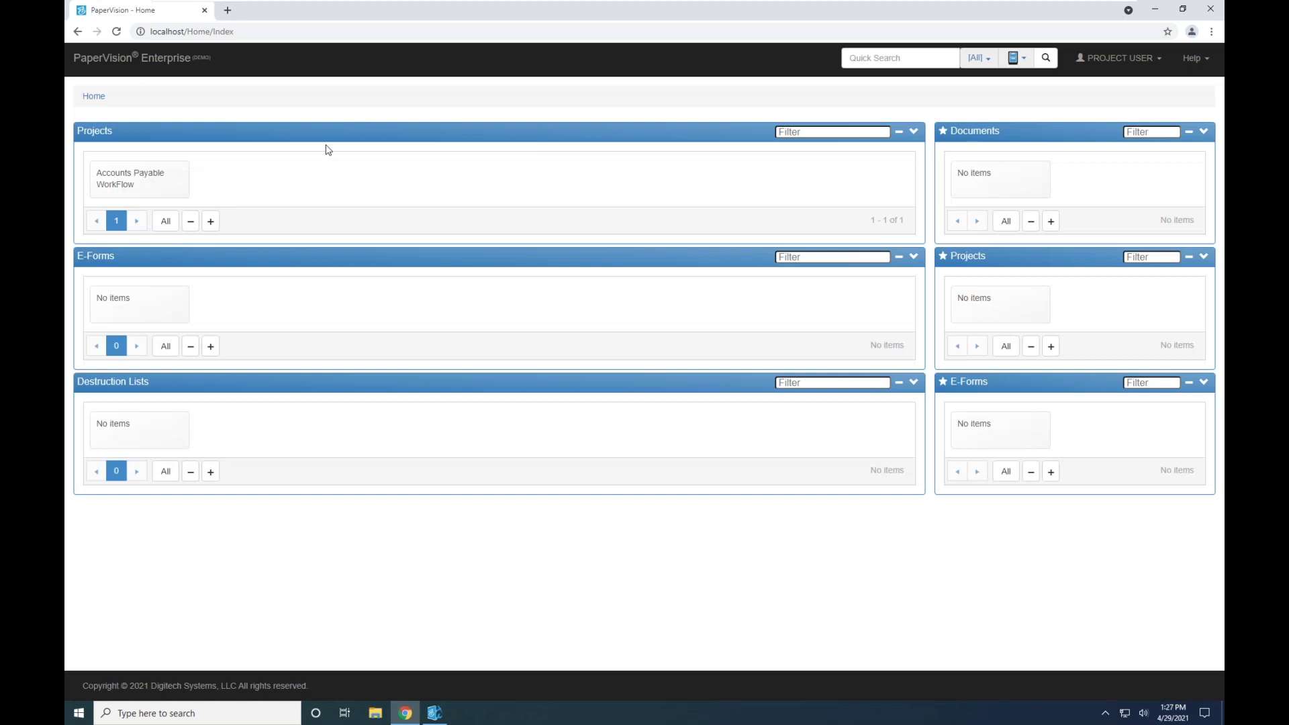
pyautogui.moveTo(180, 178)
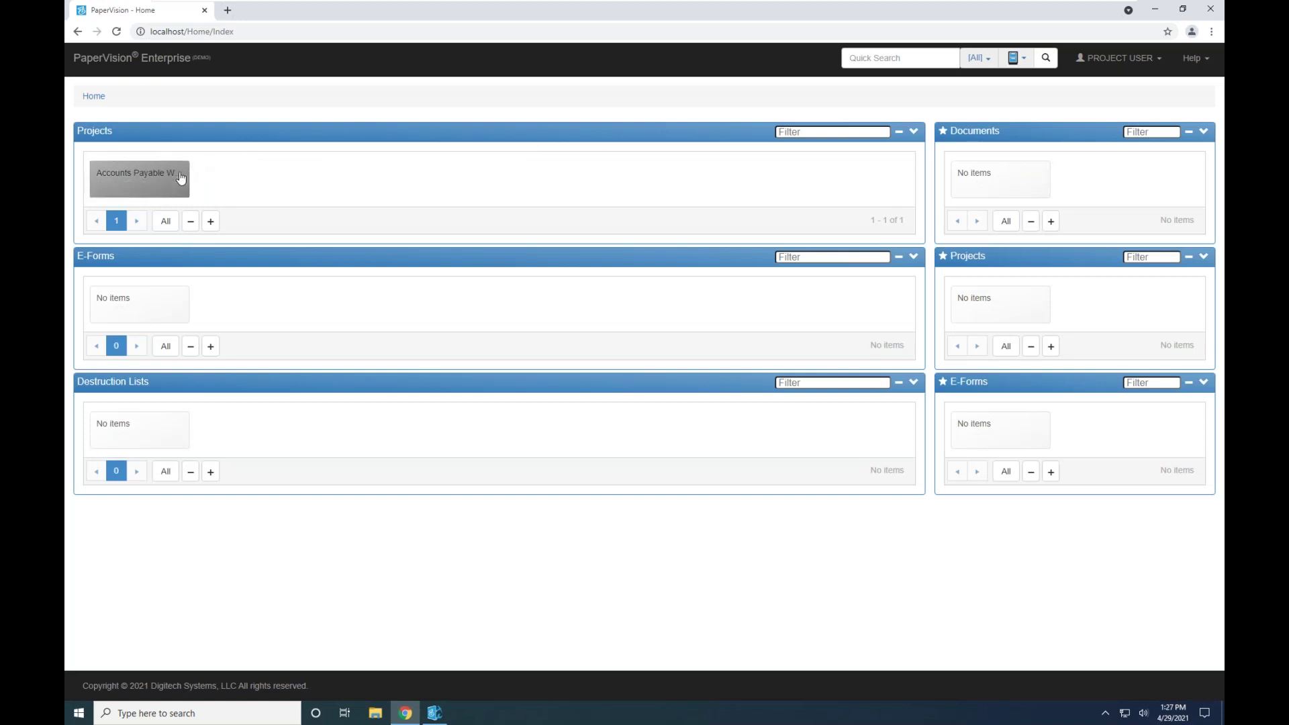
pyautogui.click(108, 187)
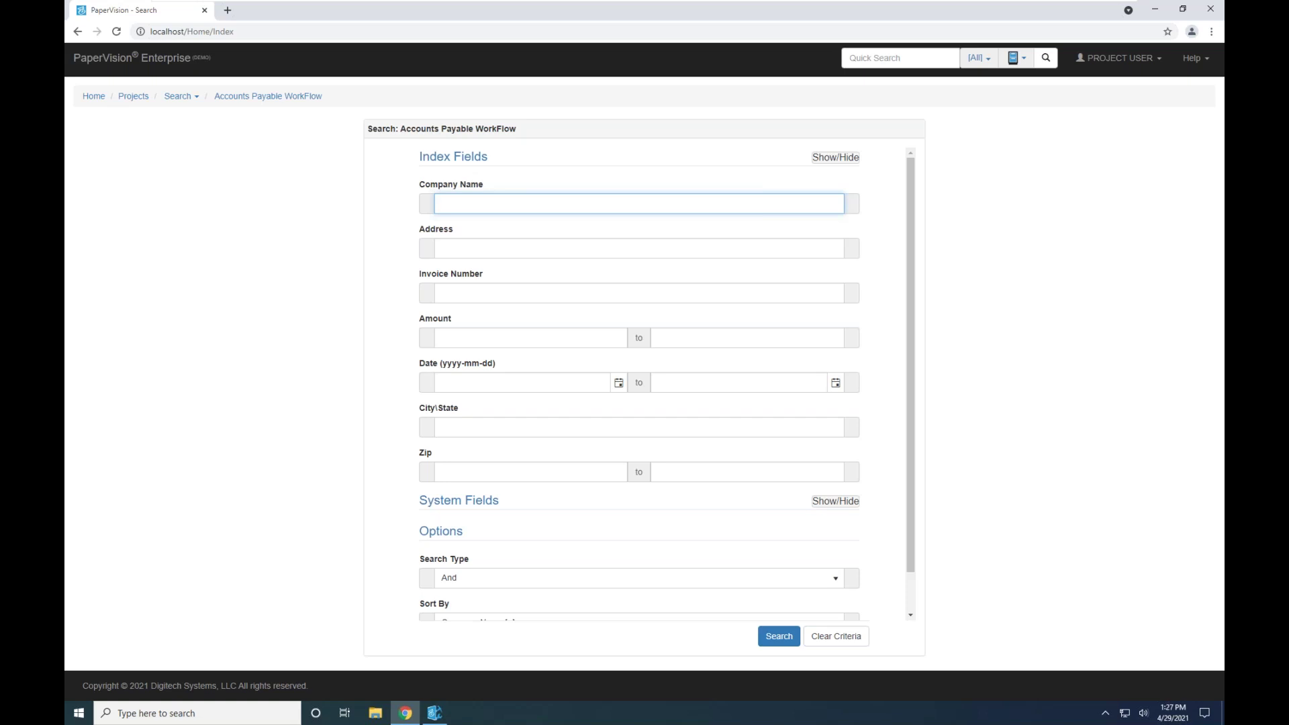
pyautogui.press('Return')
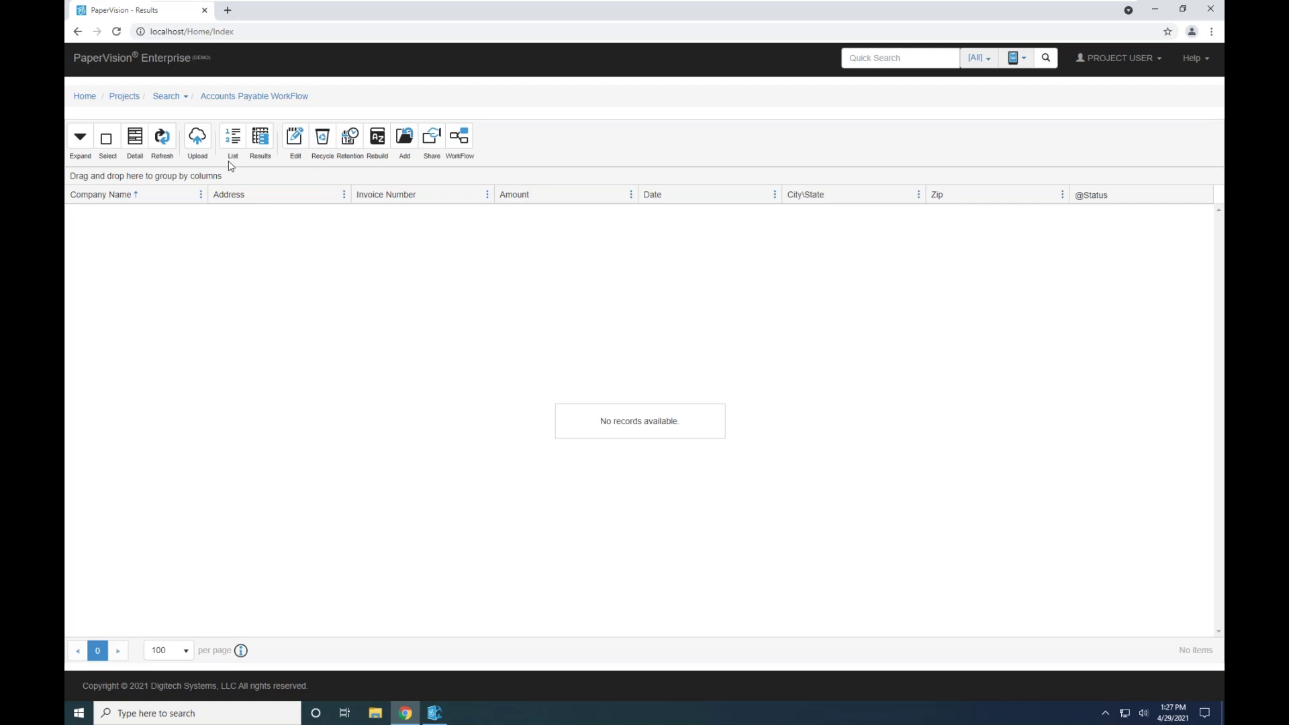
# Log the project user out of PaperVision Enterprise, confirming Yes
pyautogui.click(1116, 59)
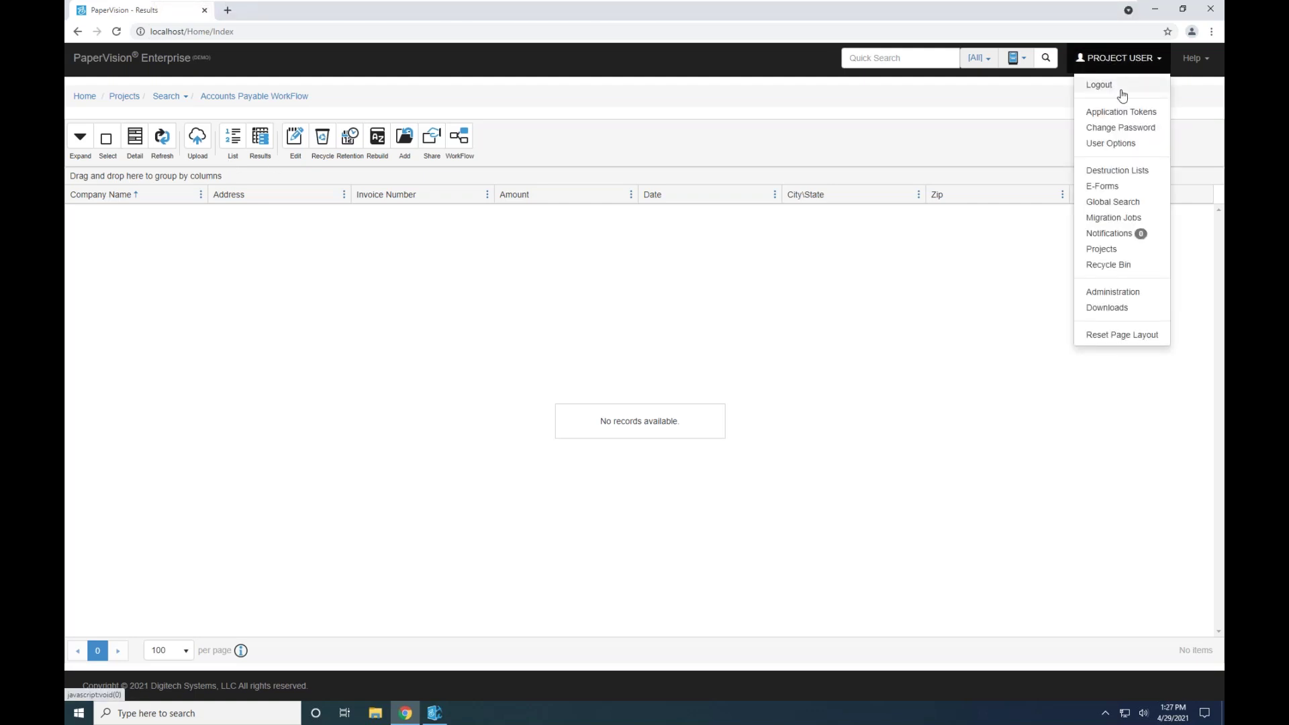
pyautogui.click(1120, 87)
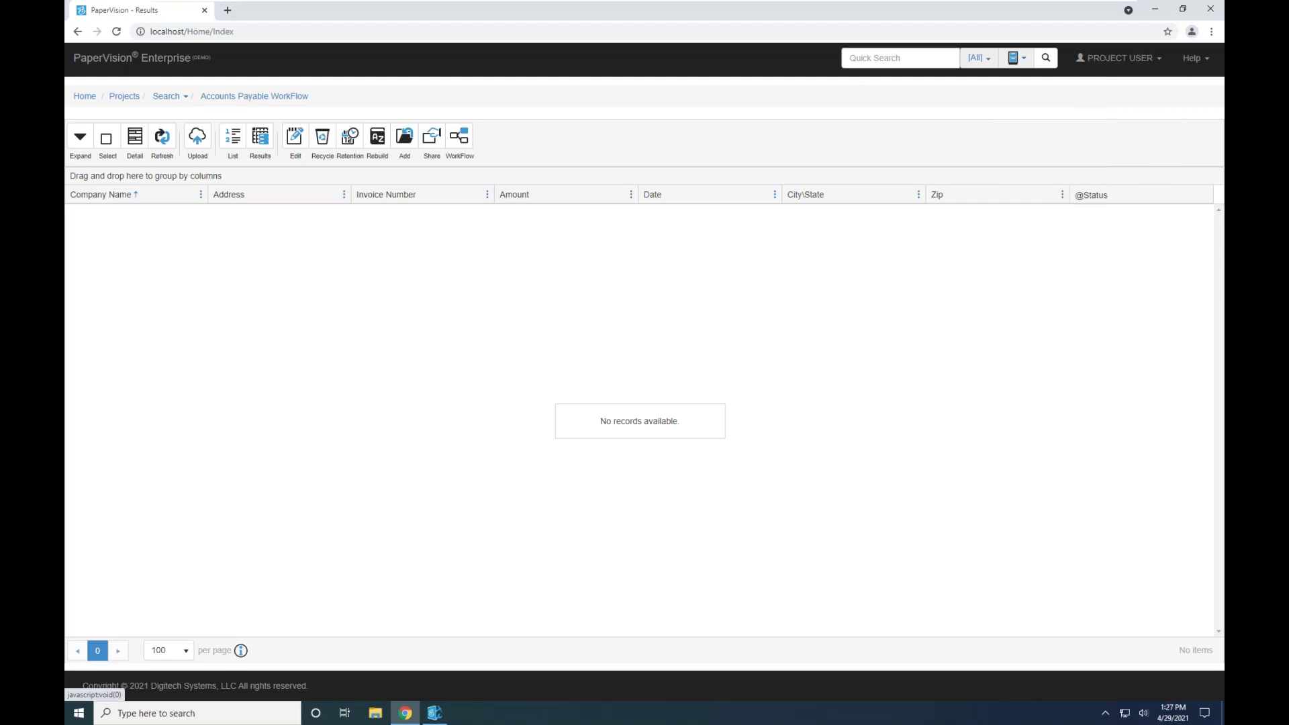
pyautogui.click(679, 401)
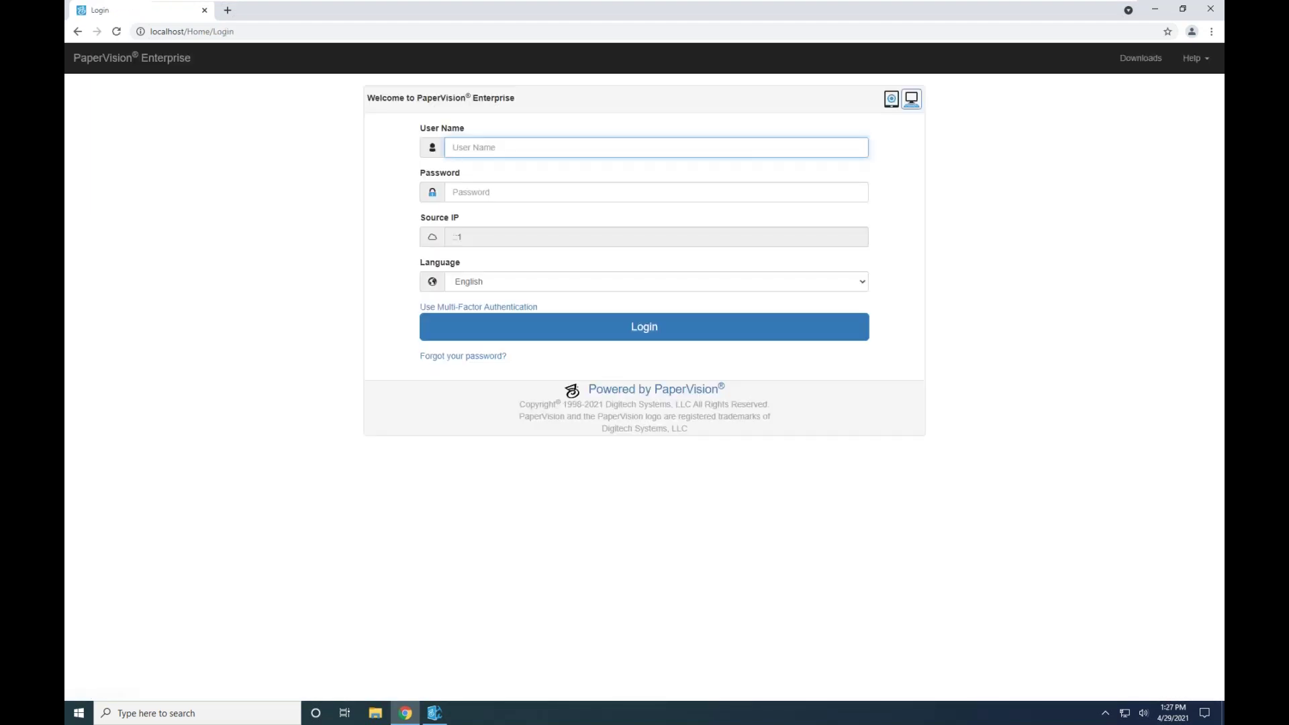
# Close the browser, then delete LOCKDOWN from the Document Security Levels list, confirming Yes
pyautogui.click(1206, 18)
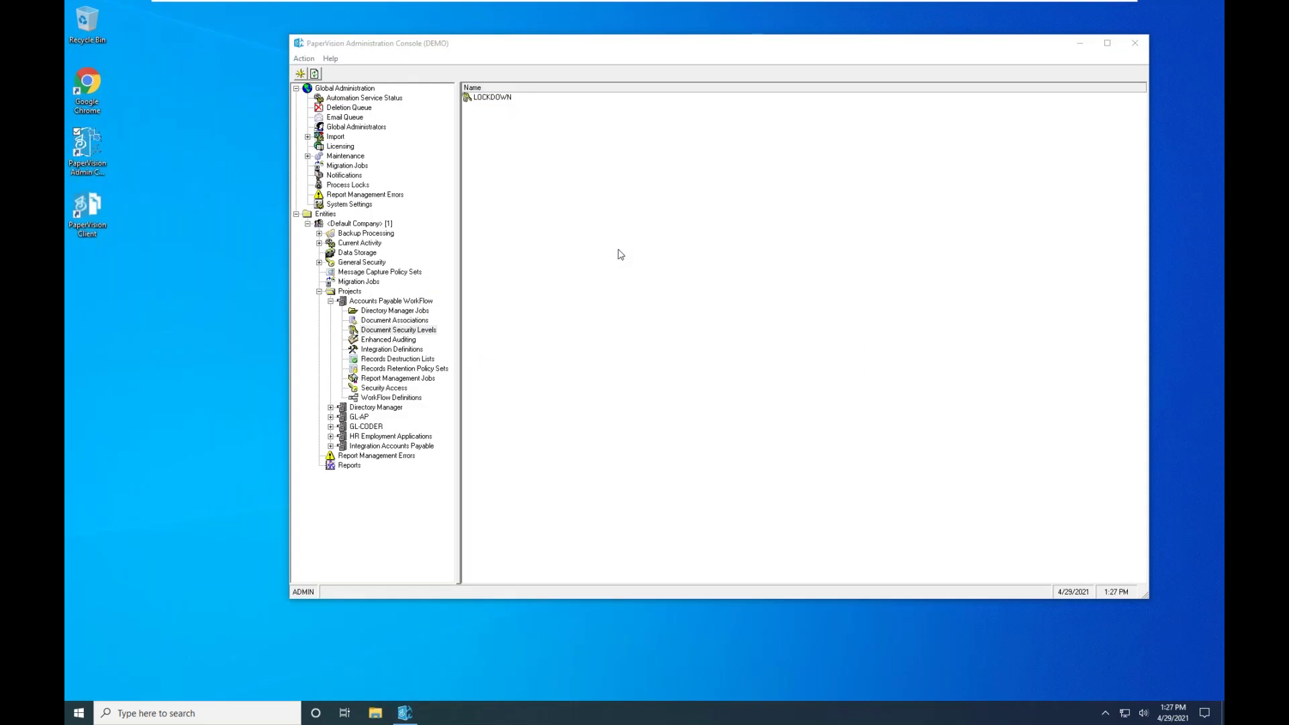
pyautogui.click(481, 98)
pyautogui.rightClick(504, 98)
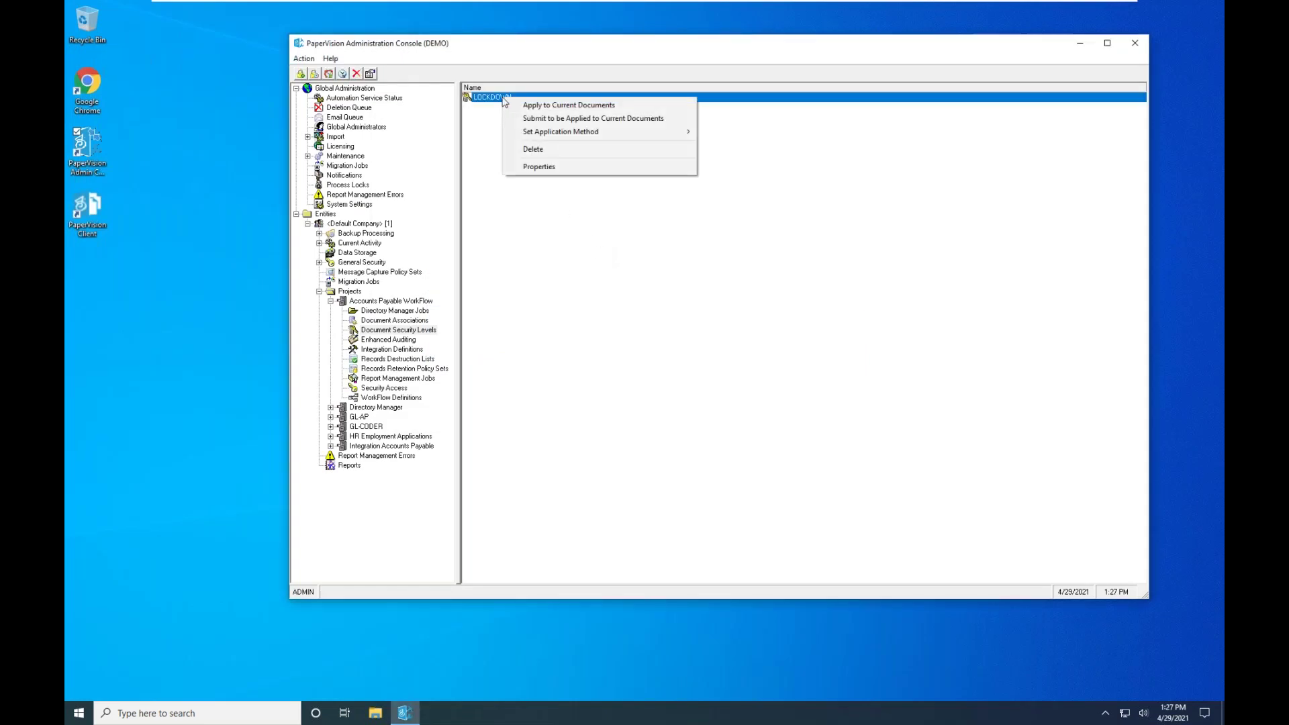
pyautogui.click(534, 149)
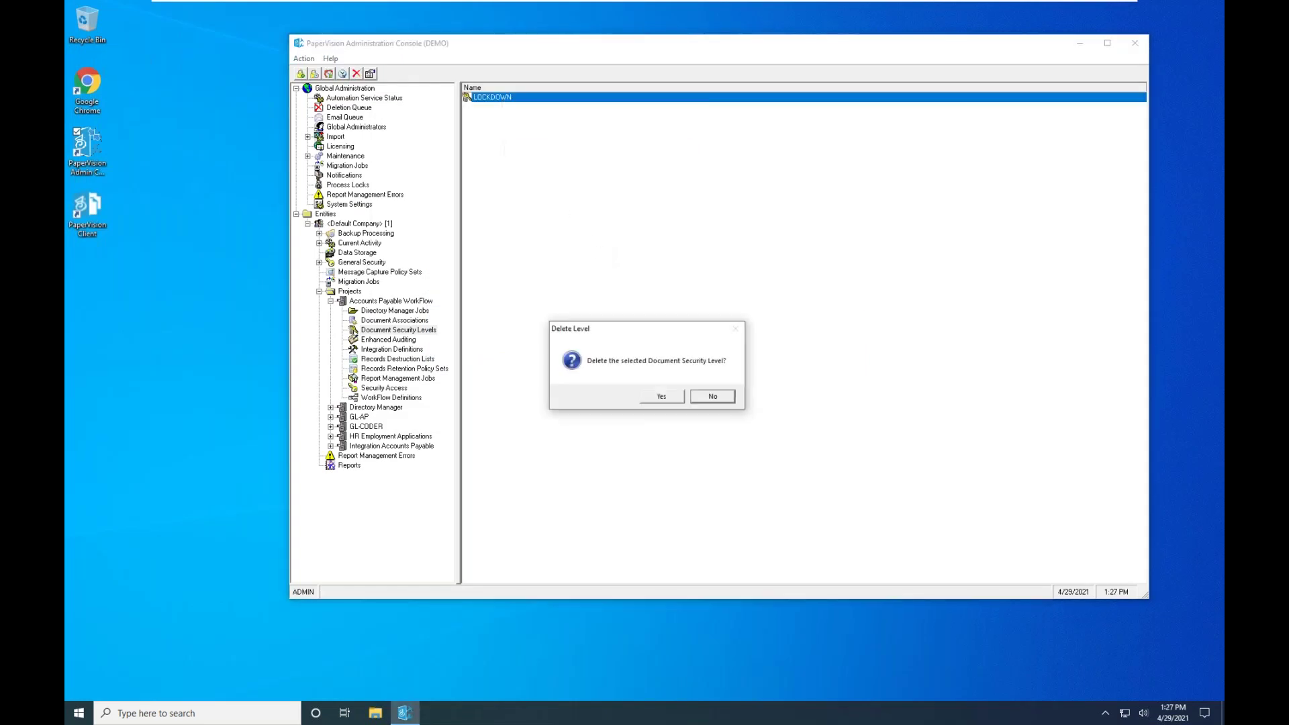
pyautogui.click(661, 398)
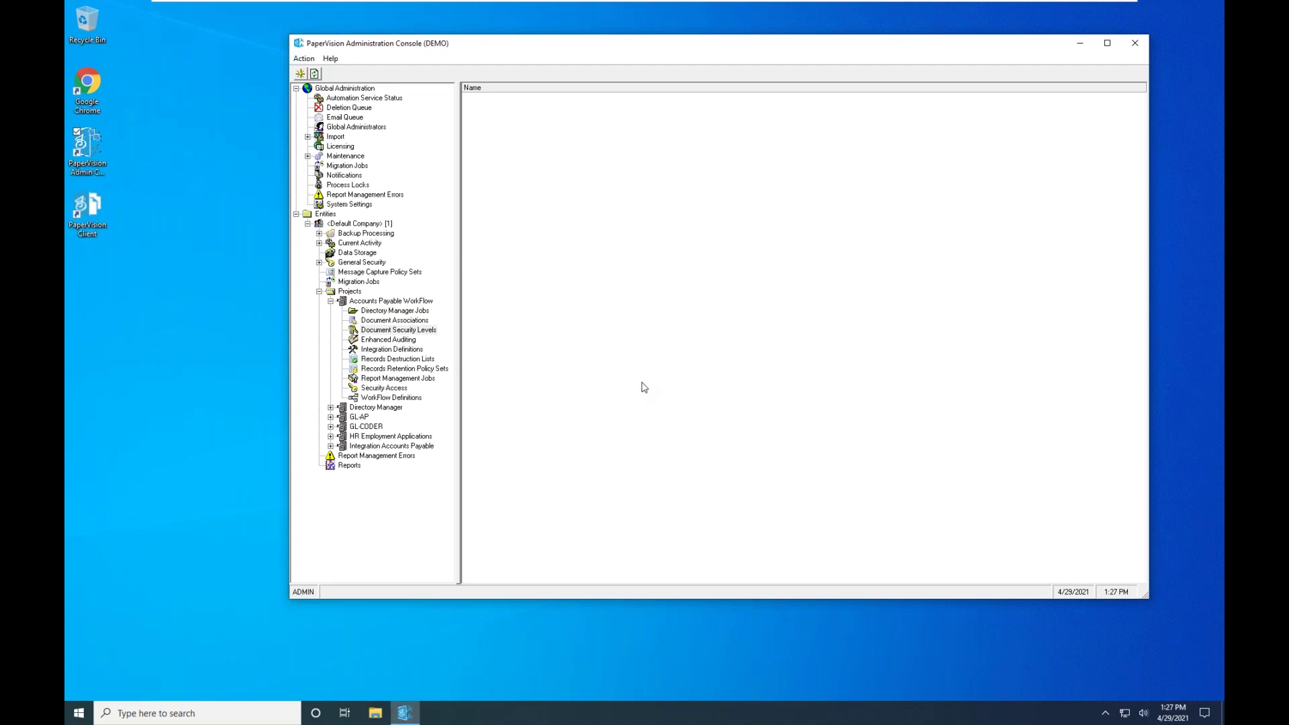
pyautogui.click(399, 379)
# Check the PROJECT USER entry in Security Access, then advance to the Multi-Factor Authentication slide
pyautogui.click(401, 389)
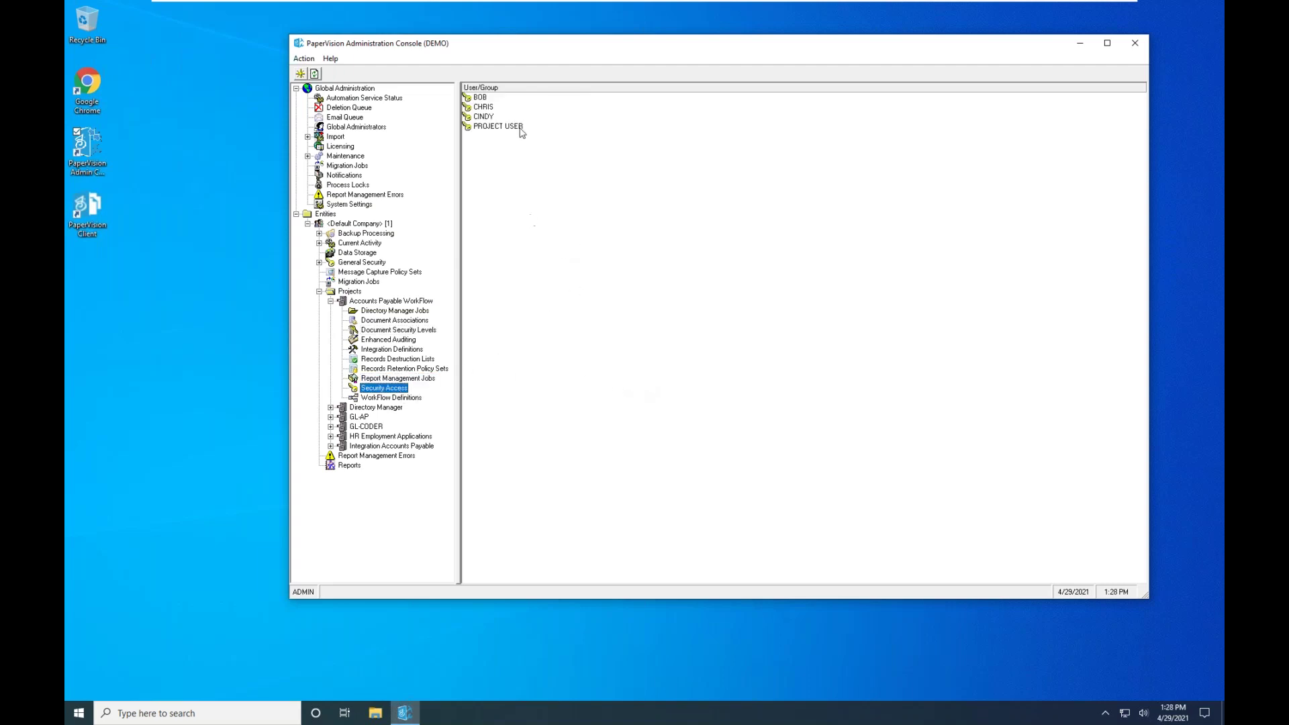
pyautogui.click(521, 129)
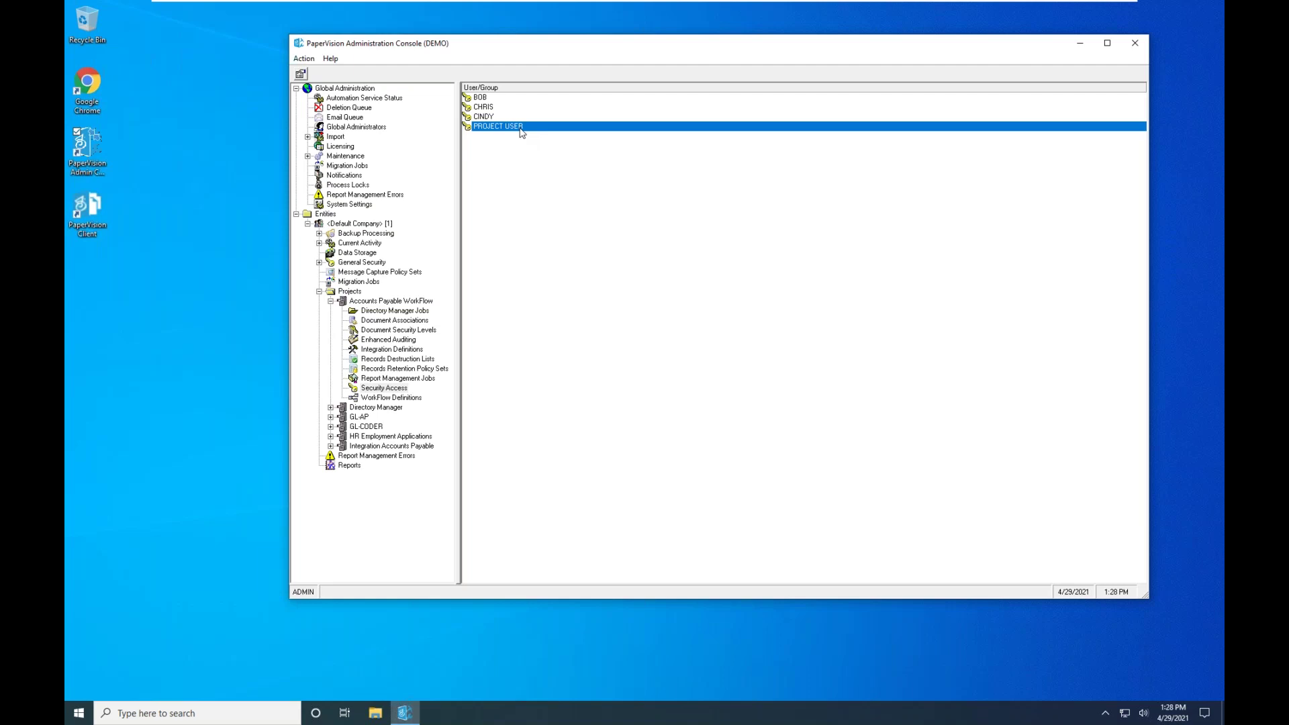
pyautogui.click(578, 256)
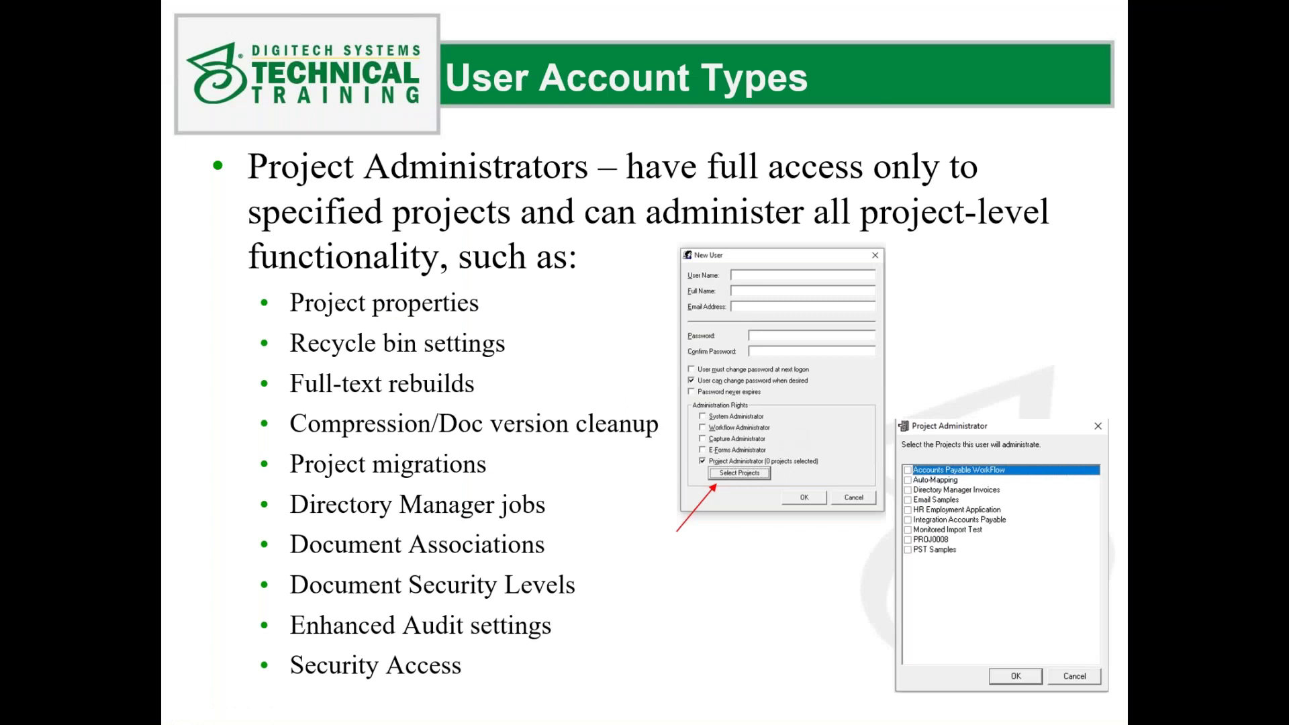
pyautogui.click(725, 340)
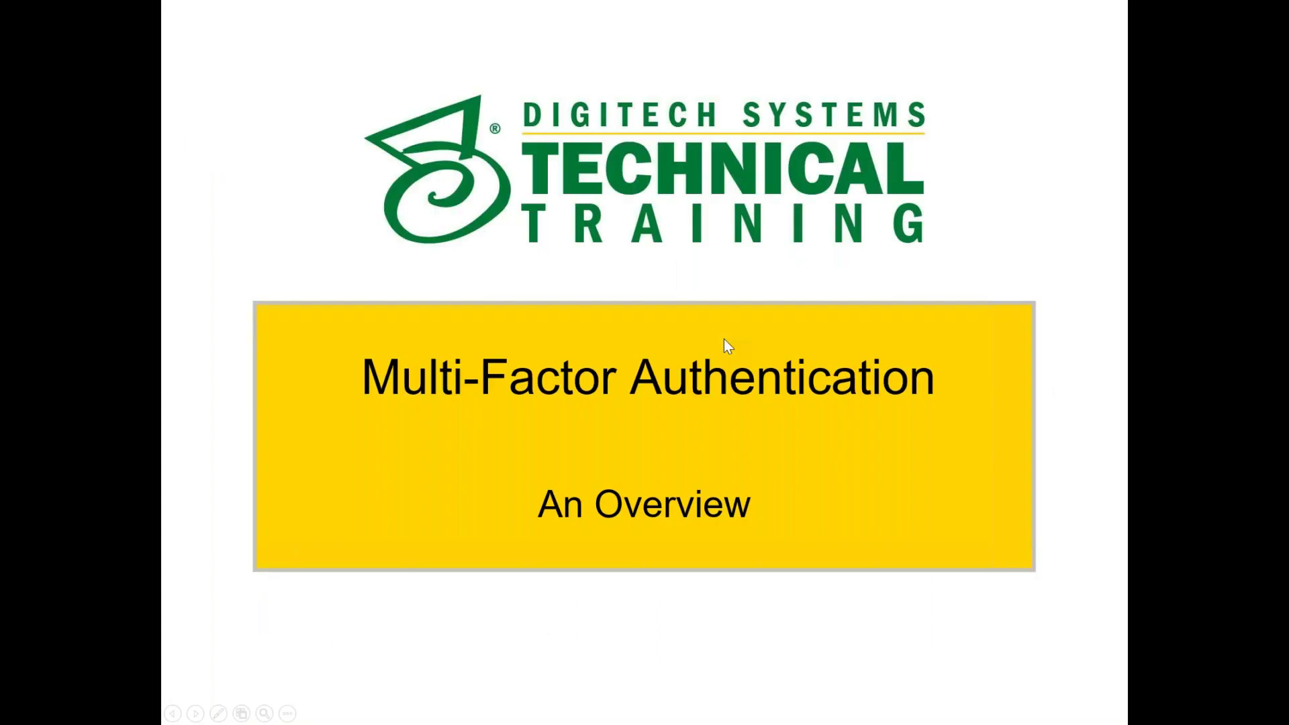
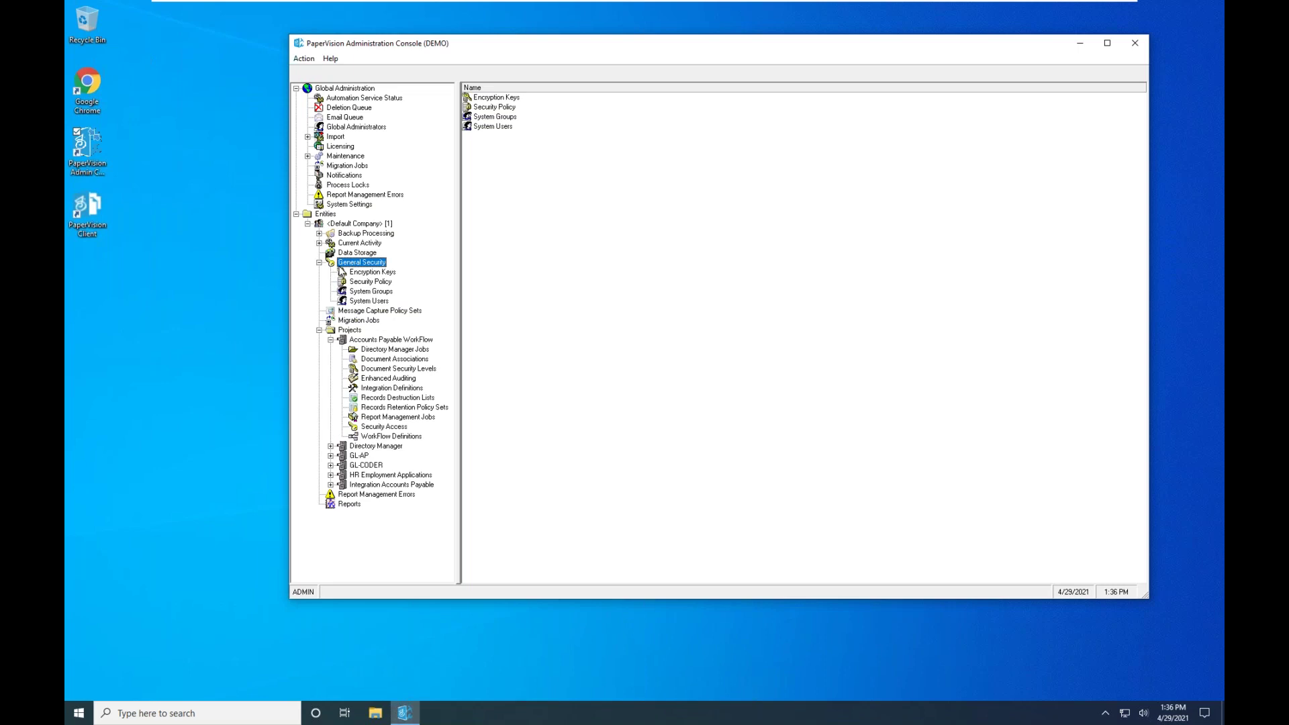
# Check Enable Multi-Factor Authentication on the security policy's Authentication tab and save
pyautogui.click(374, 283)
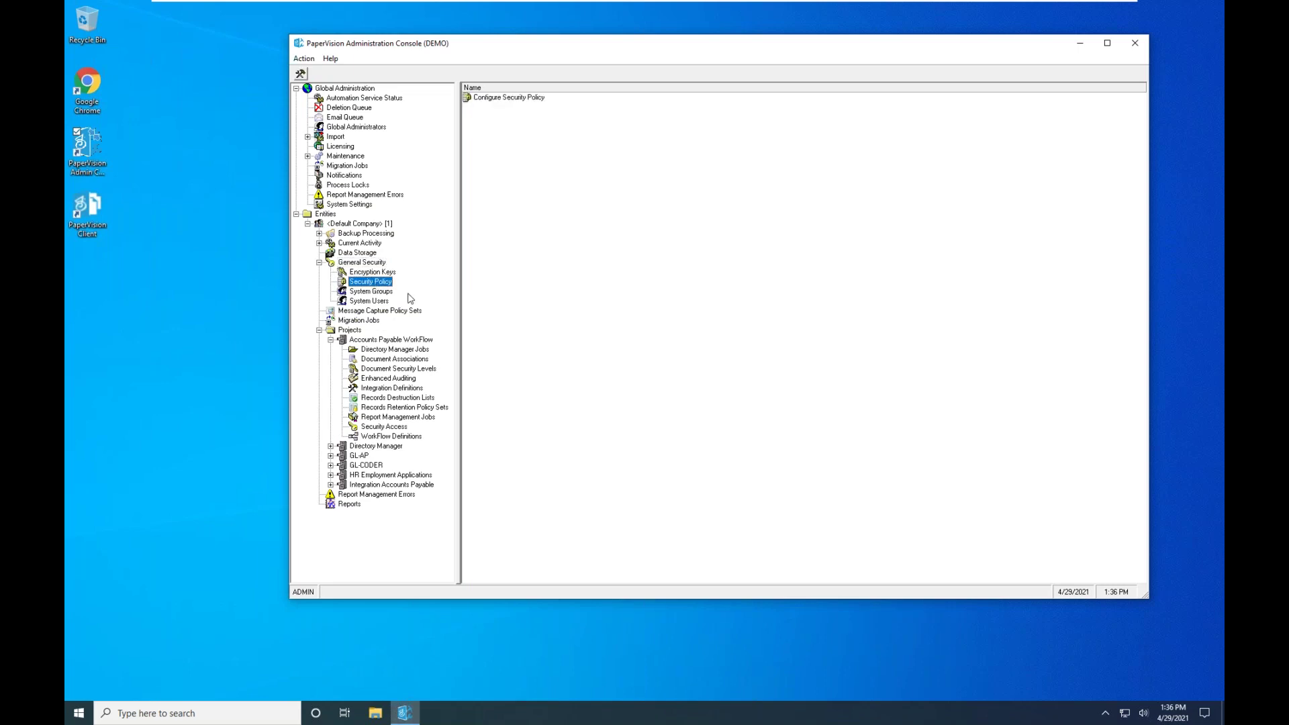
pyautogui.click(518, 98)
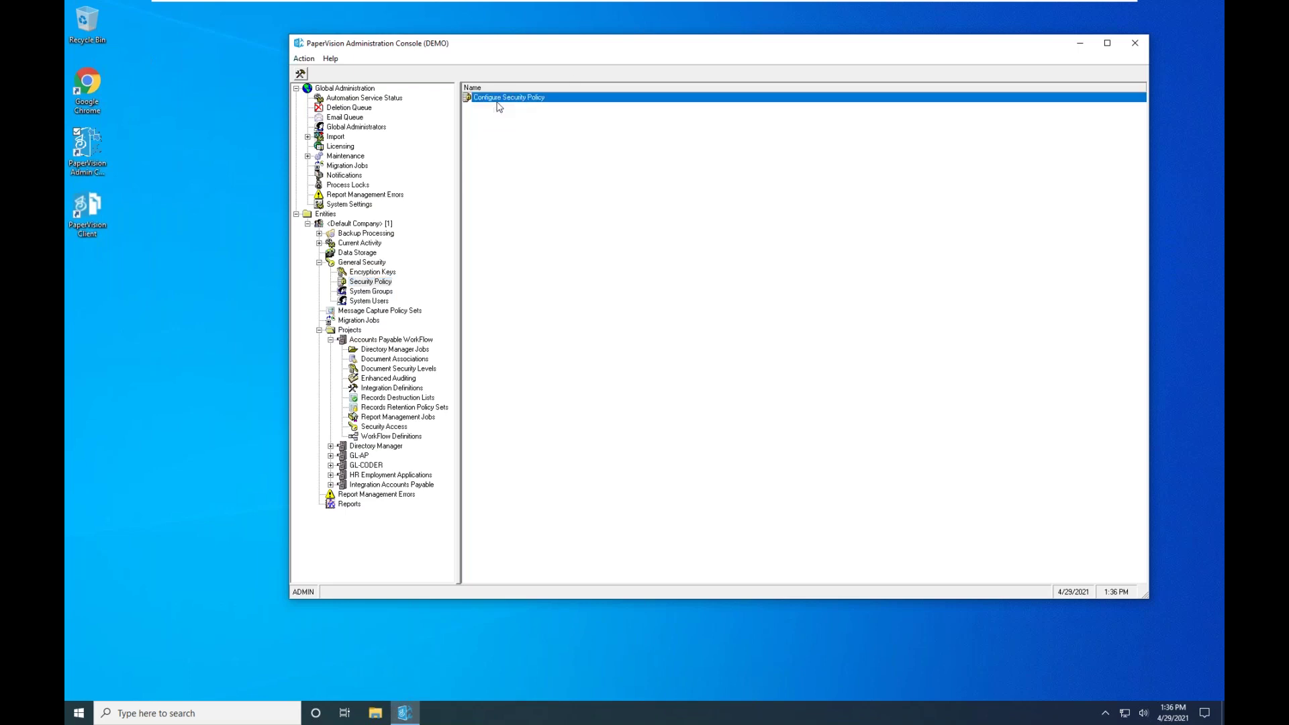
pyautogui.doubleClick(500, 103)
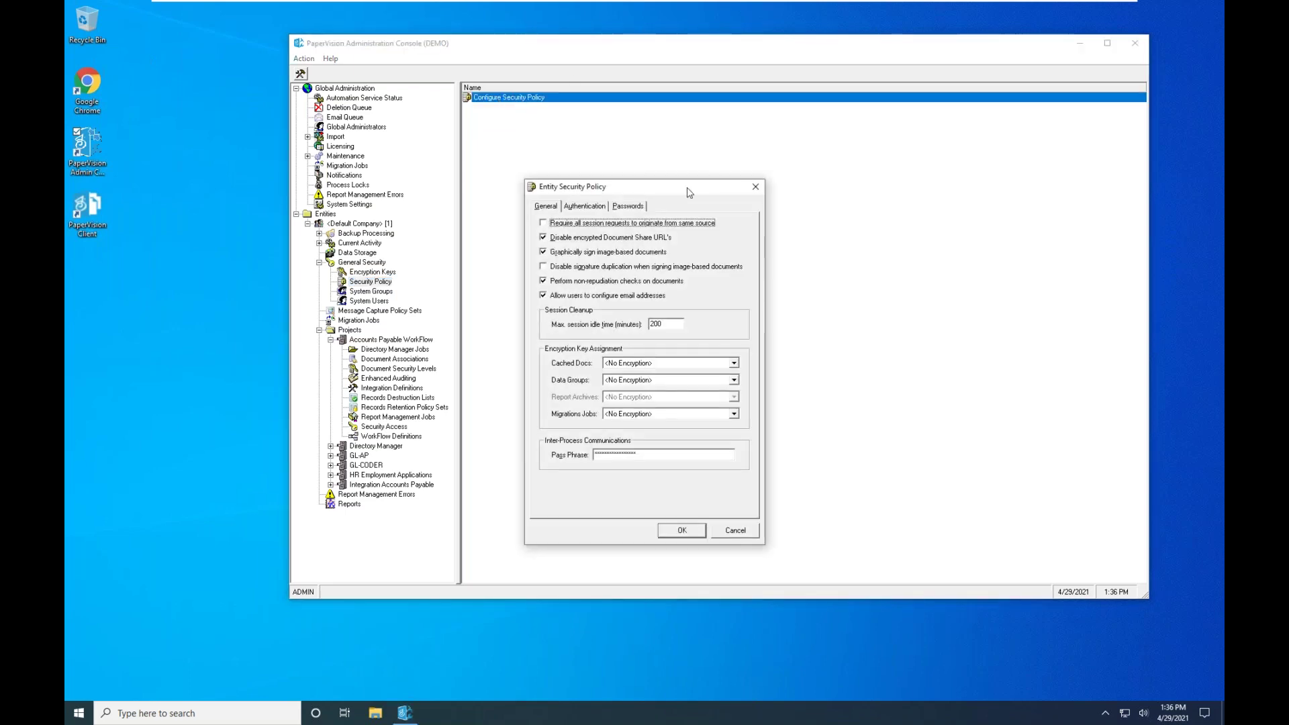
pyautogui.moveTo(723, 196); pyautogui.dragTo(740, 131)
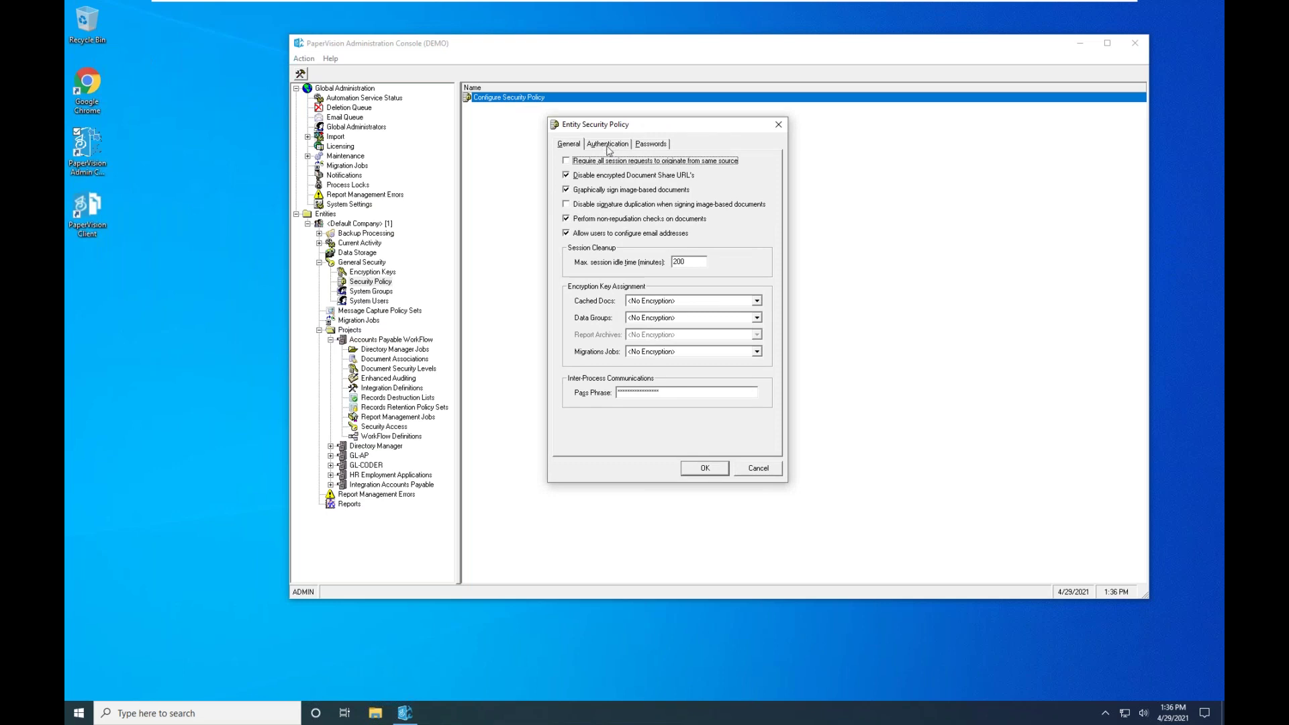
pyautogui.click(608, 145)
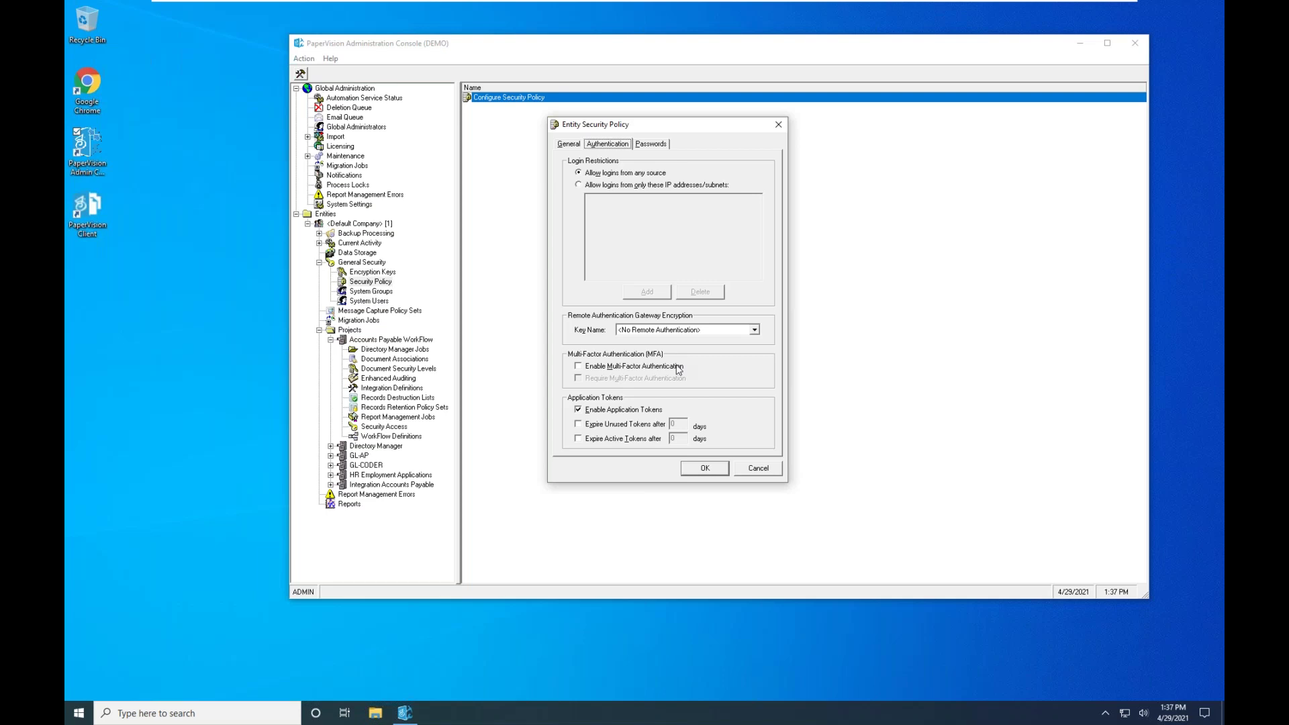
pyautogui.click(679, 369)
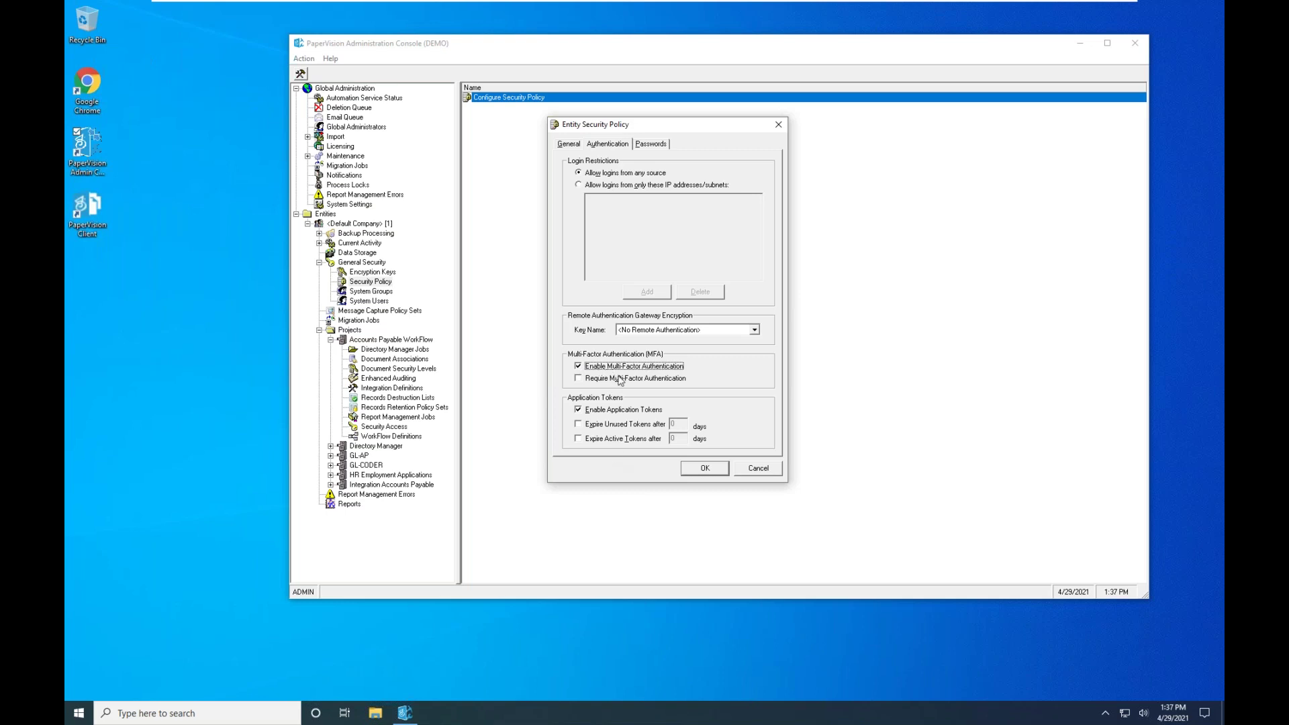
pyautogui.click(710, 470)
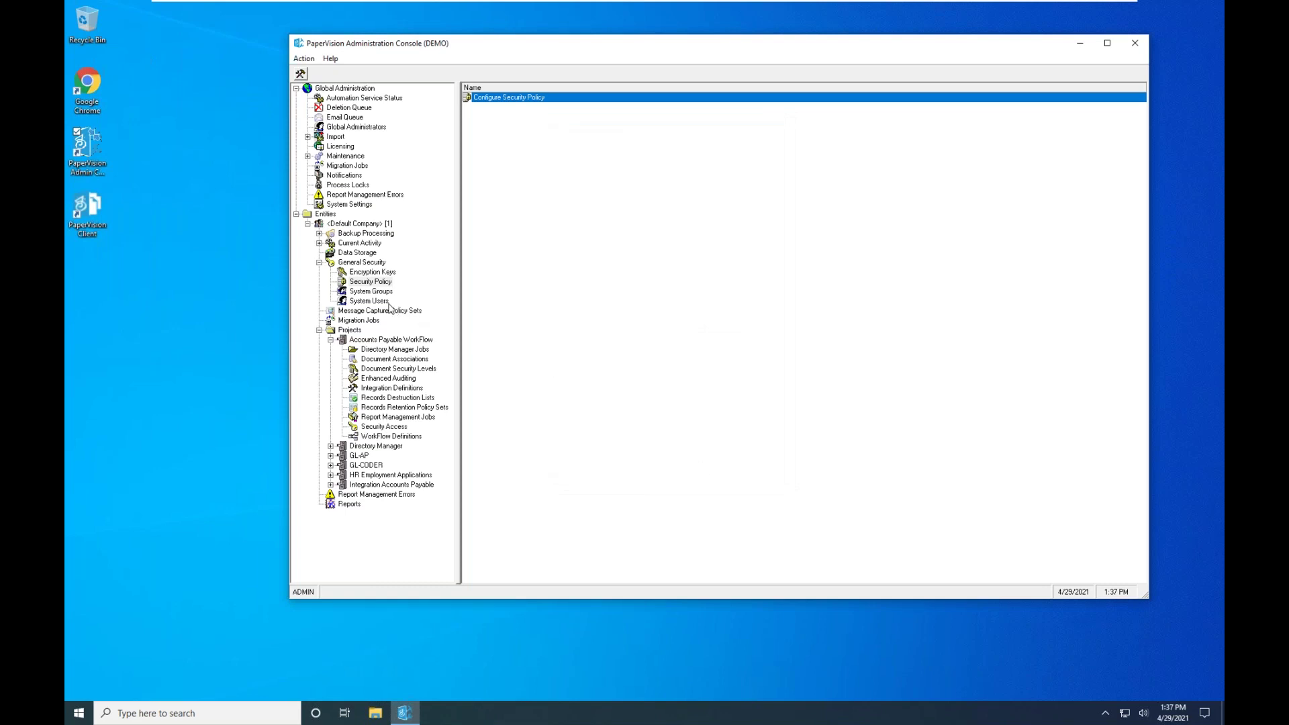
pyautogui.click(376, 301)
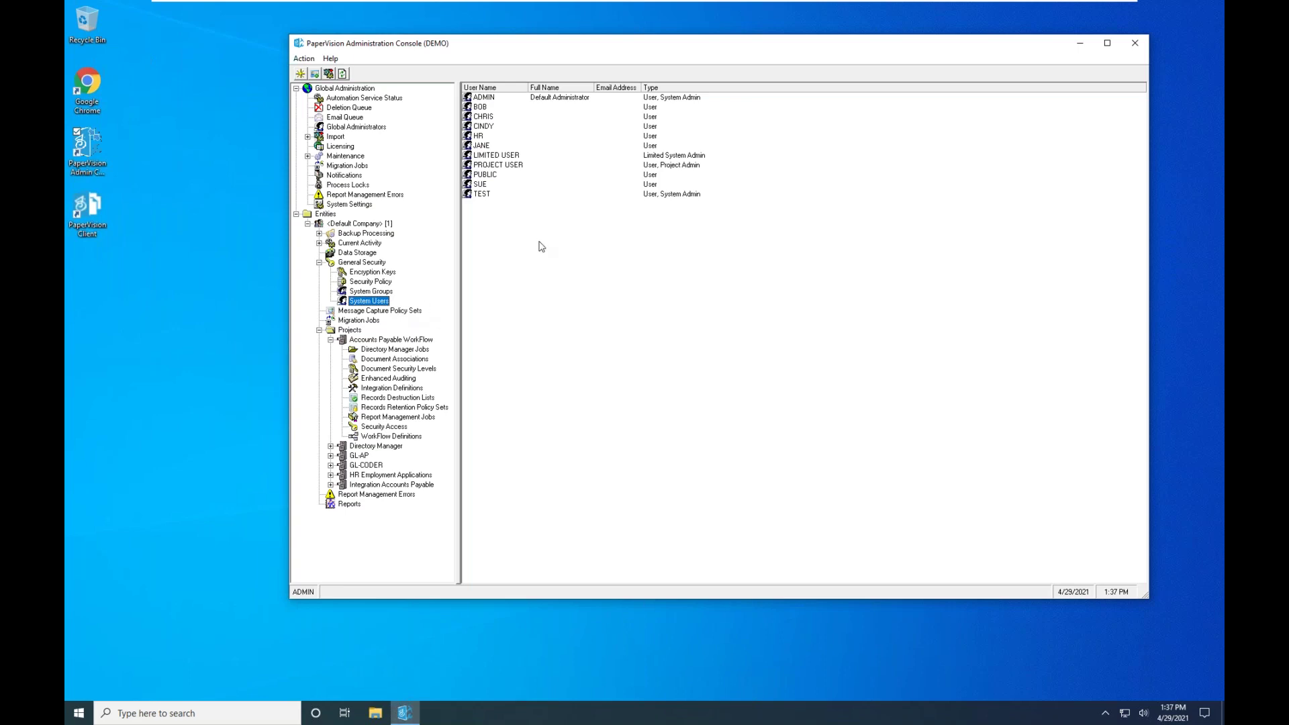
# Create system user 'MFA USER' with a blank password and no forced password change at next logon
pyautogui.rightClick(521, 258)
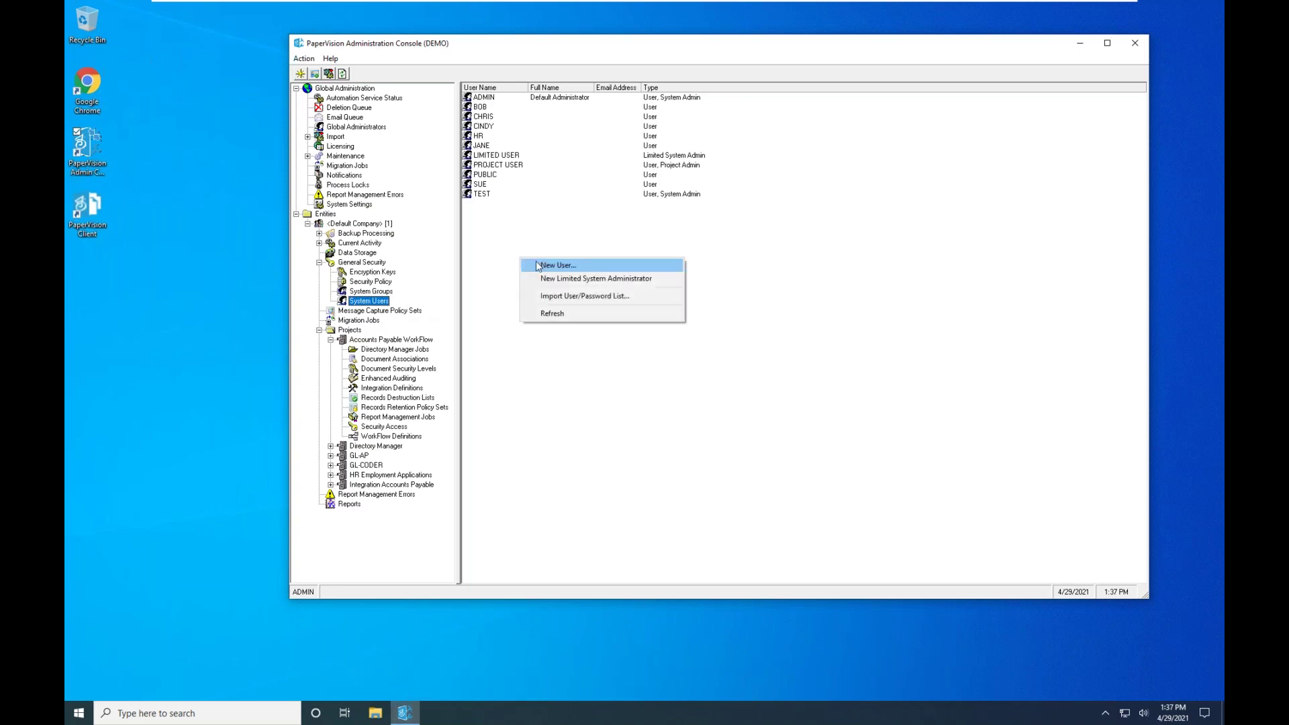
pyautogui.click(537, 266)
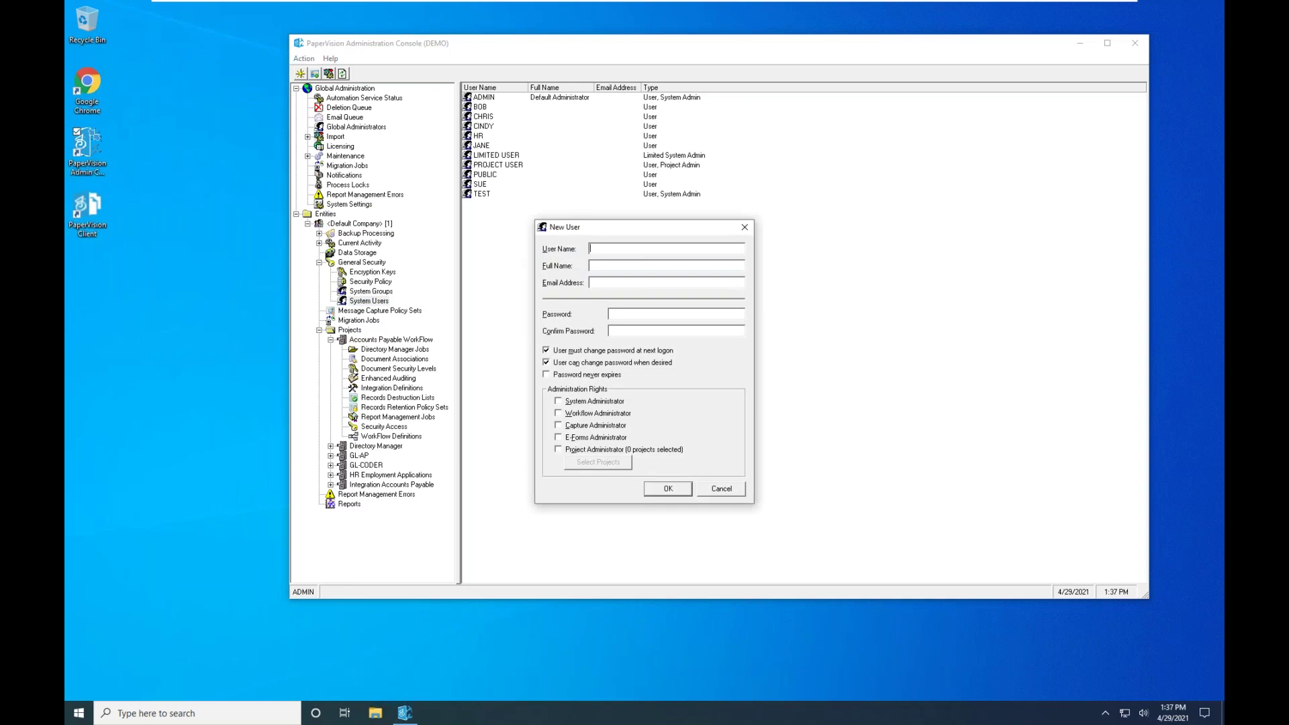
pyautogui.write('MFA User')
pyautogui.click(637, 351)
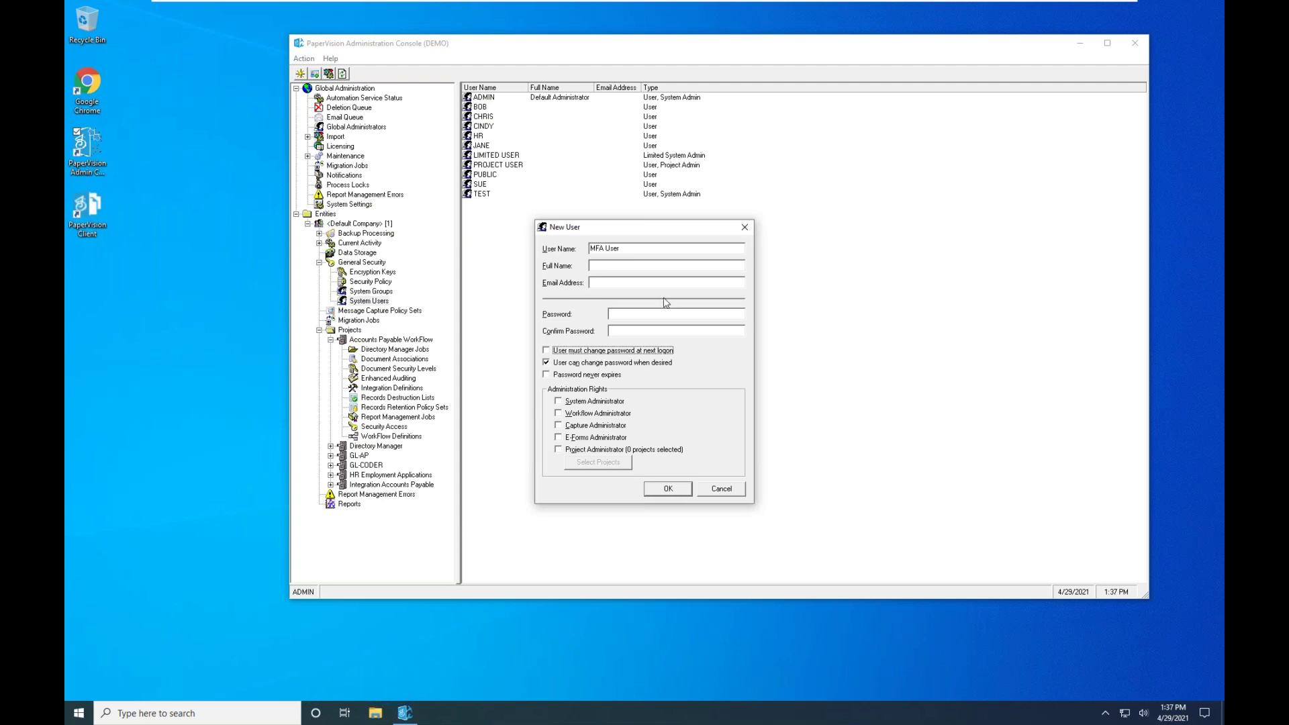
pyautogui.click(668, 490)
pyautogui.click(685, 397)
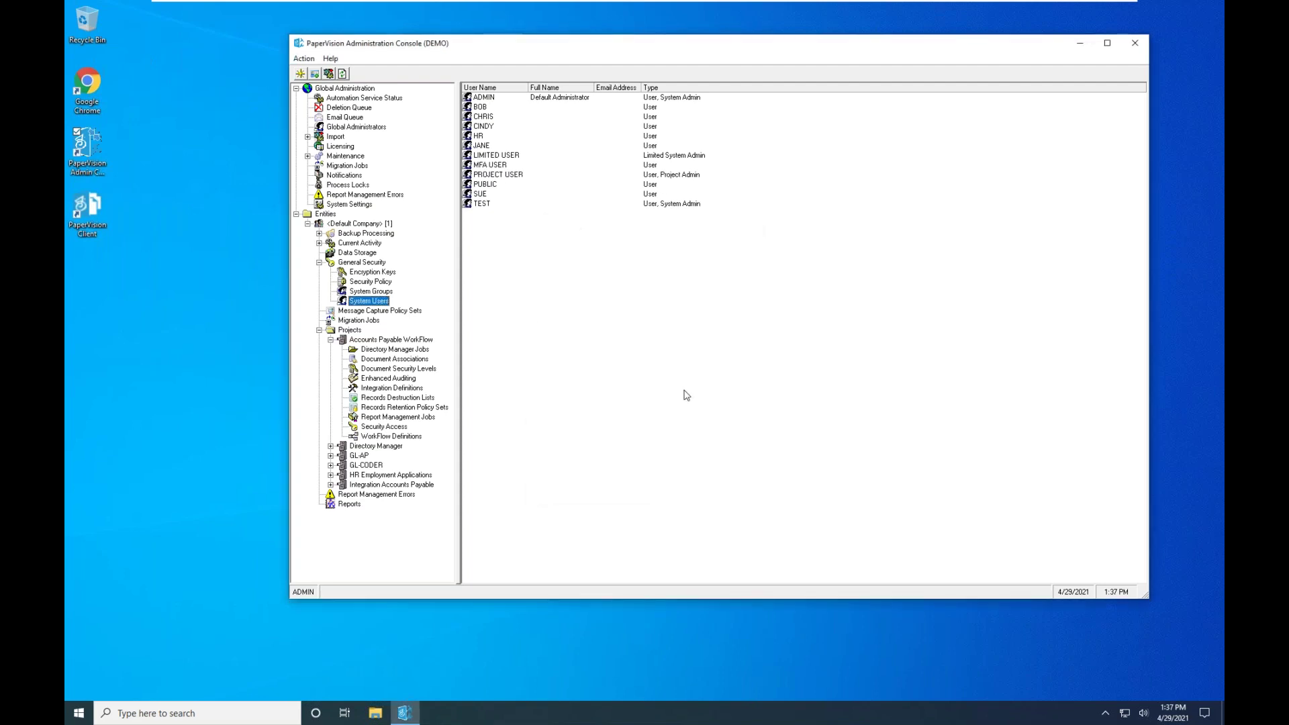
# Launch Chrome to the PaperVision login page and sign in as 'MFA User' via the multi-factor option
pyautogui.click(97, 99)
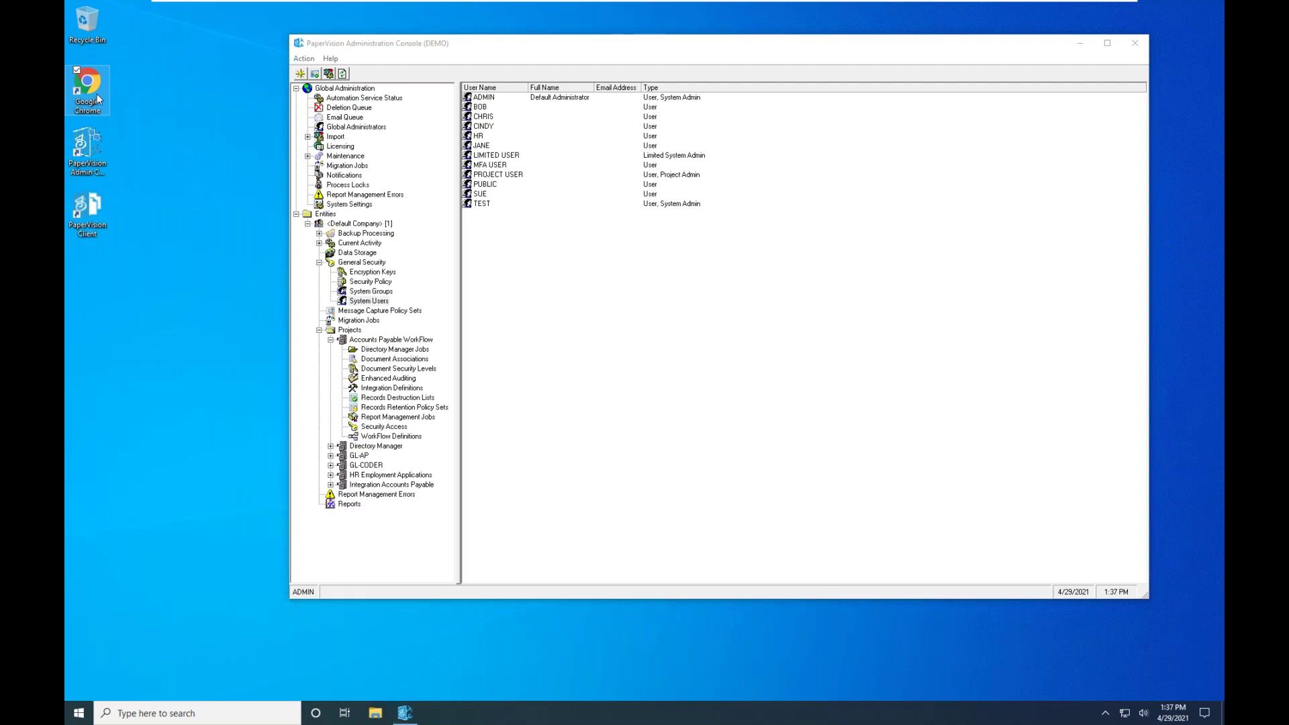
pyautogui.doubleClick(97, 100)
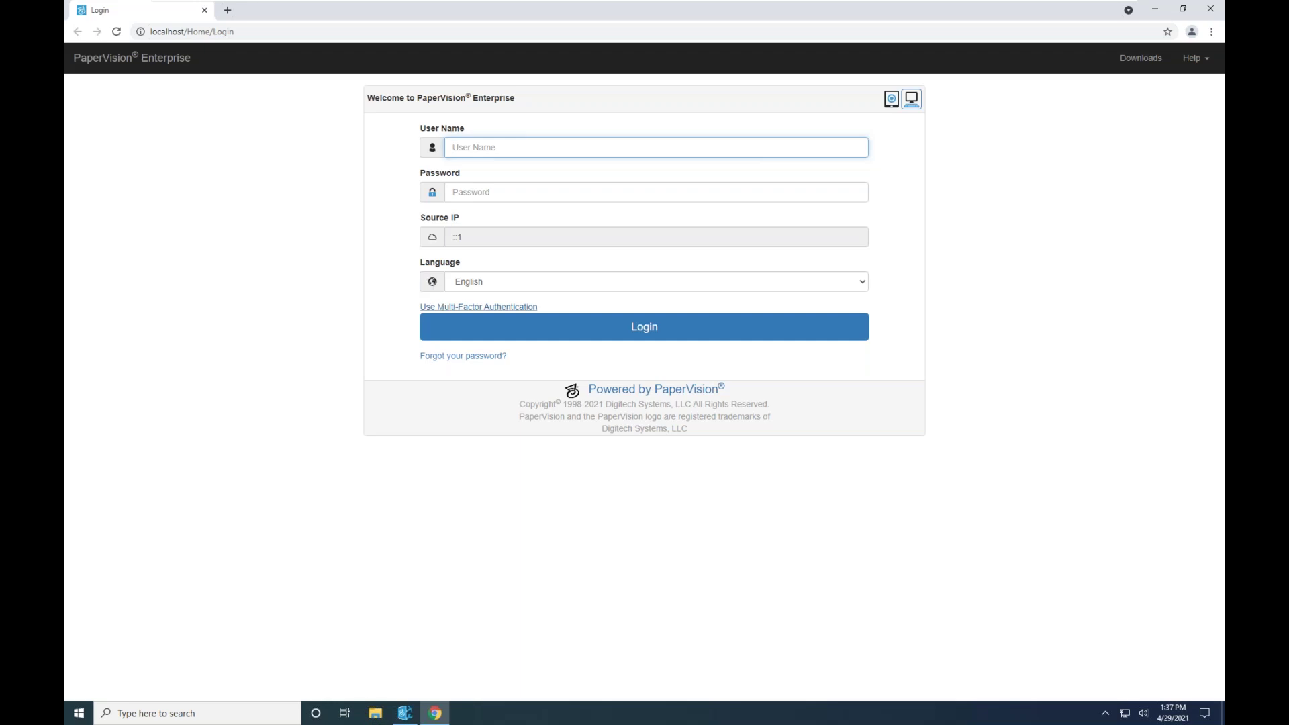
pyautogui.click(478, 307)
pyautogui.click(479, 327)
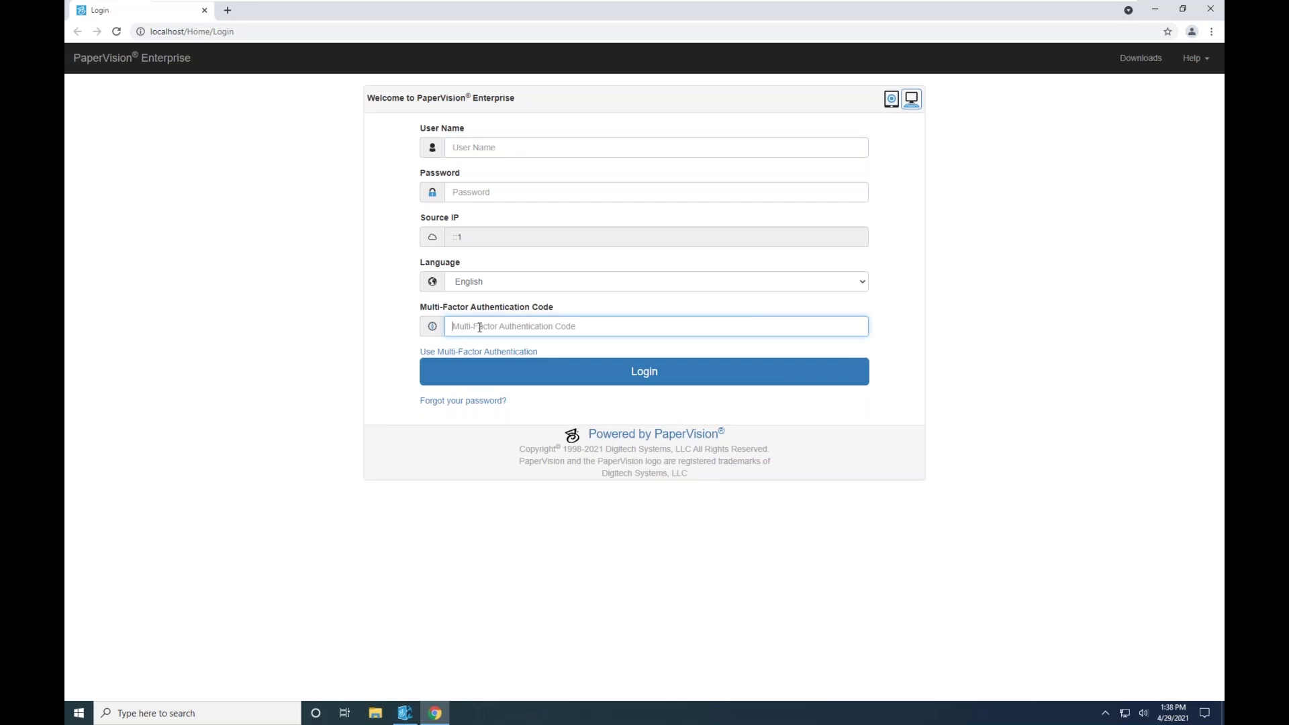
pyautogui.click(492, 149)
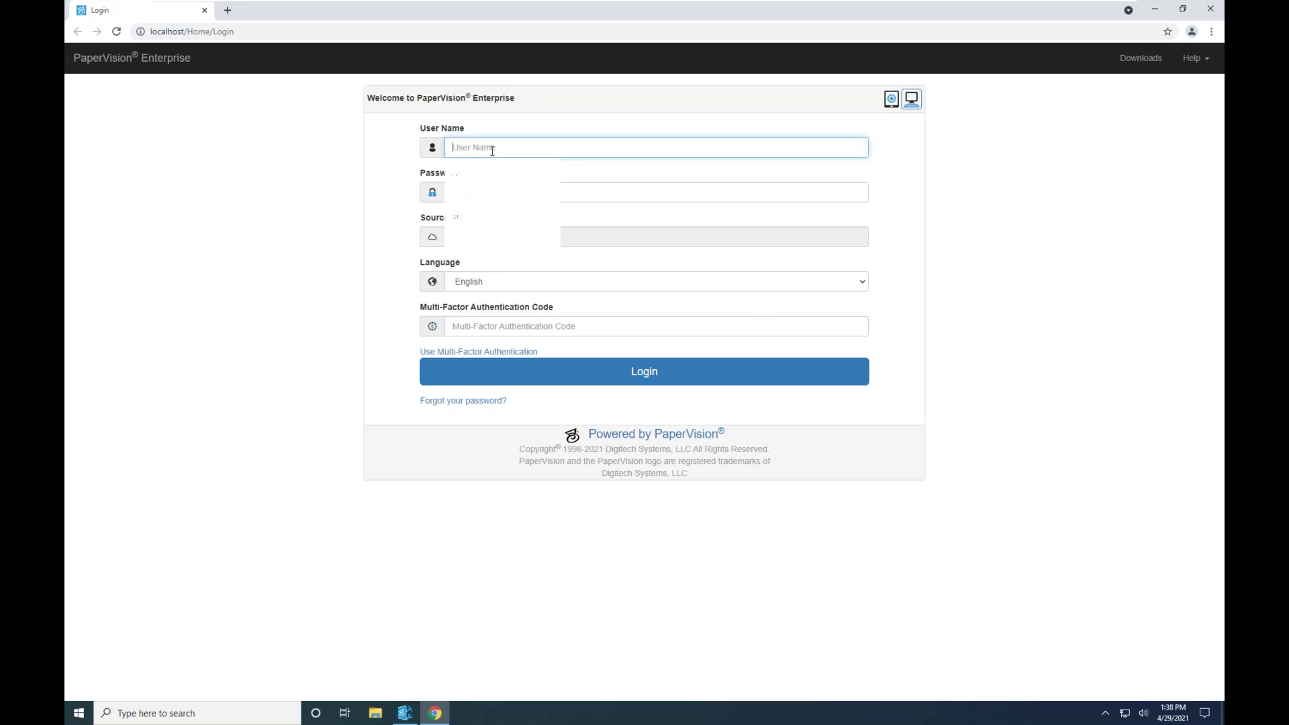
pyautogui.write('MFA U')
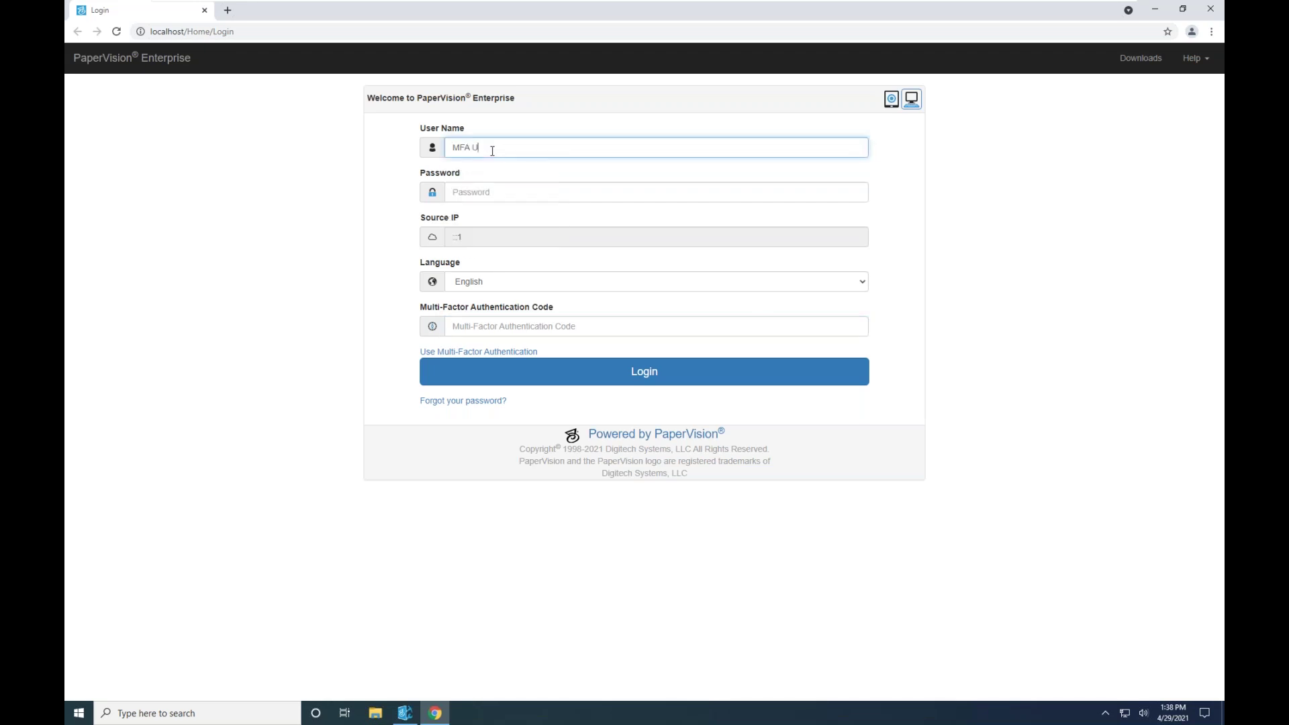
pyautogui.write('ser')
pyautogui.press('Return')
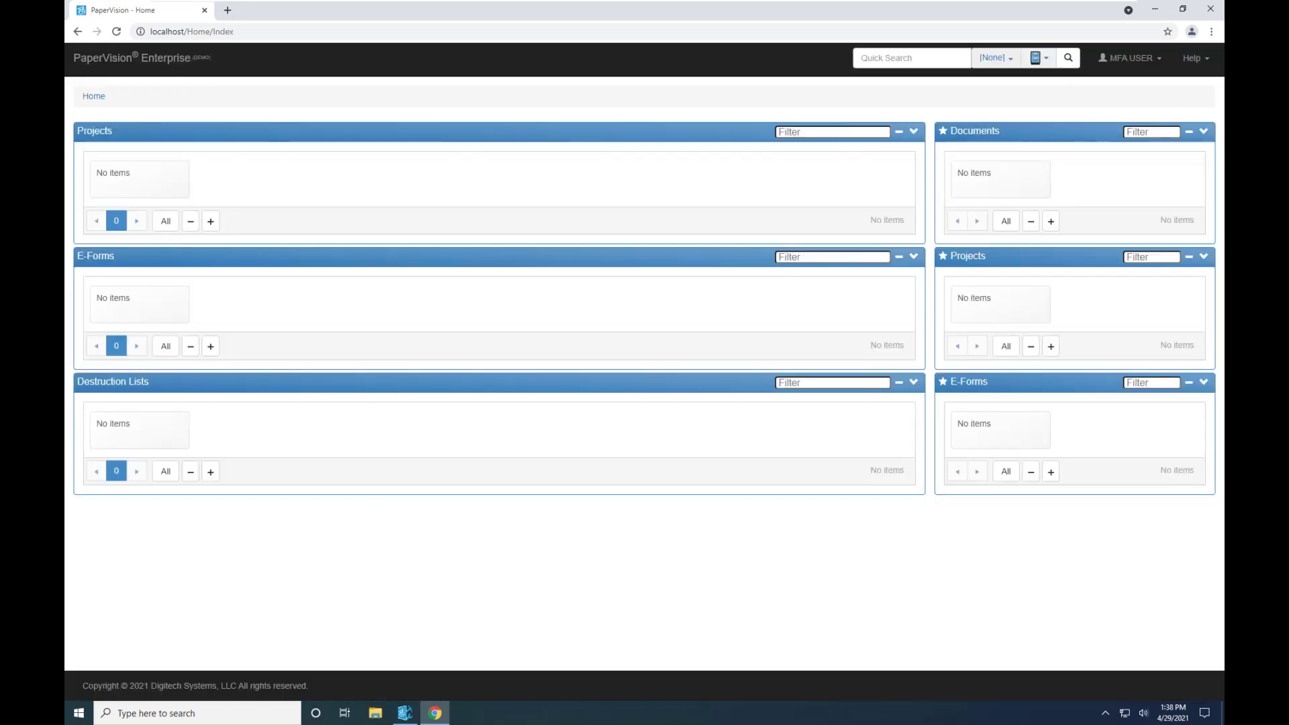
# Show the Multi-Factor Authentication (MFA) setup page in MFA USER's User Options
pyautogui.click(1160, 70)
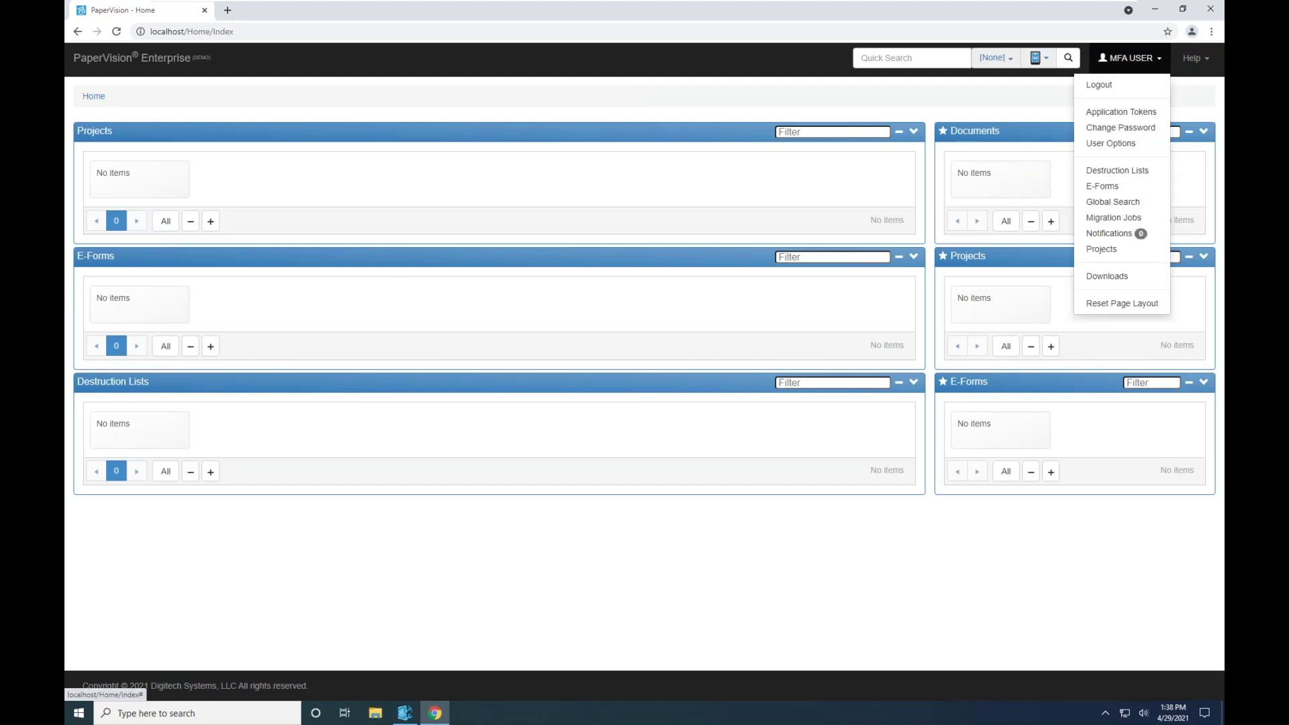
pyautogui.click(1152, 149)
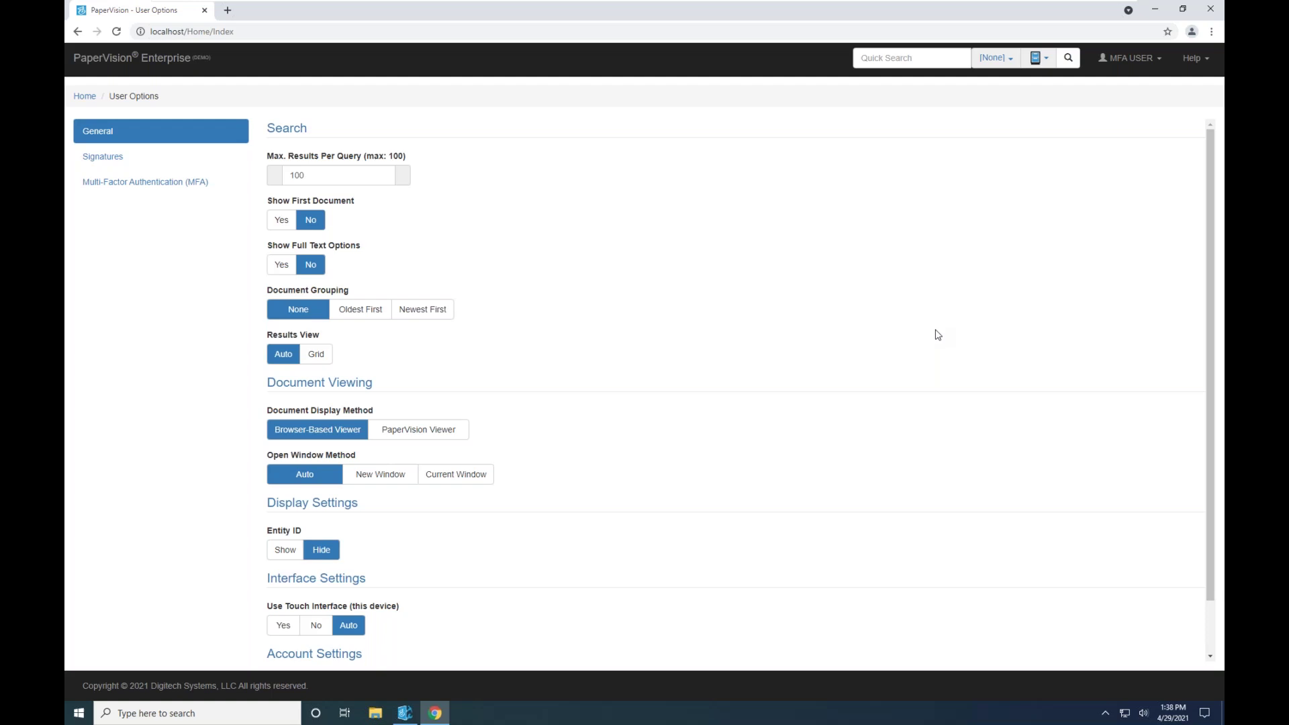
pyautogui.click(107, 194)
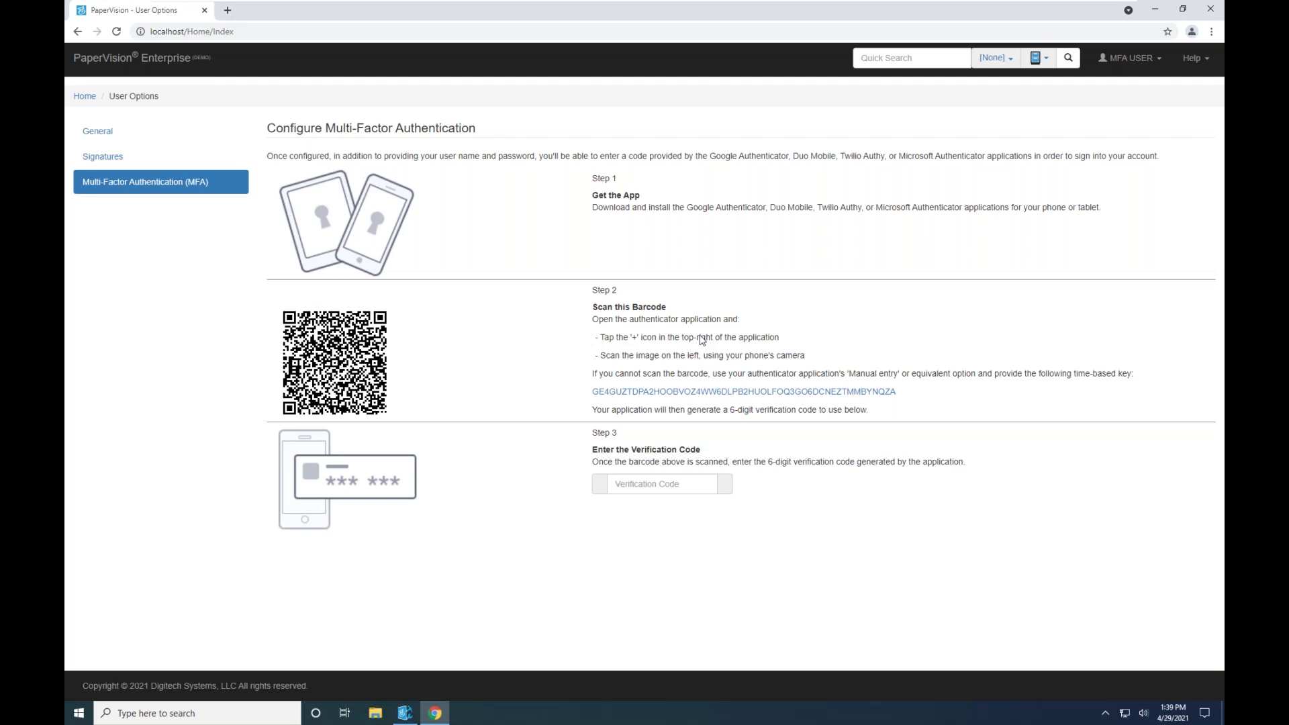
pyautogui.click(692, 483)
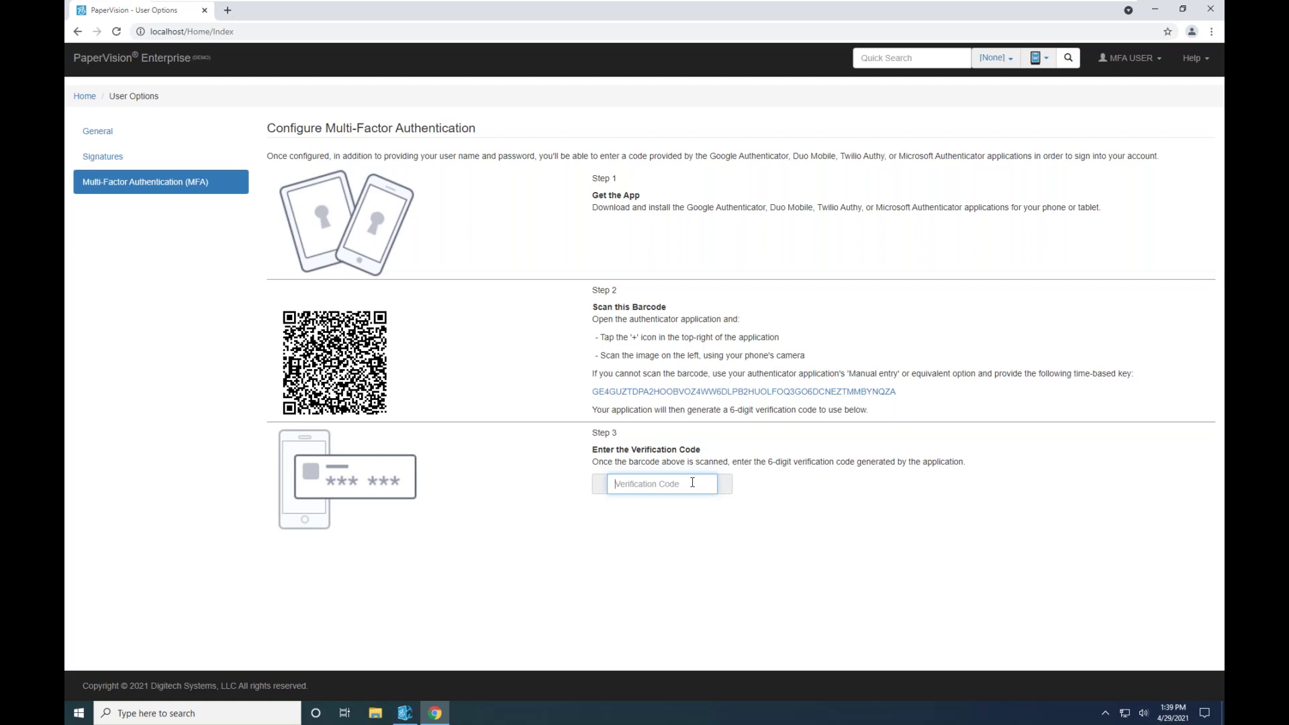
# Enter the authenticator app's verification code to finish MFA setup, then open the MFA USER menu
pyautogui.write('1')
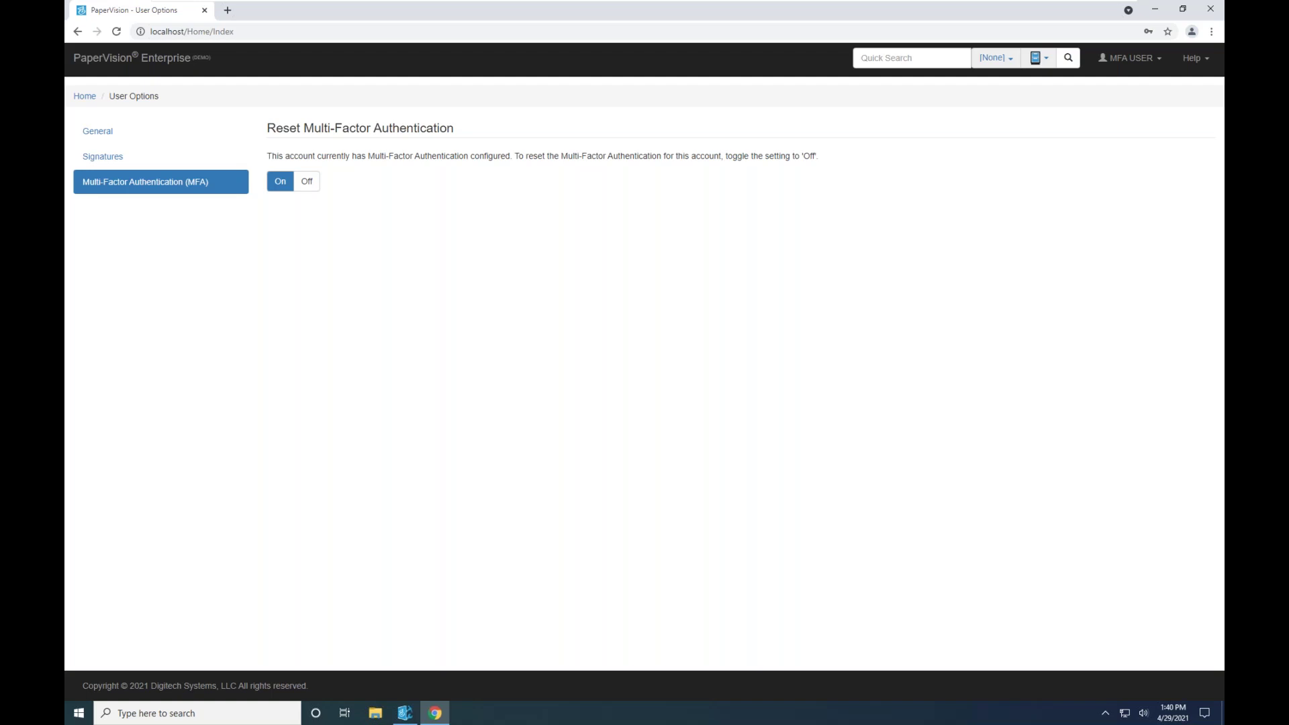
pyautogui.click(1144, 59)
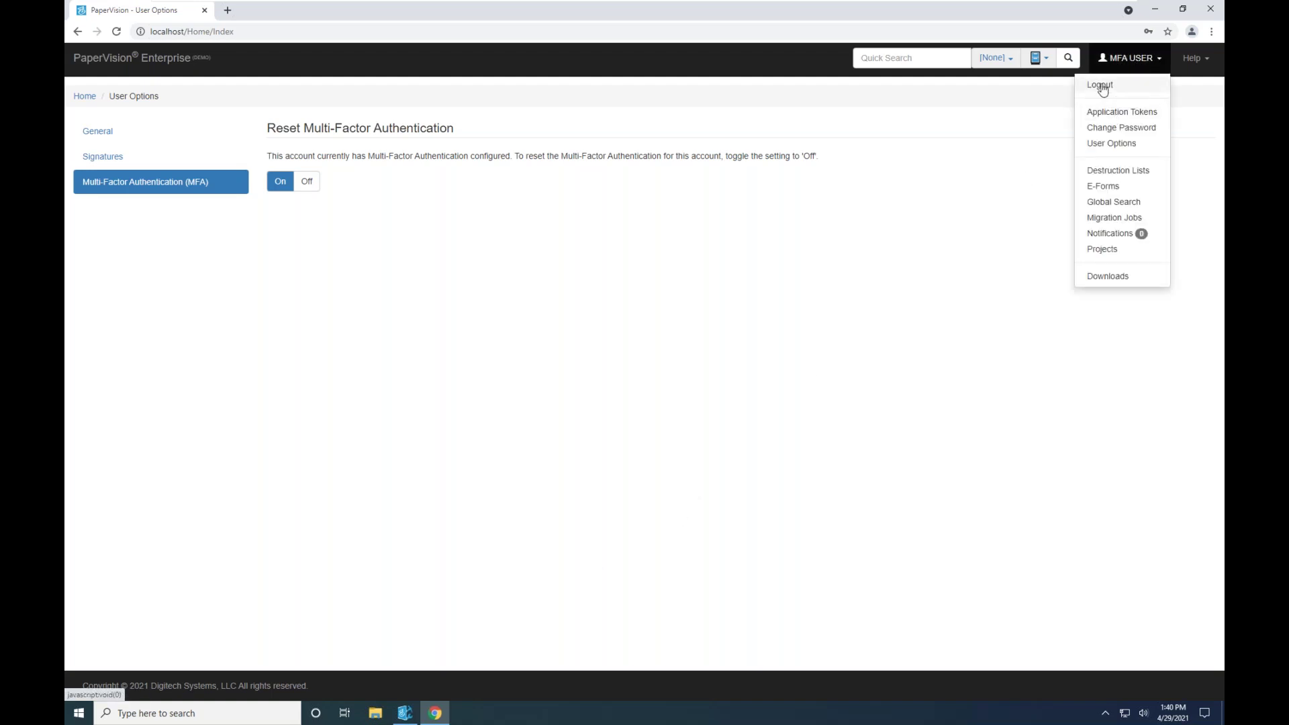
# Log out and sign back in as 'MFA User' using the multi-factor authentication code
pyautogui.click(1102, 85)
pyautogui.click(677, 401)
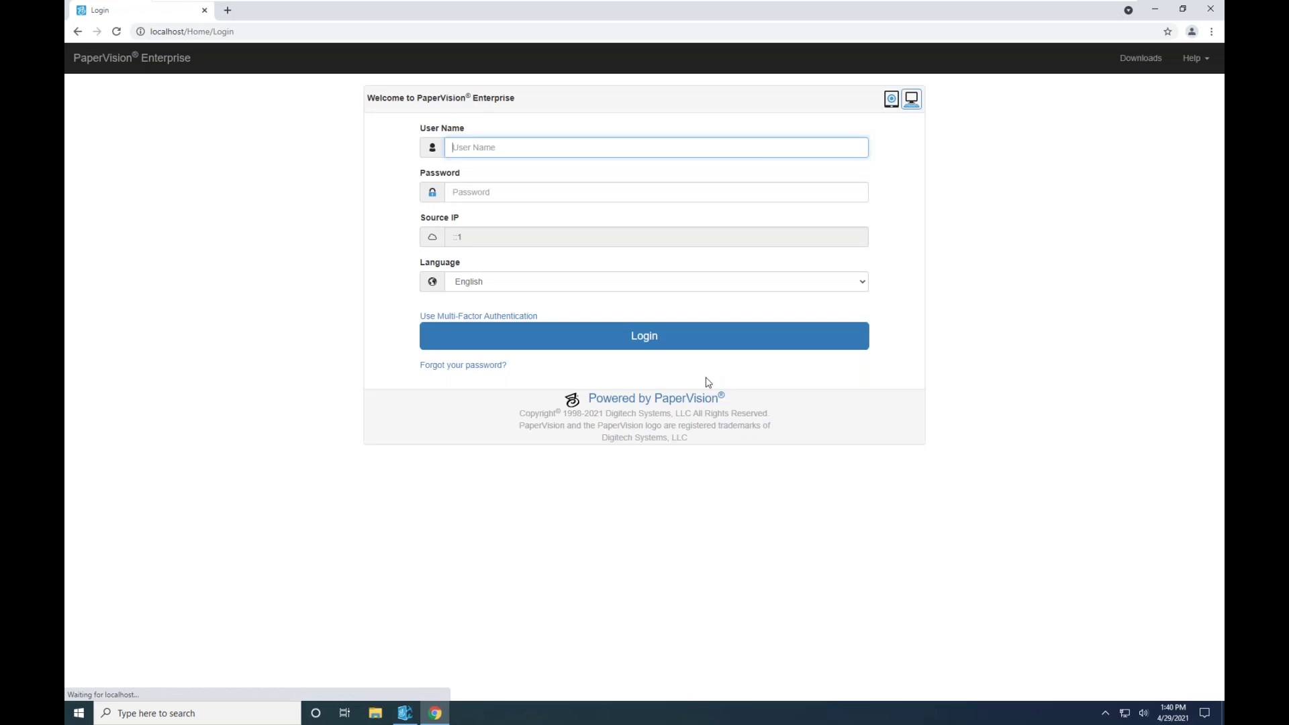
pyautogui.click(657, 152)
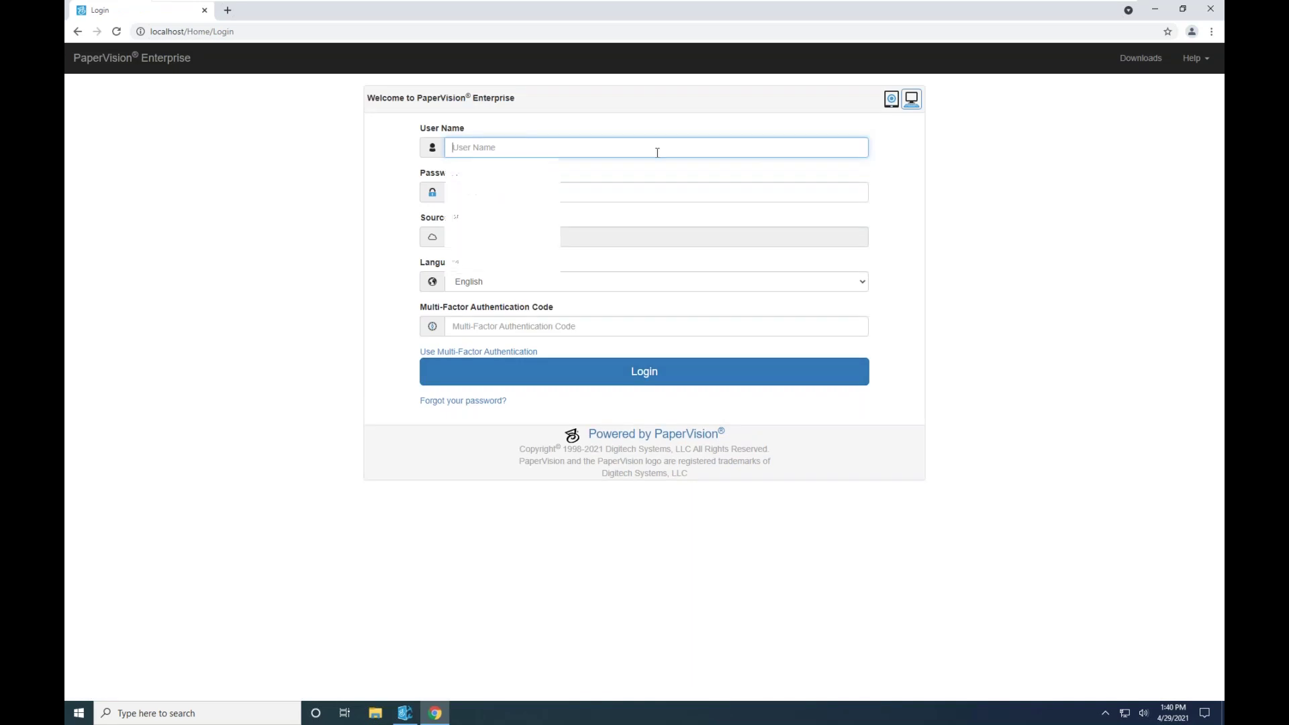
pyautogui.write('MFA User')
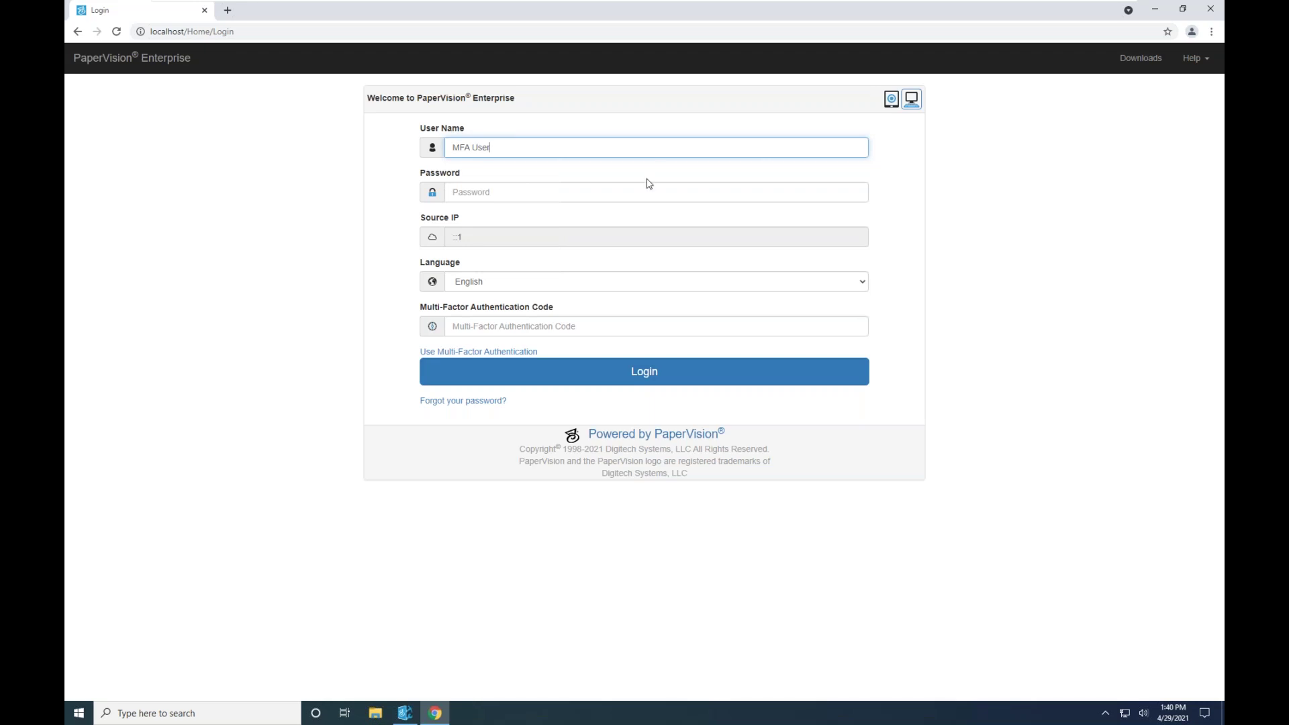
pyautogui.click(678, 384)
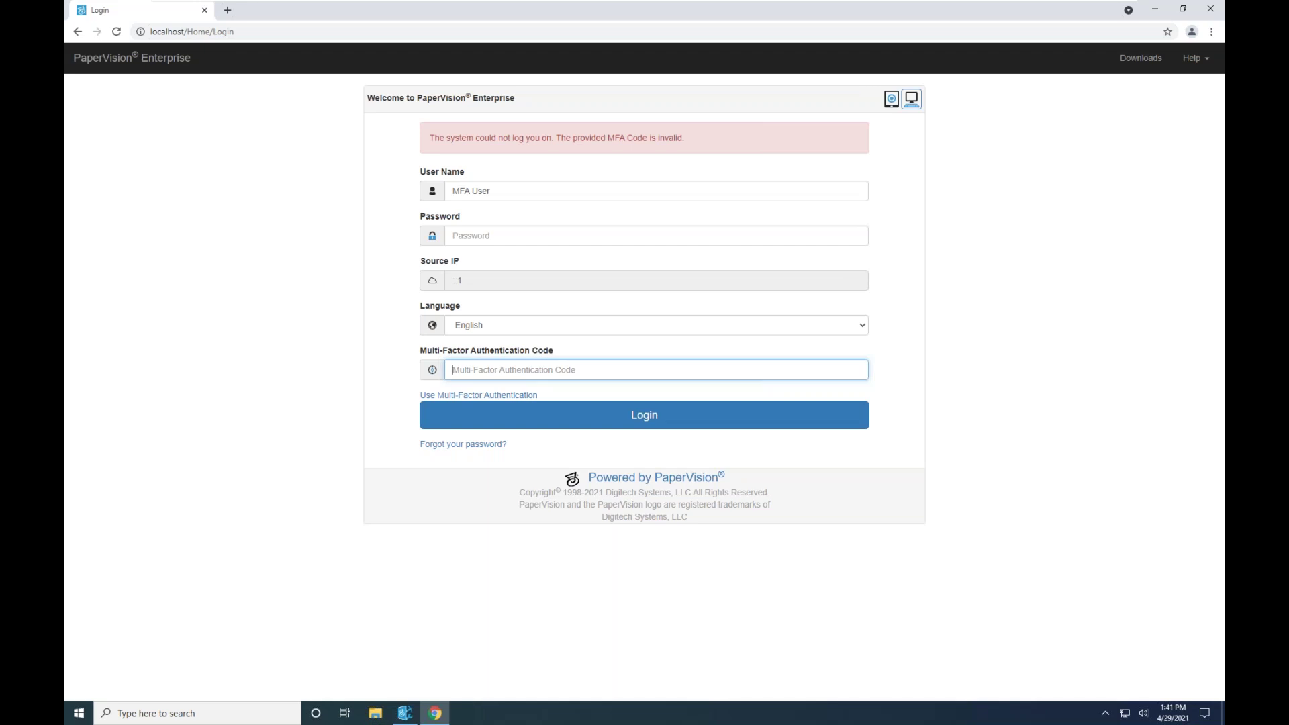
pyautogui.click(695, 403)
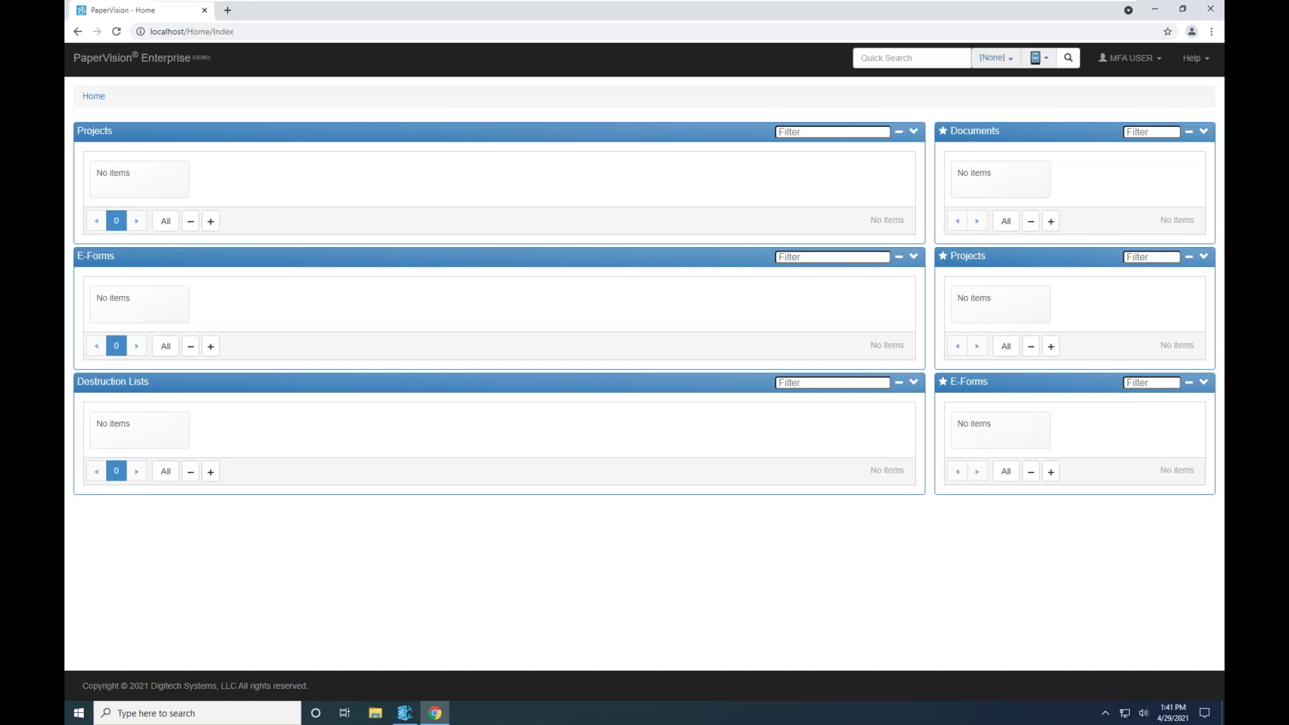
# Review the Multi-Factor Authentication section in MFA USER's User Options, then close Chrome
pyautogui.click(1150, 62)
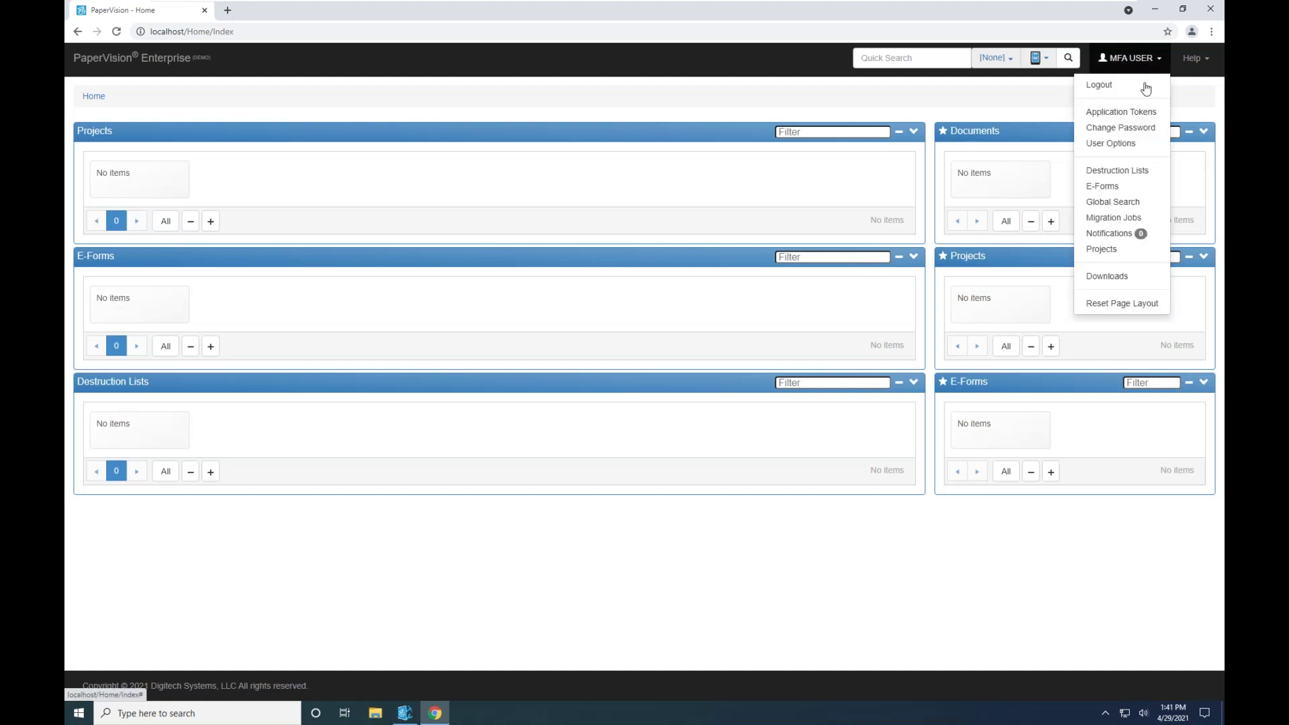
pyautogui.click(1125, 150)
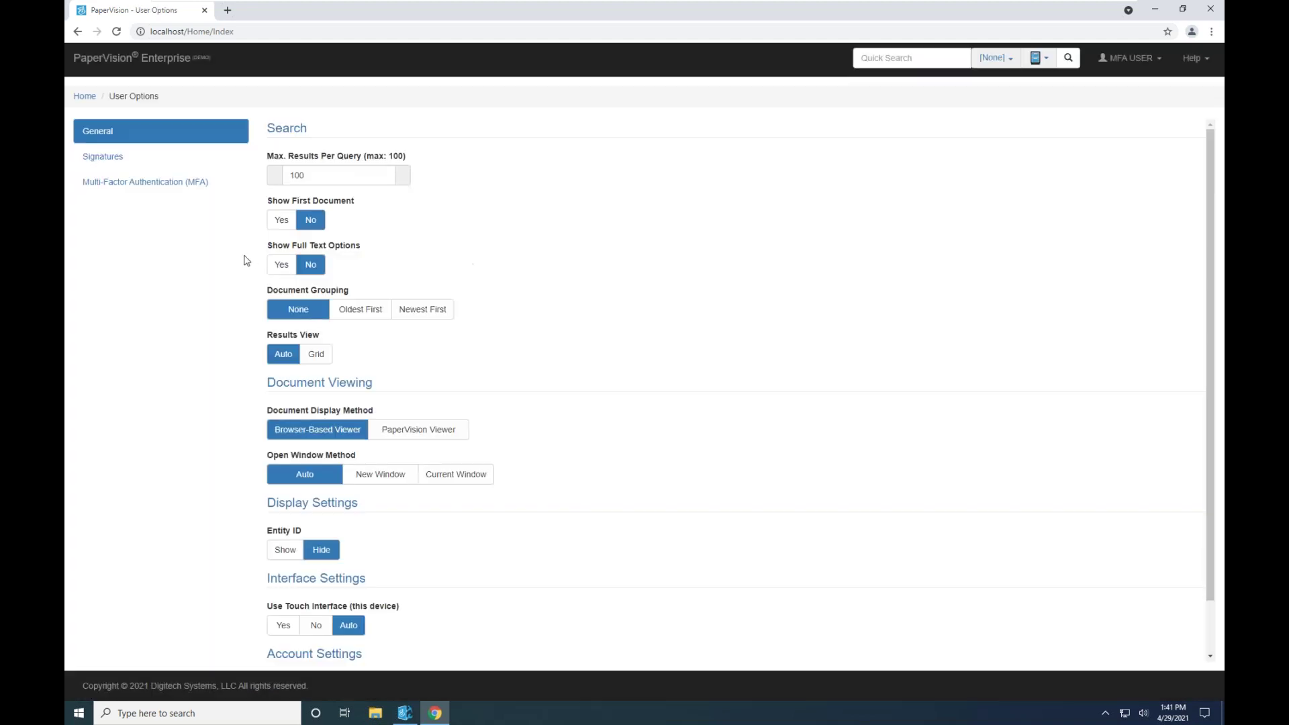
pyautogui.click(186, 193)
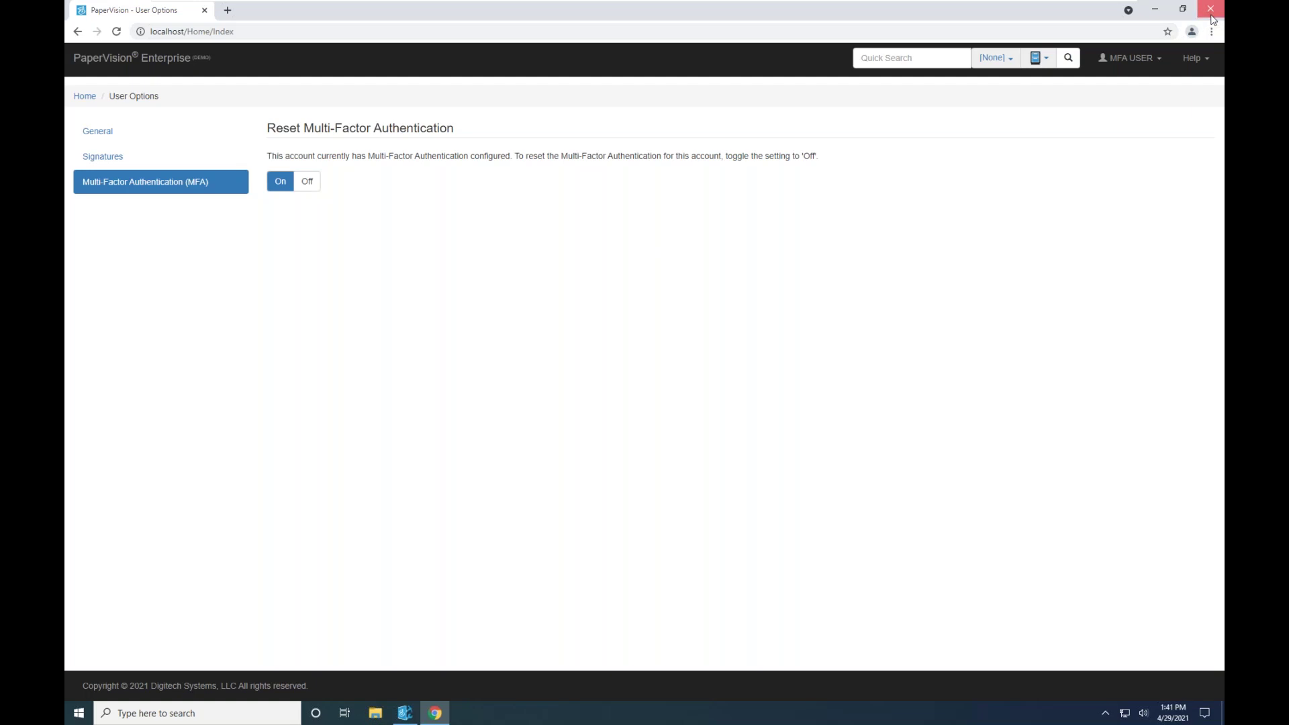
pyautogui.click(1212, 10)
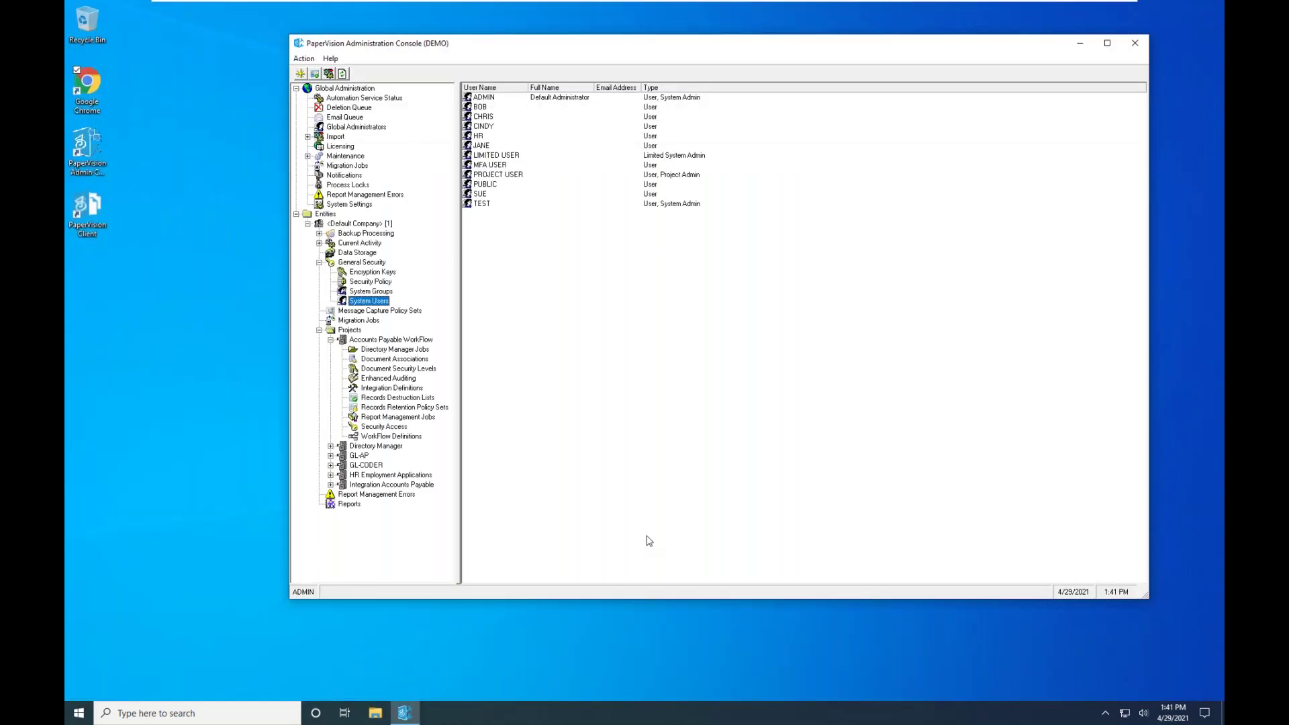
# Launch PaperVision Client and log the Default Administrator out to the login screen
pyautogui.click(81, 236)
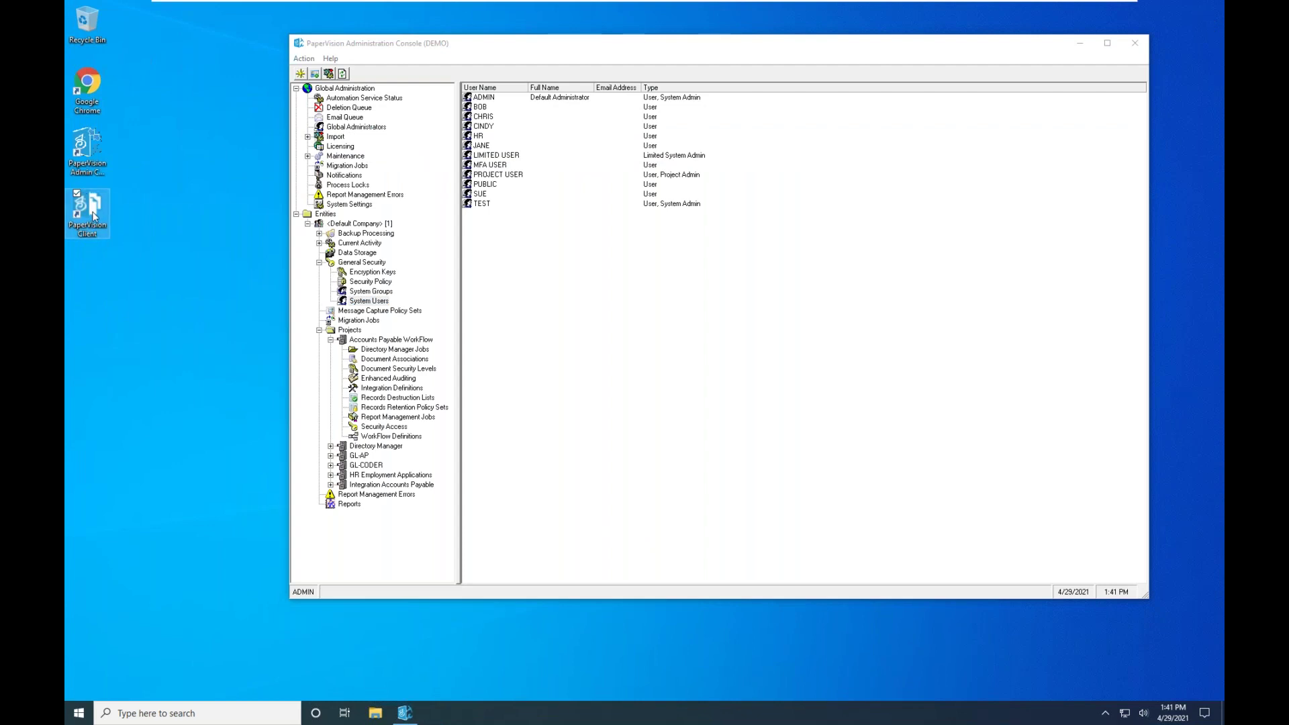
pyautogui.doubleClick(93, 214)
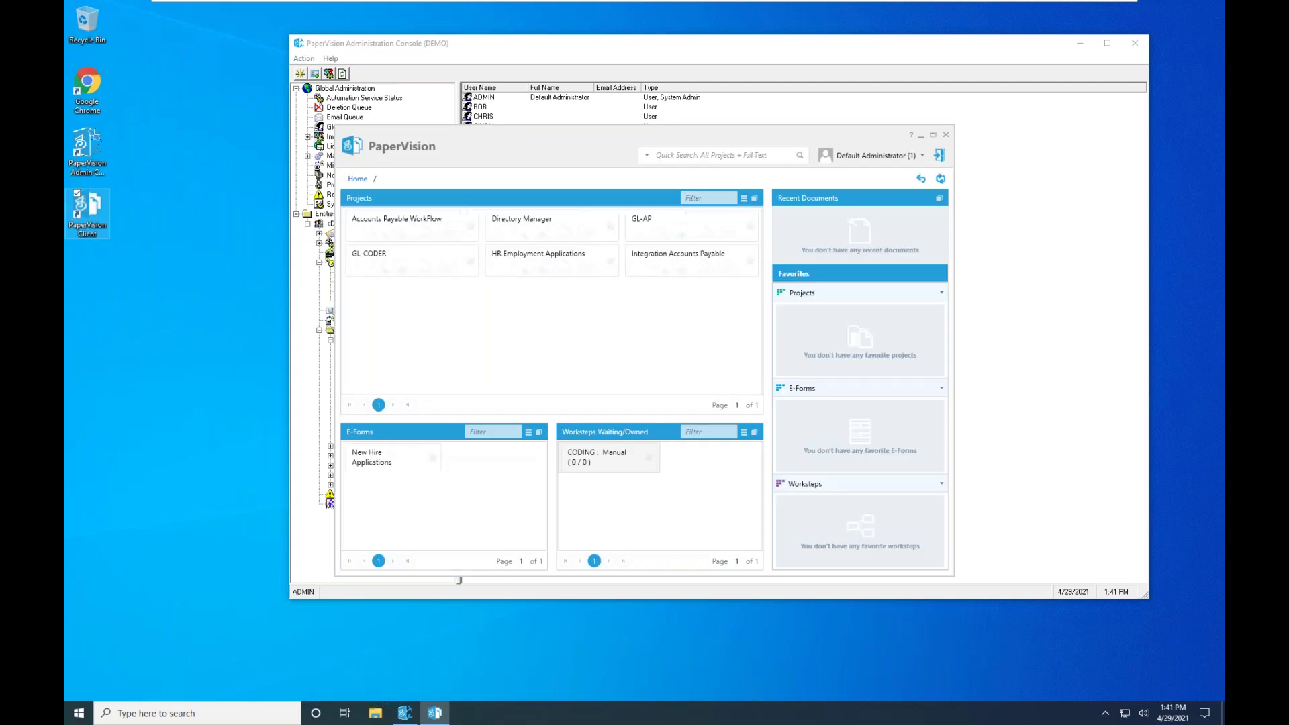
pyautogui.click(918, 160)
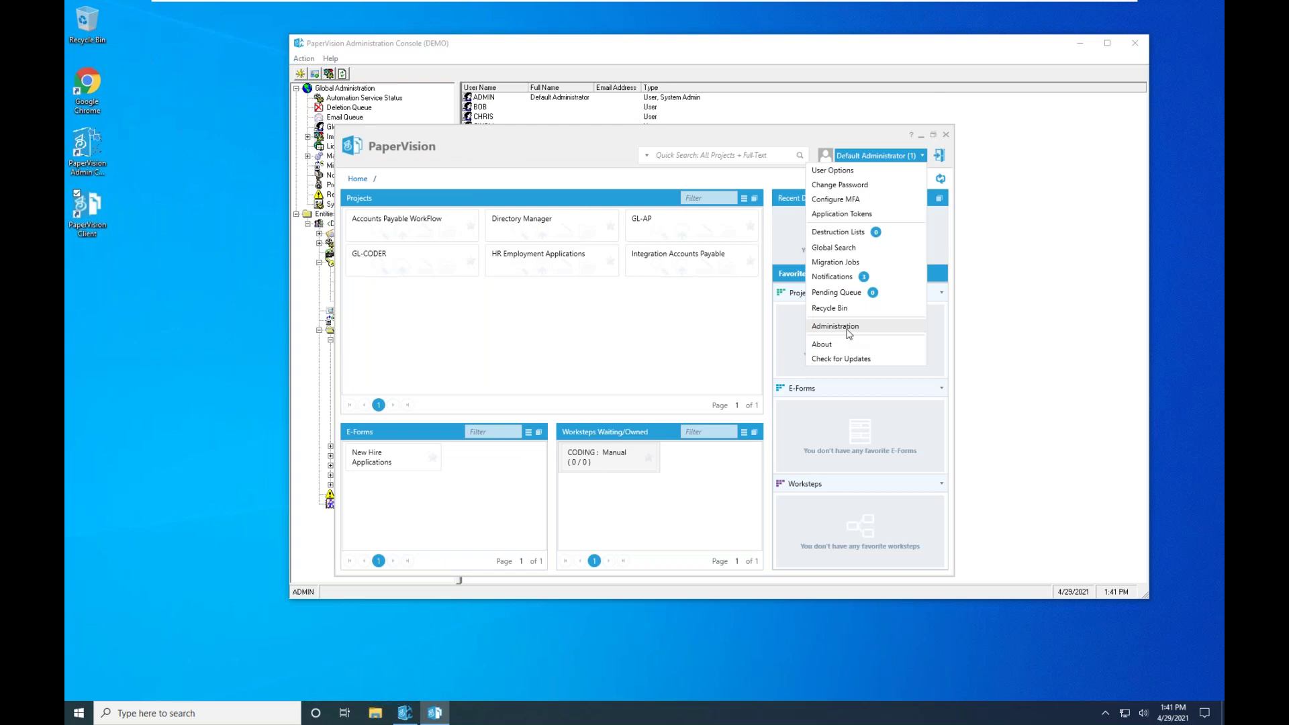
pyautogui.click(939, 155)
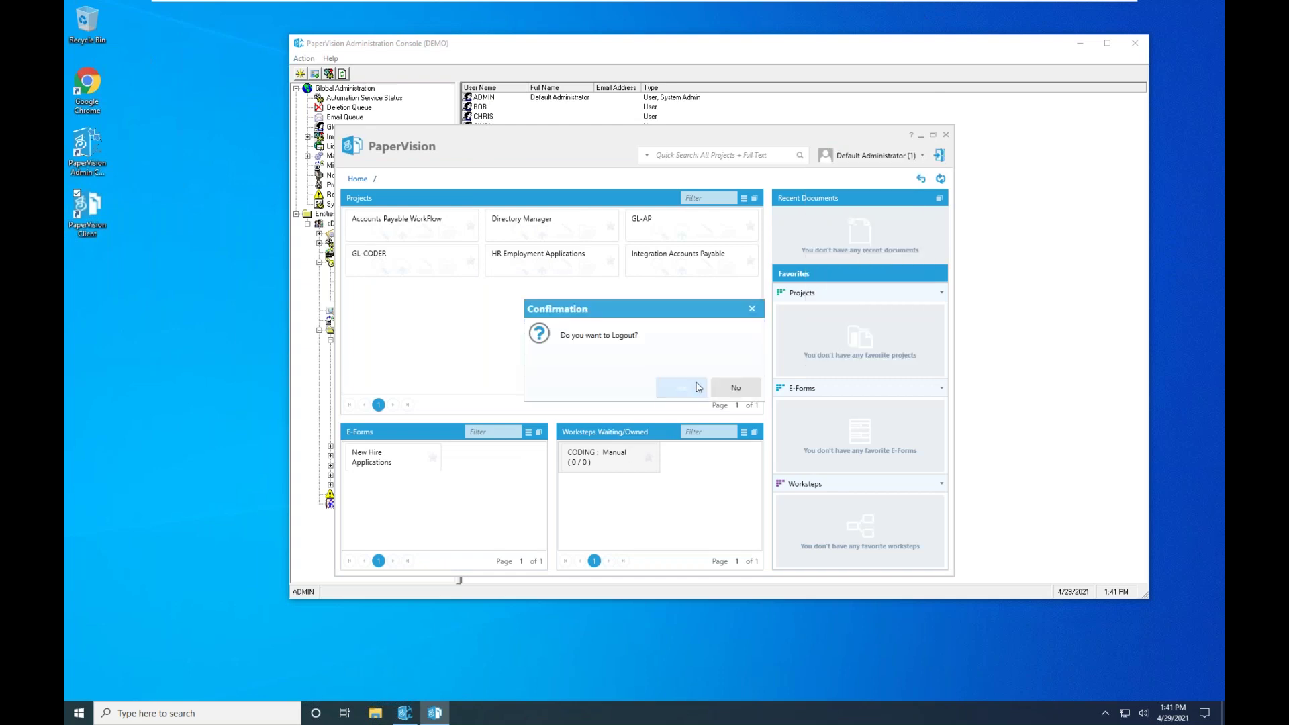
pyautogui.click(698, 388)
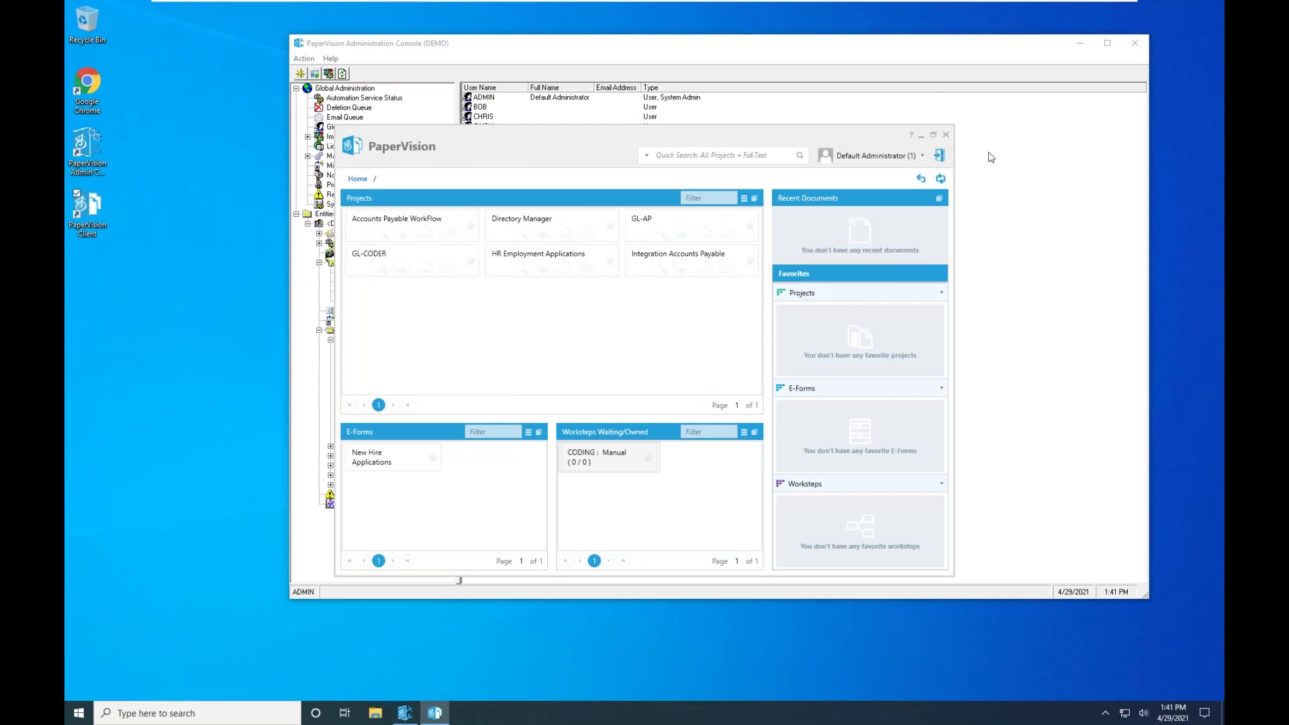
pyautogui.click(946, 136)
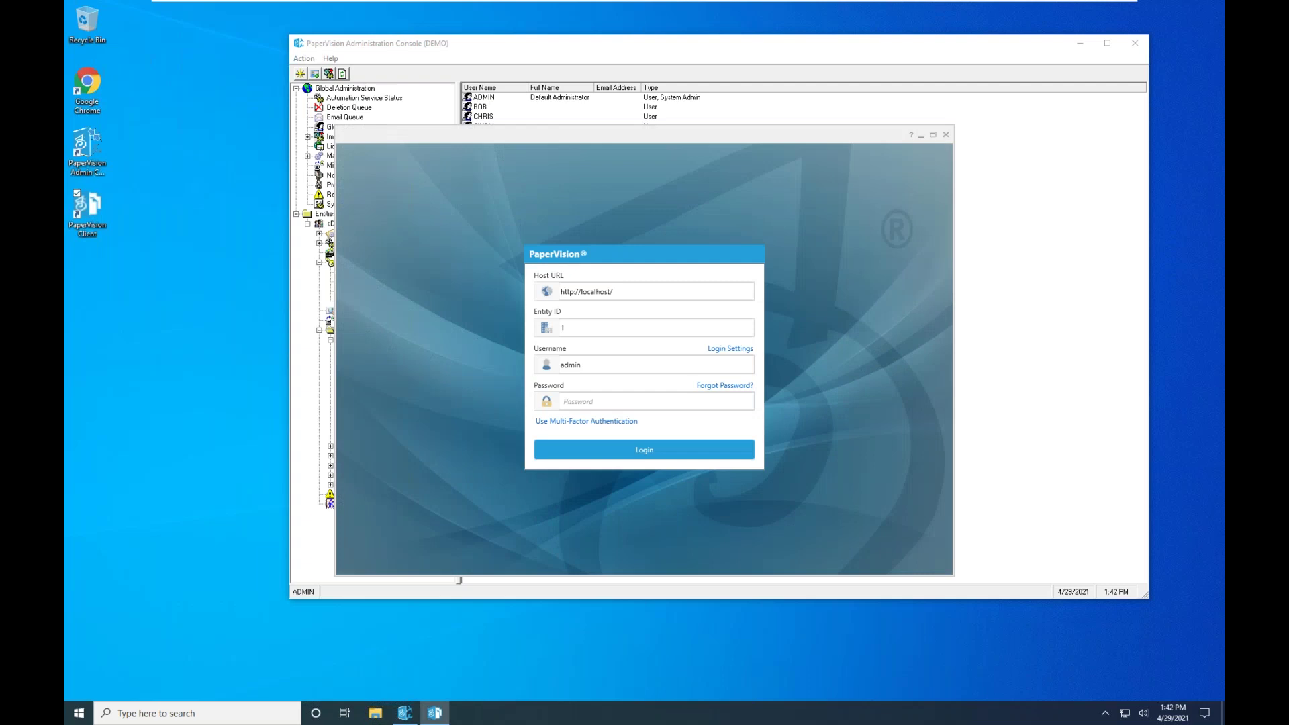
# Log in to PaperVision Client as 'MFA User' with an MFA code
pyautogui.click(593, 363)
pyautogui.write('MFA User')
pyautogui.click(612, 456)
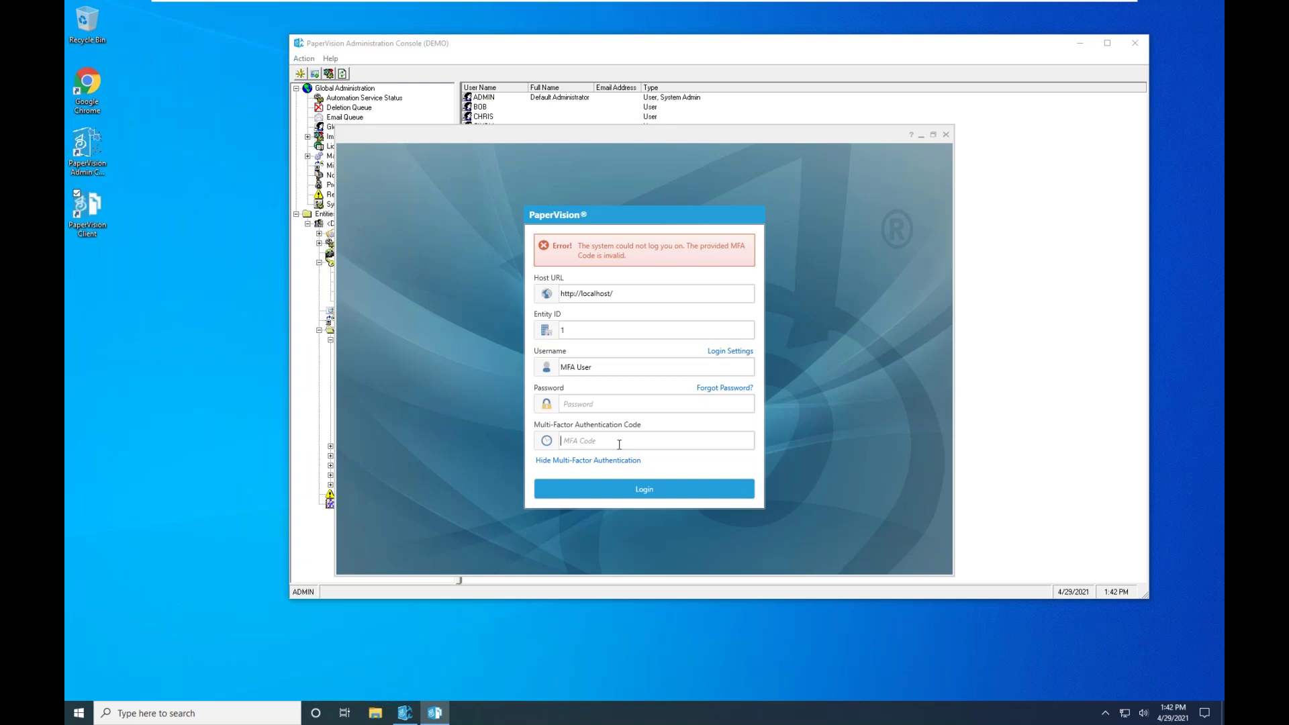
pyautogui.click(640, 497)
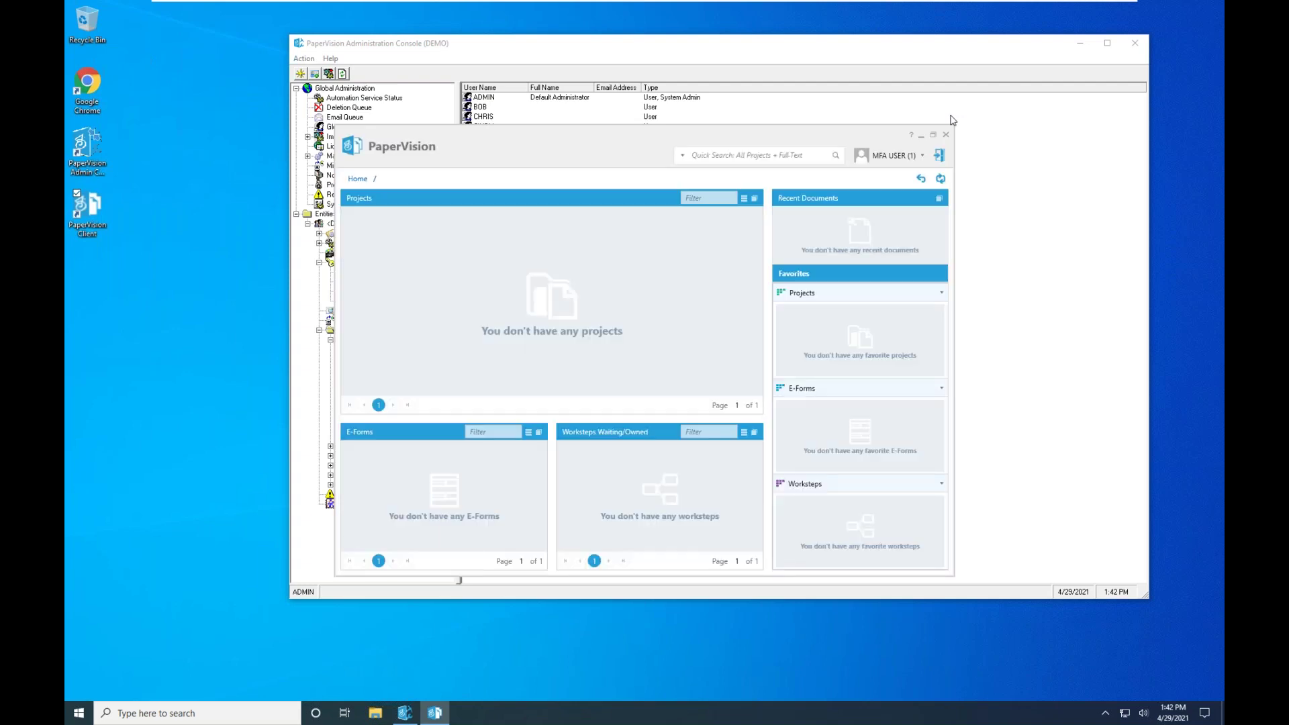
# Log the MFA user out of PaperVision Client and close its window
pyautogui.click(942, 157)
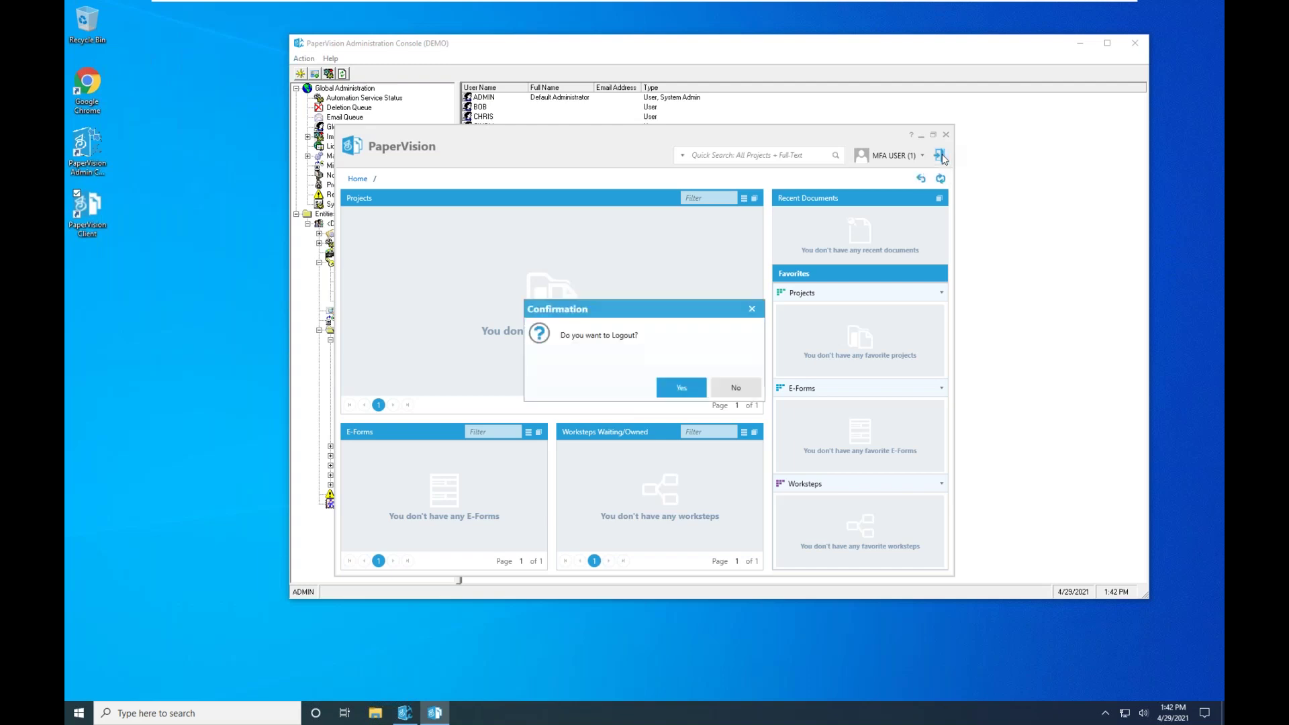
pyautogui.click(689, 390)
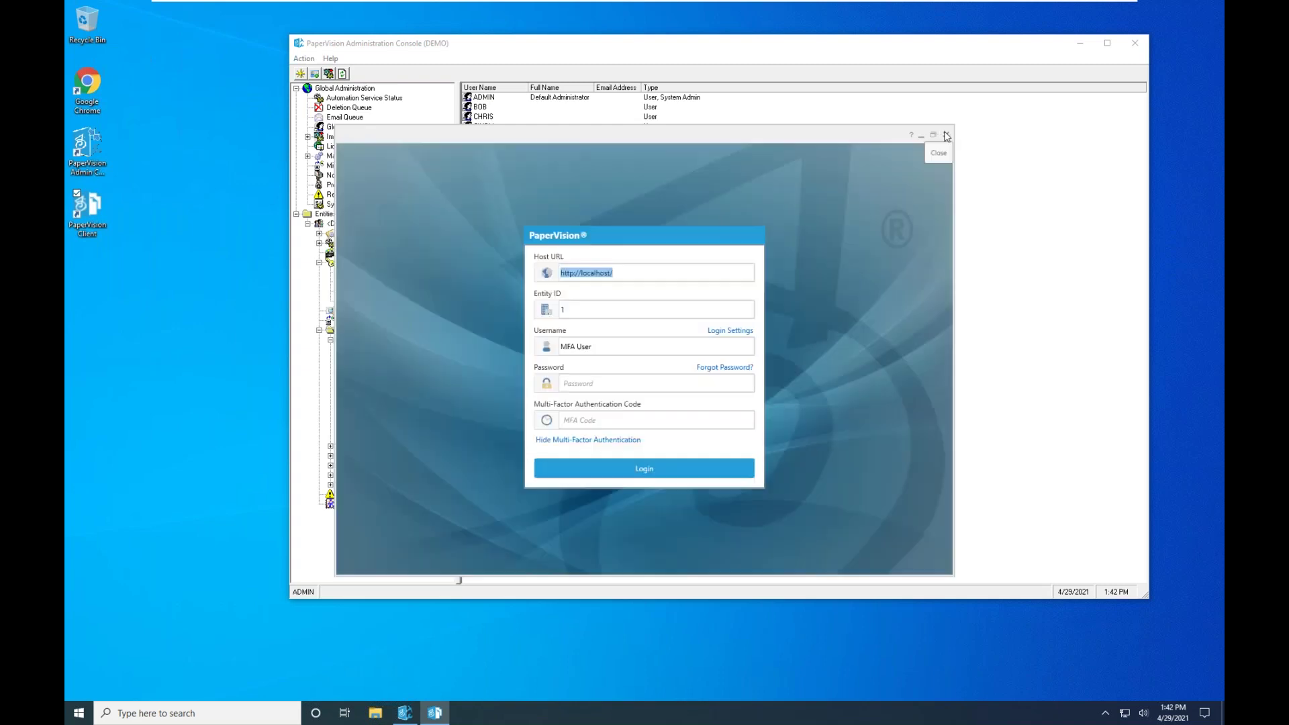
pyautogui.click(947, 136)
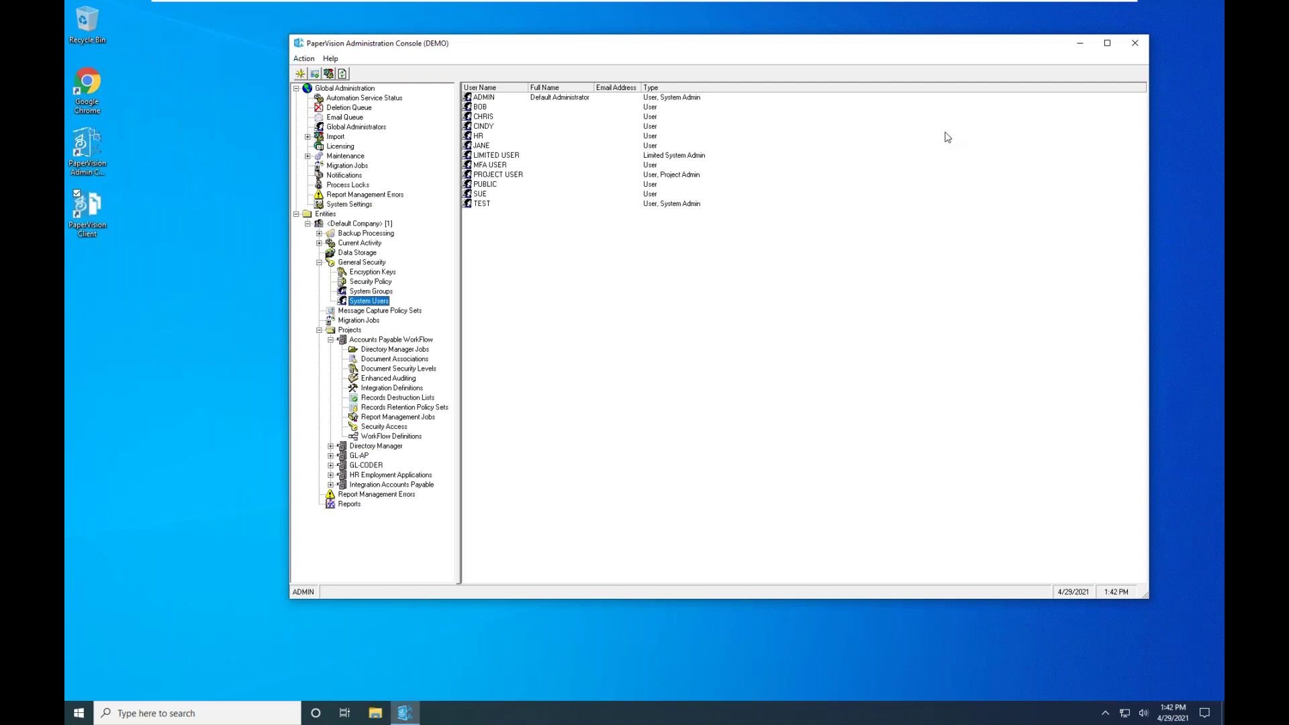
# Launch Word 2013 from Windows search and create a blank document
pyautogui.click(195, 712)
pyautogui.write('word')
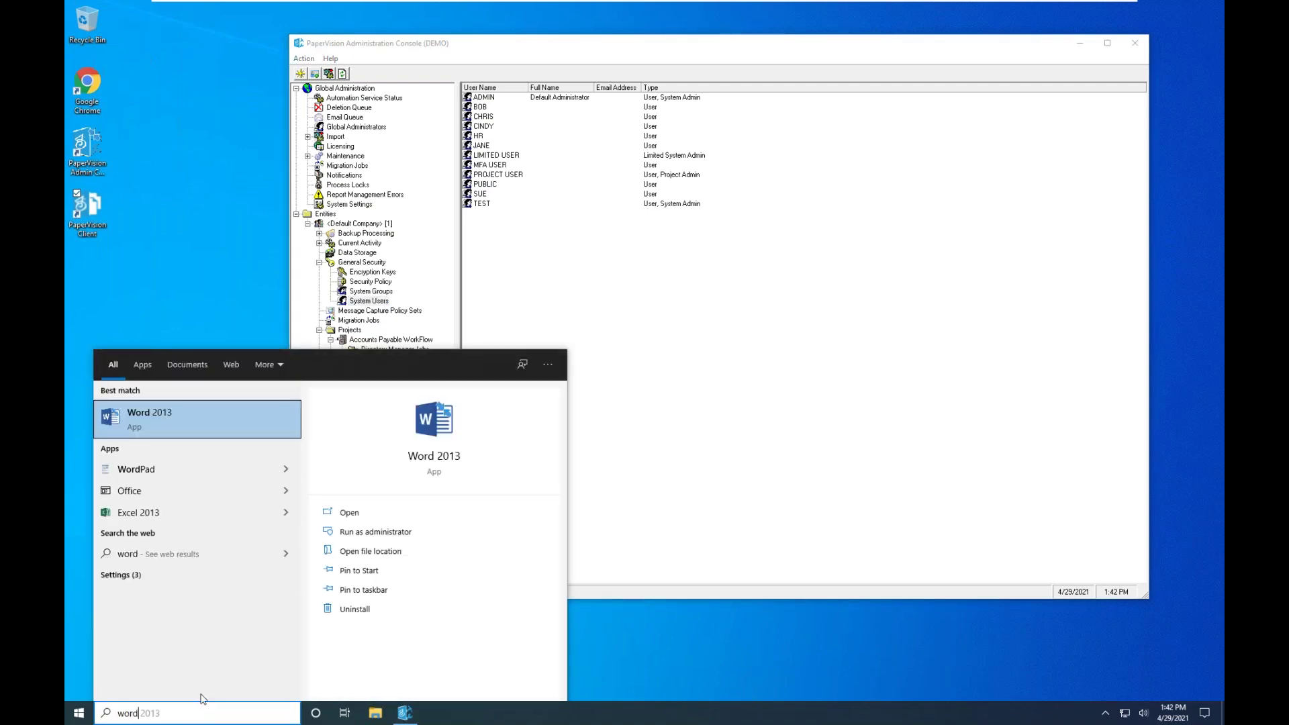
pyautogui.press('Return')
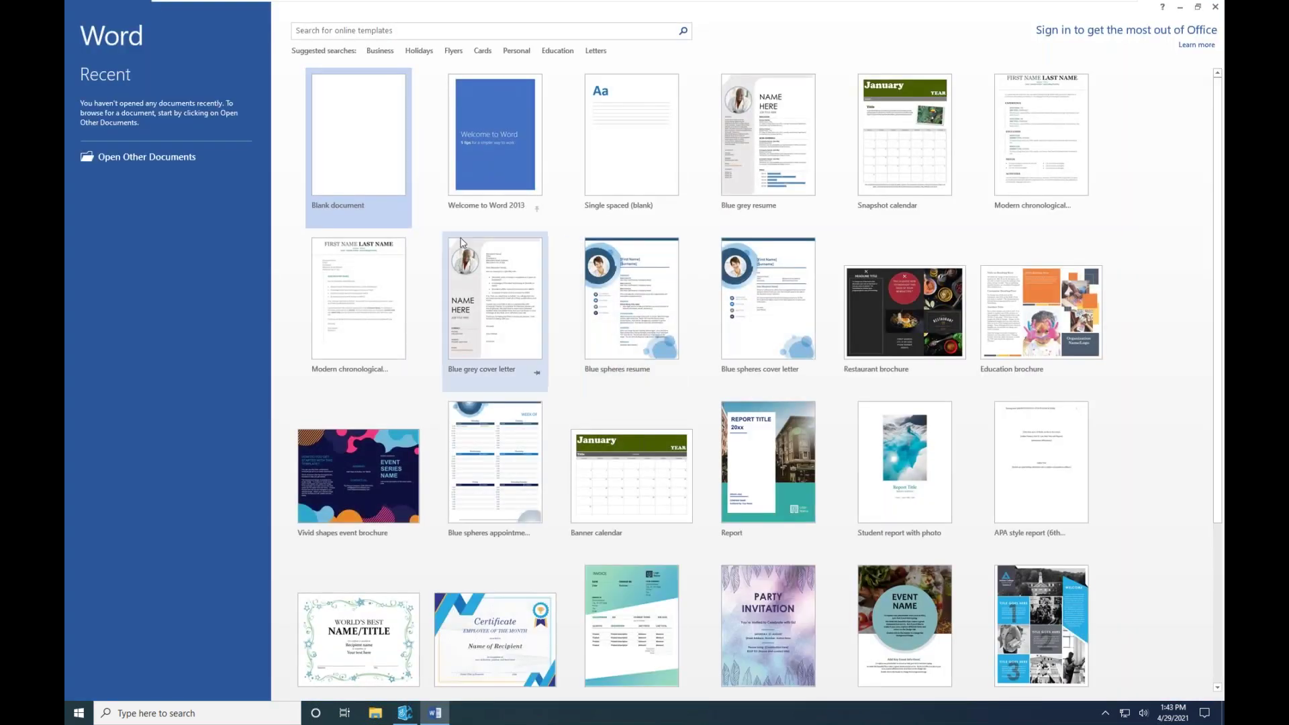
pyautogui.click(375, 152)
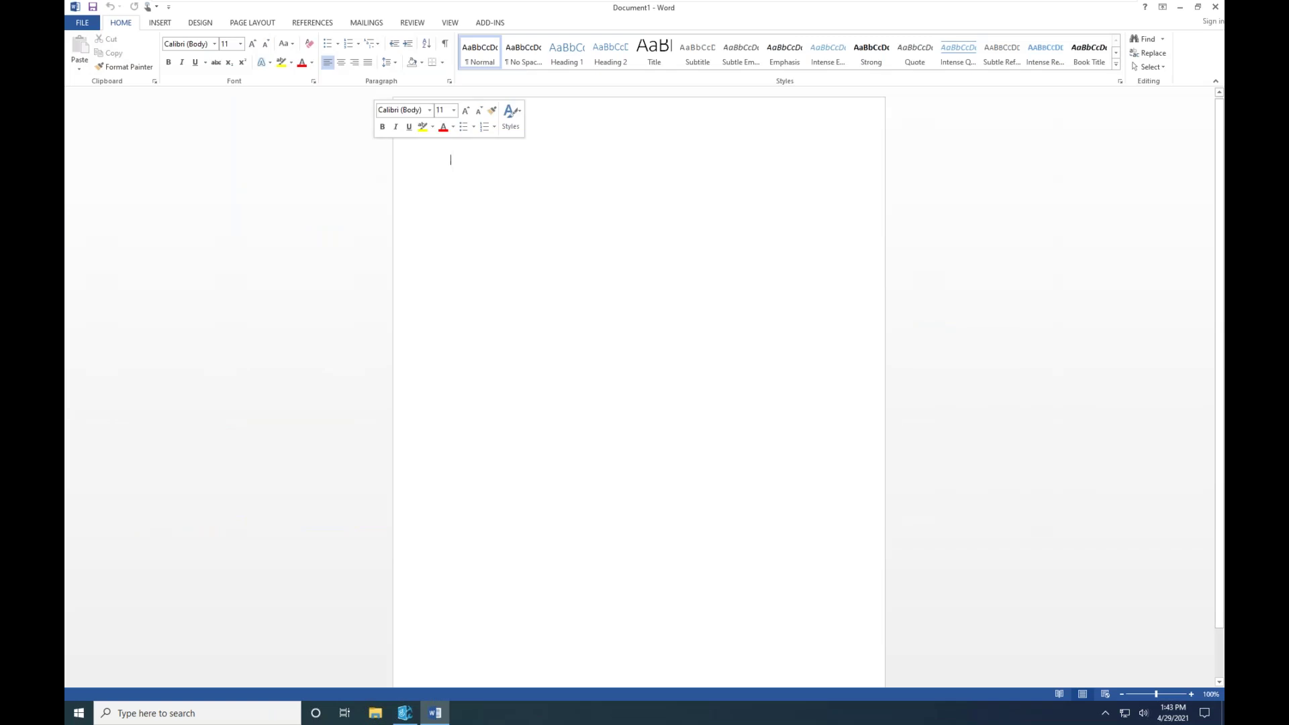
pyautogui.click(489, 24)
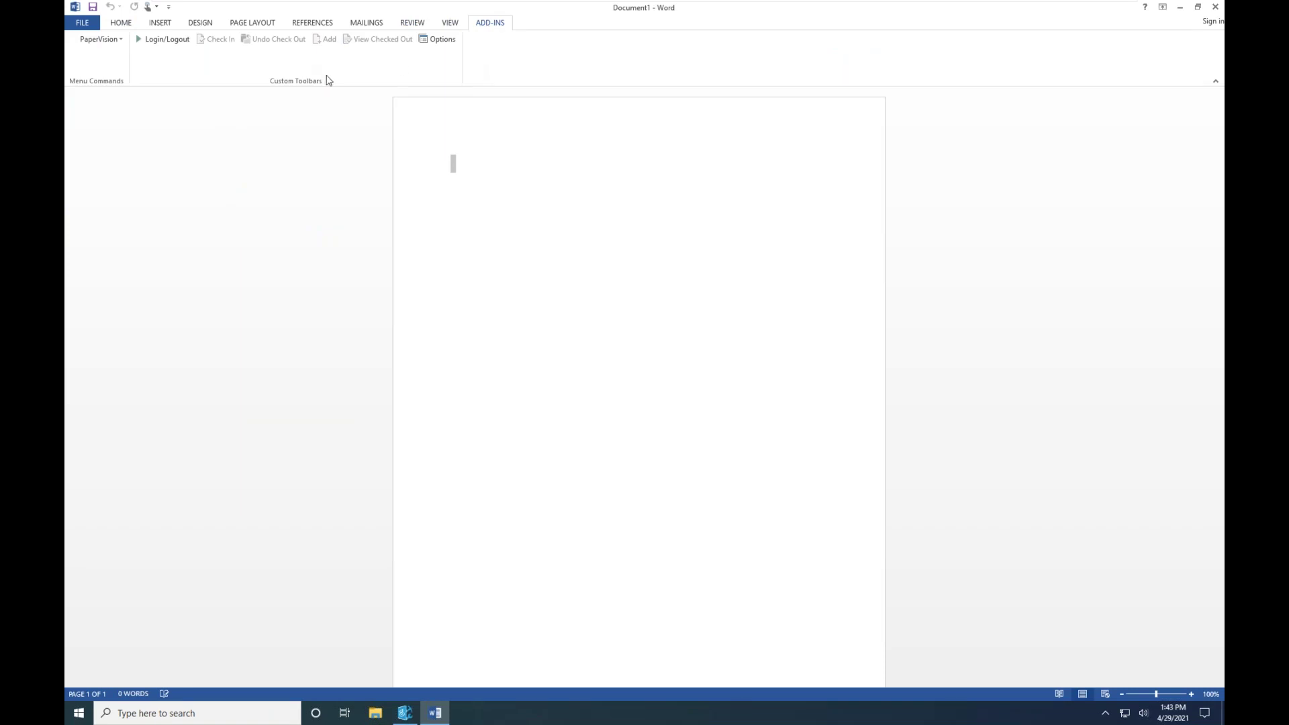
pyautogui.click(444, 44)
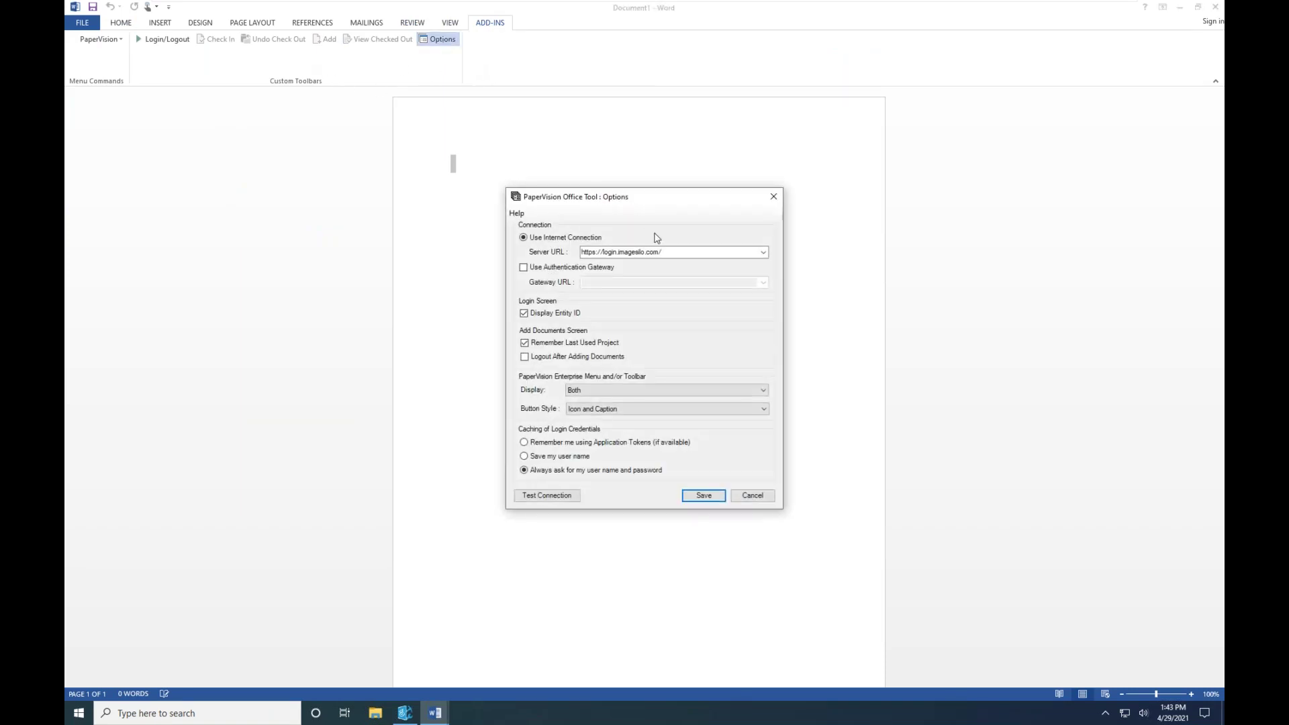
pyautogui.click(707, 249)
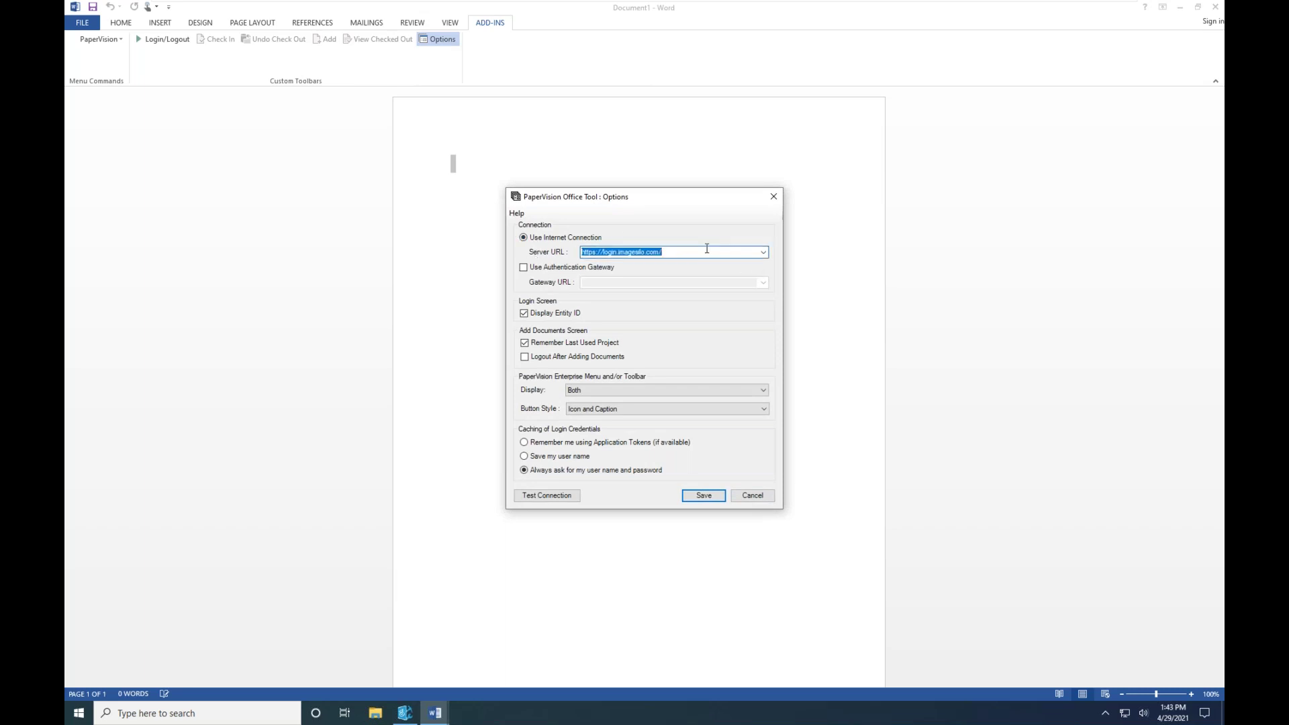
pyautogui.write('htt')
pyautogui.write('//localhost/')
pyautogui.click(708, 500)
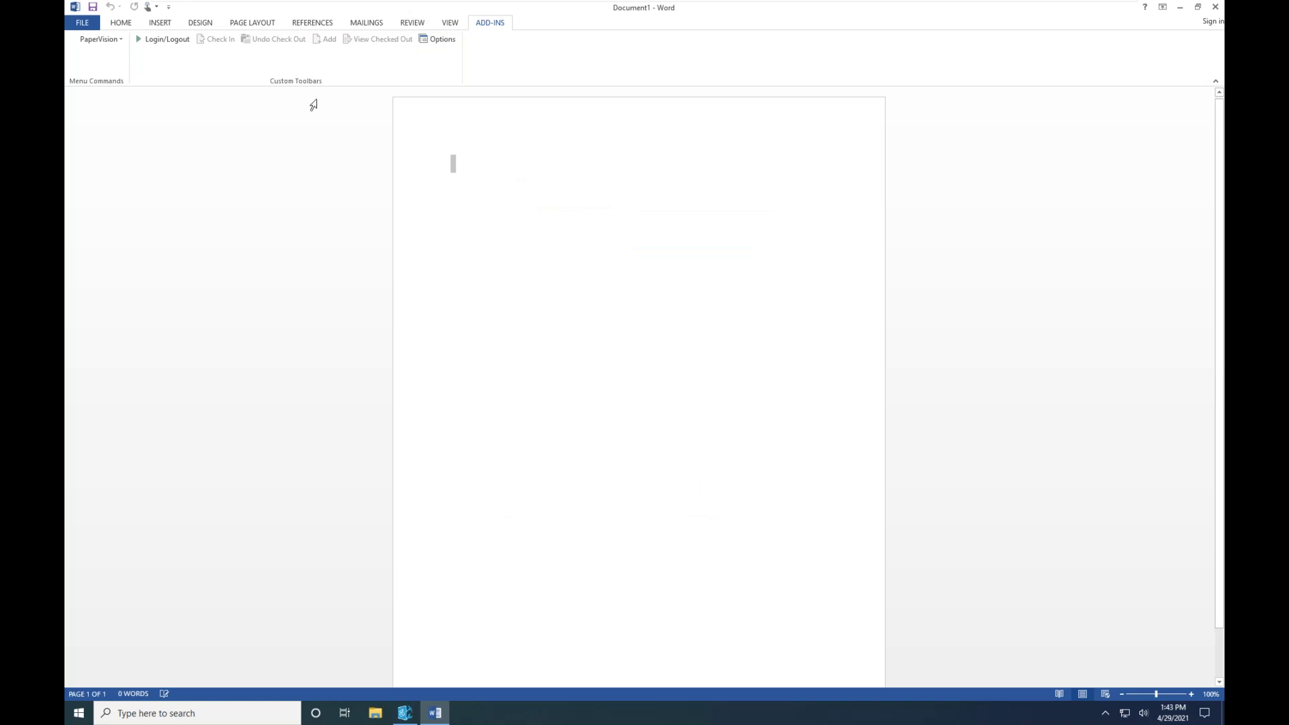
# Attempt a PaperVision login as 'MFA us', dismiss the invalid MFA code error, and resubmit with a code
pyautogui.click(173, 43)
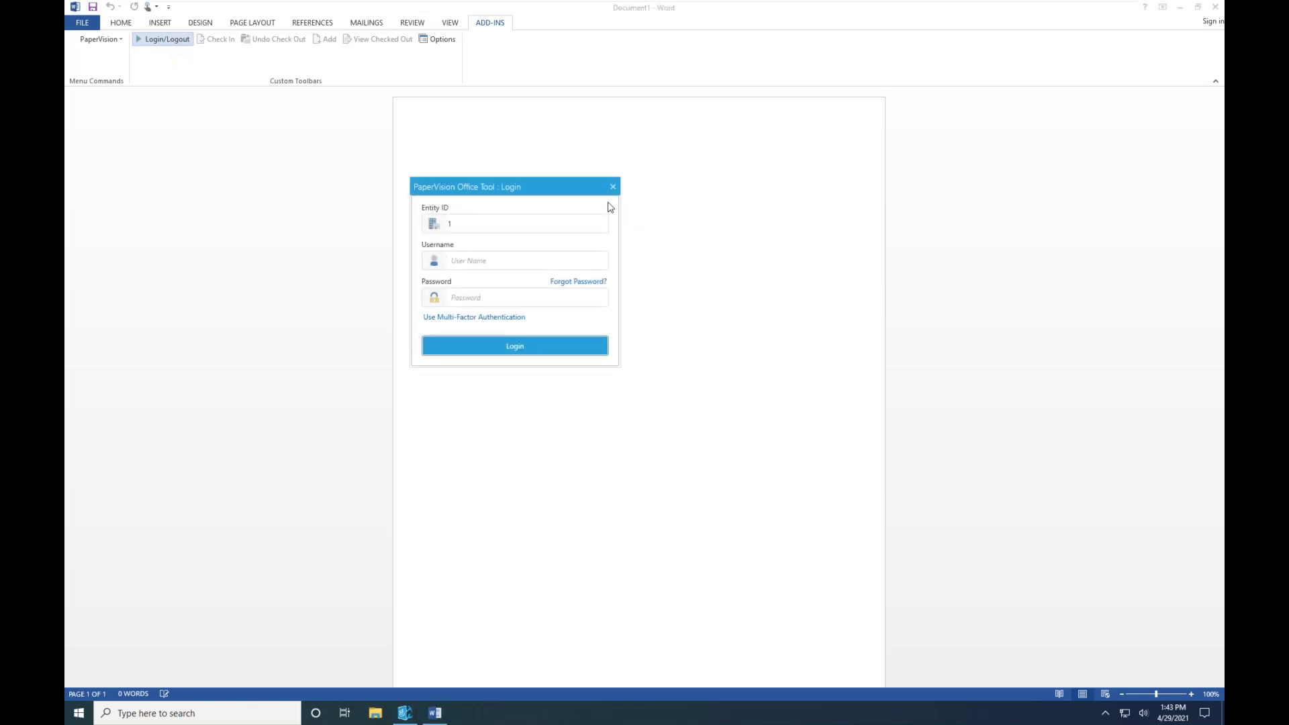
pyautogui.write('MFA user')
pyautogui.click(518, 347)
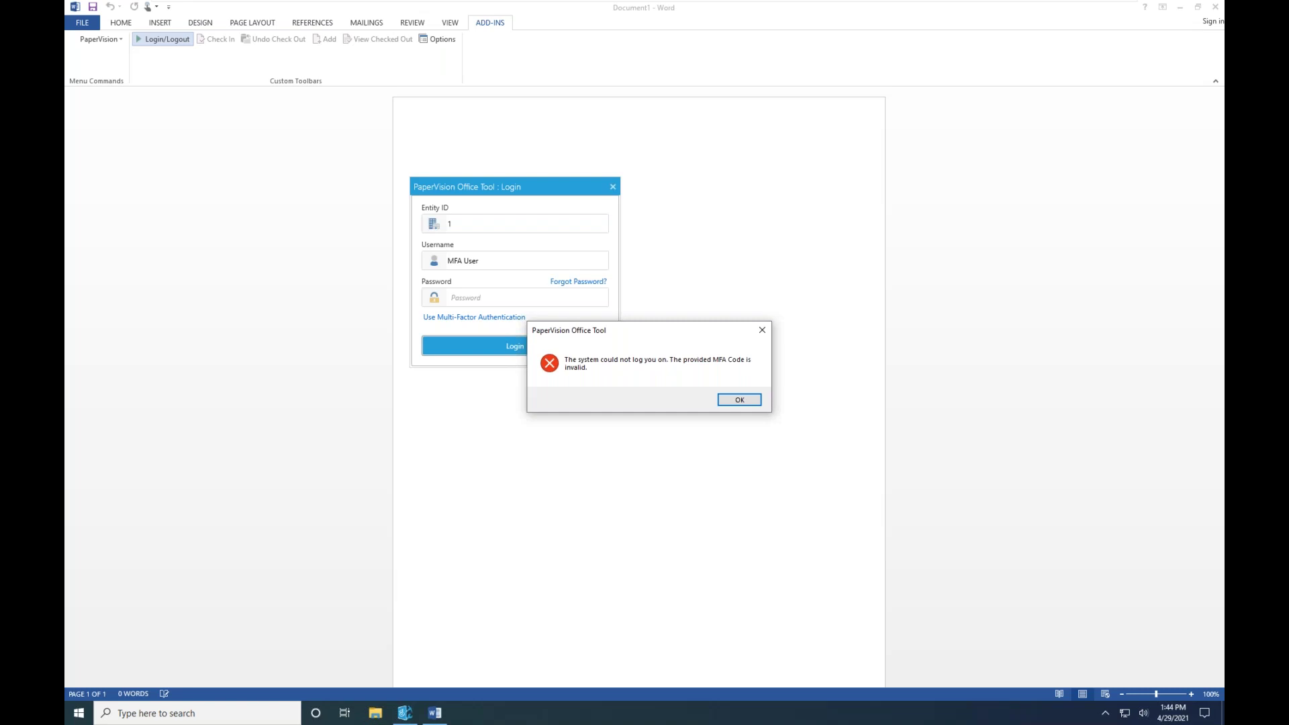
pyautogui.click(739, 399)
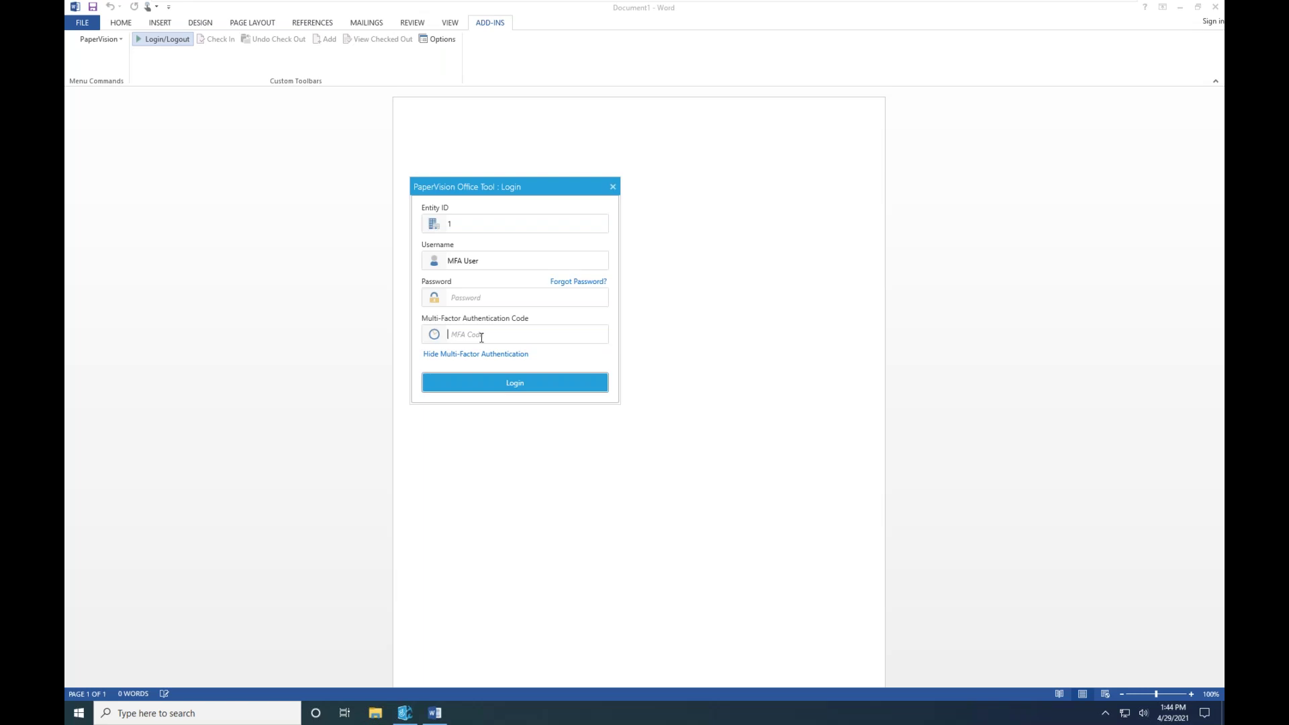
pyautogui.write('••••')
pyautogui.click(498, 386)
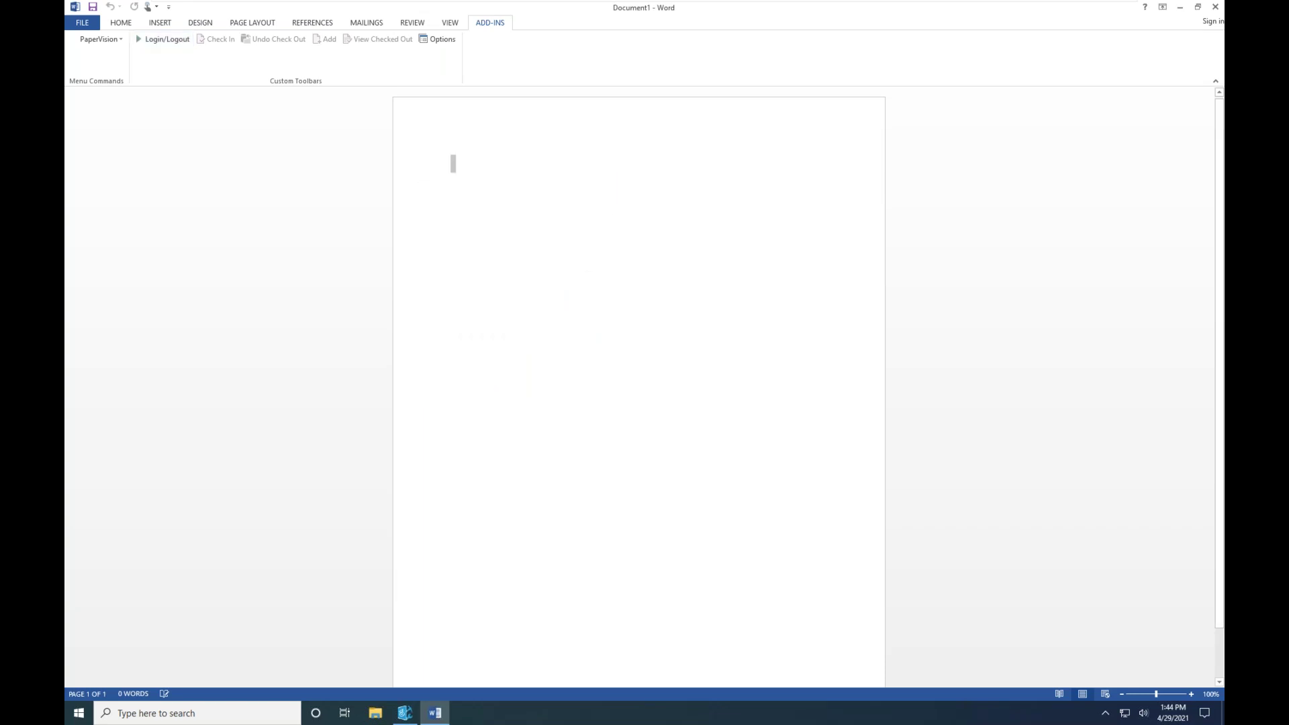
# Sign in to PaperVision again as 'MFA User' with a six-digit MFA code
pyautogui.click(172, 42)
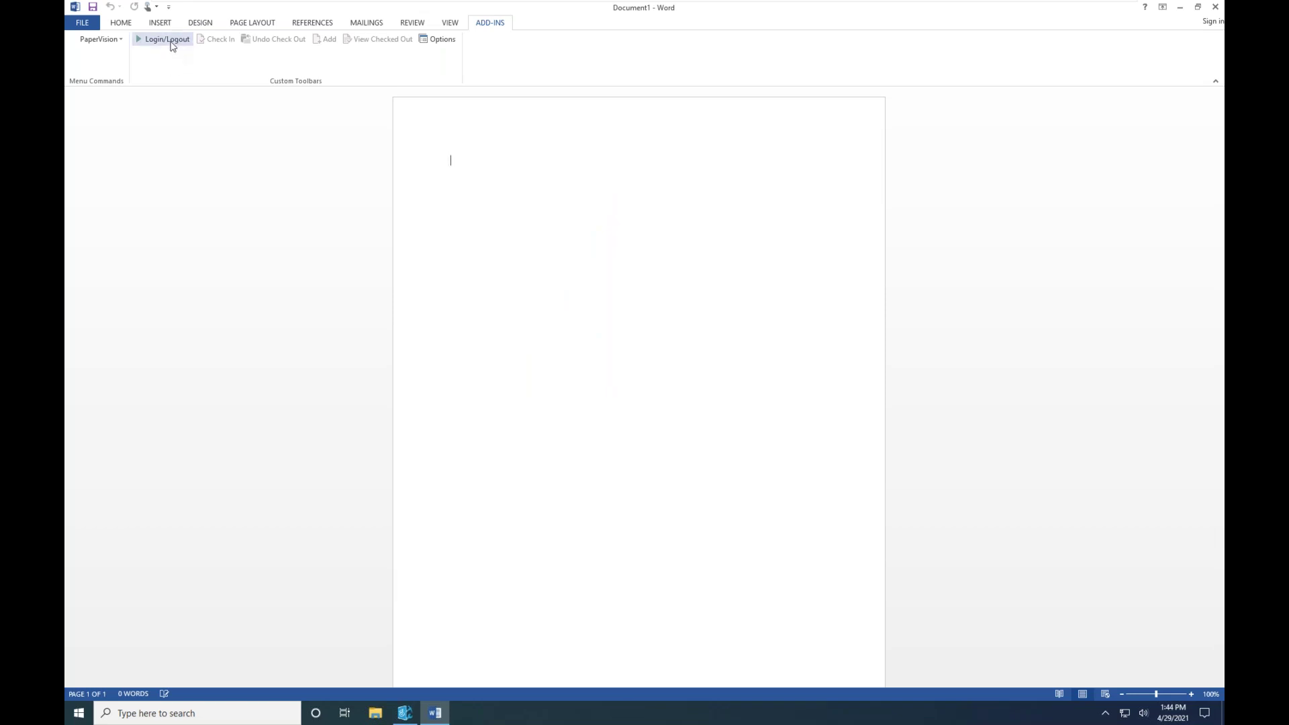
pyautogui.click(514, 272)
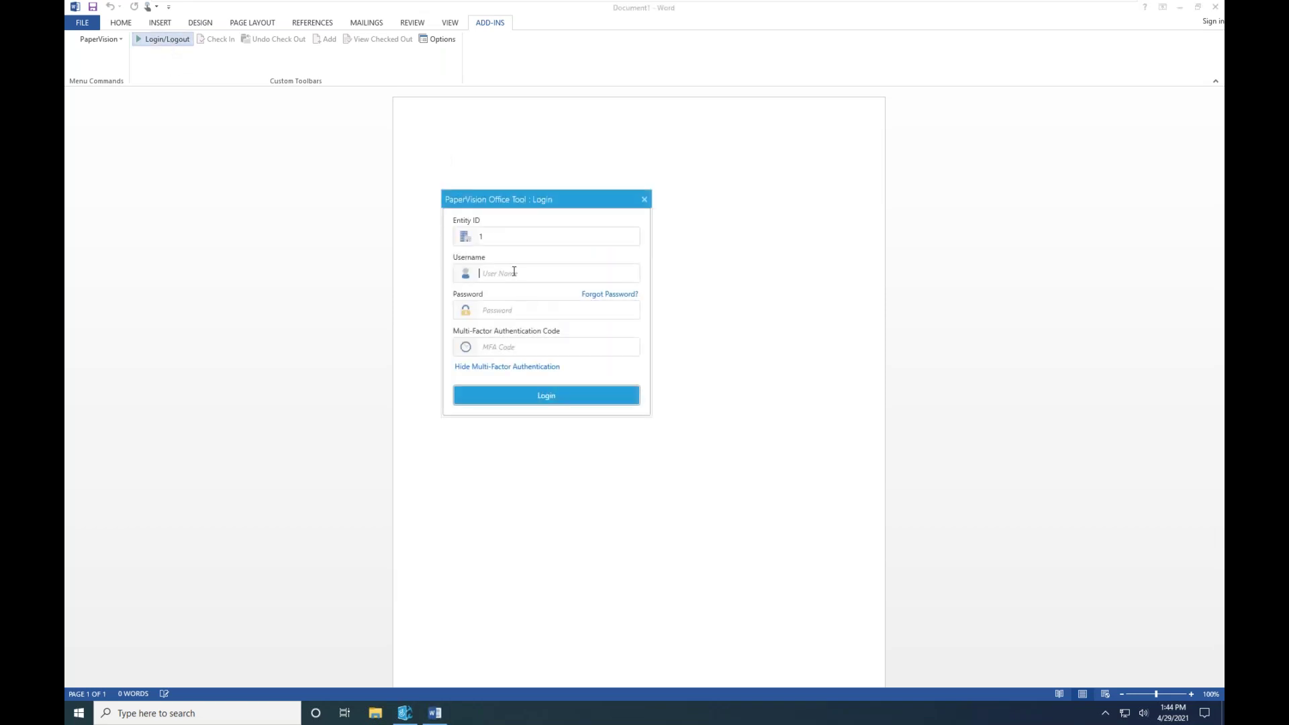
pyautogui.write('MFA User')
pyautogui.click(520, 346)
pyautogui.write('••••••')
pyautogui.click(544, 389)
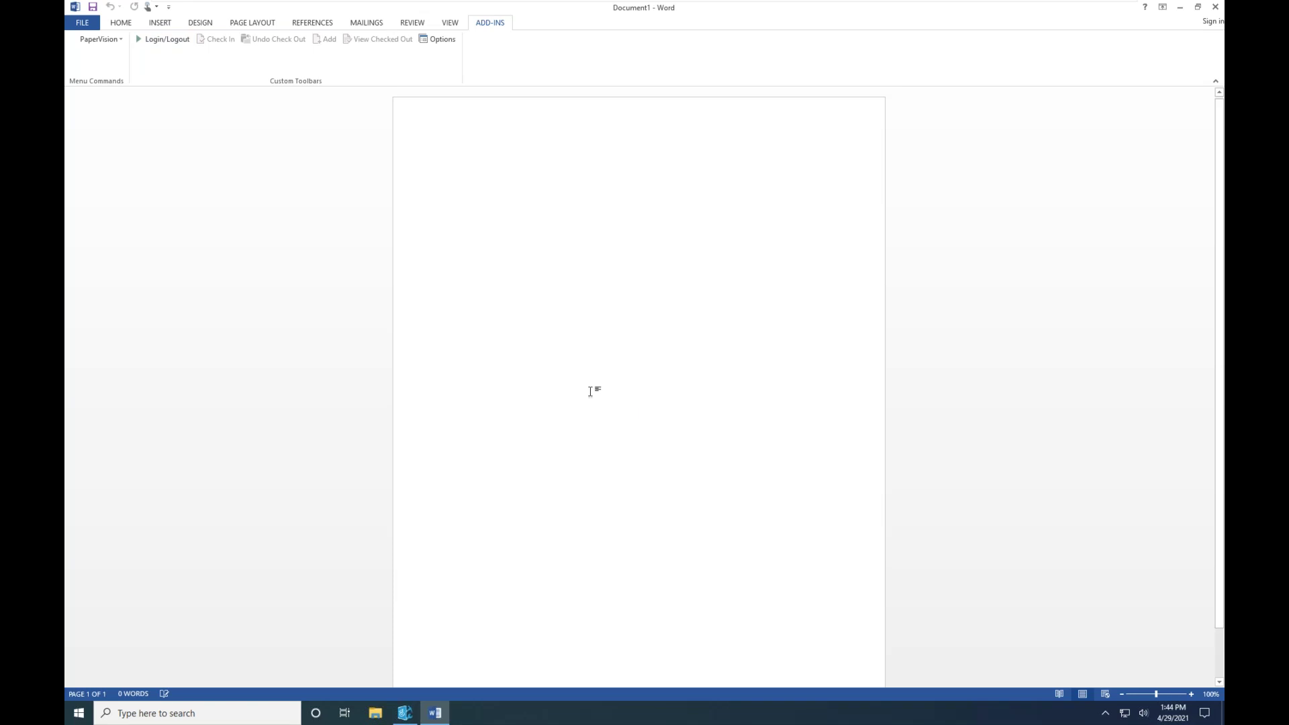
# Check the PaperVision add-in options without changes, then close the blank document and Word
pyautogui.click(101, 39)
pyautogui.click(149, 34)
pyautogui.click(453, 43)
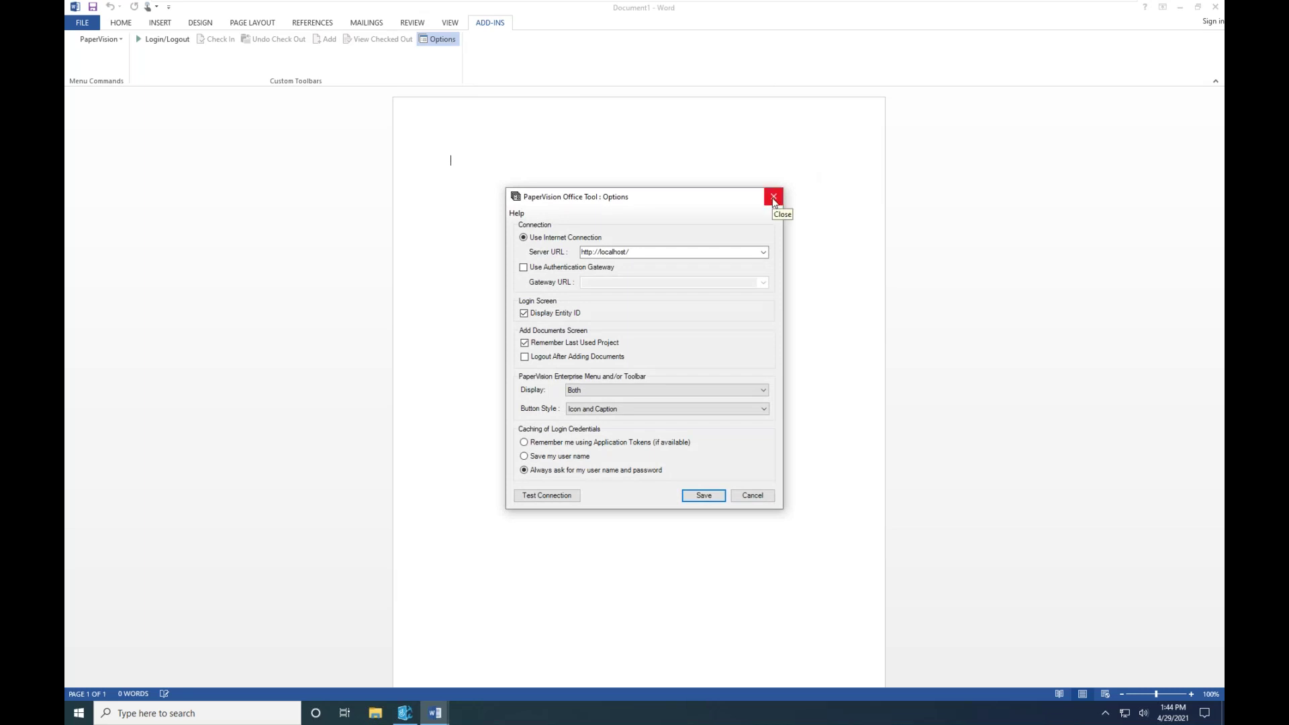
pyautogui.click(773, 197)
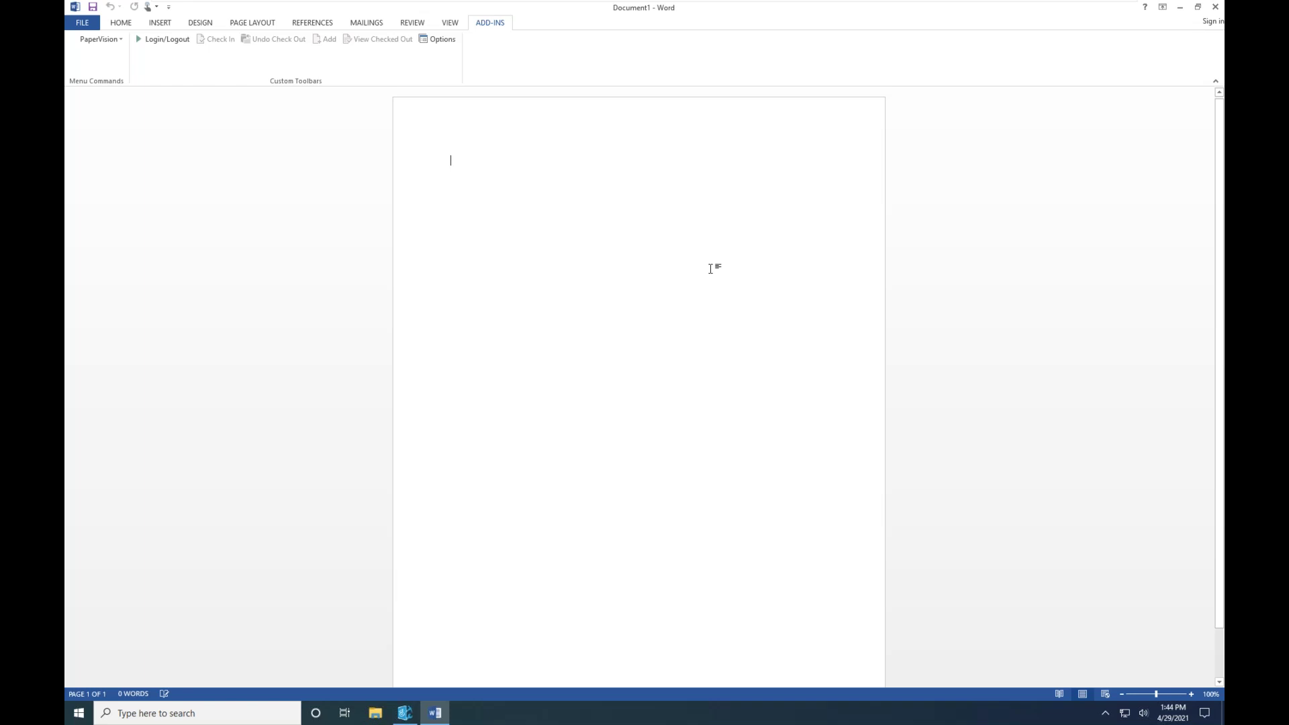
pyautogui.click(1215, 7)
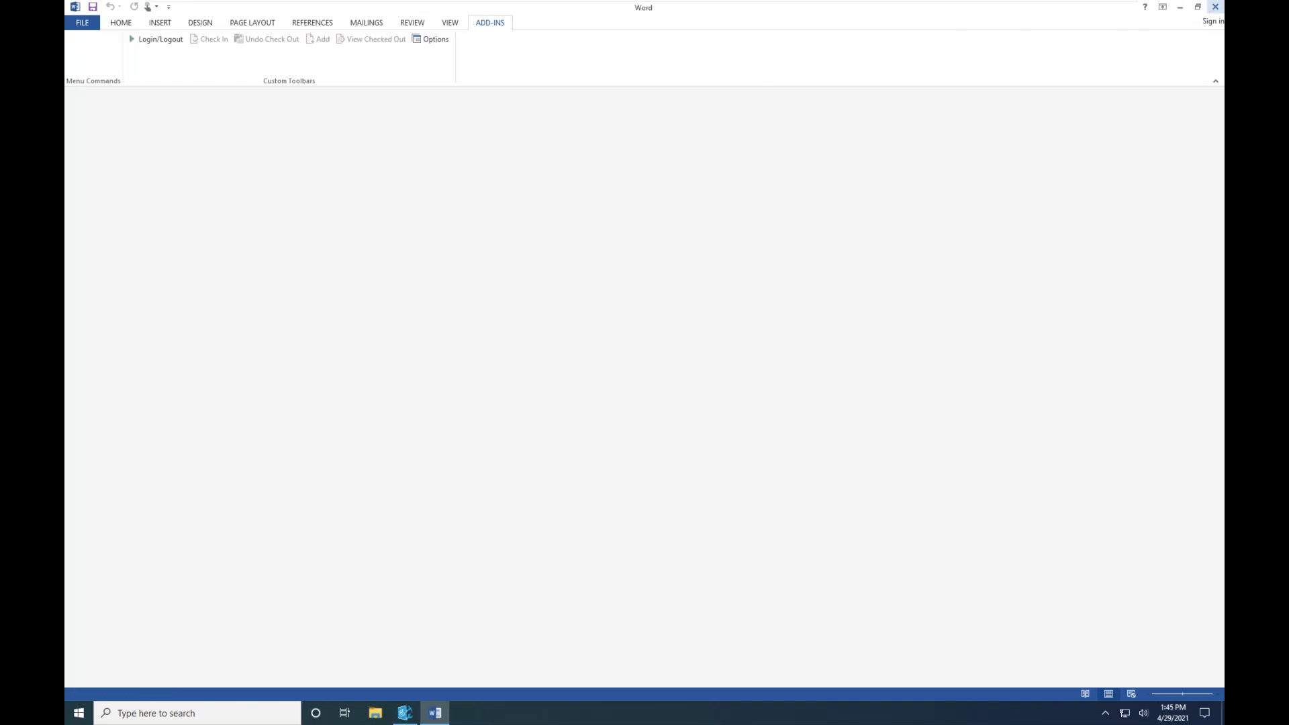
pyautogui.click(1215, 7)
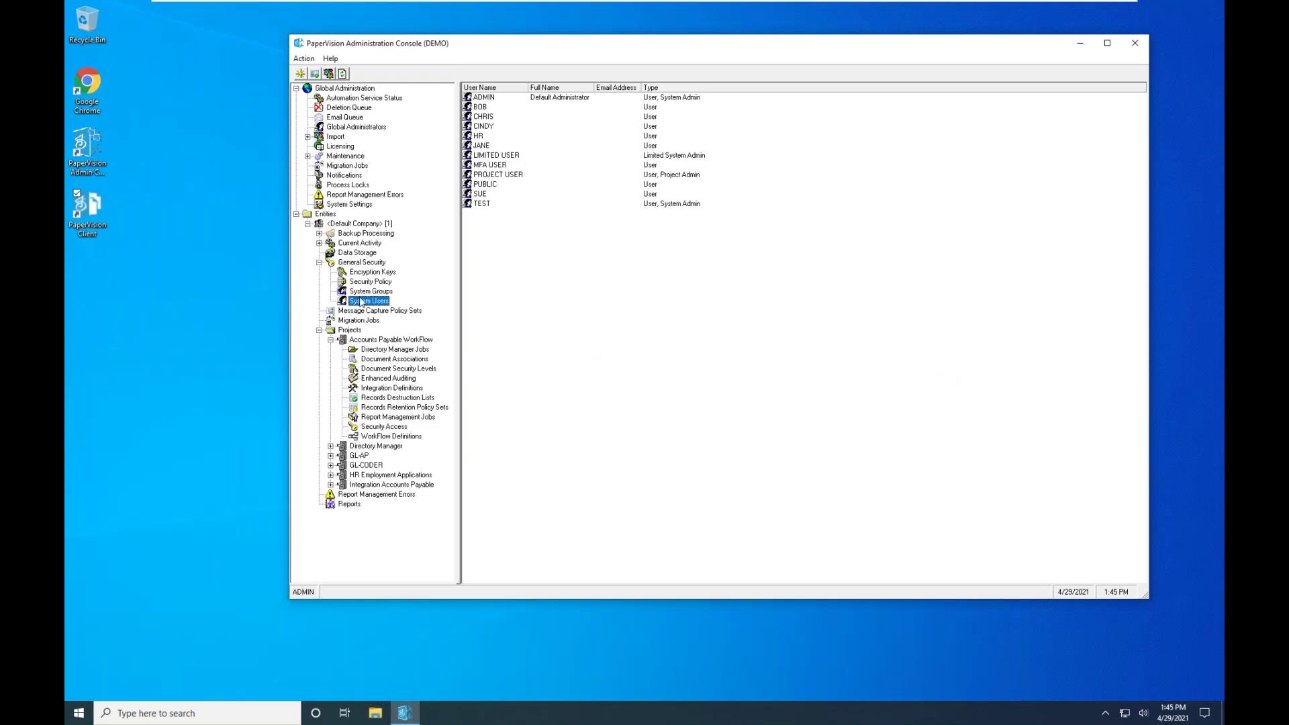
# Launch Excel 2013 from Windows search and create a blank workbook
pyautogui.click(356, 263)
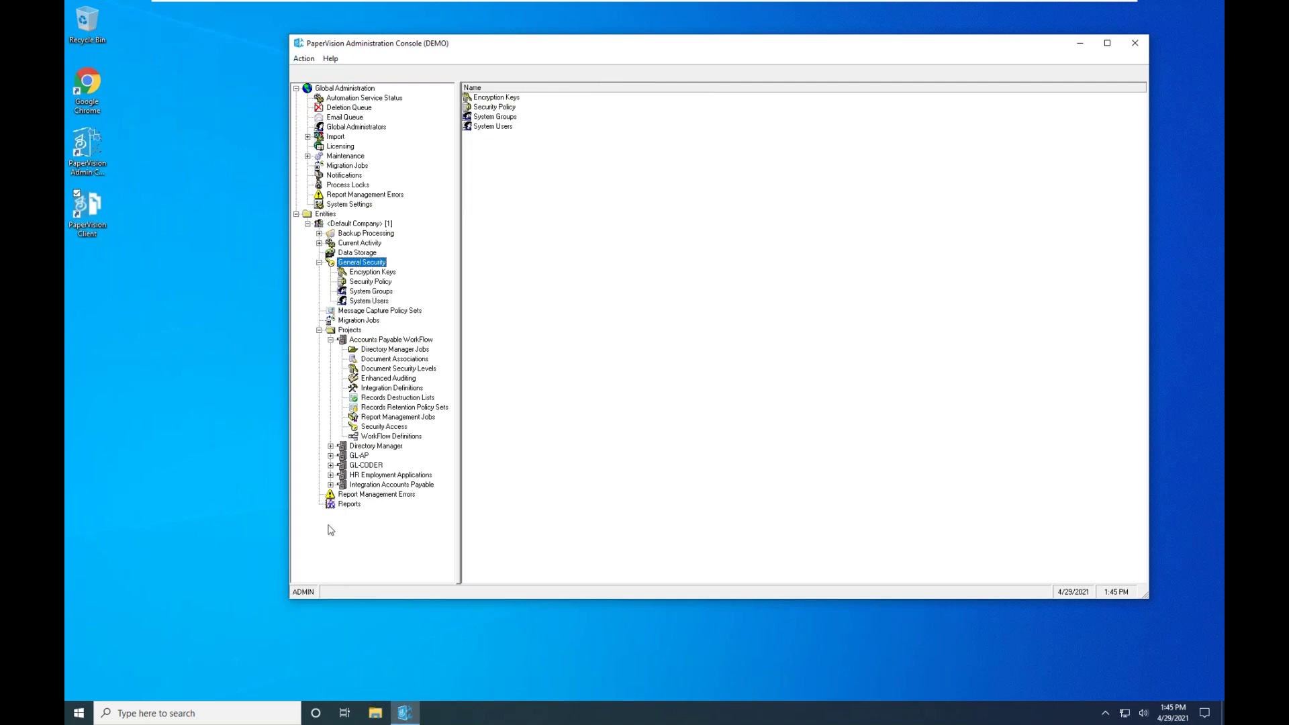
pyautogui.click(159, 715)
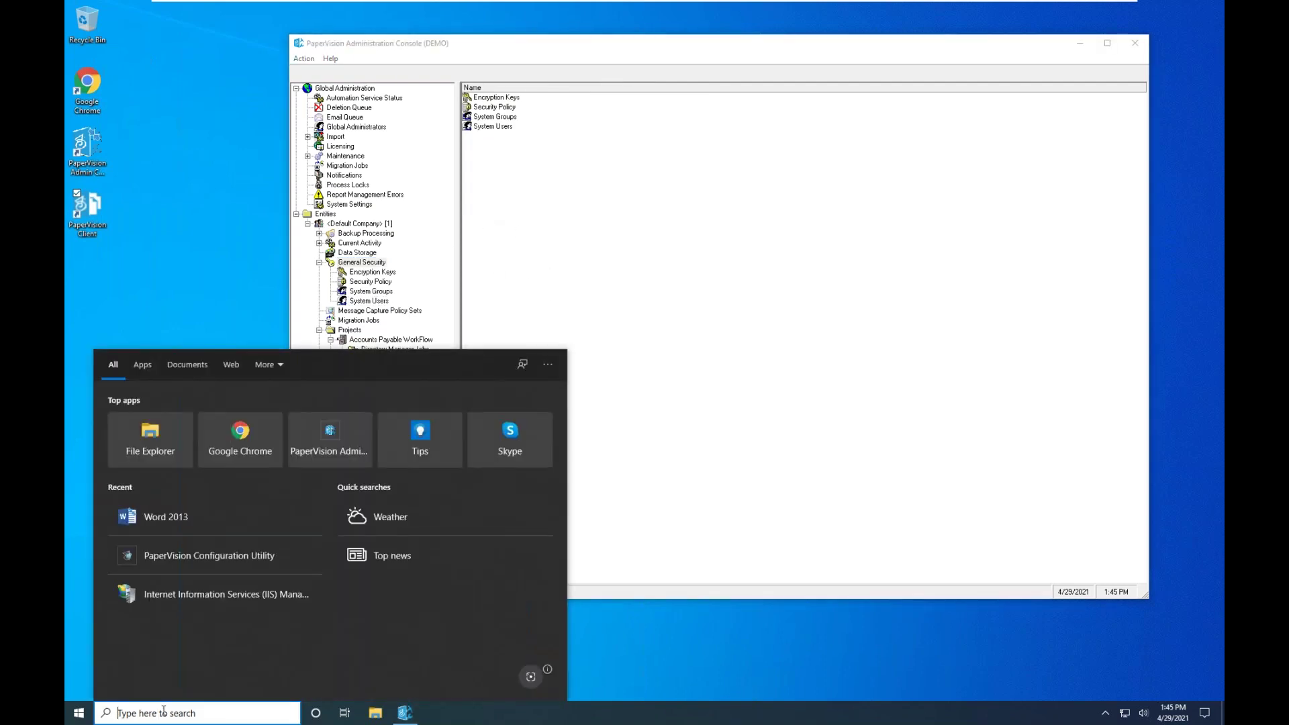
pyautogui.write('excel')
pyautogui.press('Return')
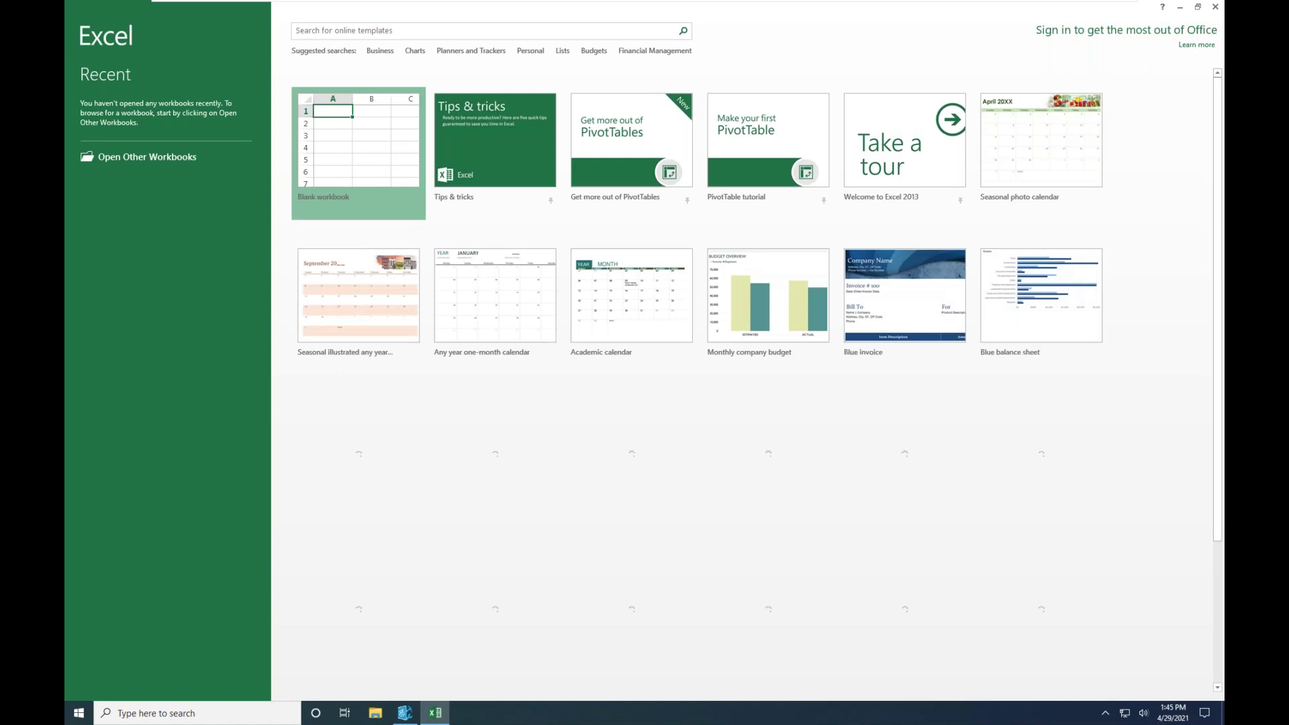
pyautogui.press('Return')
pyautogui.click(409, 143)
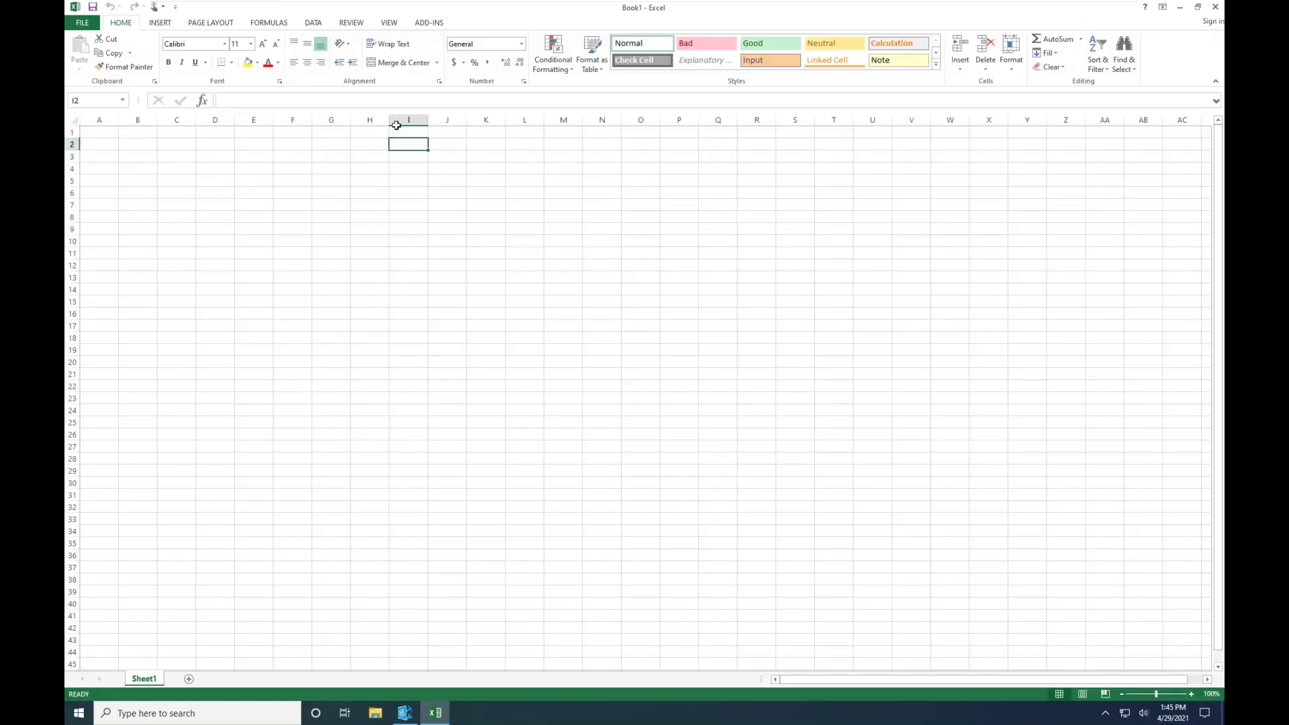
pyautogui.click(420, 23)
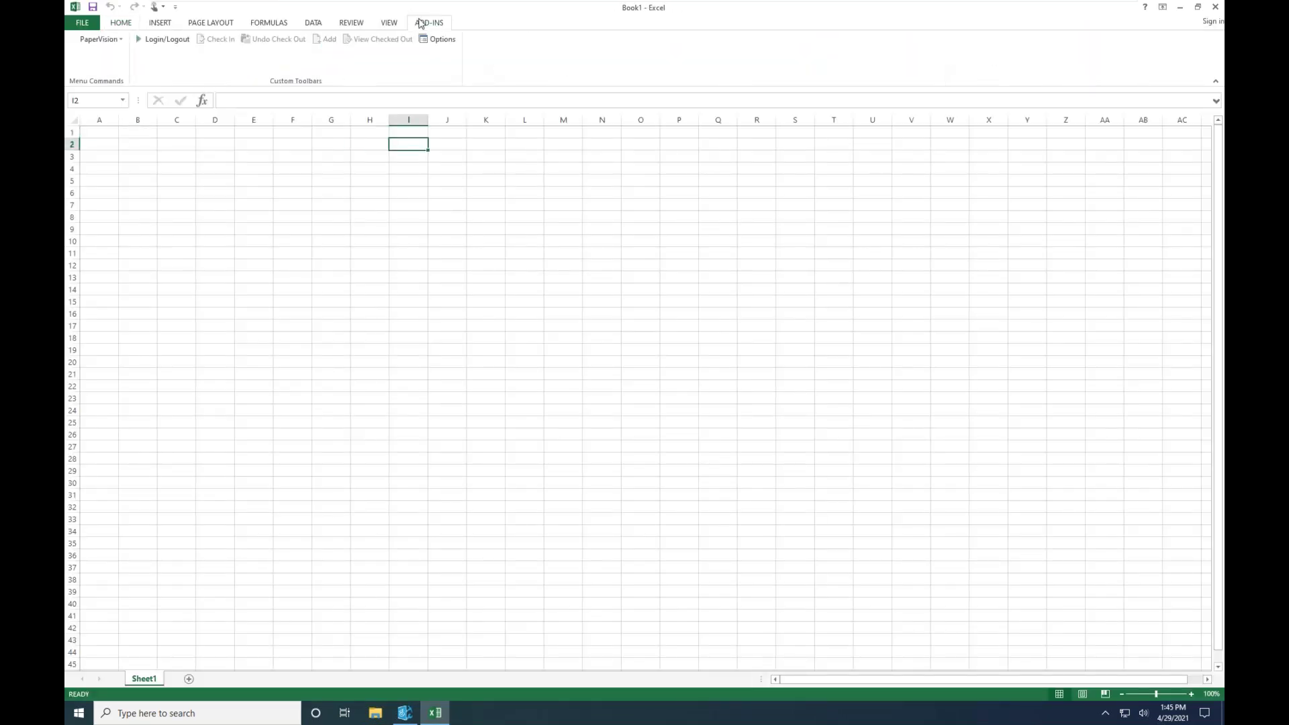
pyautogui.click(434, 40)
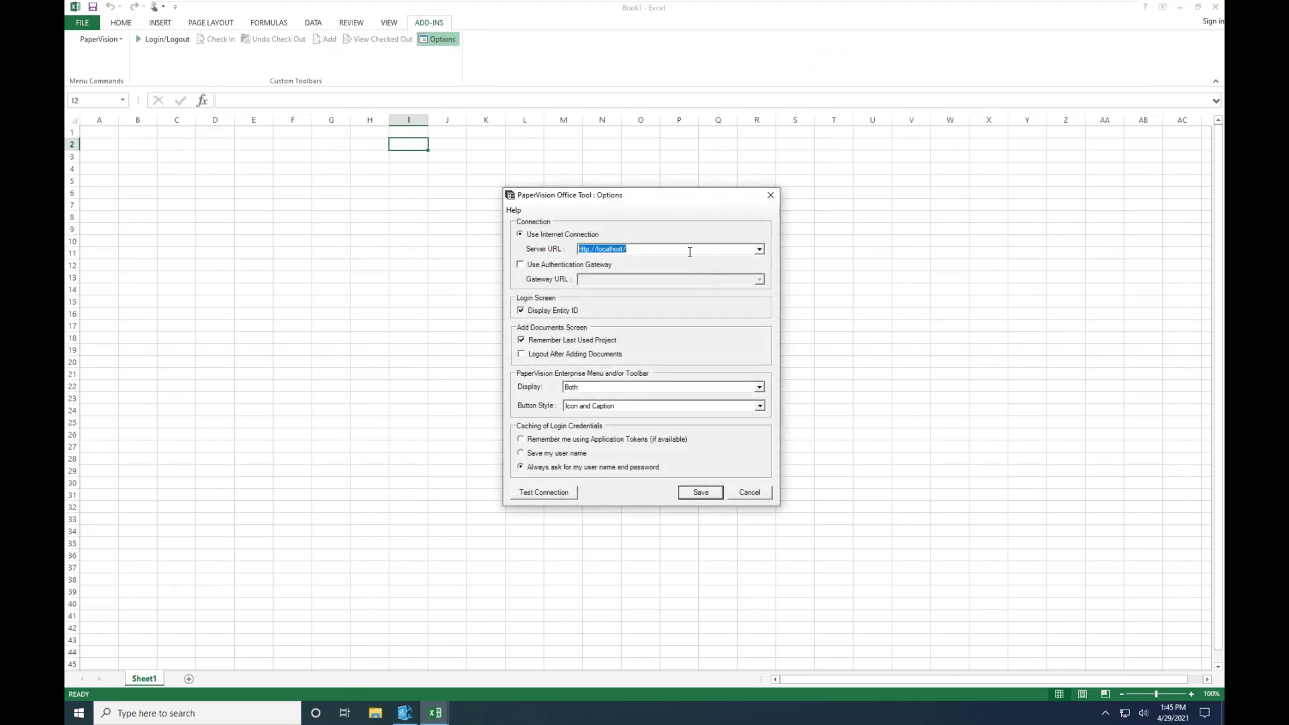
pyautogui.click(689, 252)
pyautogui.click(711, 497)
pyautogui.click(438, 39)
pyautogui.click(564, 497)
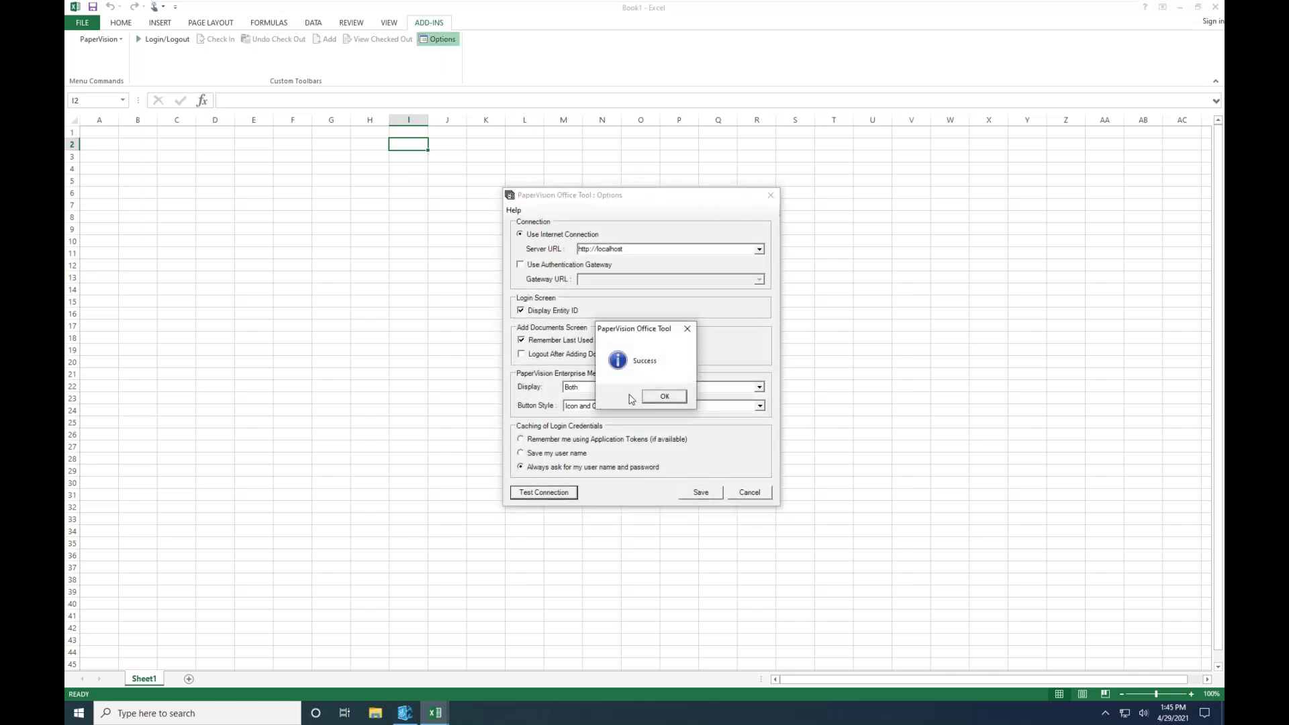
pyautogui.press('Return')
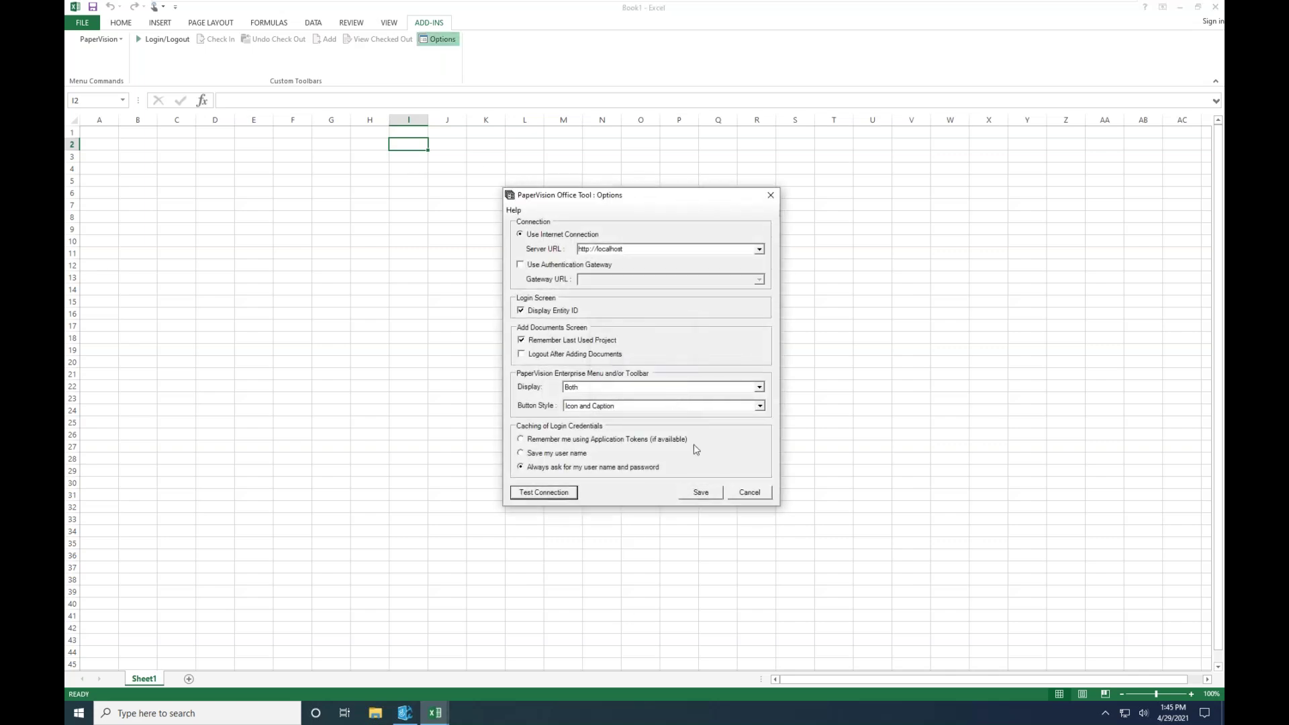
pyautogui.click(702, 493)
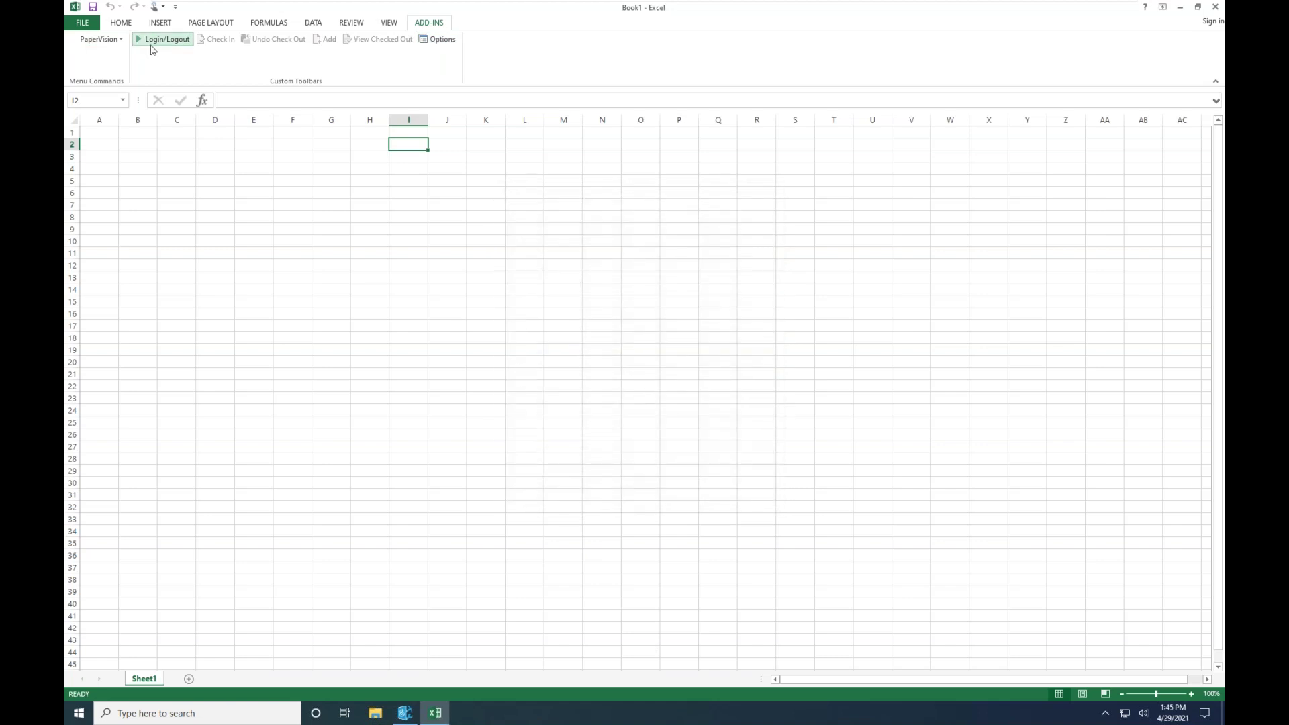
pyautogui.click(151, 50)
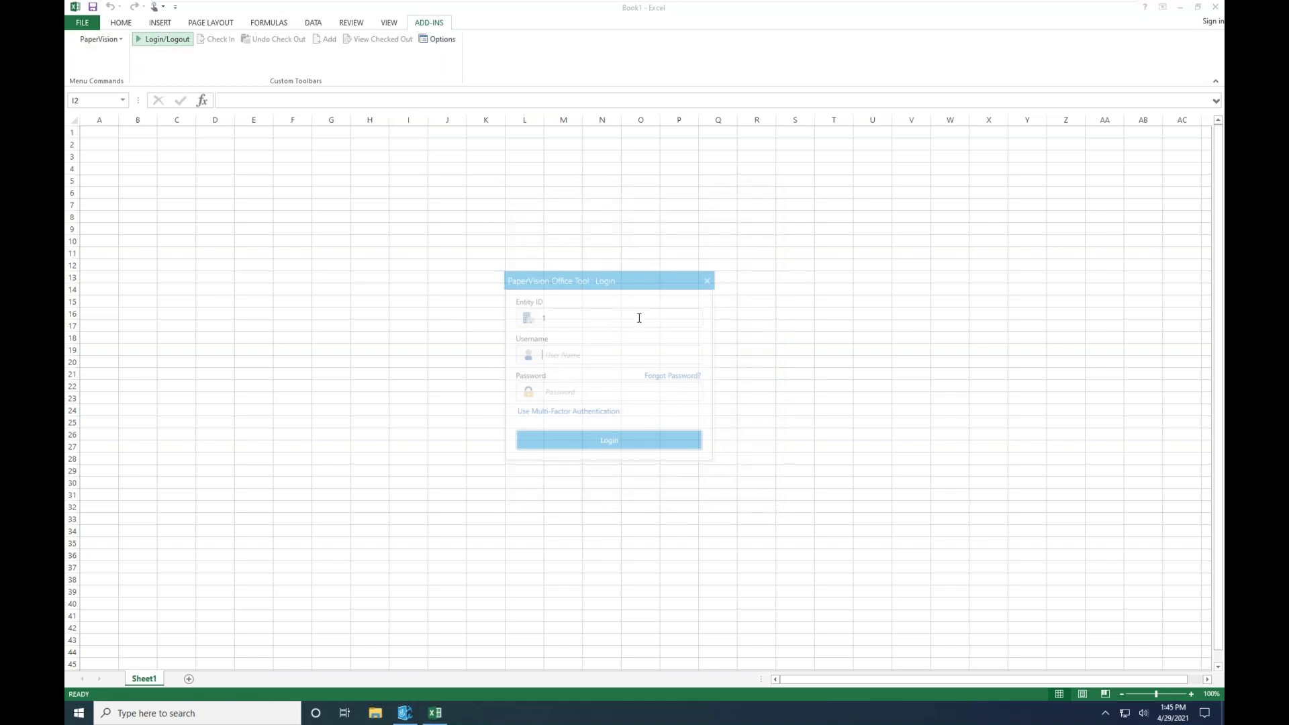
pyautogui.click(601, 352)
pyautogui.write('MFA User')
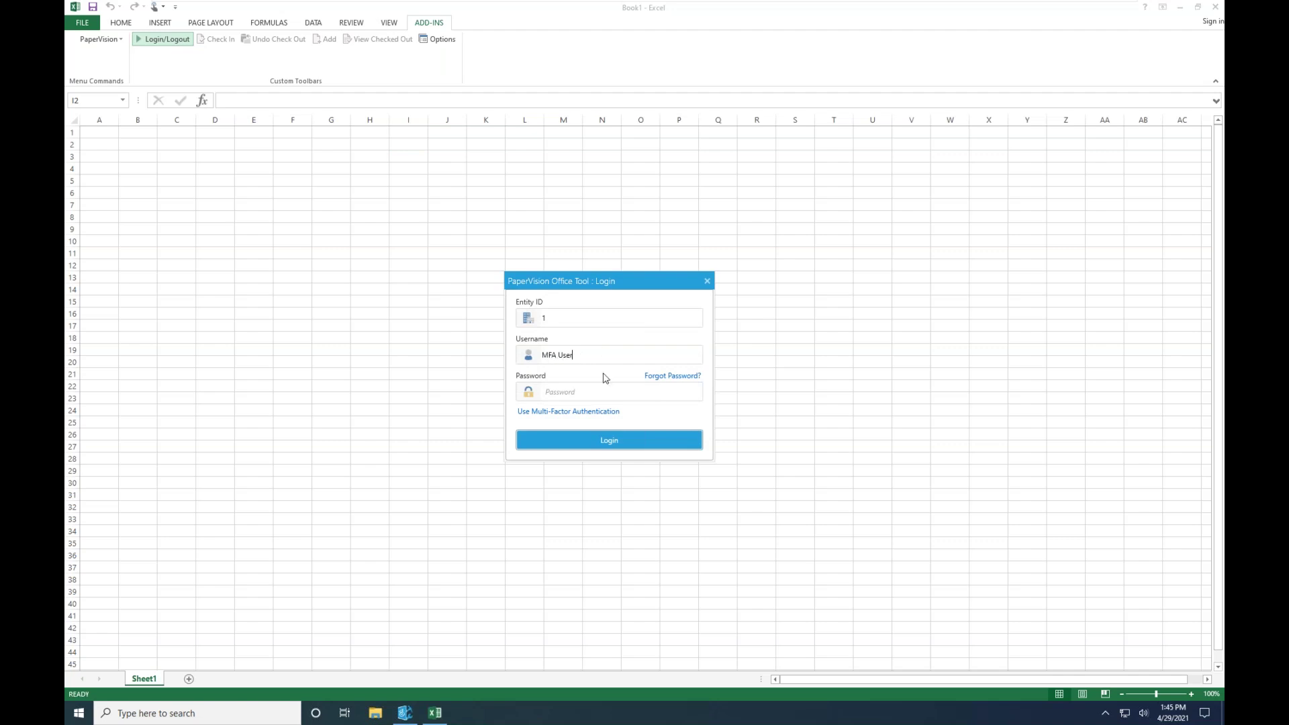
pyautogui.click(596, 412)
pyautogui.click(594, 425)
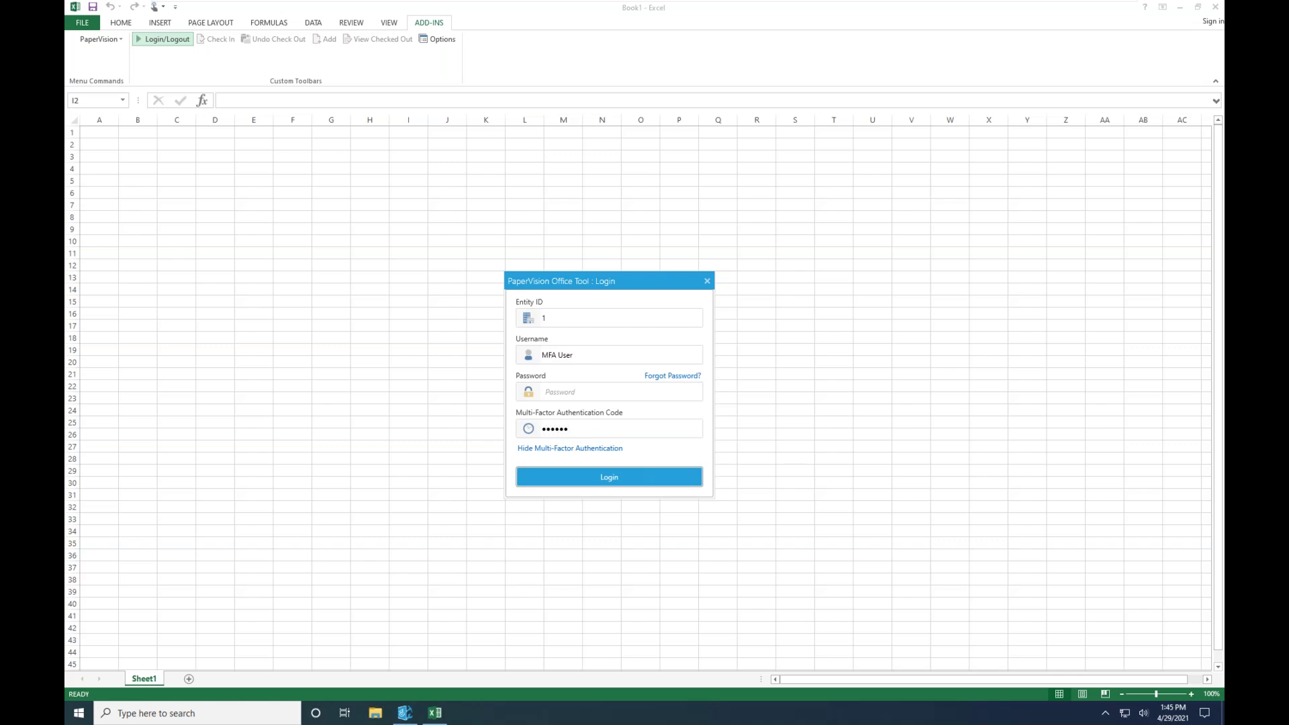
pyautogui.click(608, 480)
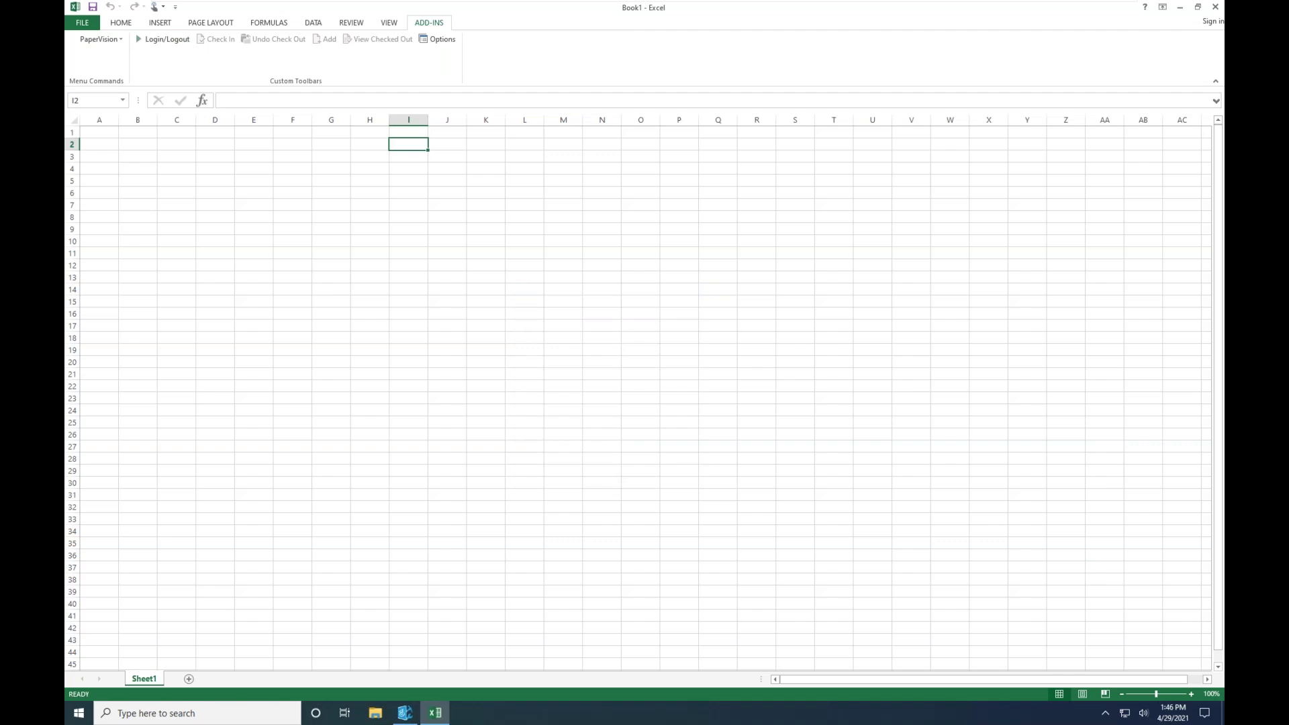
# Review the add-in options without saving, then close the empty Excel workbook
pyautogui.click(693, 157)
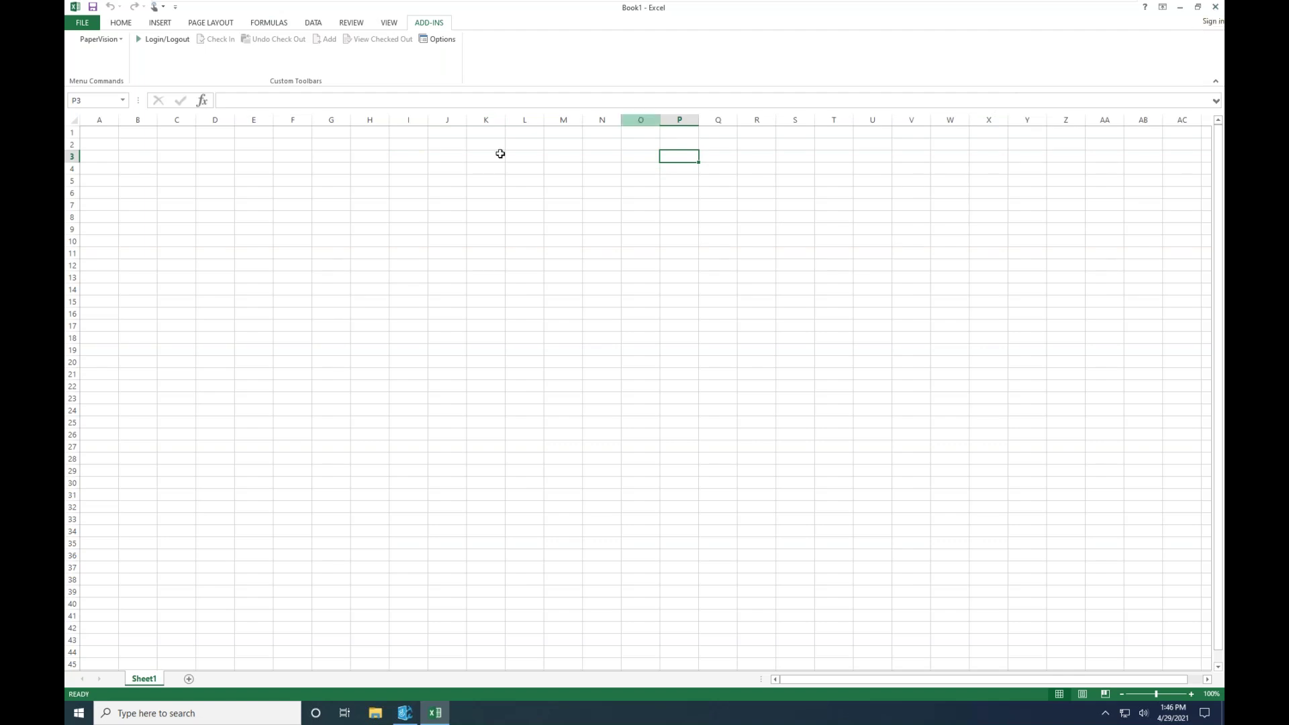
pyautogui.click(438, 45)
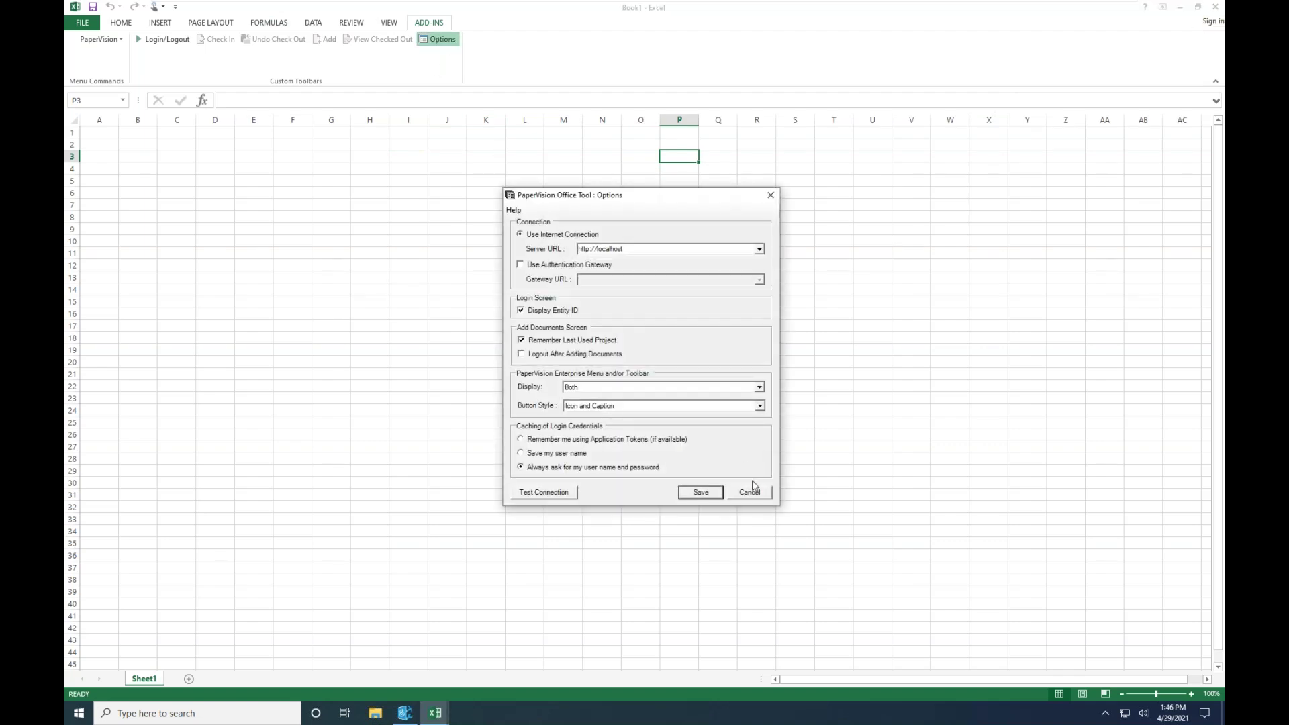
pyautogui.click(747, 491)
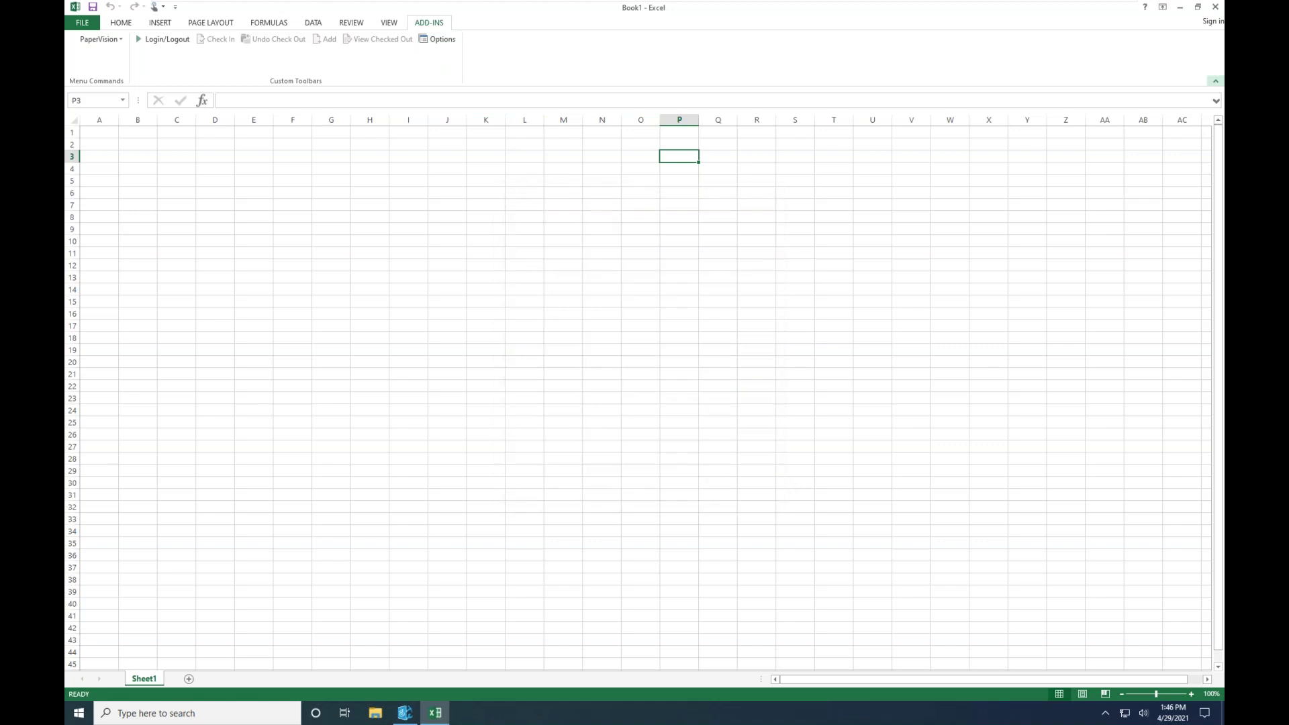
pyautogui.click(1216, 7)
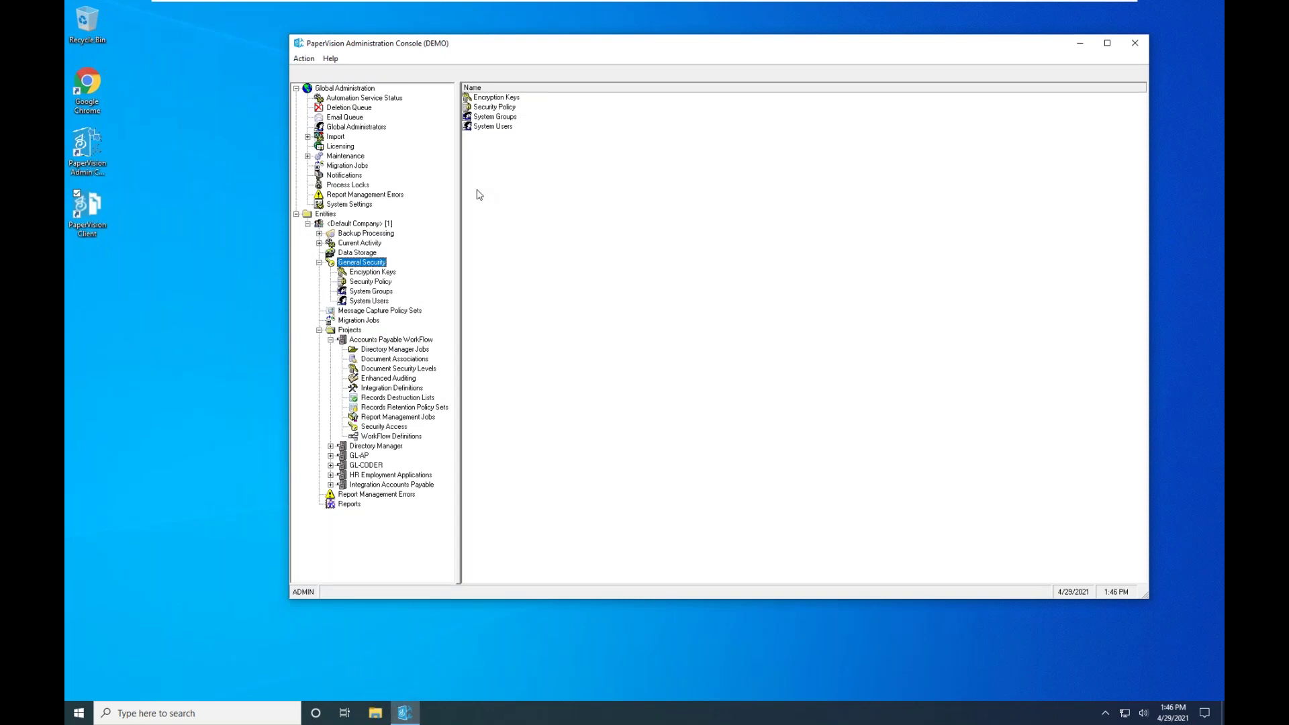
# For the ADMIN global administrator, start Setup Multi-Factor Authentication and agree to replace its configuration
pyautogui.click(364, 127)
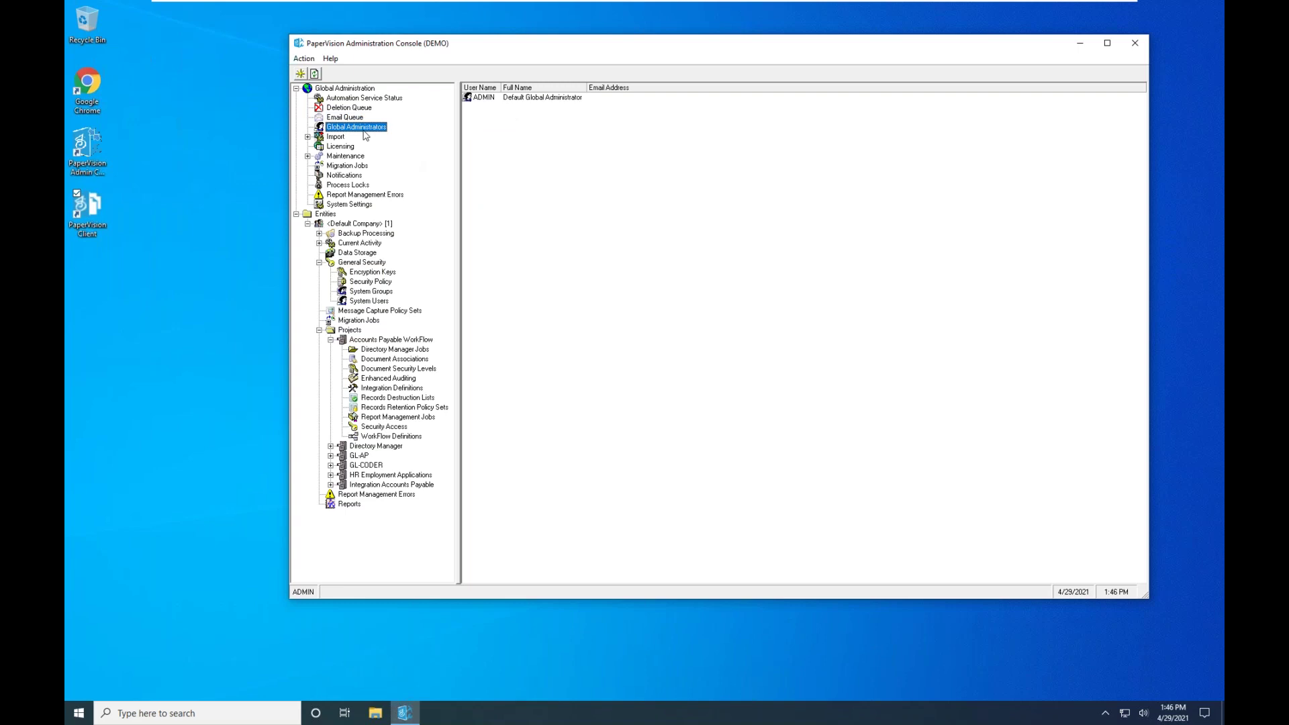
pyautogui.click(512, 101)
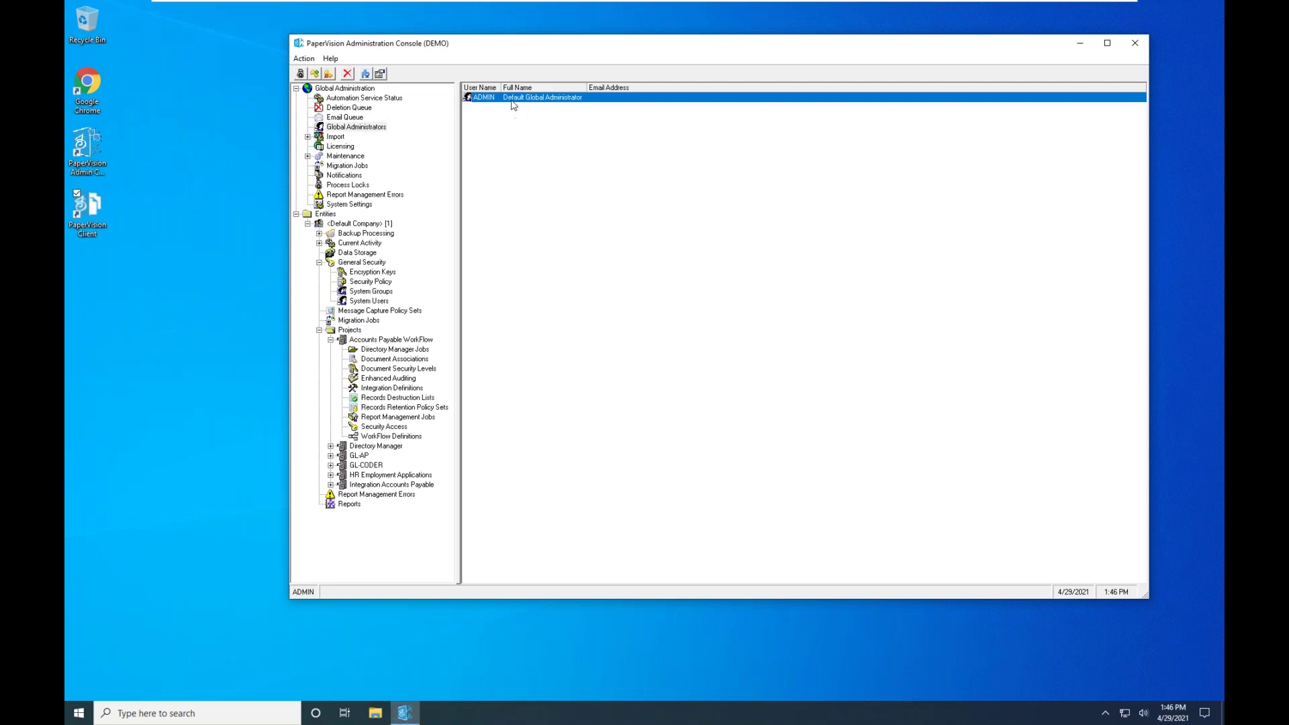
pyautogui.rightClick(506, 101)
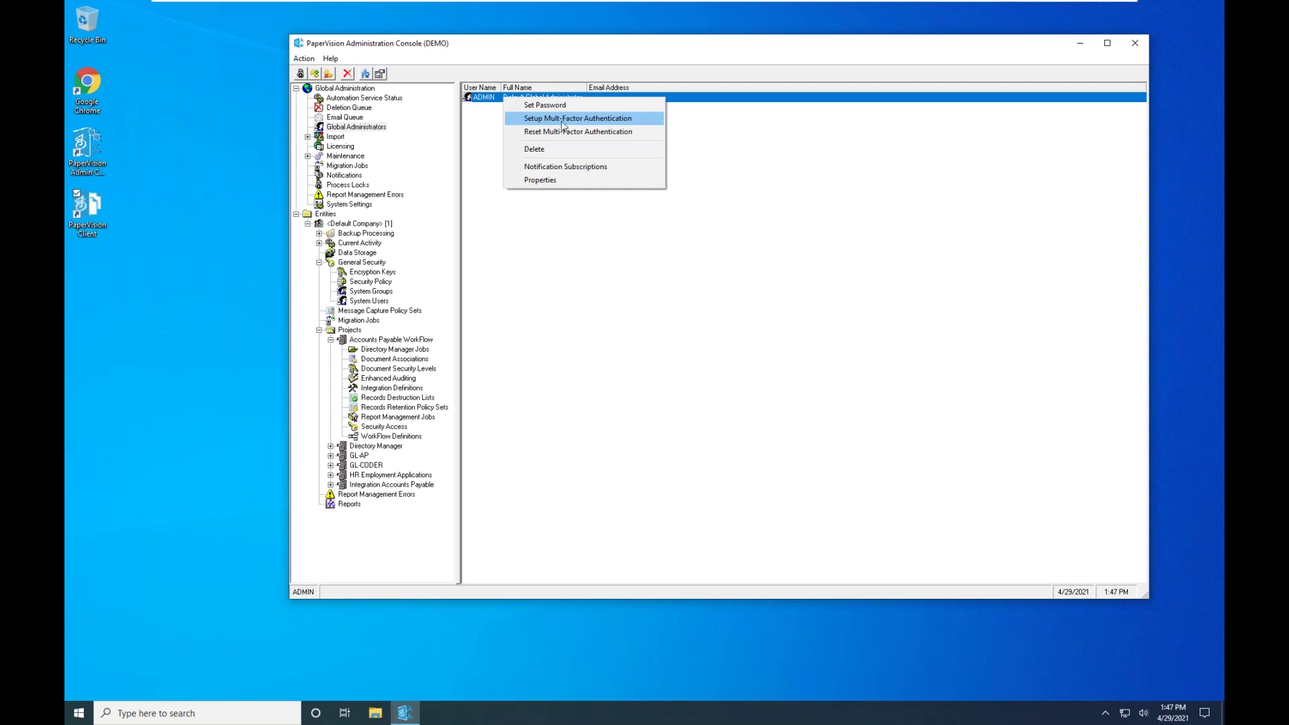
pyautogui.click(537, 119)
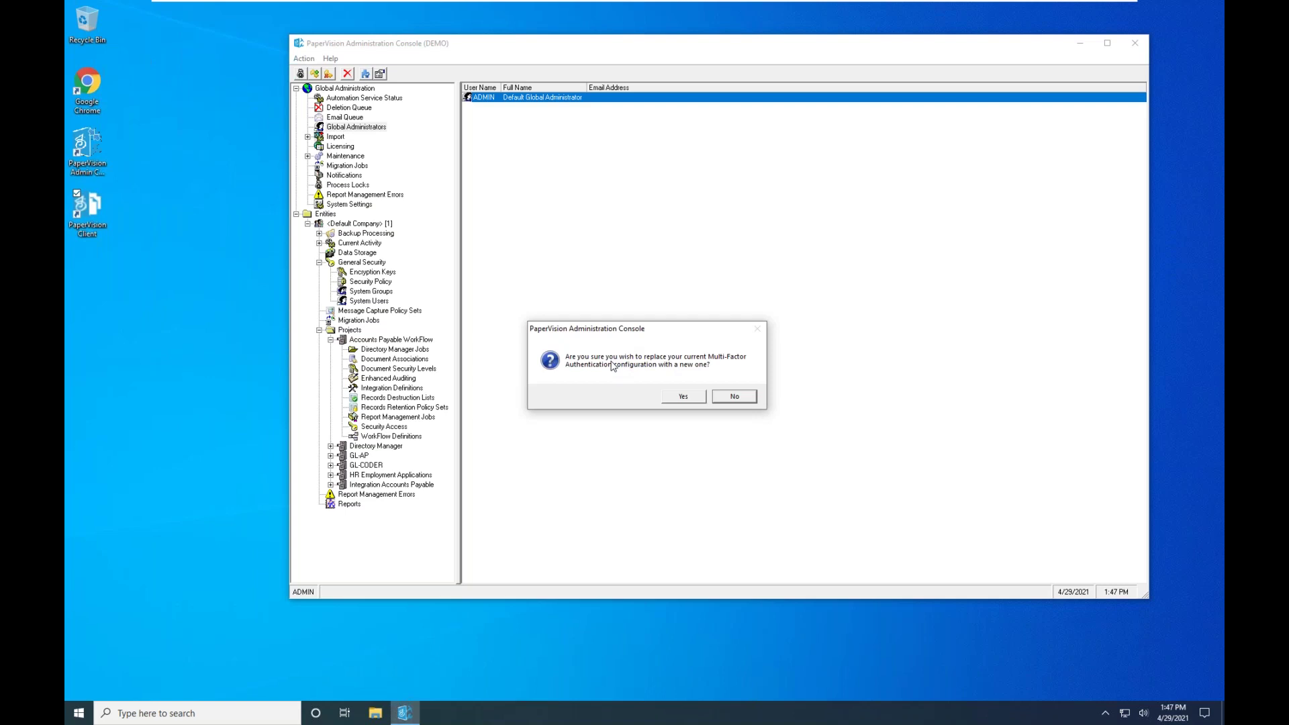
pyautogui.click(681, 398)
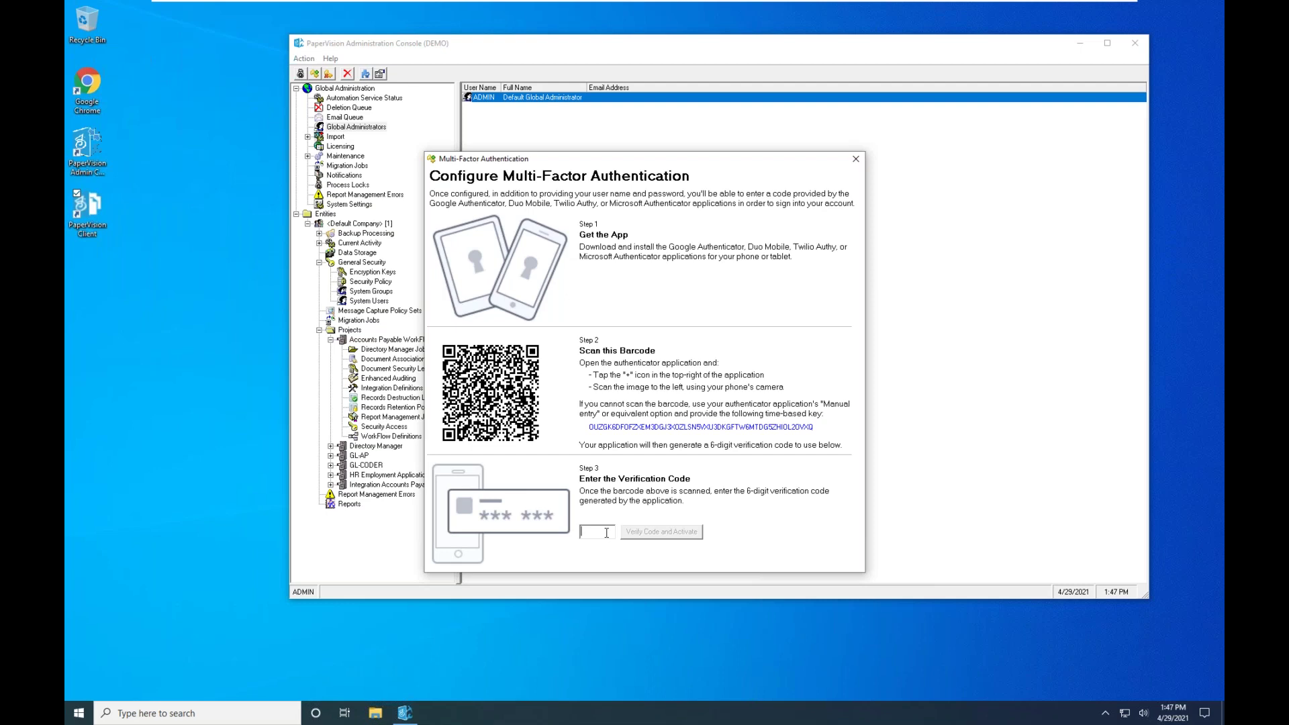
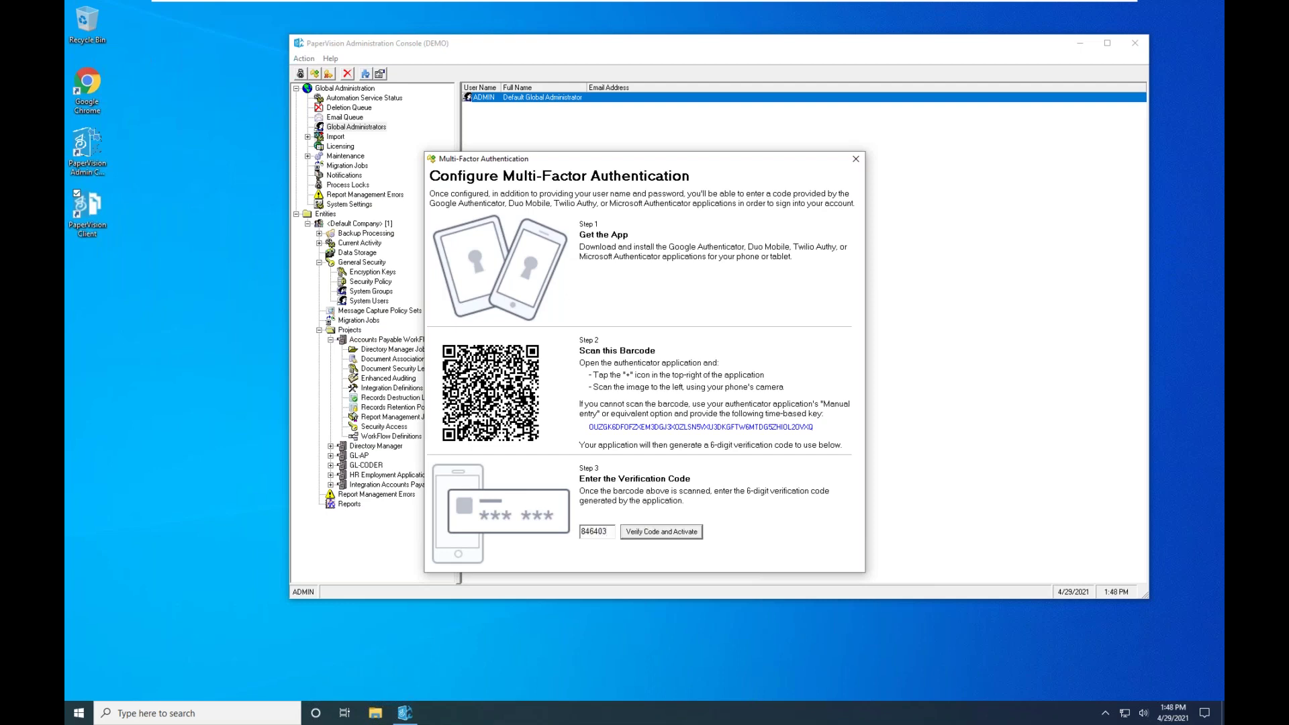
pyautogui.click(669, 536)
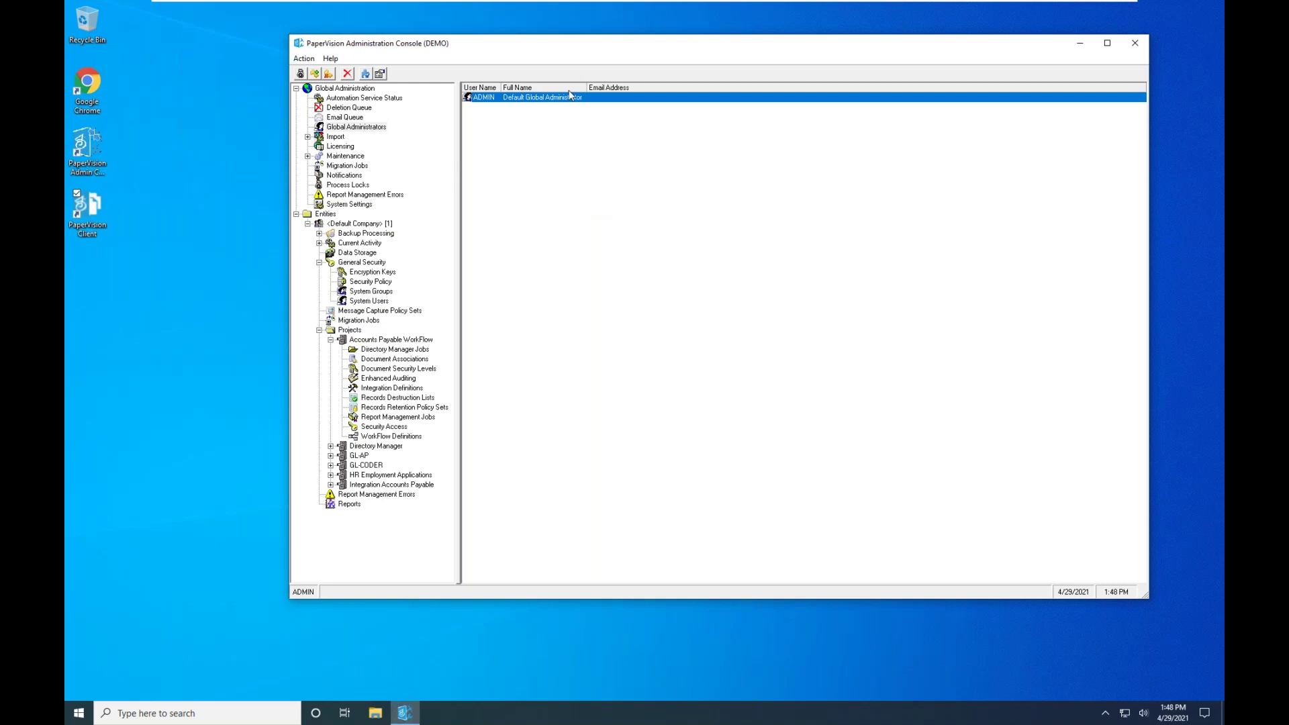
pyautogui.click(1135, 43)
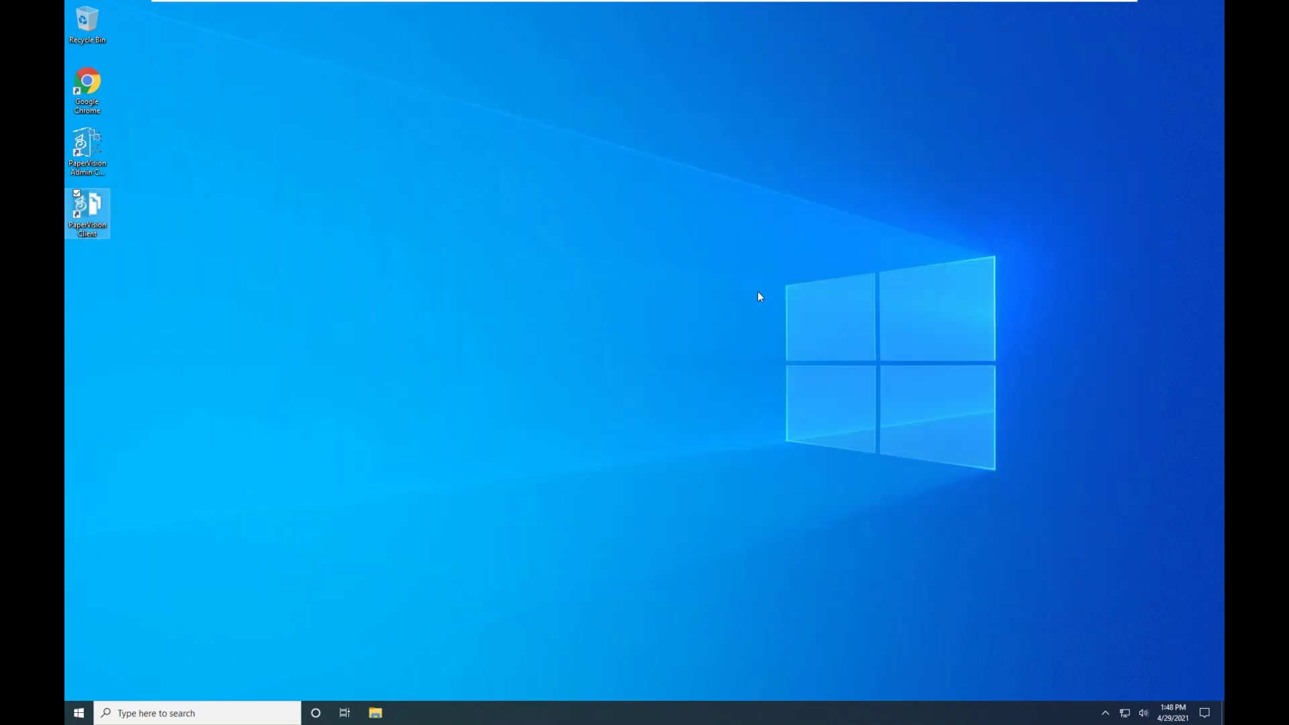
pyautogui.doubleClick(87, 149)
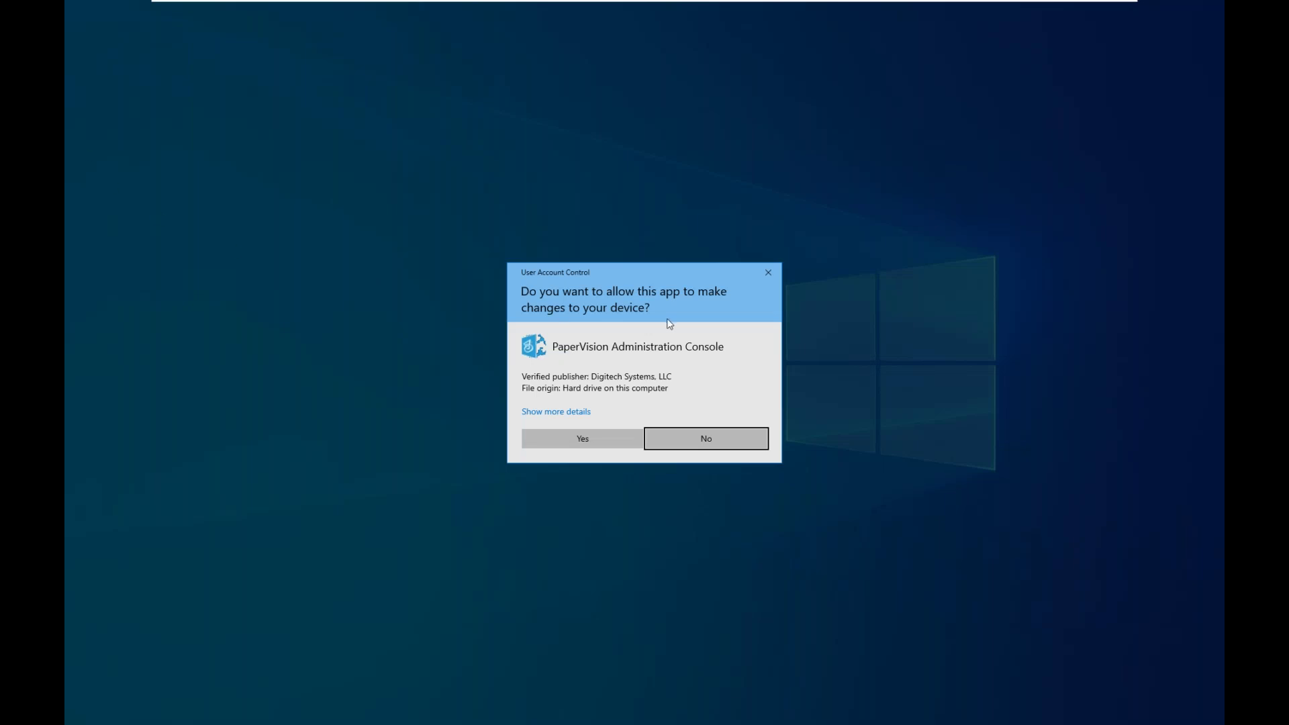
pyautogui.click(589, 438)
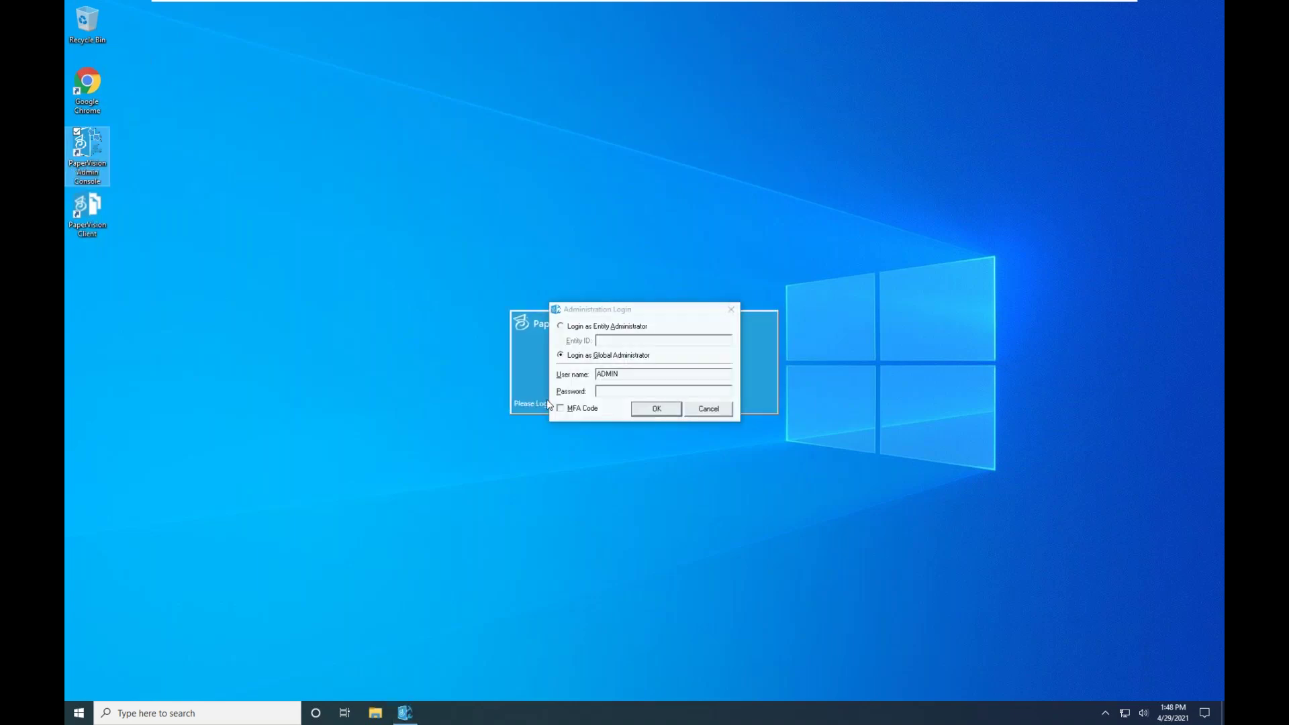
pyautogui.click(618, 393)
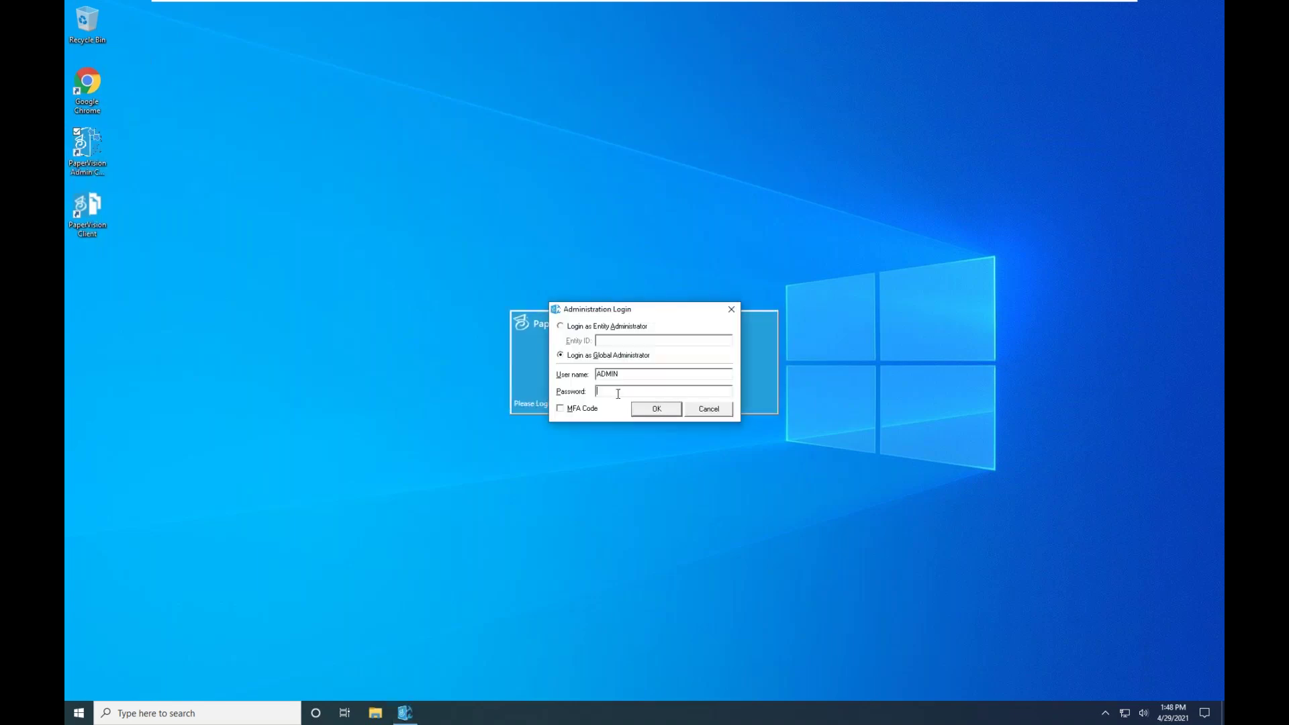
pyautogui.write('*****')
pyautogui.click(661, 412)
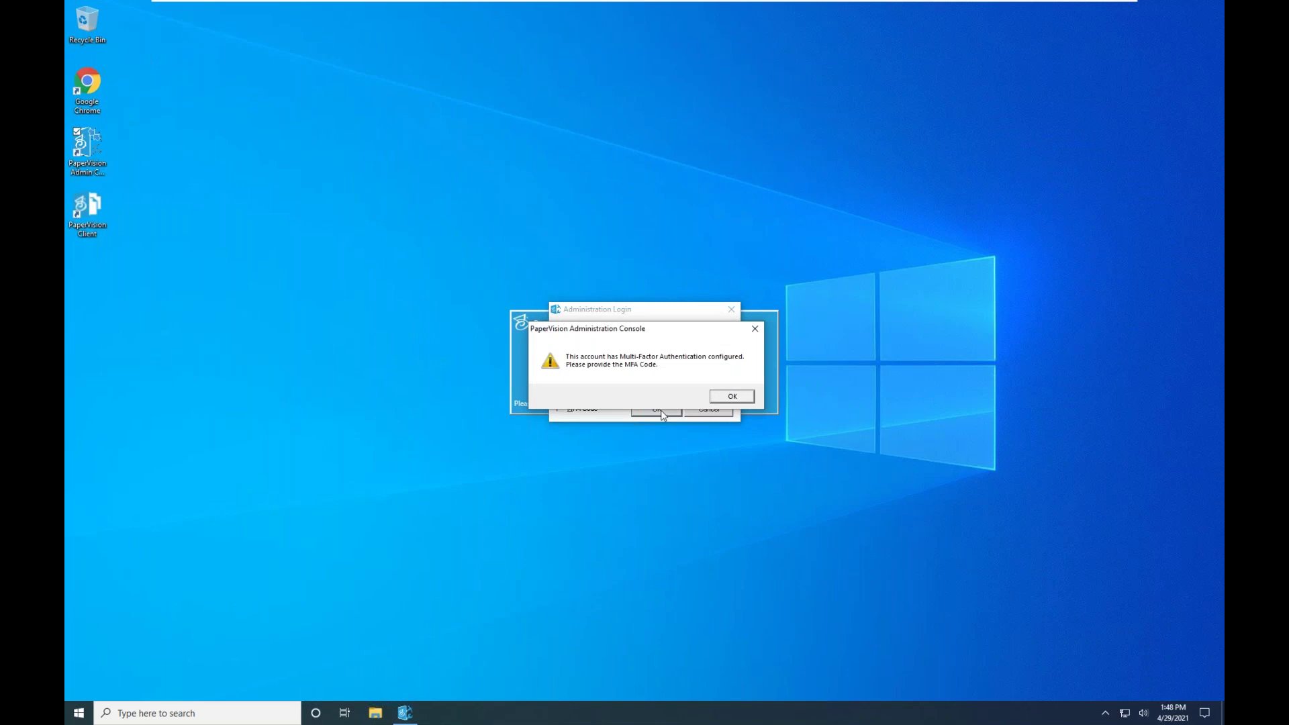
pyautogui.click(724, 398)
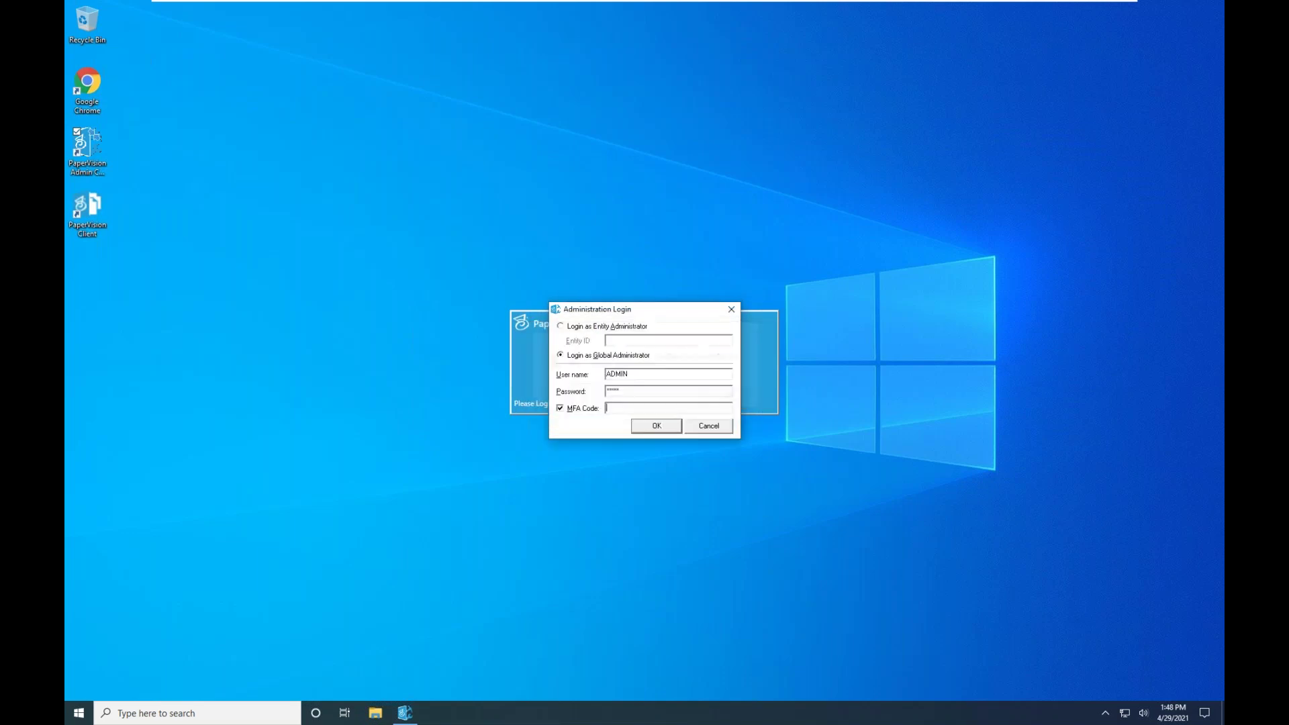
pyautogui.click(580, 410)
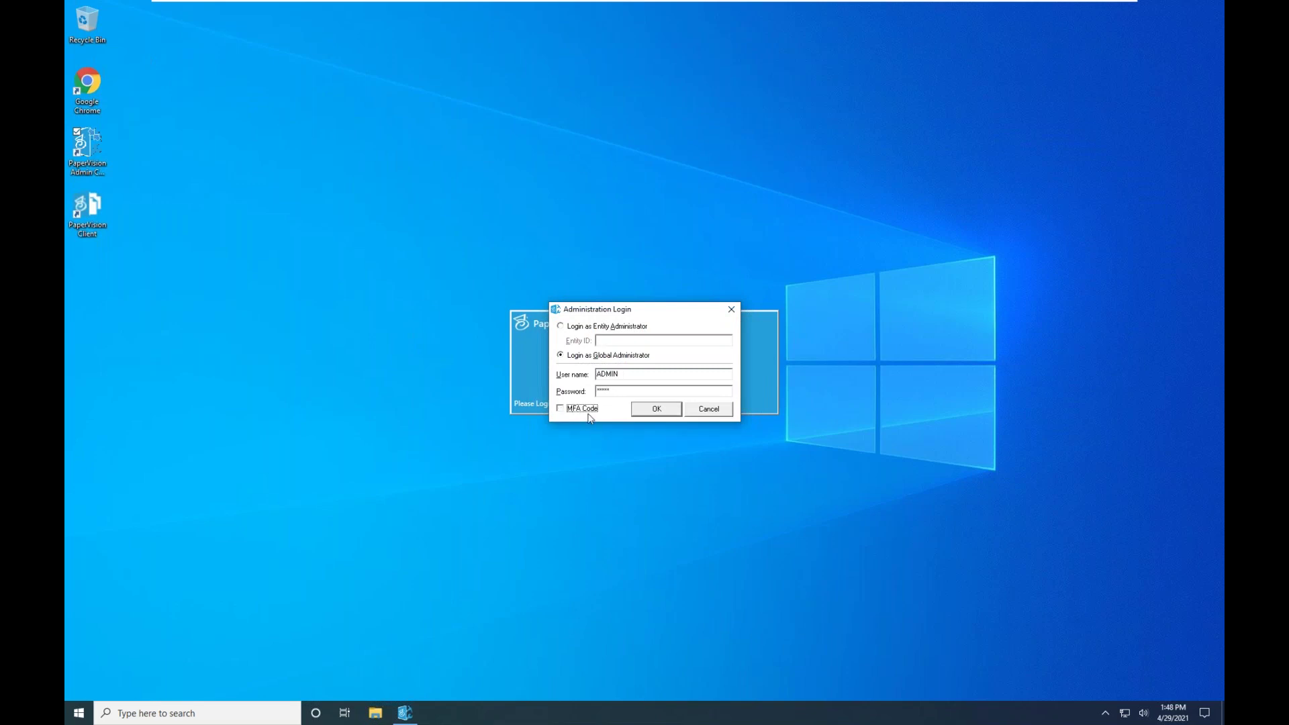
pyautogui.click(581, 409)
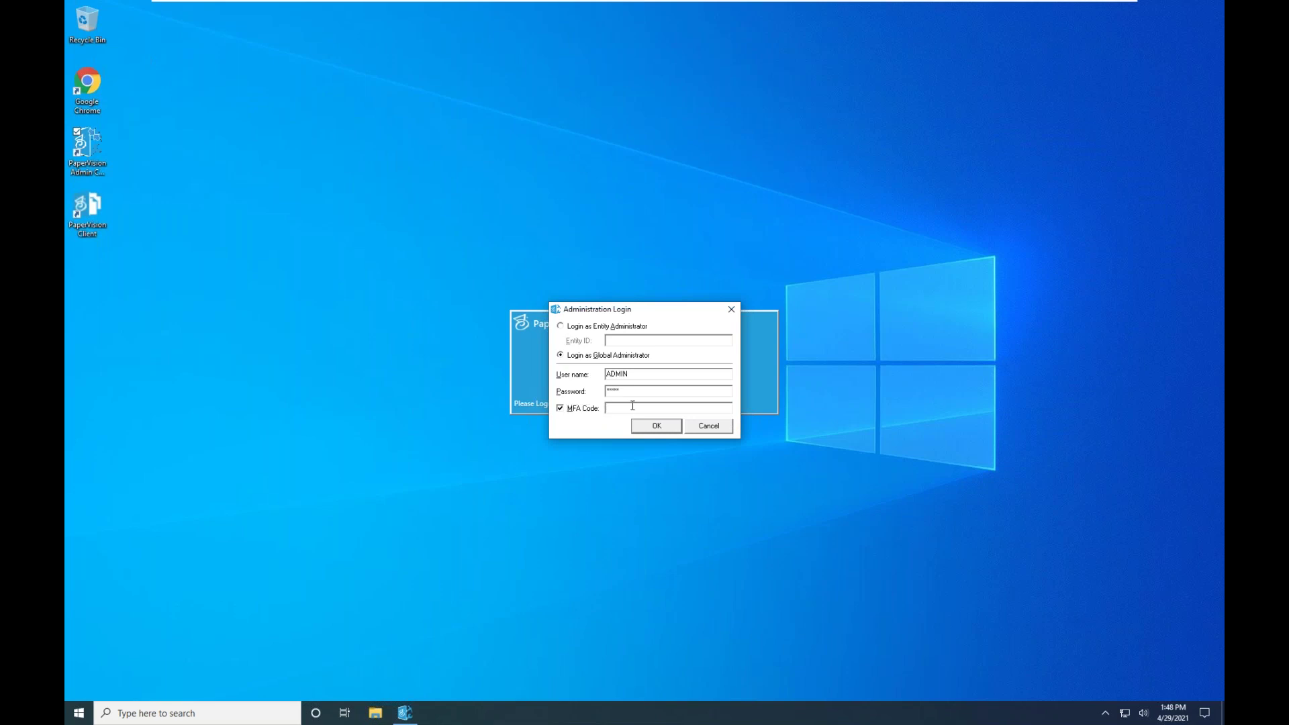
pyautogui.click(632, 405)
pyautogui.press('Return')
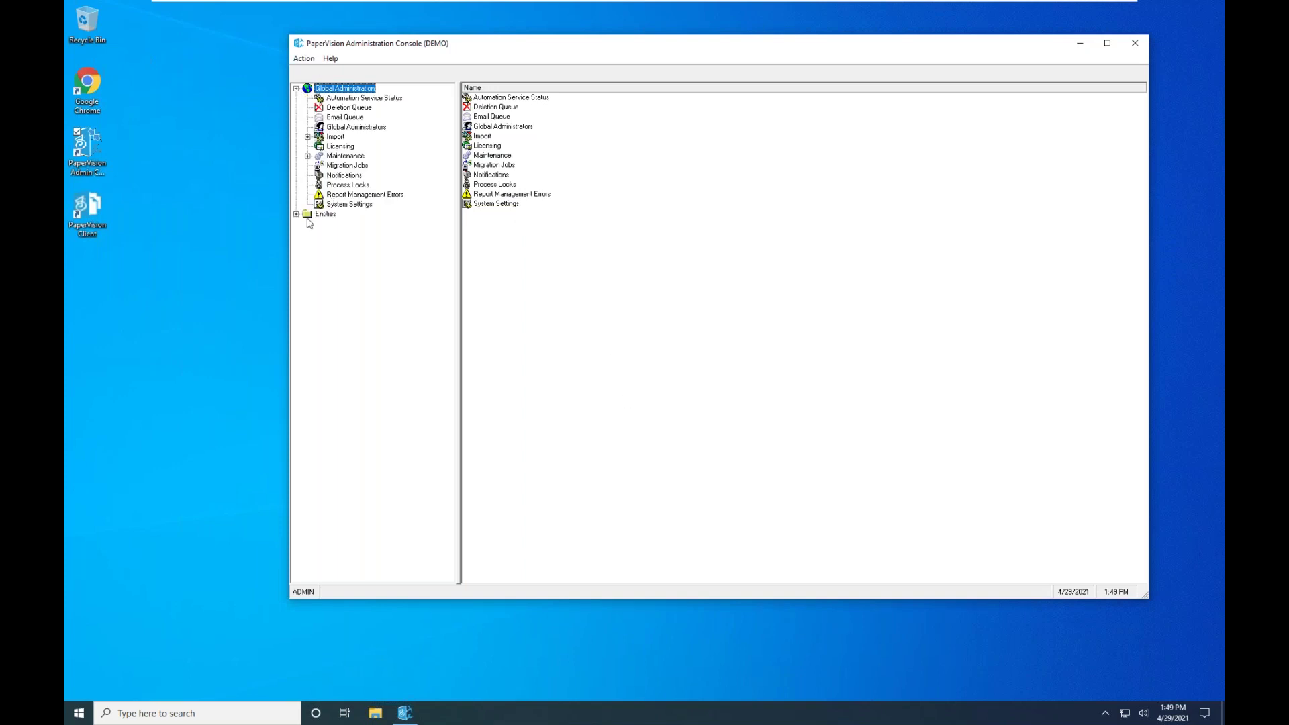
# Expand Entities and <Default Company>, open Global Administrators, and select the ADMIN account
pyautogui.click(306, 215)
pyautogui.click(308, 225)
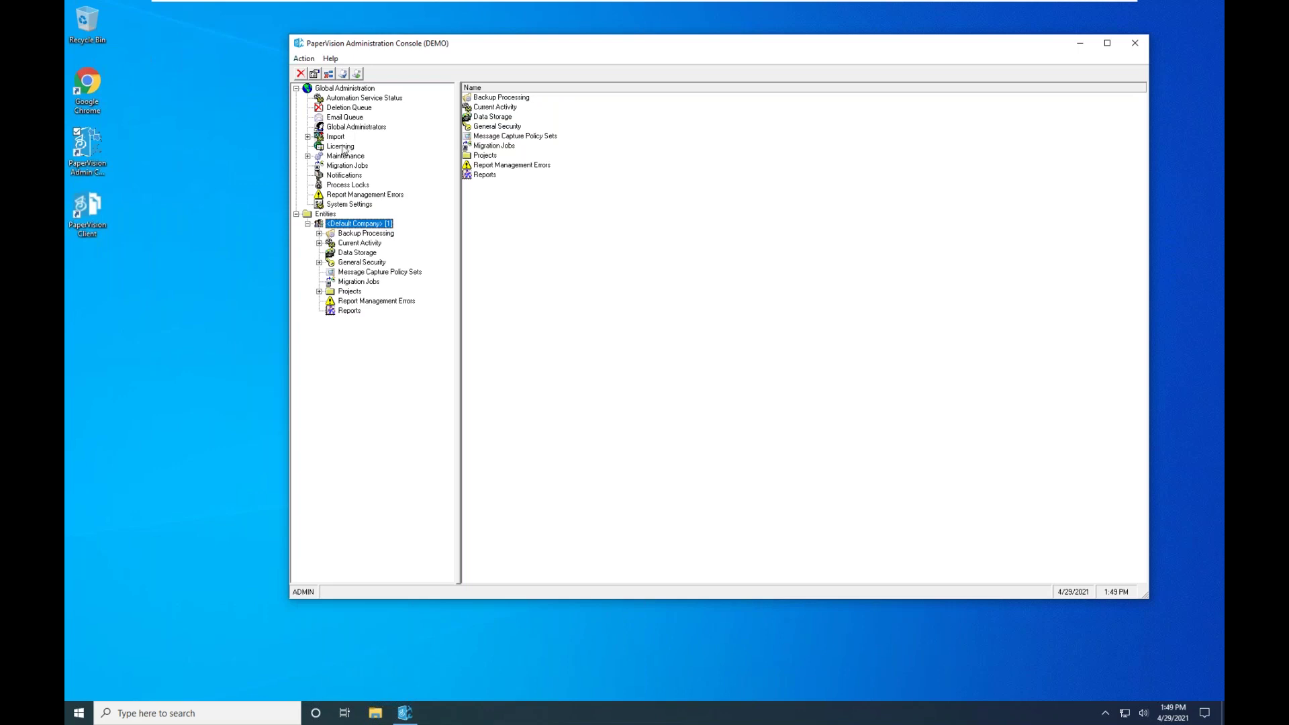
pyautogui.click(344, 127)
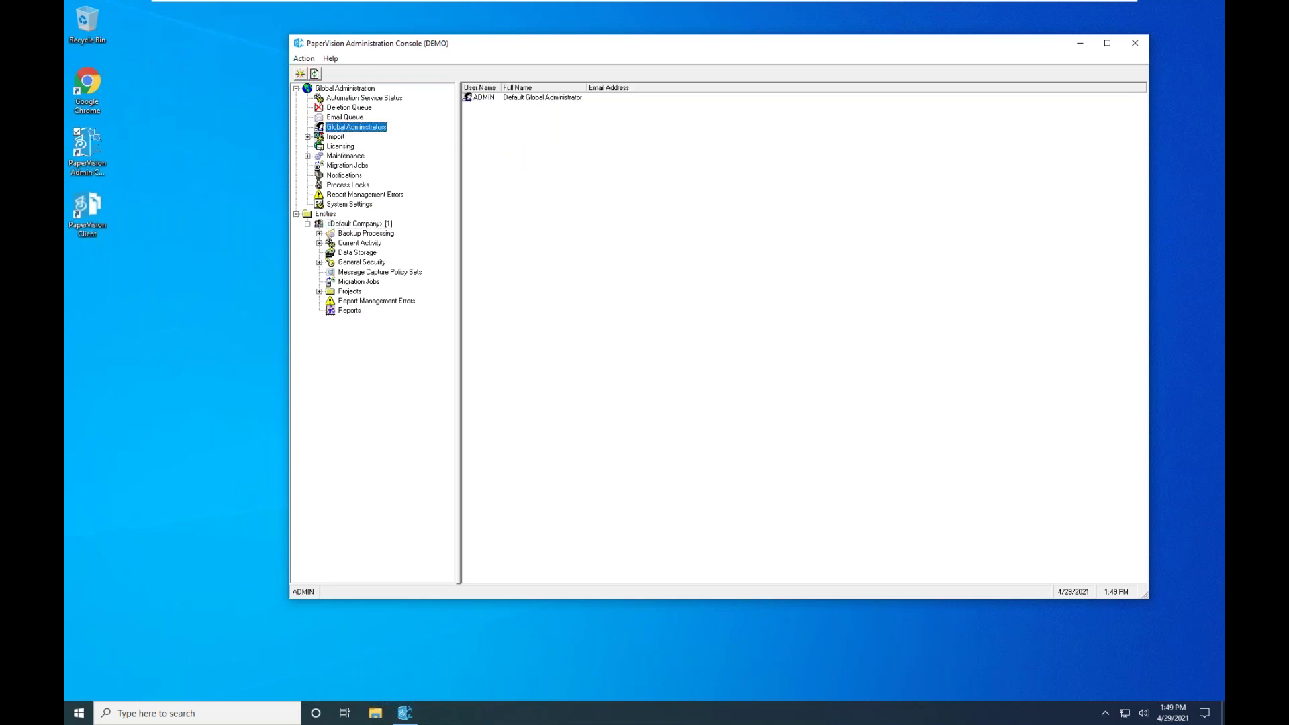
pyautogui.click(513, 99)
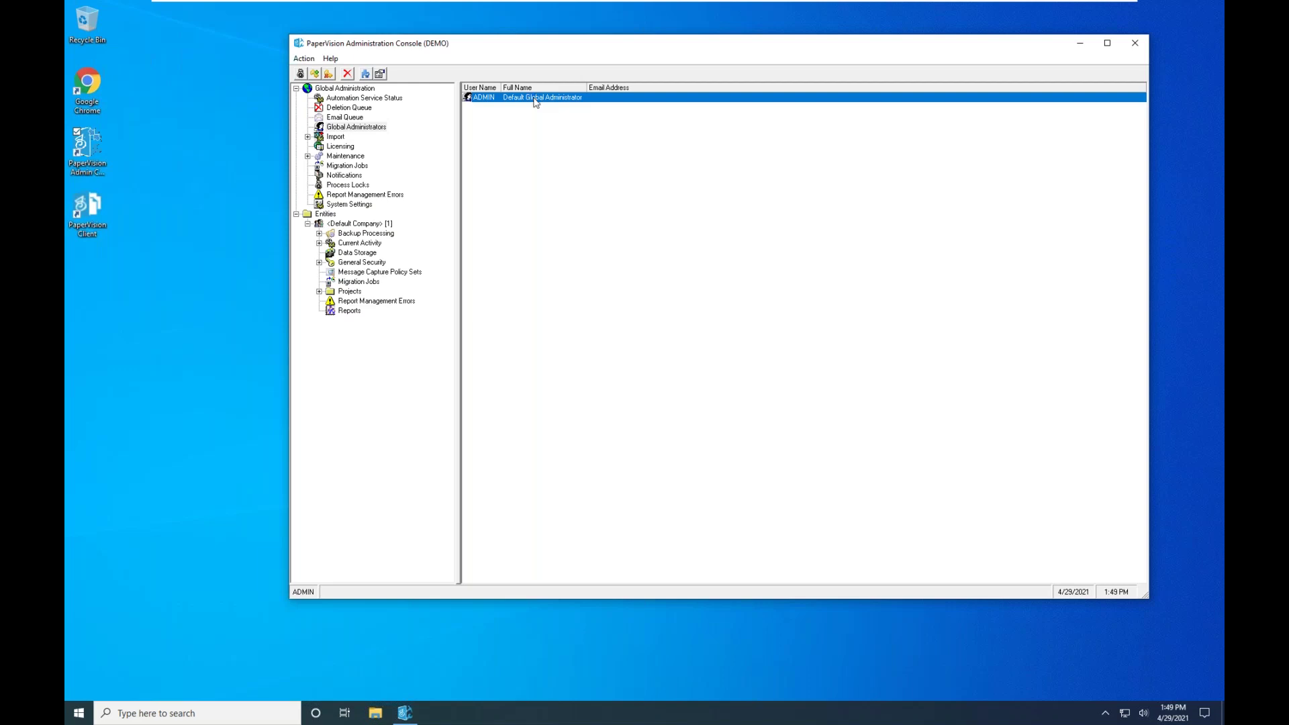
# Reset Multi-Factor Authentication for the ADMIN account, confirm it, and close the console
pyautogui.rightClick(537, 101)
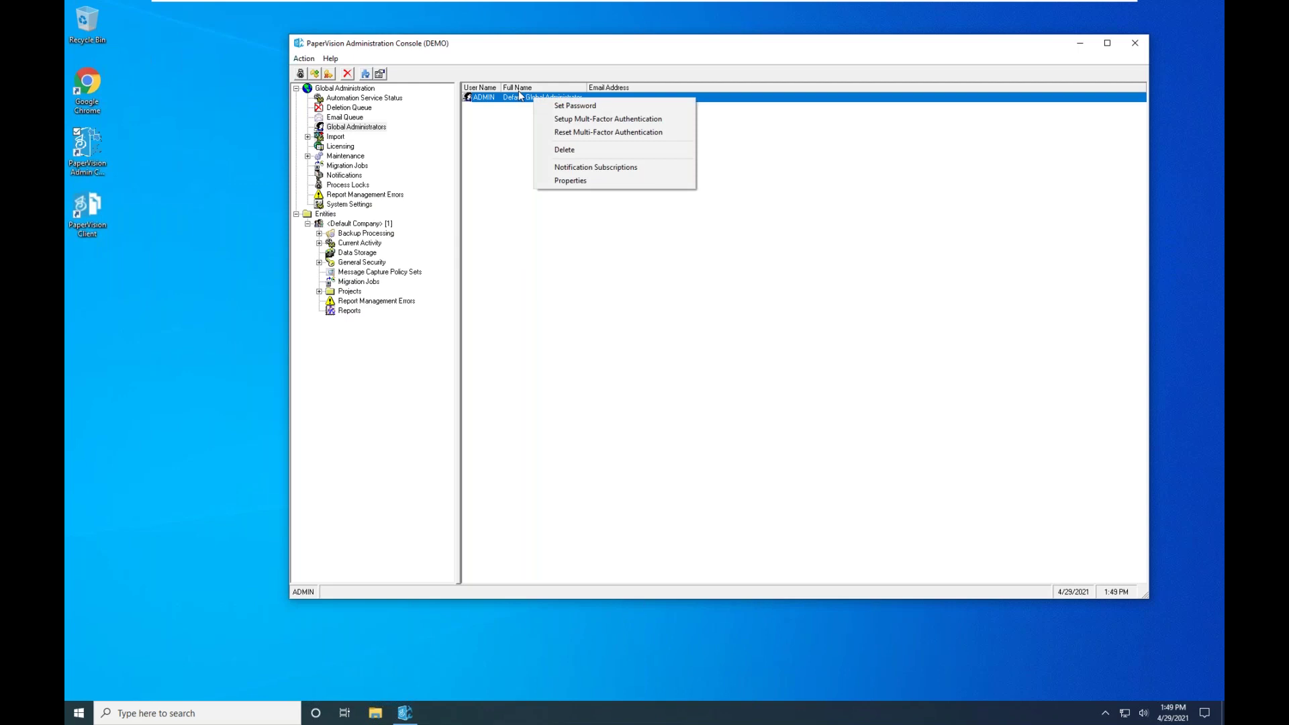
pyautogui.click(511, 98)
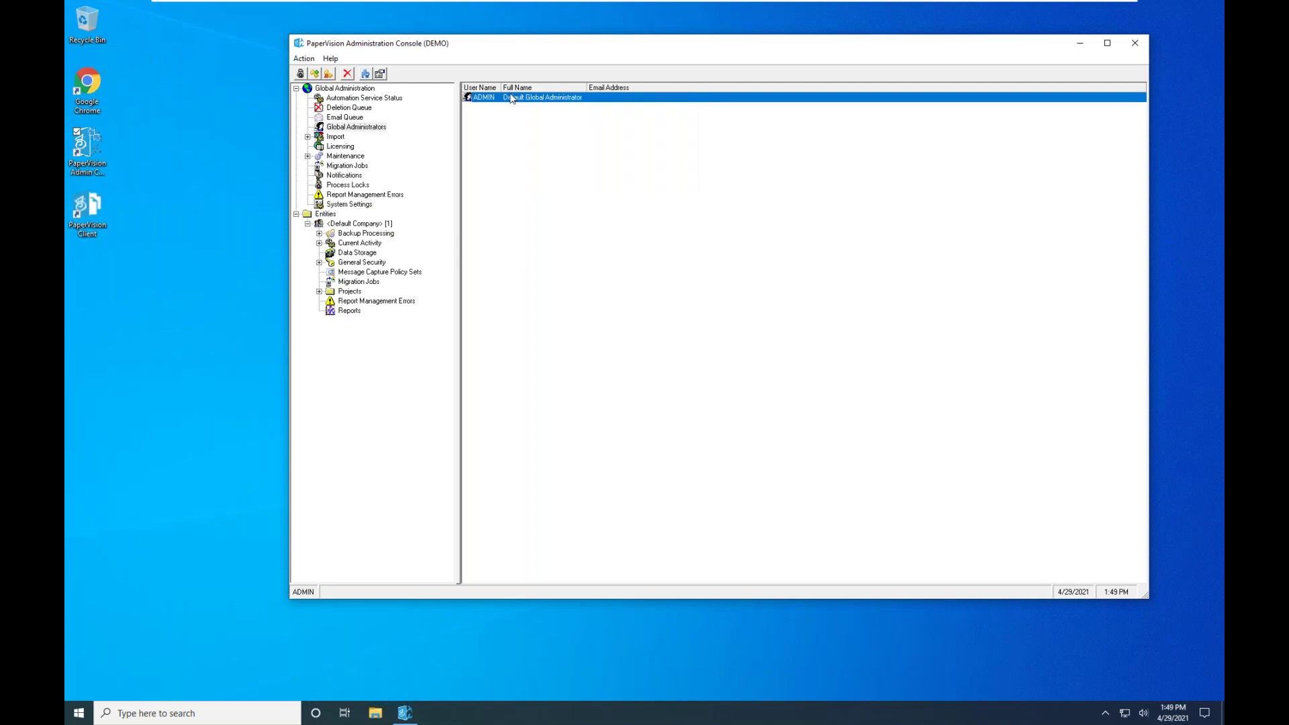
pyautogui.rightClick(569, 104)
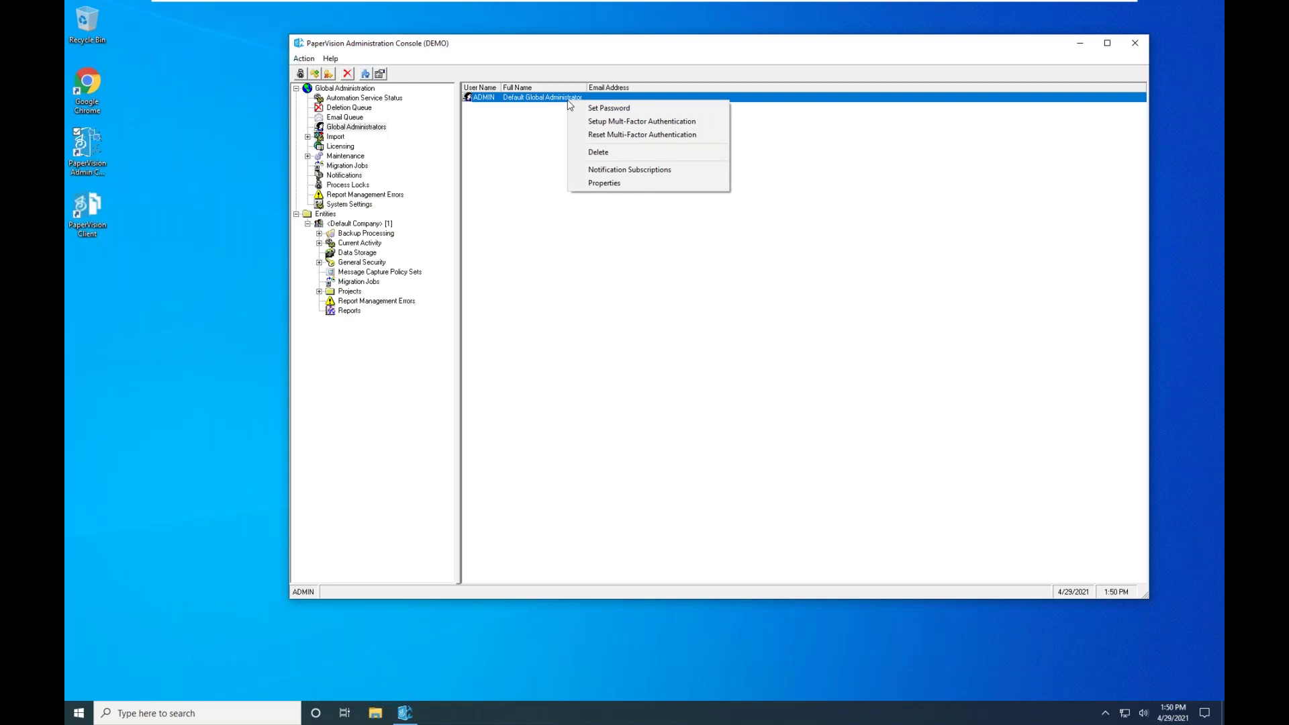
pyautogui.click(631, 135)
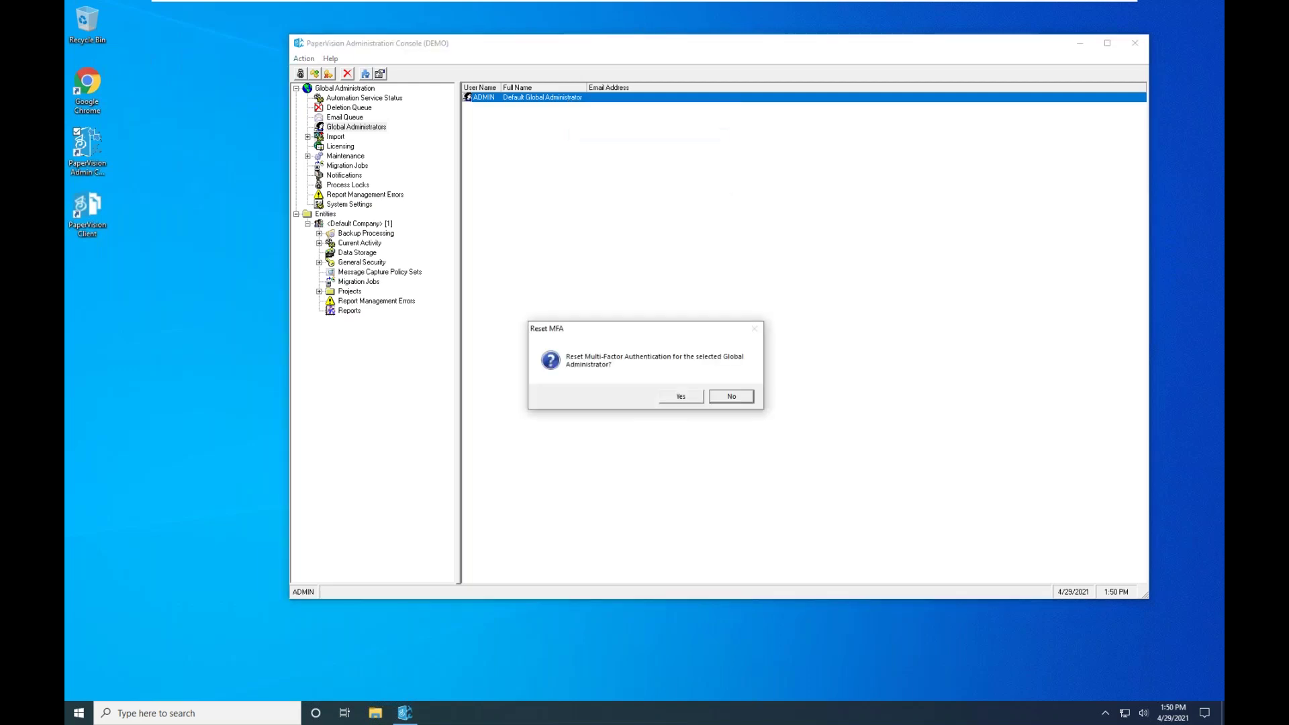
pyautogui.click(678, 396)
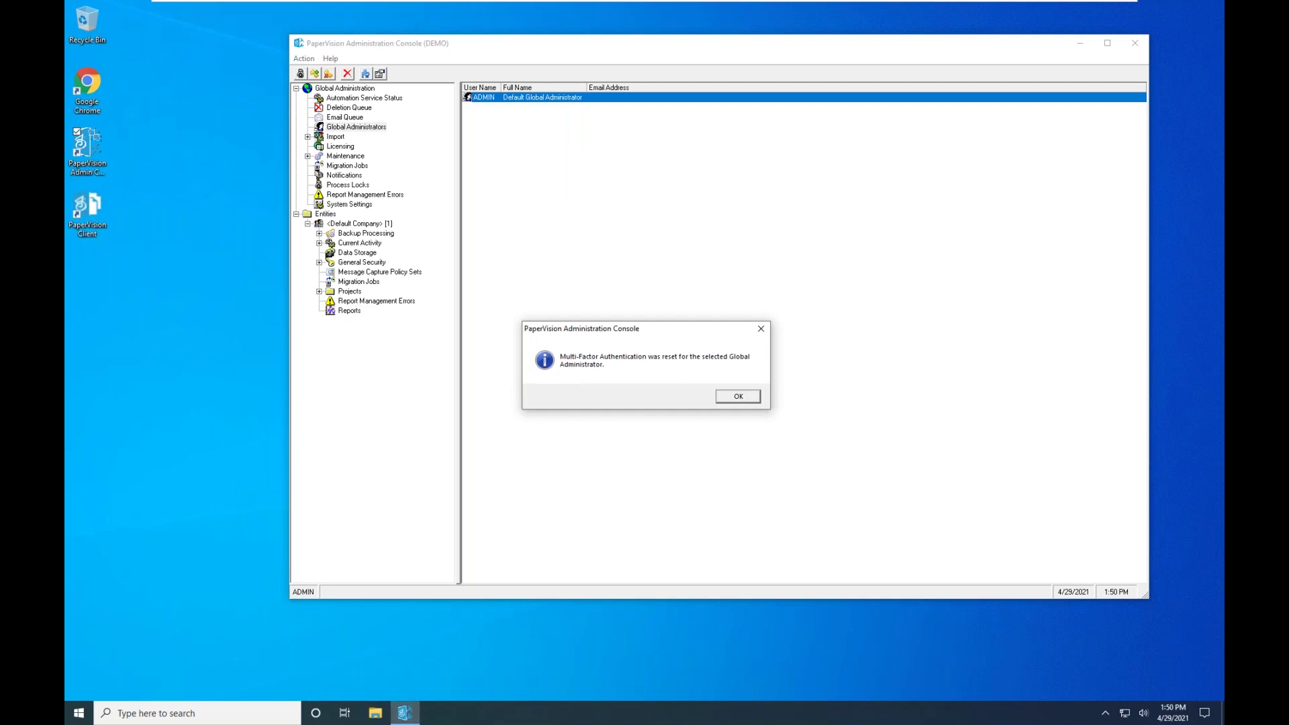
pyautogui.click(739, 398)
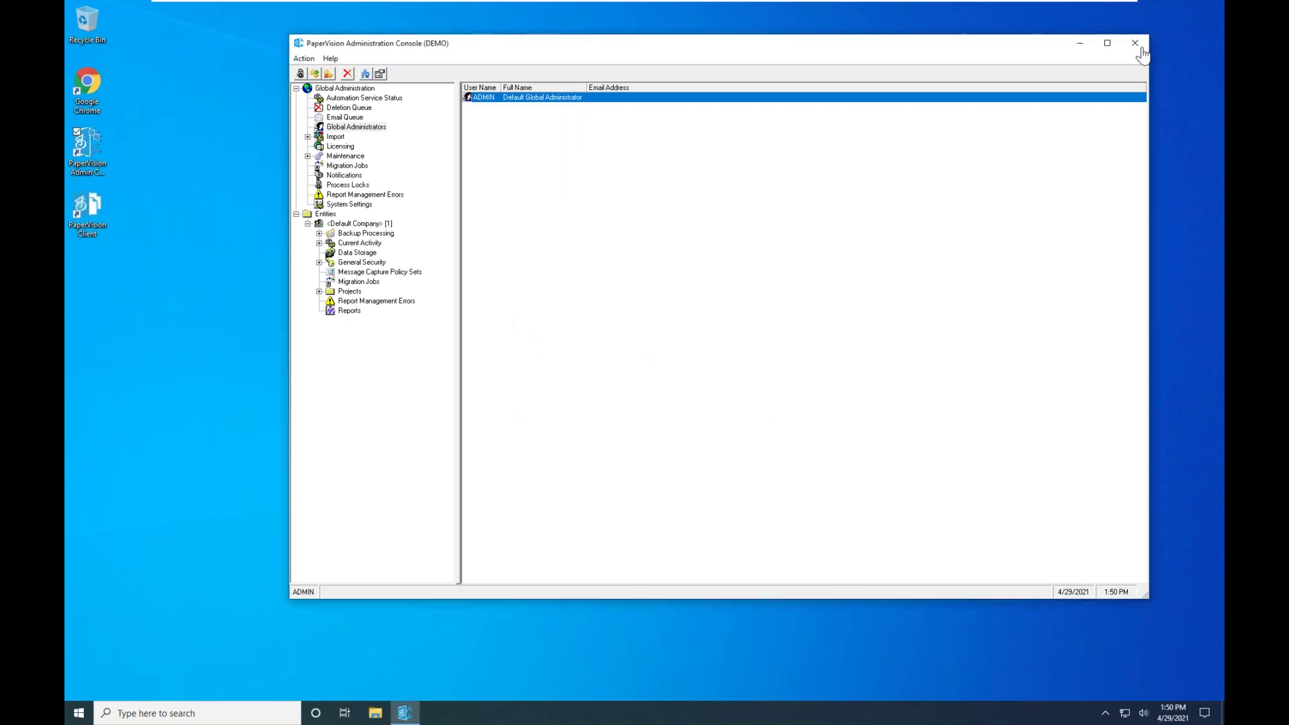
pyautogui.click(1135, 43)
# Relaunch the Admin Console and log in as global administrator without an MFA code
pyautogui.doubleClick(96, 160)
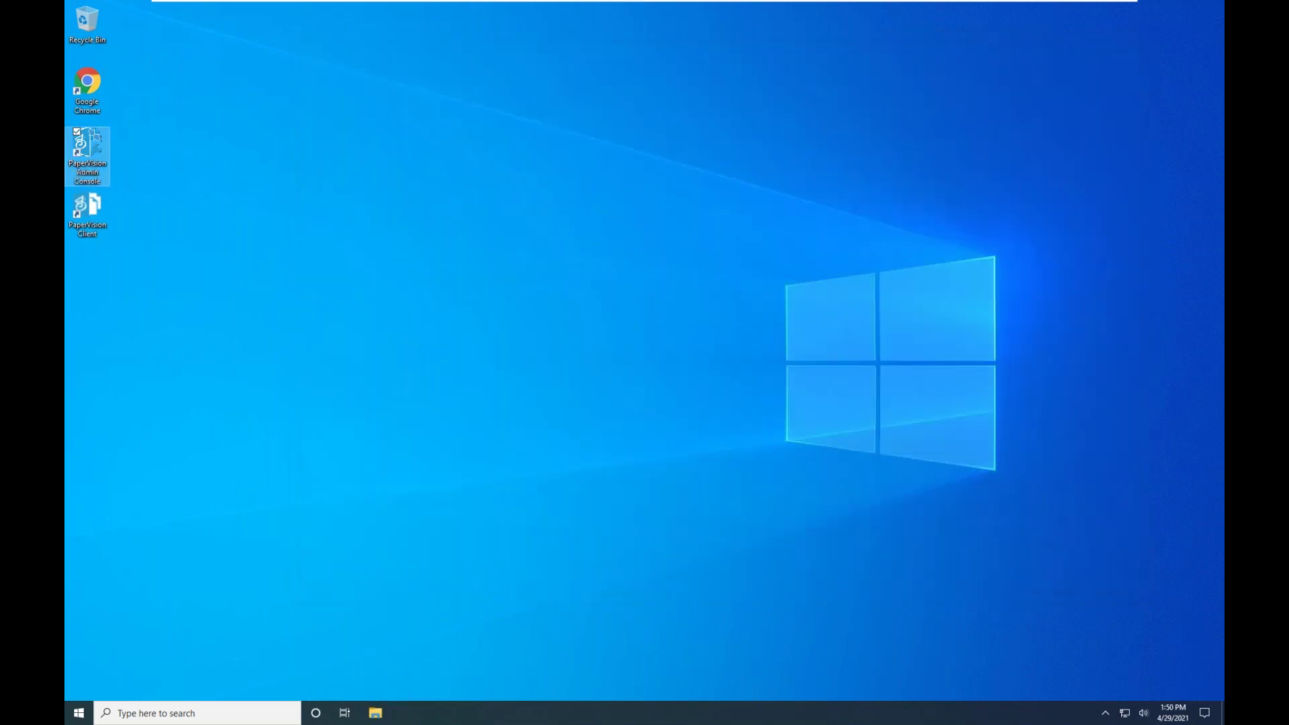
pyautogui.click(567, 430)
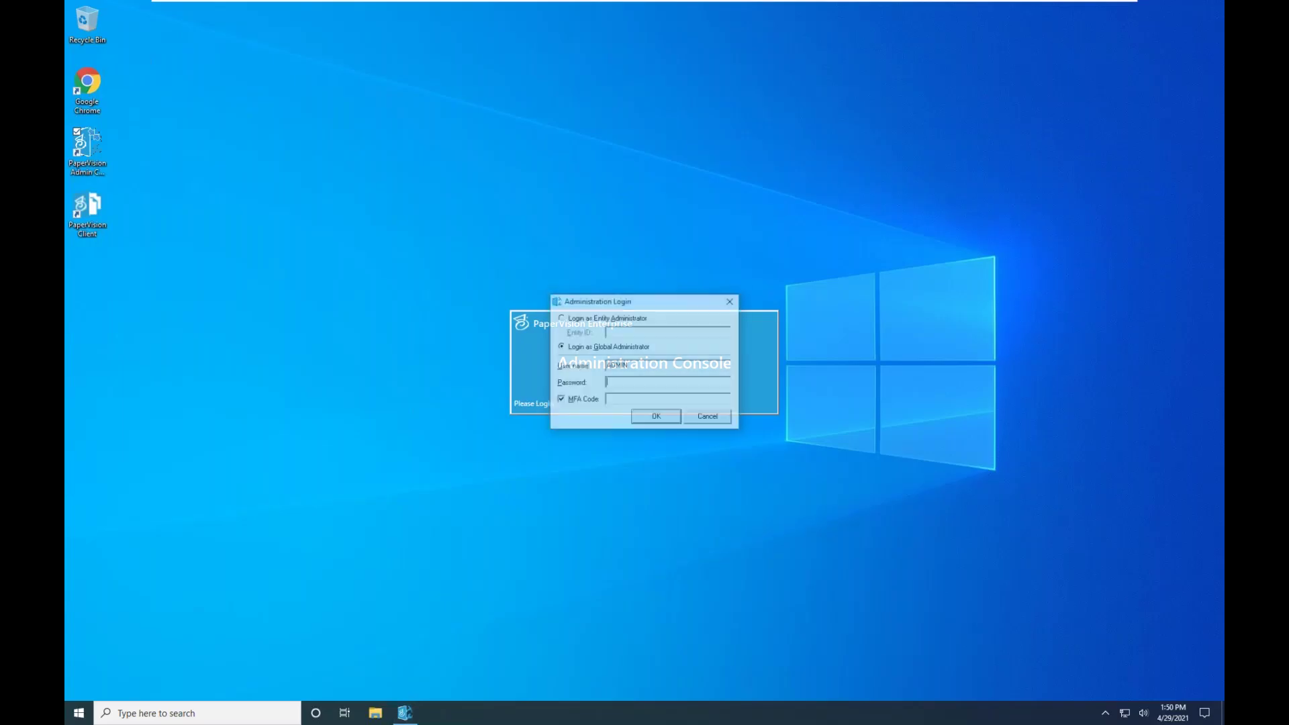
pyautogui.write('***')
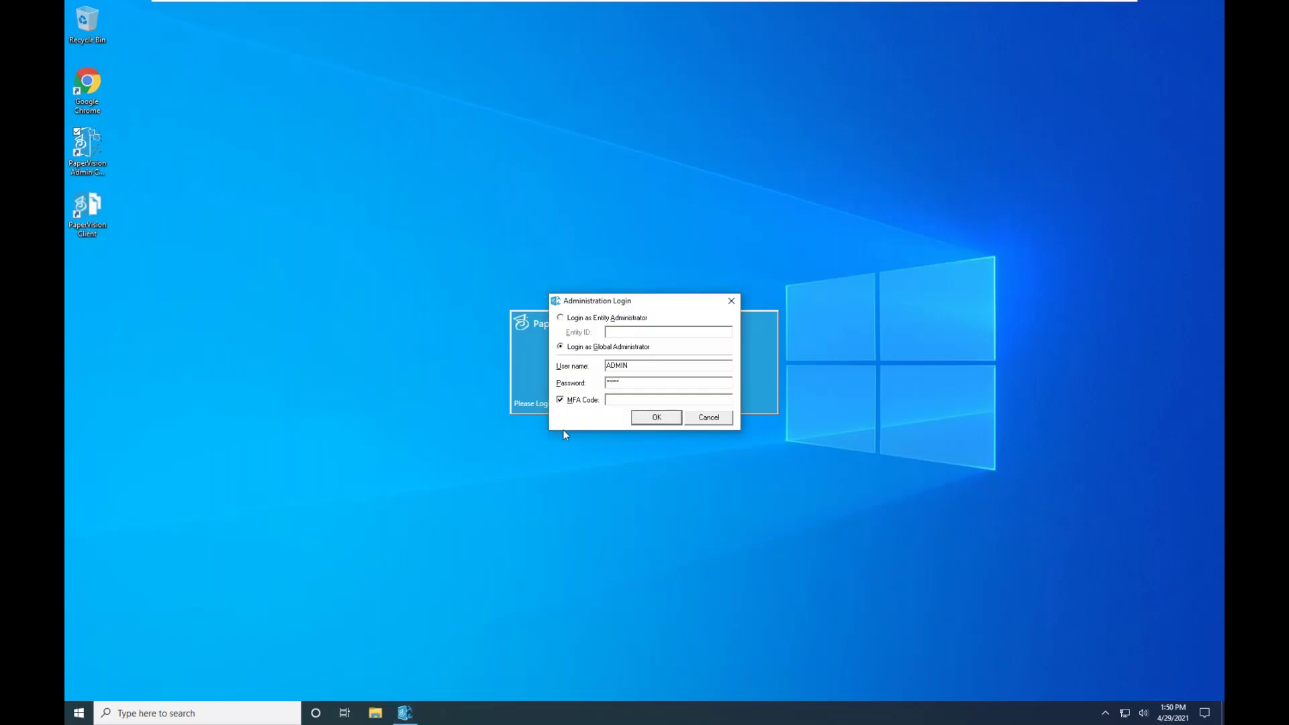
pyautogui.click(561, 401)
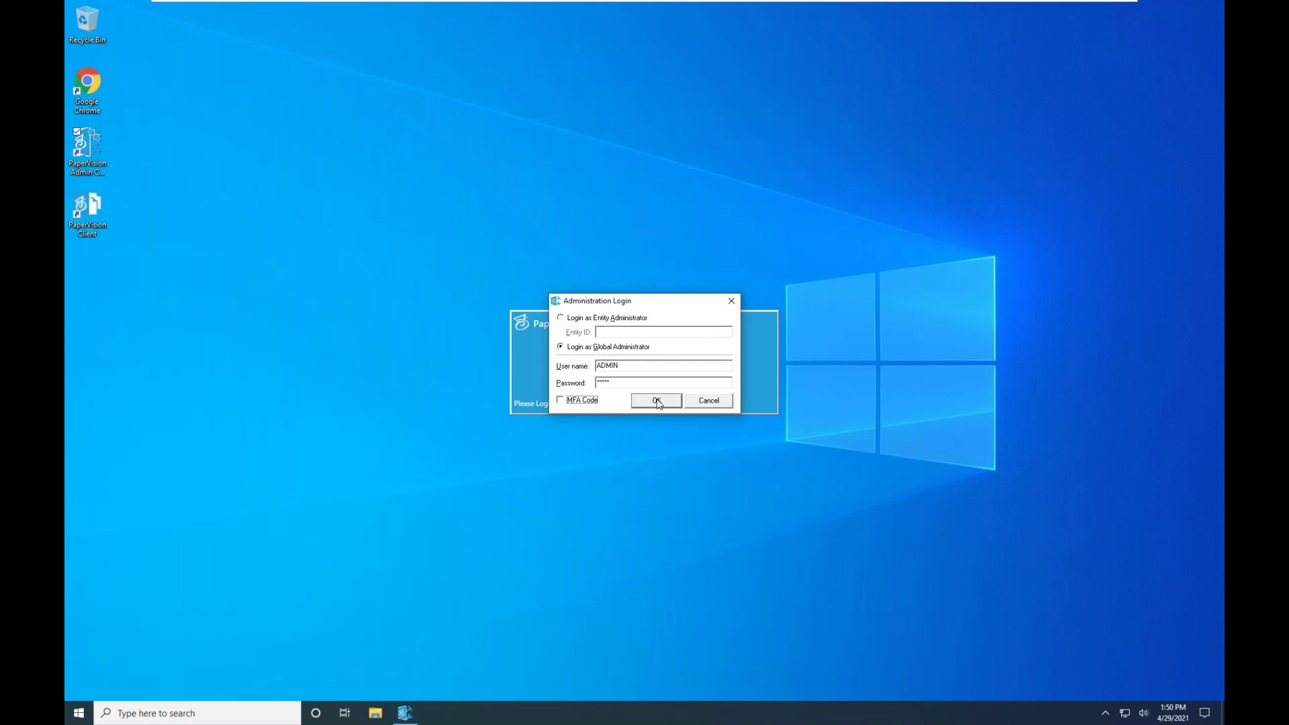
pyautogui.click(657, 400)
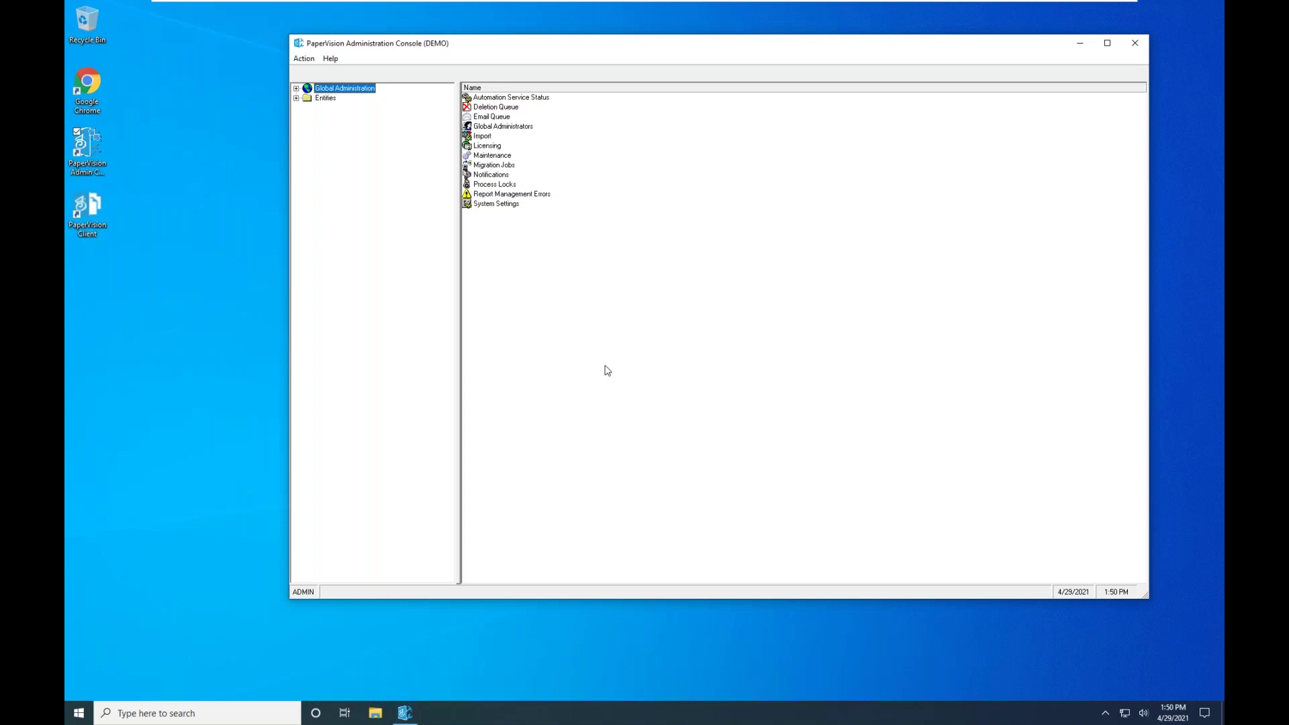
# Under Default Company > General Security > System Users, reset Multi-Factor Authentication for MFA USER
pyautogui.click(296, 88)
pyautogui.click(296, 213)
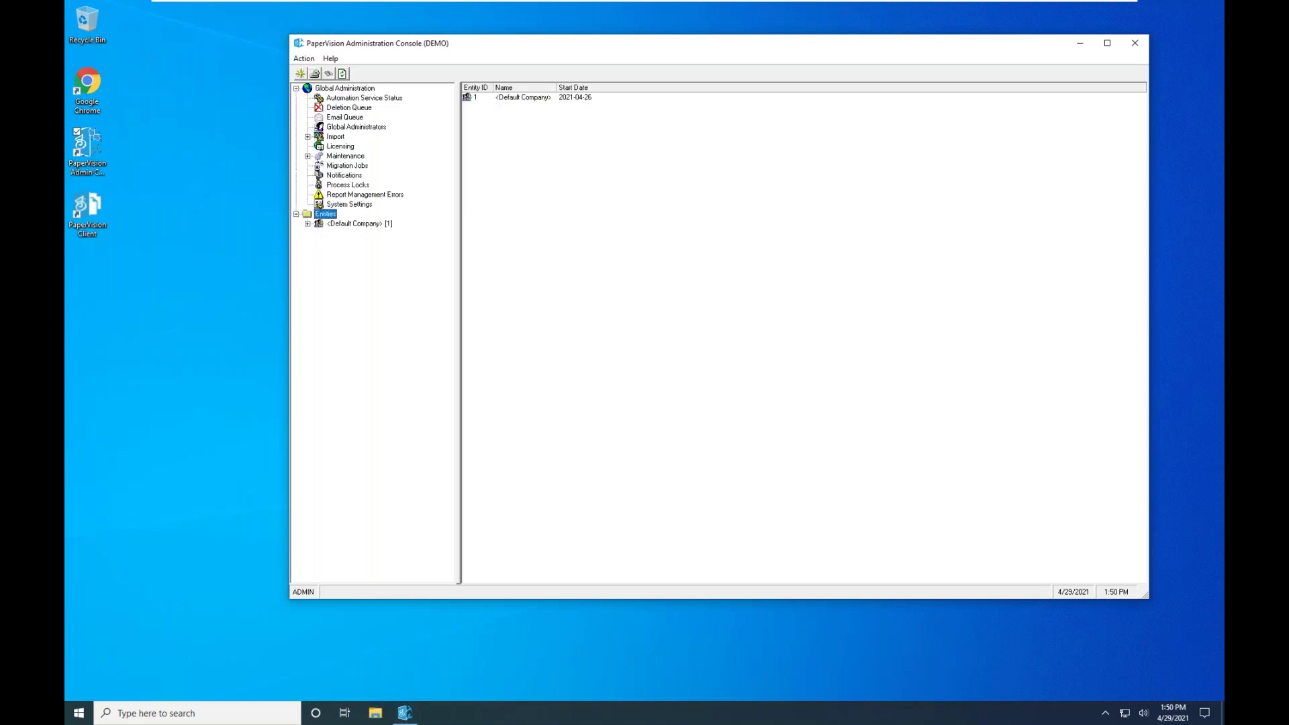
pyautogui.click(308, 224)
pyautogui.click(319, 262)
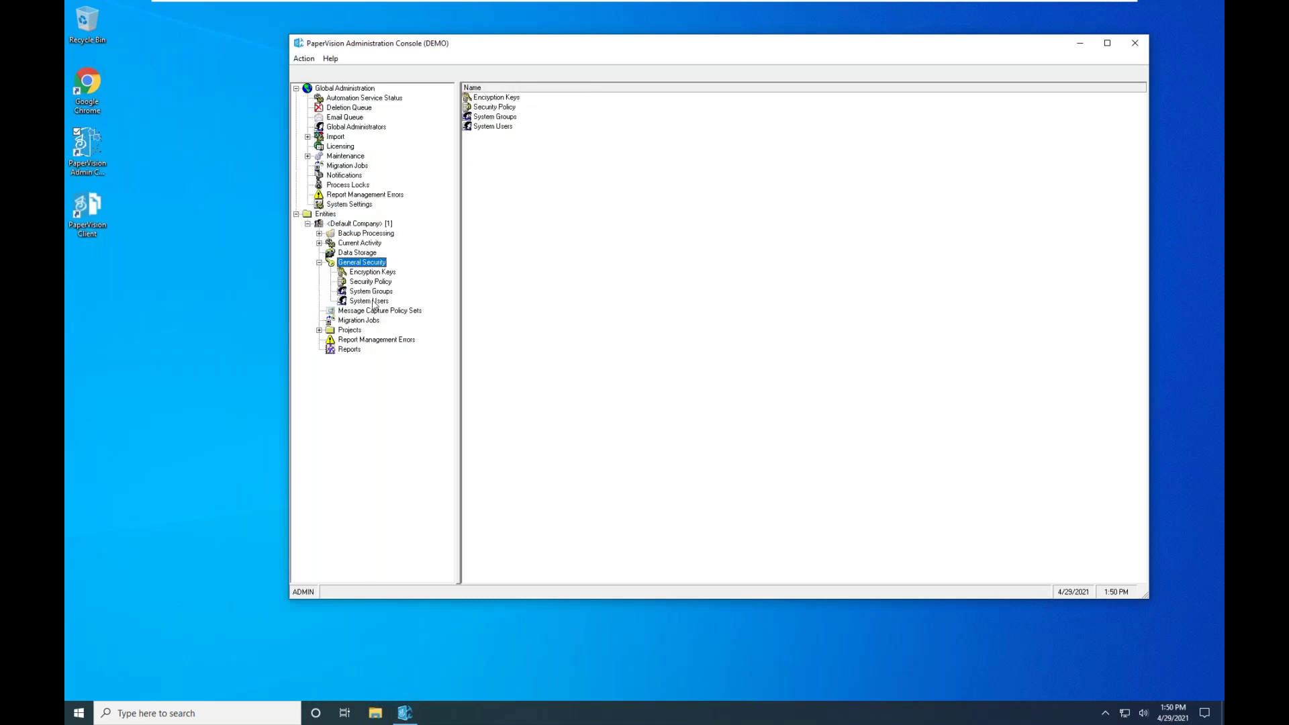
pyautogui.click(373, 301)
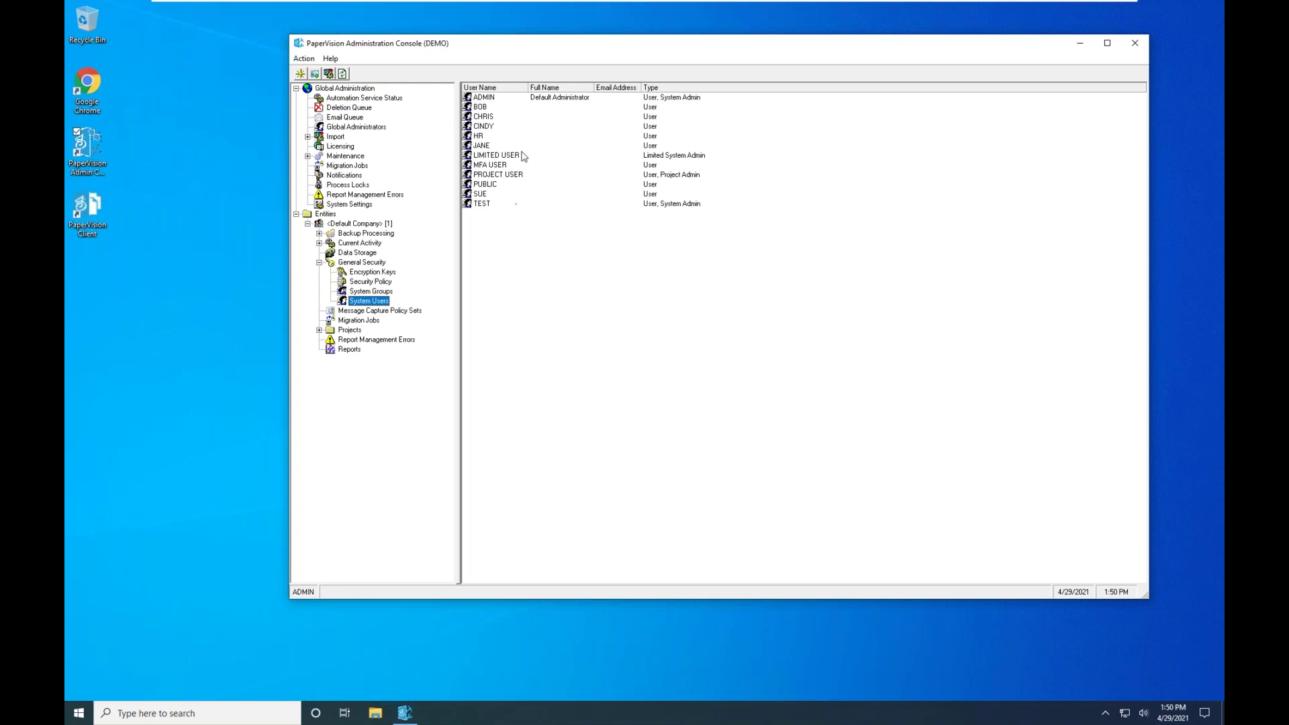
pyautogui.click(492, 166)
pyautogui.rightClick(489, 165)
pyautogui.click(525, 200)
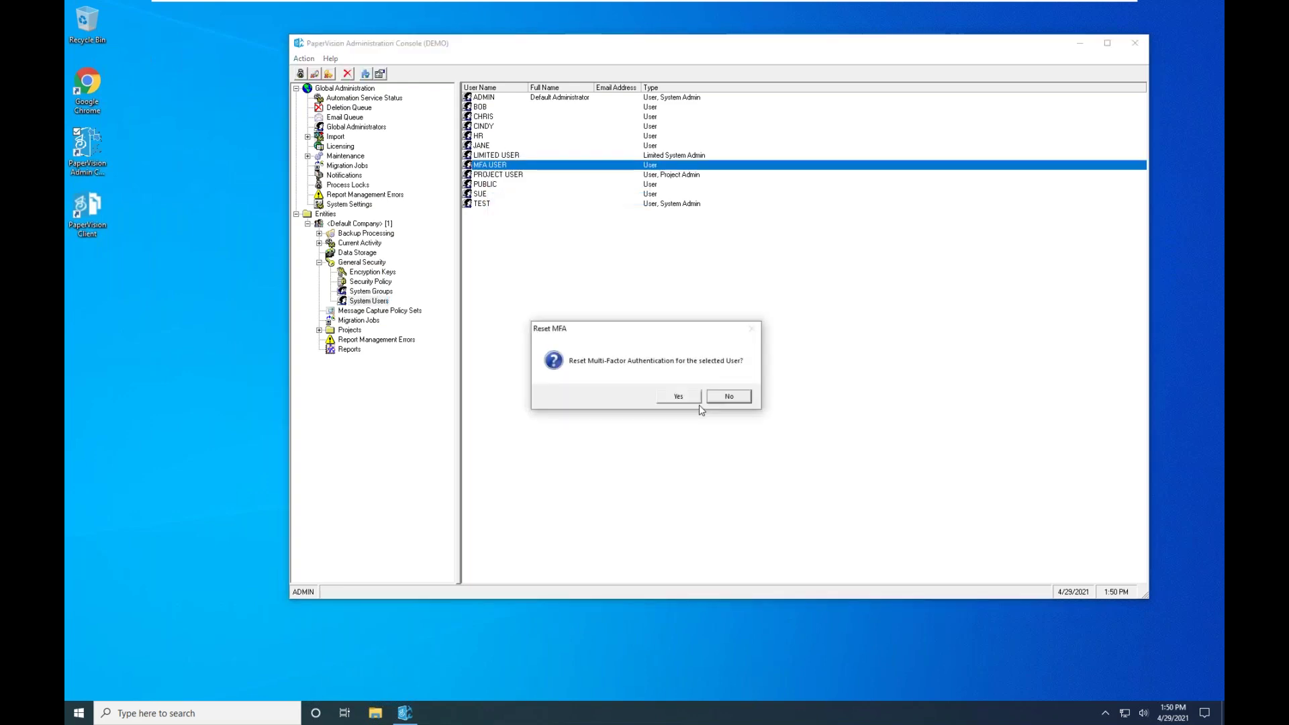
pyautogui.click(691, 398)
pyautogui.click(734, 398)
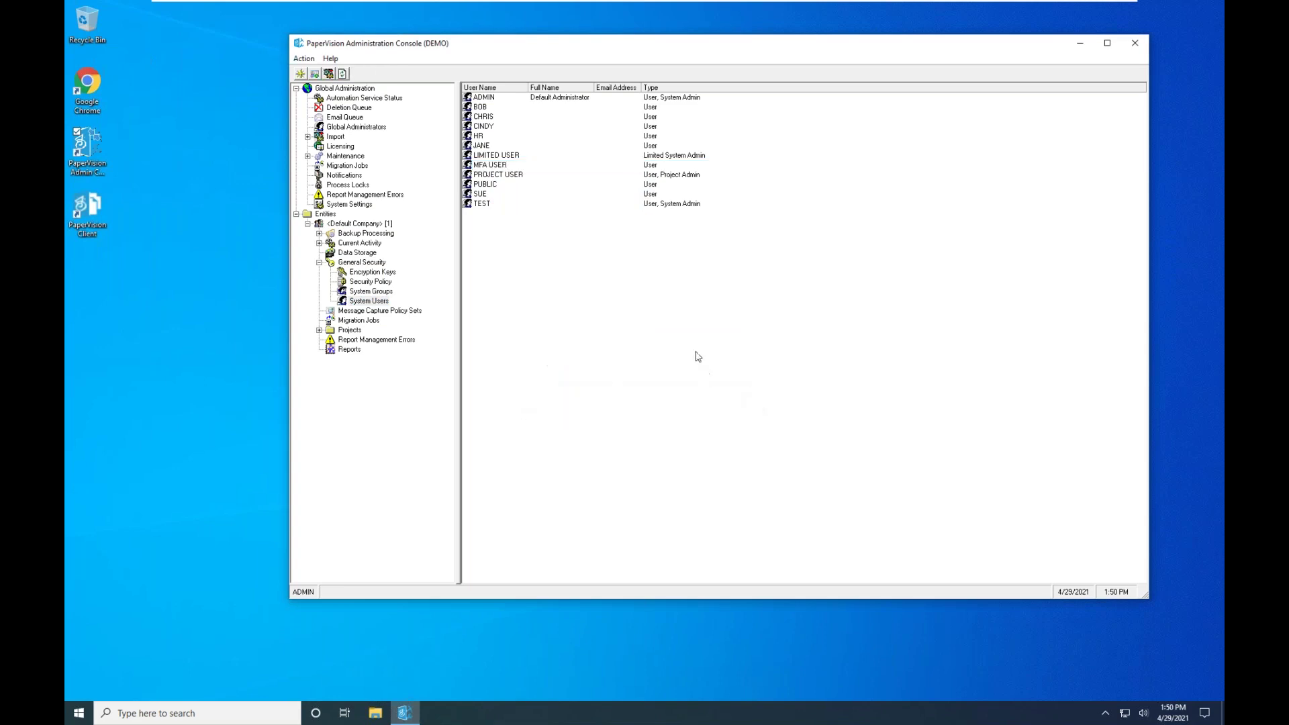
# Enable Require Multi-Factor Authentication on the Security Policy's Authentication tab and save it
pyautogui.click(359, 282)
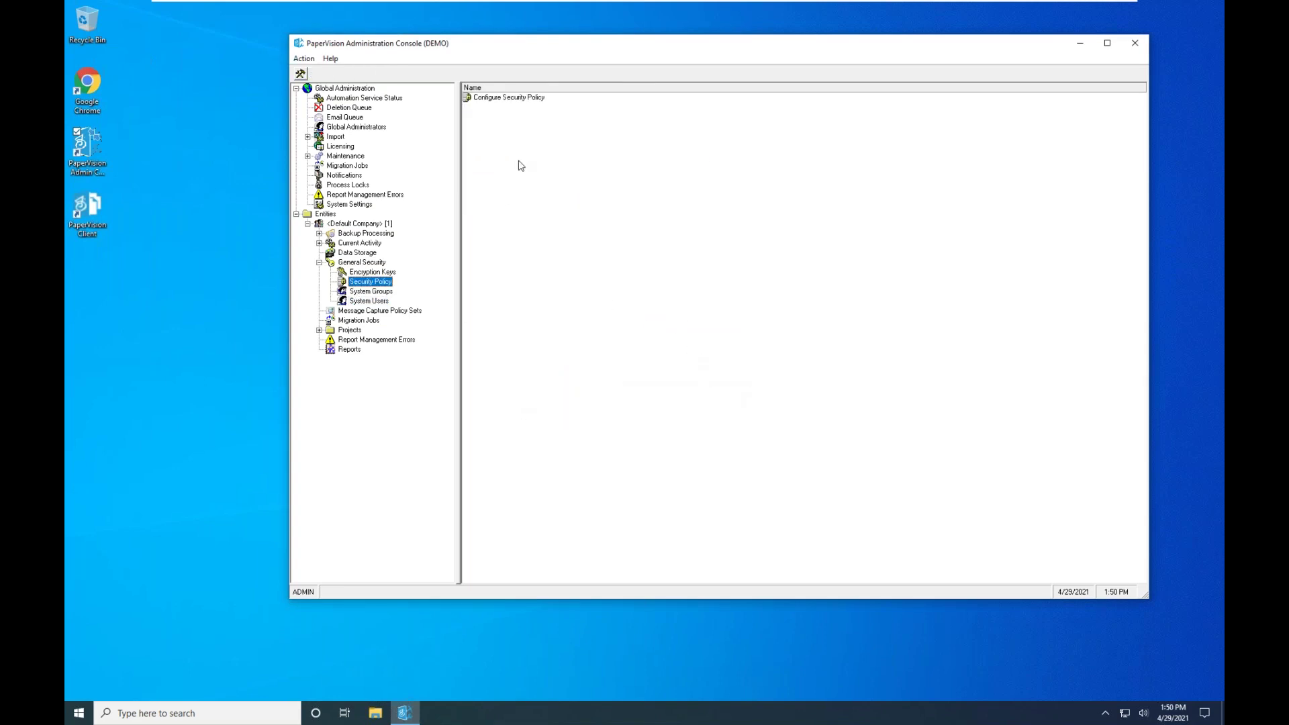
pyautogui.doubleClick(509, 99)
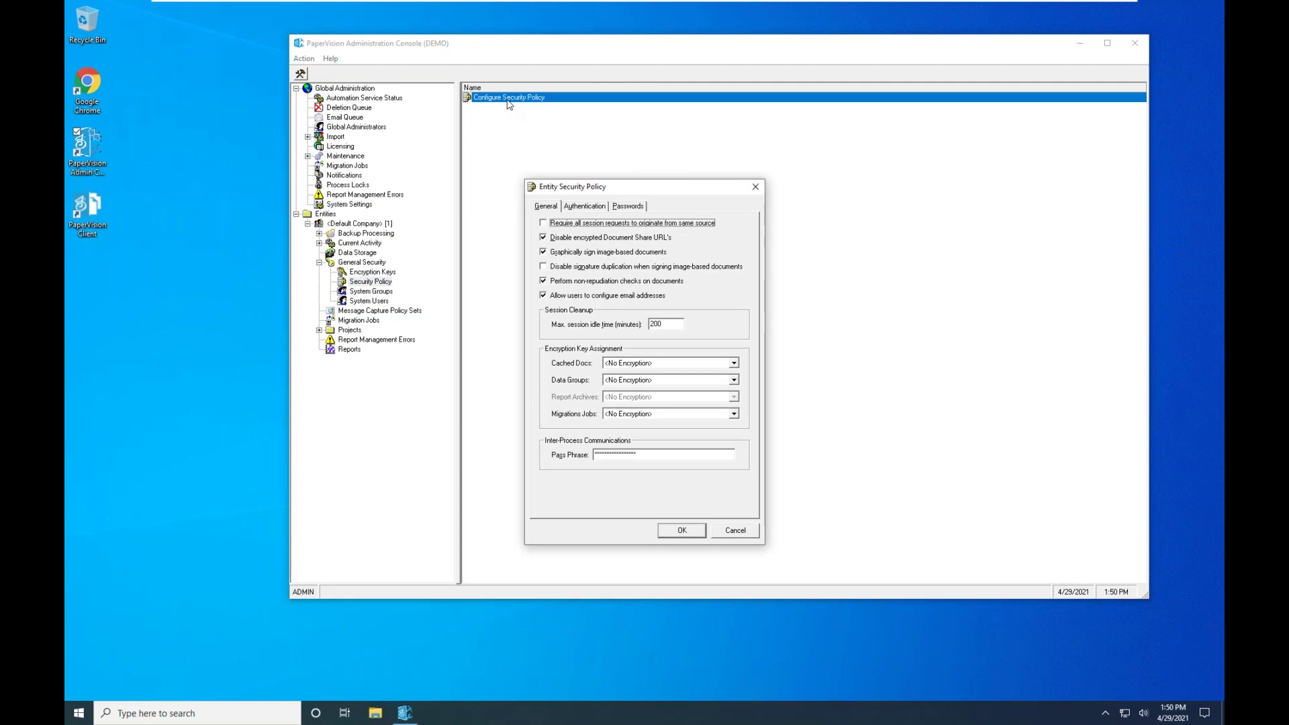
pyautogui.click(601, 208)
pyautogui.click(622, 441)
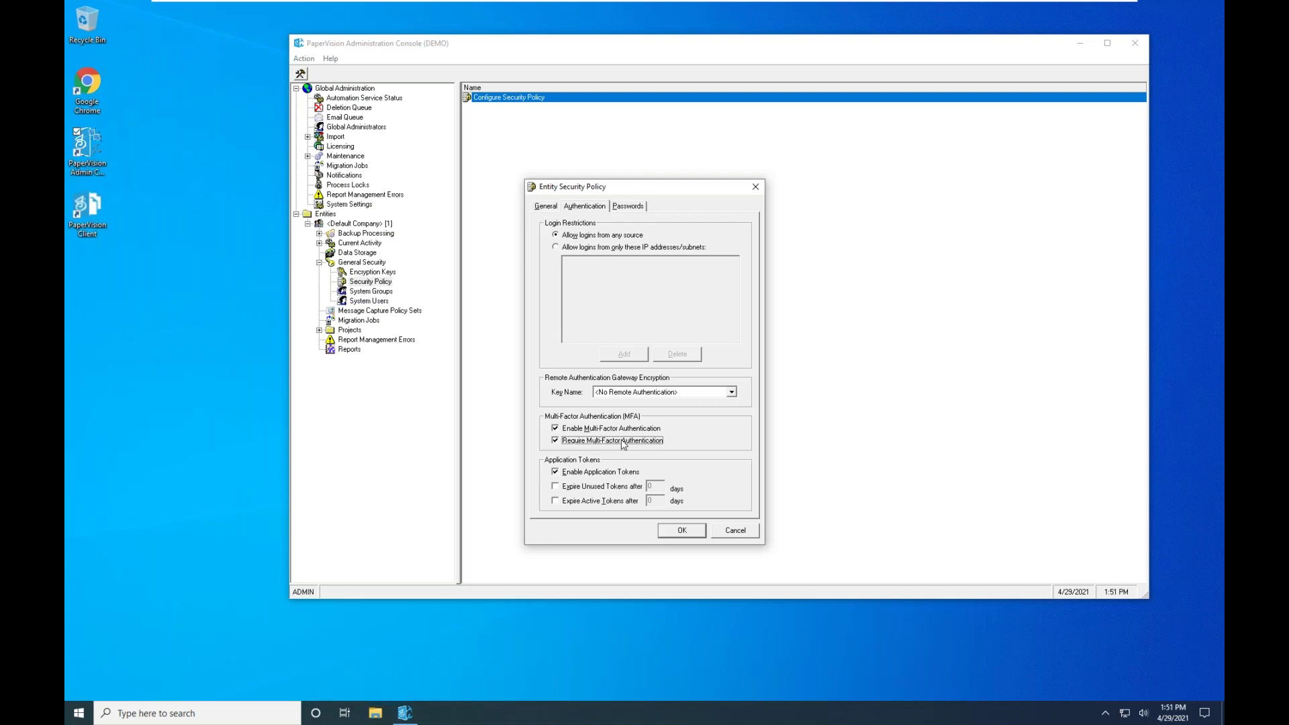
pyautogui.click(692, 532)
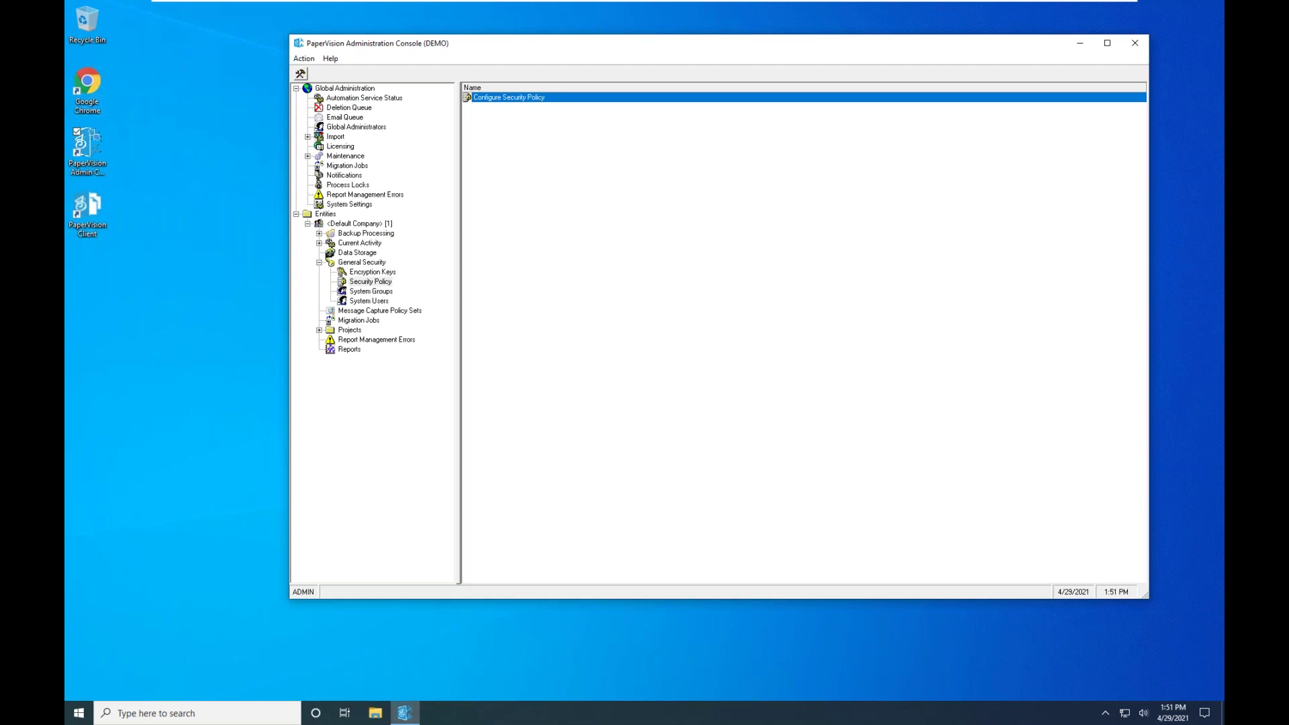
pyautogui.doubleClick(79, 92)
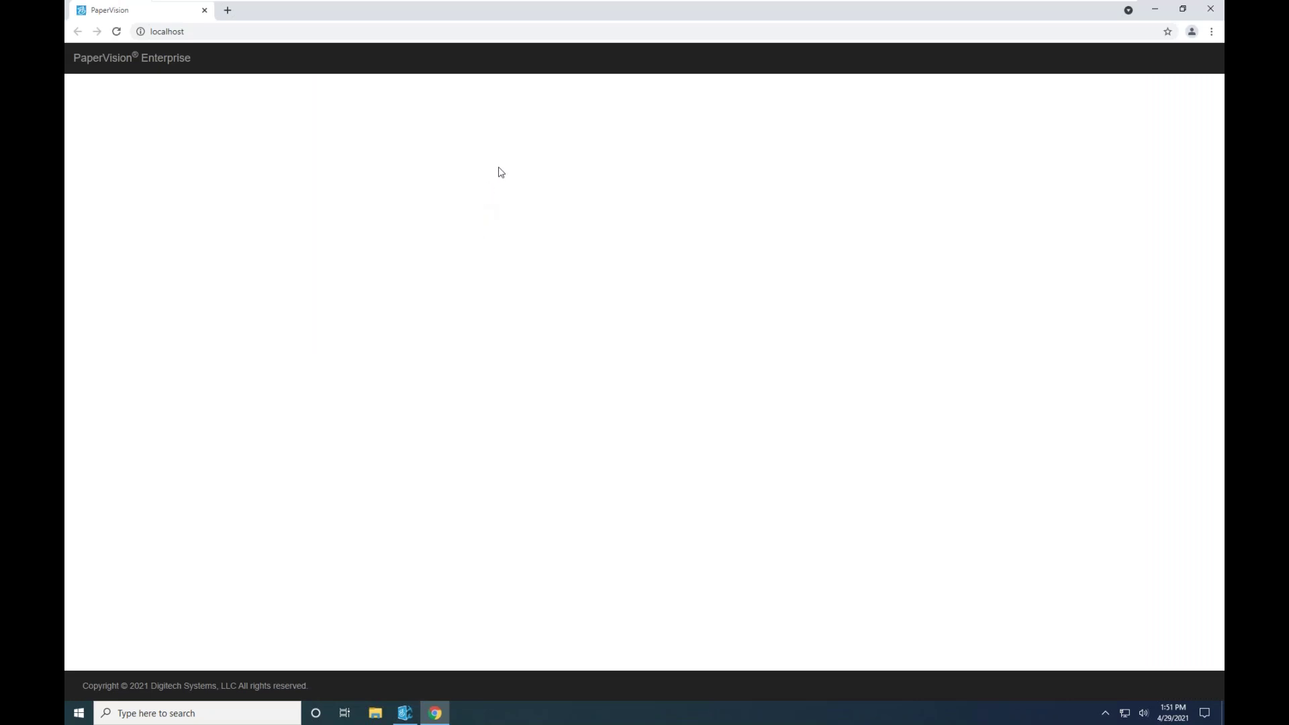
# Log in to PaperVision Enterprise as TEST to confirm the MFA setup page appears, then close Chrome
pyautogui.write('TEST')
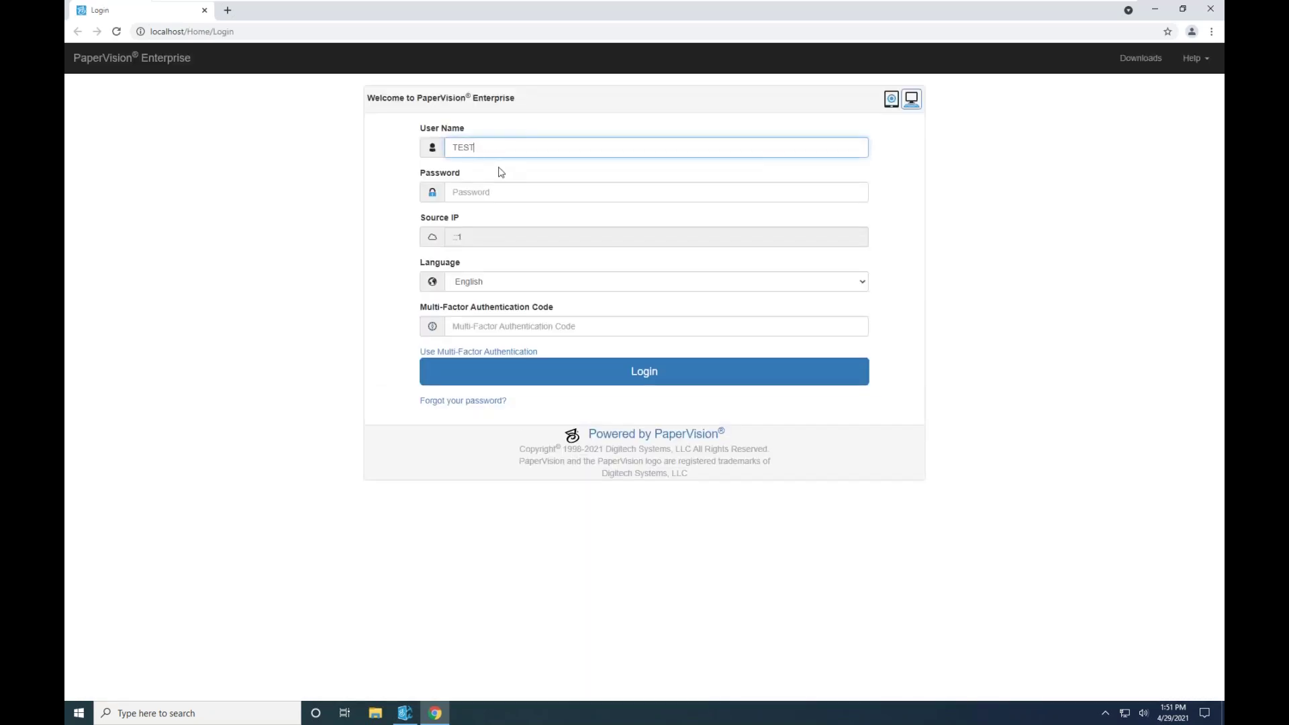
pyautogui.press('Return')
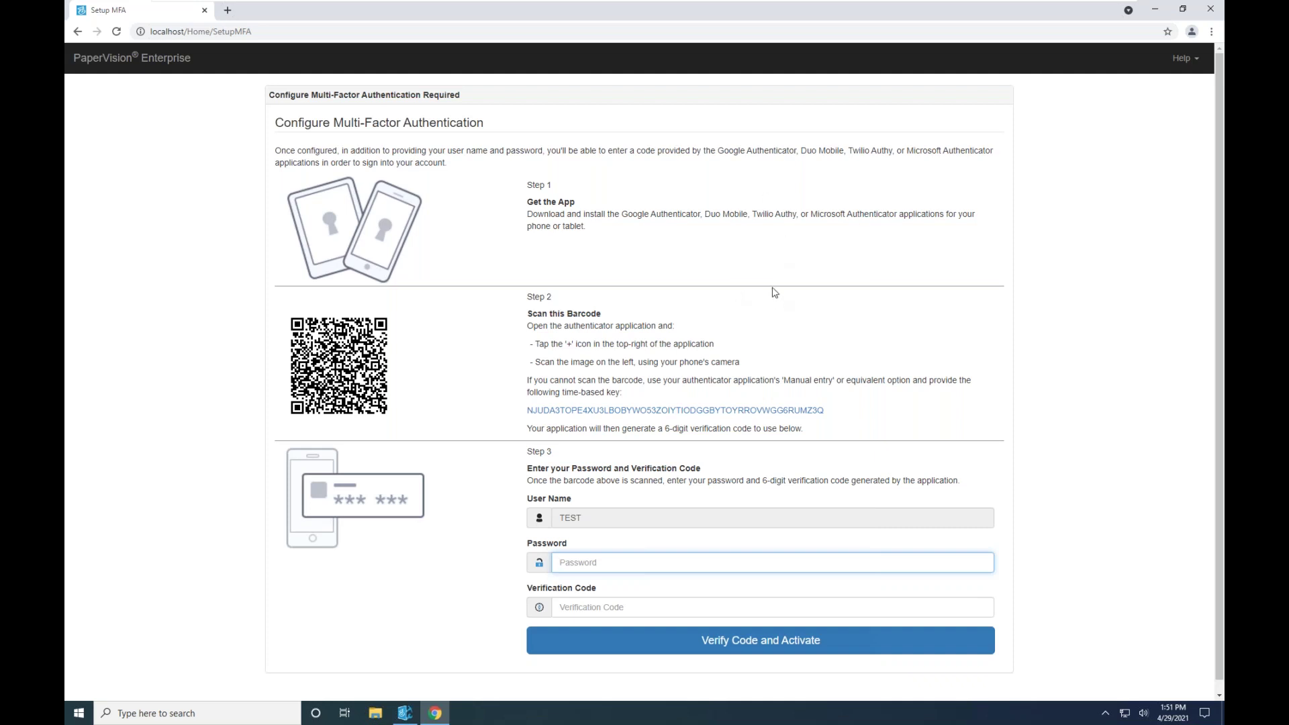
pyautogui.click(1217, 9)
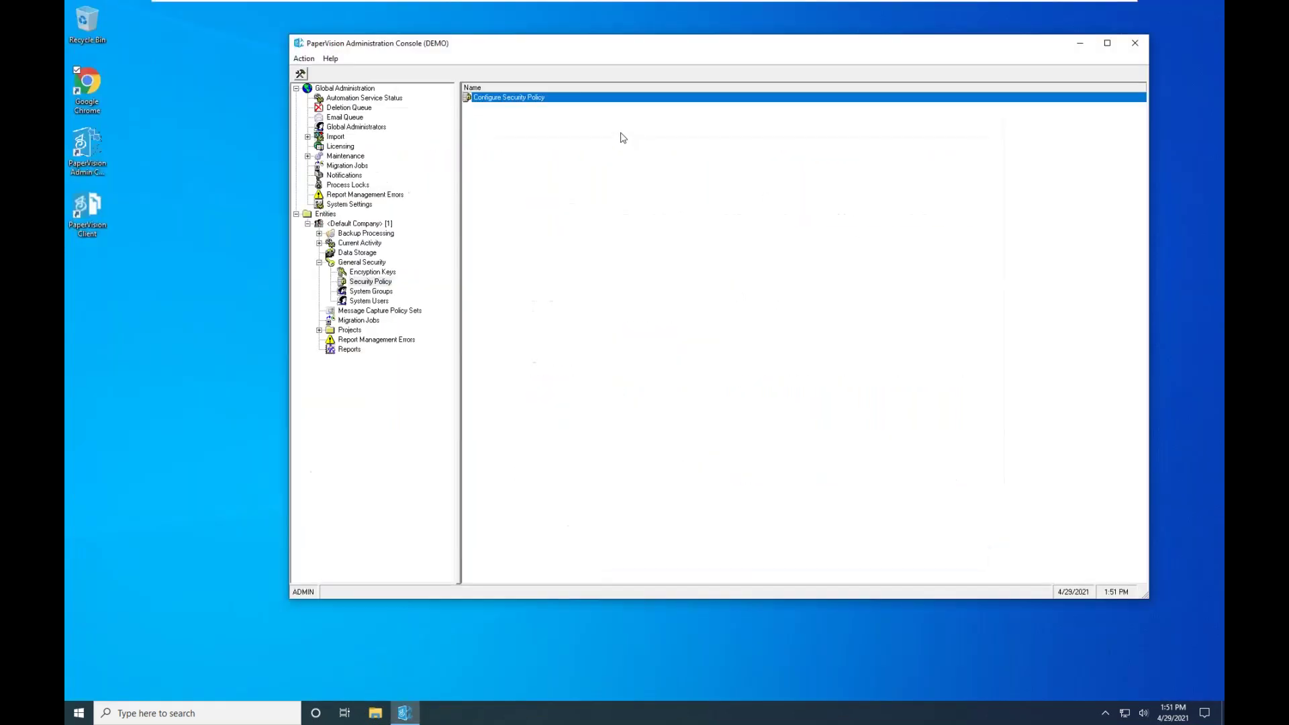
# Clear Require Multi-Factor Authentication on the security policy's Authentication tab, save, and exit the console
pyautogui.doubleClick(572, 99)
pyautogui.click(585, 207)
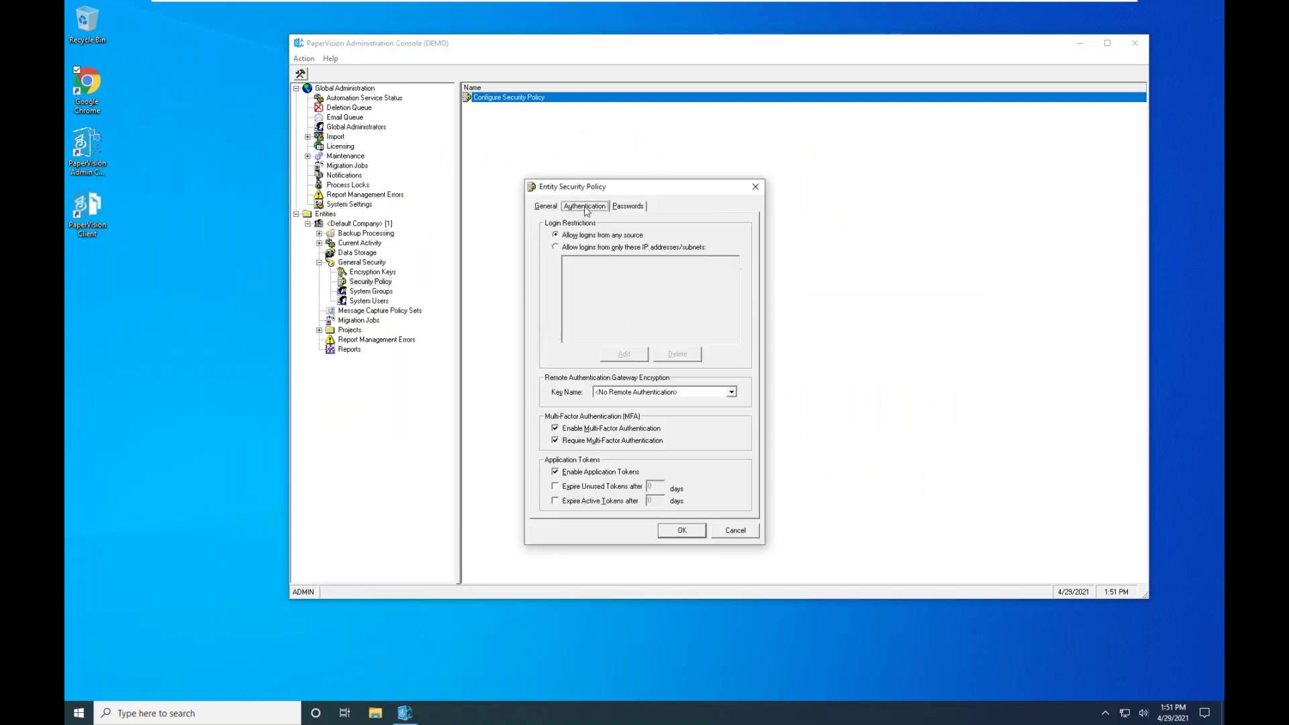
pyautogui.click(626, 442)
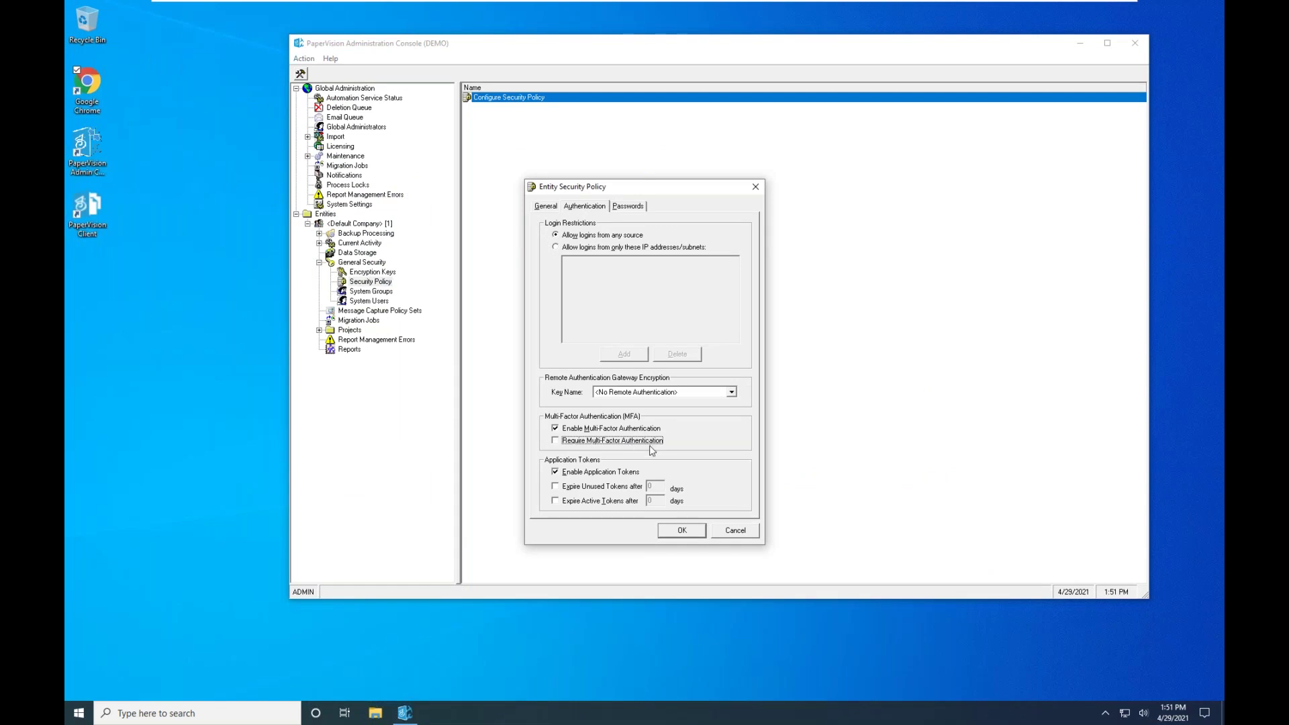
pyautogui.click(689, 535)
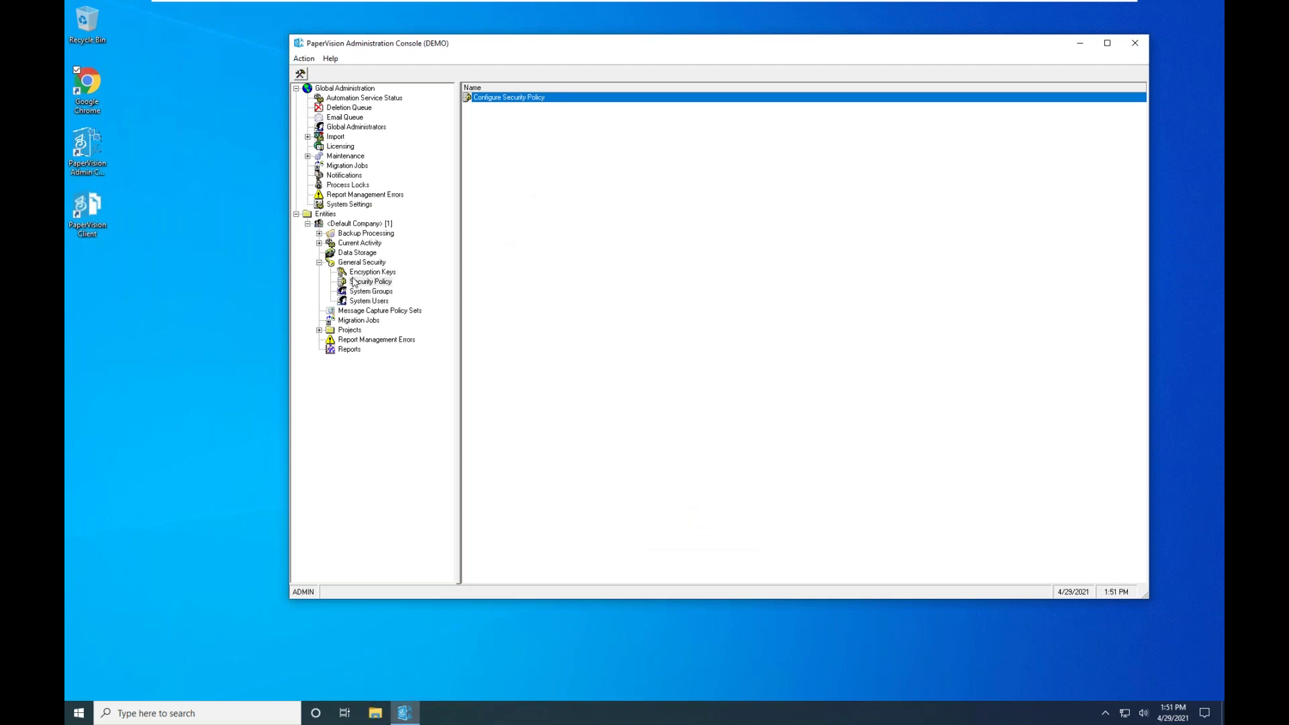
pyautogui.click(370, 272)
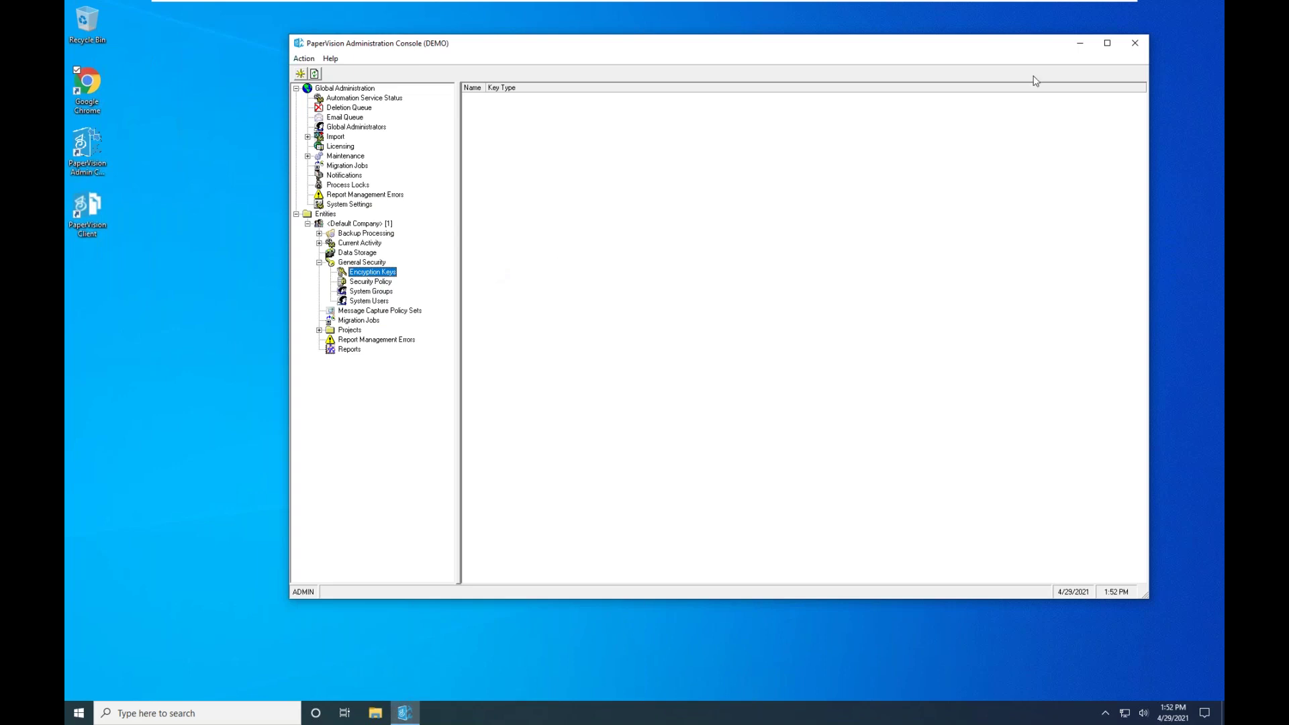
pyautogui.click(1136, 44)
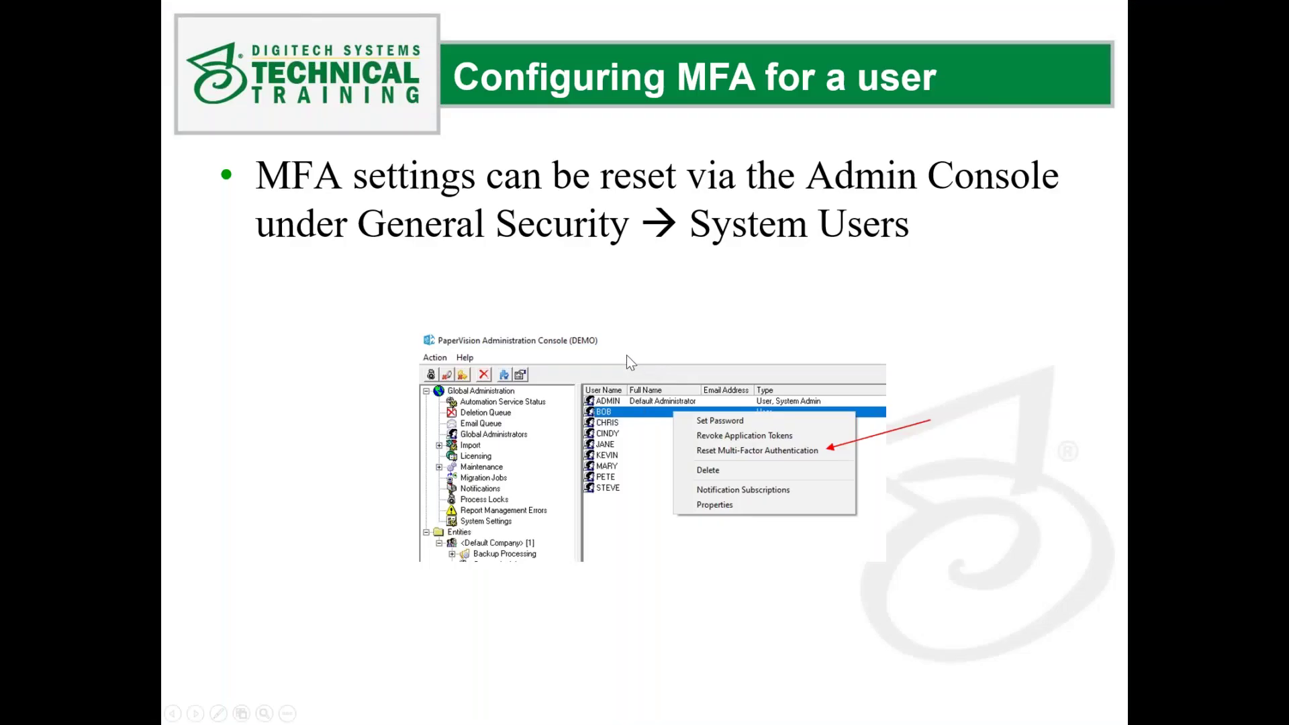
# Advance past the Token Authentication title slide to its bullet list of supported clients
pyautogui.click(618, 307)
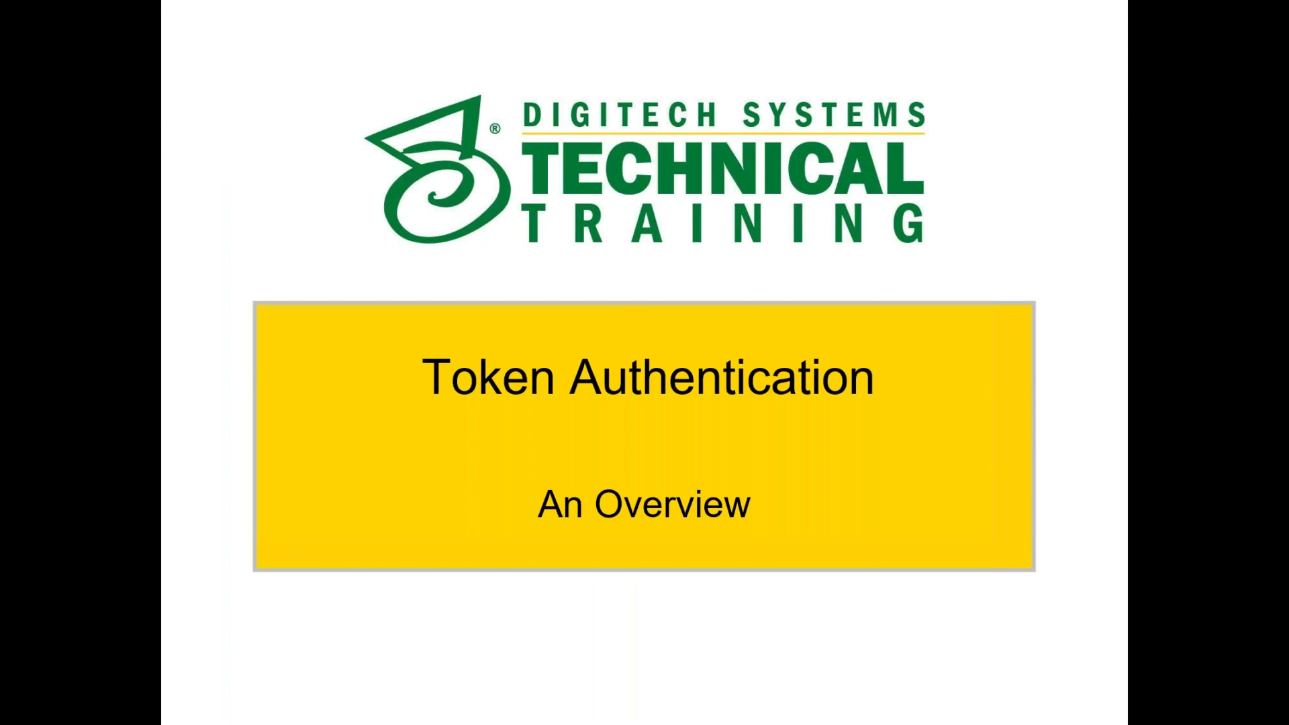
pyautogui.press('Right')
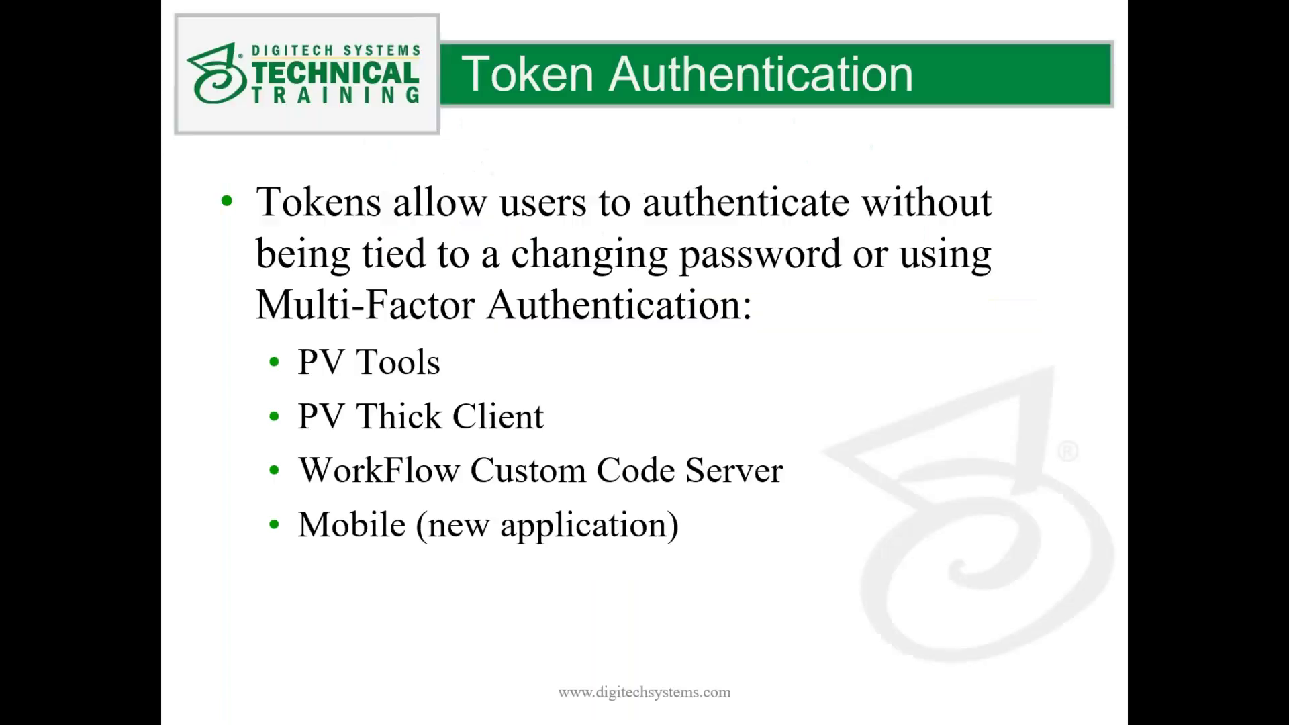
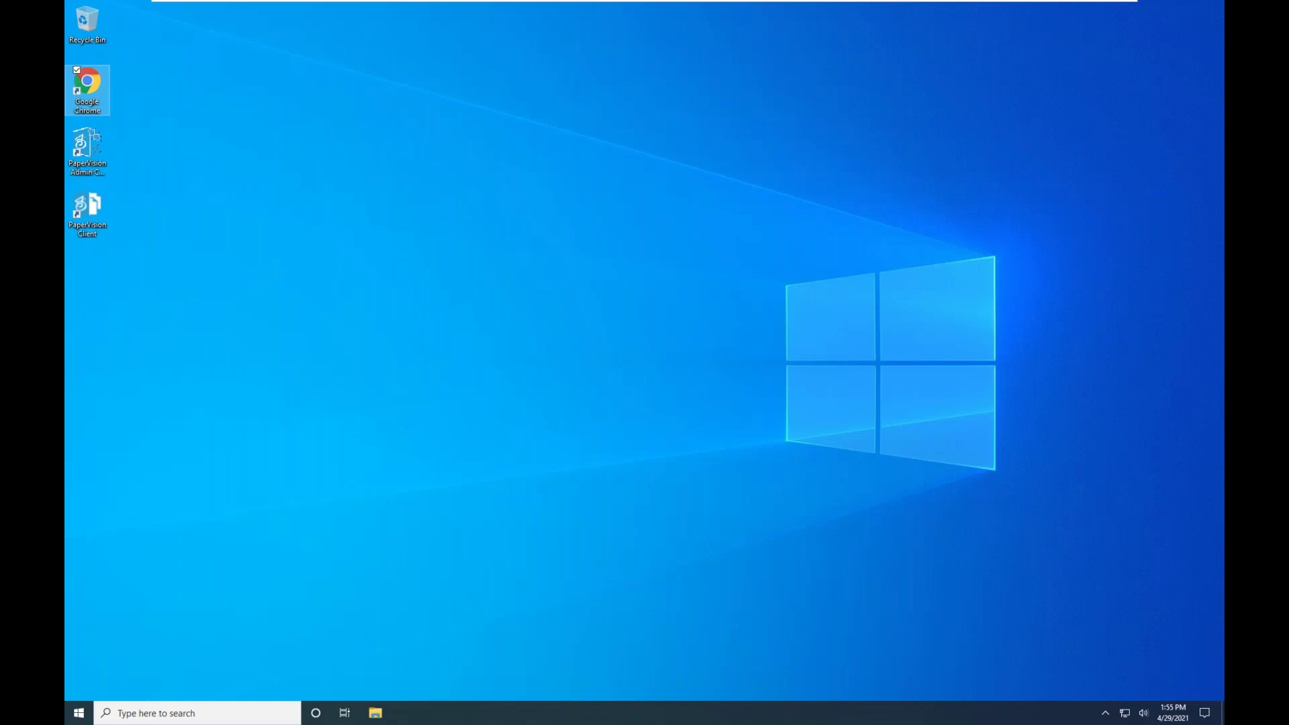
# Launch the Administration Console, approve the permission prompt, and log in with the administrator password
pyautogui.doubleClick(87, 152)
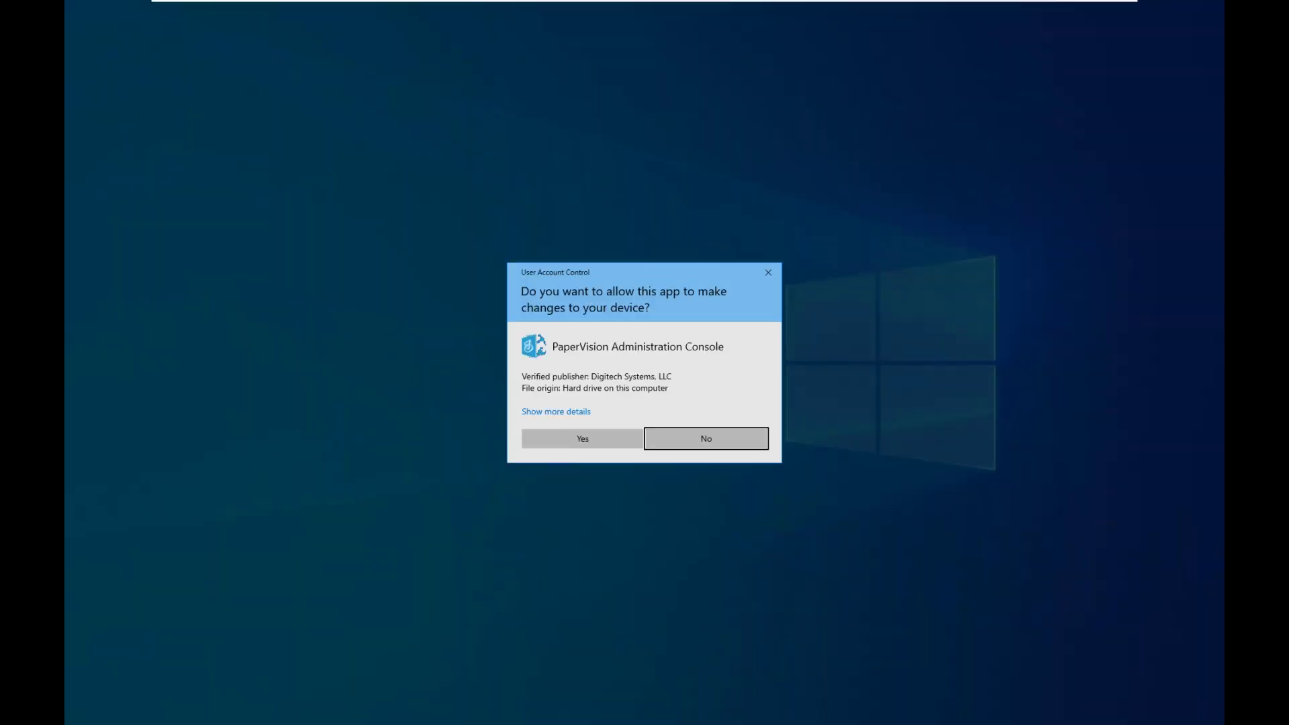
pyautogui.hotkey('alt', 'y')
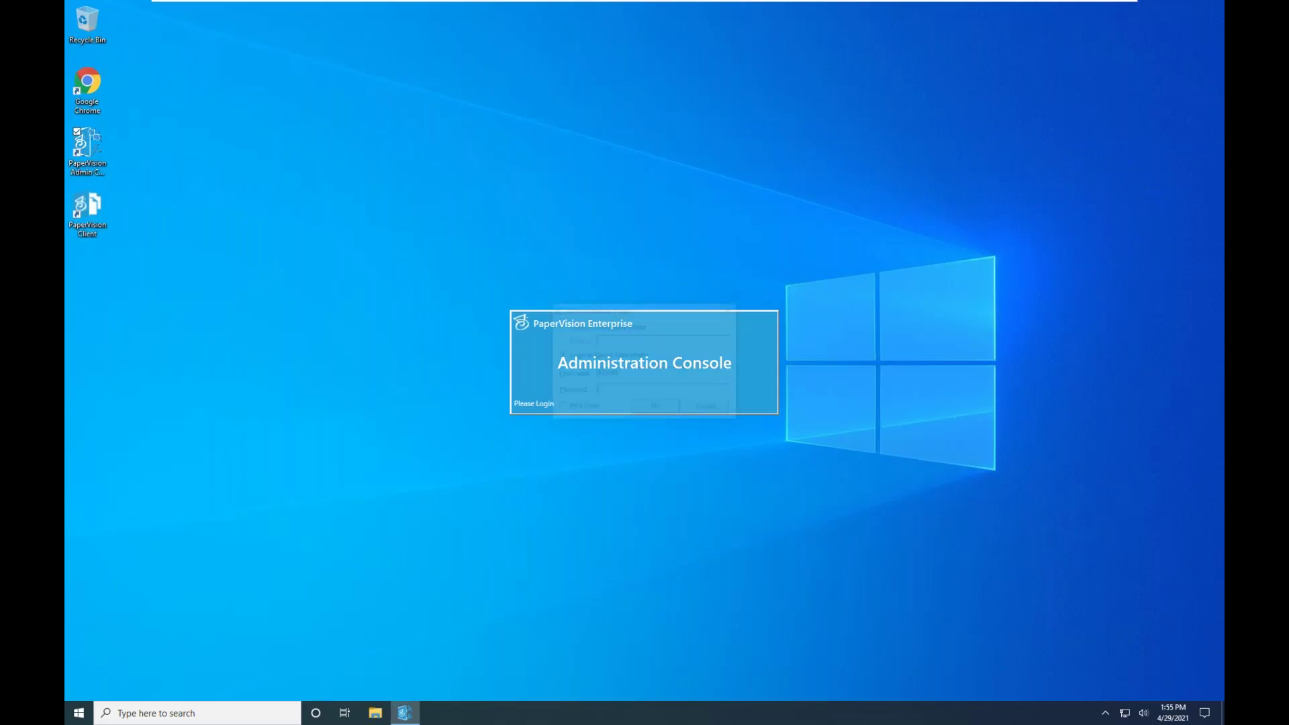
pyautogui.write('**')
pyautogui.press('Return')
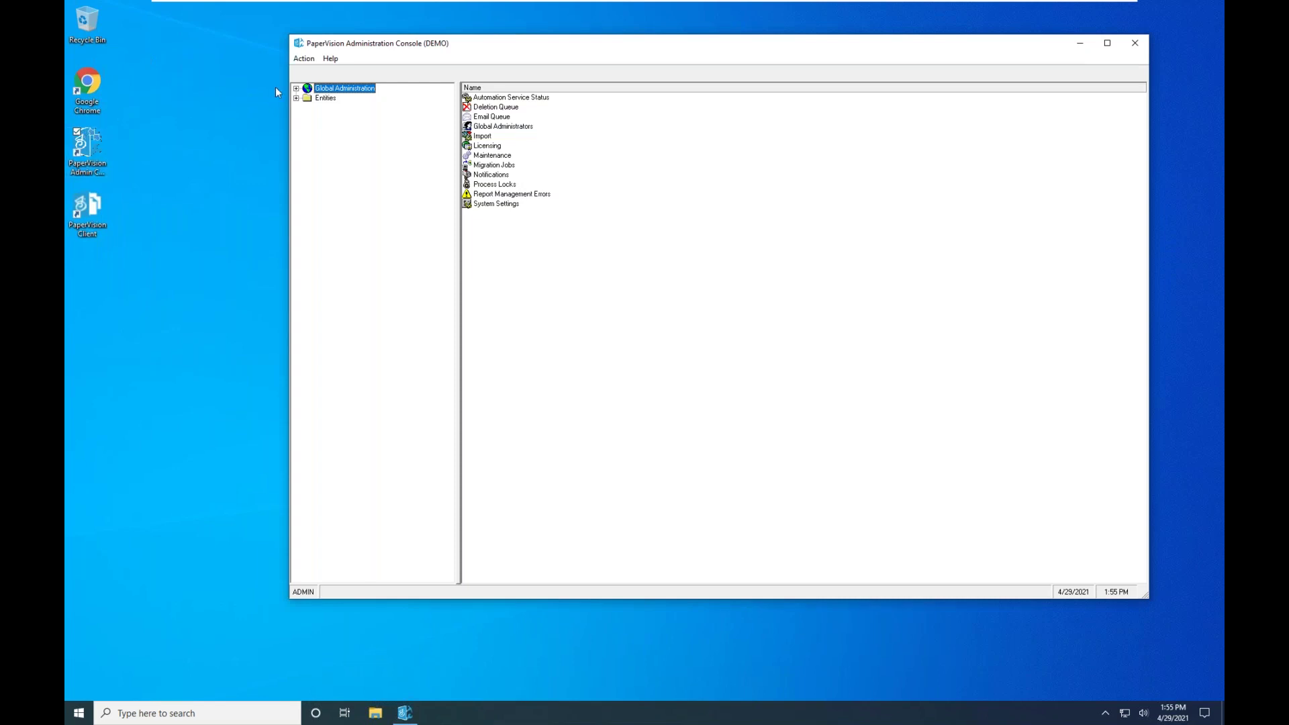
# Go to Entities > Default Company > General Security and open the Security Policy settings
pyautogui.click(296, 98)
pyautogui.click(360, 108)
pyautogui.click(307, 108)
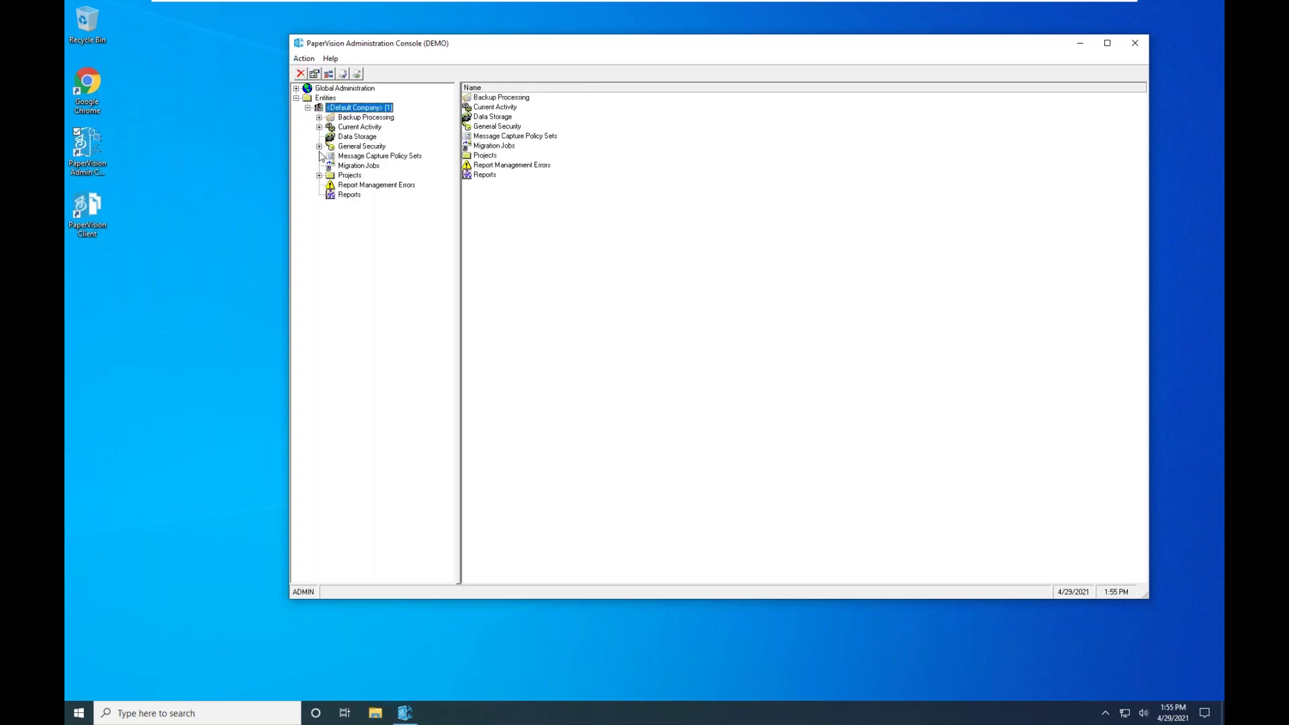
pyautogui.doubleClick(329, 147)
pyautogui.click(368, 166)
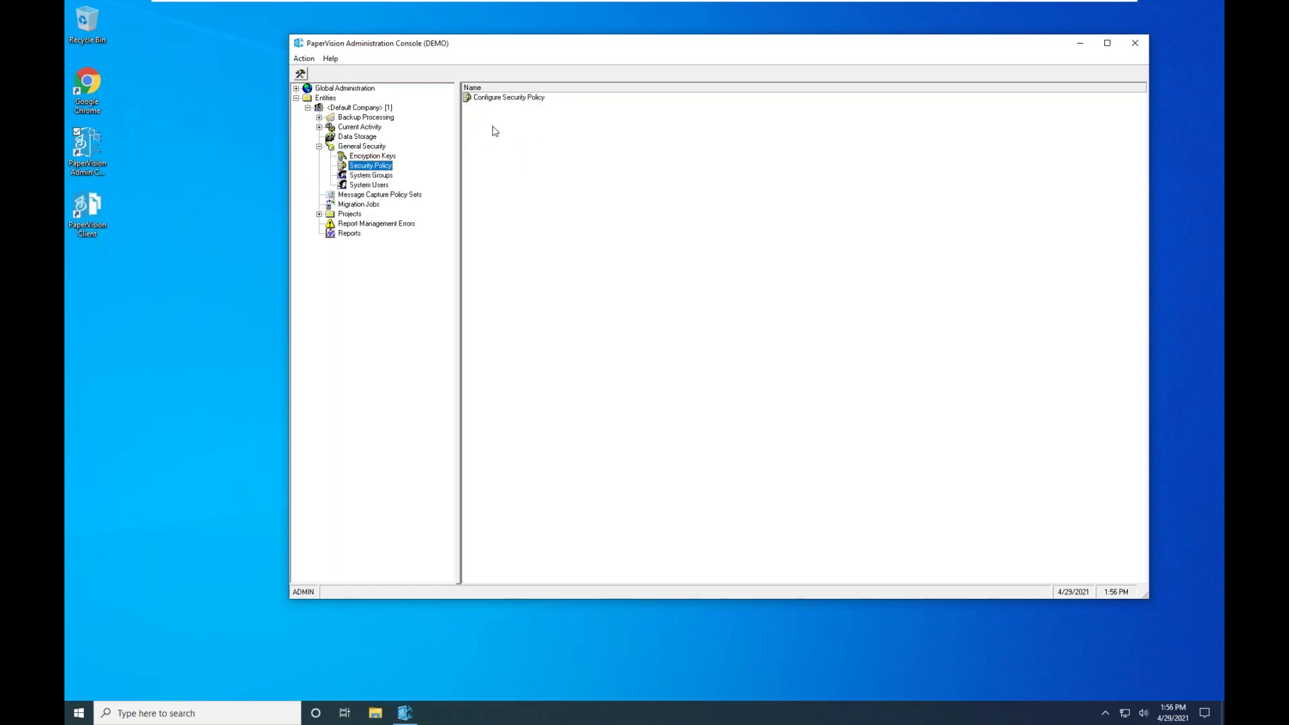
pyautogui.doubleClick(503, 98)
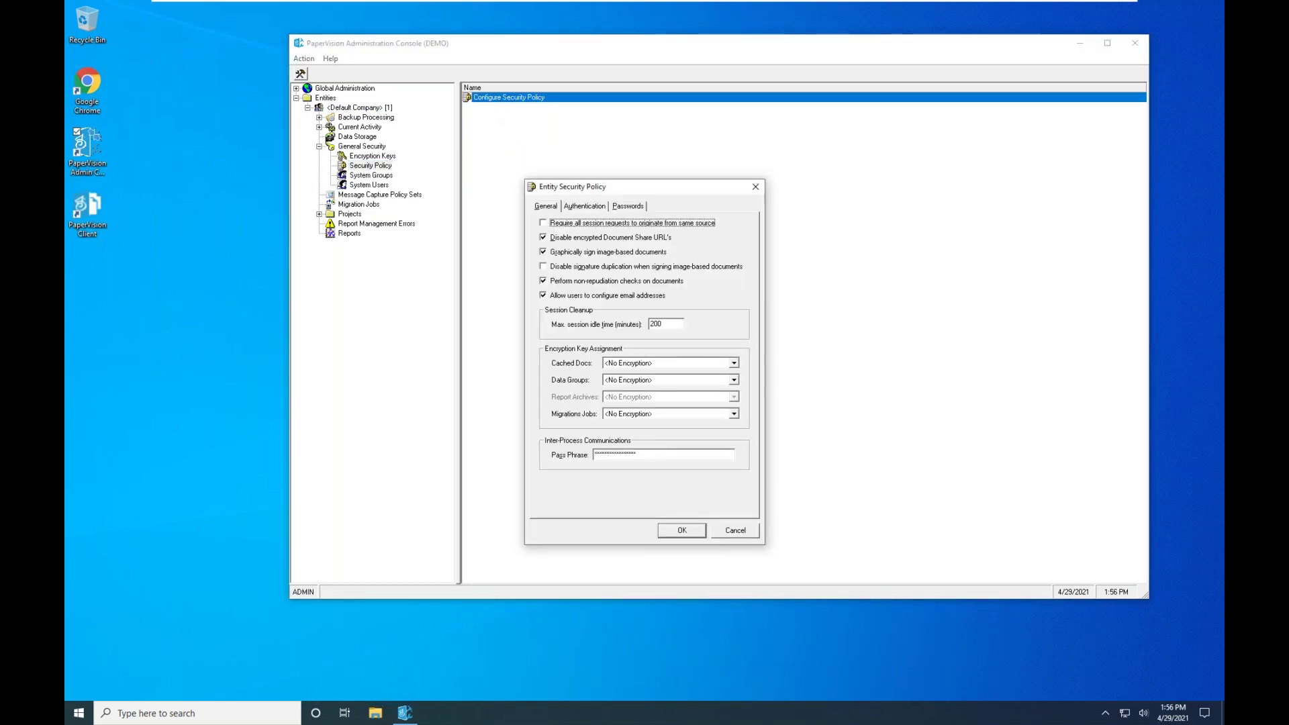
# On the Authentication tab, enable token expiry: unused after 30 days, active after 60 days, and save
pyautogui.click(601, 209)
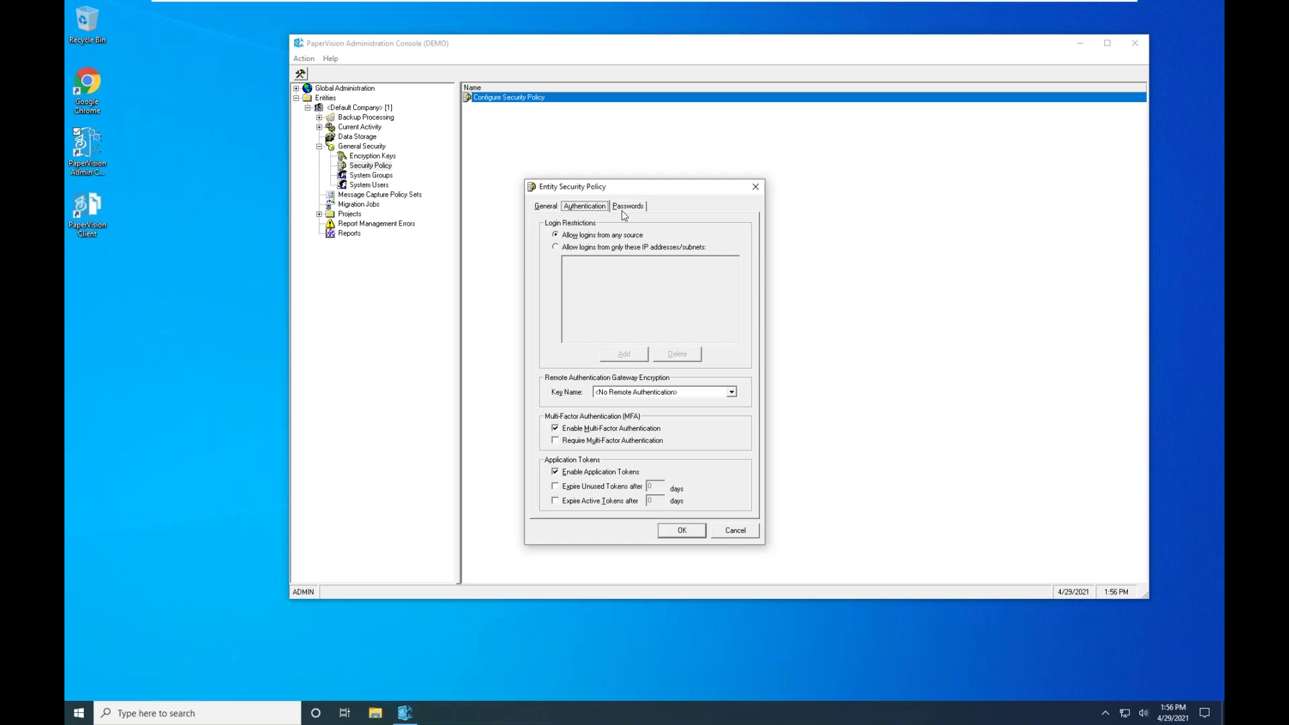
pyautogui.click(611, 500)
pyautogui.click(596, 487)
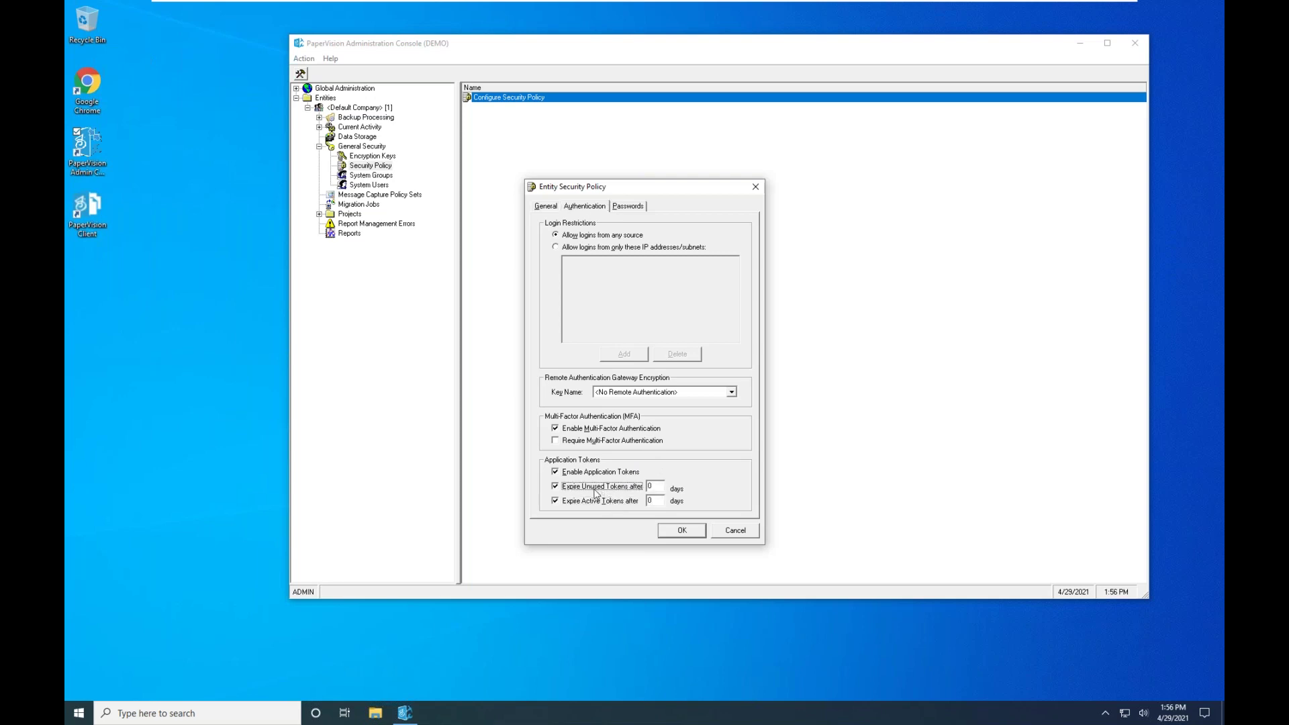
pyautogui.doubleClick(658, 485)
pyautogui.write('30')
pyautogui.doubleClick(656, 501)
pyautogui.write('60')
pyautogui.doubleClick(656, 502)
pyautogui.doubleClick(658, 486)
pyautogui.click(675, 532)
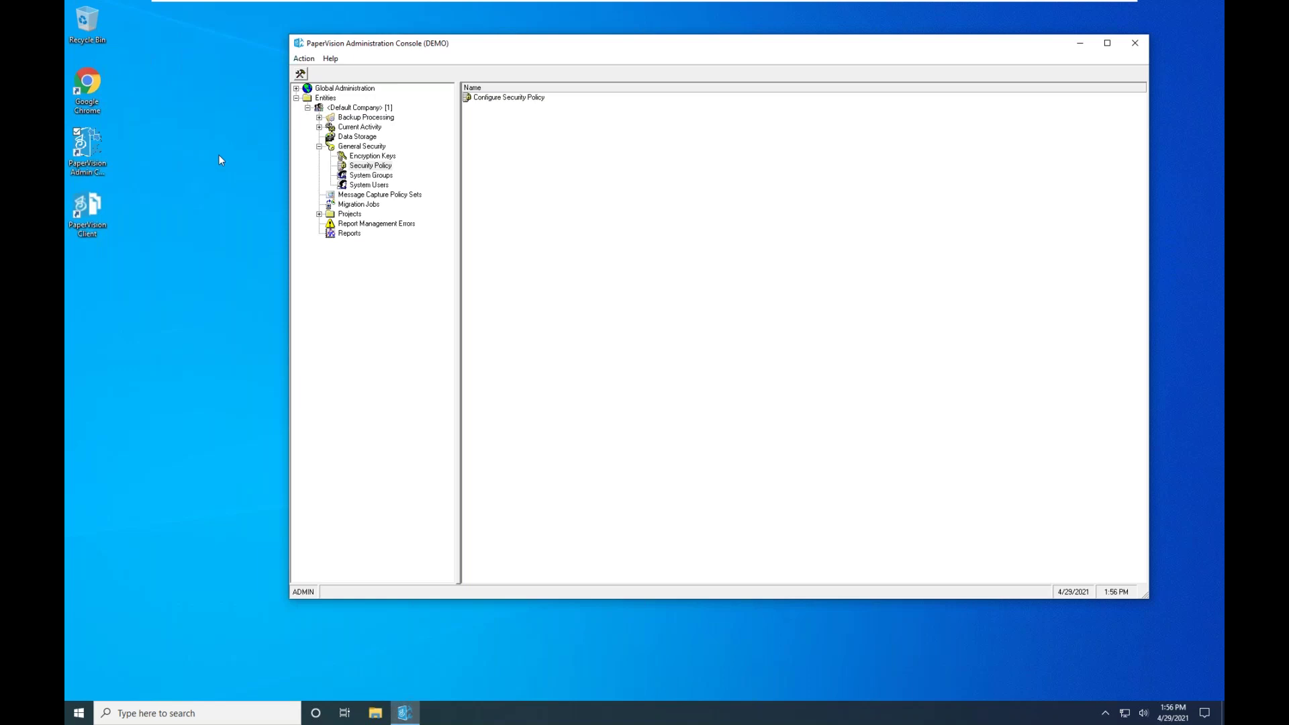
pyautogui.click(98, 223)
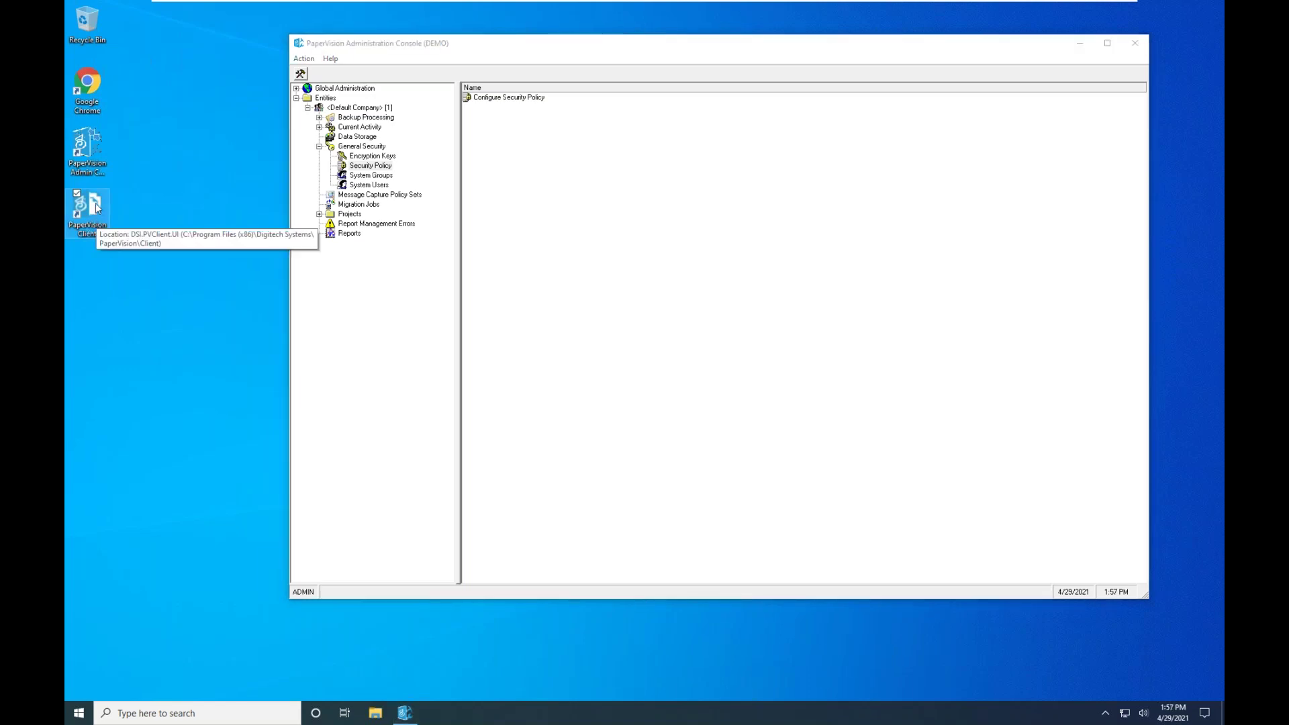
pyautogui.doubleClick(96, 202)
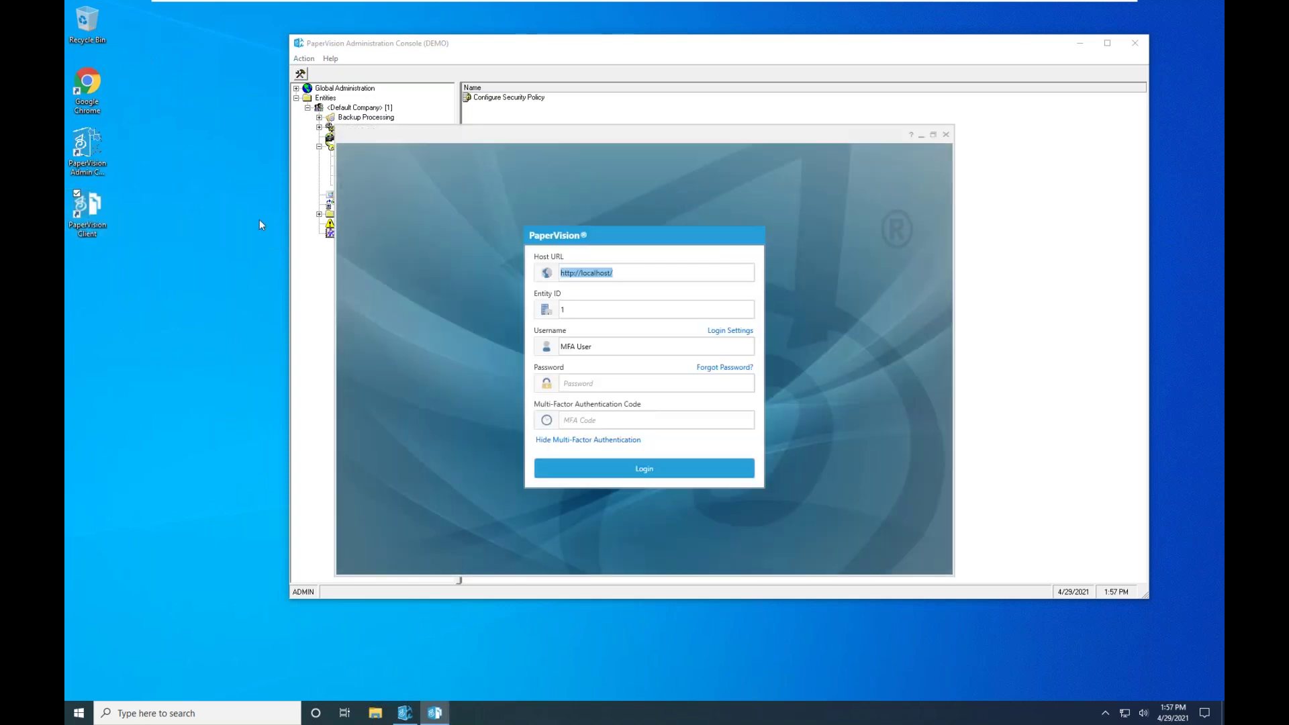
pyautogui.click(933, 134)
pyautogui.click(629, 344)
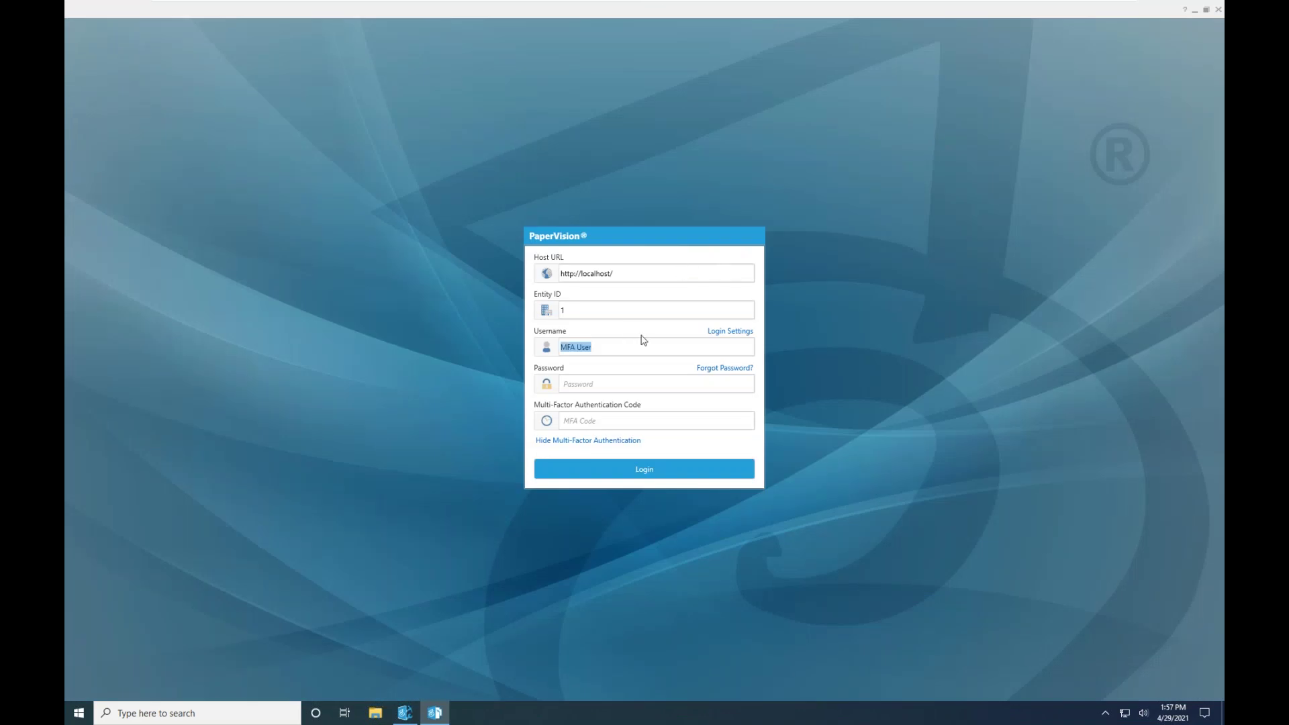
pyautogui.write('TEST')
pyautogui.click(643, 470)
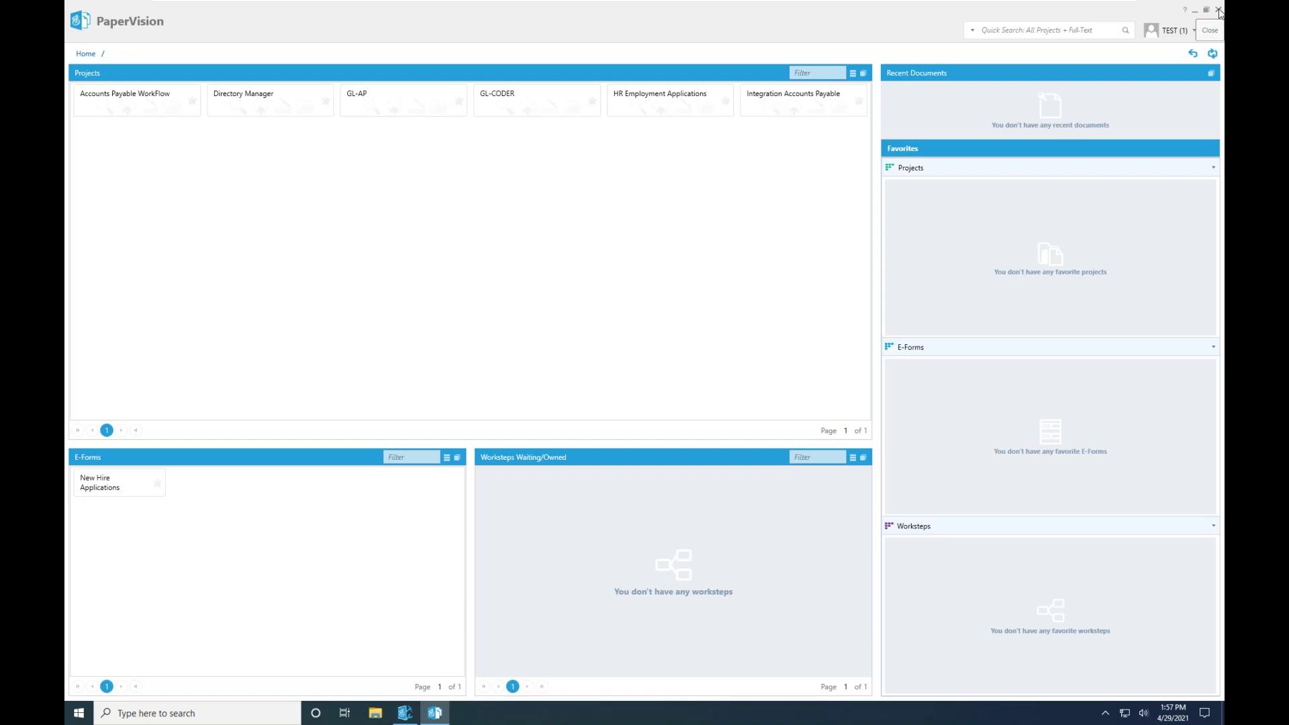
pyautogui.click(1219, 11)
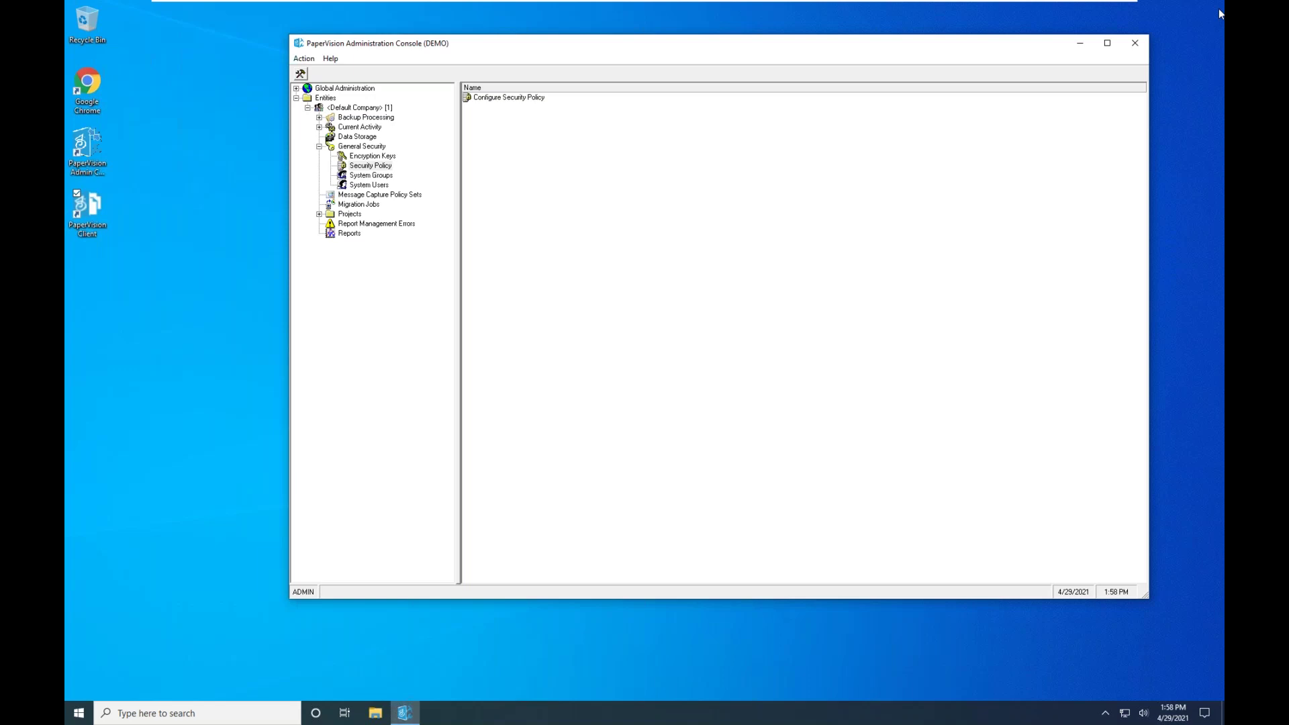
# Log in to PaperVision Enterprise in Chrome as TEST, view the Application Tokens page, then minimise Chrome
pyautogui.doubleClick(82, 86)
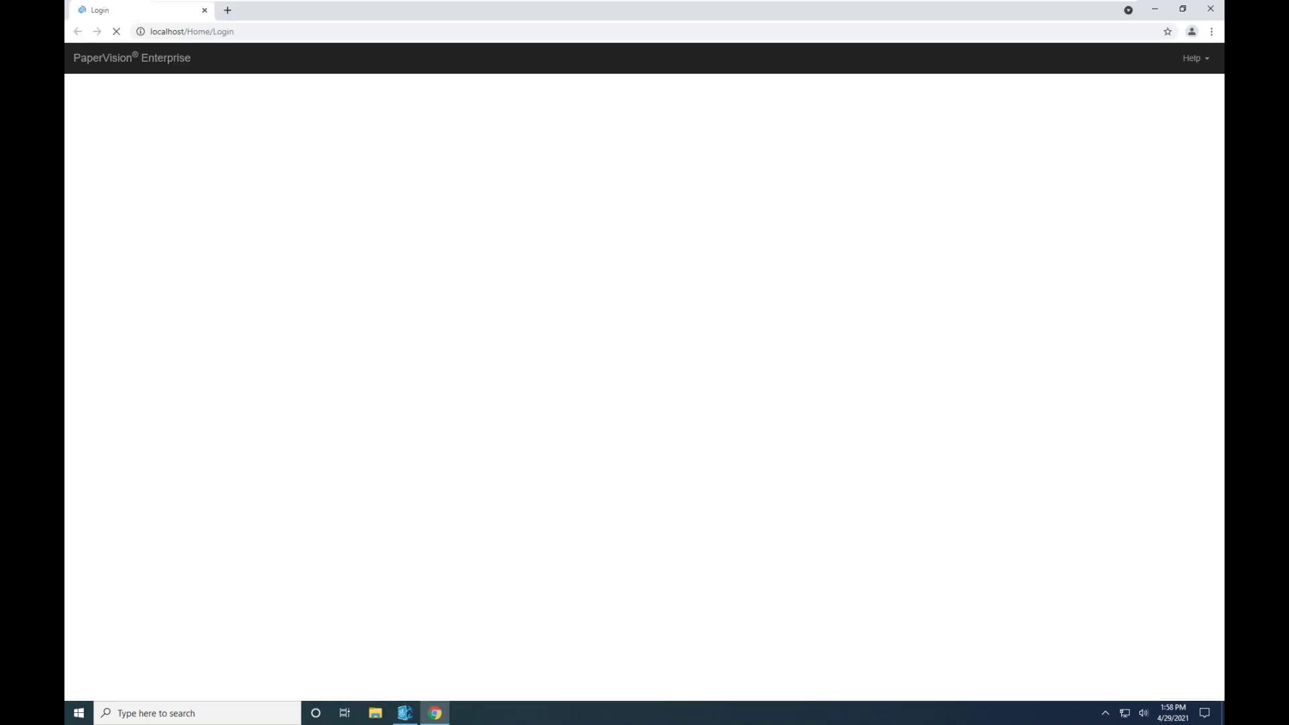
pyautogui.write('TEST')
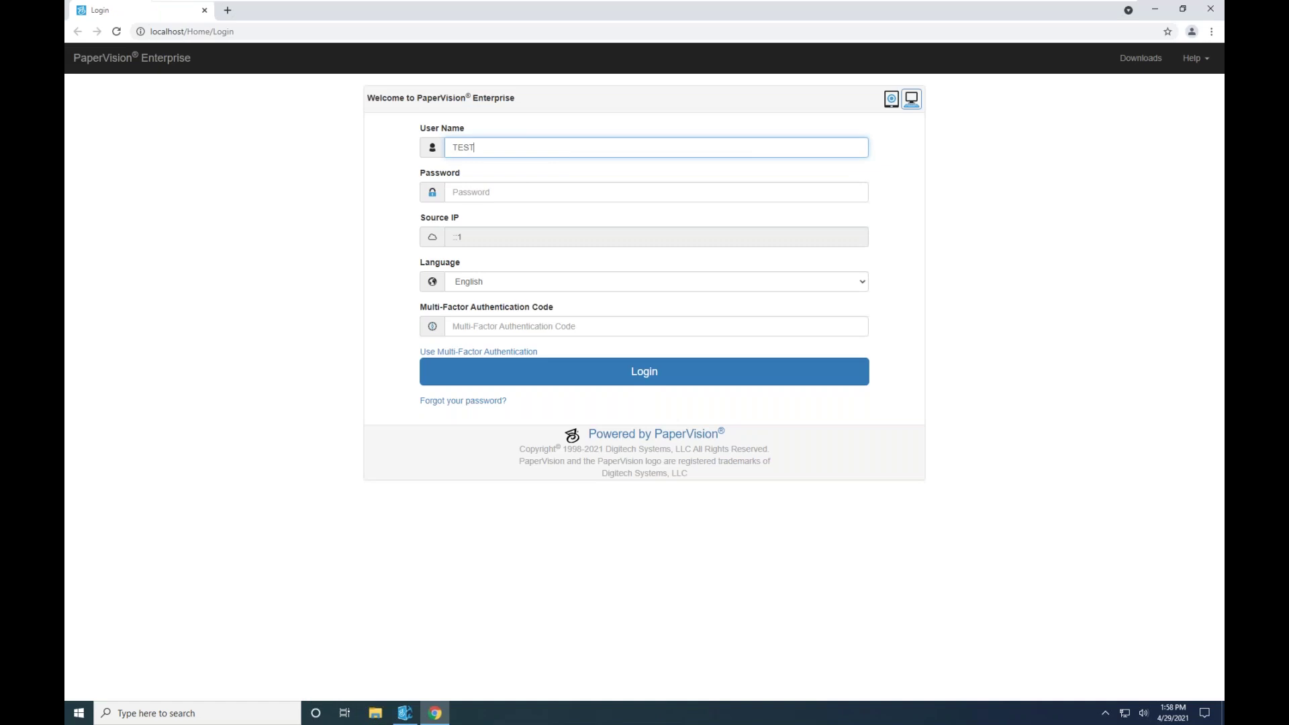
pyautogui.press('Return')
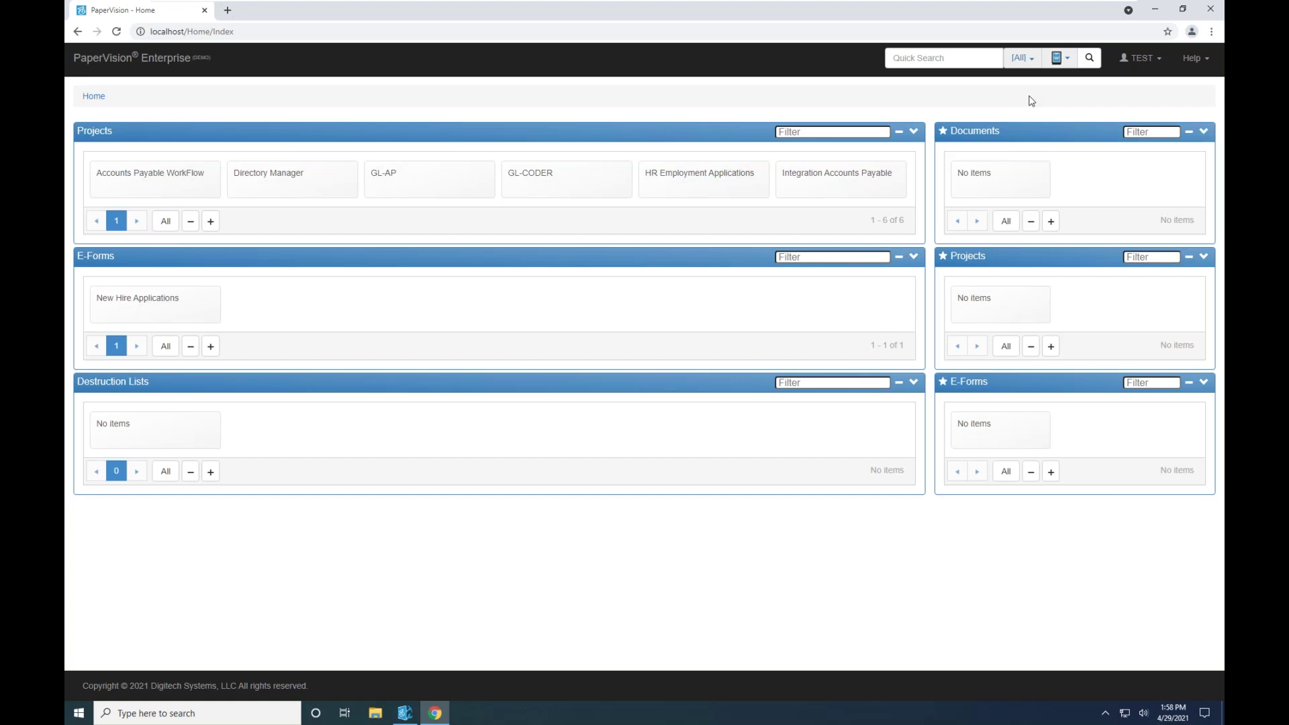
pyautogui.click(1159, 69)
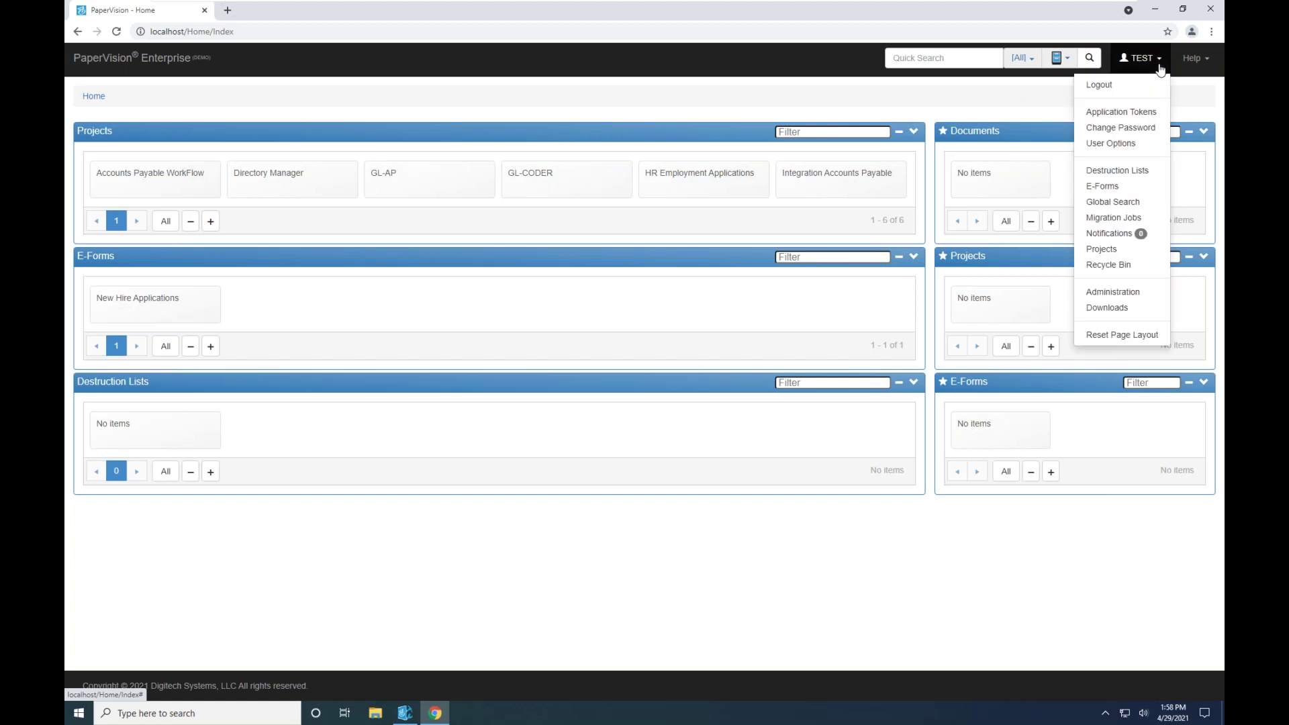
pyautogui.click(1127, 117)
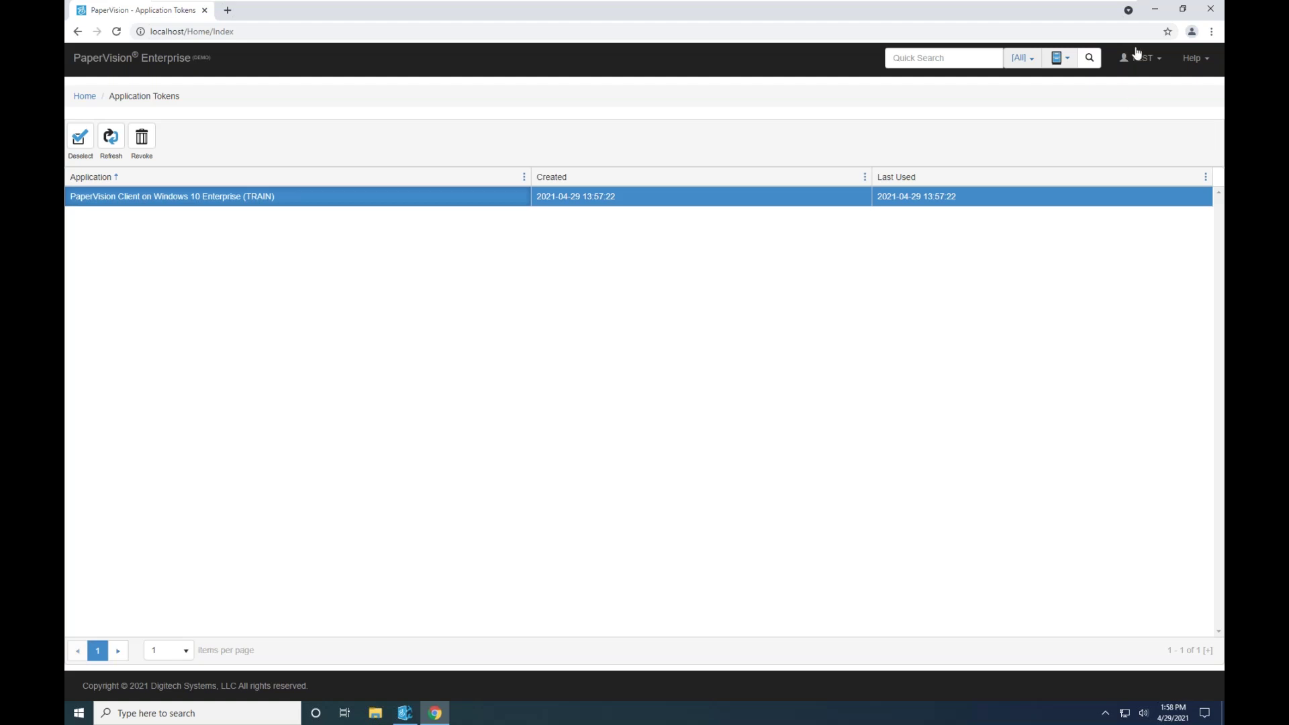
pyautogui.click(1153, 13)
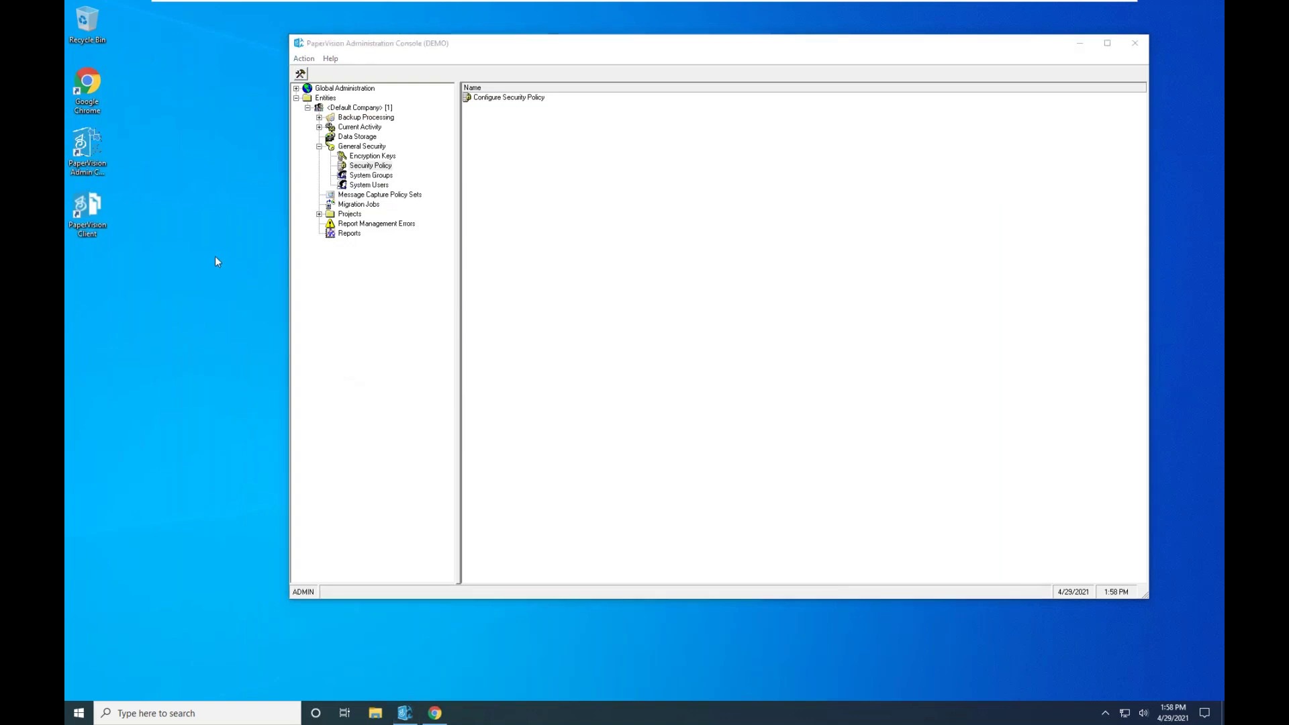
# Relaunch PaperVision Client, log out of it, and minimise its login window
pyautogui.click(94, 204)
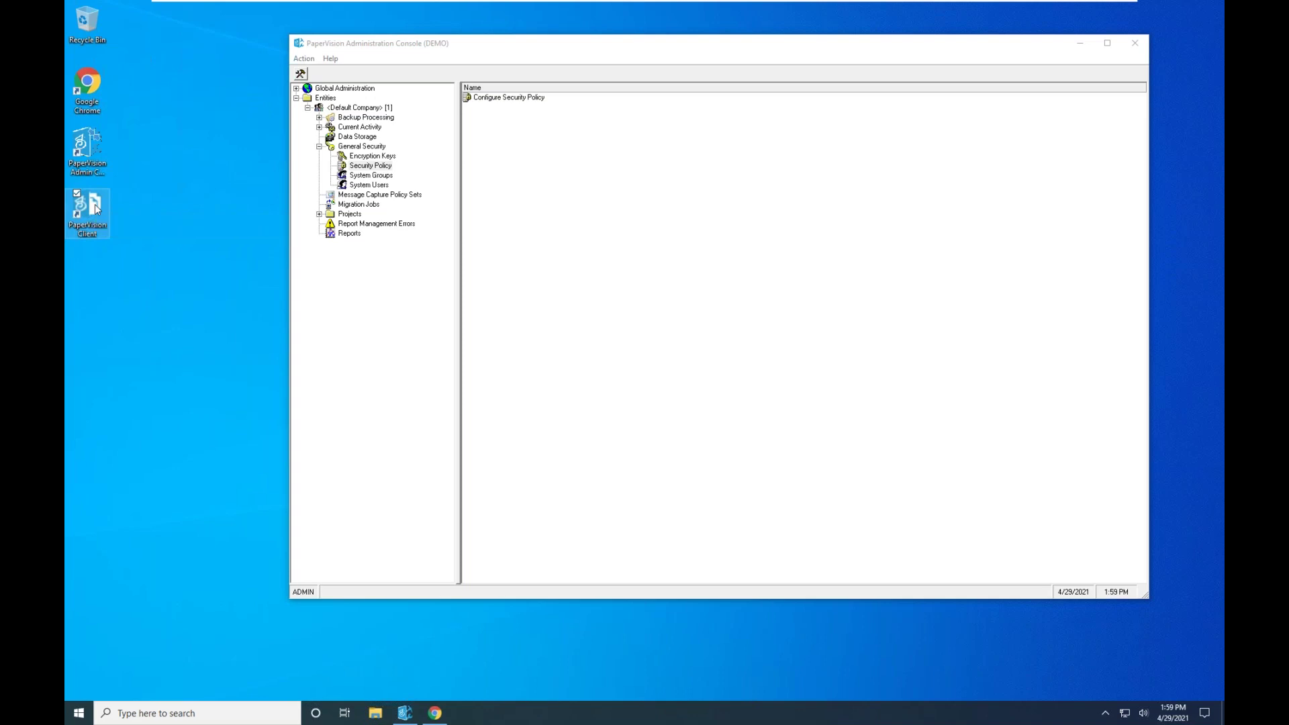
pyautogui.doubleClick(95, 204)
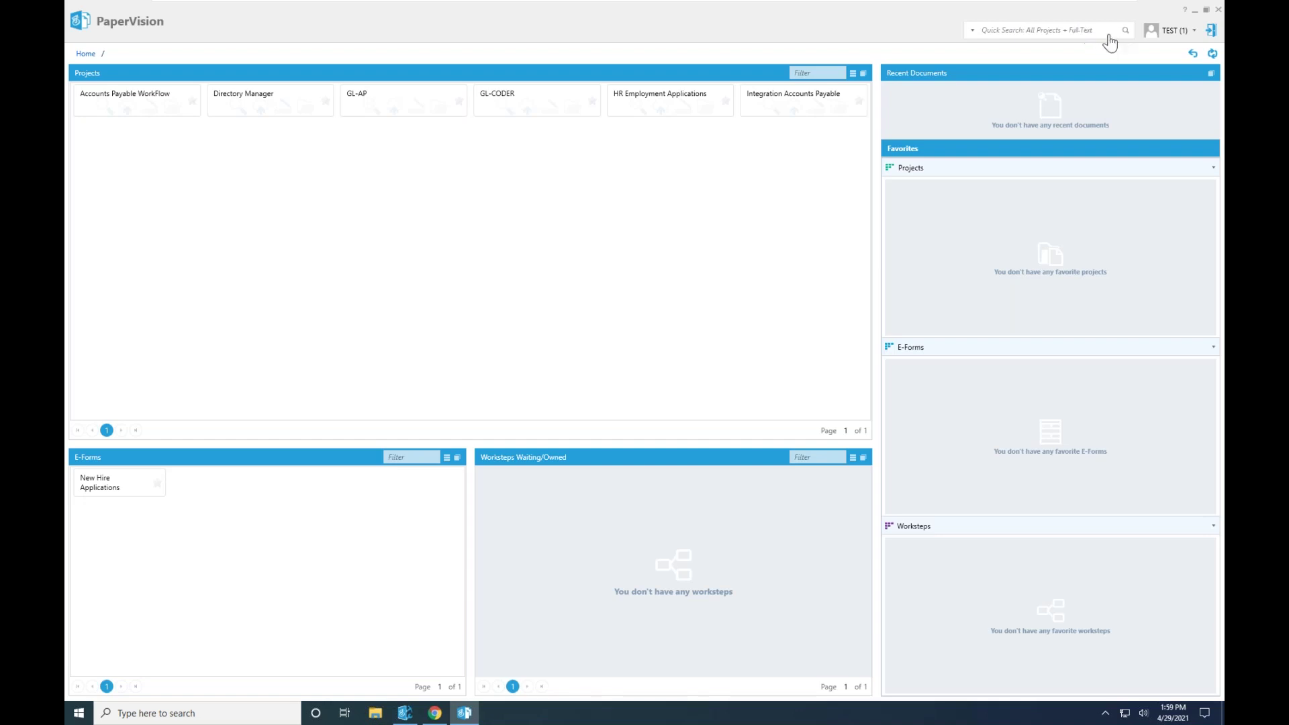
pyautogui.click(1212, 36)
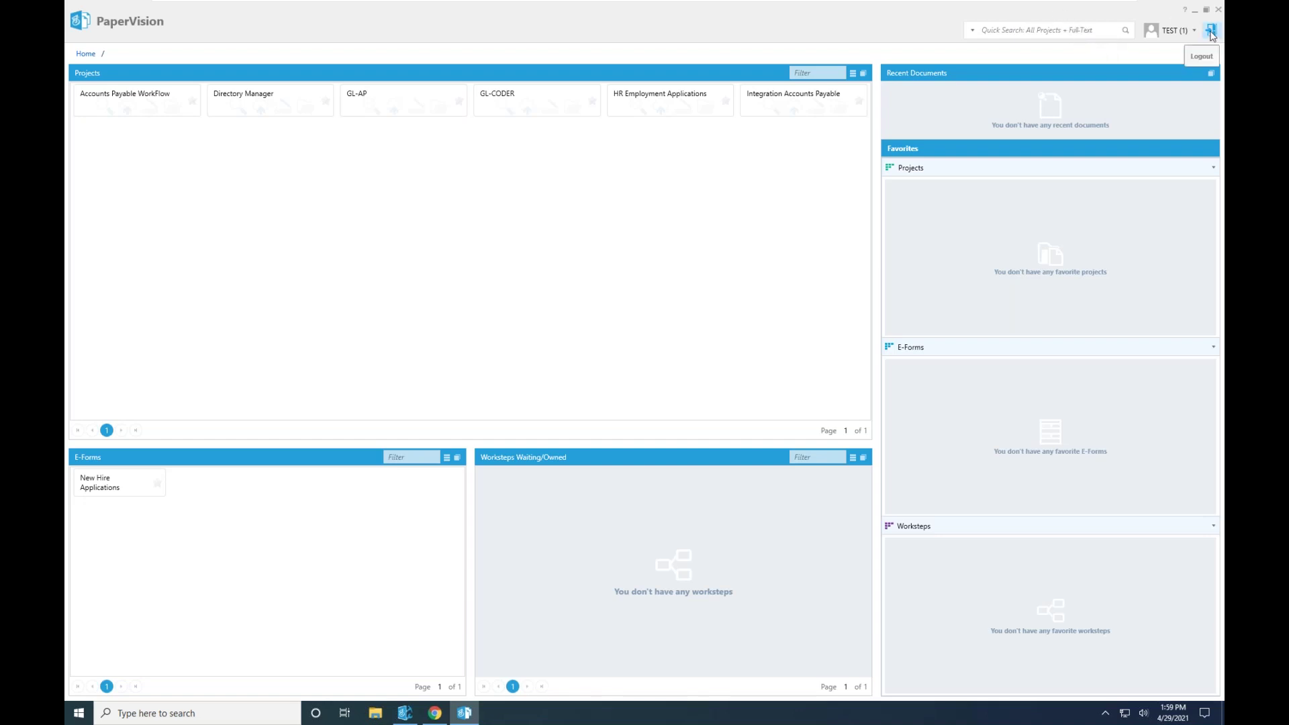
pyautogui.click(1212, 31)
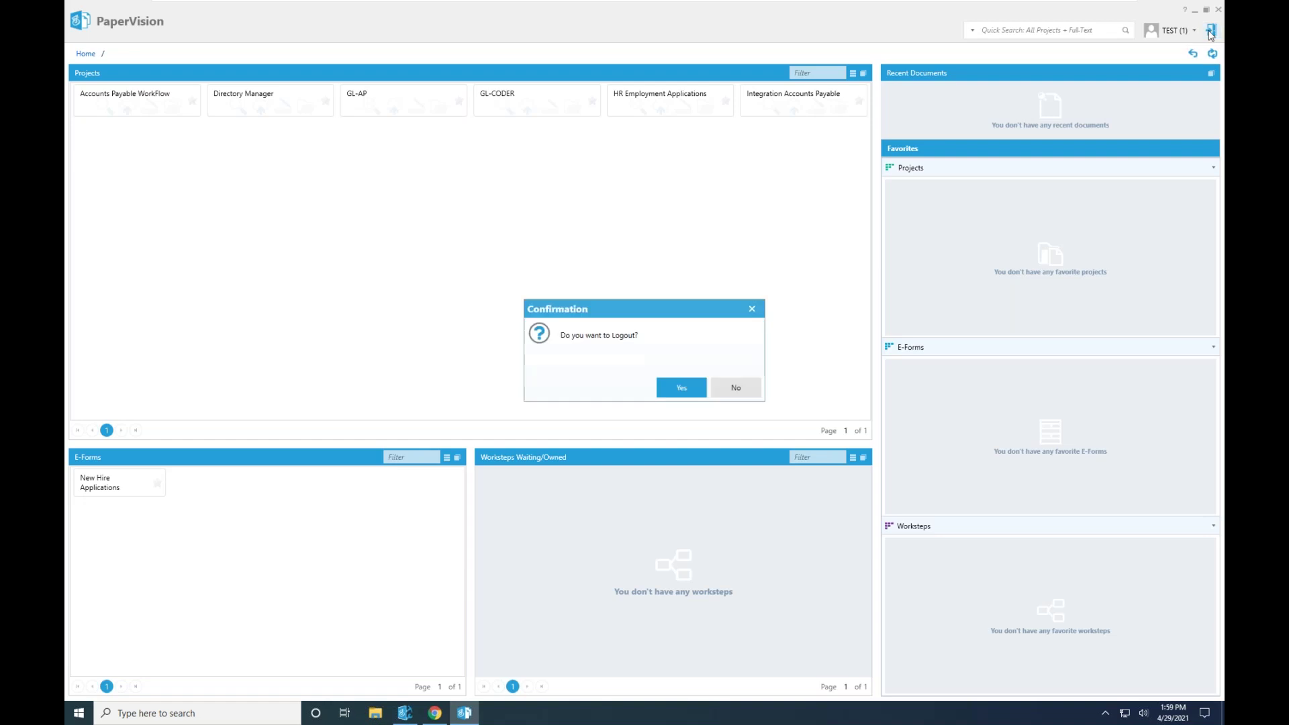
pyautogui.click(681, 388)
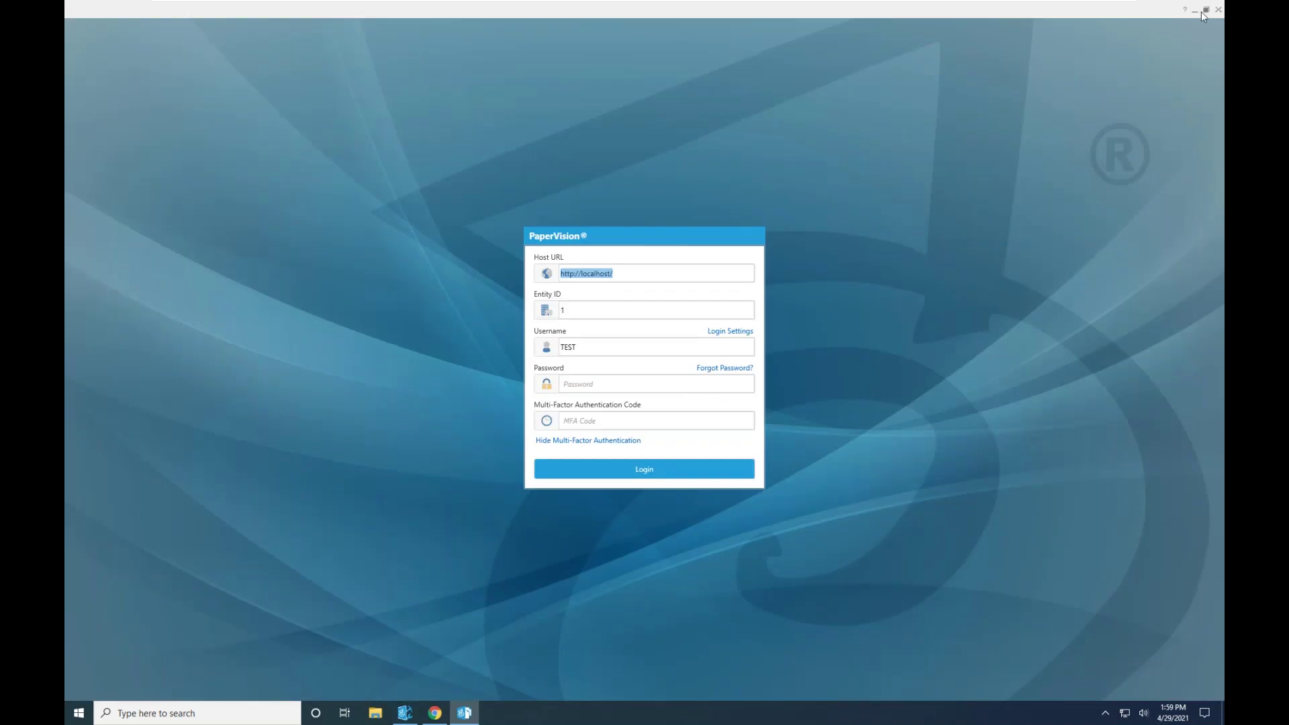
pyautogui.click(1195, 11)
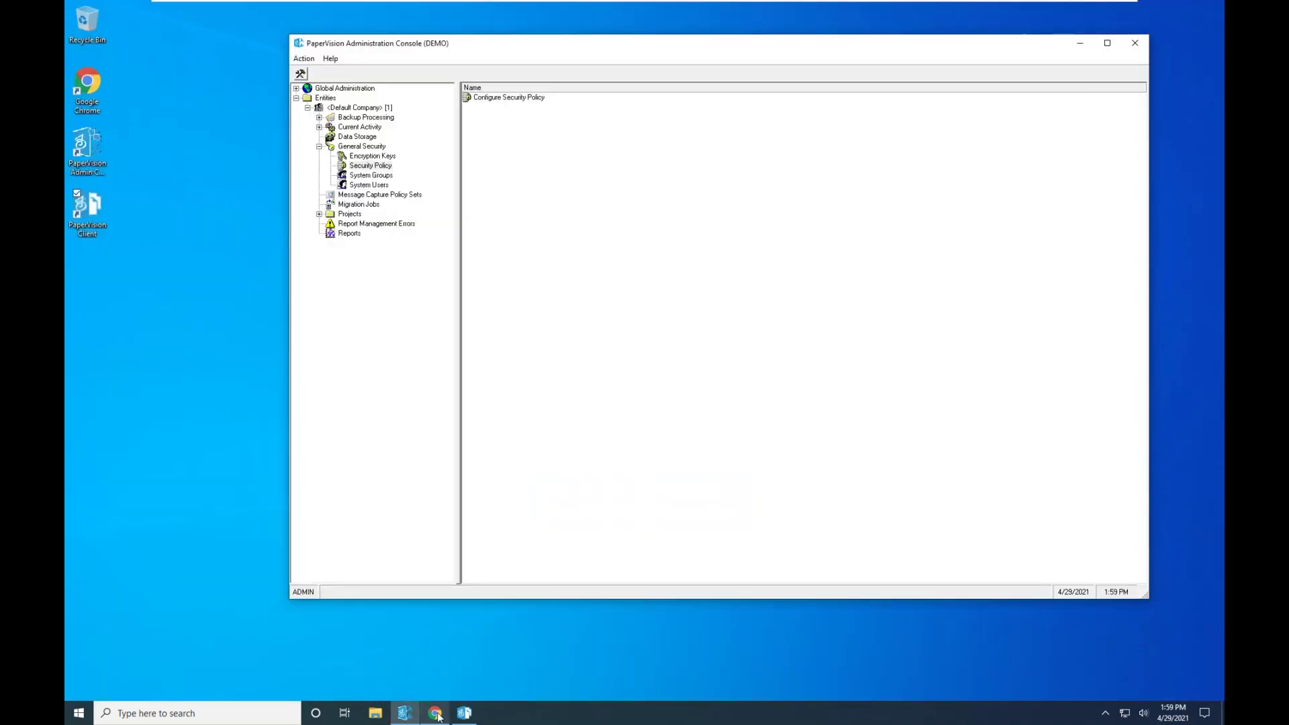
pyautogui.click(437, 715)
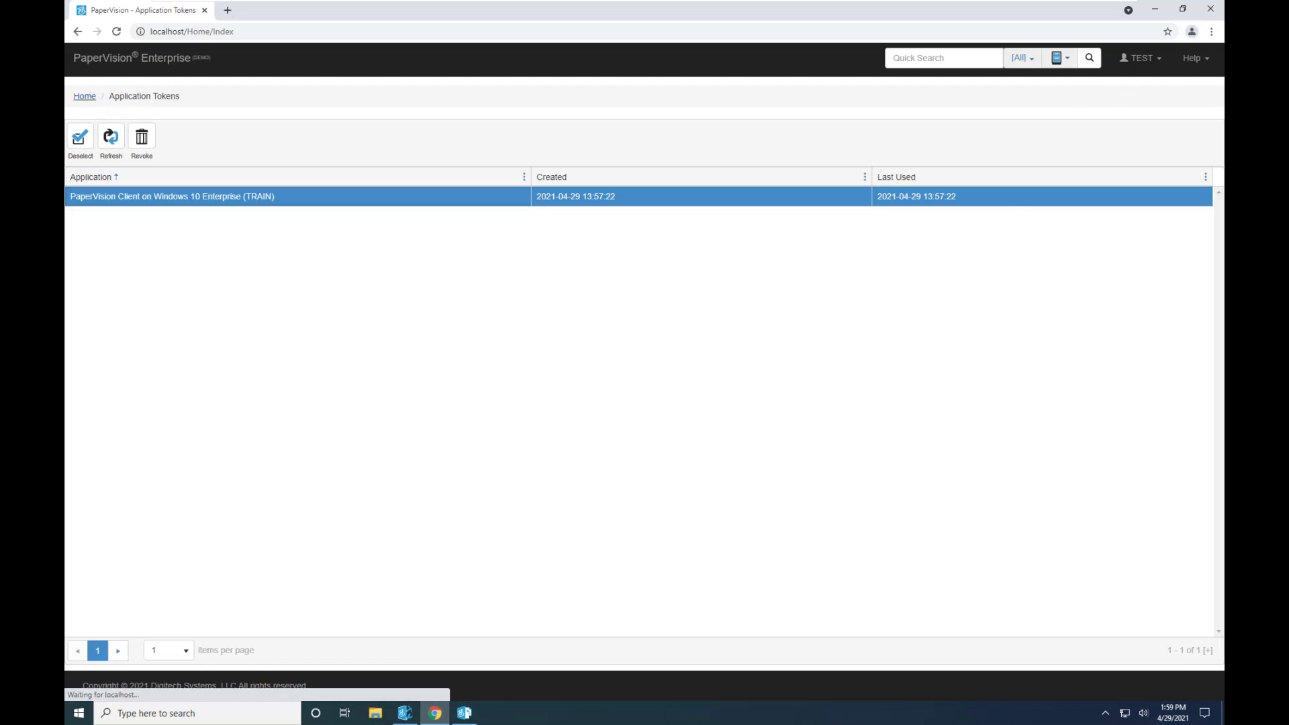
# Confirm the web Application Tokens page now lists no tokens, then minimise Chrome
pyautogui.click(85, 98)
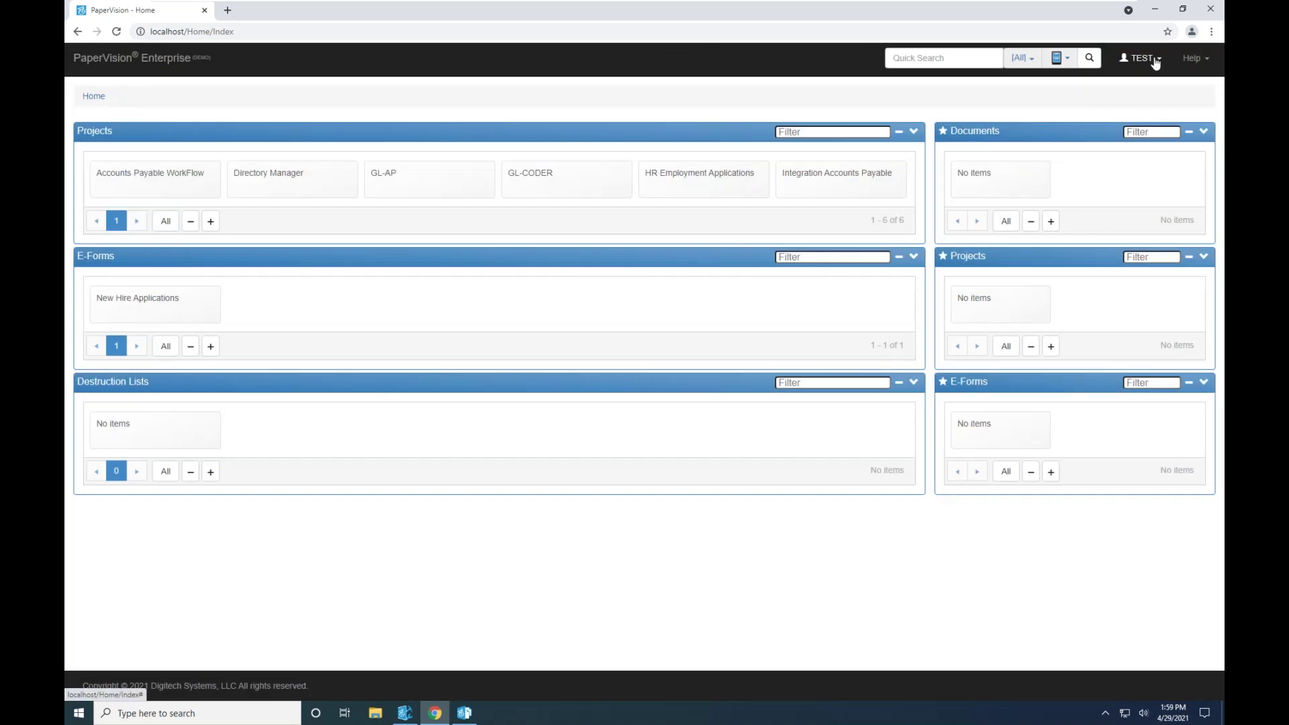
pyautogui.click(1155, 59)
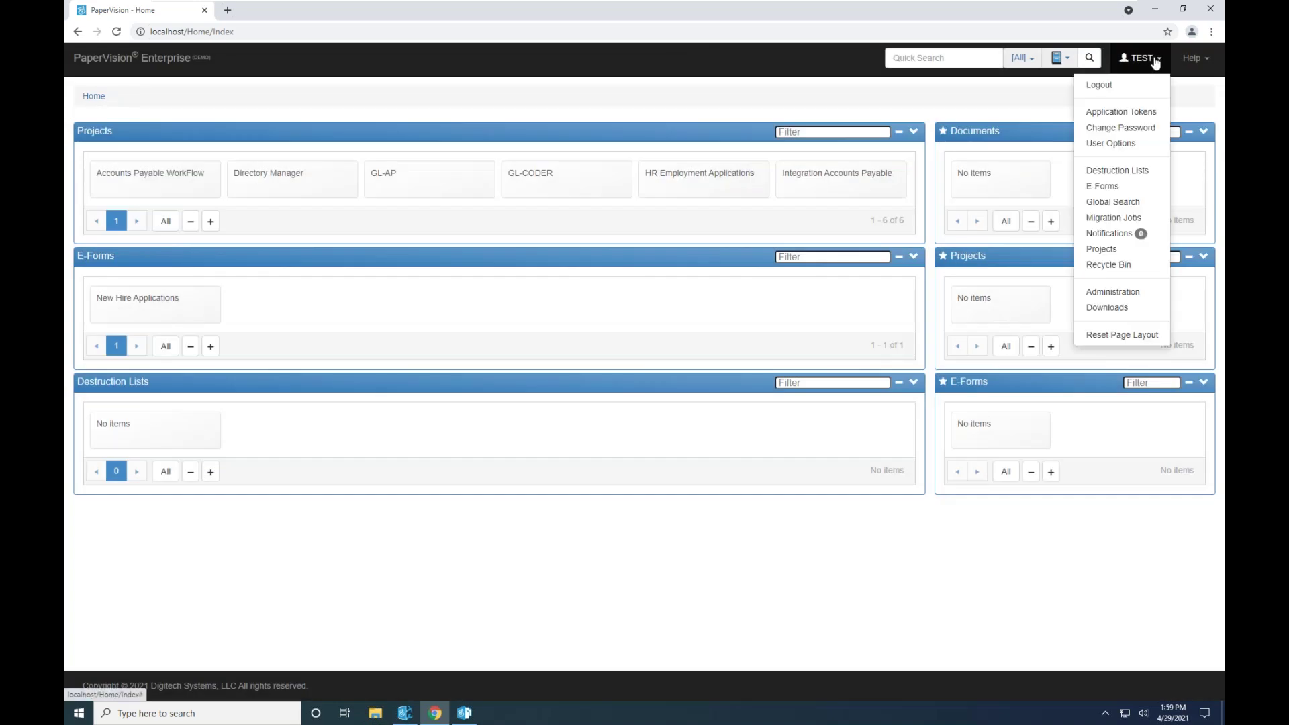
pyautogui.click(1148, 113)
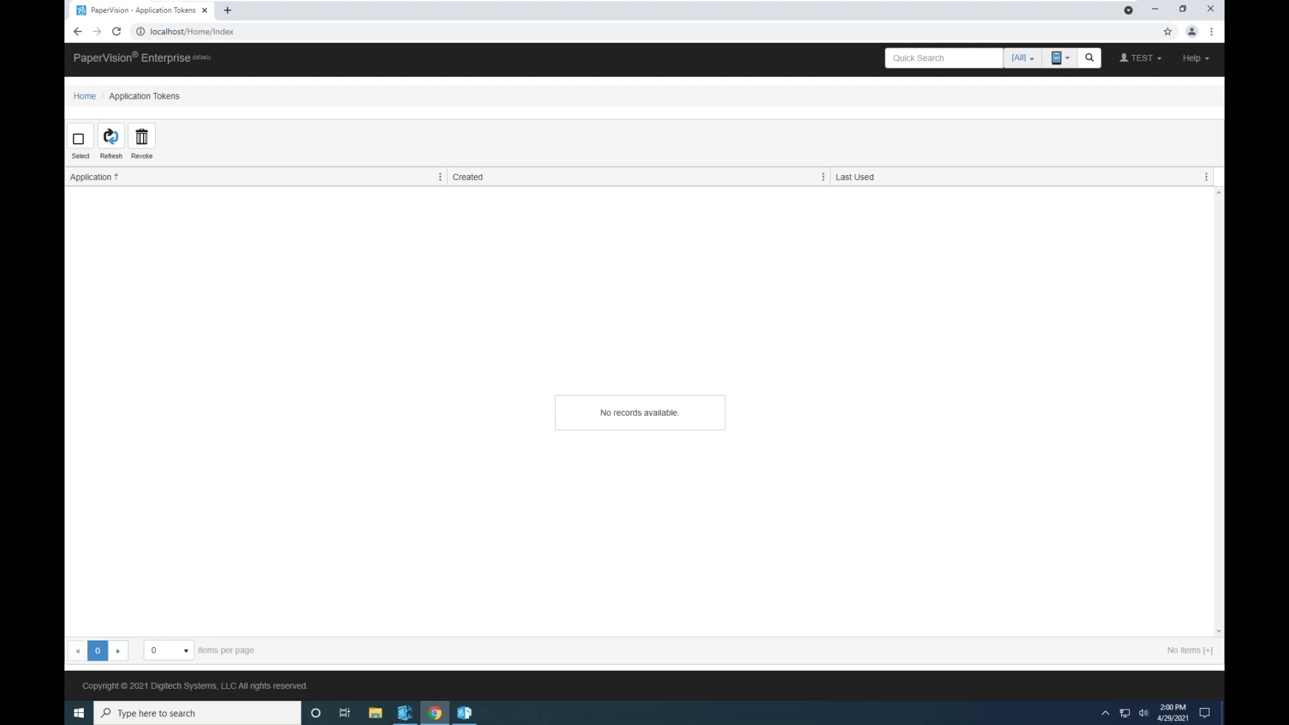
pyautogui.click(1163, 16)
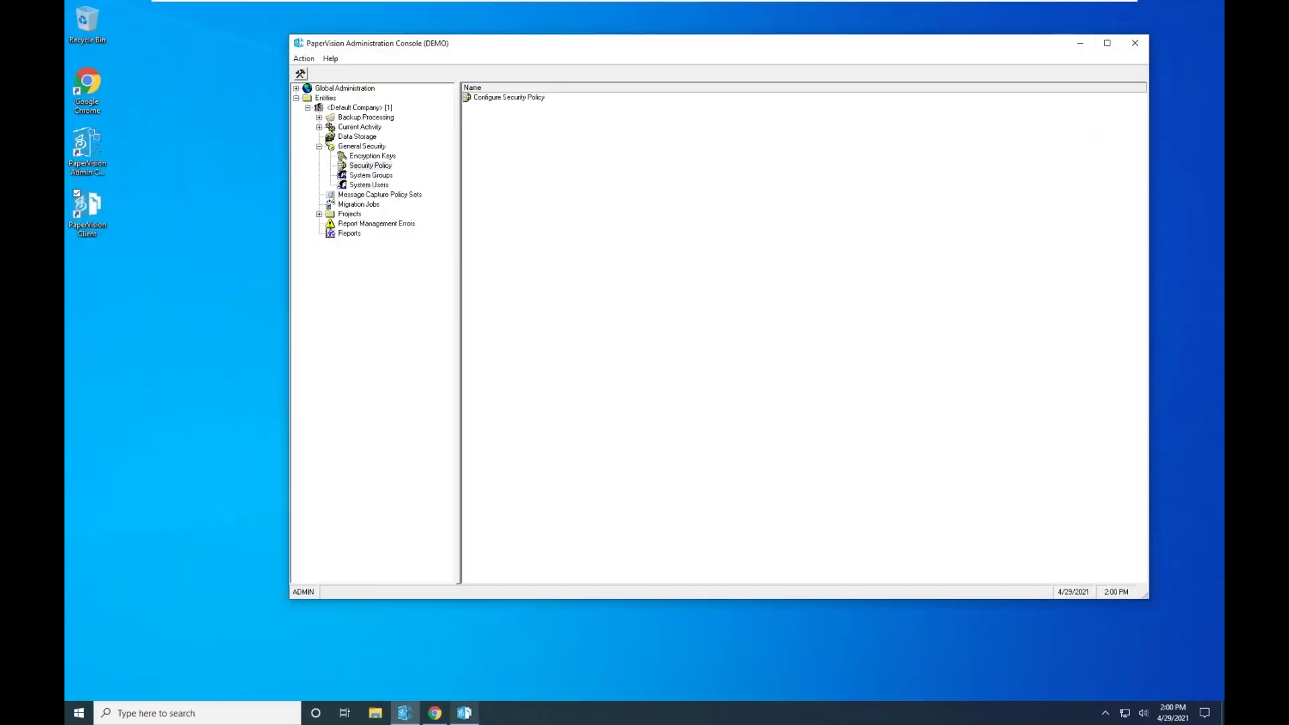
# Log back into PaperVision Client, close it, and refresh the web token list to show one token
pyautogui.click(464, 716)
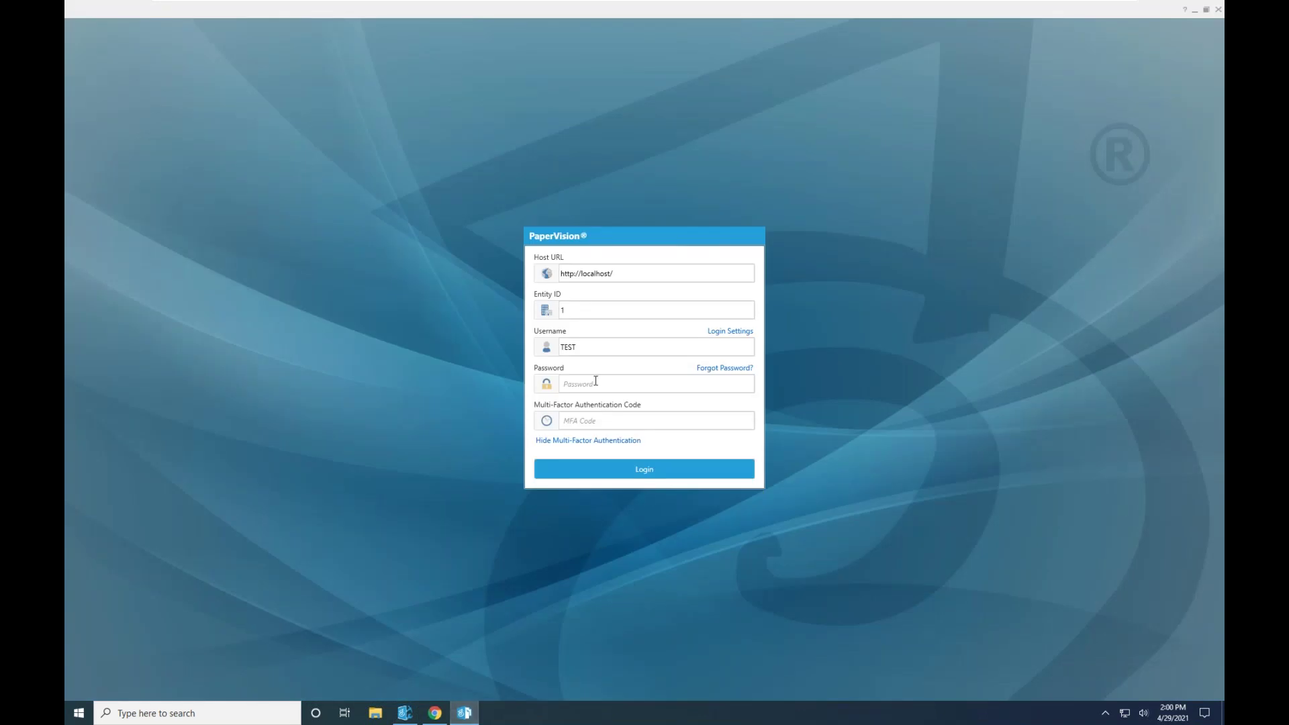
pyautogui.click(642, 463)
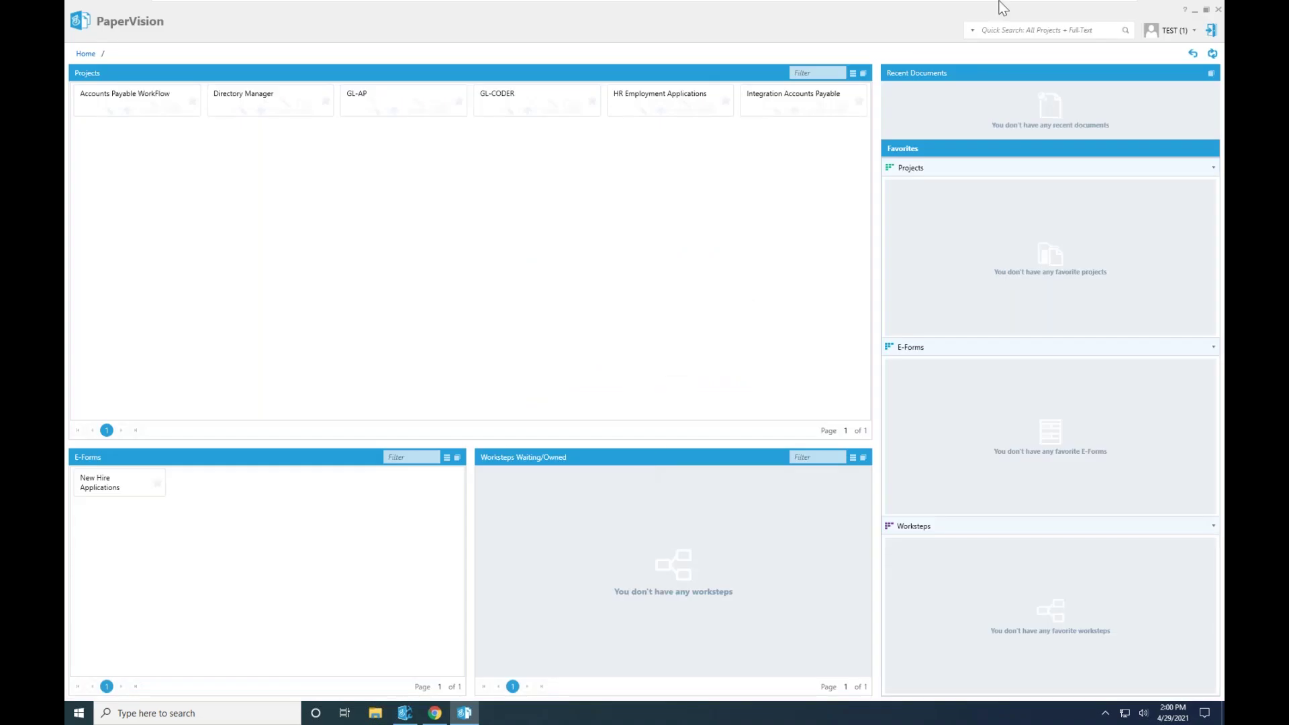
pyautogui.click(1219, 11)
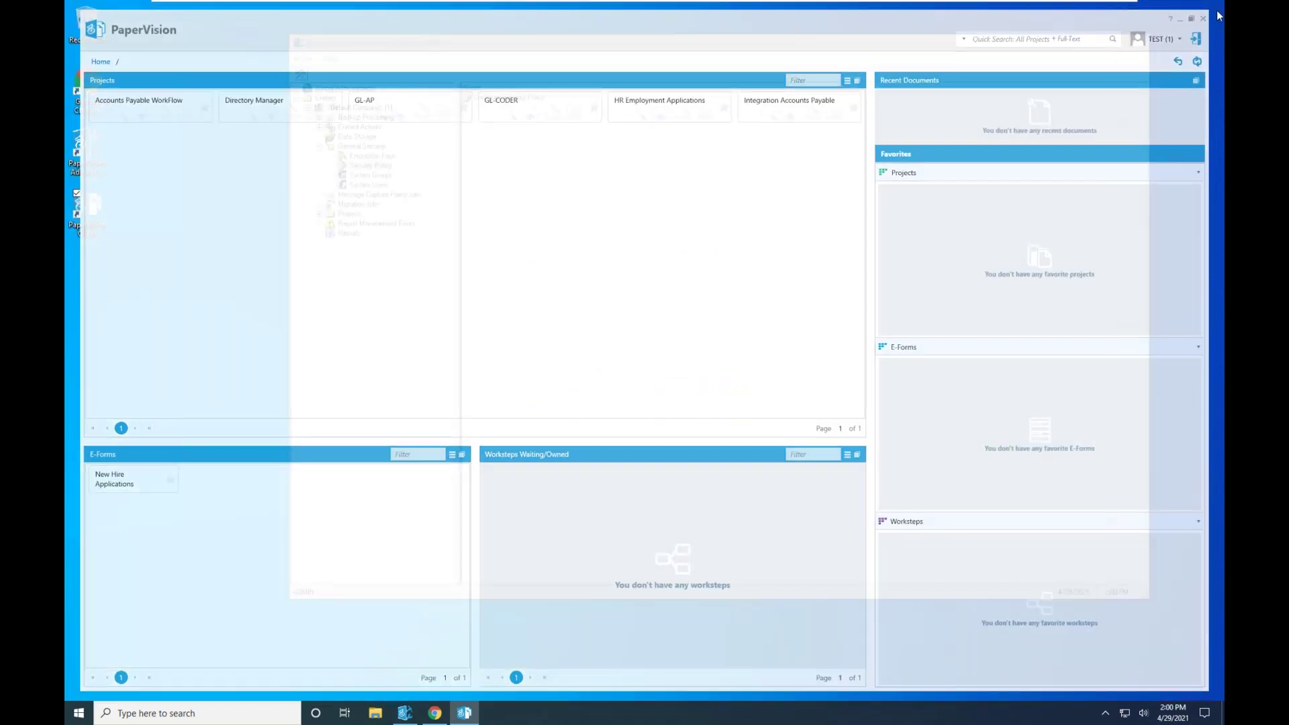
pyautogui.click(436, 713)
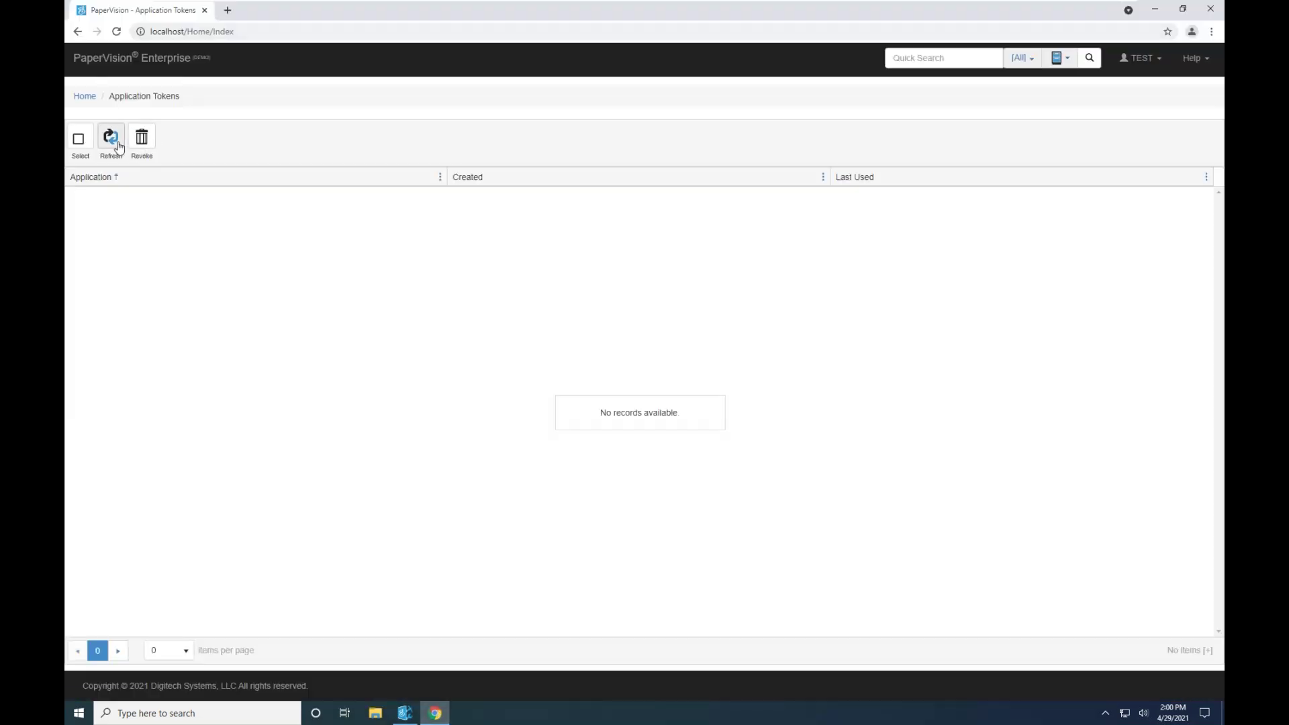
pyautogui.click(117, 143)
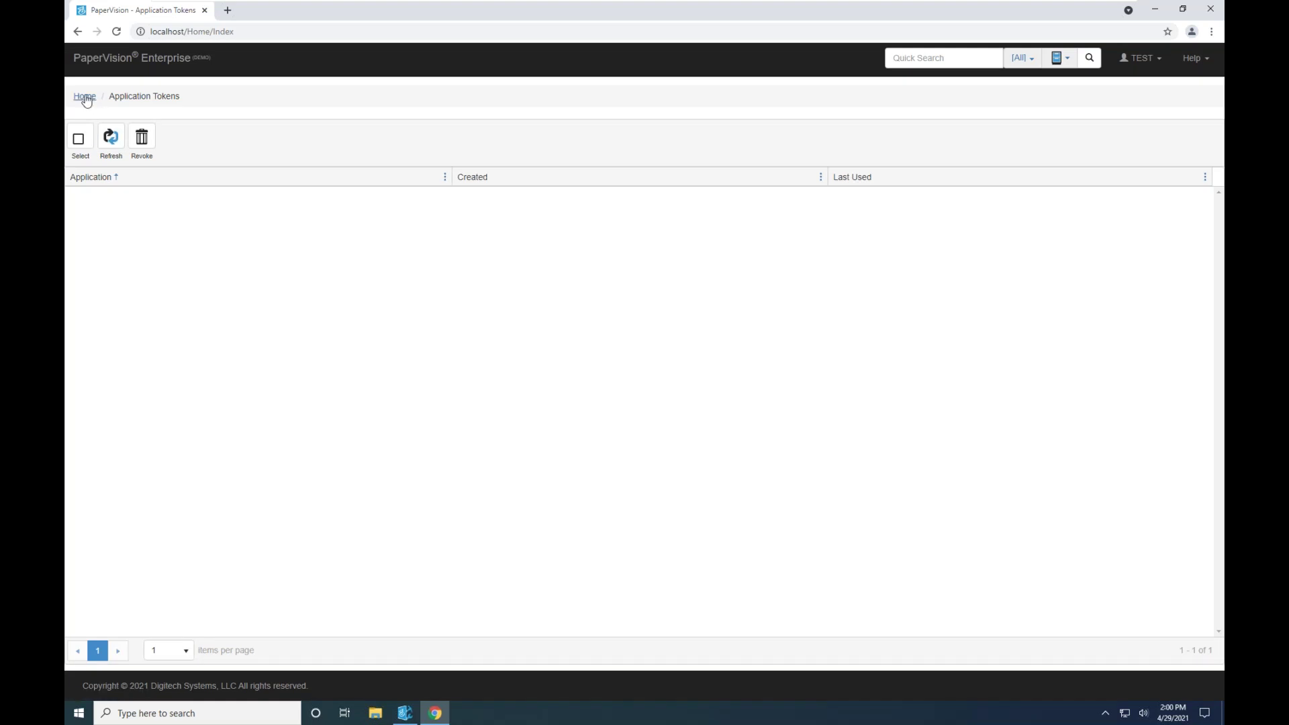
pyautogui.click(84, 97)
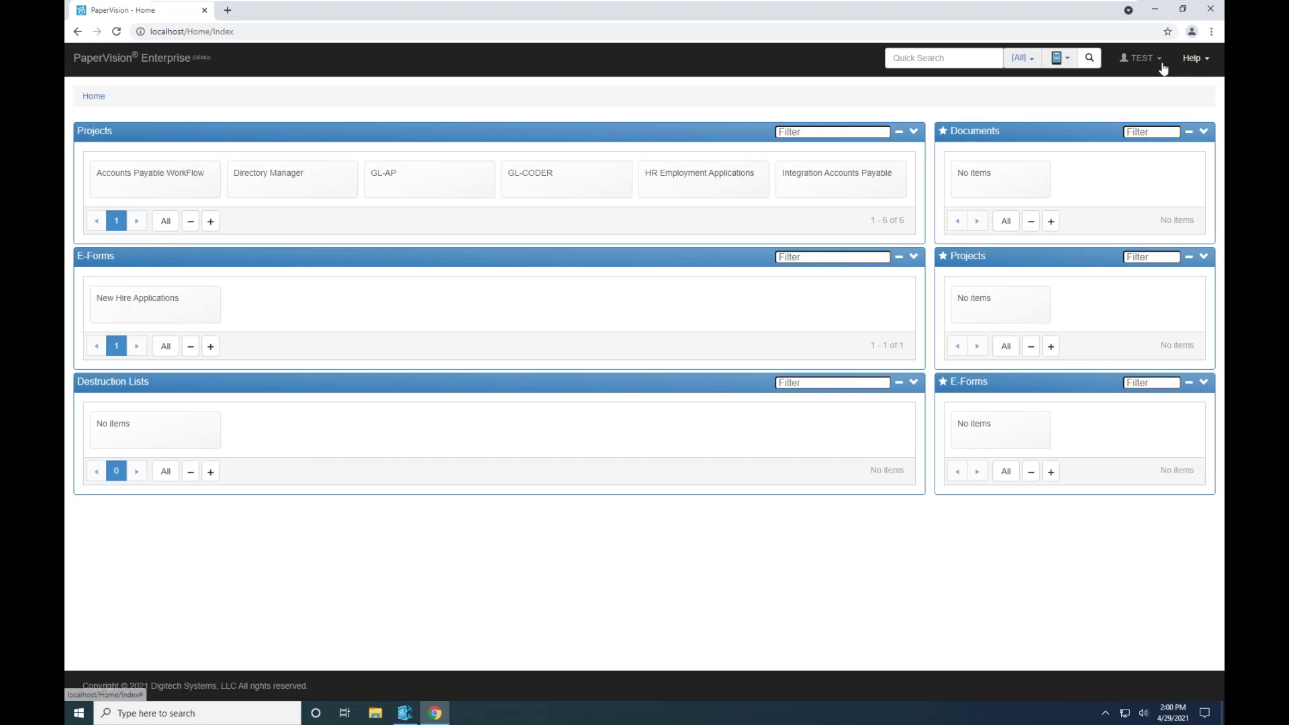
# Revoke the PaperVision Client token on the Application Tokens page, then minimise Chrome
pyautogui.click(1164, 67)
pyautogui.click(1101, 111)
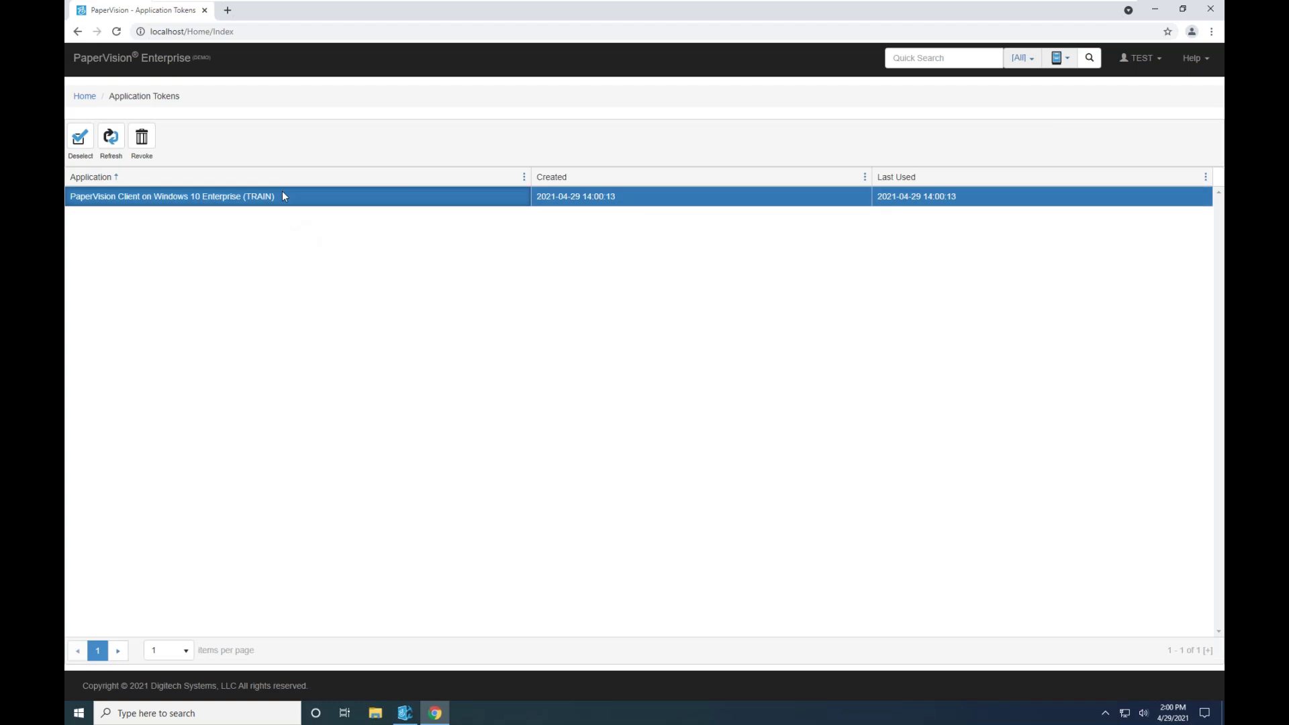
pyautogui.click(147, 143)
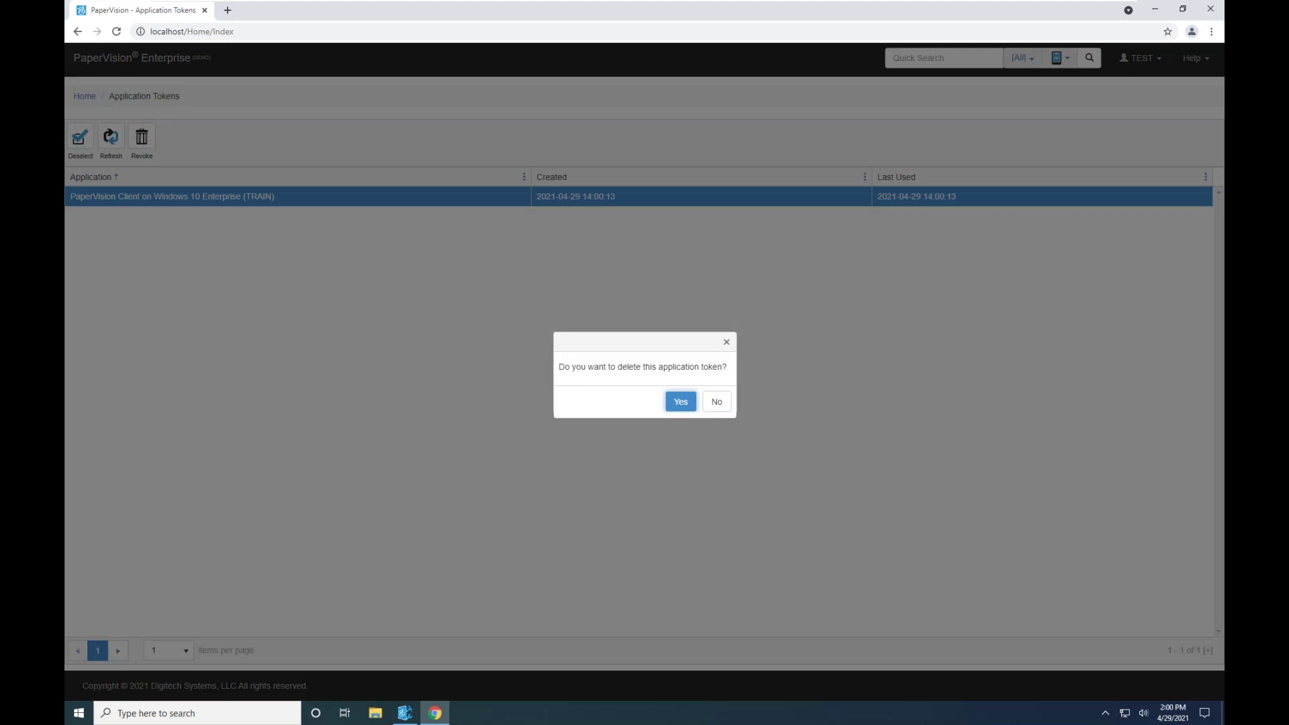
pyautogui.click(680, 404)
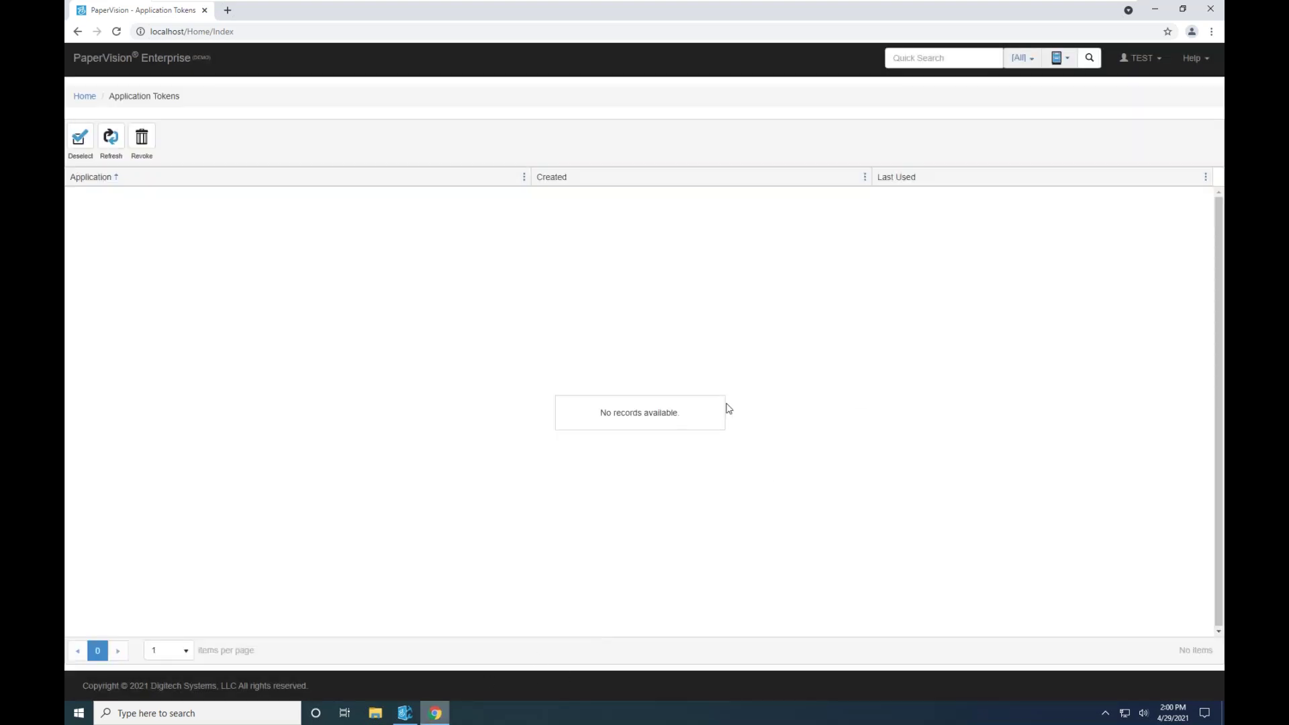
pyautogui.click(1155, 9)
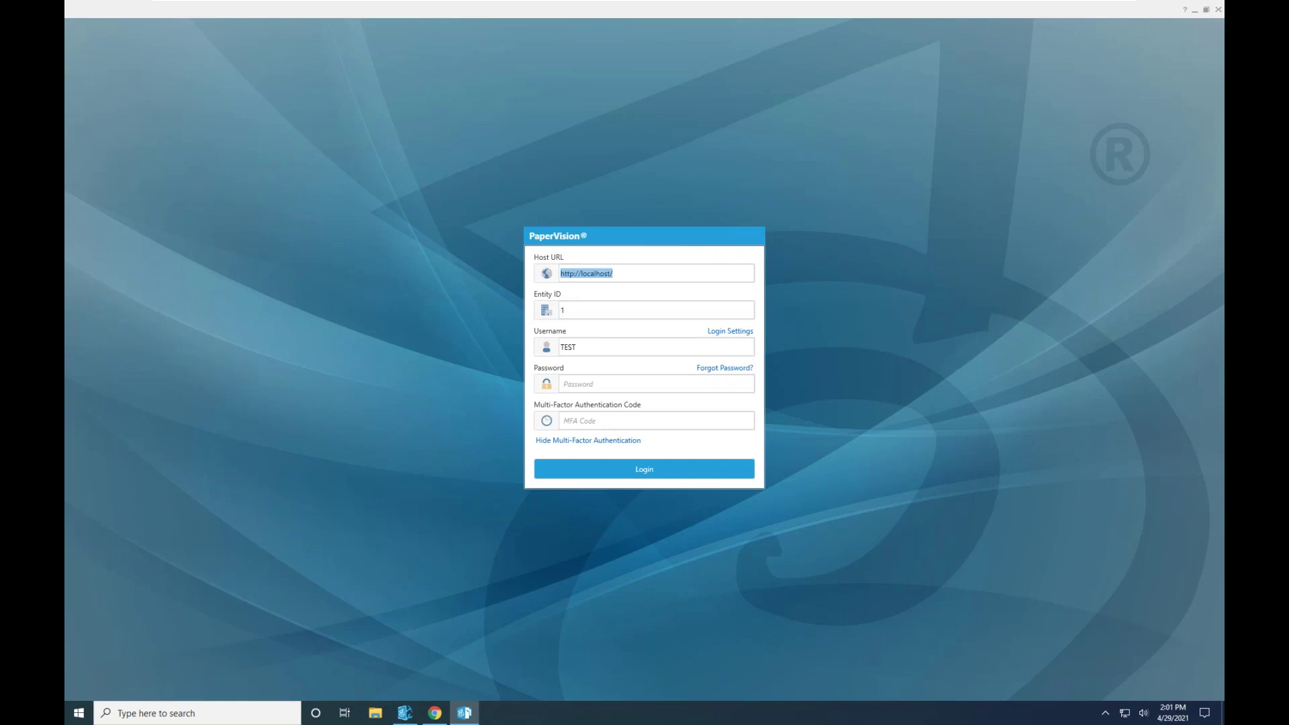
# Close the full-screen PaperVision Client login window
pyautogui.click(1219, 10)
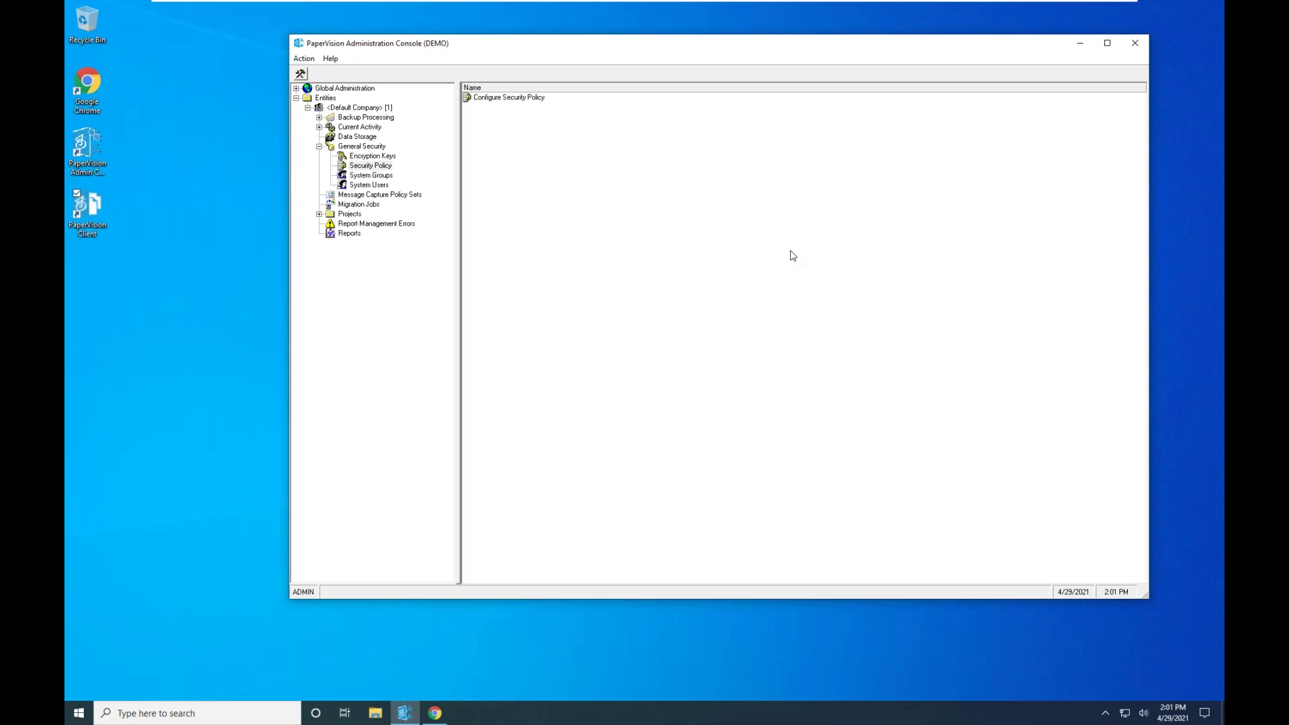
# Open System Users under General Security and view a user's actions menu, including revoking application tokens
pyautogui.click(373, 145)
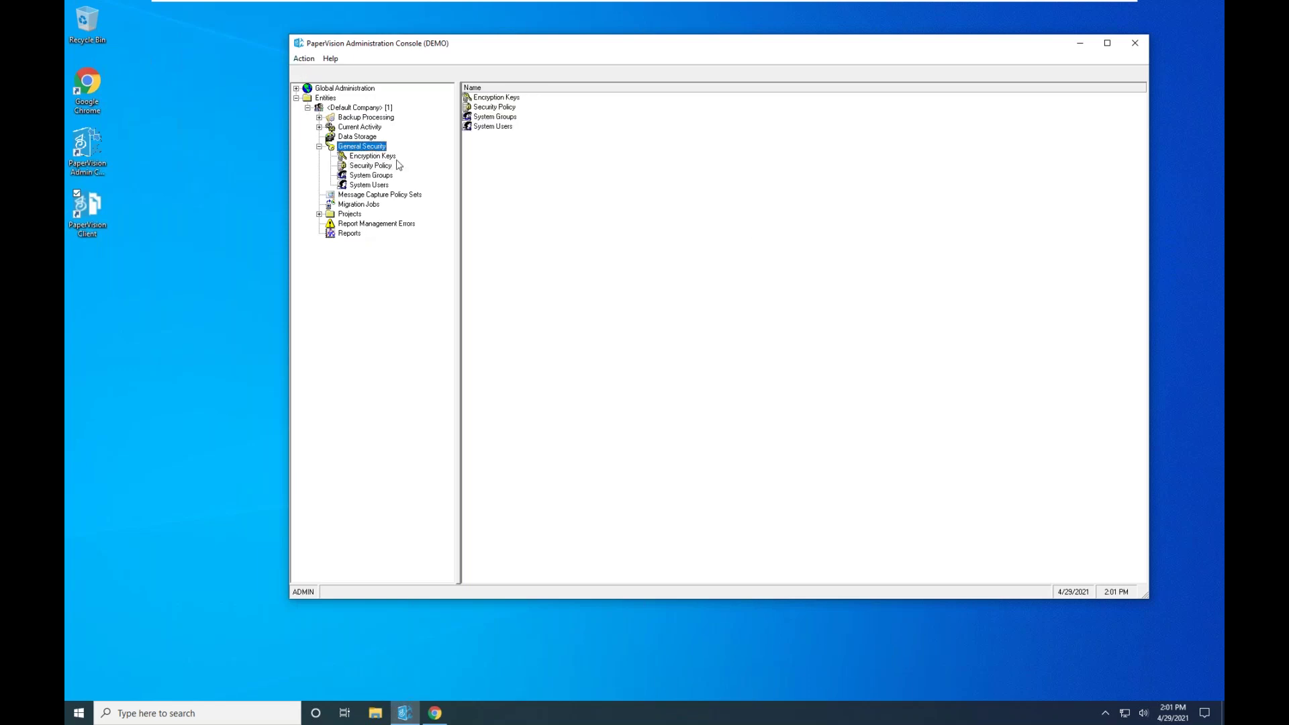
pyautogui.click(369, 185)
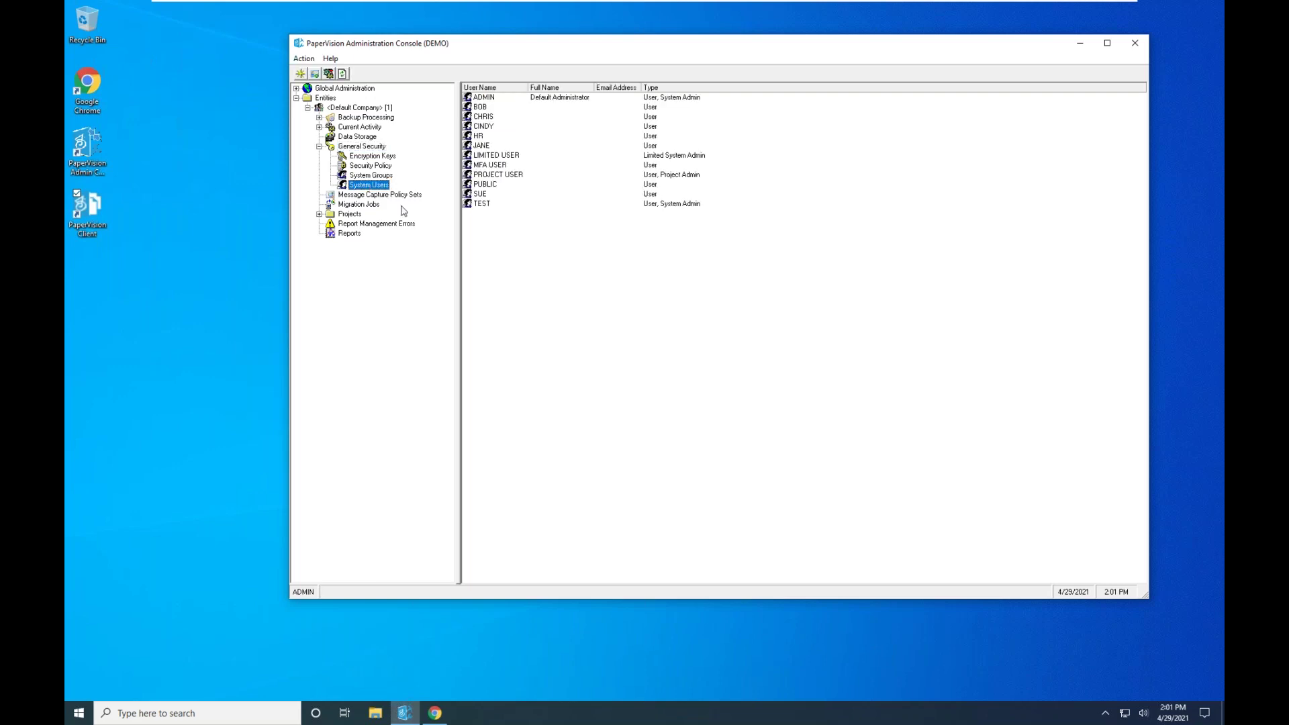
pyautogui.click(481, 128)
pyautogui.rightClick(481, 129)
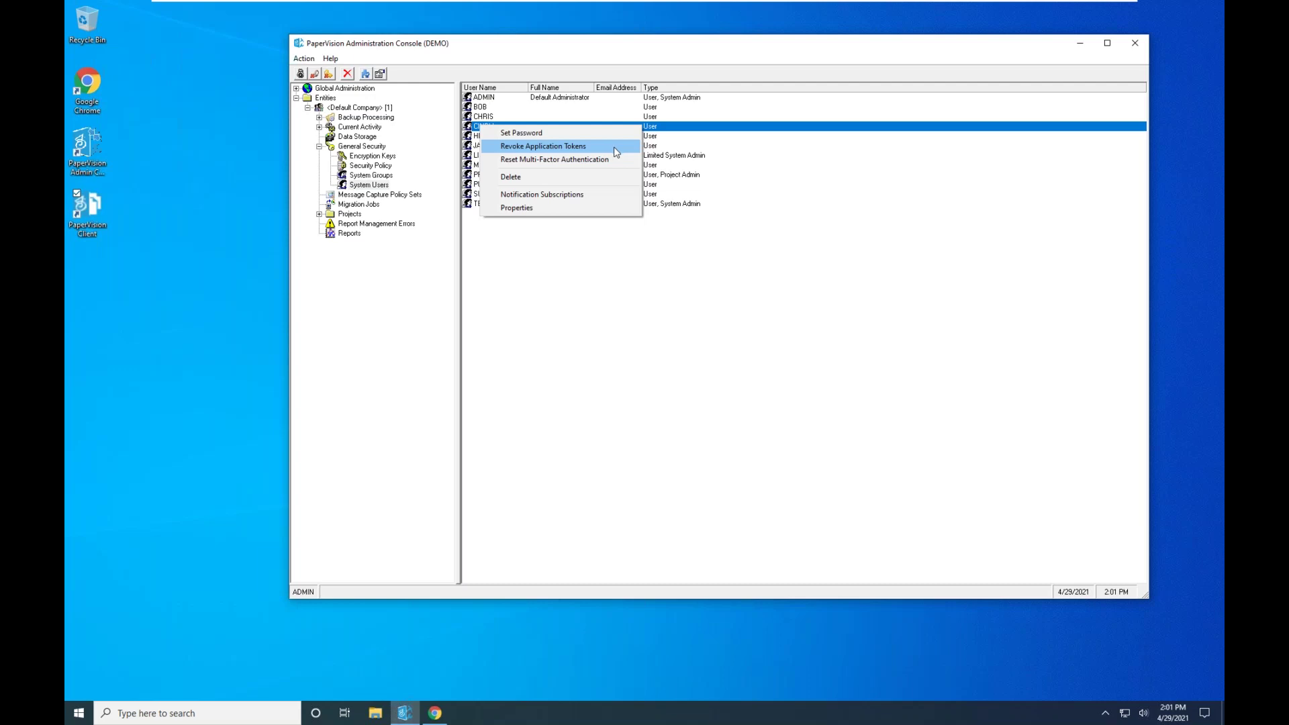
pyautogui.click(863, 426)
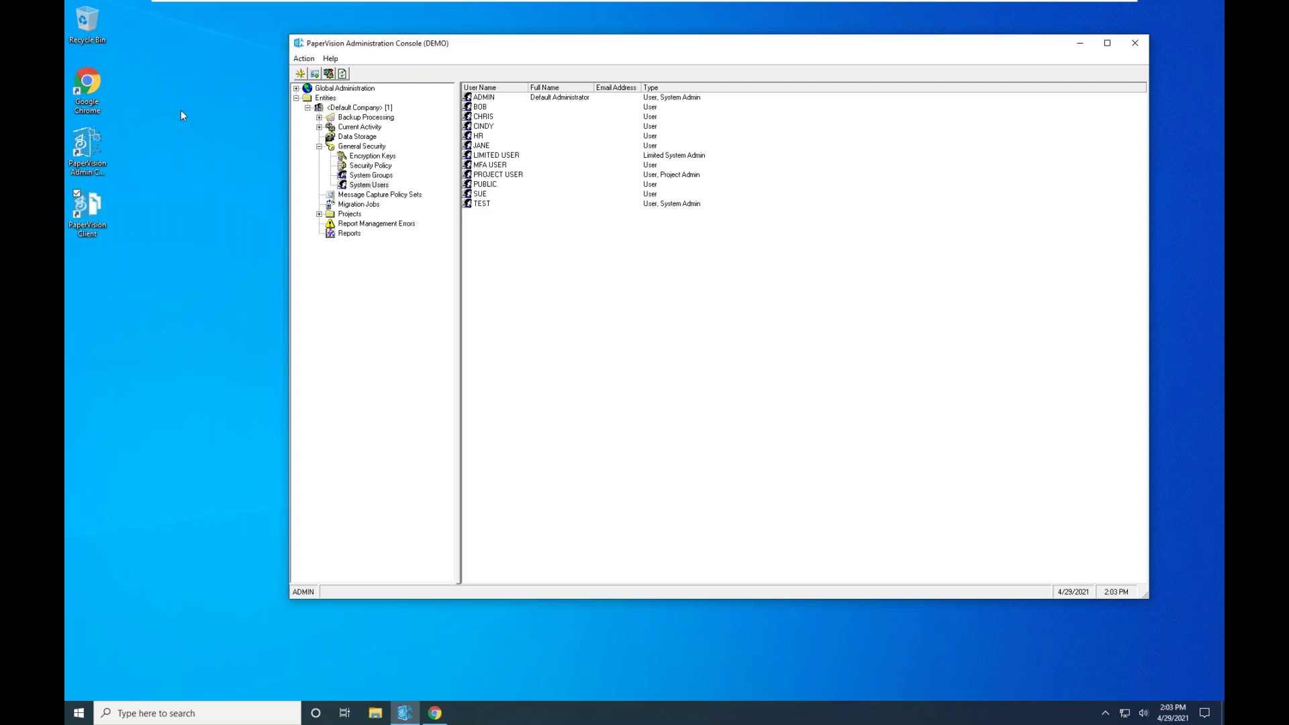
# Open the localhost portal in Chrome and log in as MFA User
pyautogui.click(501, 170)
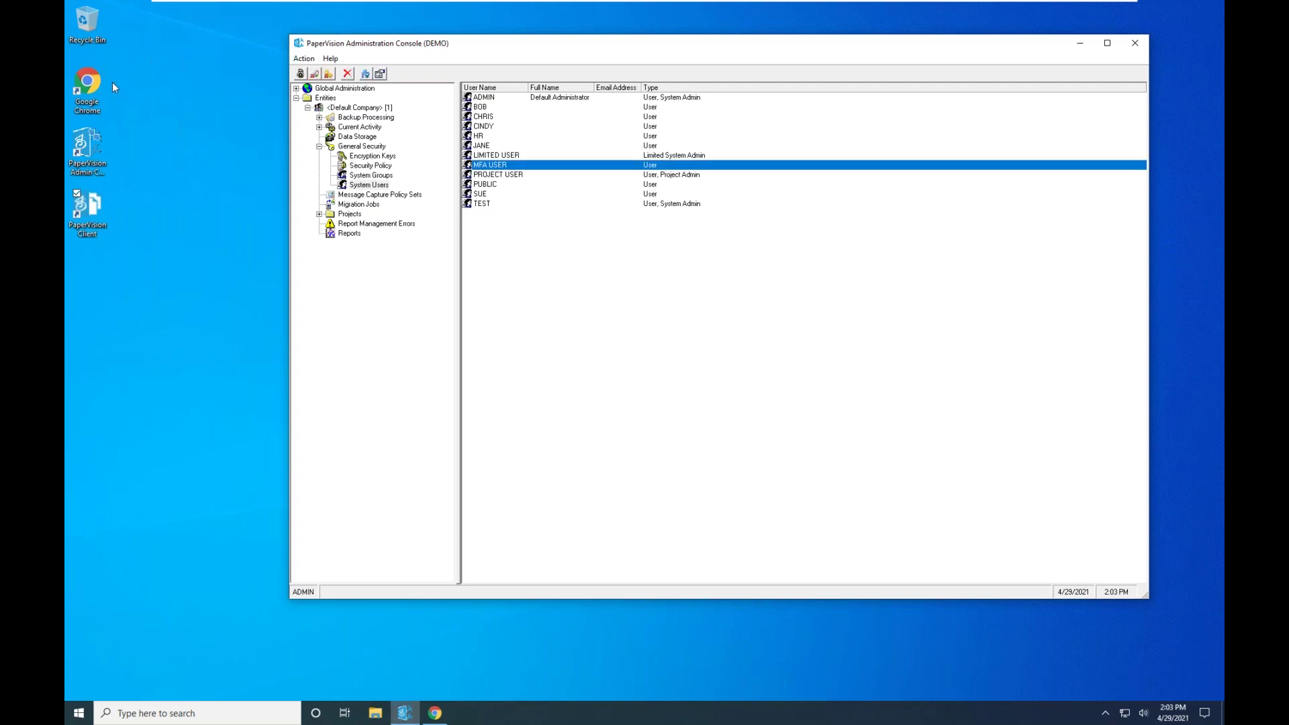
pyautogui.doubleClick(83, 91)
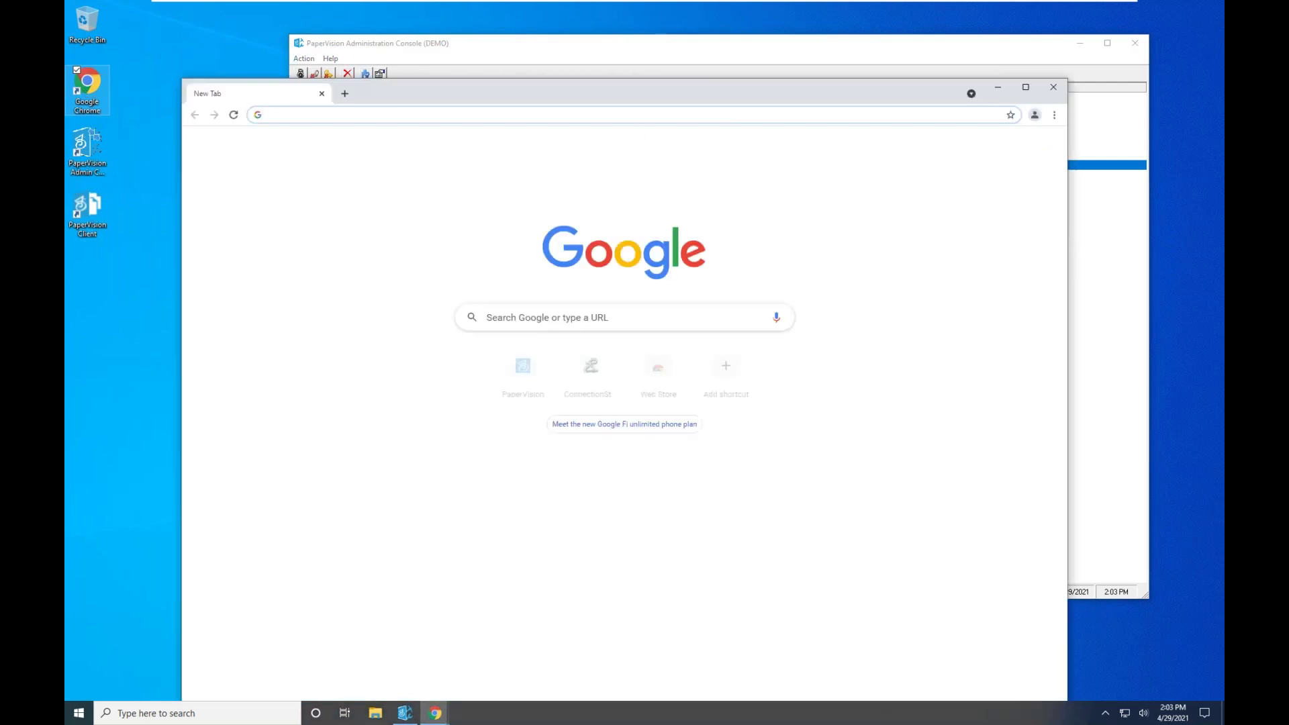
pyautogui.doubleClick(581, 96)
pyautogui.write('localhost')
pyautogui.press('Return')
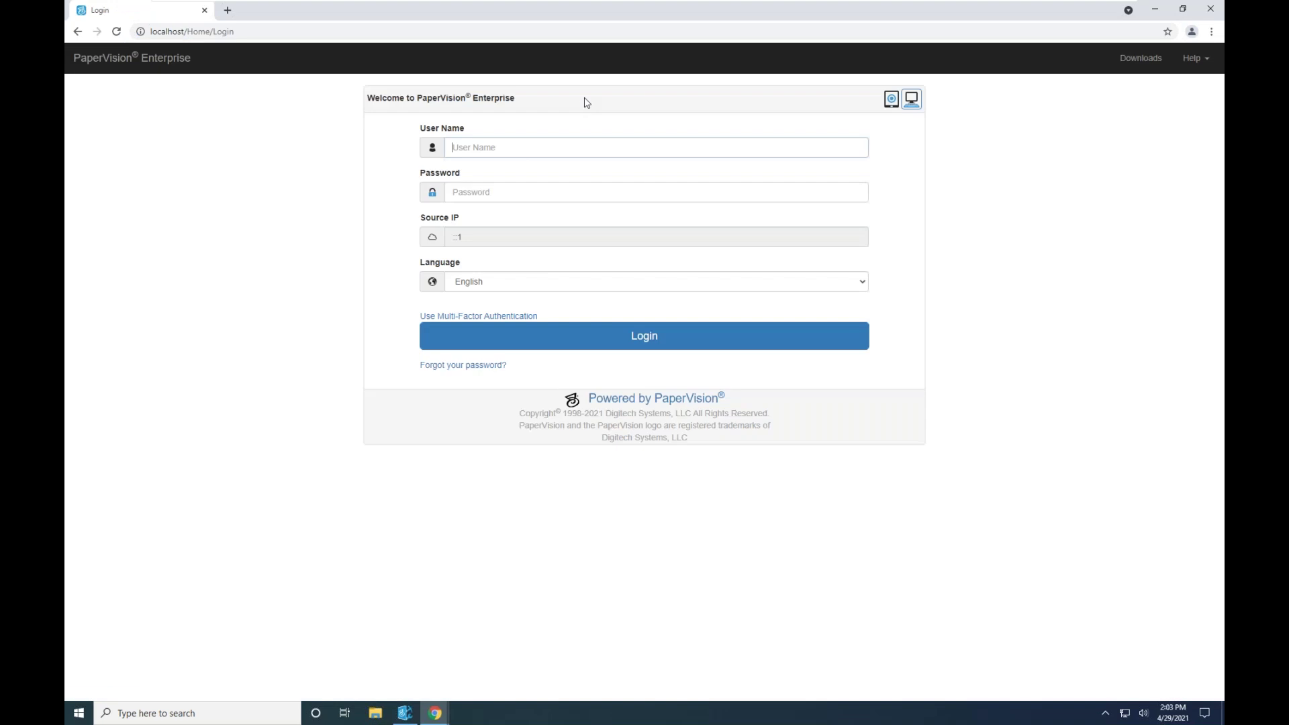
pyautogui.write('MFA User')
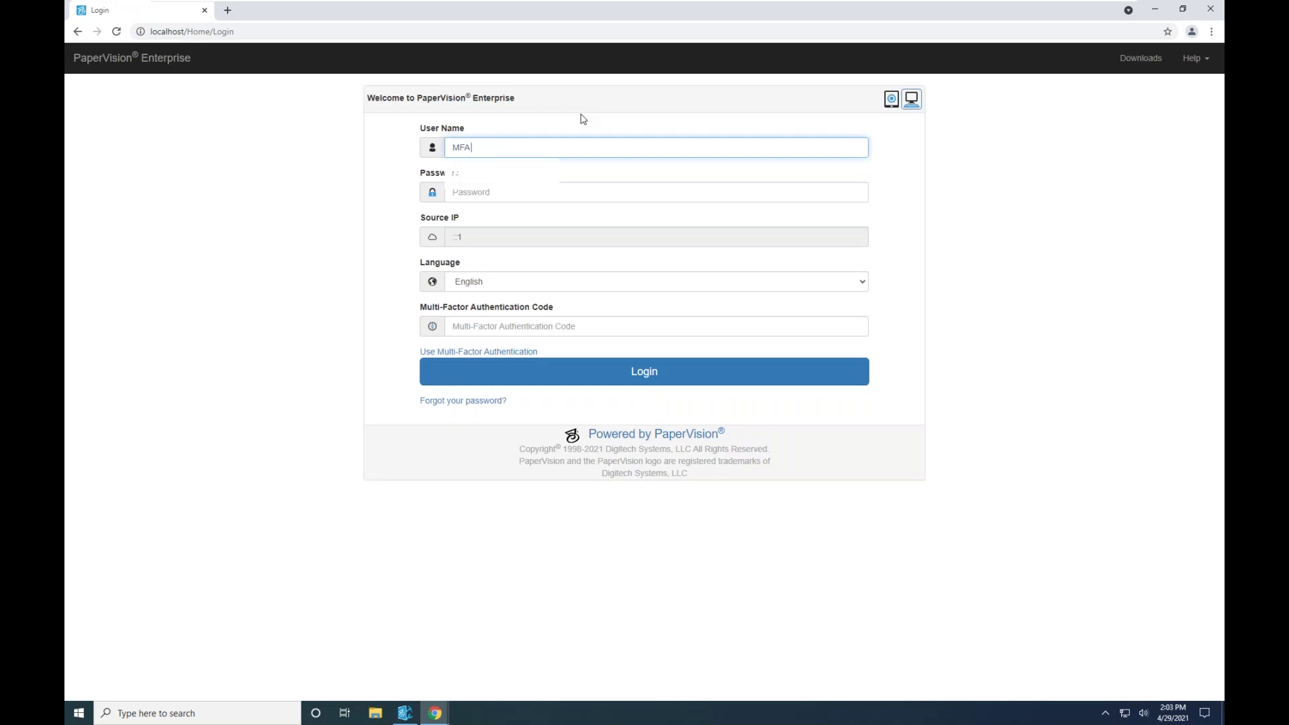
pyautogui.press('Return')
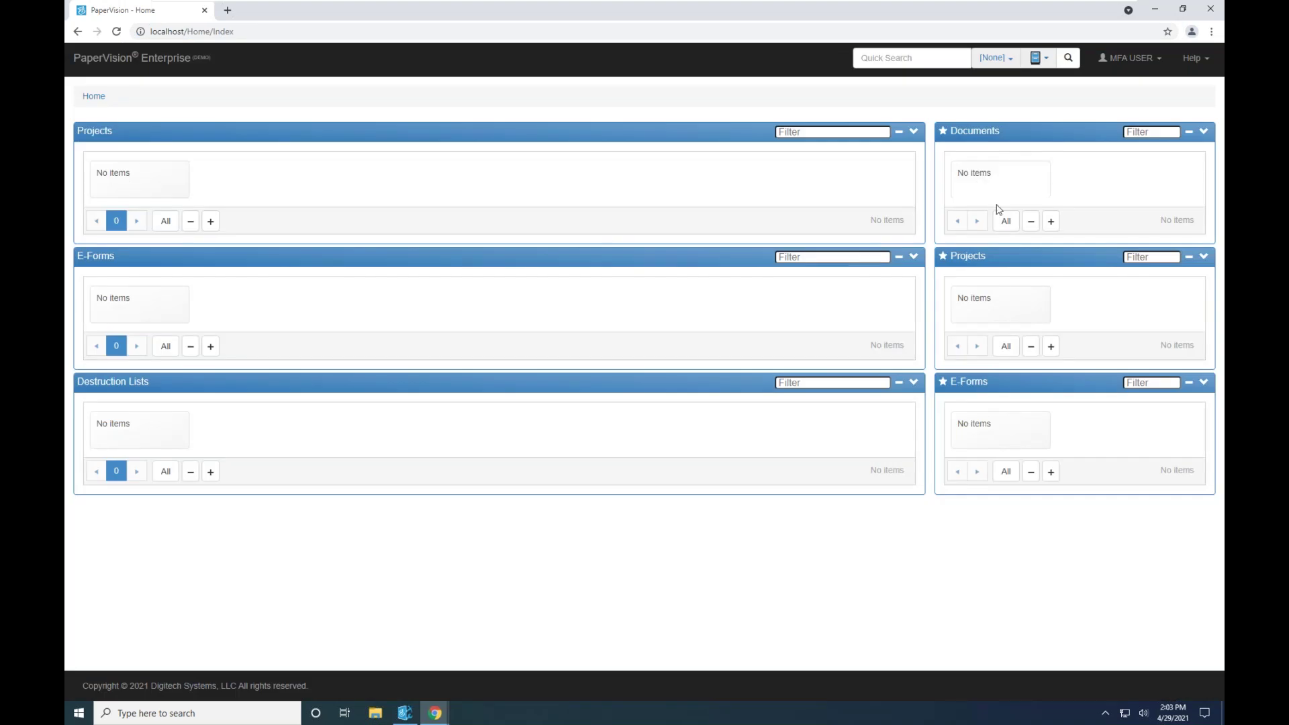
# Set up MFA for MFA User under User Options by entering the six-digit authenticator verification code
pyautogui.click(1134, 68)
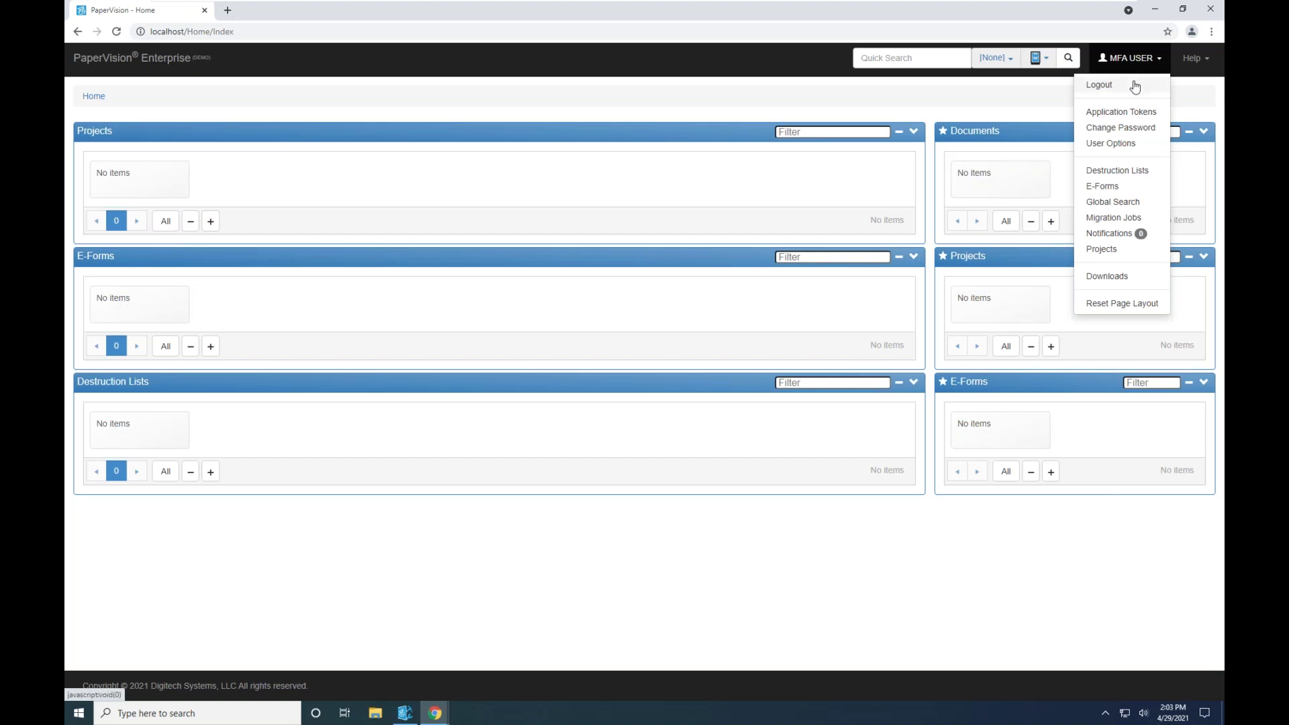
pyautogui.click(1127, 145)
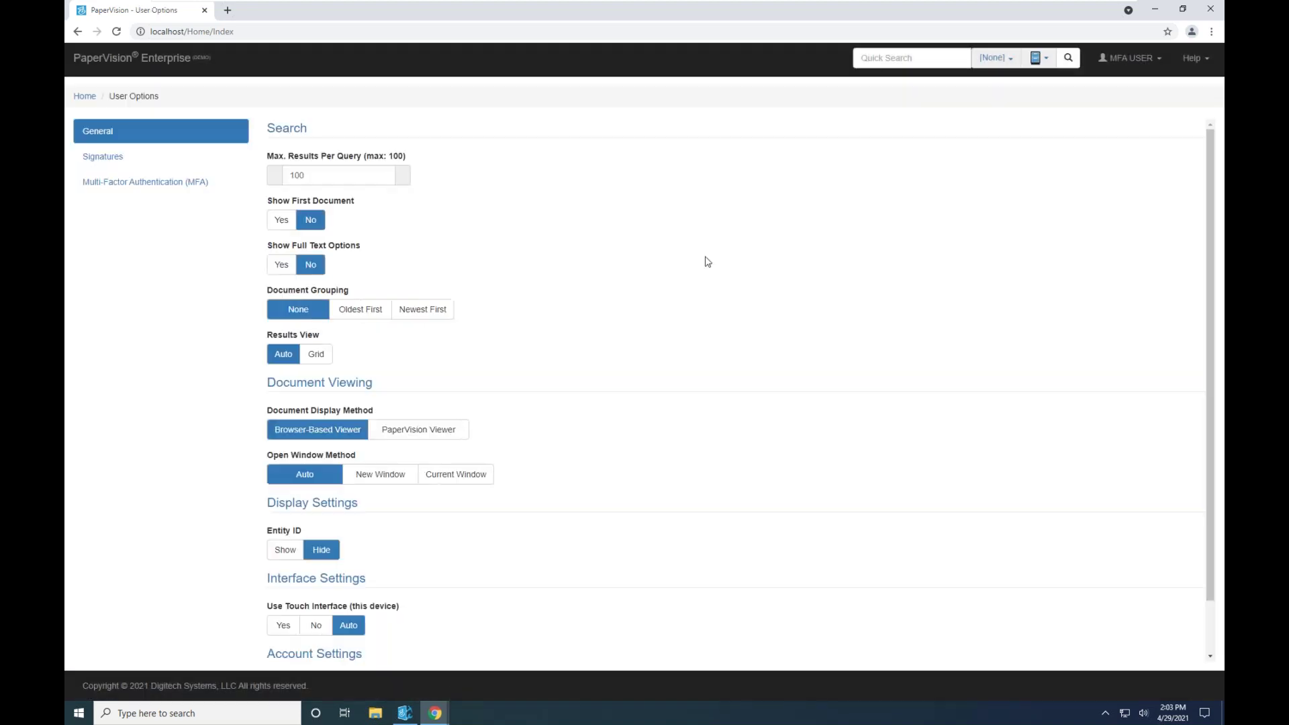
pyautogui.click(109, 183)
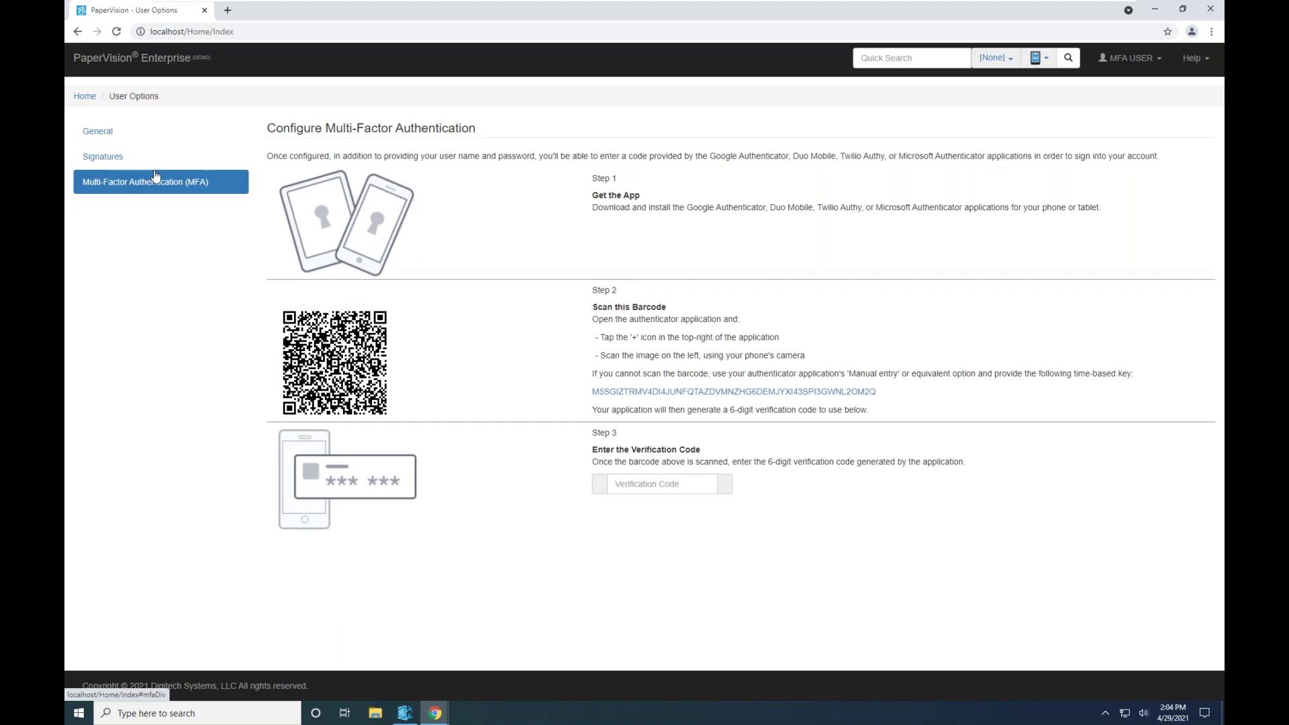
pyautogui.click(660, 492)
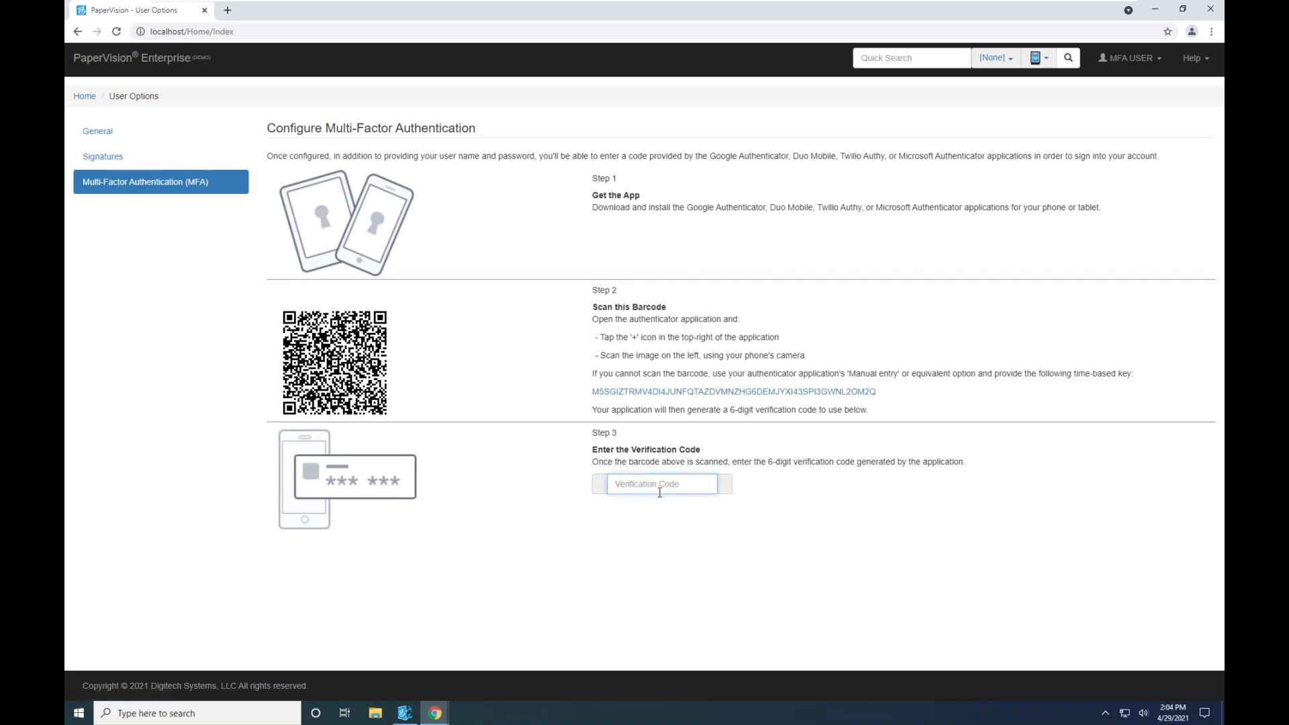
pyautogui.write('1')
pyautogui.press('BackSpace')
pyautogui.press('BackSpace')
pyautogui.write('1')
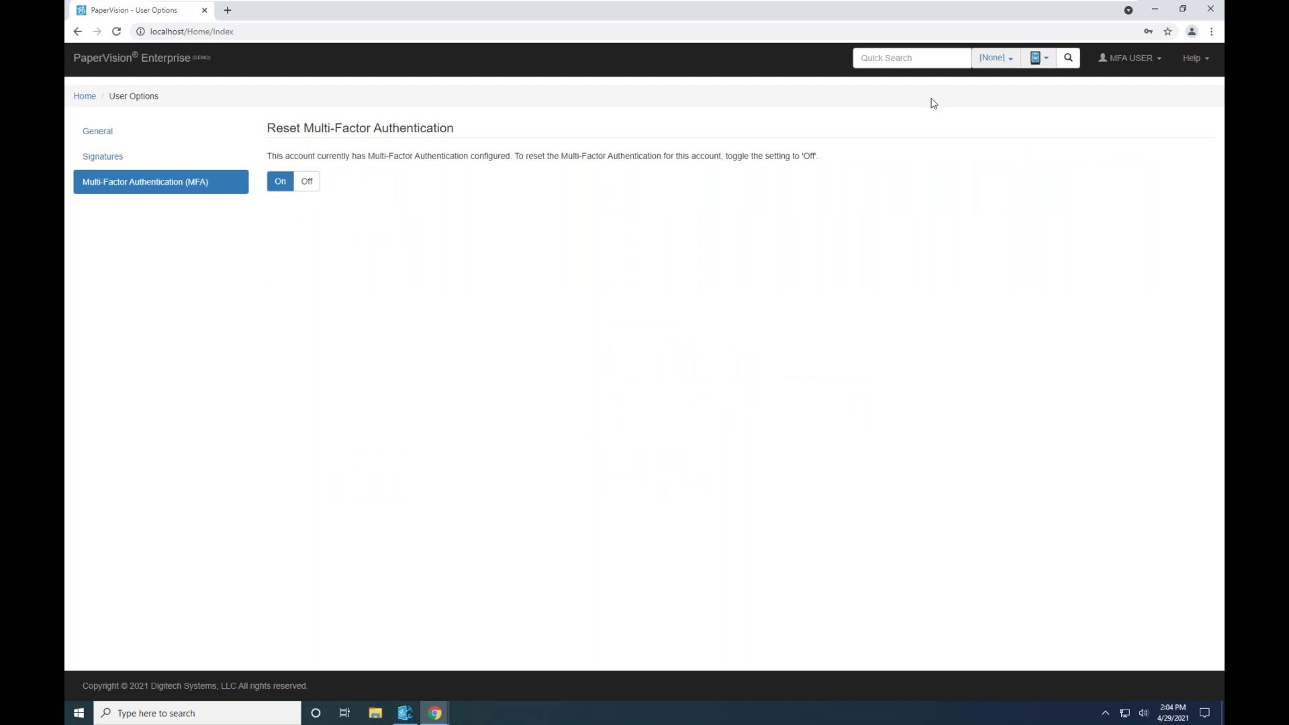
# Open a maximised Chrome window on the localhost PaperVision site
pyautogui.click(1217, 15)
pyautogui.doubleClick(88, 87)
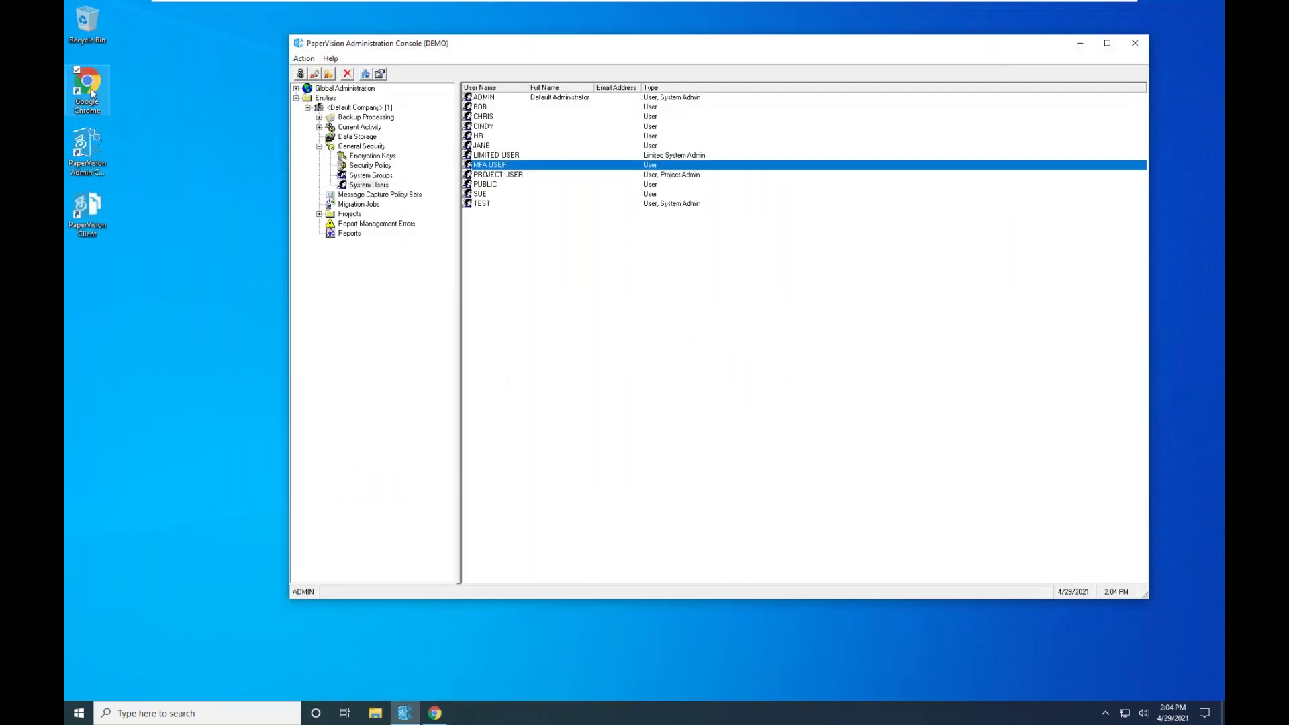
pyautogui.write('localhost')
pyautogui.press('Return')
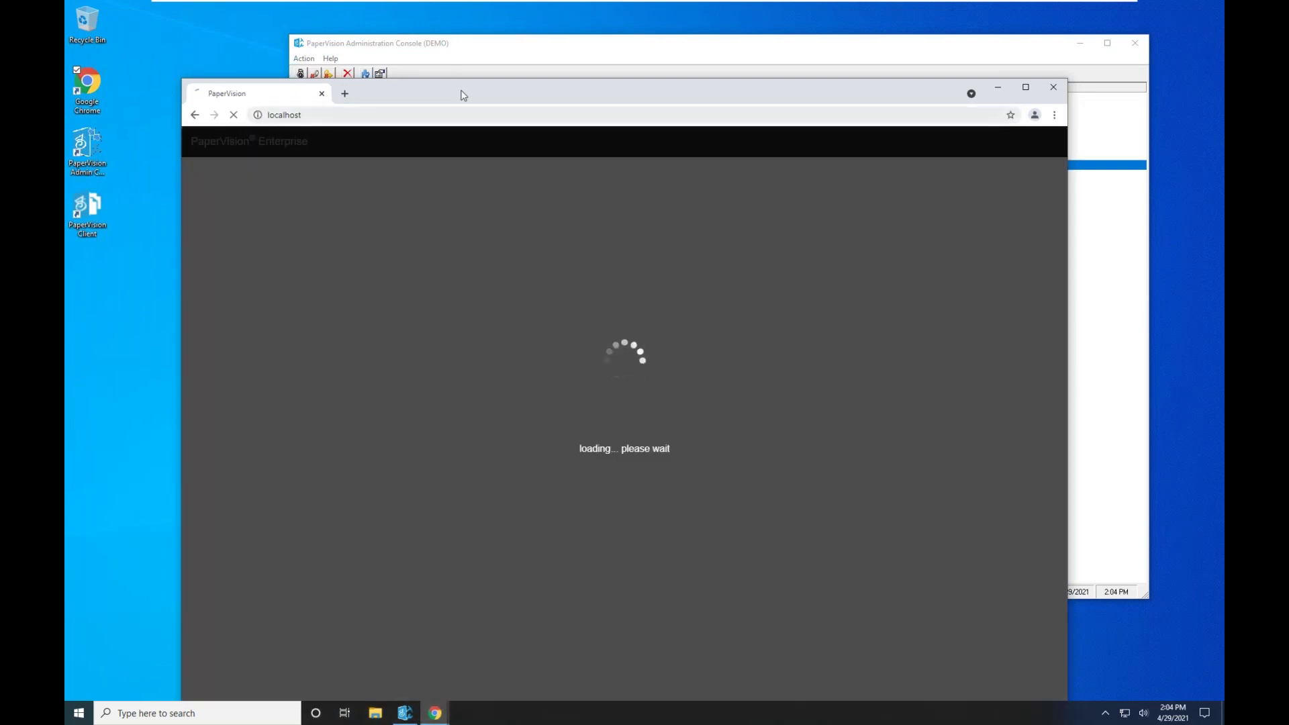
pyautogui.doubleClick(462, 94)
# Log in as MFA User with the authenticator verification code, then minimise the browser
pyautogui.write('MFA User')
pyautogui.press('Return')
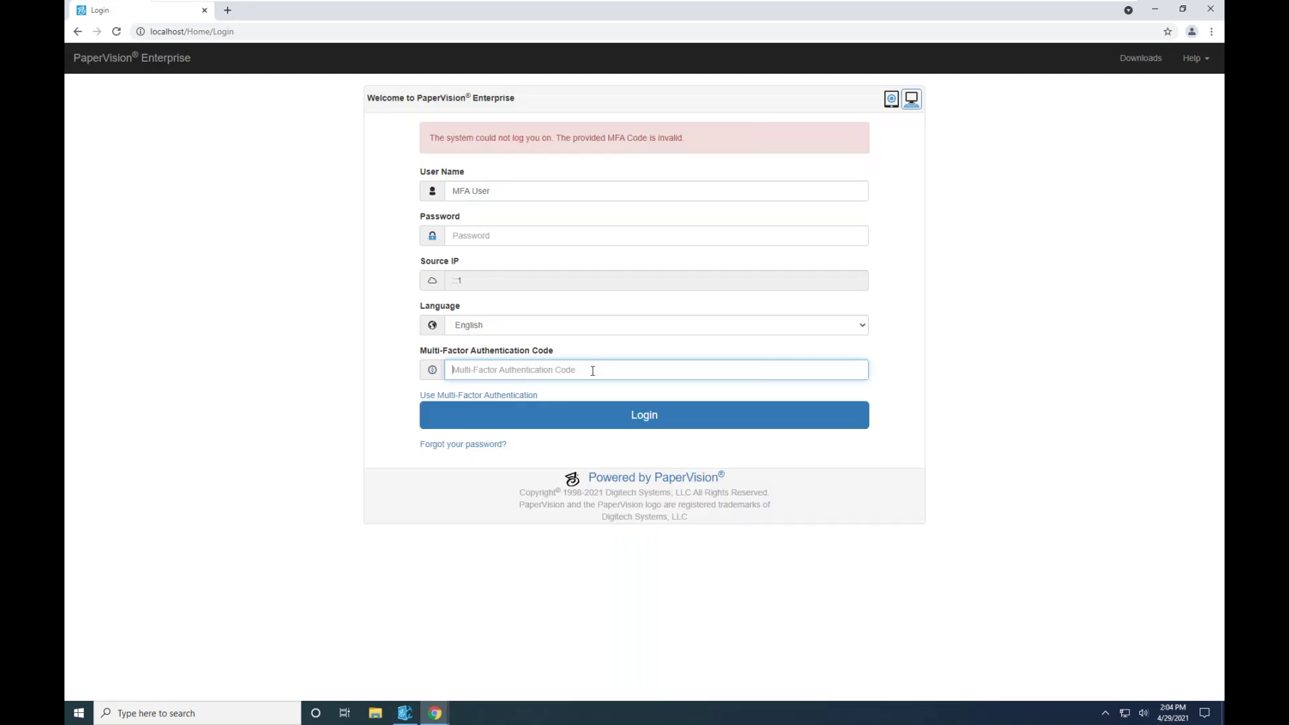
pyautogui.press('Return')
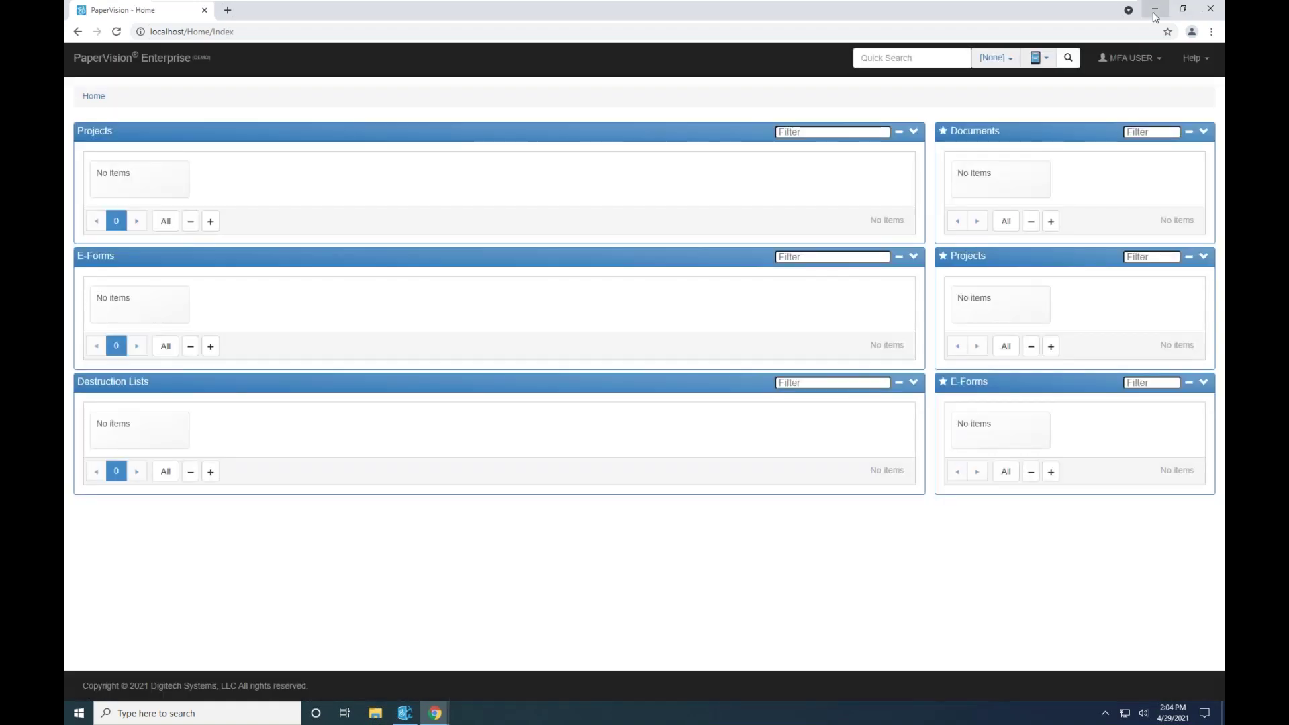
pyautogui.click(1155, 9)
pyautogui.click(94, 205)
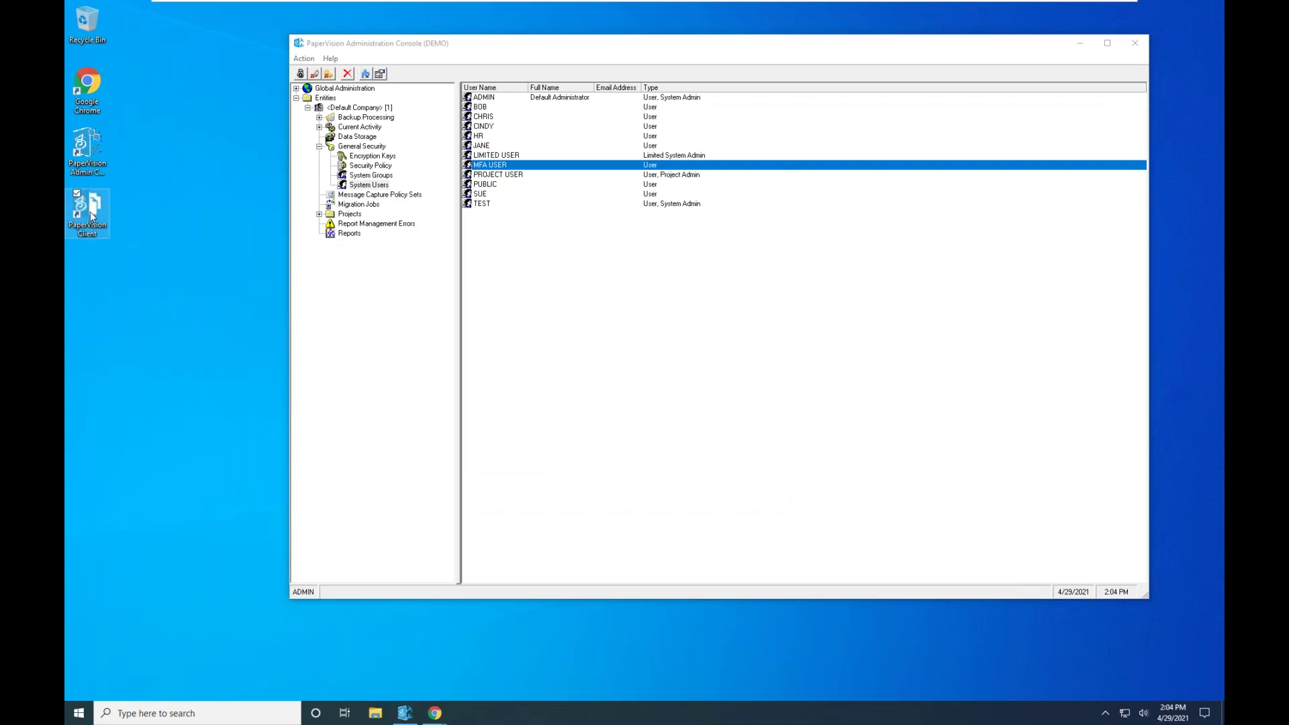
# Sign in to PaperVision Client as MFA User with the authenticator code, then close the client
pyautogui.doubleClick(92, 215)
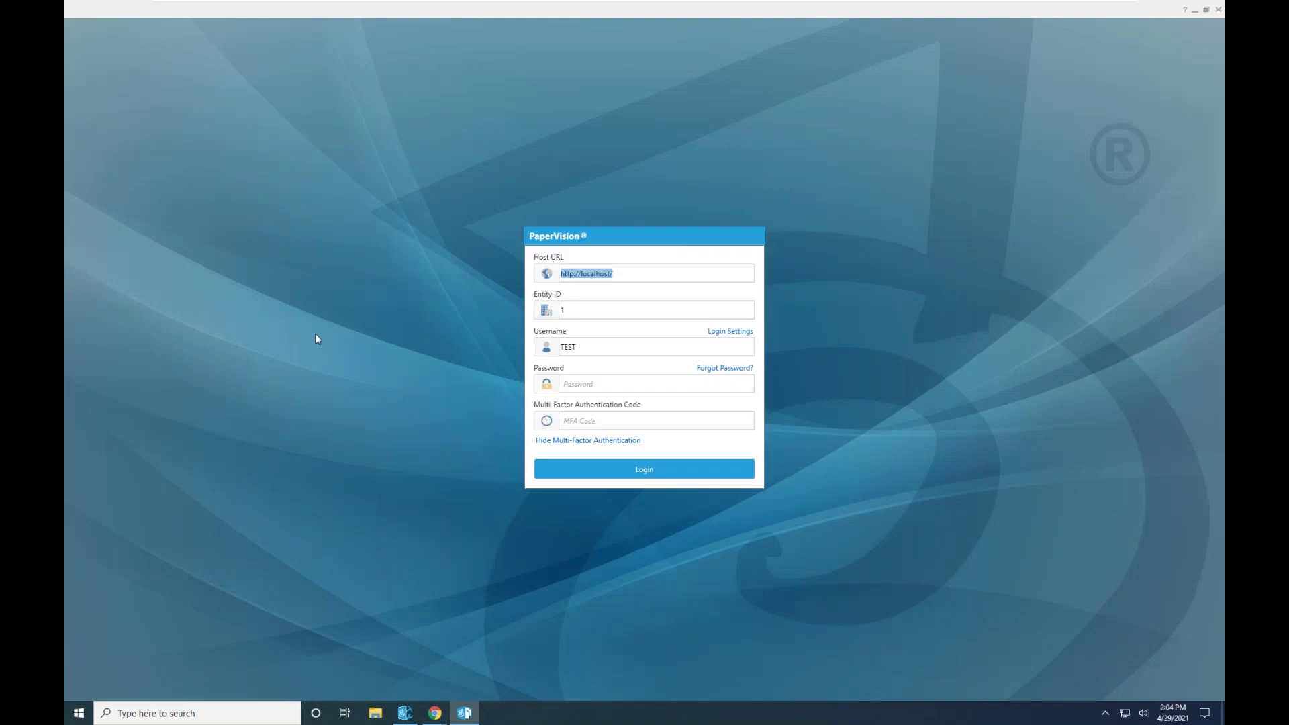
pyautogui.doubleClick(593, 346)
pyautogui.press('BackSpace')
pyautogui.write('MFA User')
pyautogui.click(638, 423)
pyautogui.write('••••••')
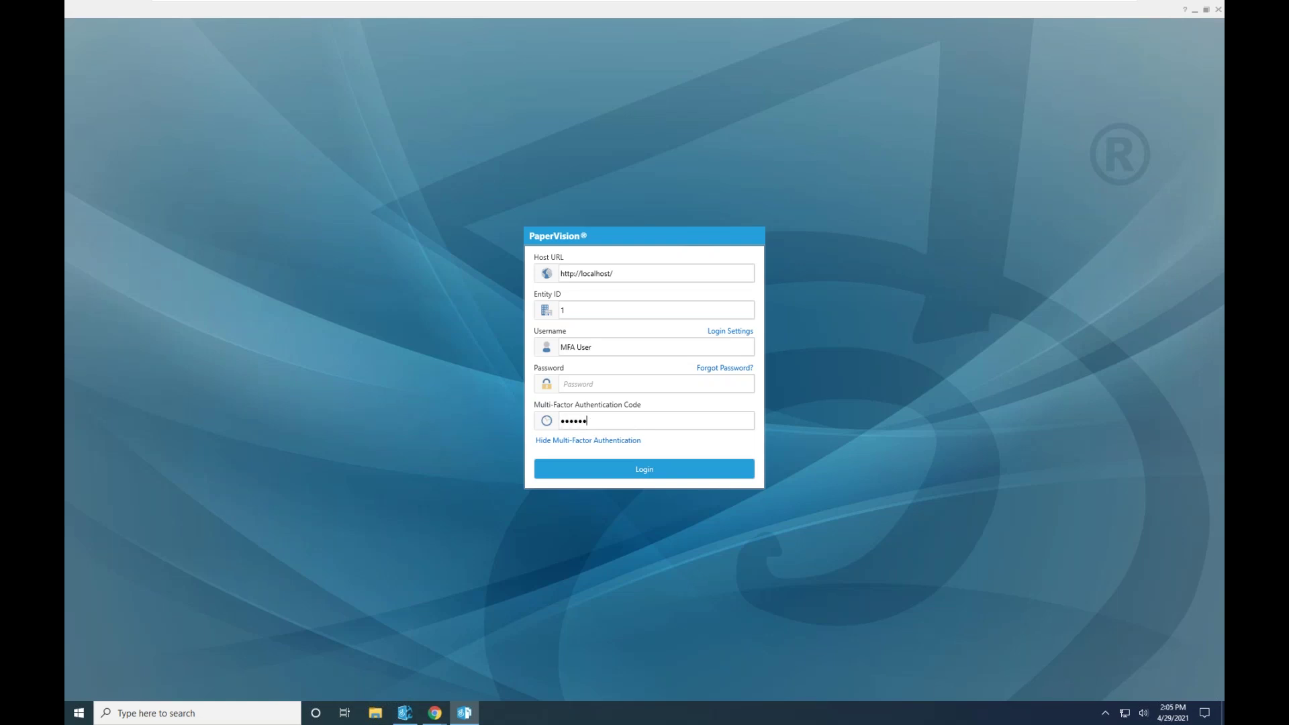
pyautogui.click(709, 474)
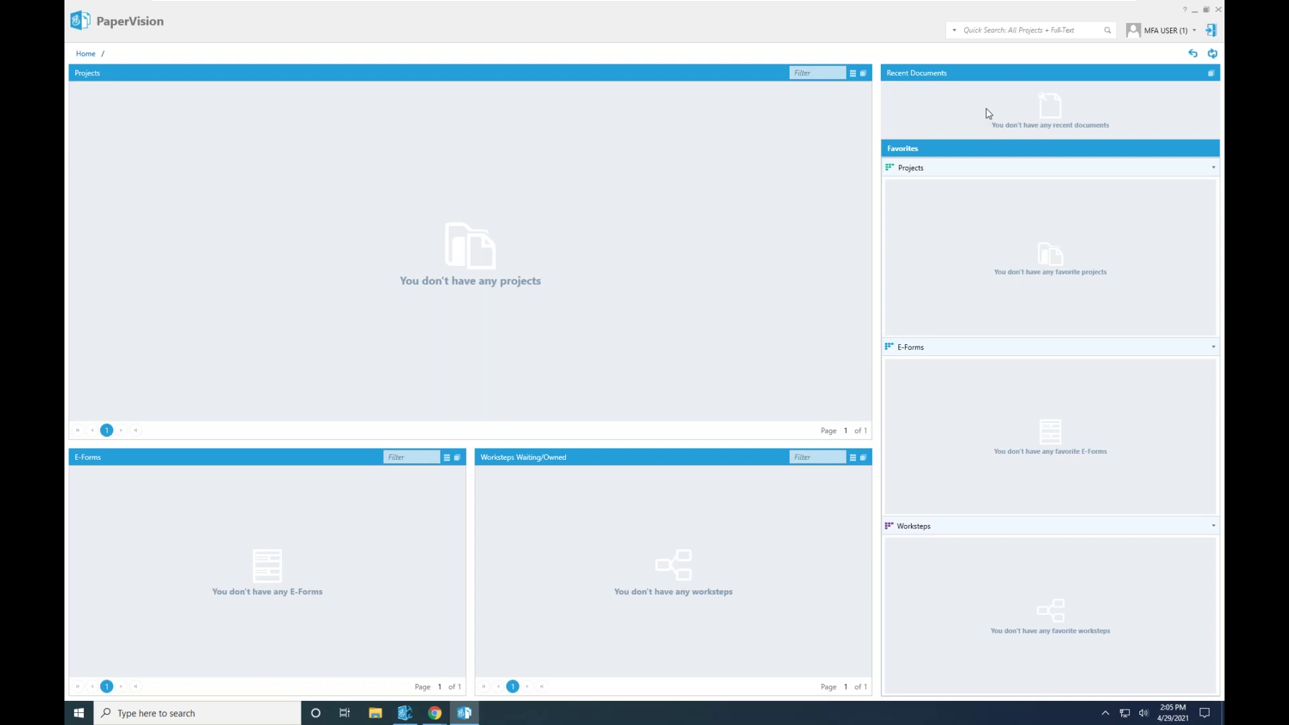
pyautogui.click(1218, 11)
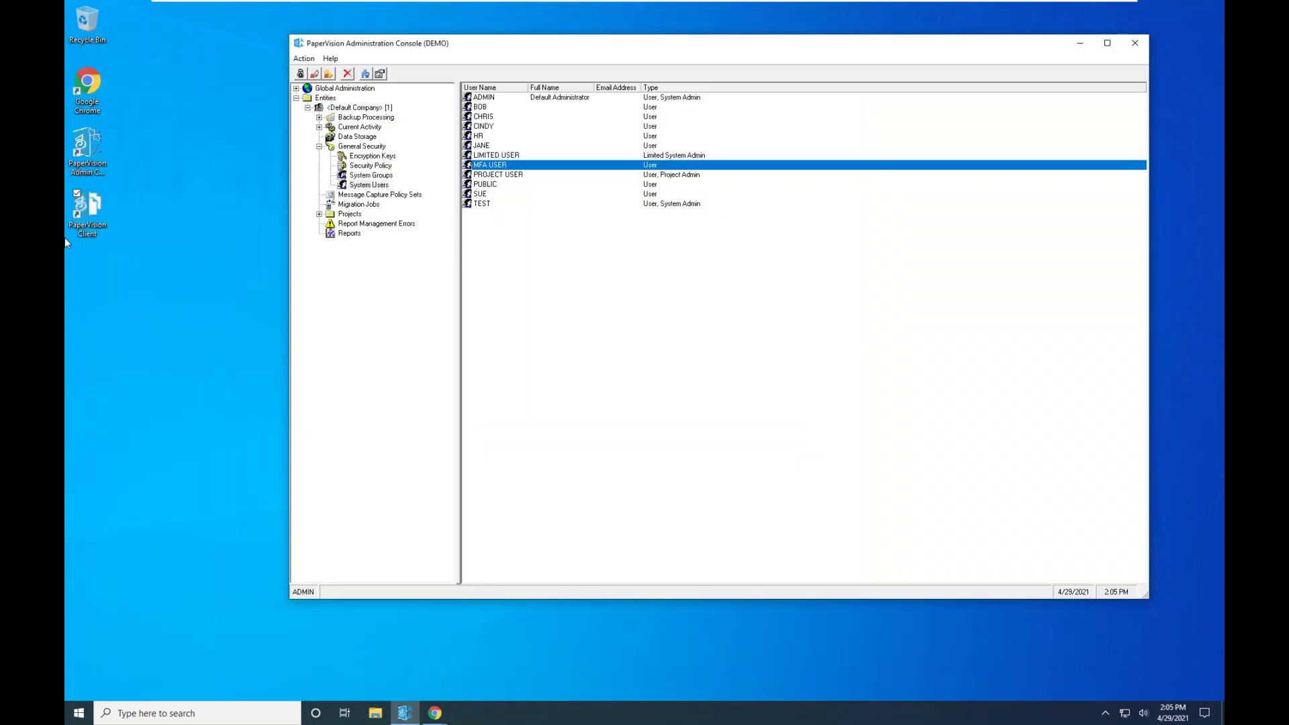
pyautogui.click(83, 205)
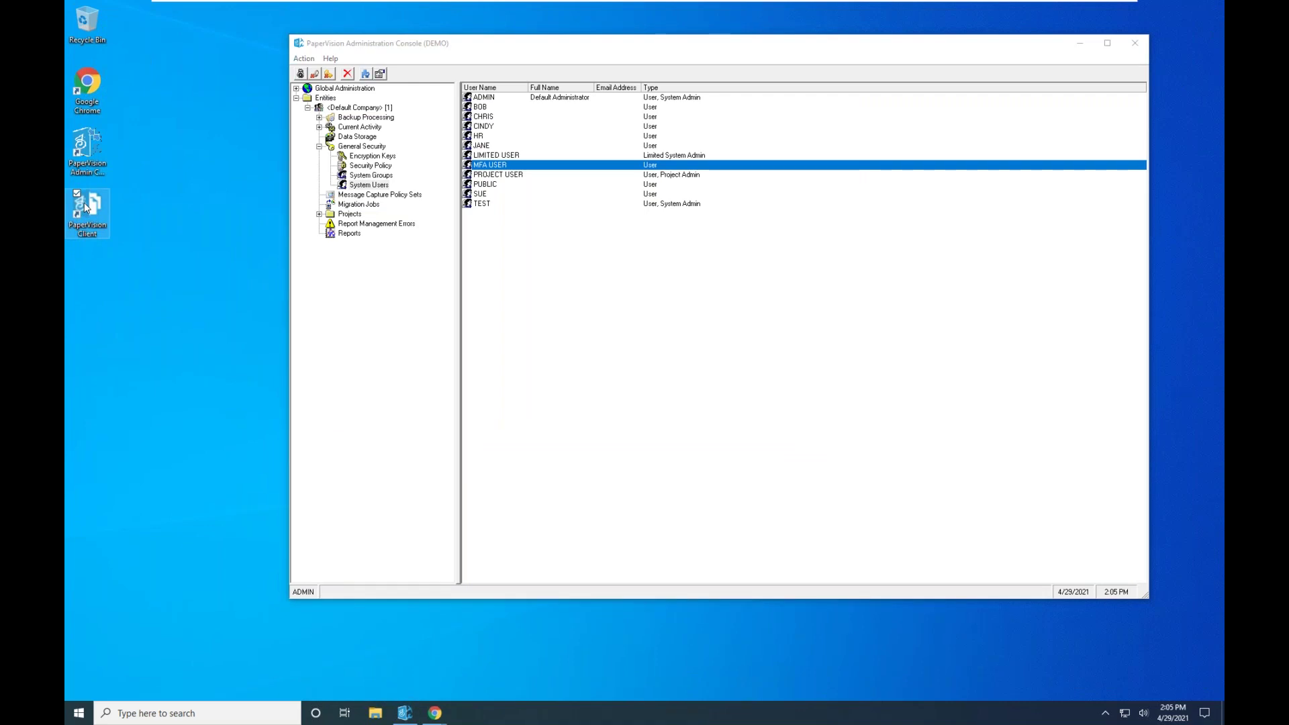
pyautogui.doubleClick(84, 203)
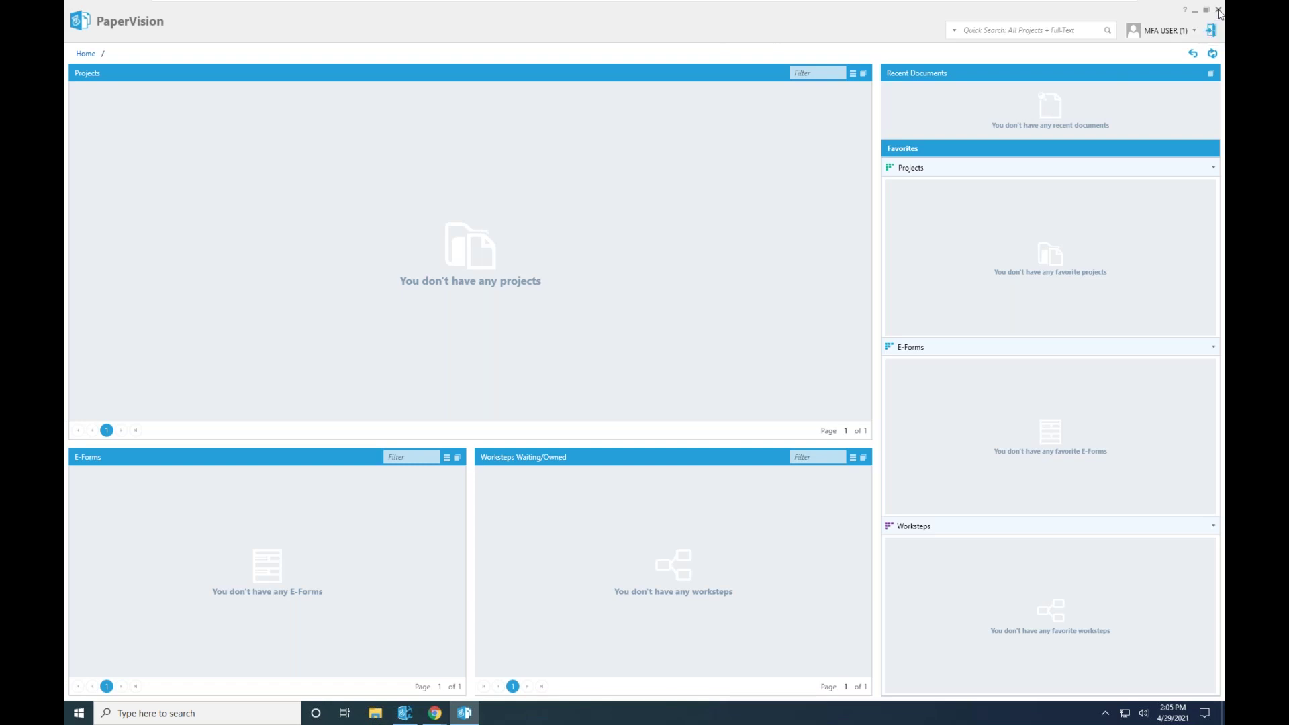
pyautogui.click(1218, 14)
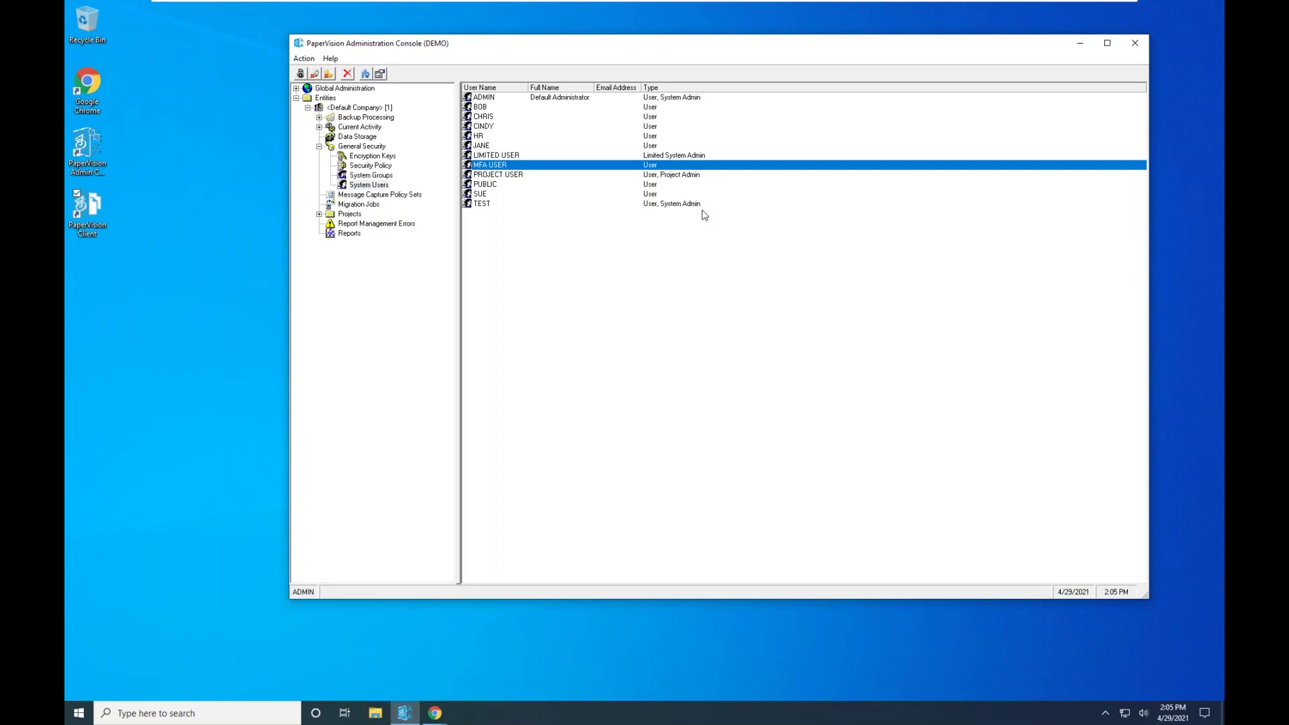
# Reset multi-factor authentication for MFA USER, then advance to the Index Field Relationships slide
pyautogui.rightClick(585, 166)
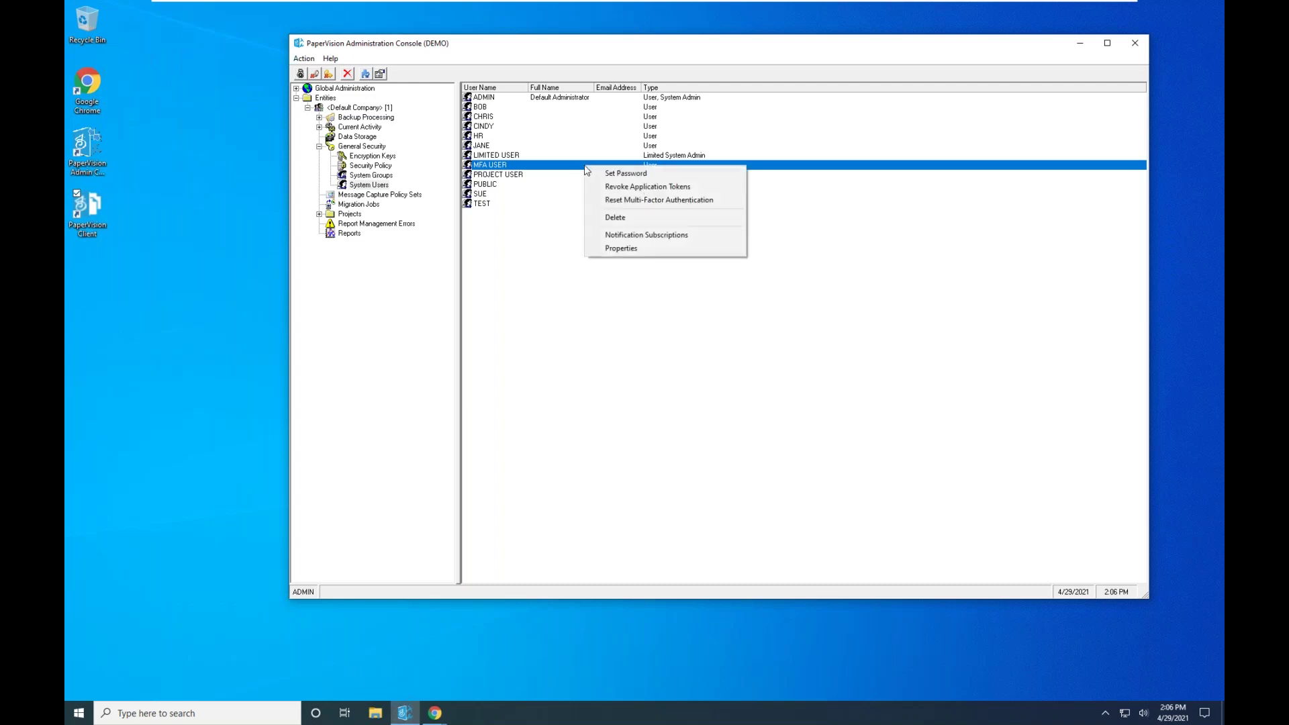
pyautogui.click(624, 202)
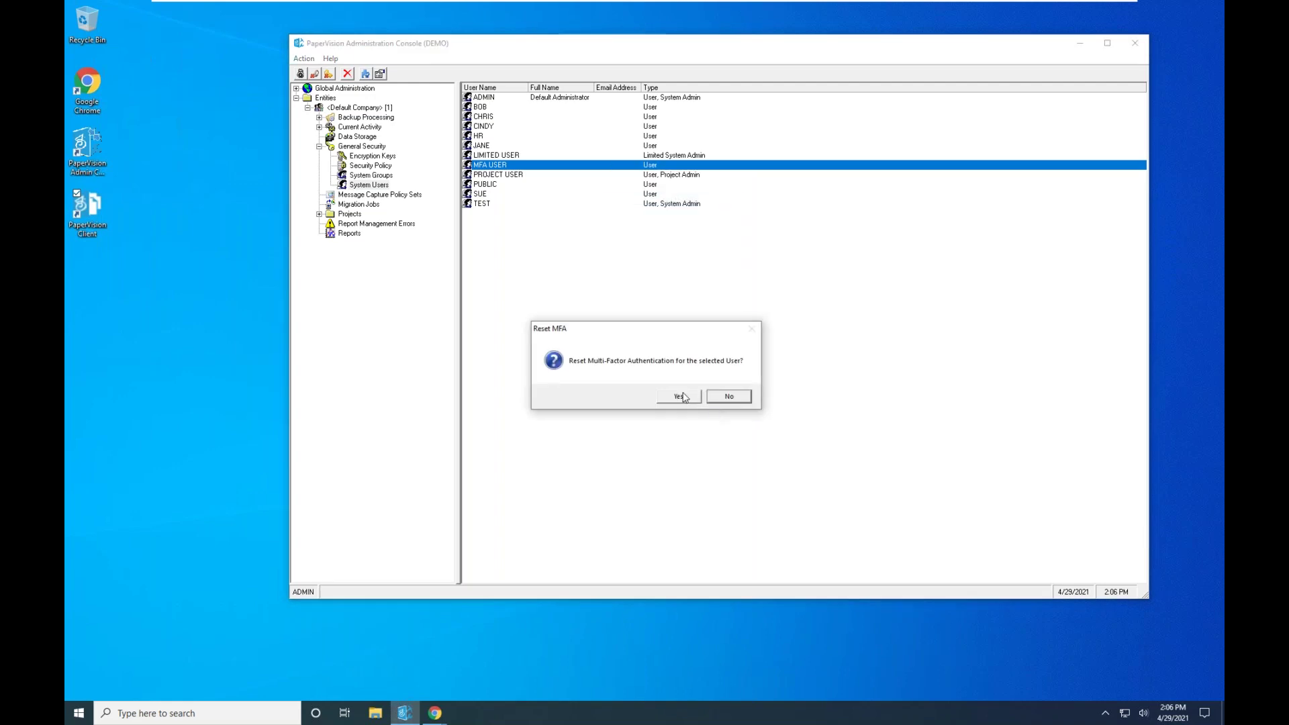
pyautogui.click(685, 398)
pyautogui.click(733, 397)
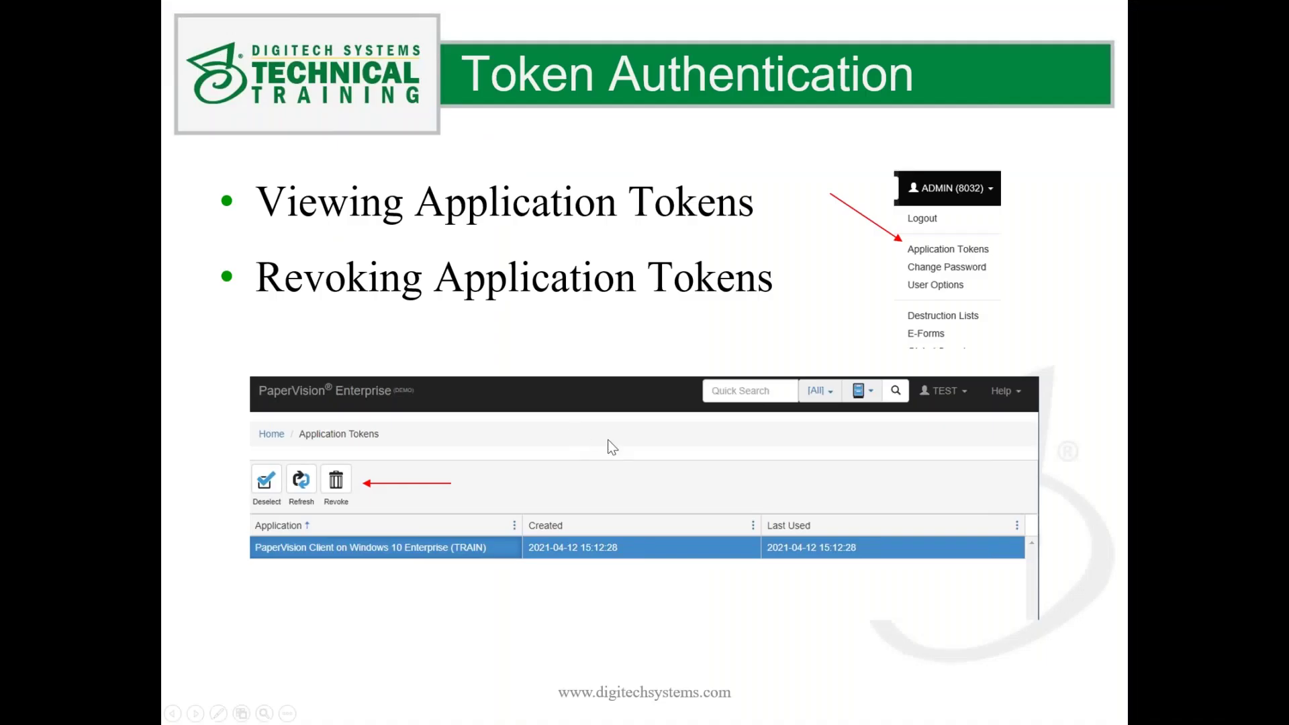
pyautogui.click(608, 441)
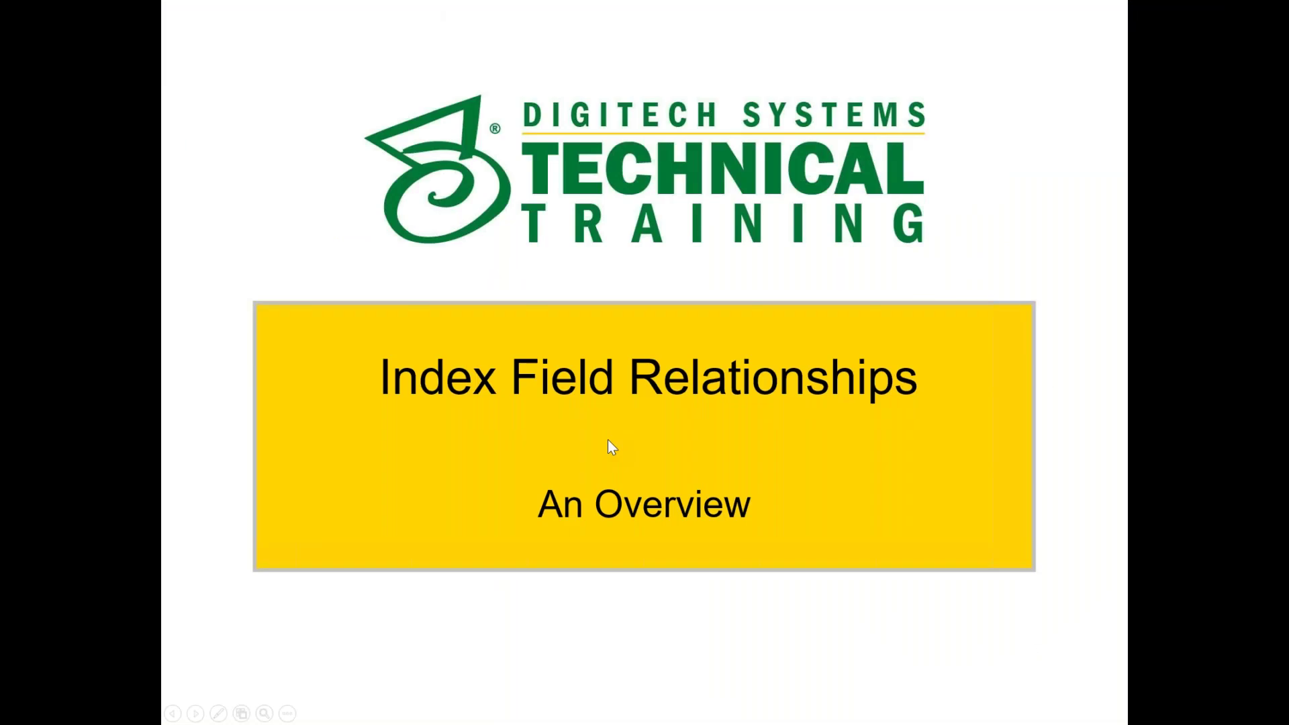
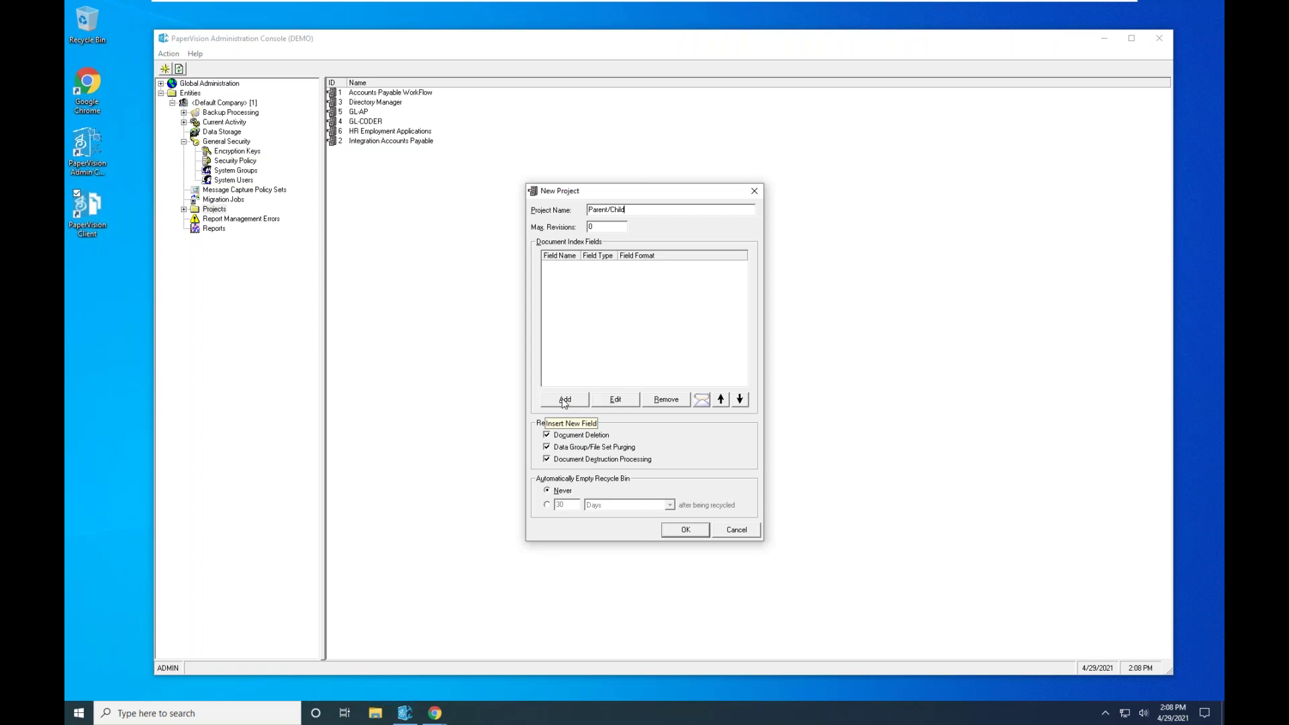
# Add State and City as text index fields in the new project
pyautogui.click(564, 400)
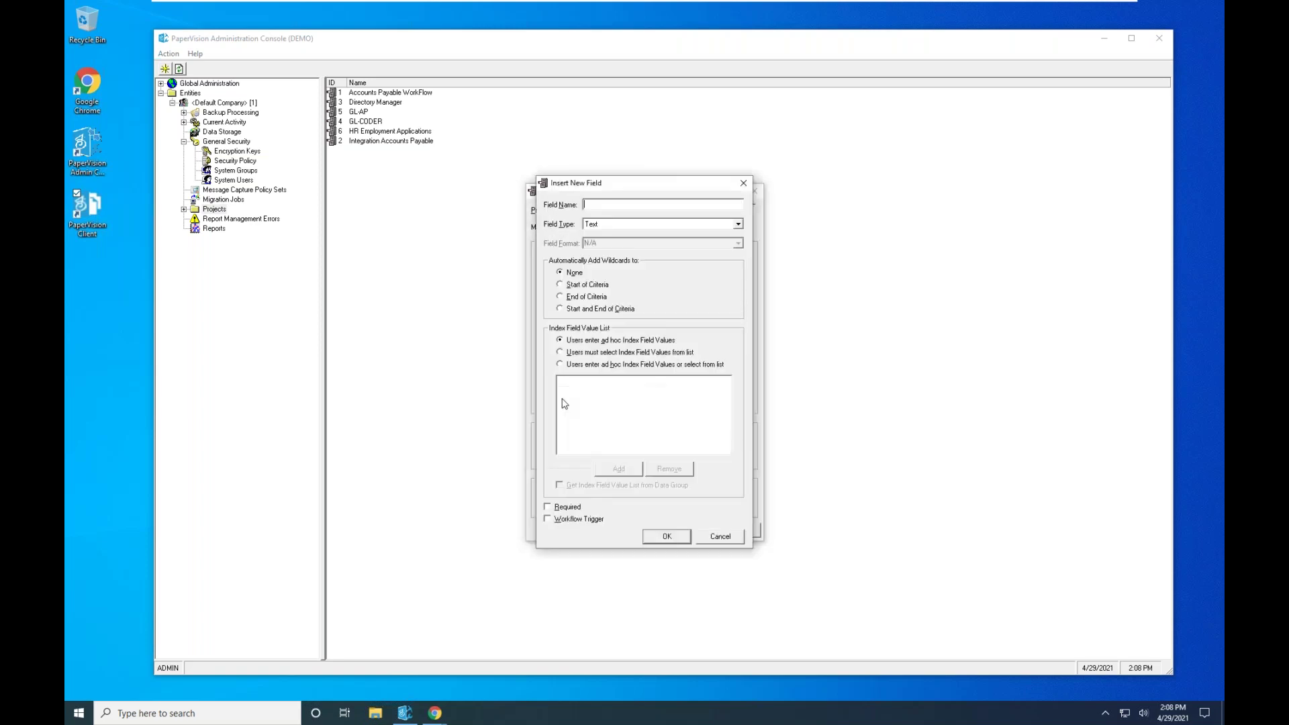
pyautogui.write('S')
pyautogui.click(665, 540)
pyautogui.click(573, 401)
pyautogui.write('City')
pyautogui.click(669, 537)
# Add Zip as a Number index field and create the Parent/Child project
pyautogui.click(562, 400)
pyautogui.write('Zip')
pyautogui.click(661, 226)
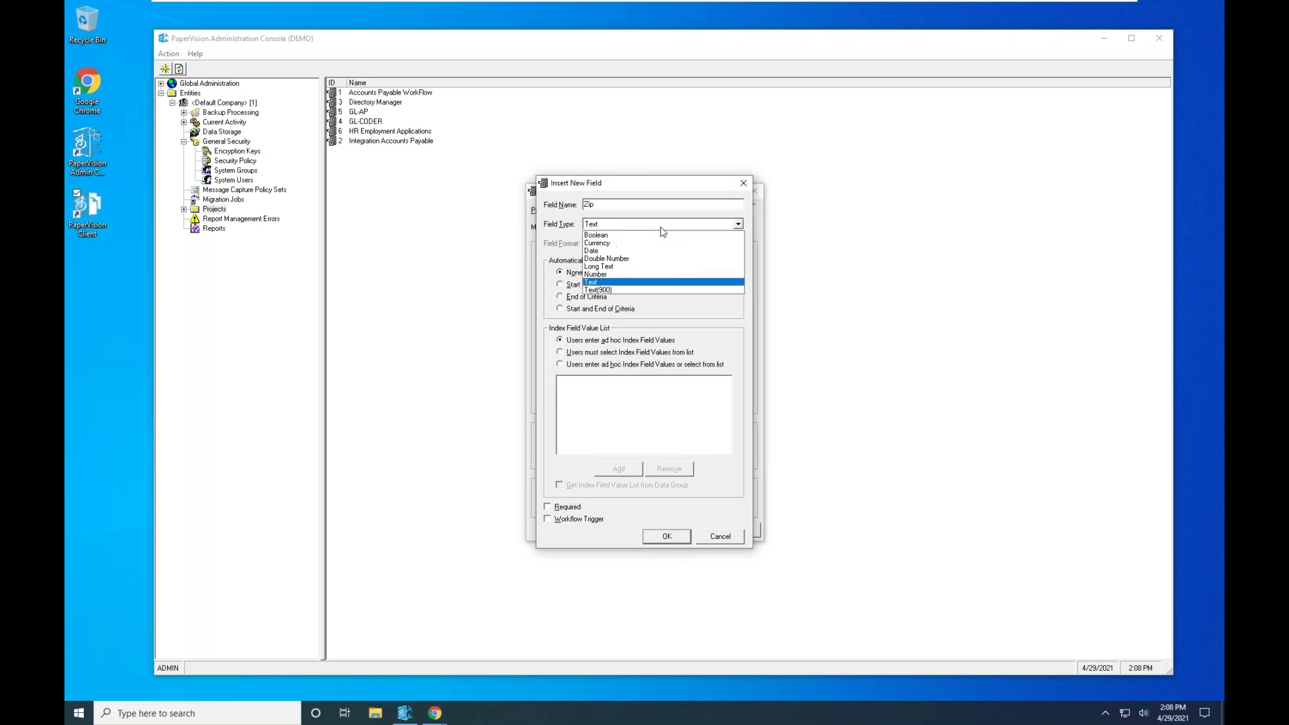
pyautogui.click(657, 275)
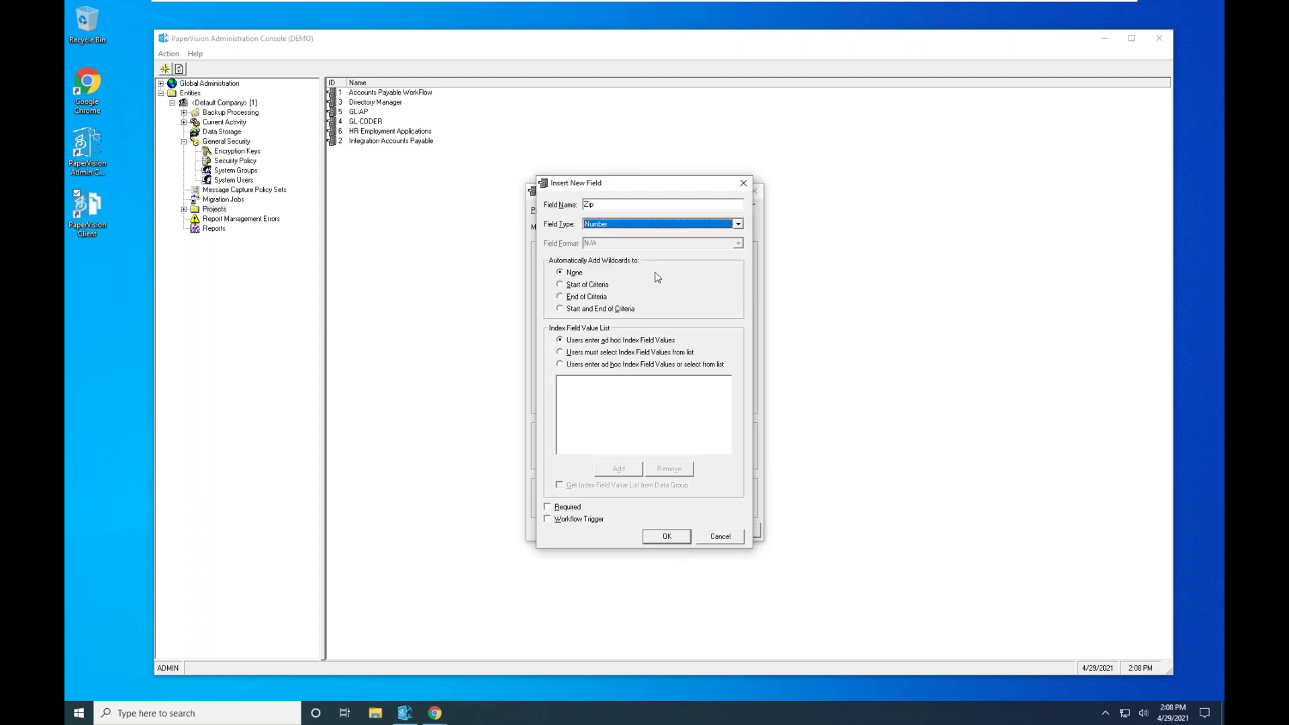
pyautogui.click(671, 537)
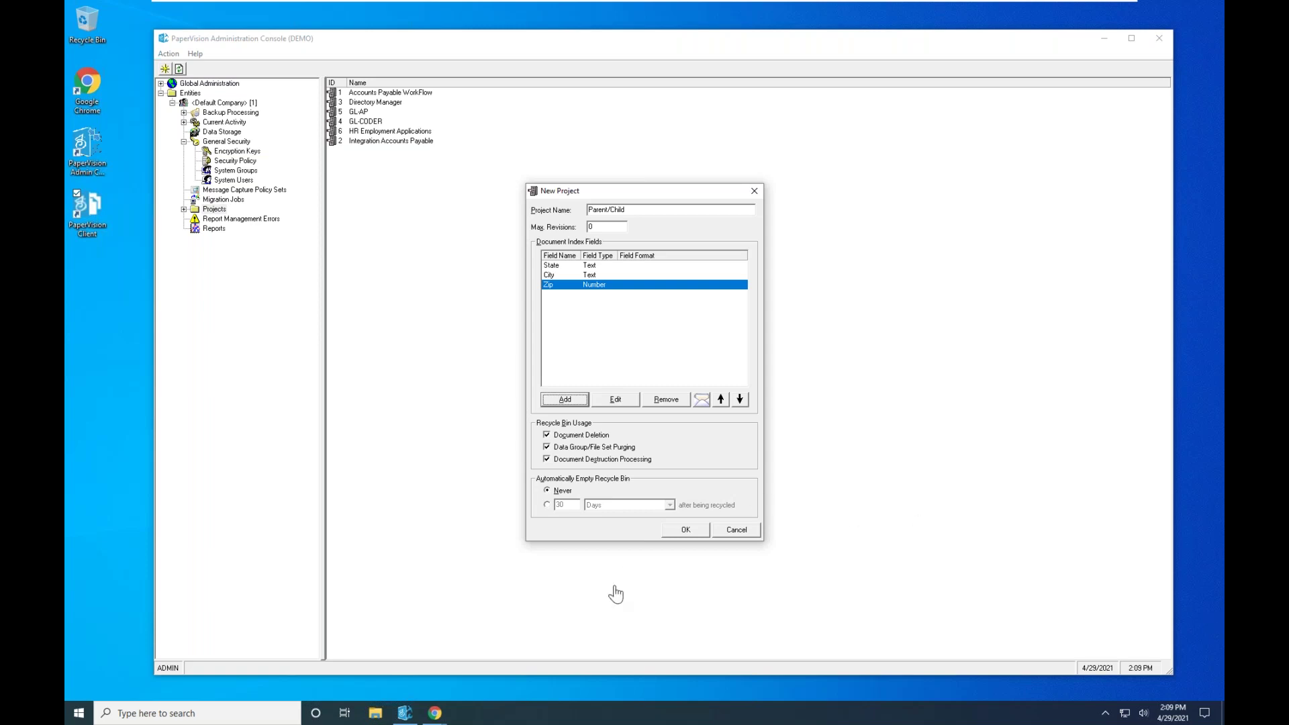
pyautogui.click(686, 529)
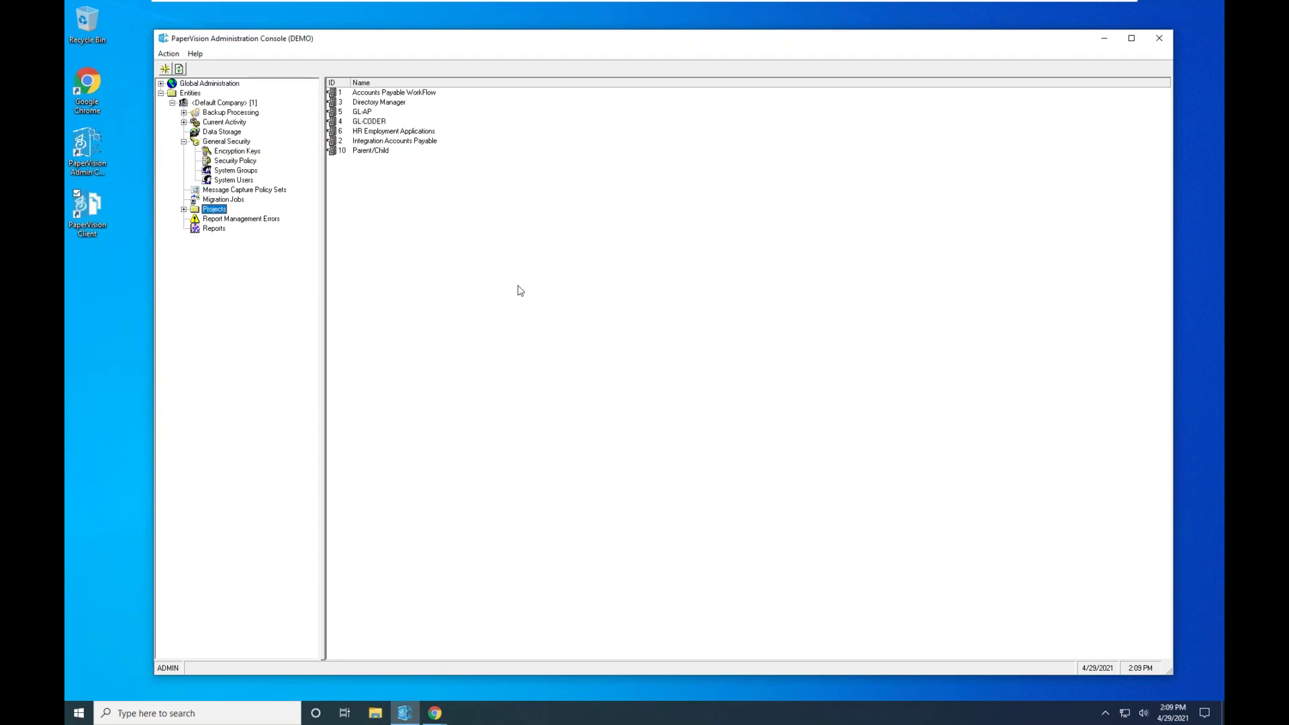
# Expand Projects and Parent/Child in the tree, then open Parent/Child's context menu
pyautogui.click(372, 149)
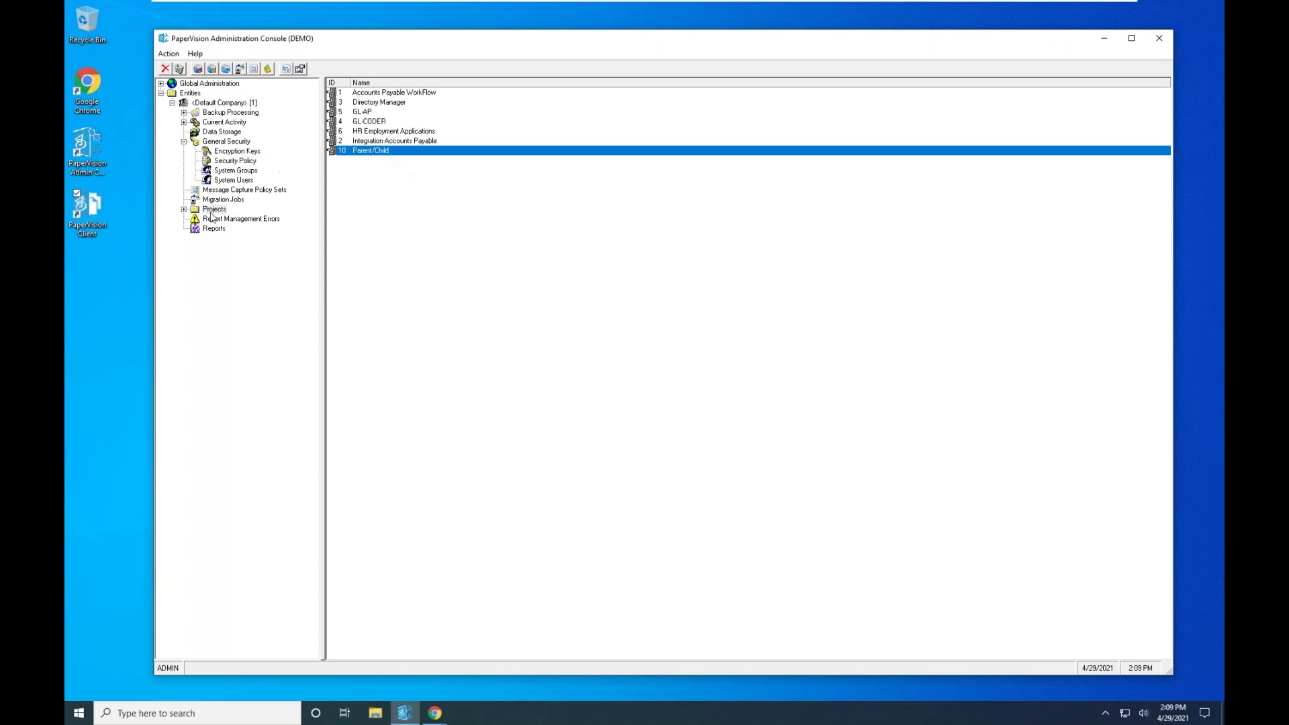
pyautogui.click(184, 210)
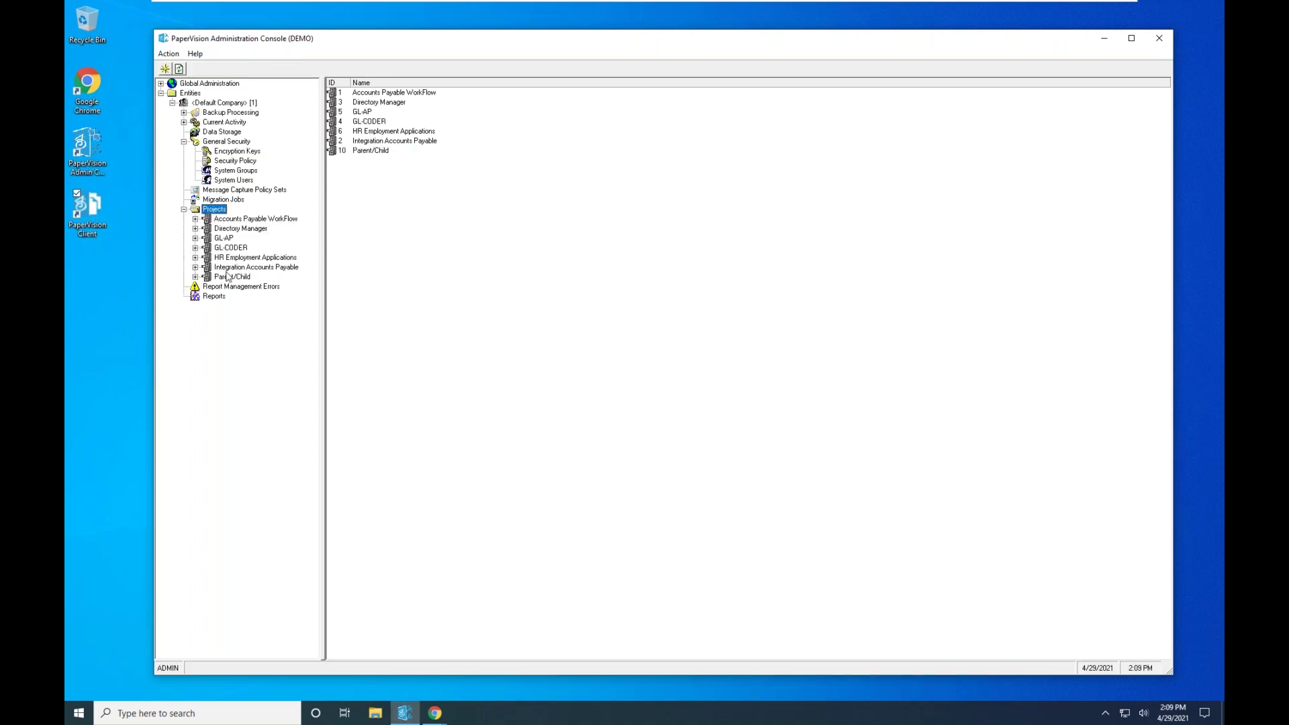
pyautogui.click(232, 277)
pyautogui.click(194, 277)
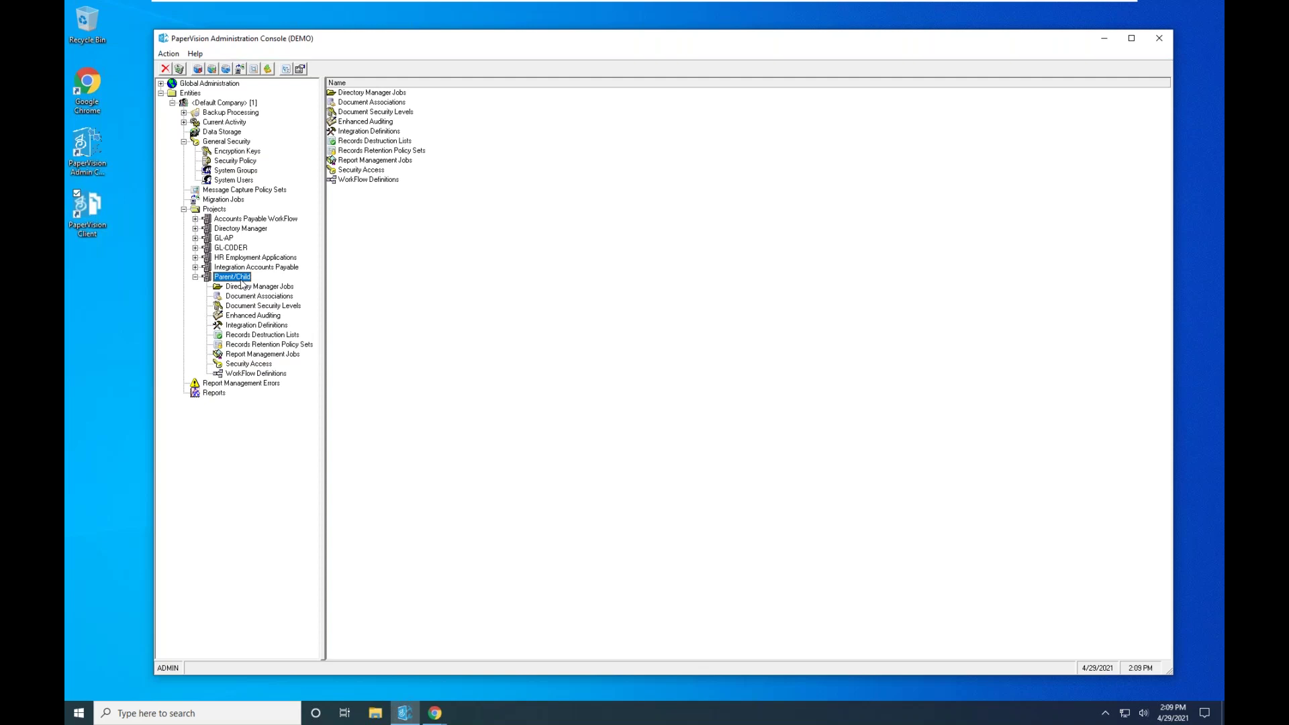
pyautogui.rightClick(236, 276)
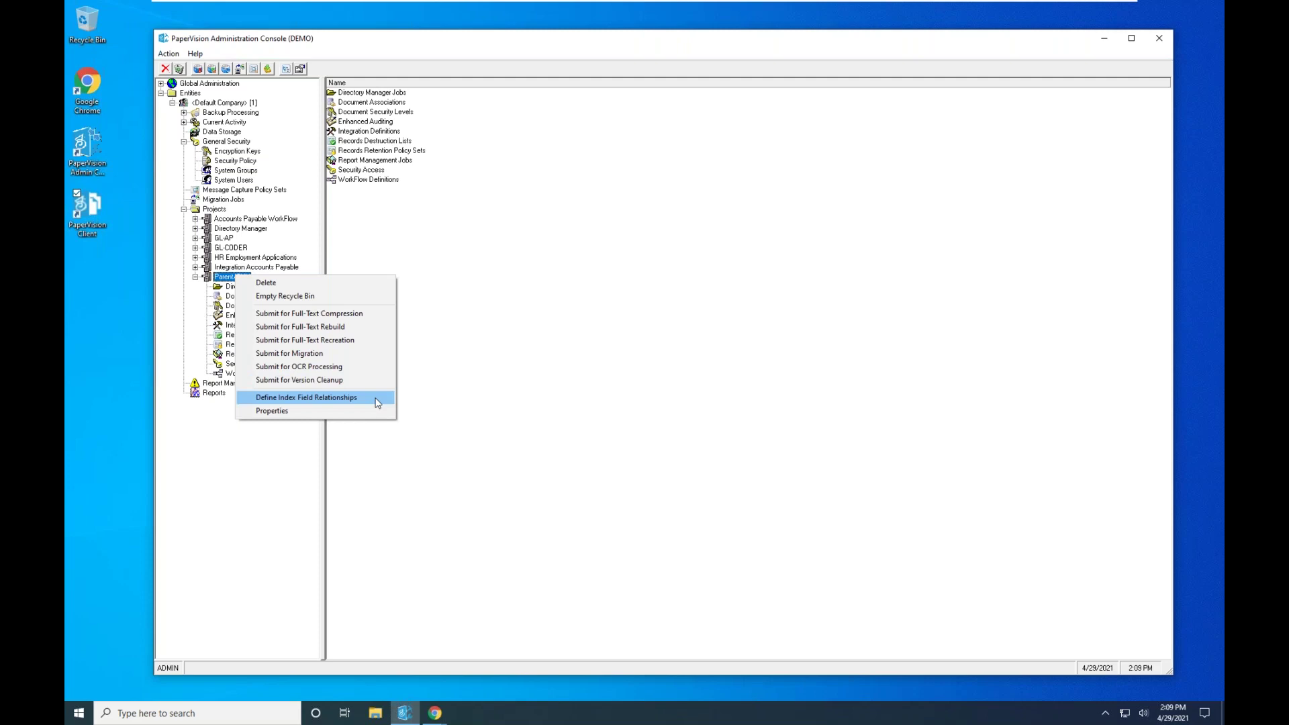
# Open Define Index Field Relationships and order the fields State, City, Zip
pyautogui.click(378, 401)
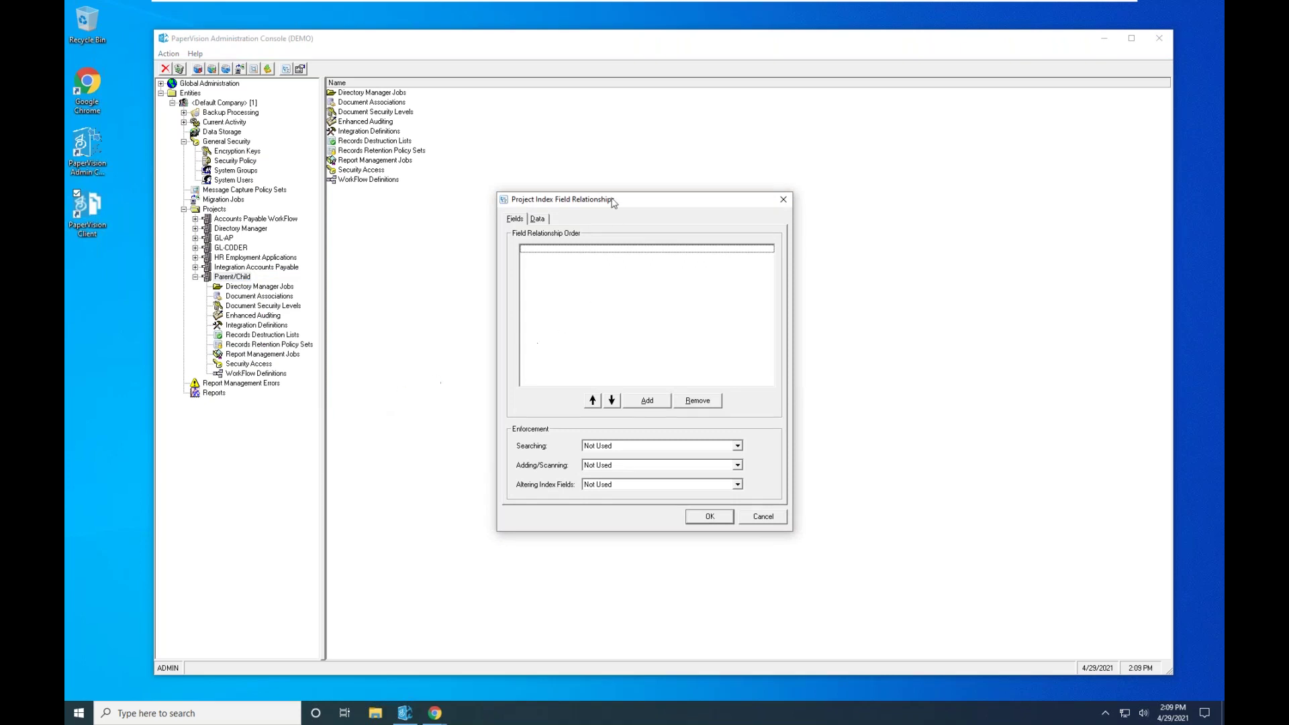
pyautogui.moveTo(613, 201); pyautogui.dragTo(678, 192)
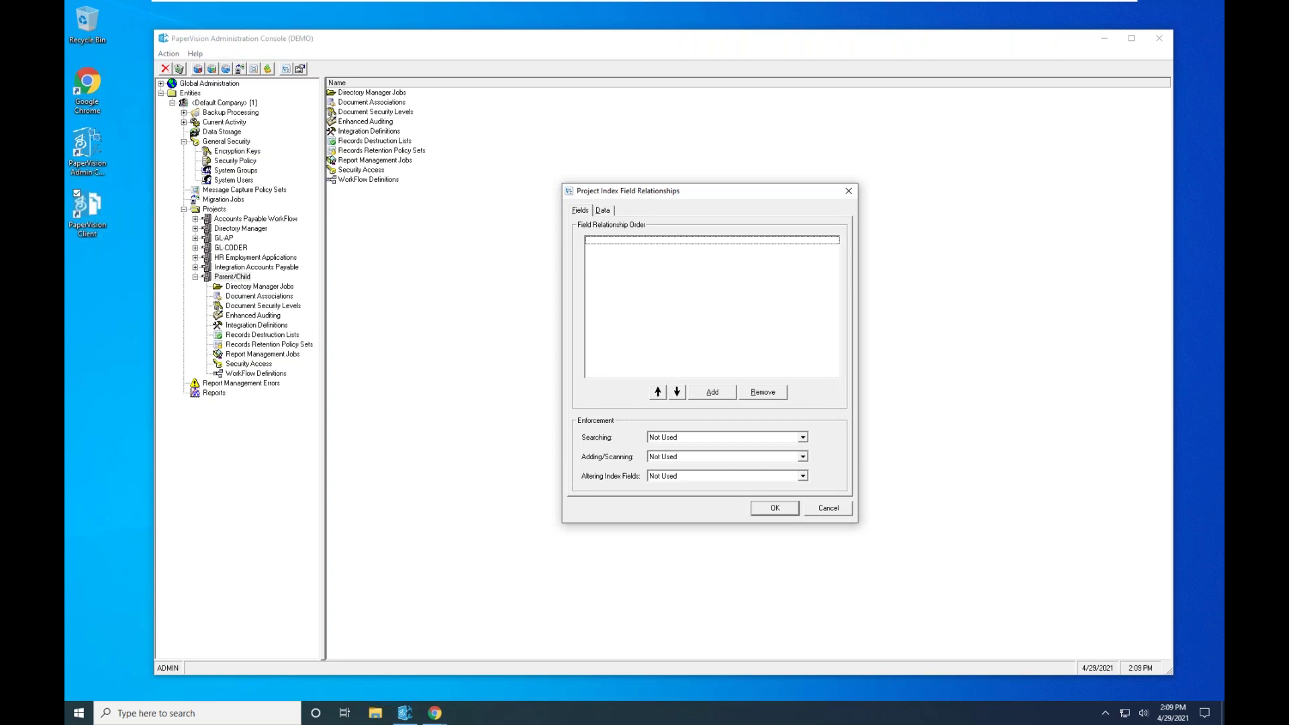
pyautogui.click(727, 398)
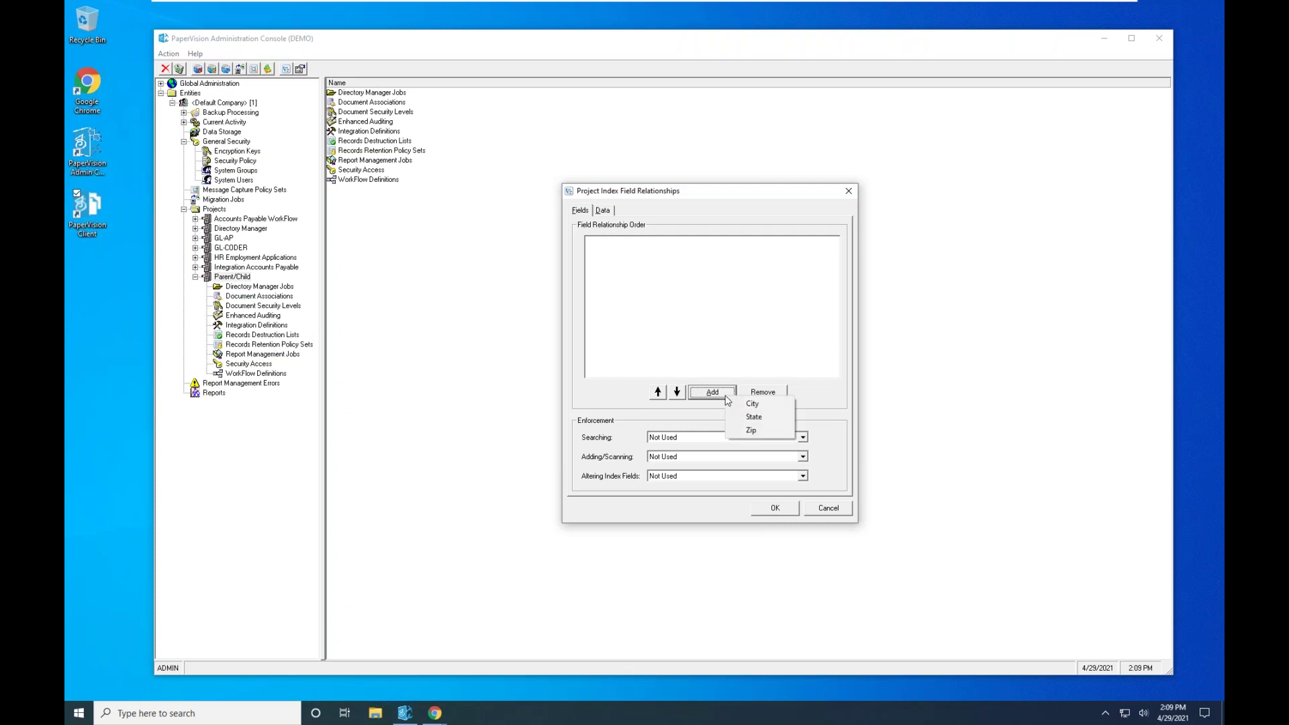
pyautogui.click(762, 422)
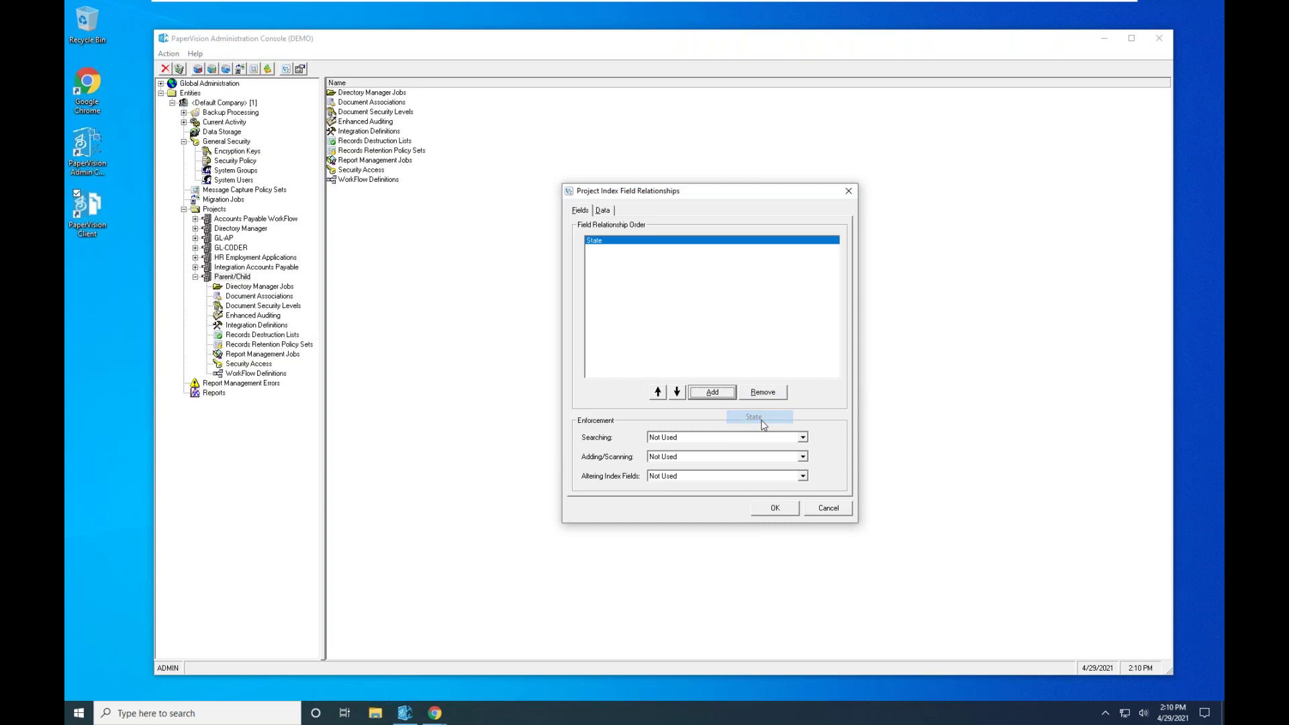
pyautogui.click(727, 396)
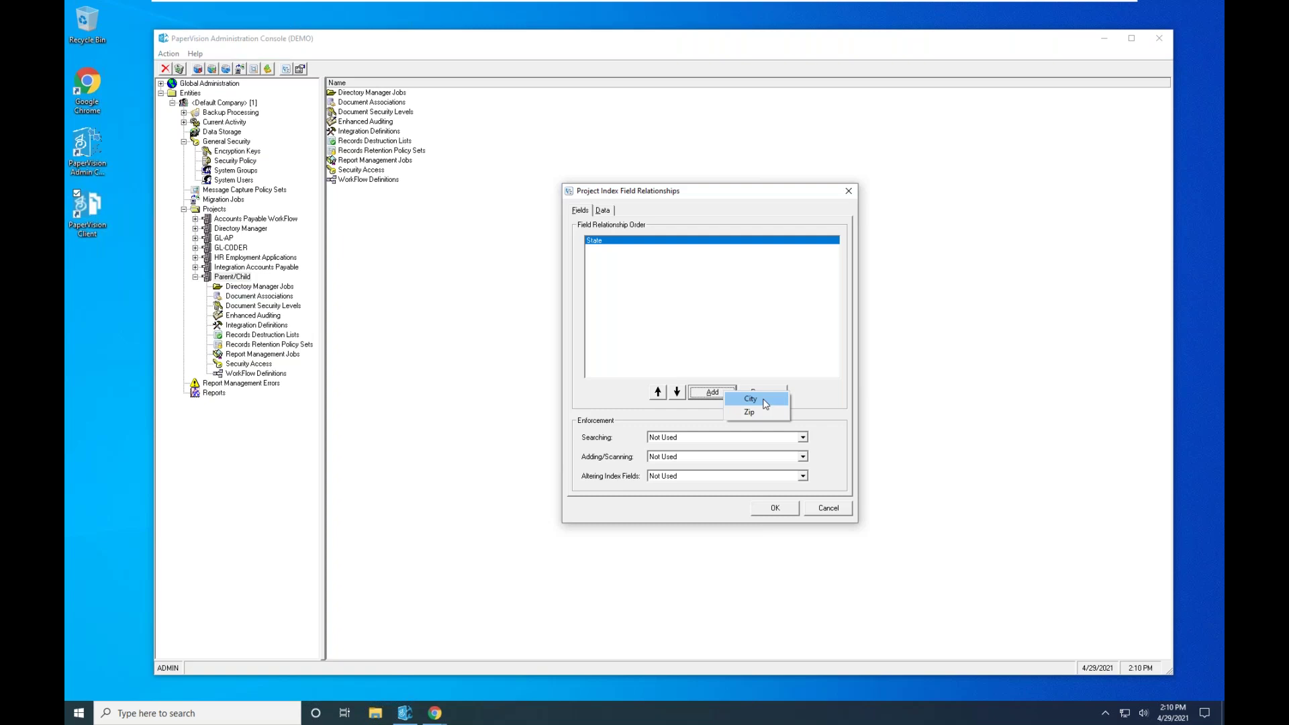
pyautogui.click(751, 399)
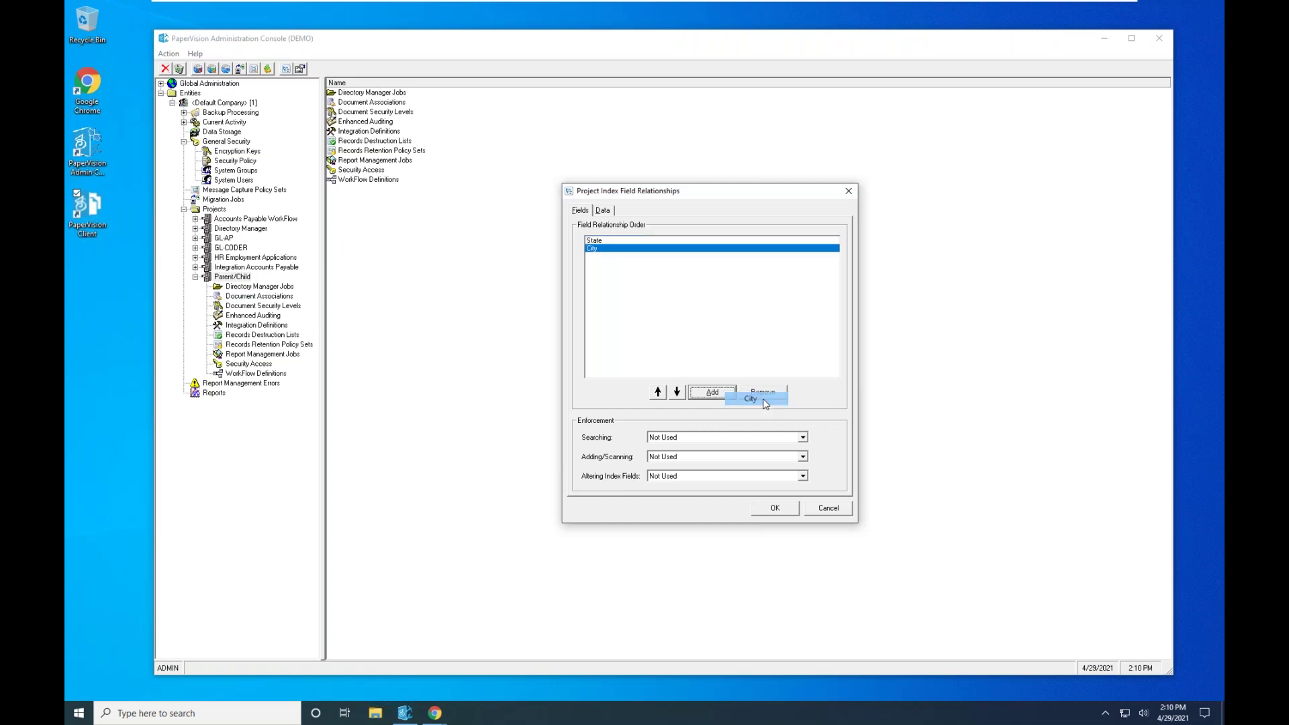
pyautogui.click(718, 400)
pyautogui.click(770, 409)
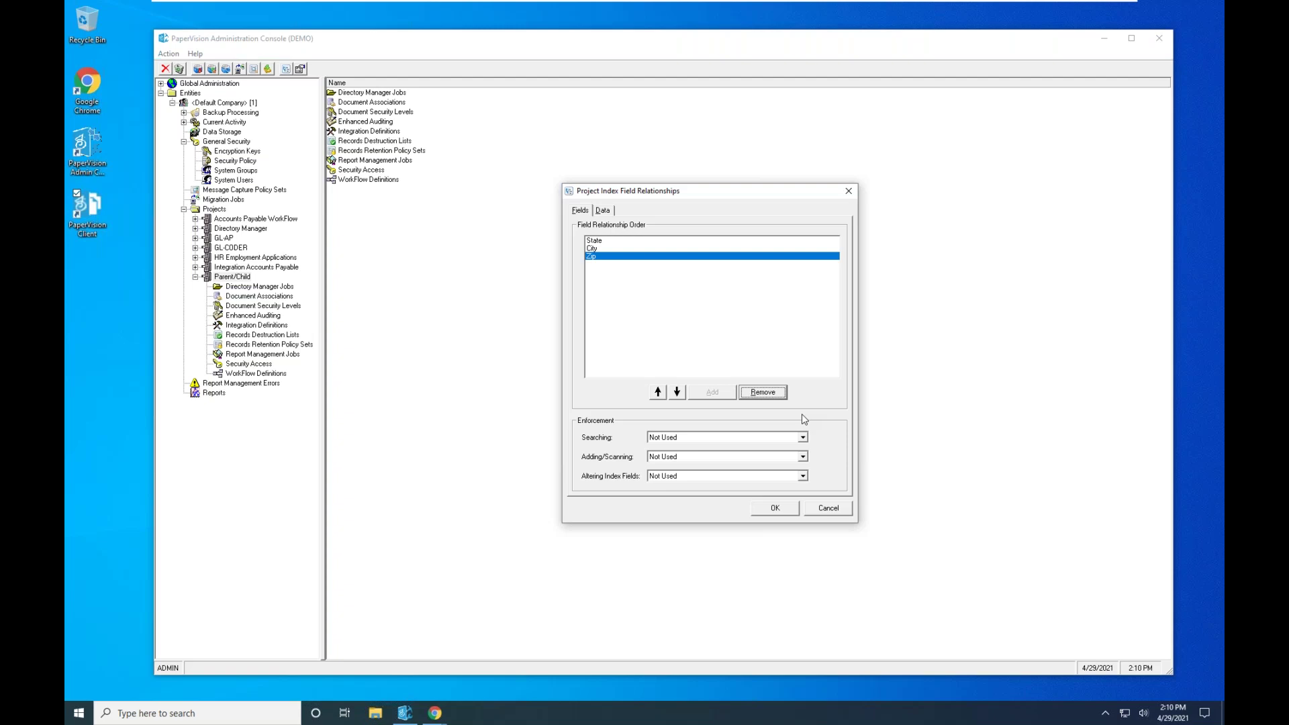
# Set Searching to Require List Selection and Adding/Scanning to Offer List Selection
pyautogui.click(803, 437)
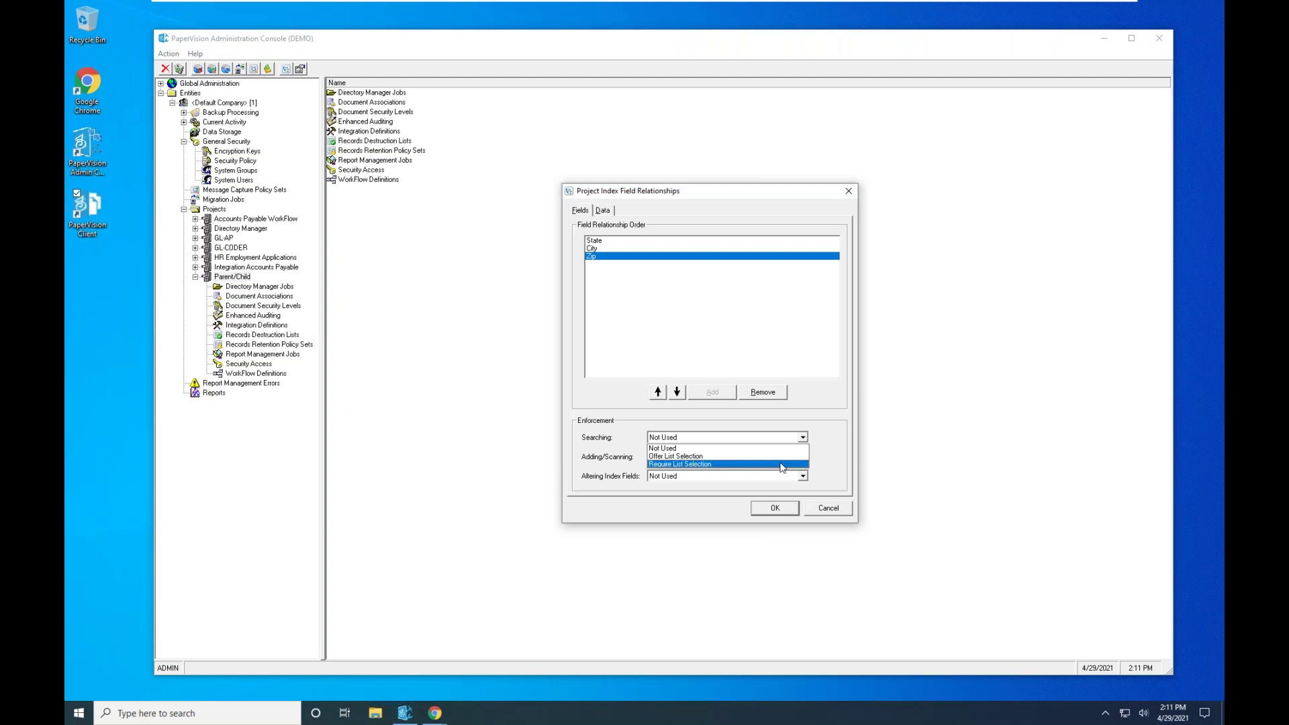
pyautogui.click(781, 464)
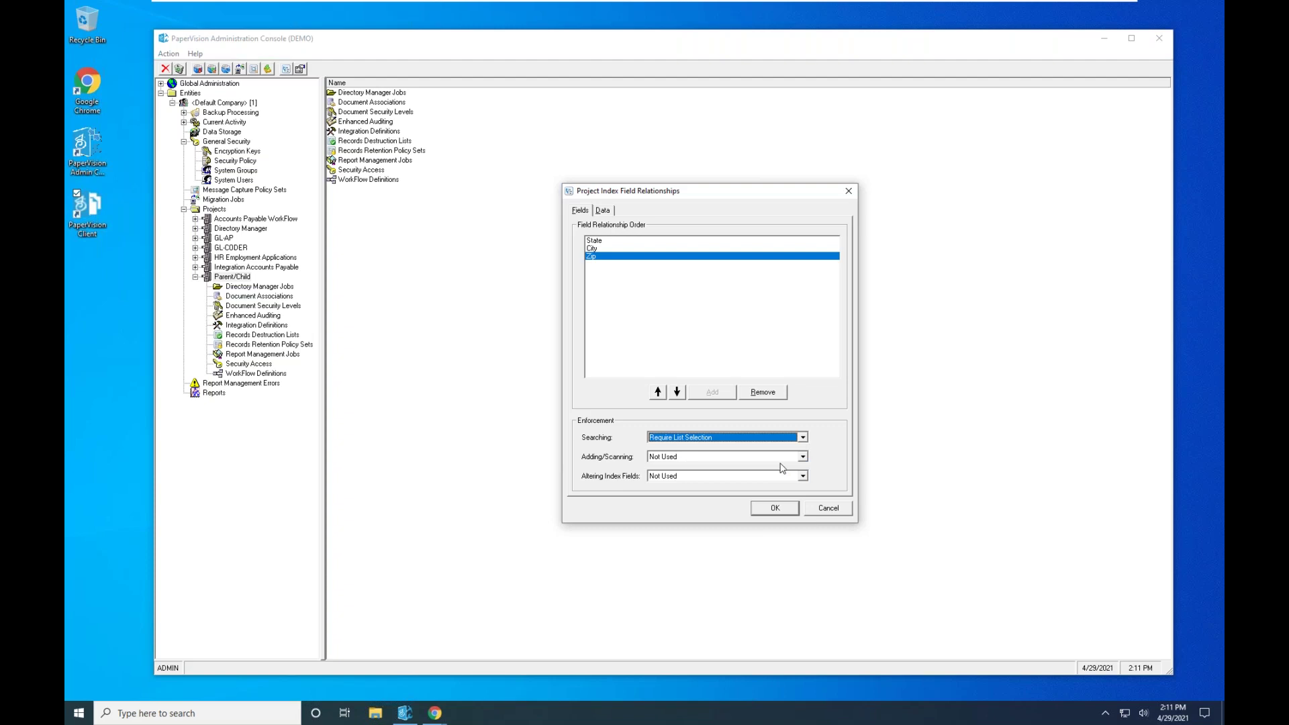
pyautogui.click(782, 458)
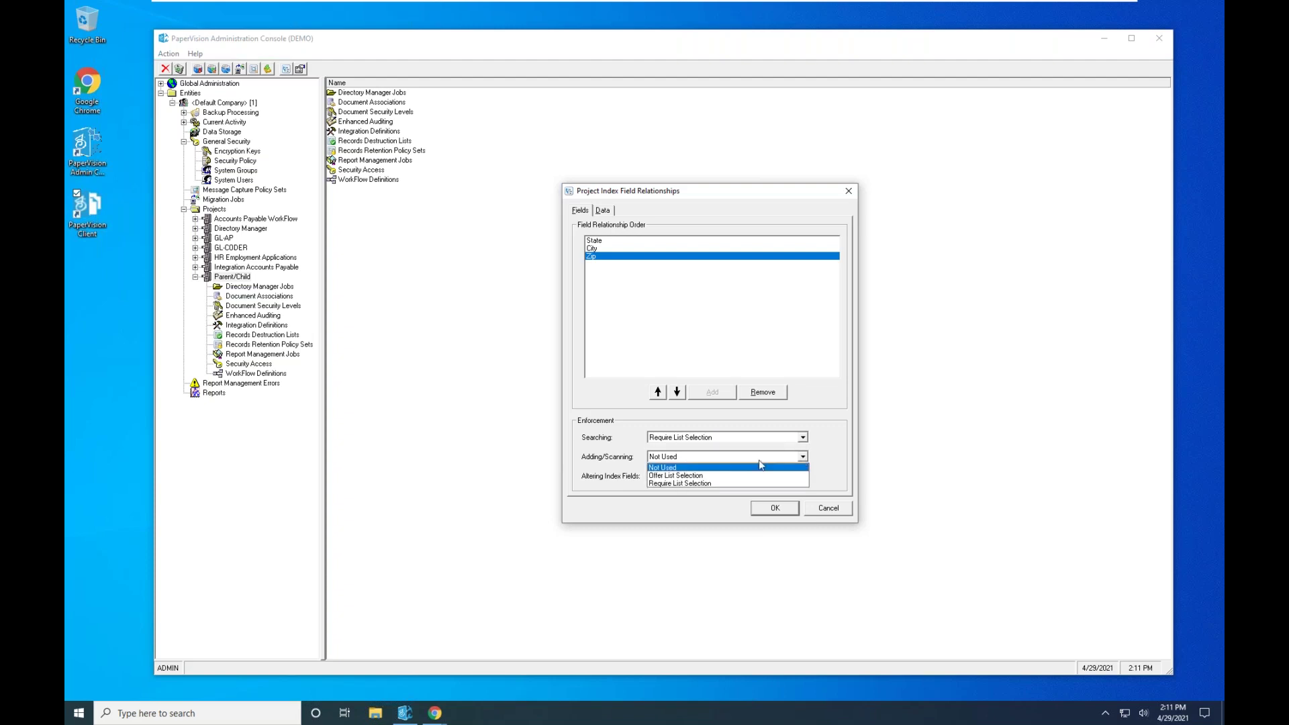
pyautogui.click(741, 476)
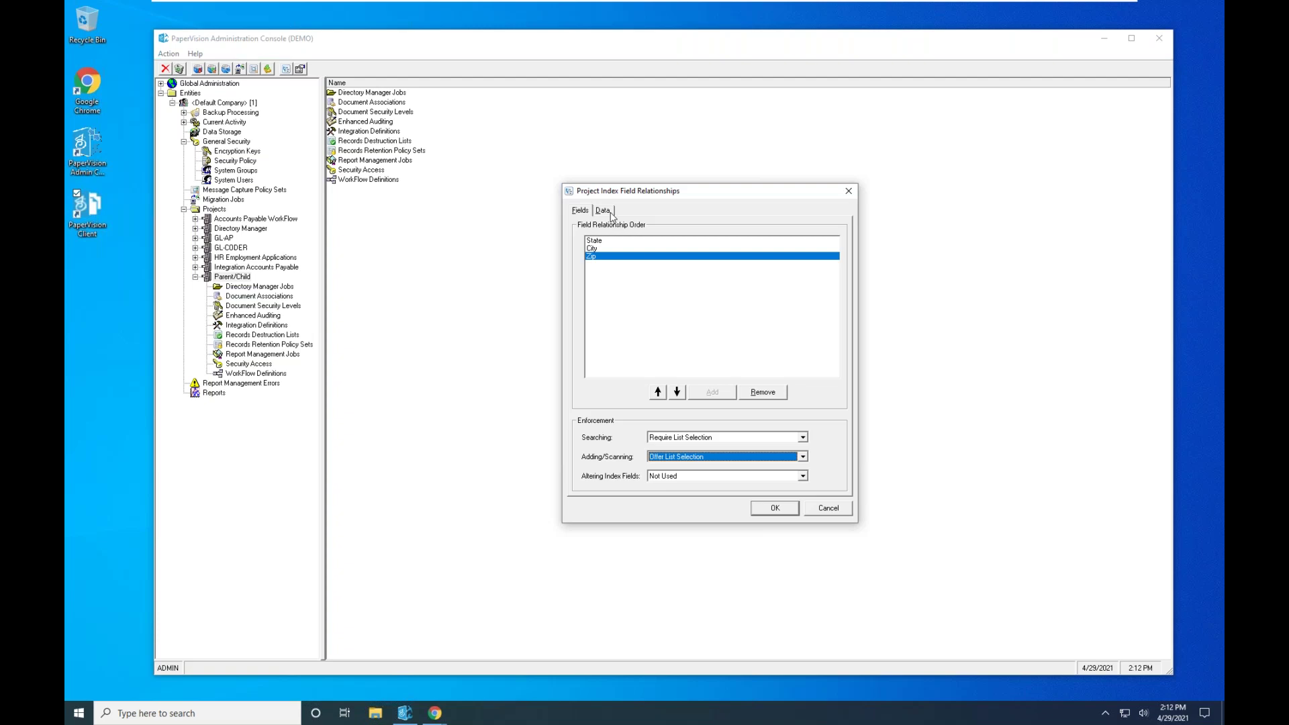
# On the Data tab, add Colorado as a state under the root
pyautogui.click(610, 212)
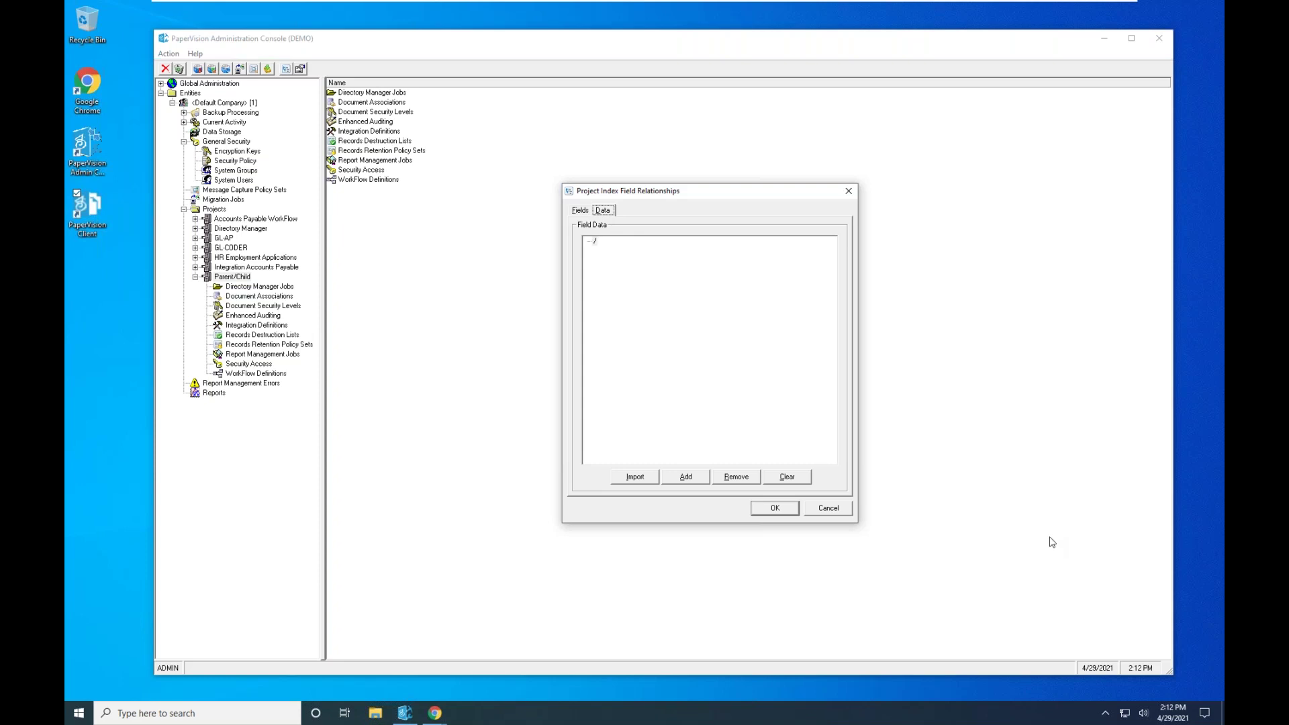
pyautogui.click(678, 423)
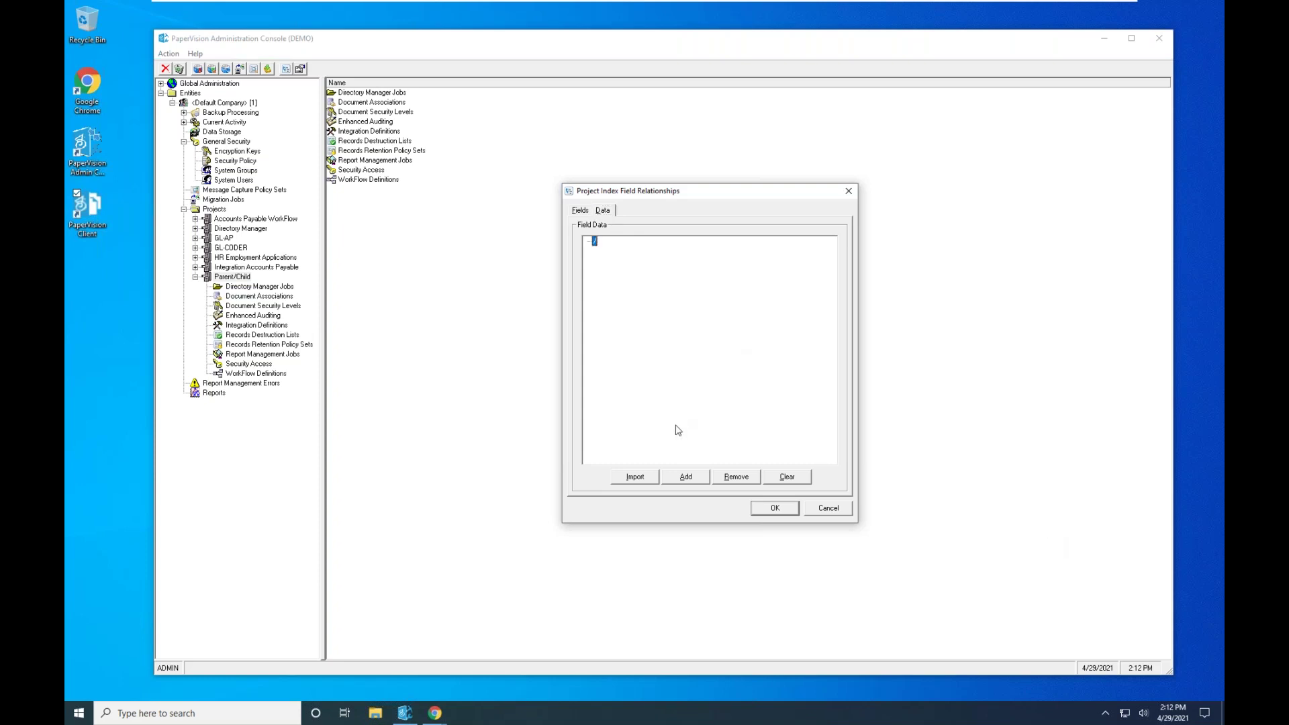
pyautogui.click(696, 481)
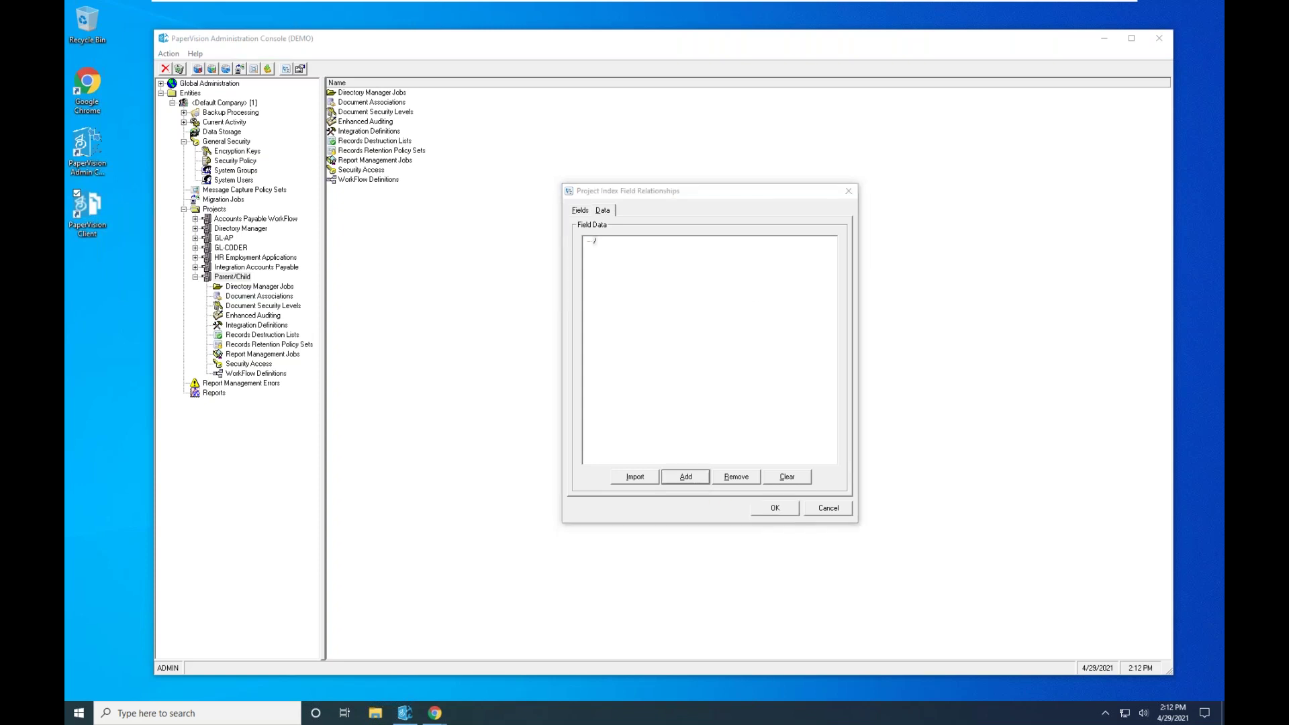
pyautogui.write('Colorado')
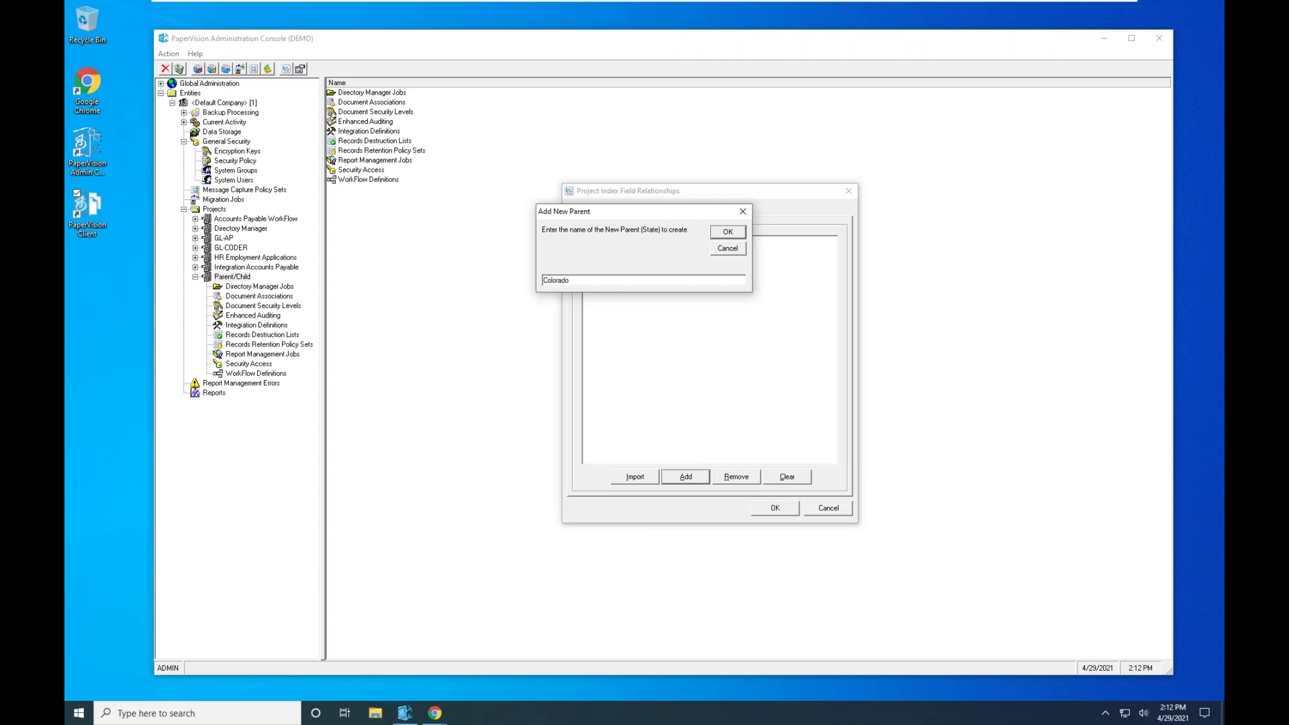
pyautogui.click(728, 232)
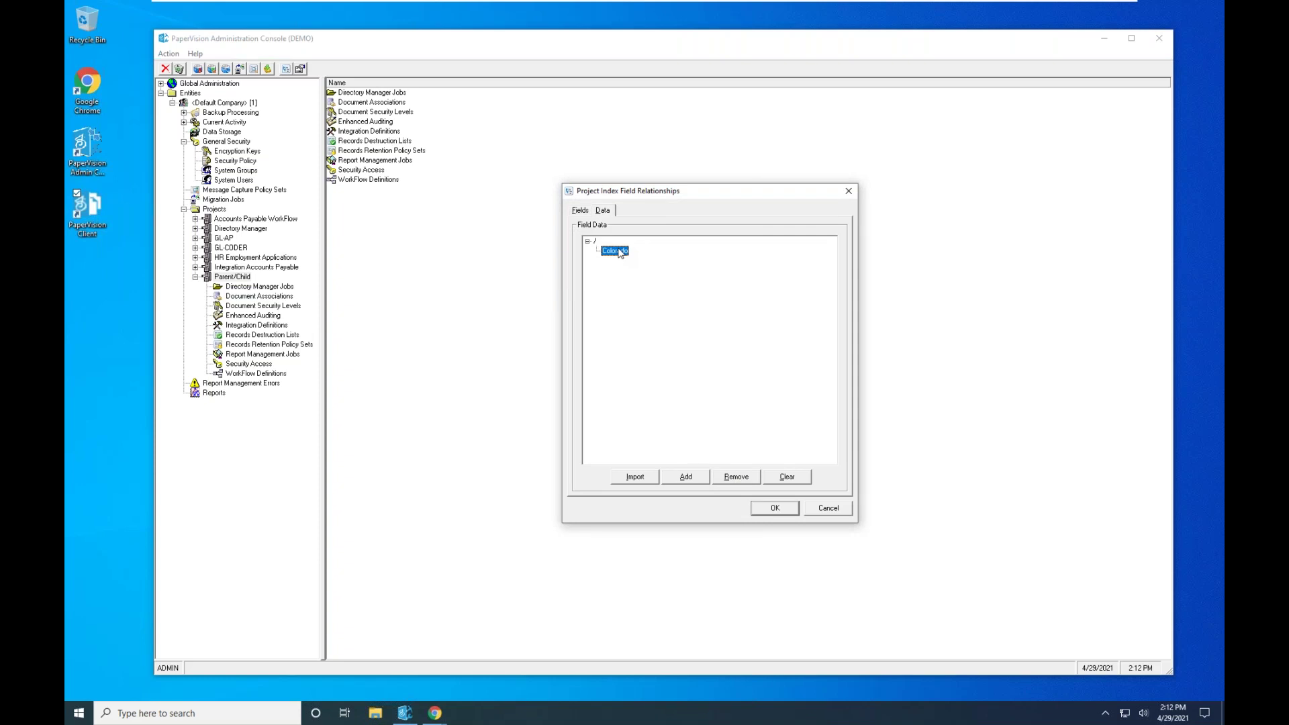
# Add Denver as a city under Colorado and start a zip entry under Denver
pyautogui.click(690, 478)
pyautogui.write('Denver')
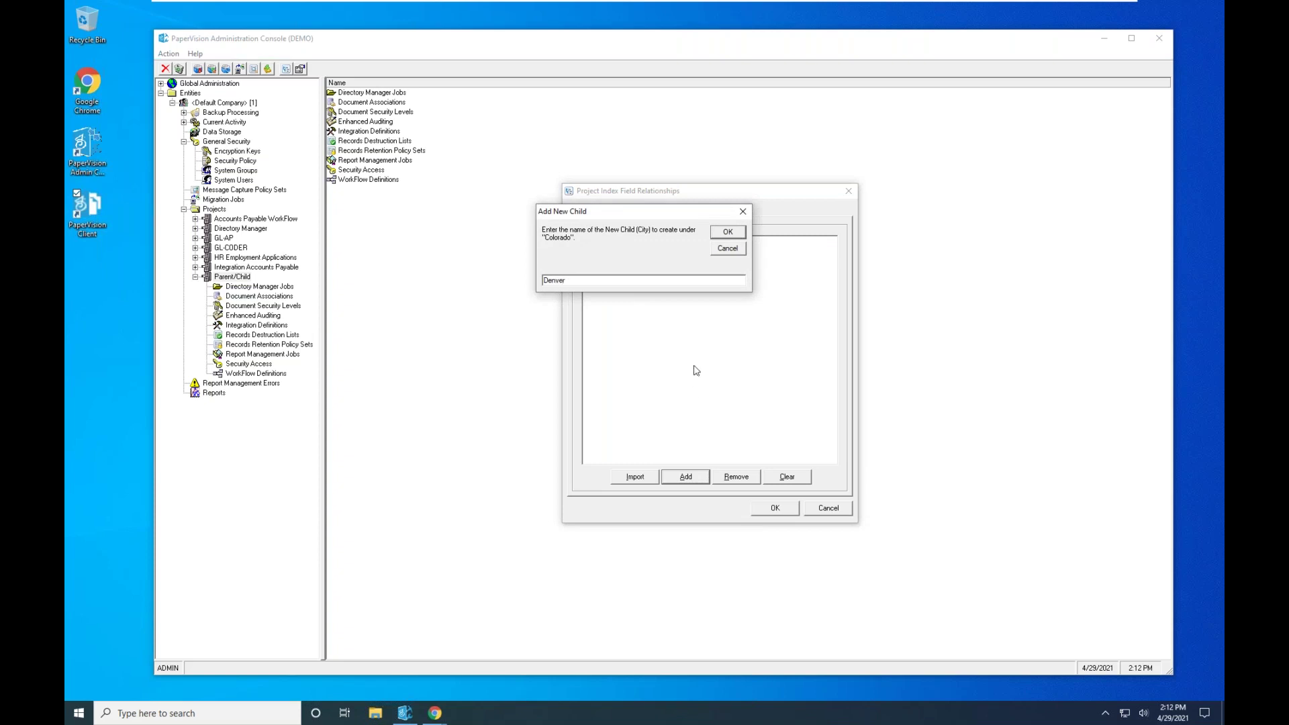
pyautogui.click(728, 231)
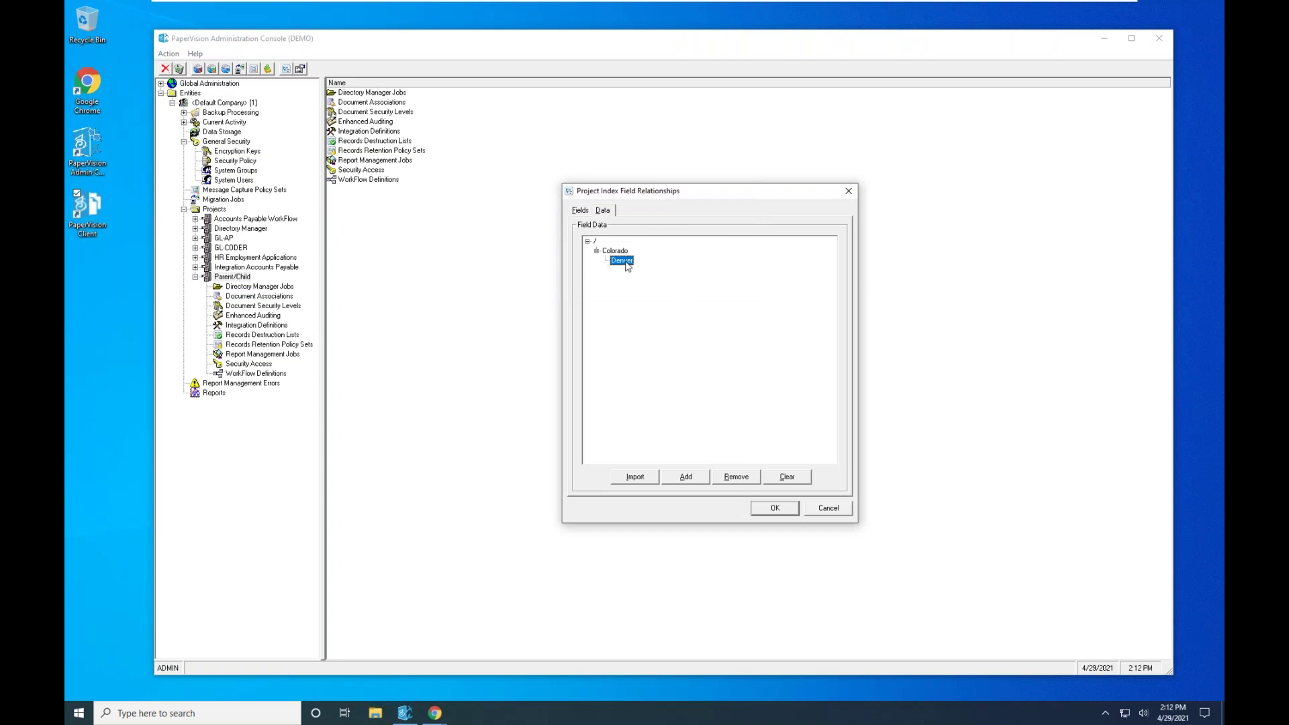
pyautogui.click(685, 477)
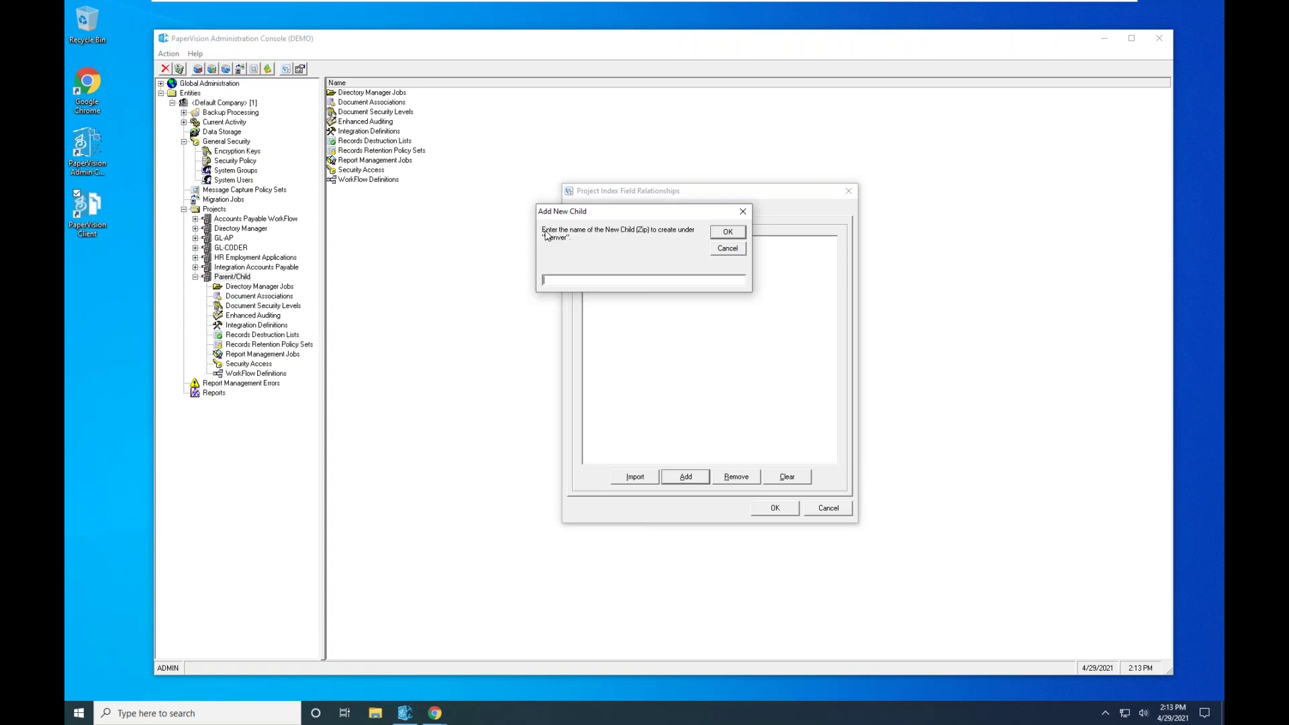
# Enter zip 80237 under Denver
pyautogui.moveTo(608, 212); pyautogui.dragTo(829, 223)
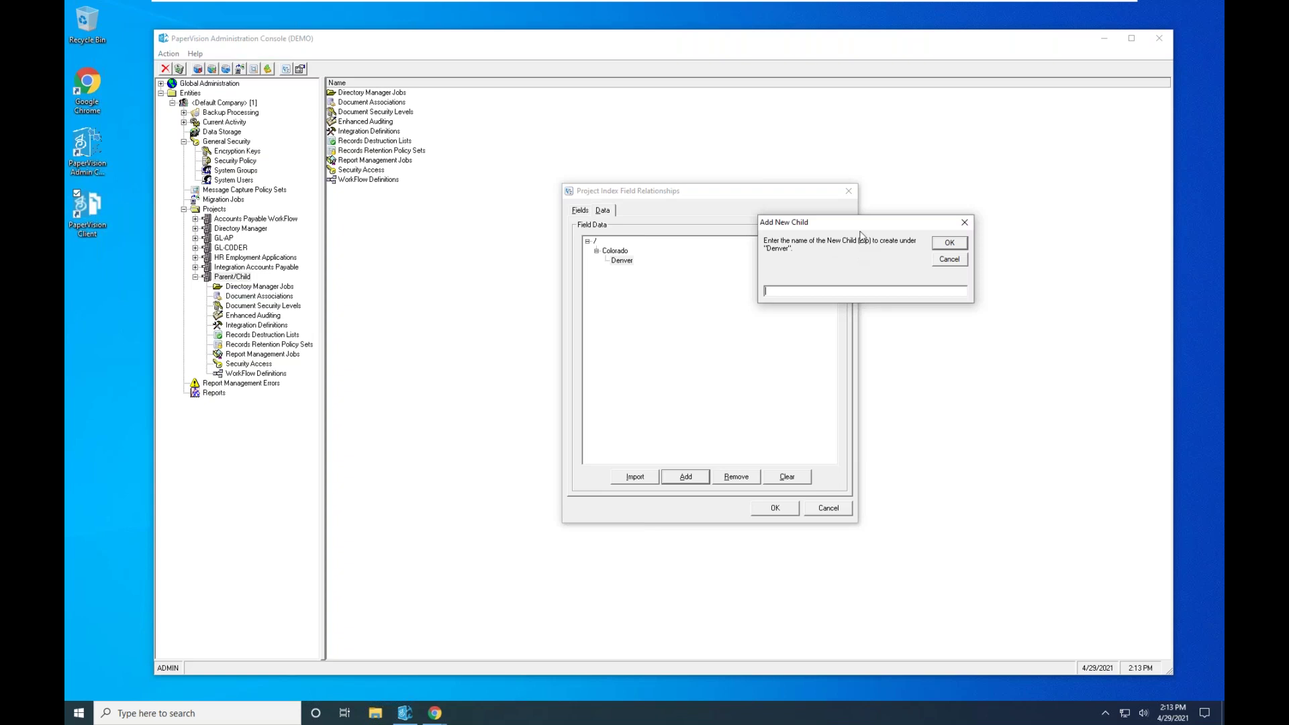
pyautogui.moveTo(860, 224); pyautogui.dragTo(812, 216)
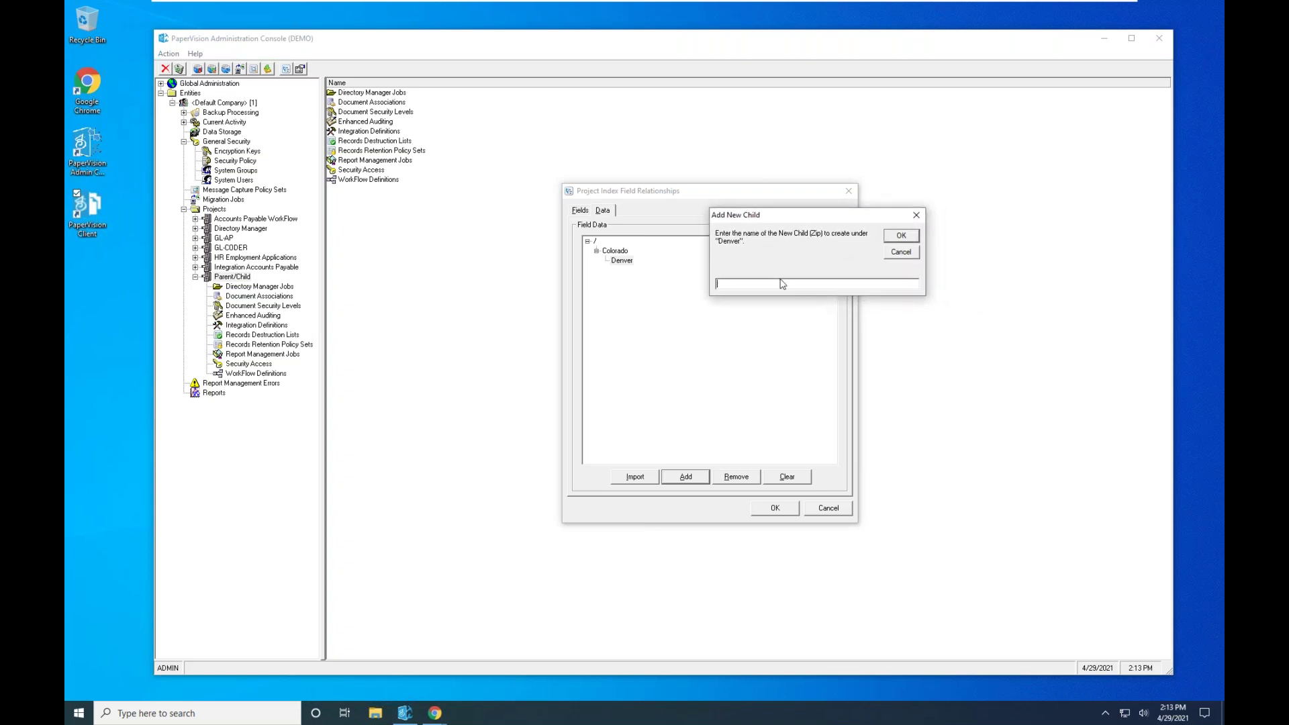
pyautogui.write('80237')
pyautogui.click(902, 240)
# Dismiss the no-child warning on 80237, then add zip 80238 under Denver
pyautogui.click(628, 271)
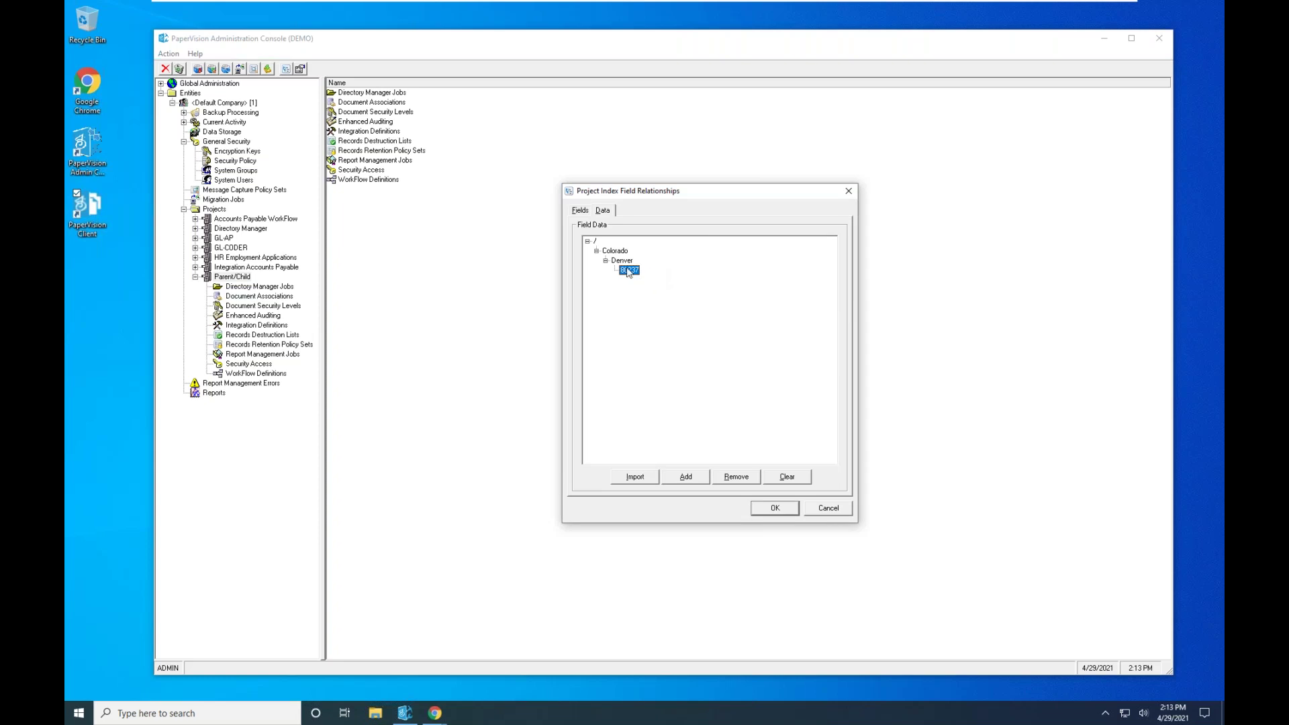
pyautogui.click(686, 477)
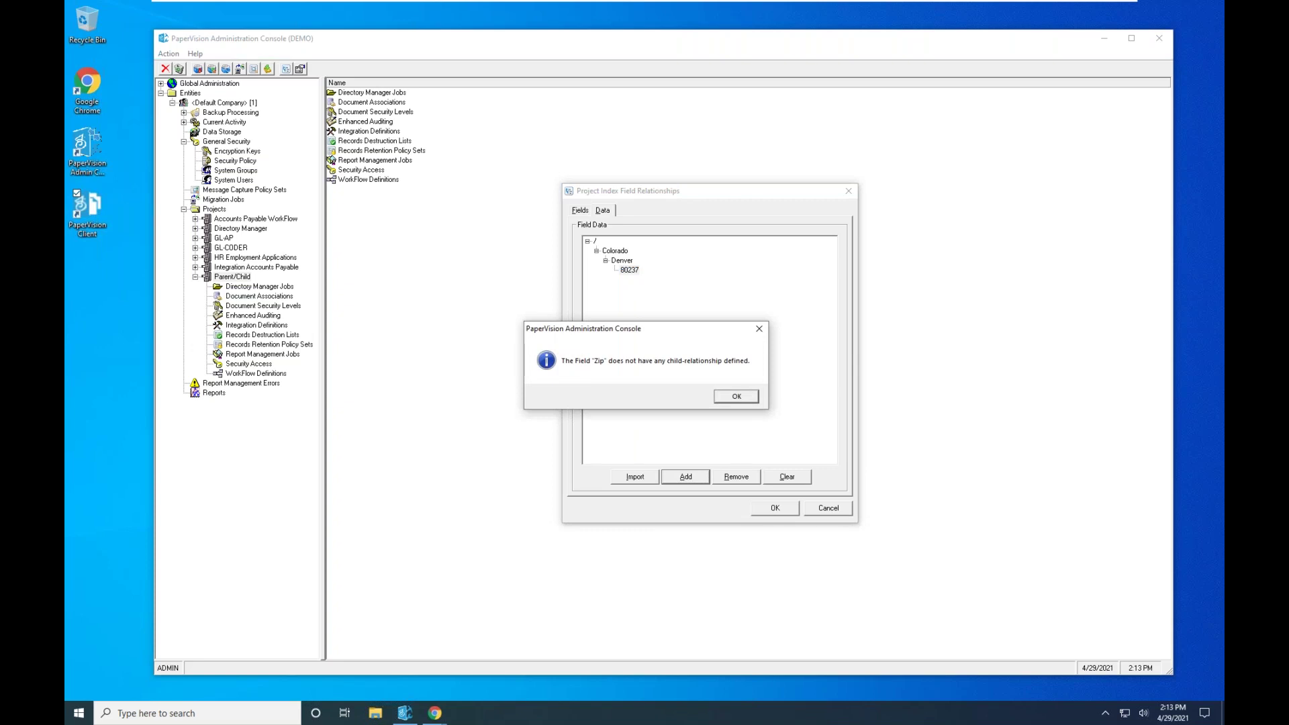
pyautogui.click(736, 396)
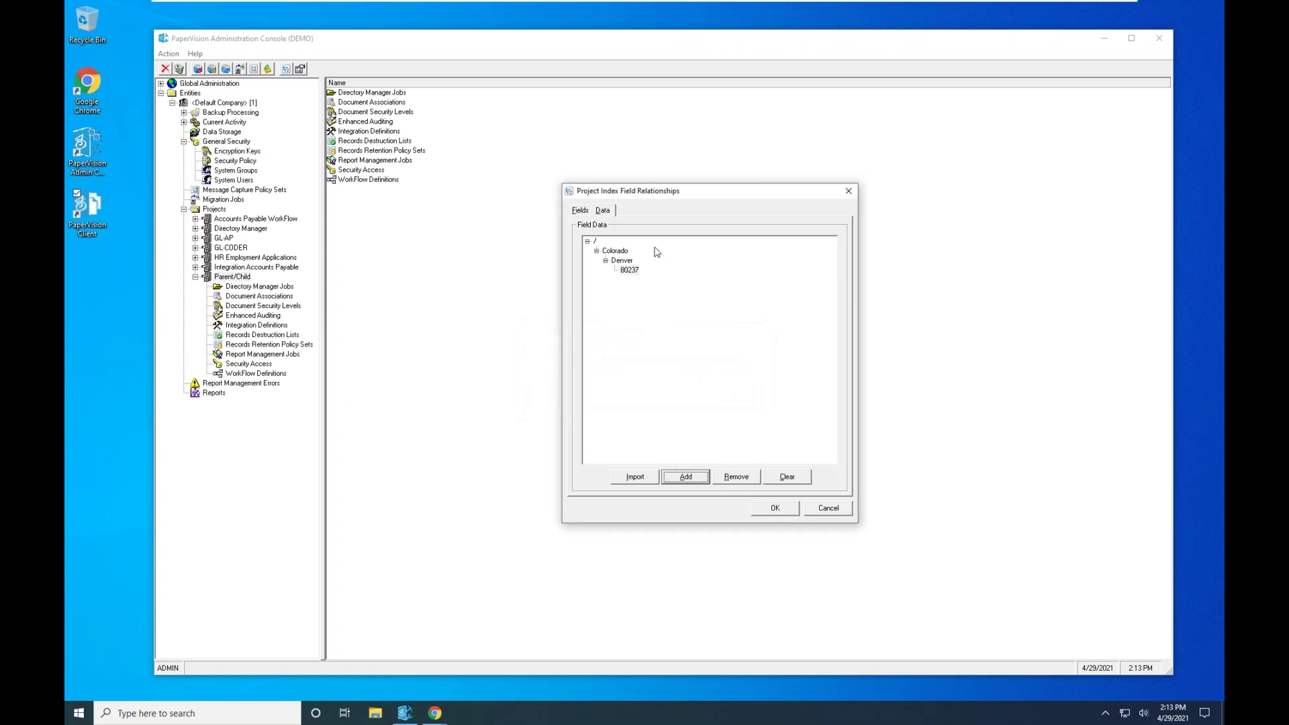
pyautogui.click(587, 212)
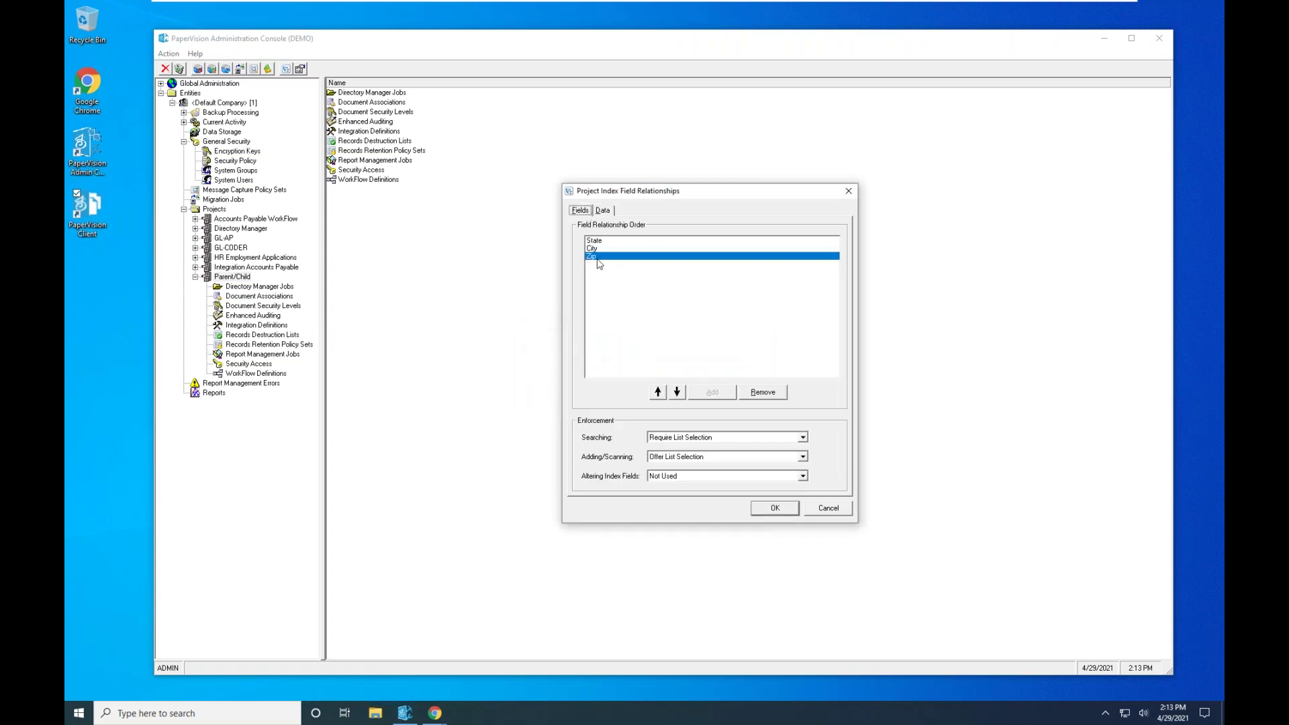
pyautogui.click(602, 212)
pyautogui.click(627, 269)
pyautogui.click(685, 478)
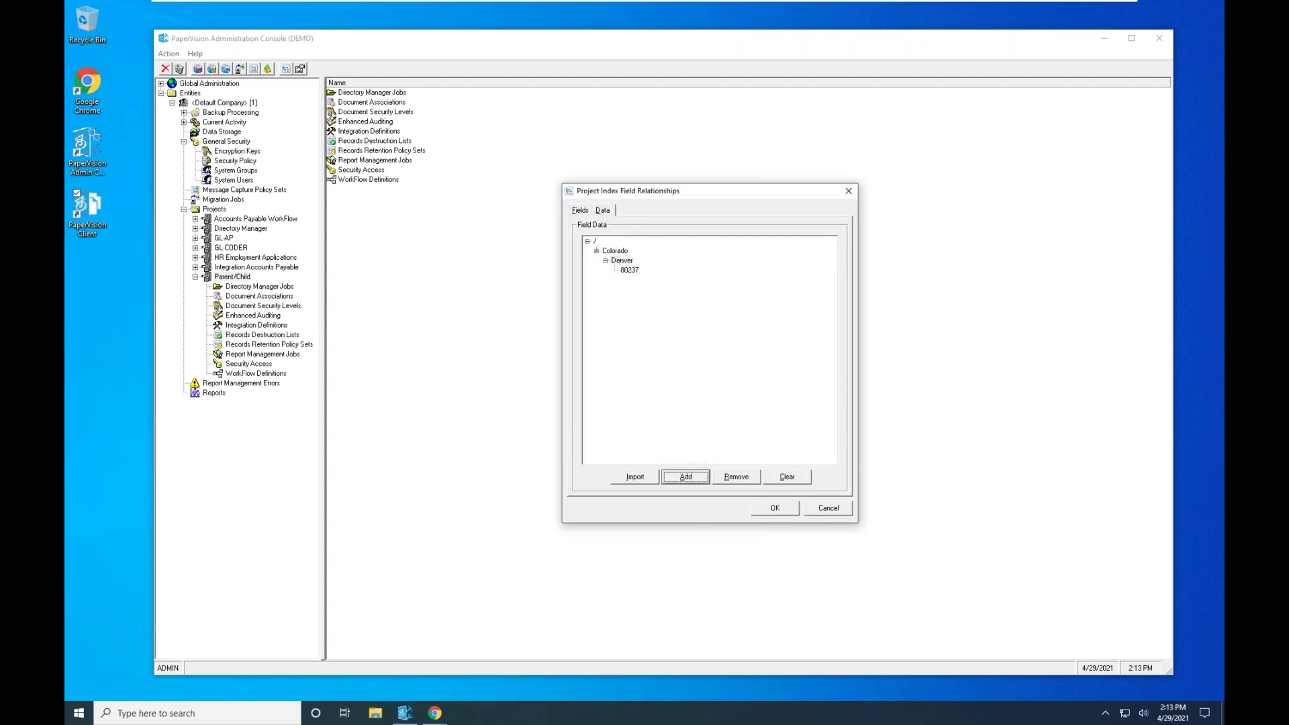
pyautogui.write('80238')
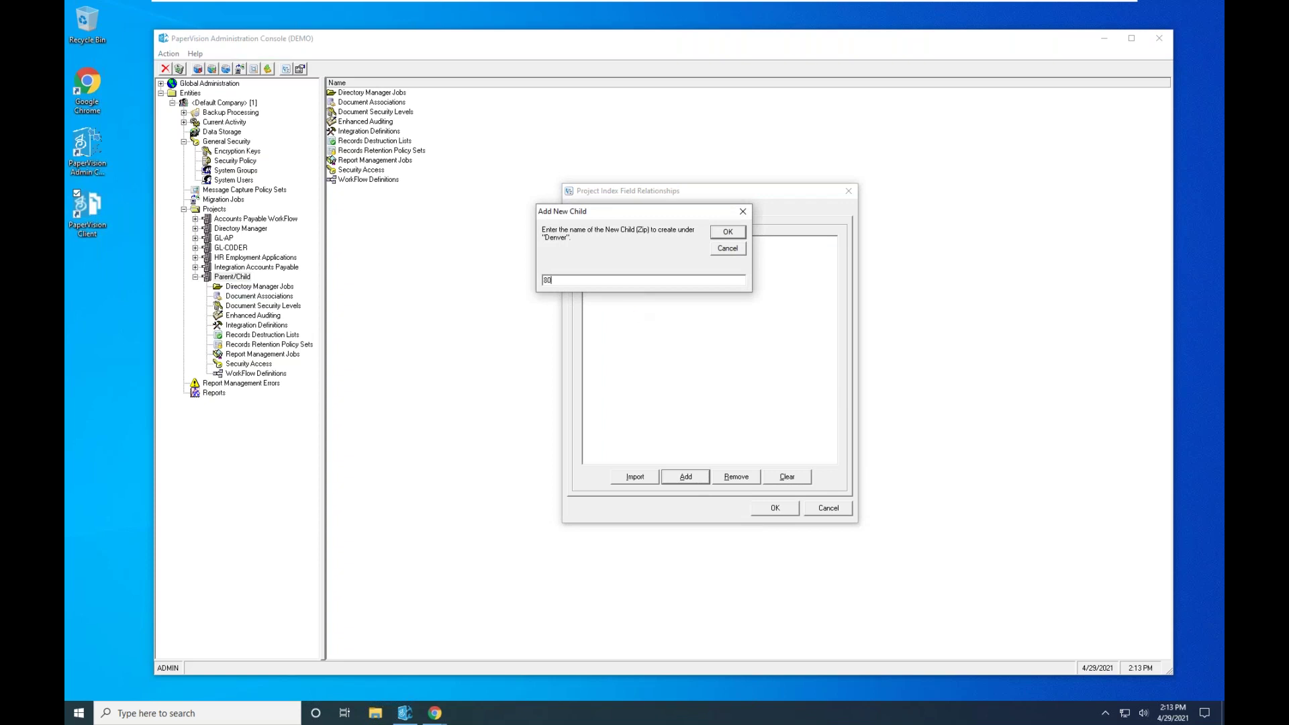
pyautogui.click(728, 232)
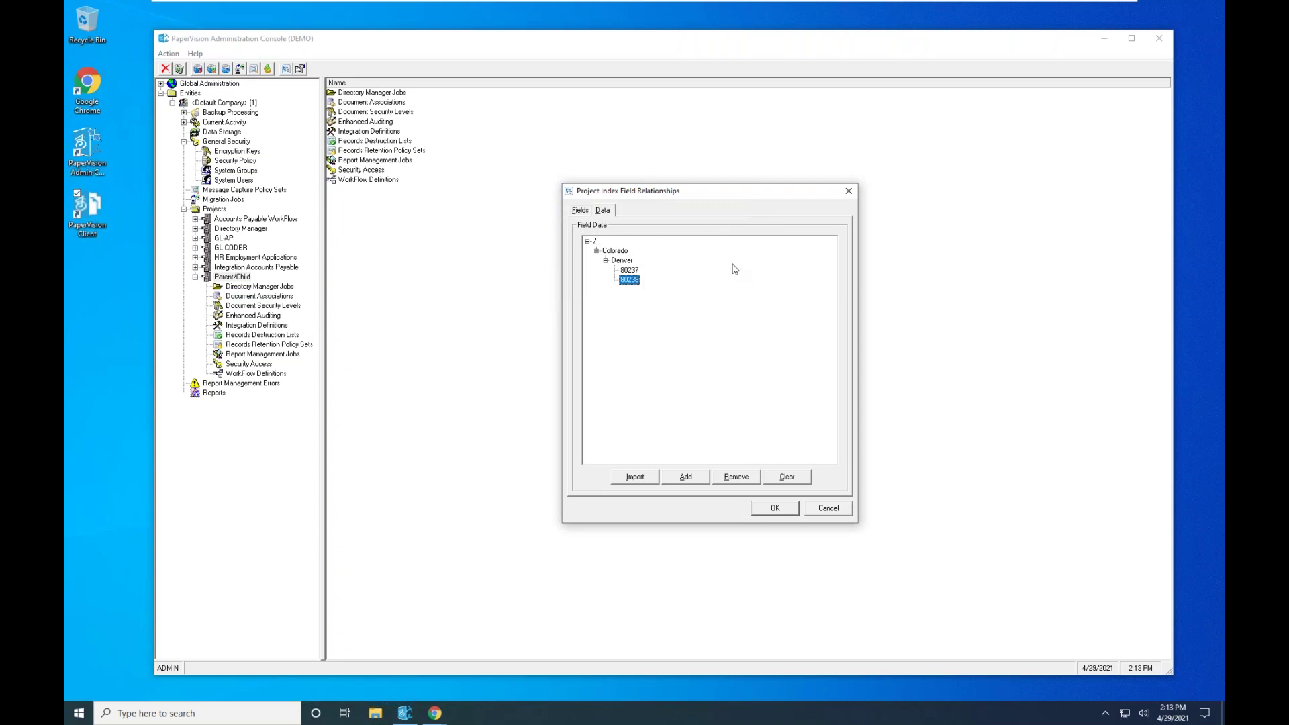
# Add Greenwood Village under Colorado with zip 80111
pyautogui.click(608, 251)
pyautogui.click(683, 477)
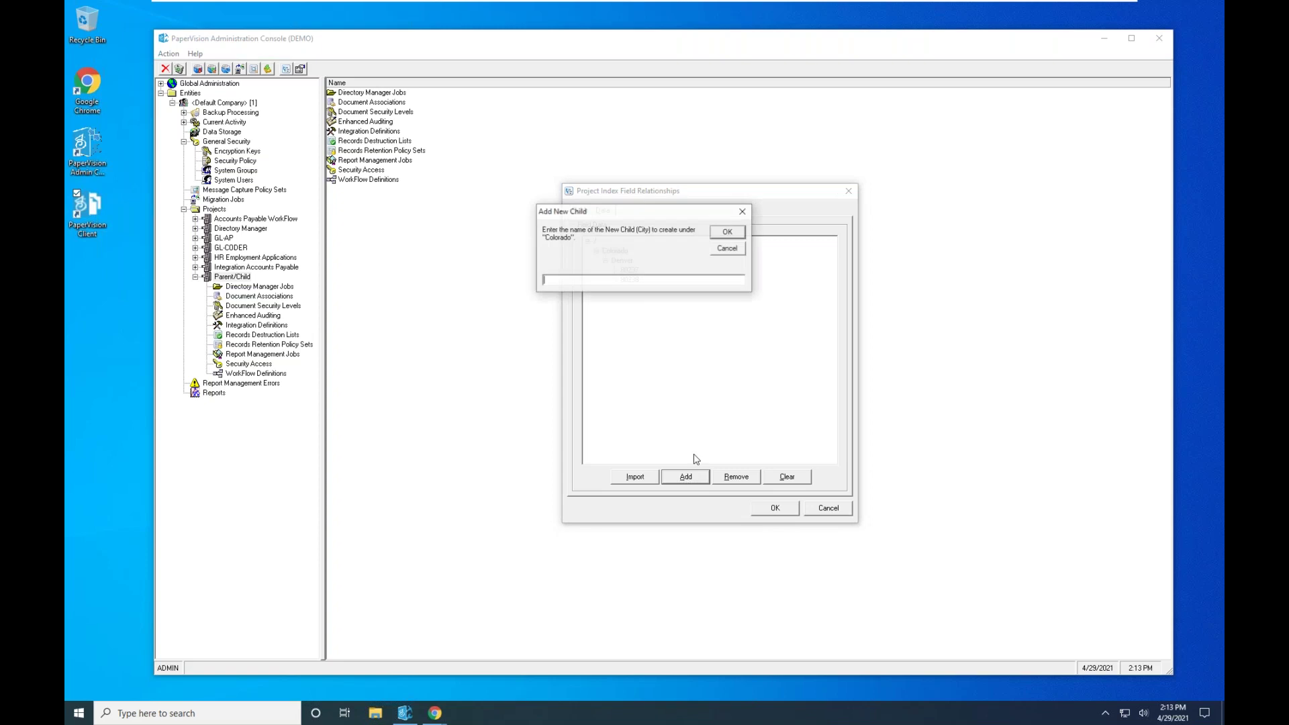
pyautogui.write('Greenwood')
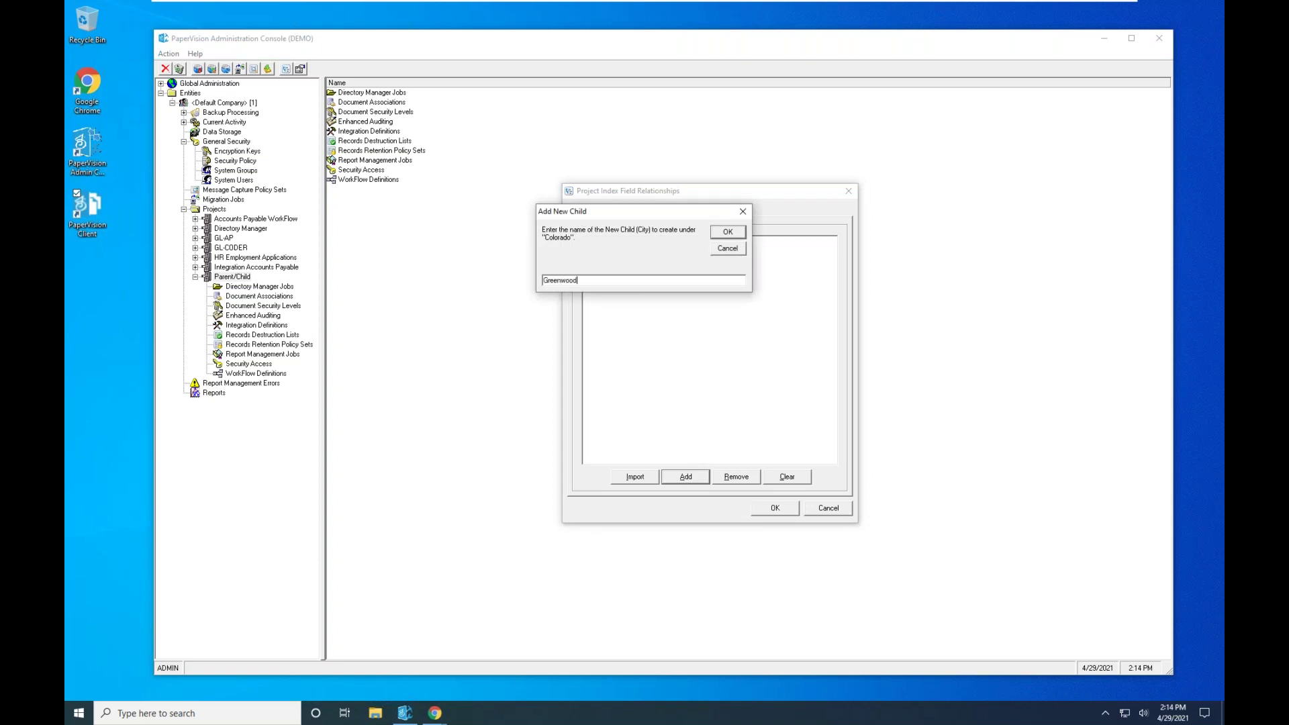
pyautogui.write(' Village')
pyautogui.click(735, 233)
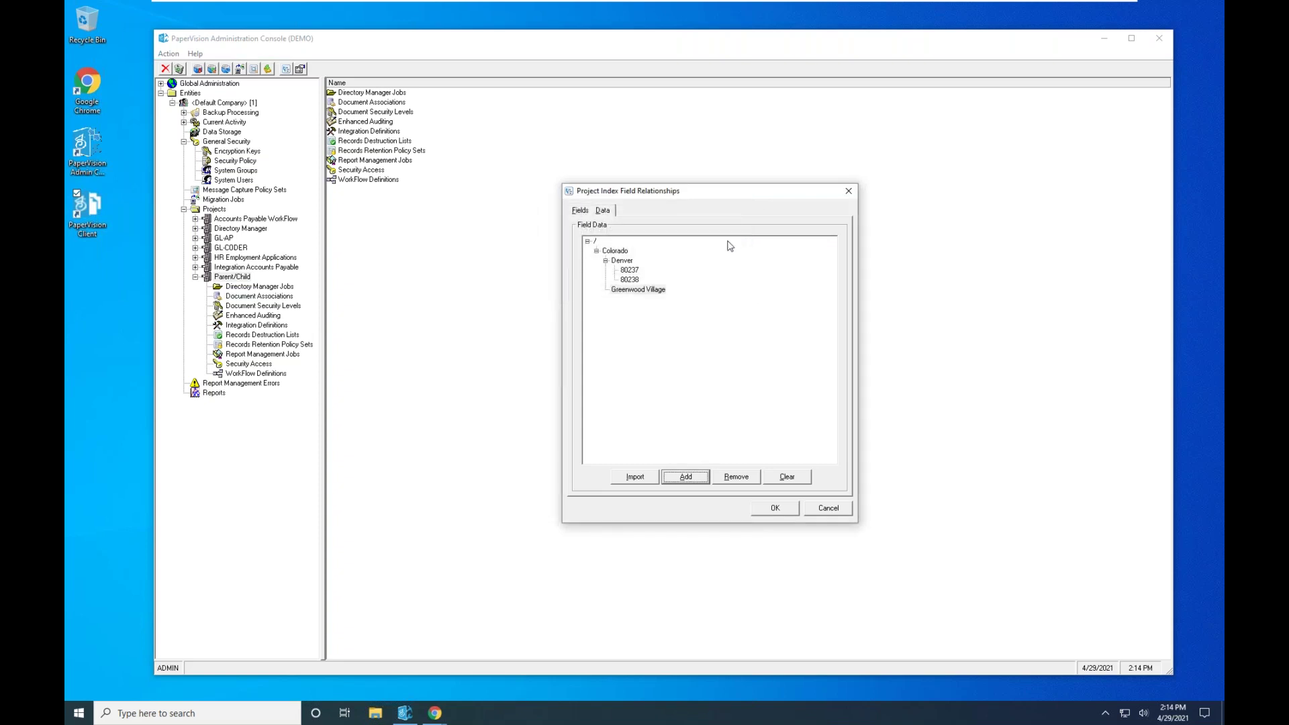
pyautogui.click(687, 478)
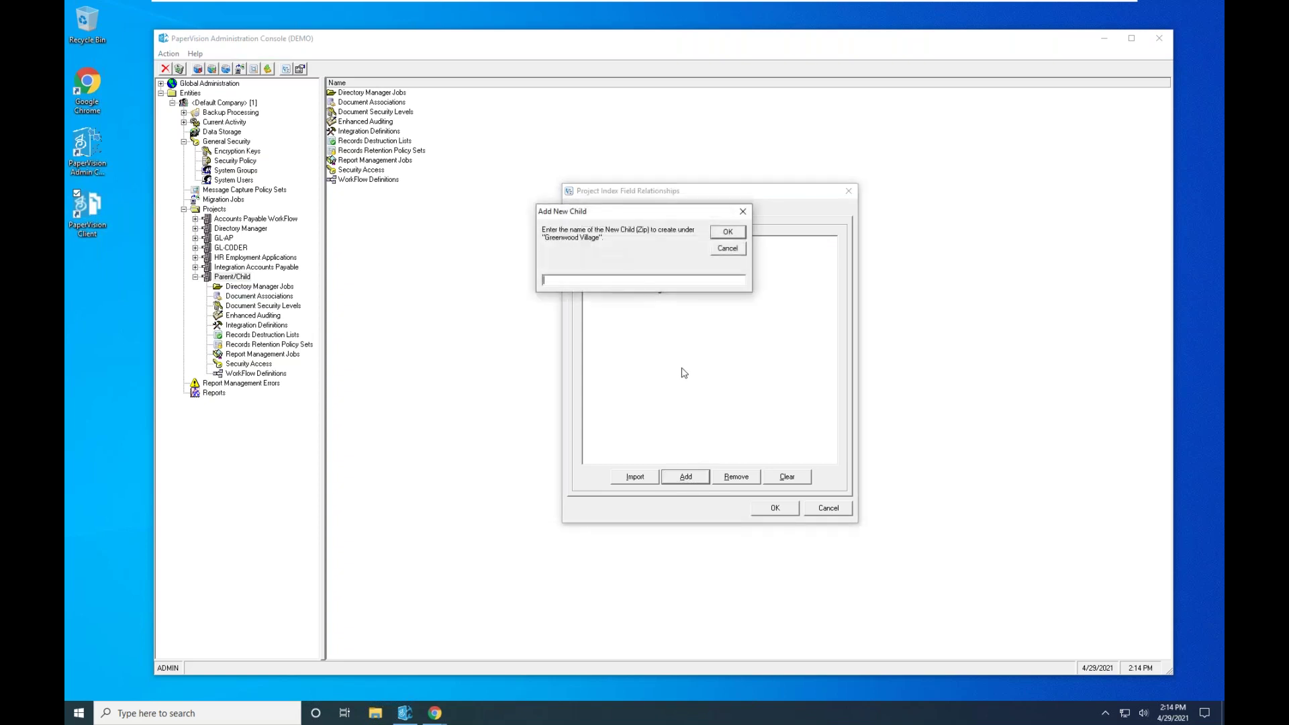
pyautogui.write('80111')
pyautogui.click(719, 235)
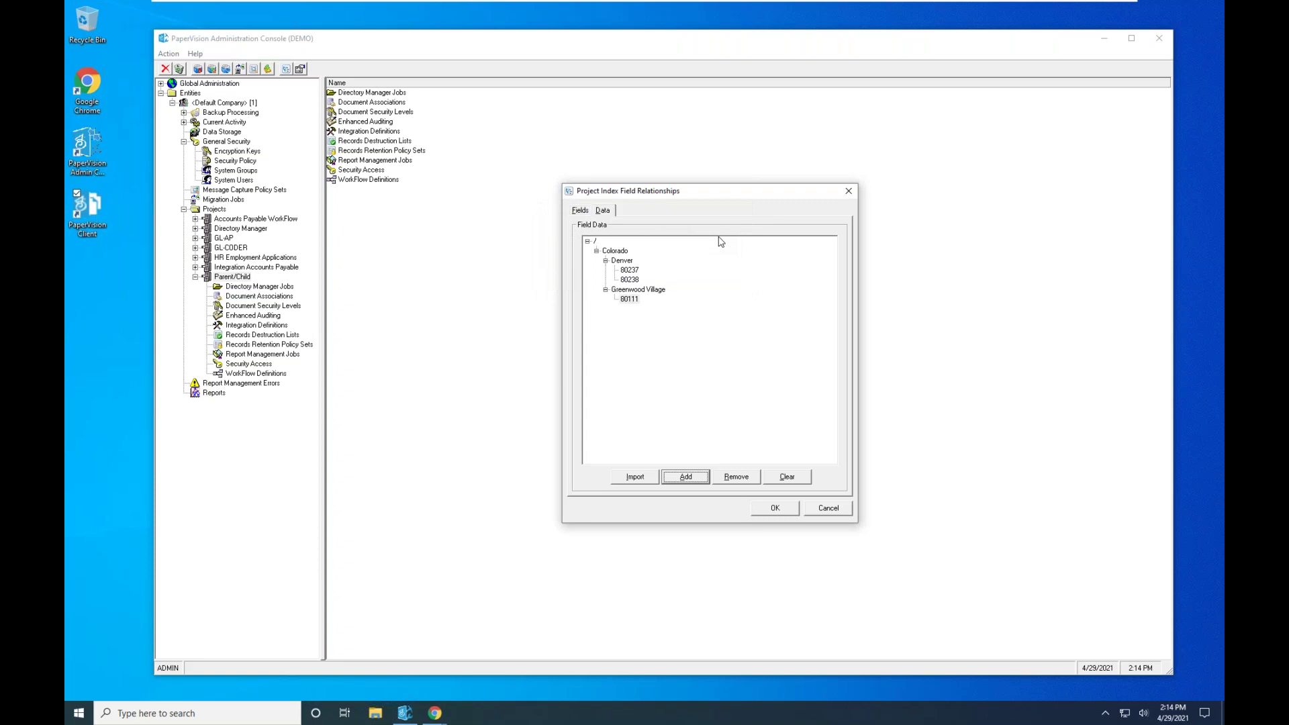
# Add Littleton under Colorado with zip 80023
pyautogui.click(615, 252)
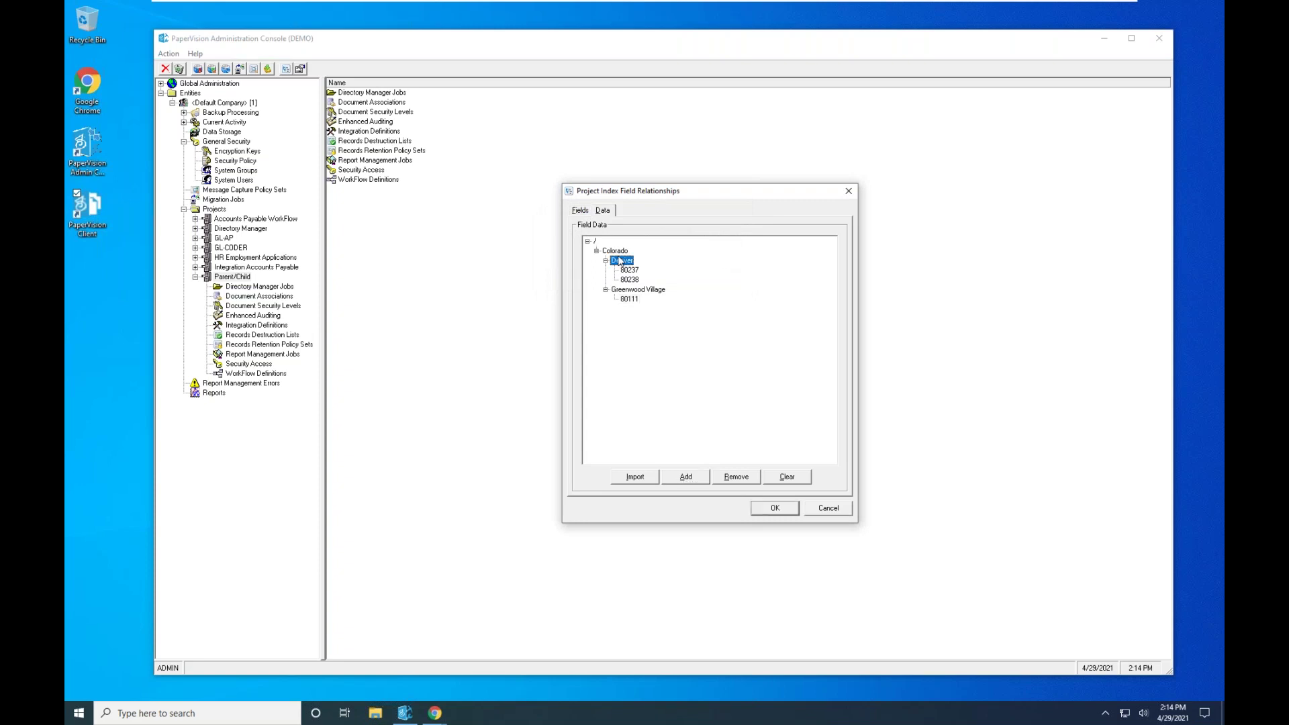
pyautogui.click(679, 479)
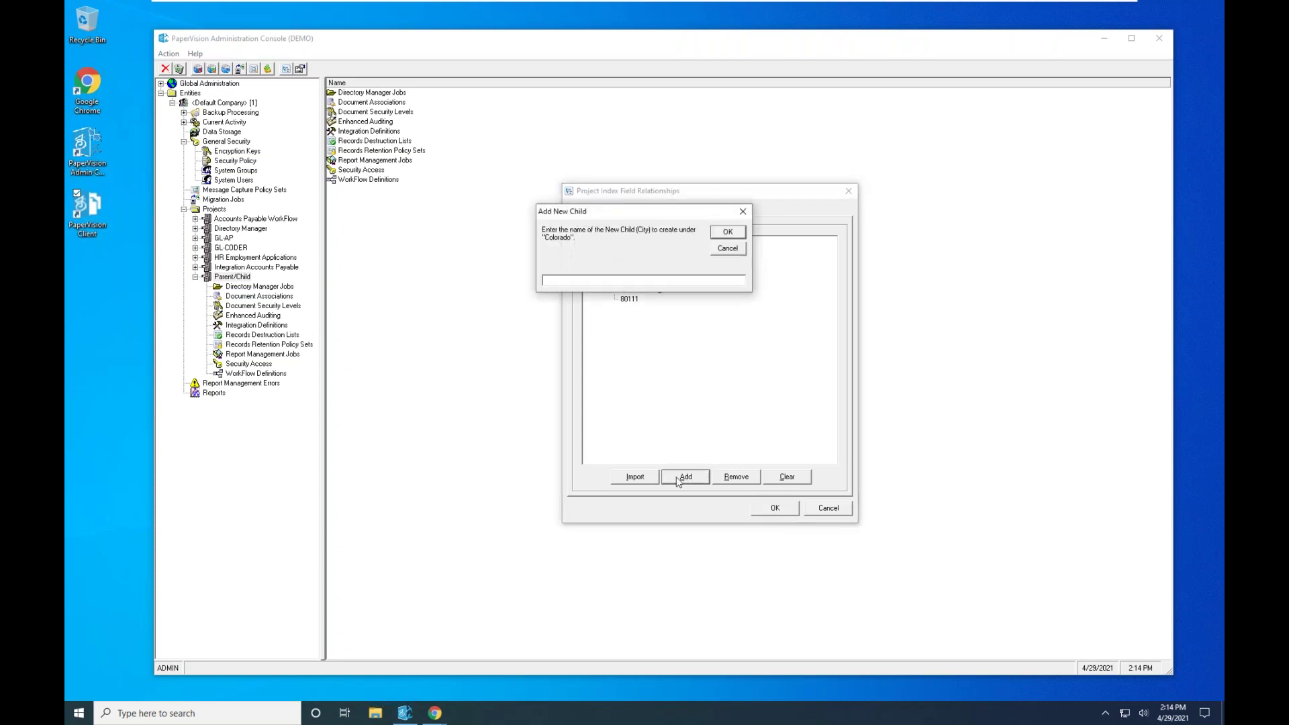
pyautogui.write('Littleton')
pyautogui.click(734, 231)
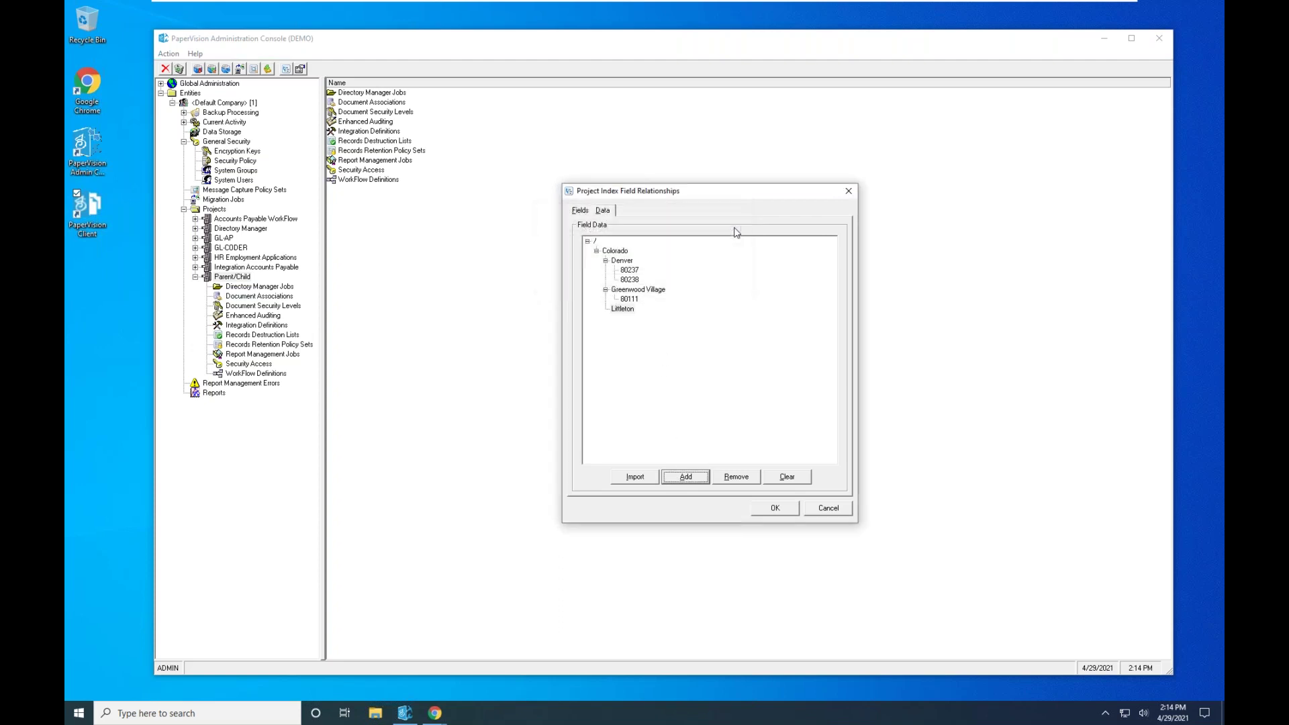
pyautogui.click(621, 310)
pyautogui.click(698, 482)
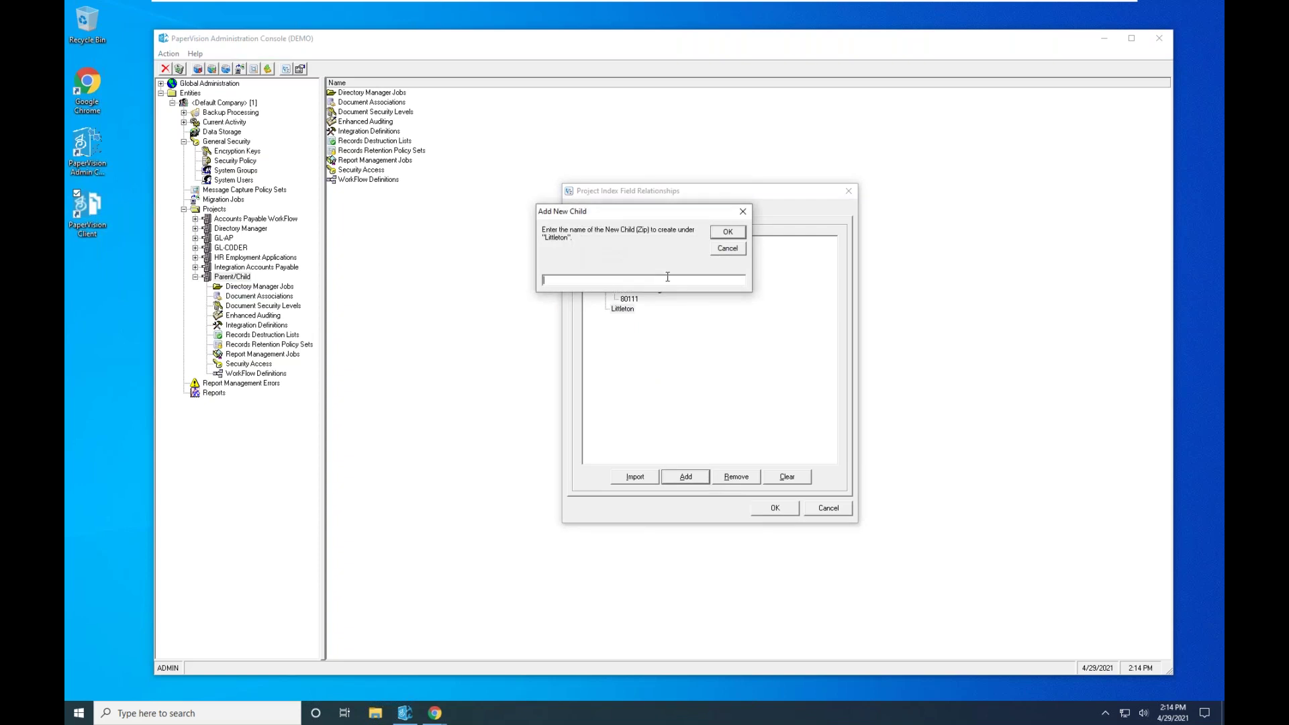
pyautogui.write('80023')
pyautogui.click(724, 235)
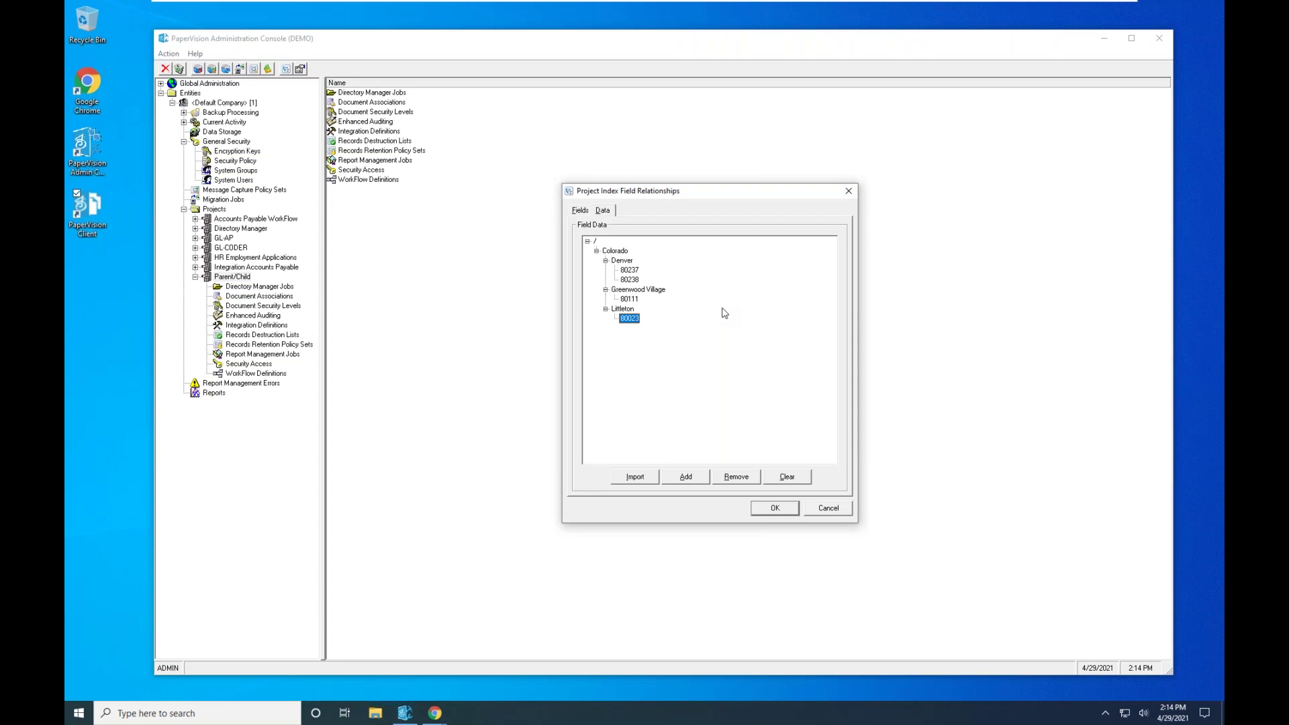
# Save the relationship data and view Parent/Child's Security Access settings
pyautogui.click(769, 512)
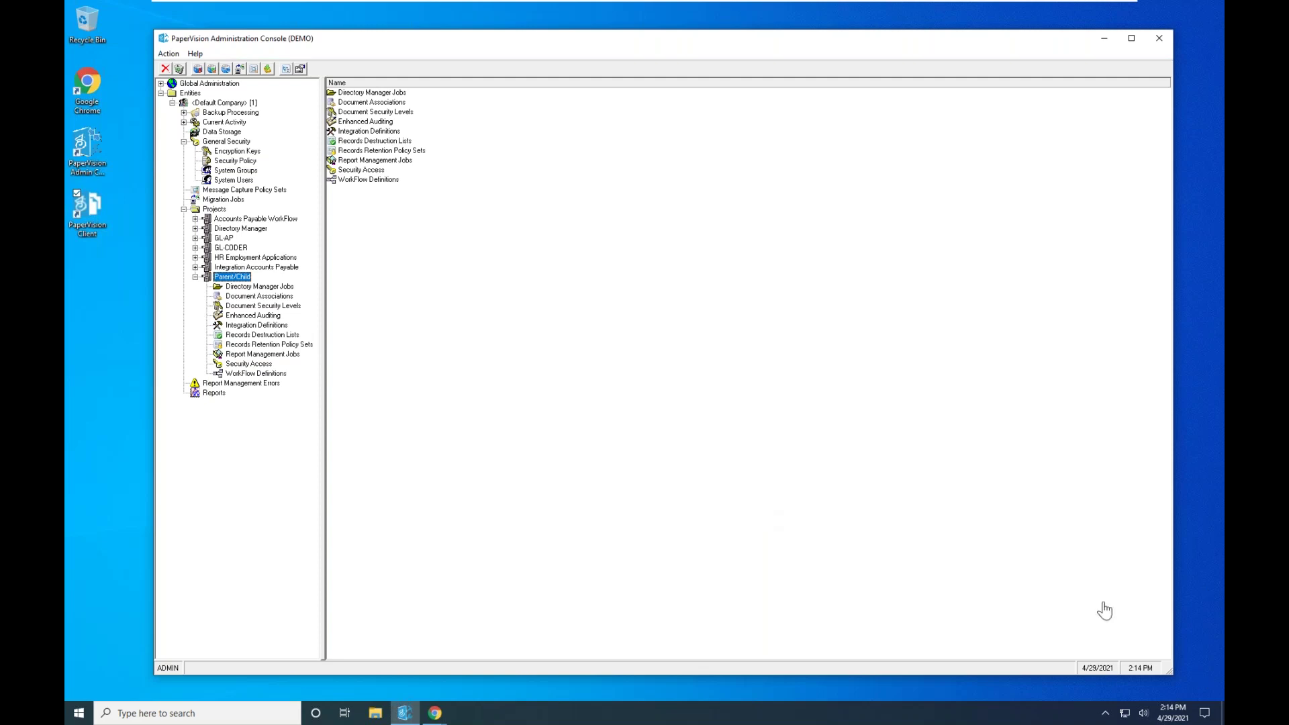
pyautogui.click(237, 345)
pyautogui.click(246, 363)
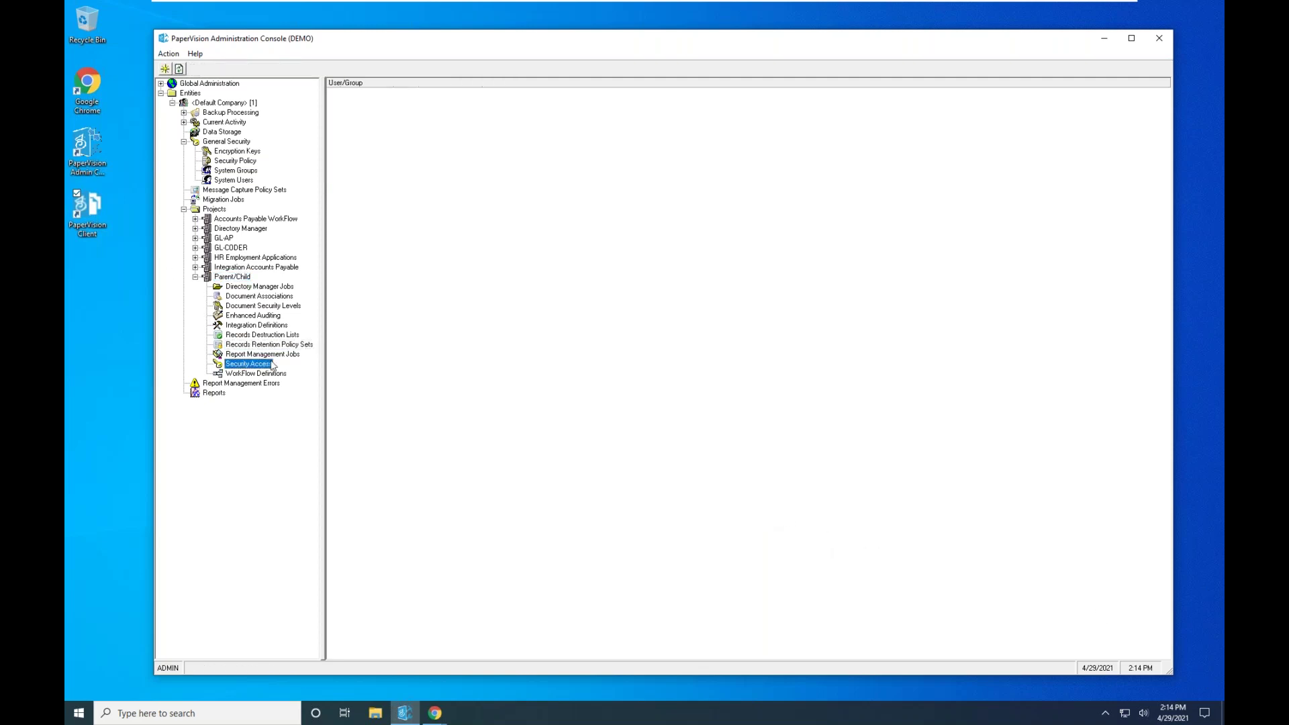
# In the browser, log out of PaperVision Enterprise and sign back in as ADMIN
pyautogui.click(435, 713)
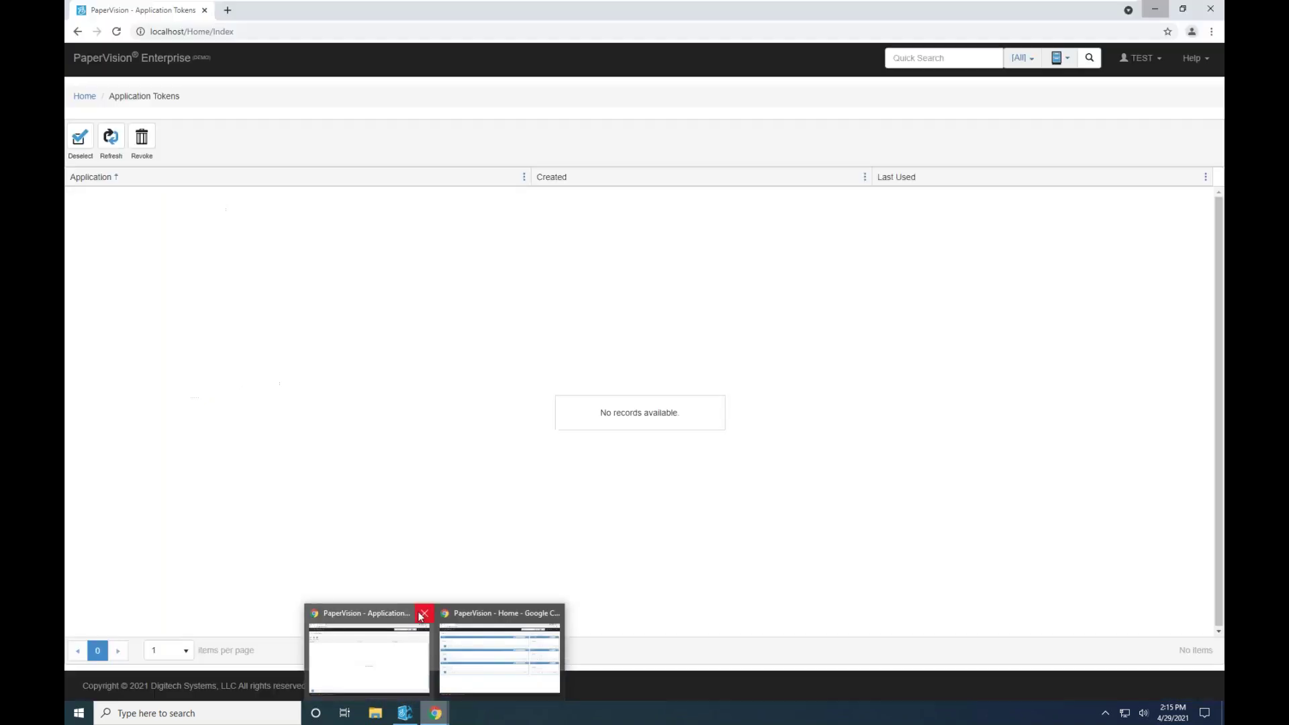
pyautogui.click(421, 613)
pyautogui.click(444, 666)
pyautogui.click(1130, 58)
pyautogui.click(1135, 81)
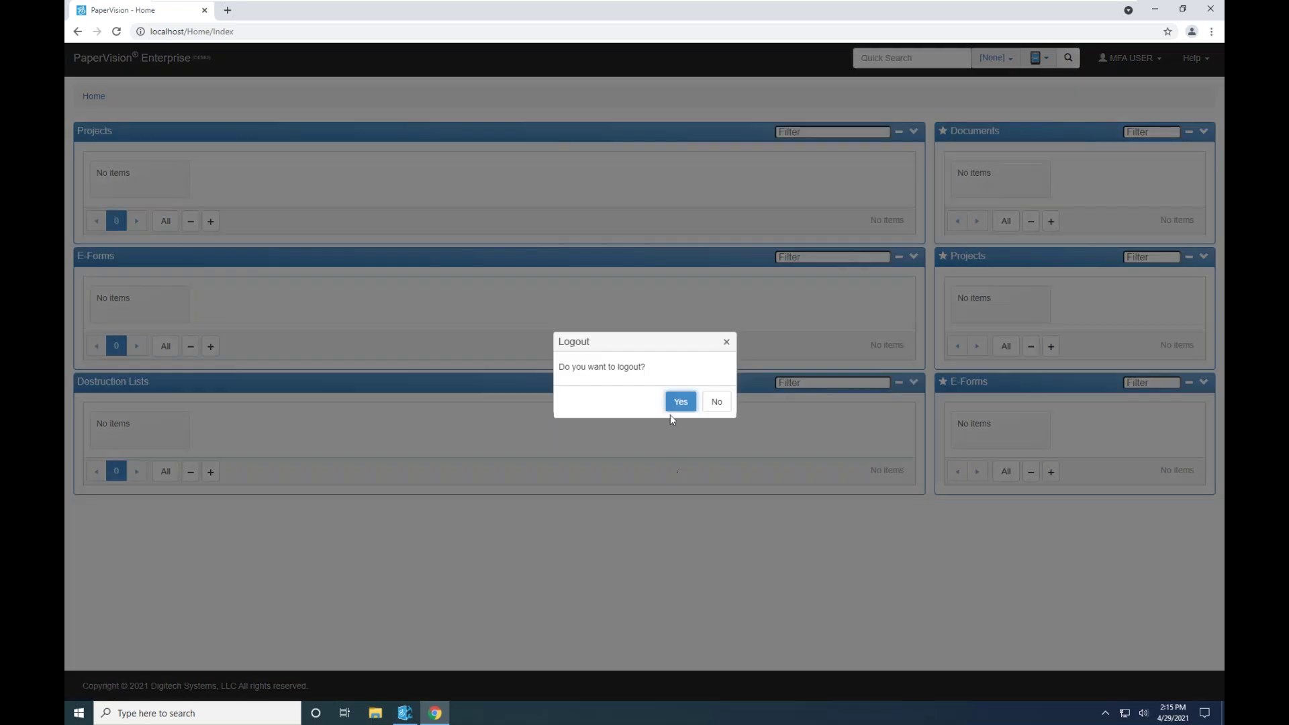
pyautogui.click(673, 393)
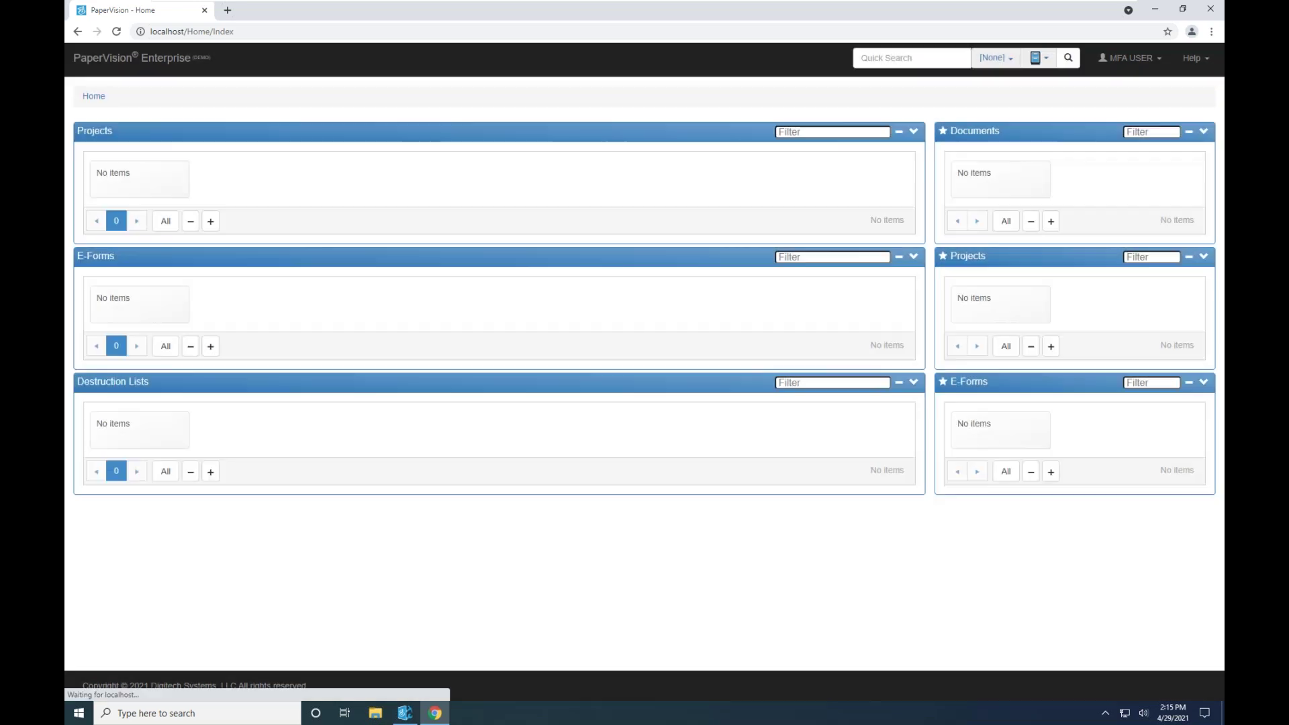
pyautogui.write('ADMIN')
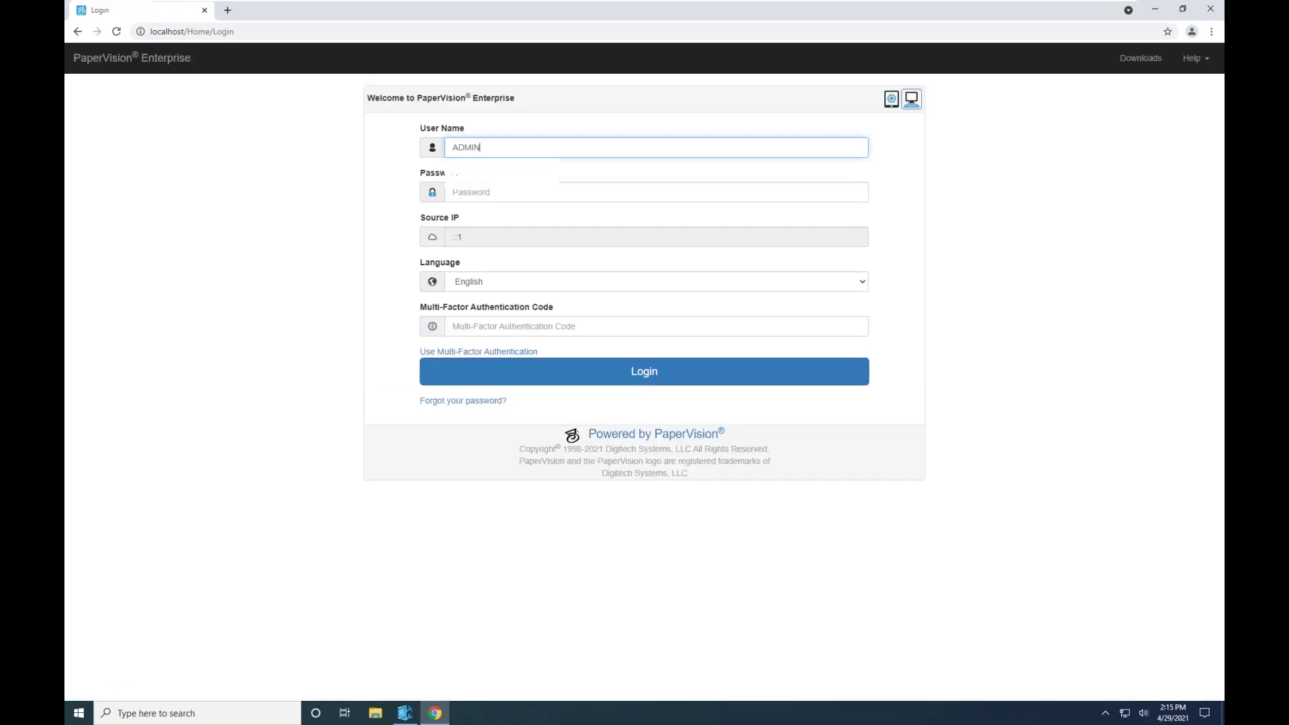
pyautogui.press('Return')
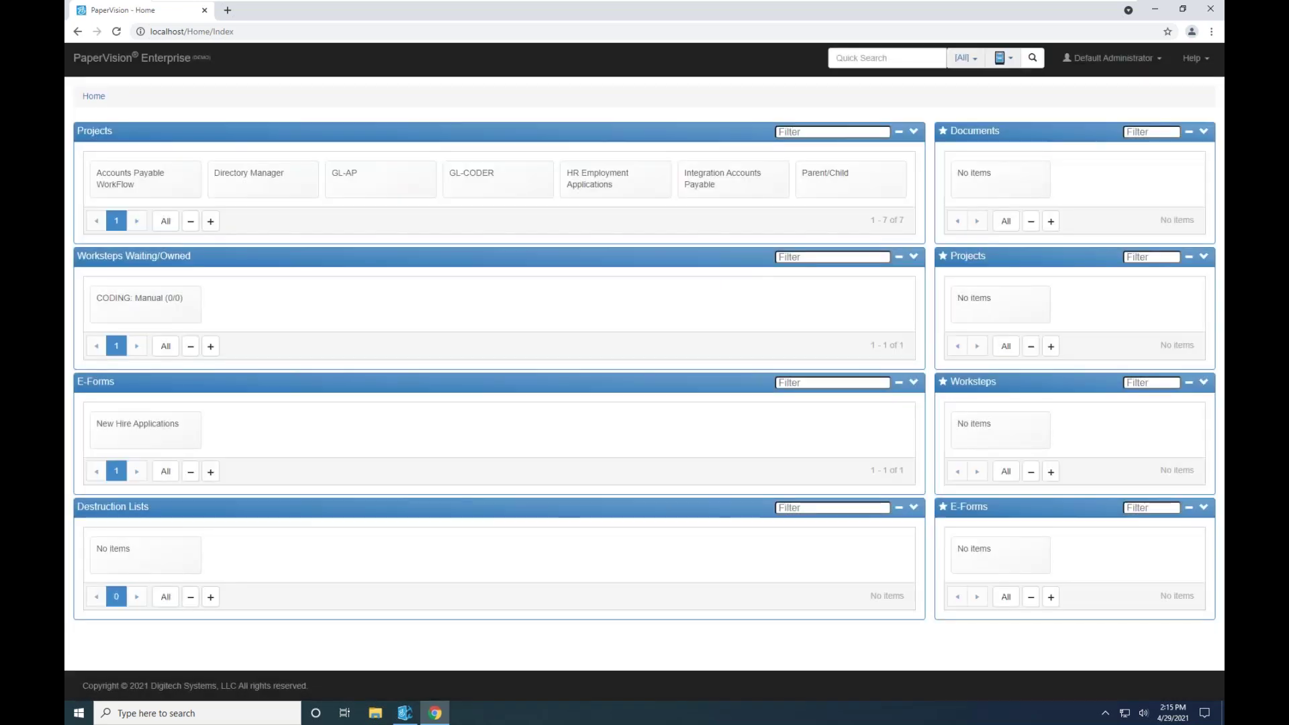
# Open the Parent/Child upload form, then return to the administration console
pyautogui.moveTo(840, 178)
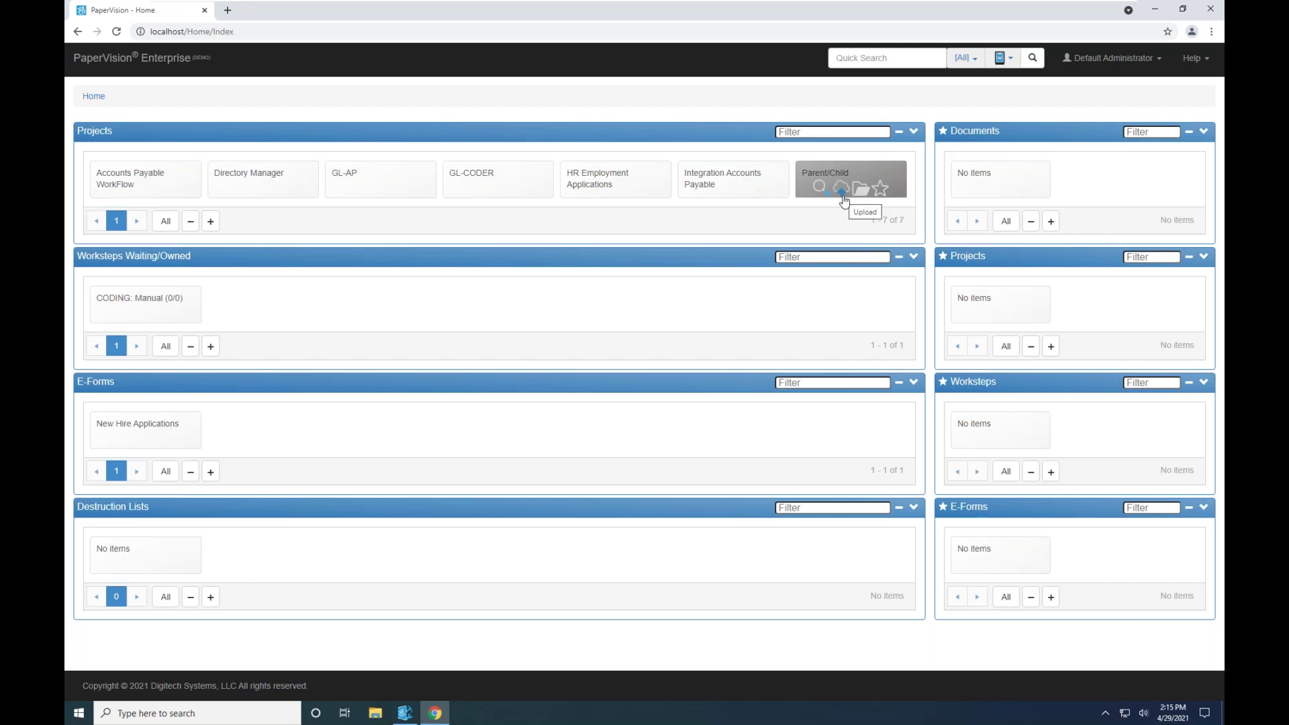
pyautogui.click(842, 192)
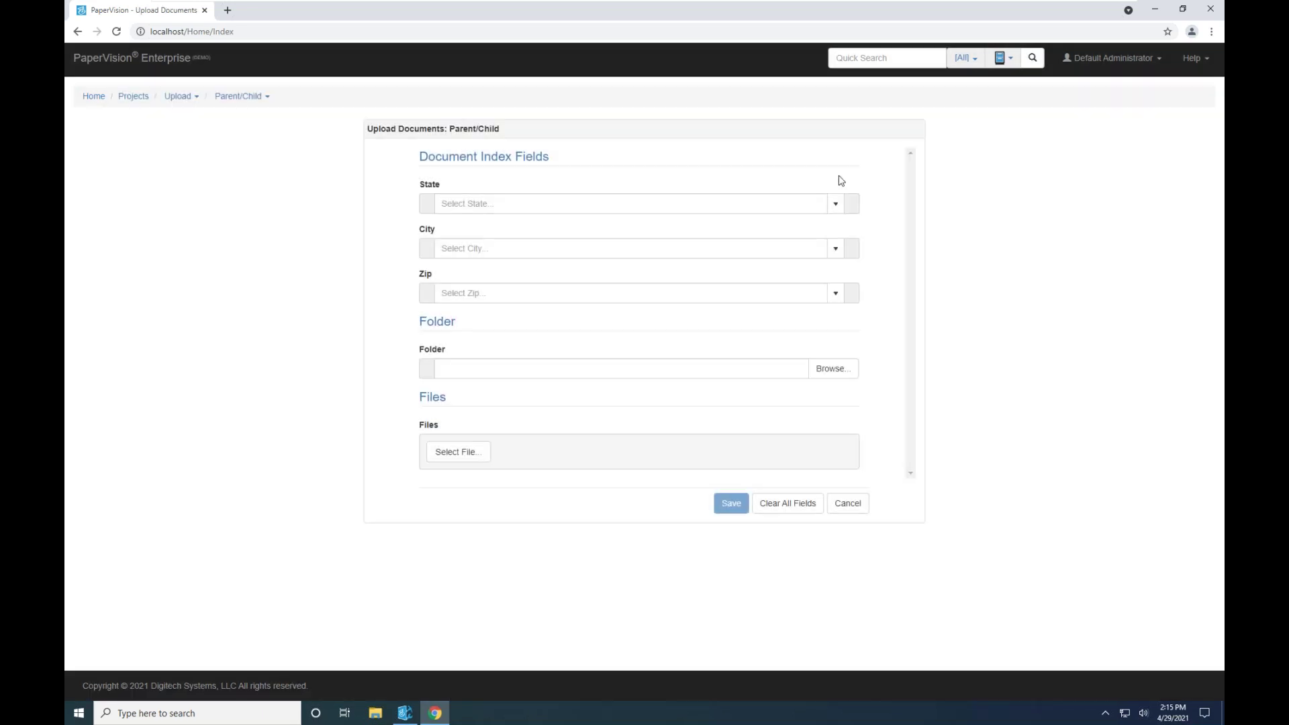
pyautogui.click(406, 713)
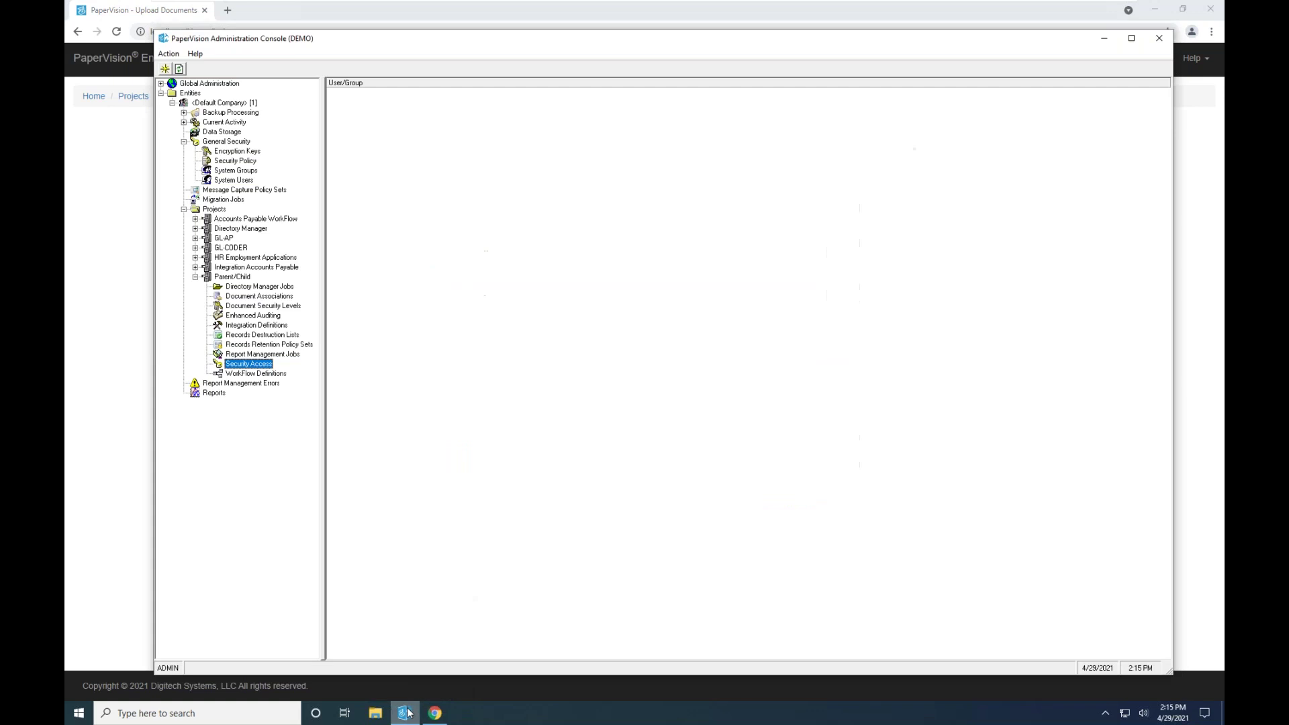
# Confirm Adding/Scanning stays at Offer List Selection for Parent/Child, then return to the upload form
pyautogui.rightClick(239, 278)
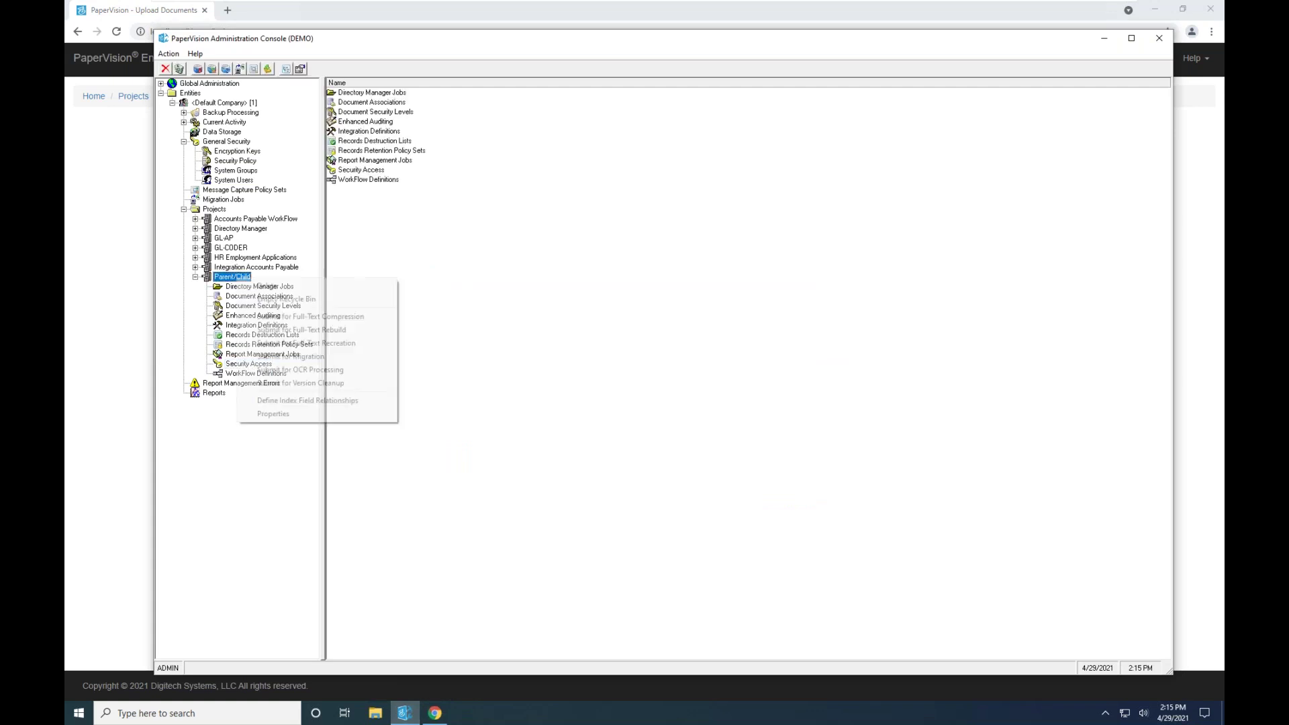
pyautogui.click(282, 413)
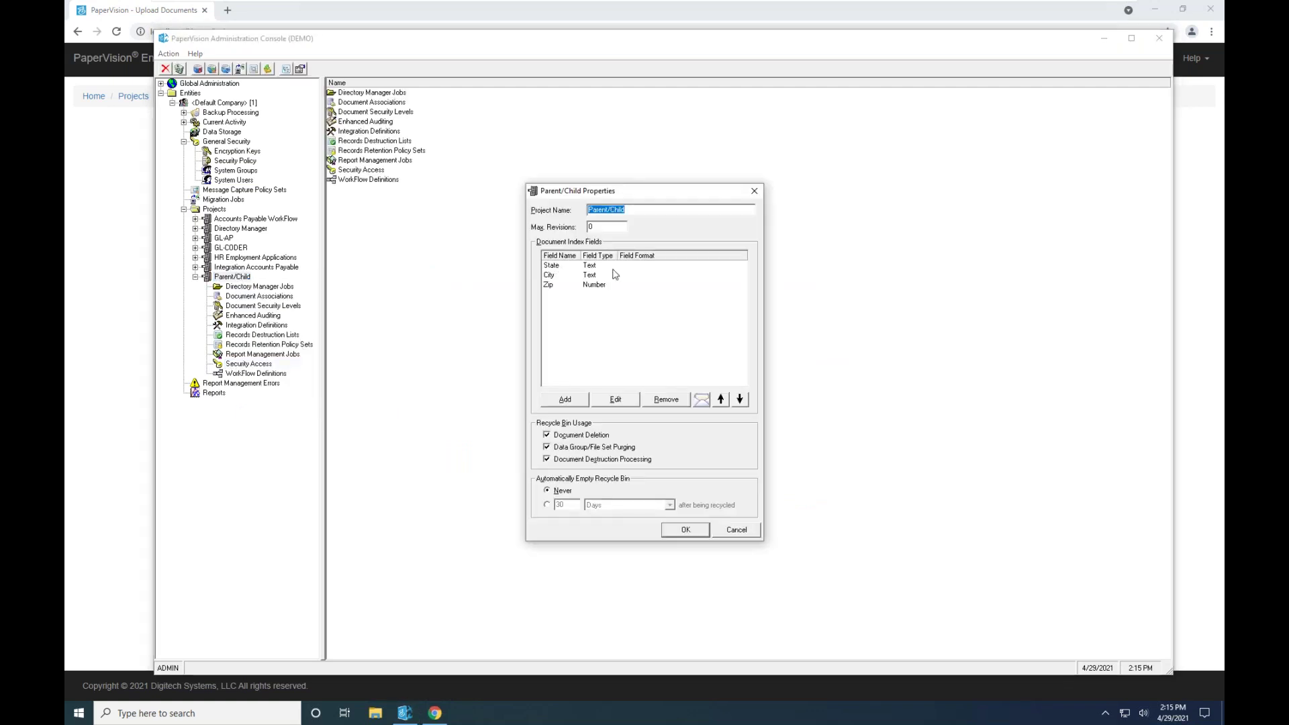
pyautogui.click(736, 530)
pyautogui.rightClick(239, 279)
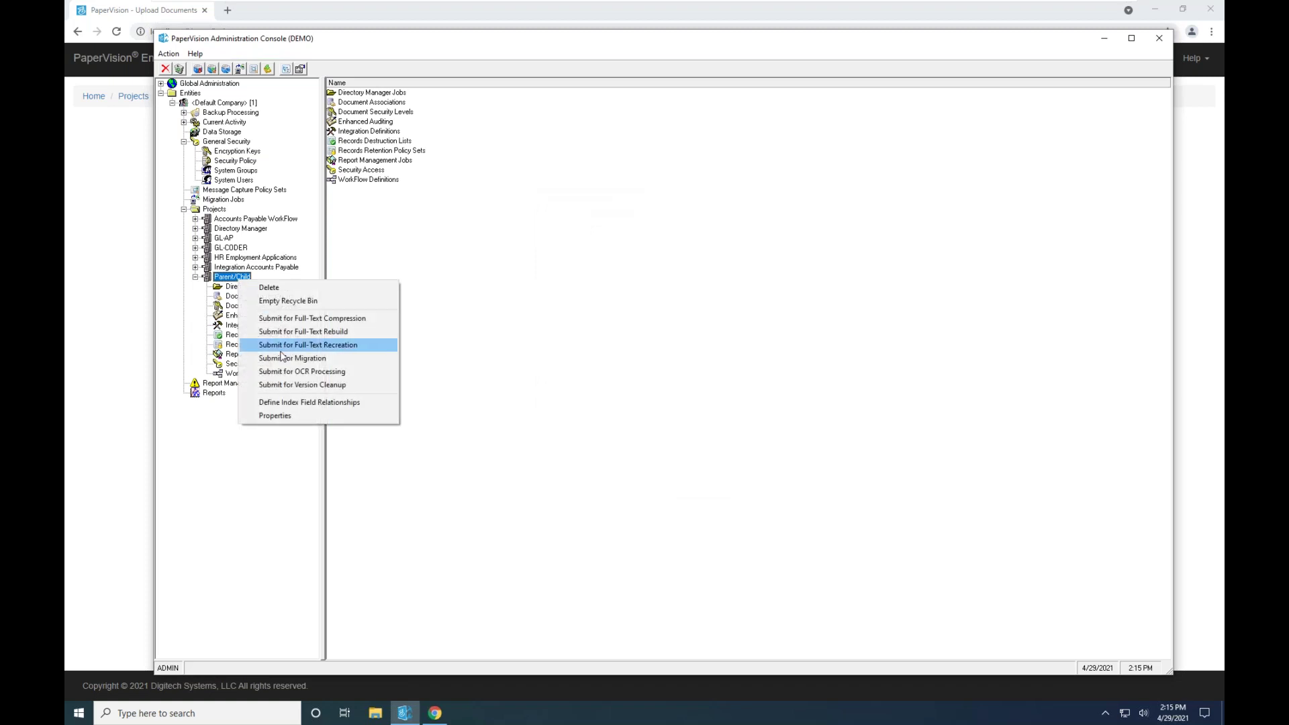
pyautogui.click(309, 402)
pyautogui.click(537, 219)
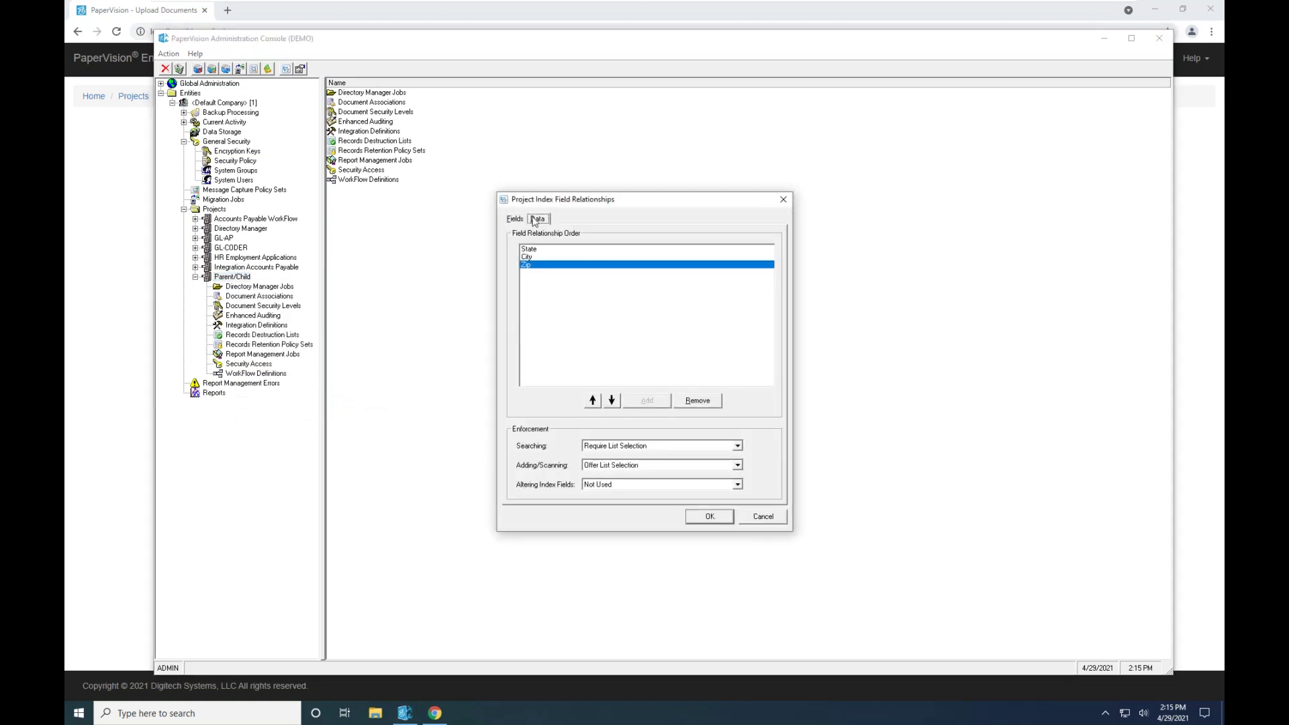
pyautogui.click(515, 219)
pyautogui.click(739, 465)
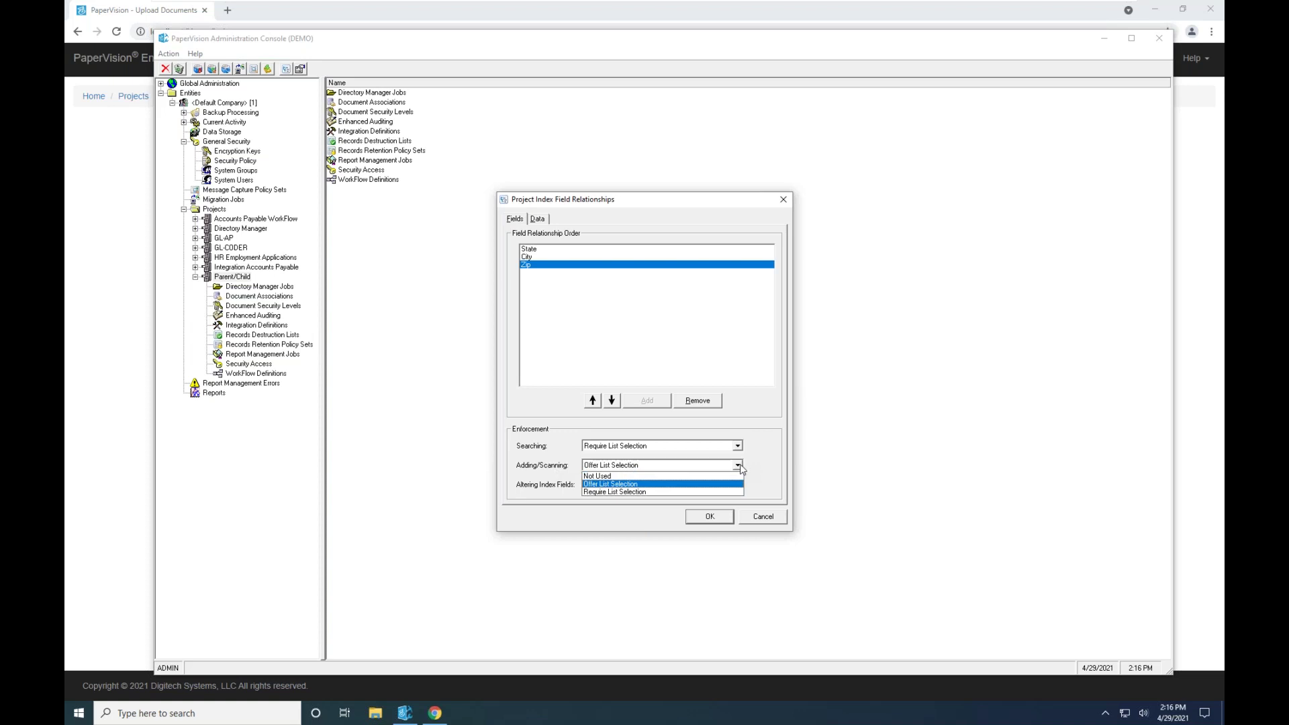
pyautogui.click(742, 465)
pyautogui.click(98, 349)
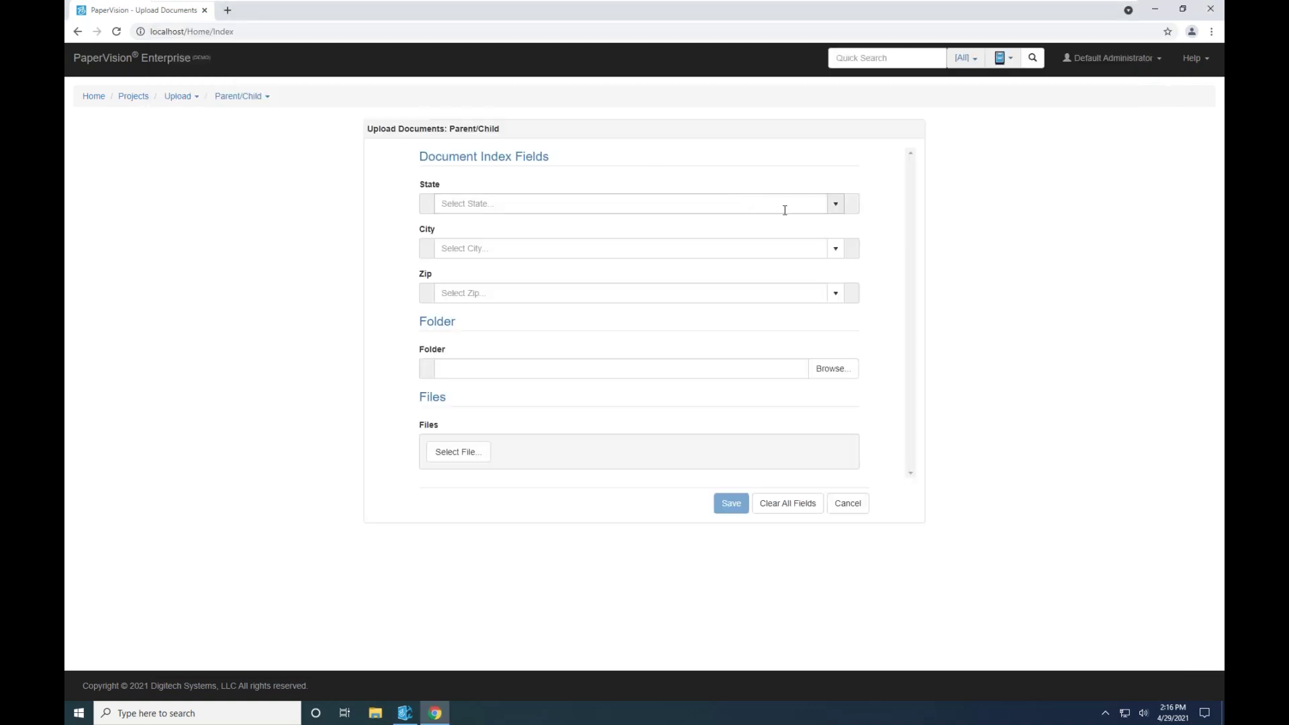
# Choose State Colorado and City Denver, and enter the unlisted Zip 80244
pyautogui.click(836, 203)
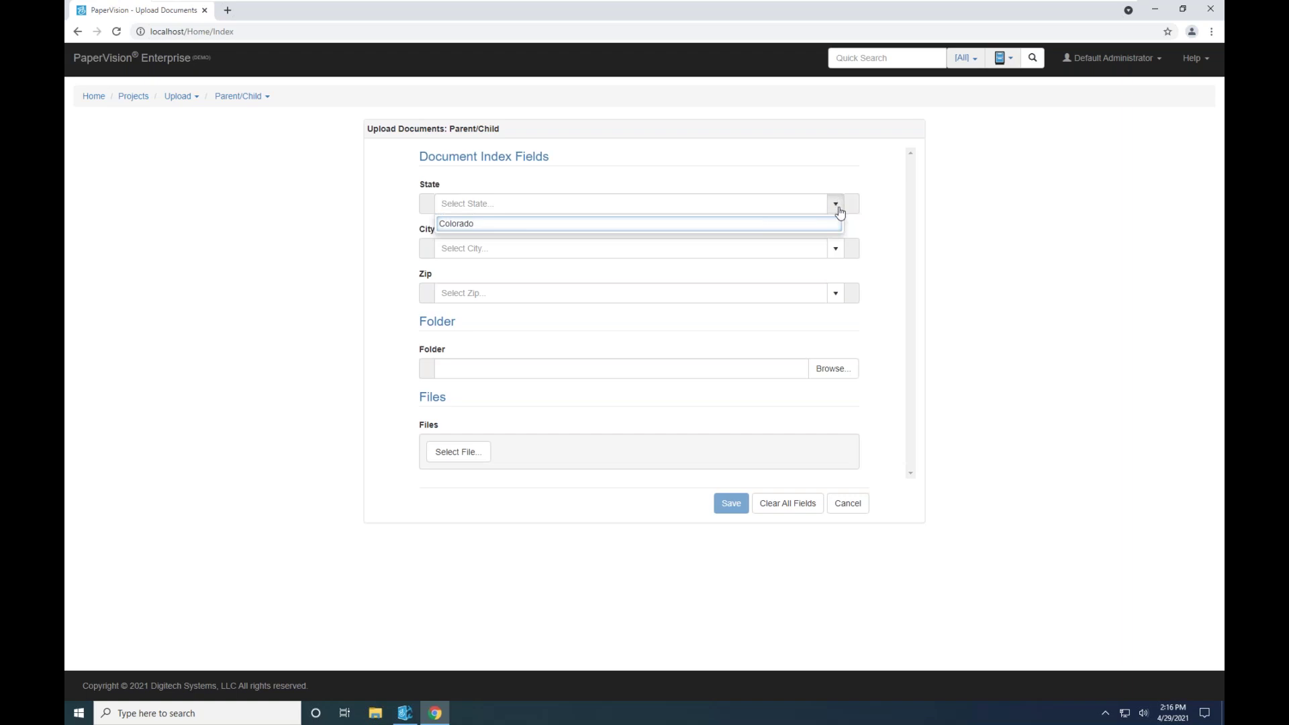
pyautogui.click(485, 226)
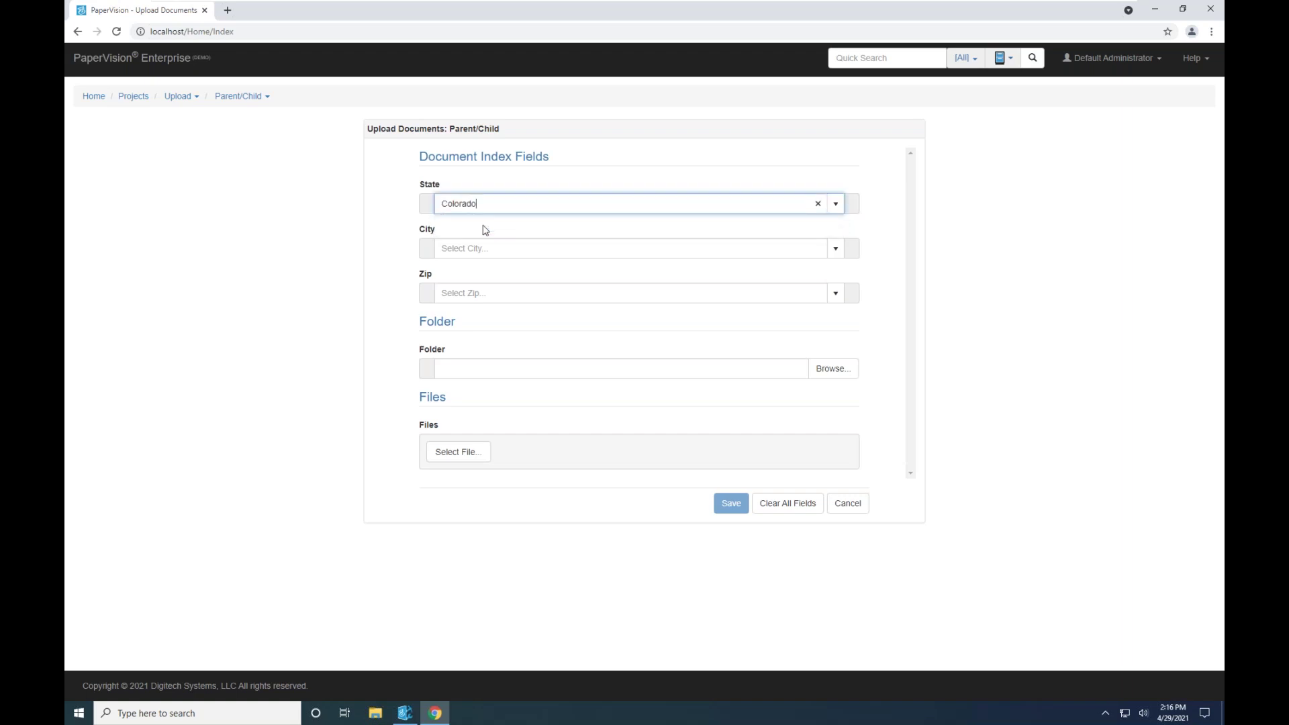
pyautogui.click(836, 250)
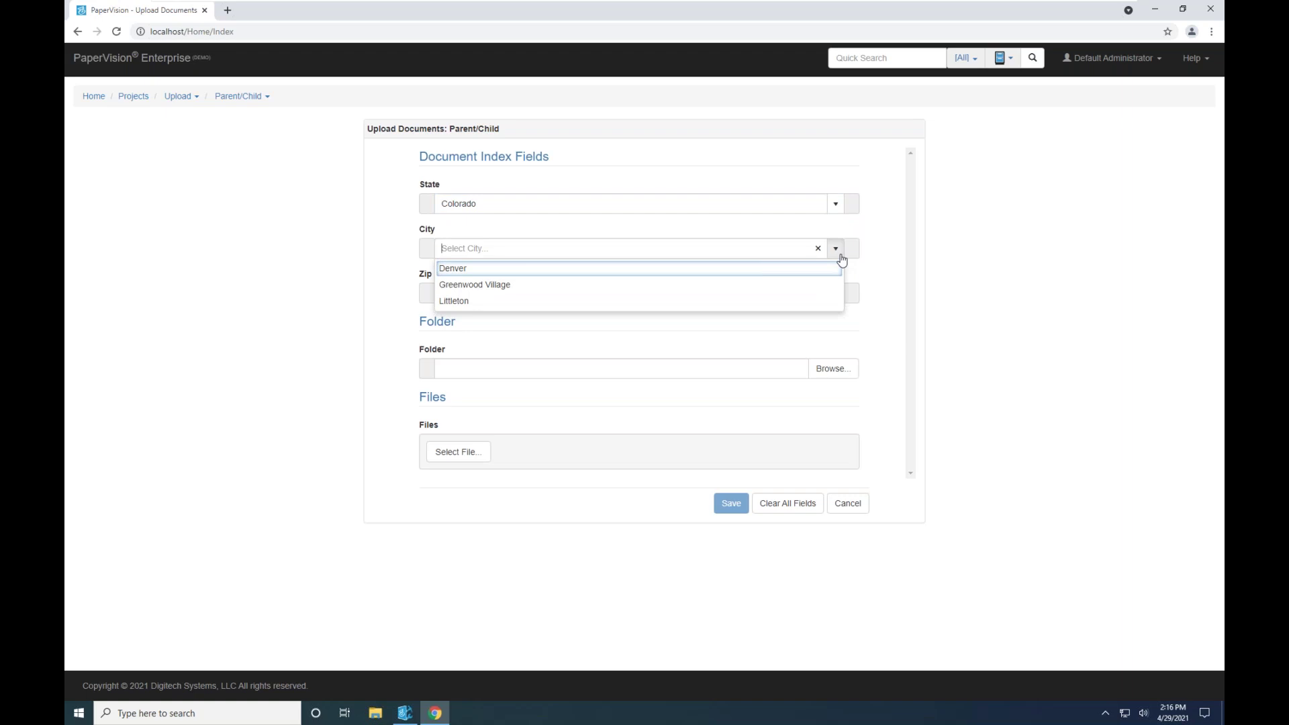
pyautogui.click(510, 272)
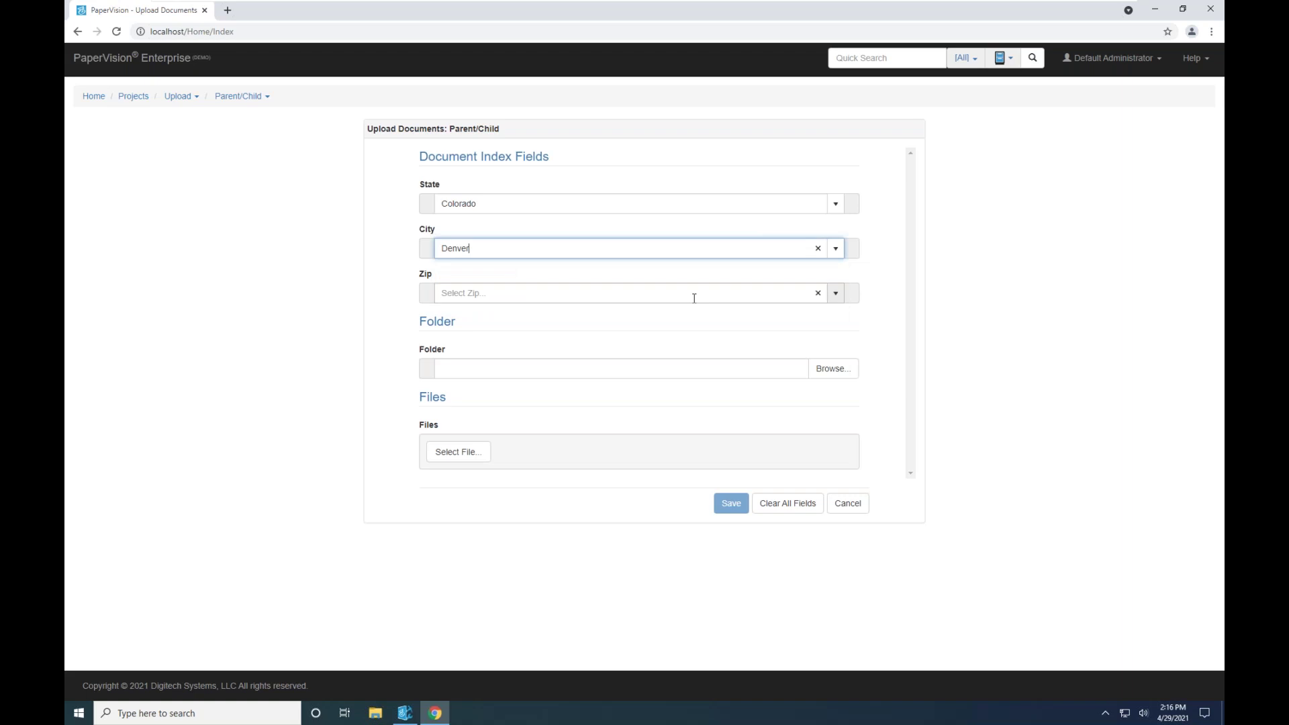
pyautogui.click(837, 294)
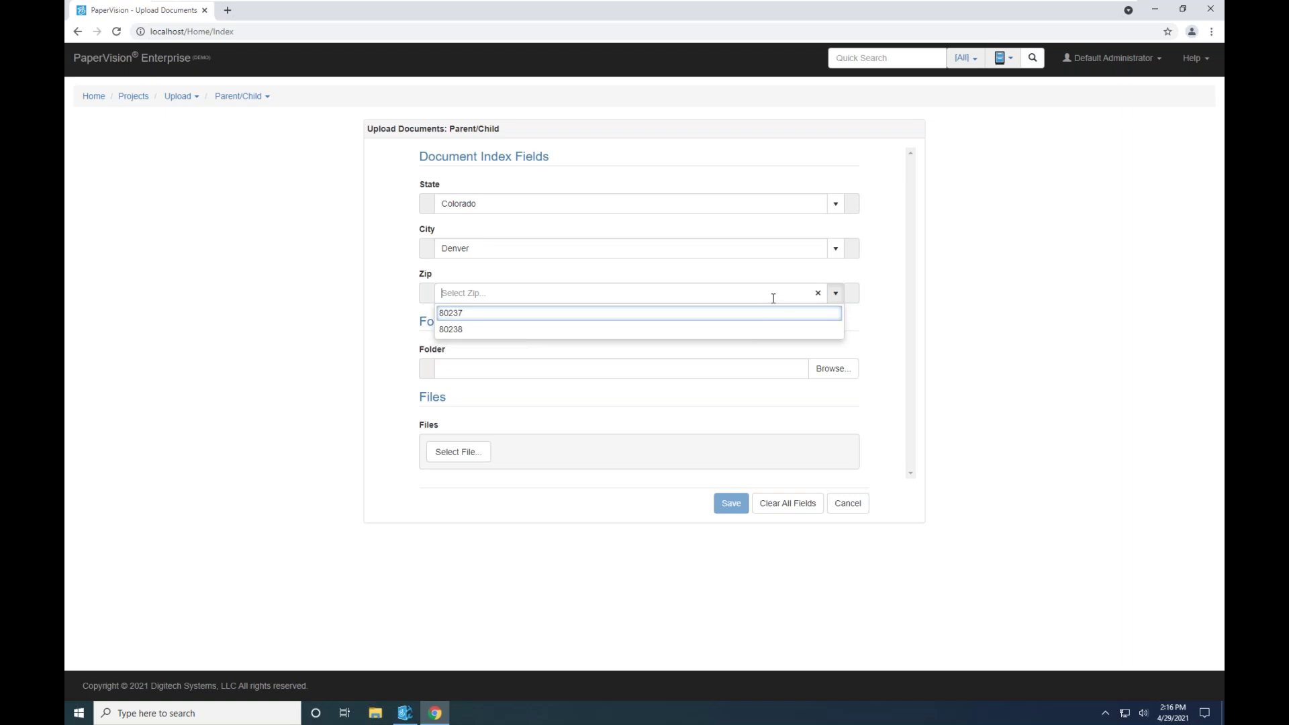
pyautogui.write('80244')
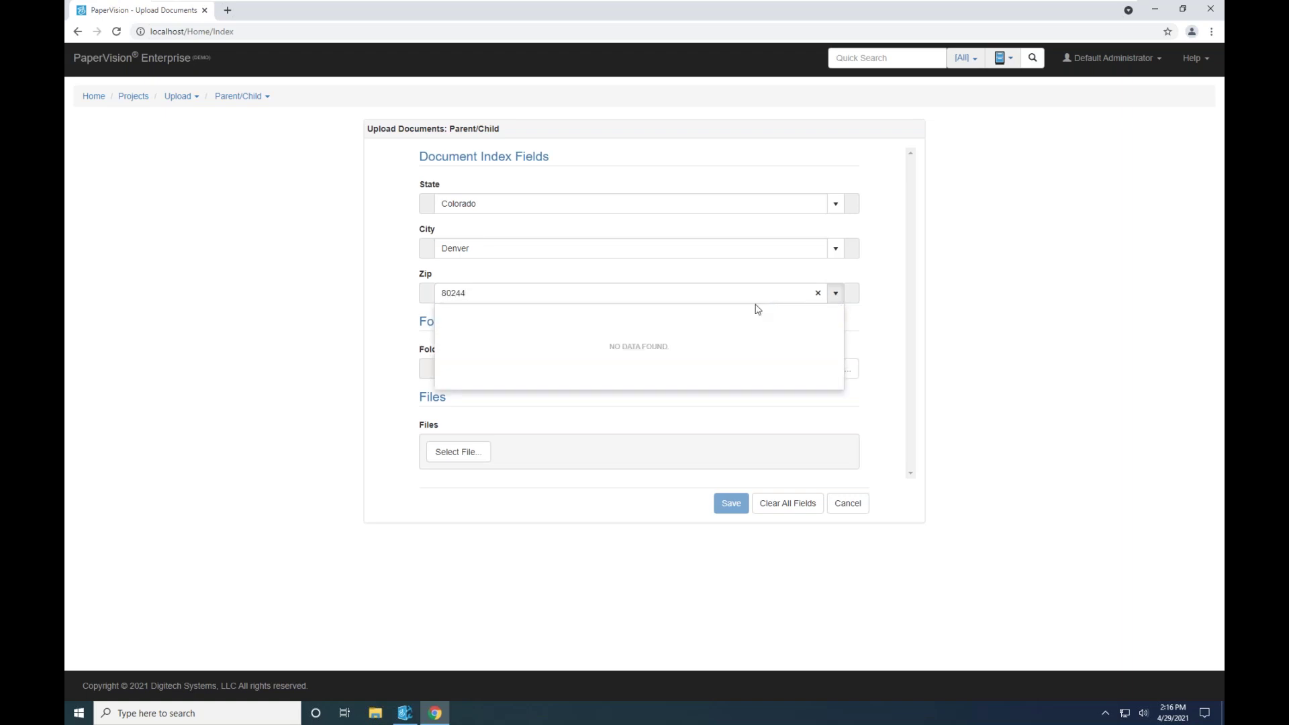
pyautogui.click(979, 292)
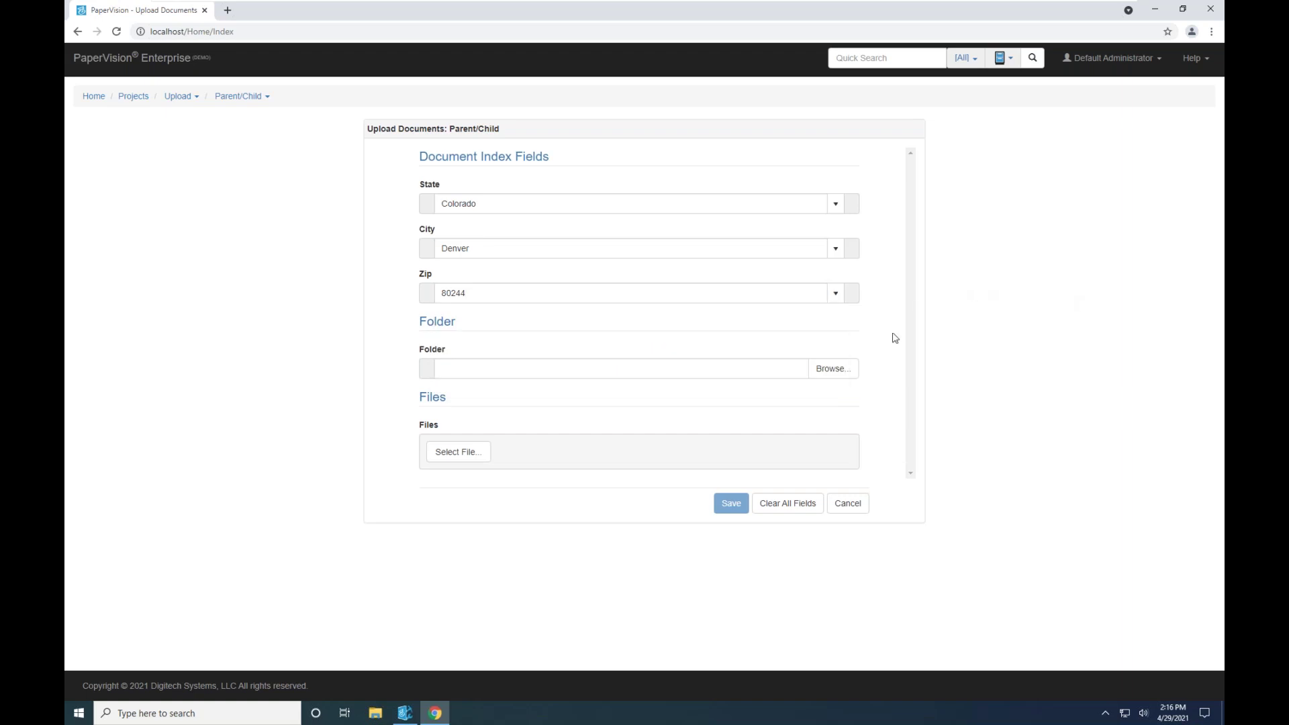
# Attach 00000011.TIF and save it as a new Parent/Child document
pyautogui.click(464, 454)
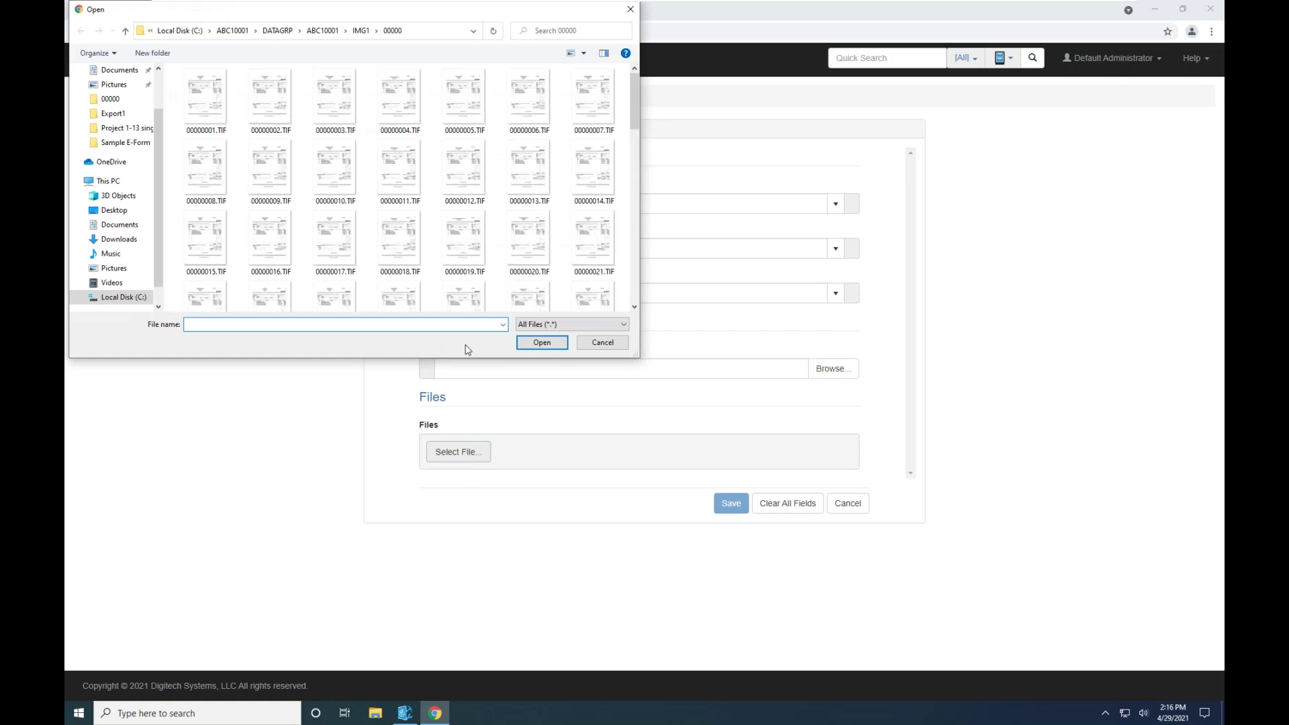
pyautogui.doubleClick(411, 155)
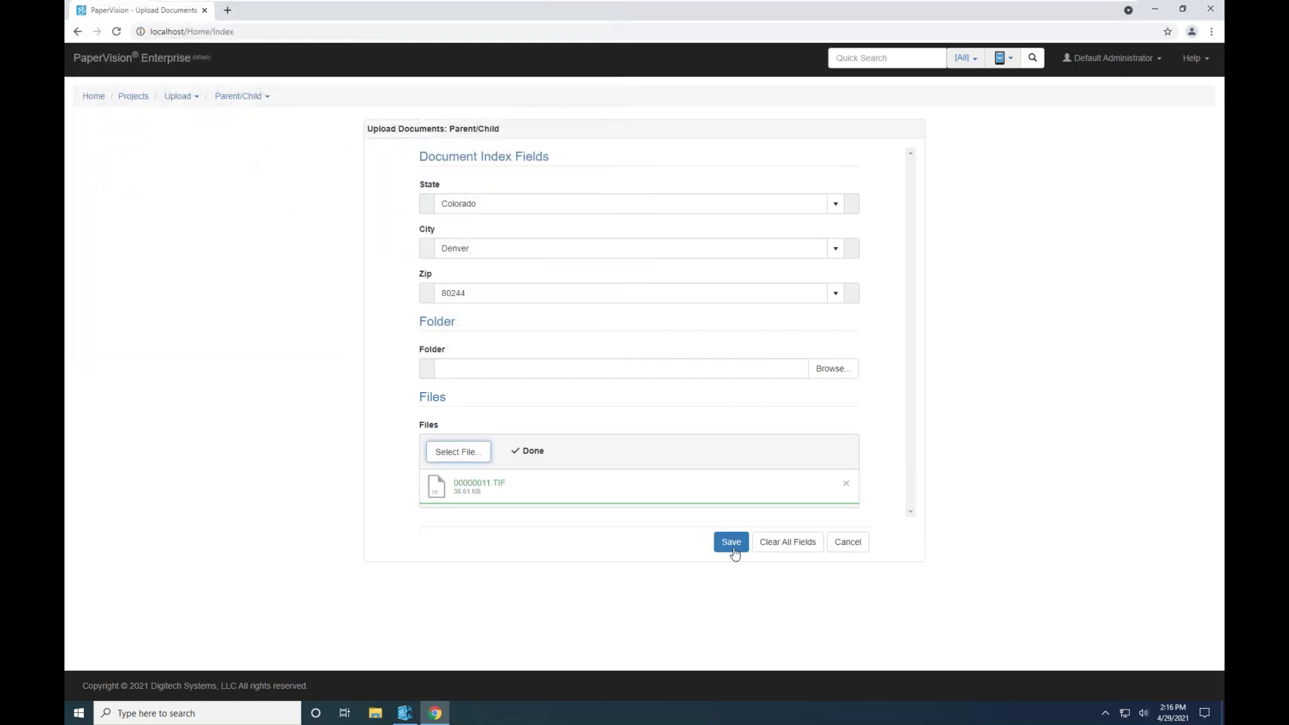
pyautogui.click(731, 544)
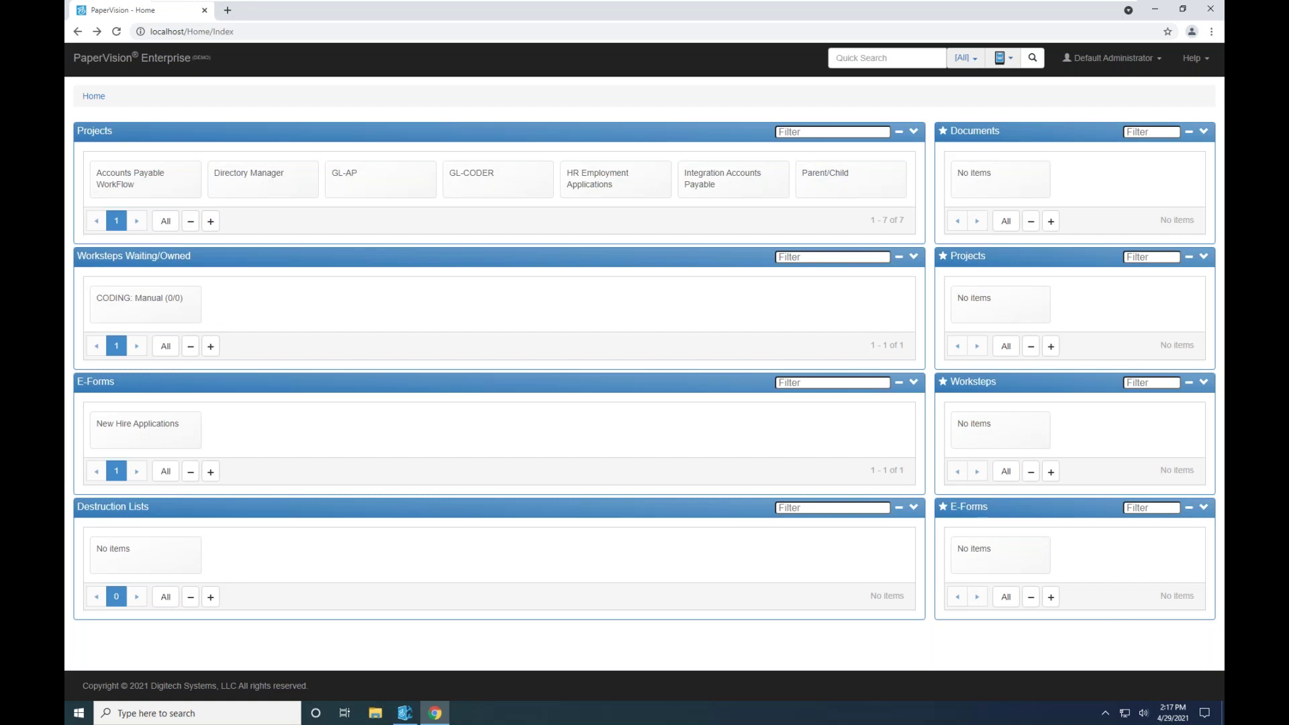
# Go back to the PaperVision home page and open the Parent/Child project's search page
pyautogui.click(407, 713)
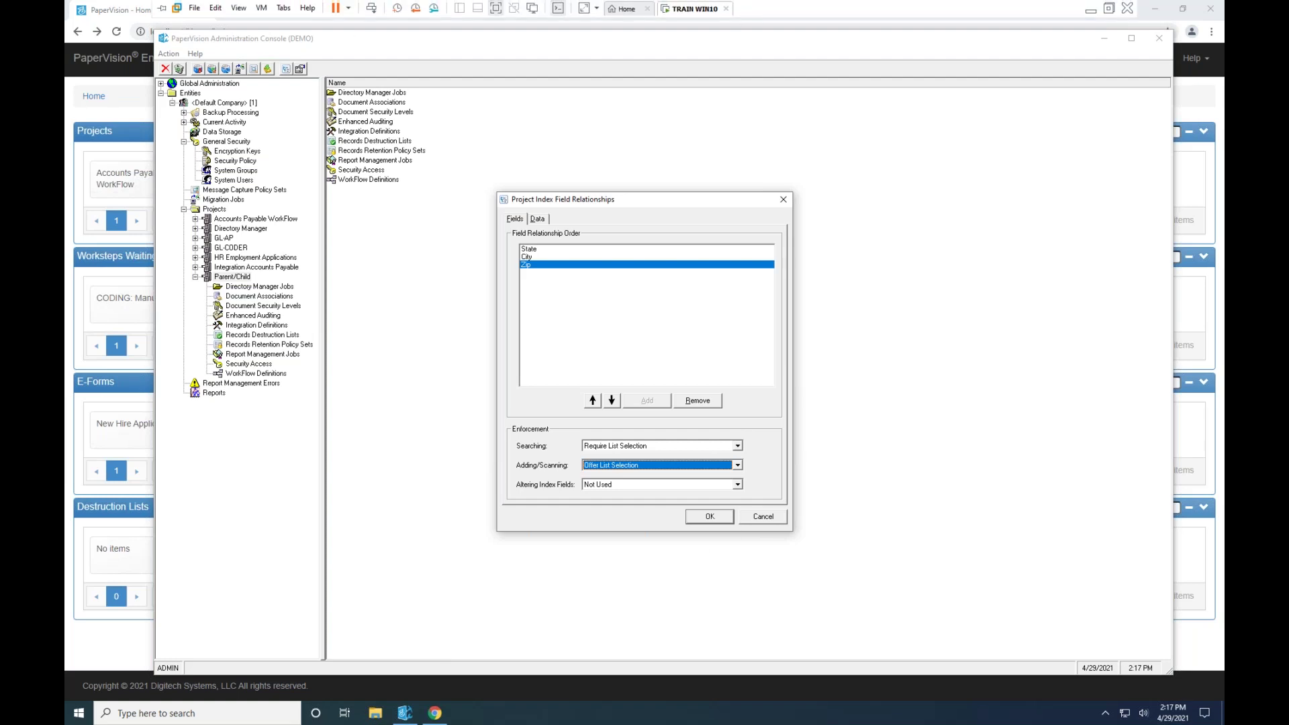
pyautogui.click(94, 97)
pyautogui.moveTo(832, 192)
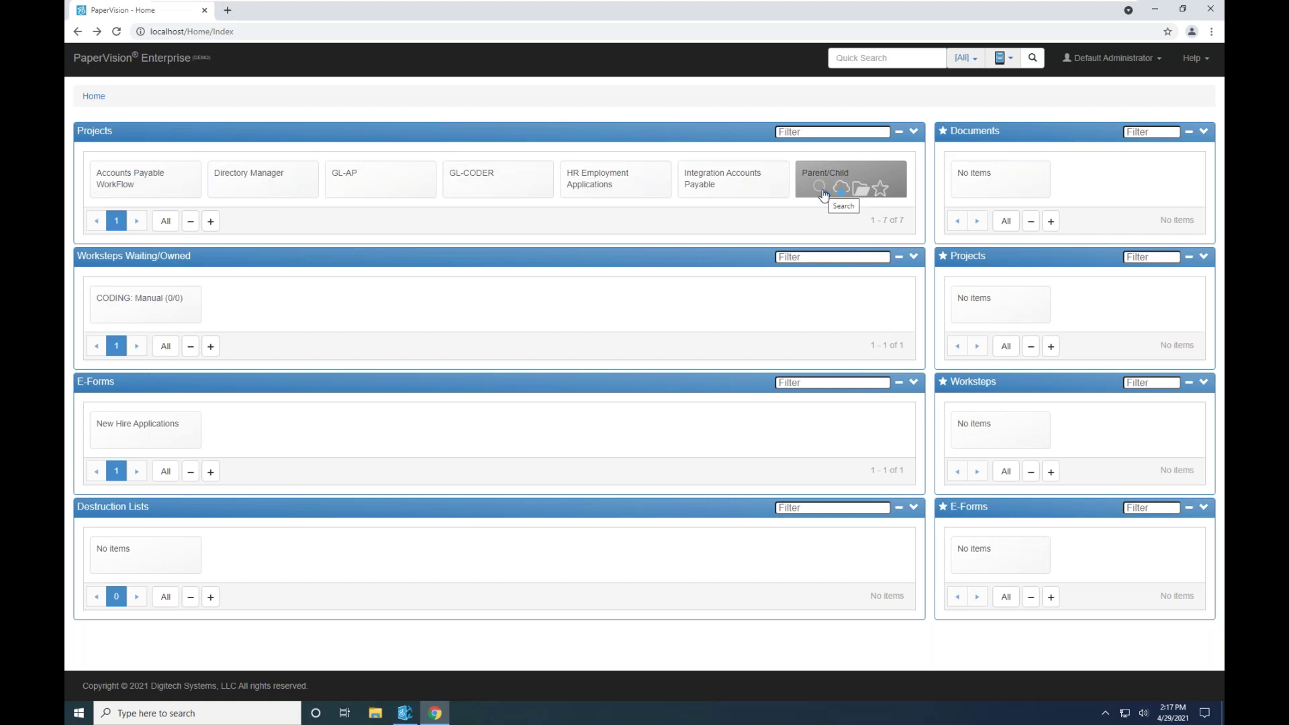
pyautogui.click(822, 190)
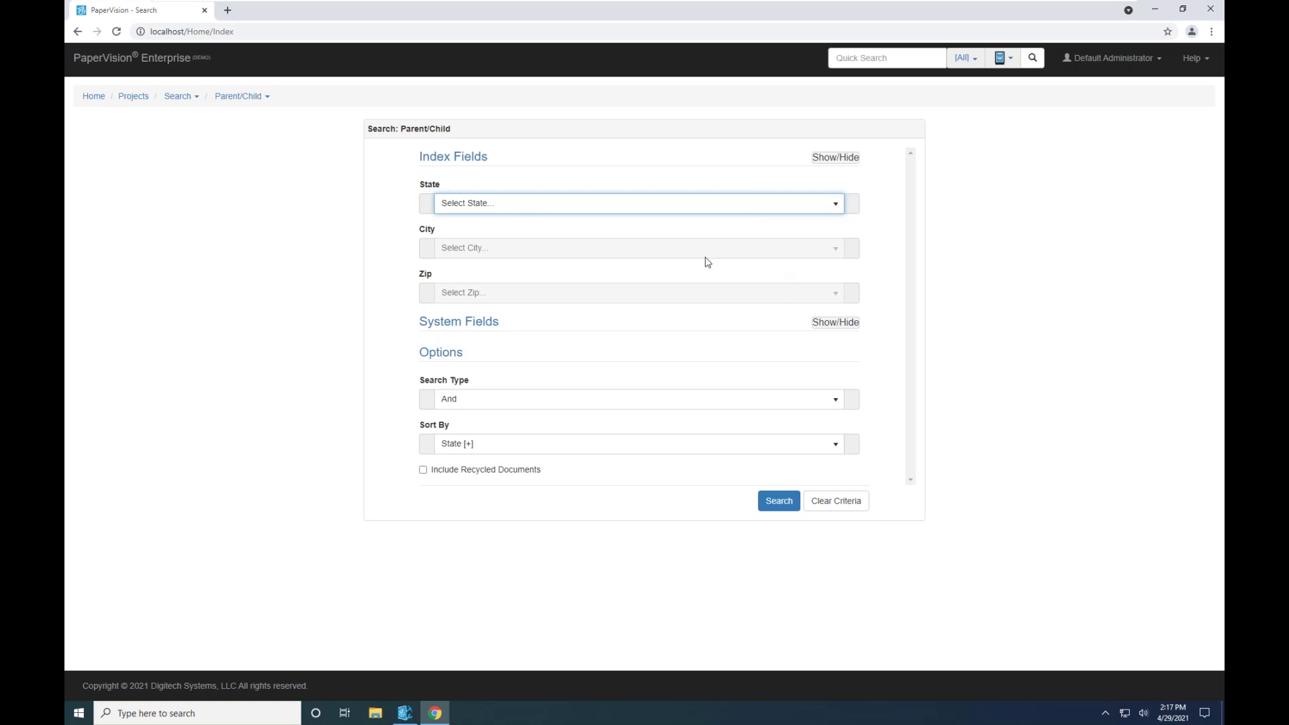
# Pick State Colorado, City Denver and Zip 80238 from the cascading lists and run the search
pyautogui.click(508, 207)
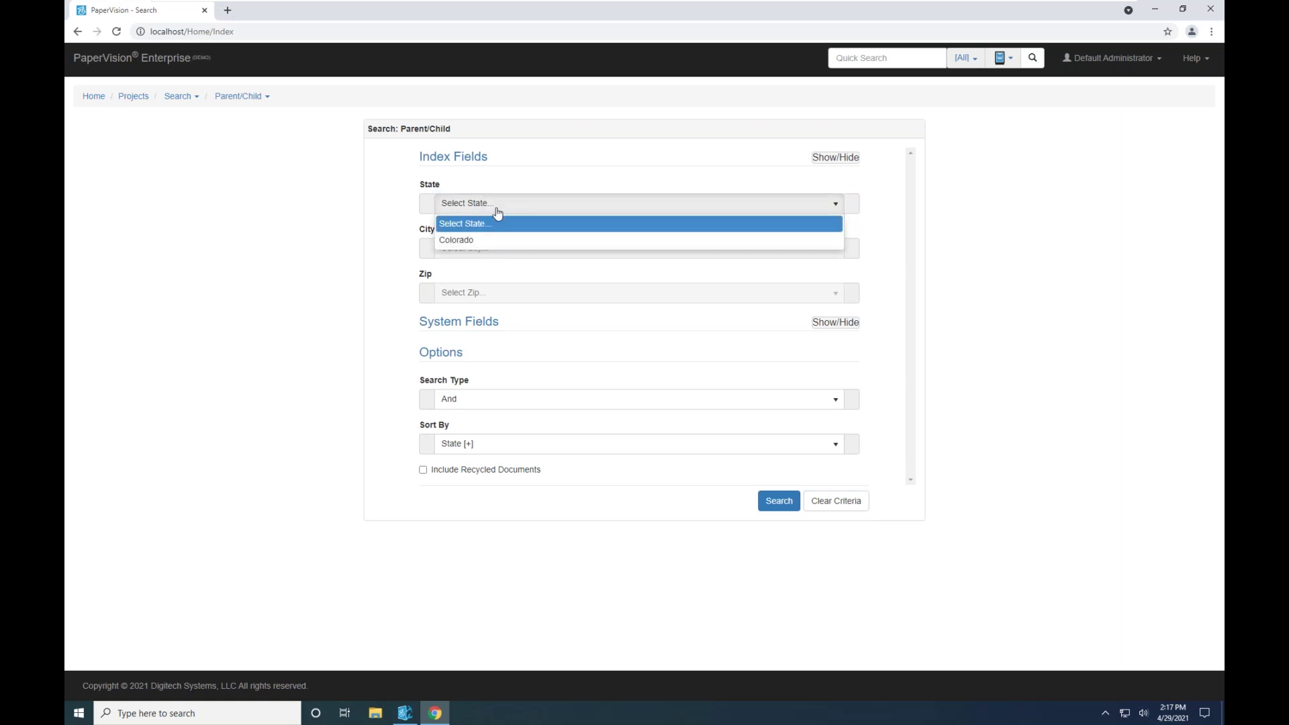
pyautogui.click(481, 240)
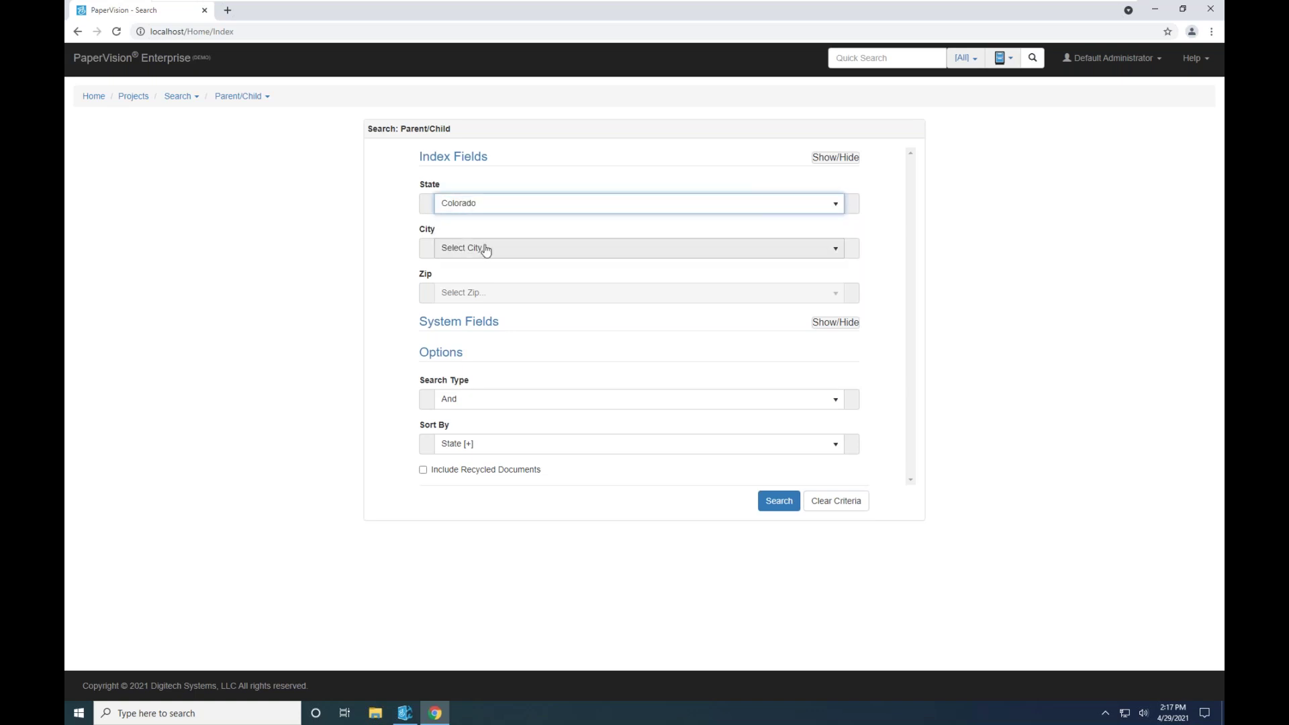
pyautogui.click(674, 252)
pyautogui.click(611, 253)
pyautogui.click(571, 258)
pyautogui.click(571, 259)
pyautogui.click(570, 258)
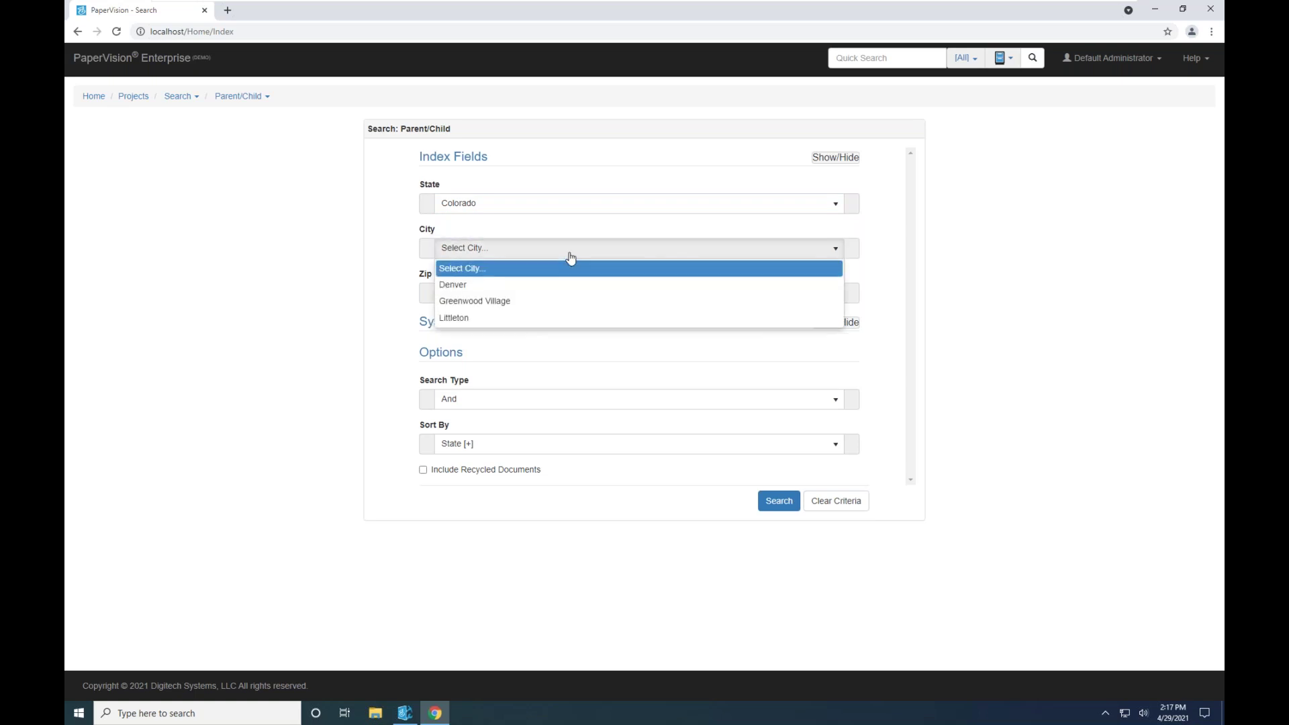
pyautogui.click(566, 286)
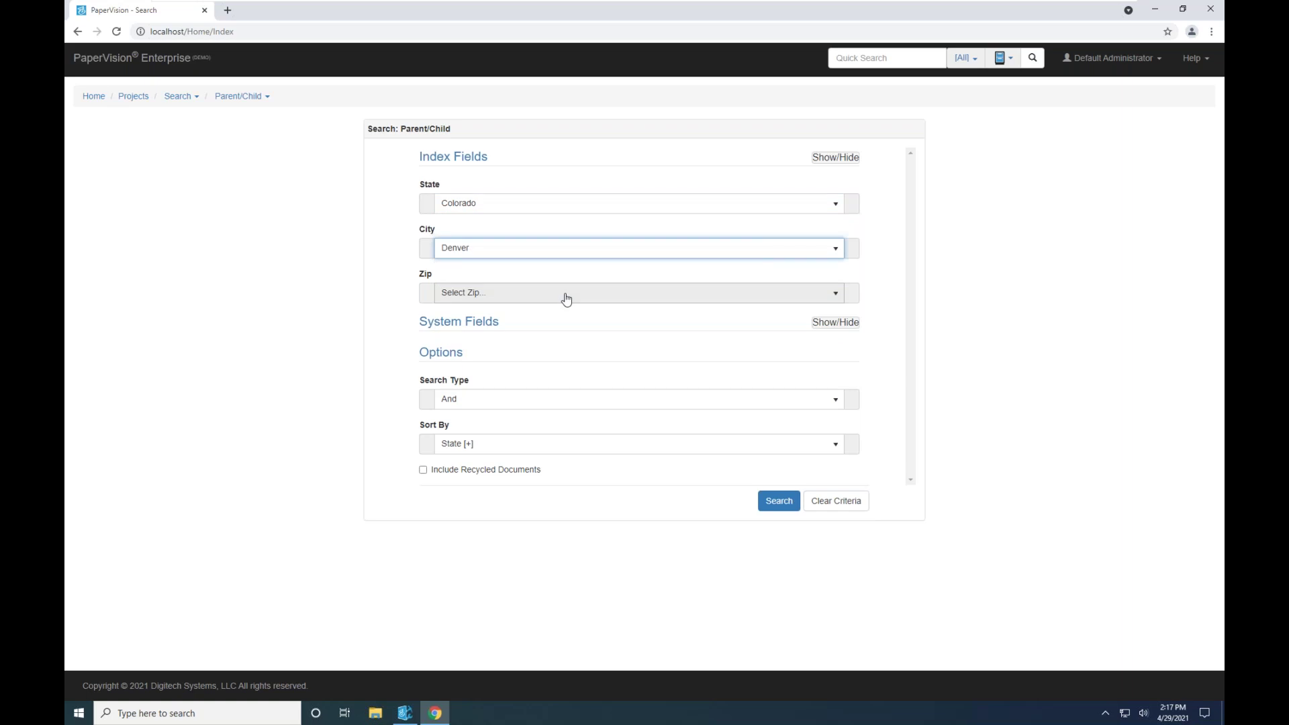
pyautogui.click(566, 300)
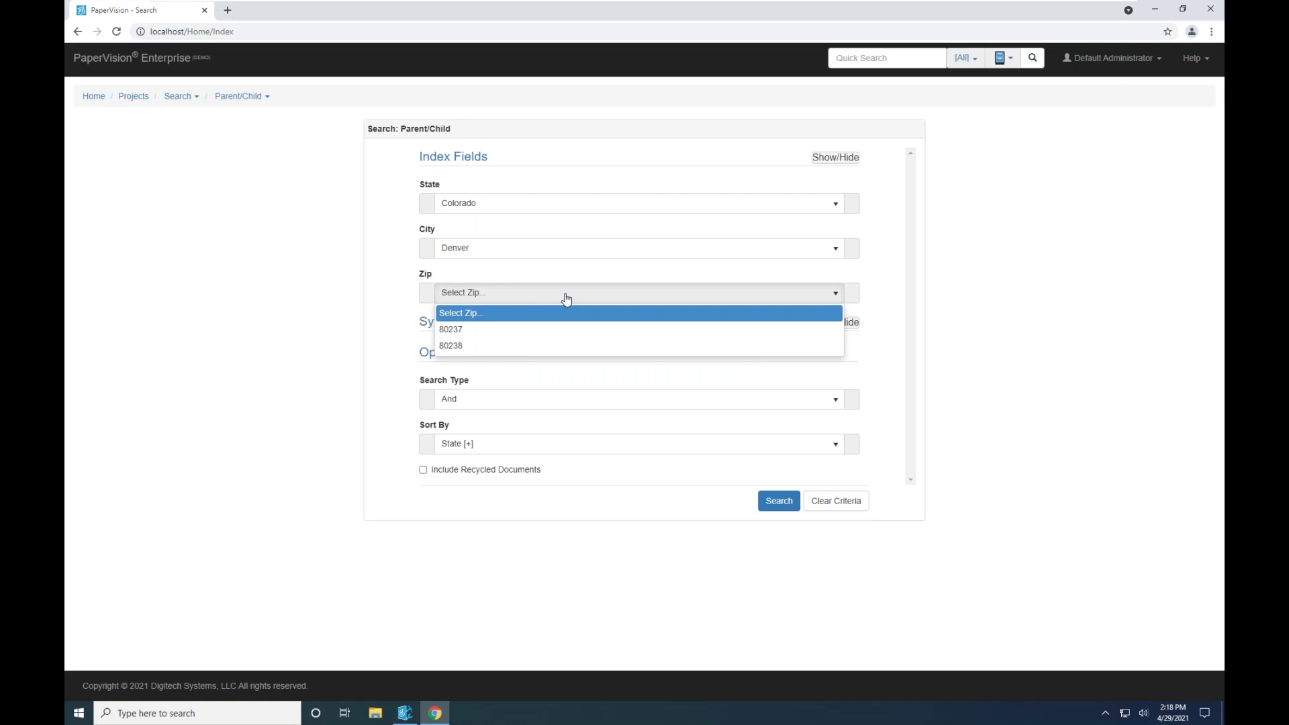
pyautogui.click(546, 345)
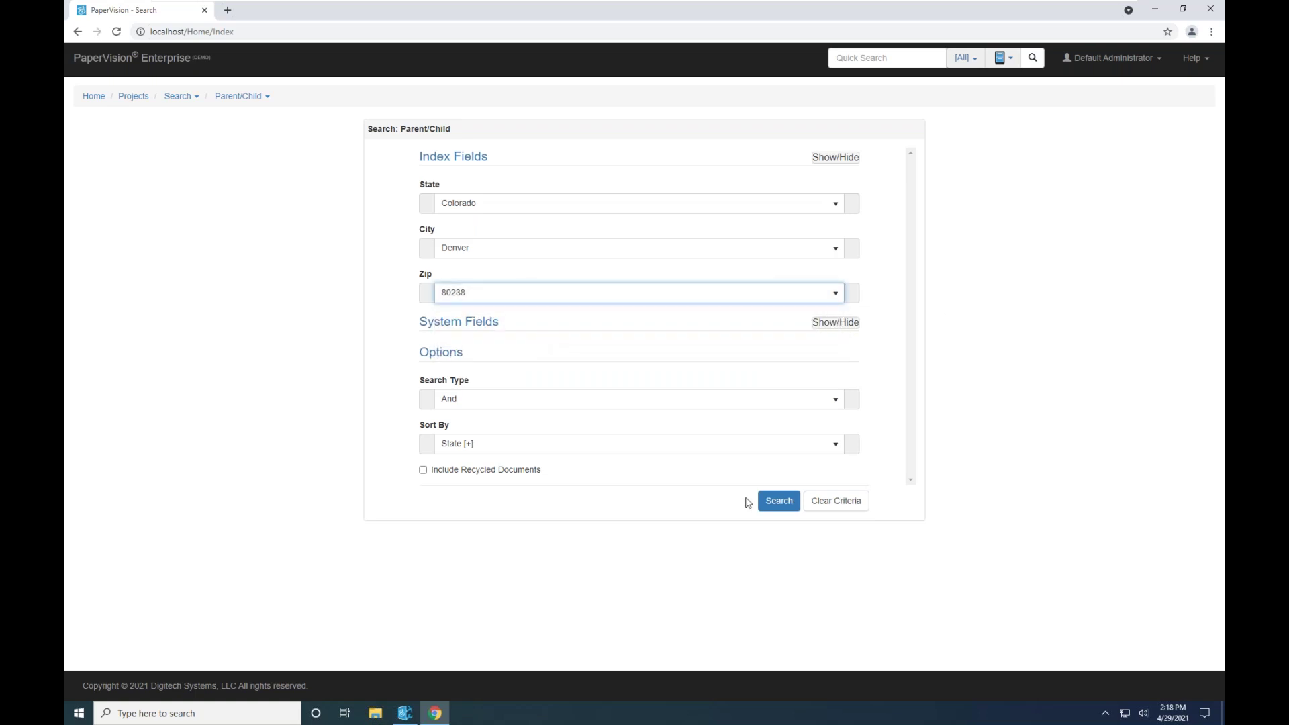
pyautogui.click(776, 505)
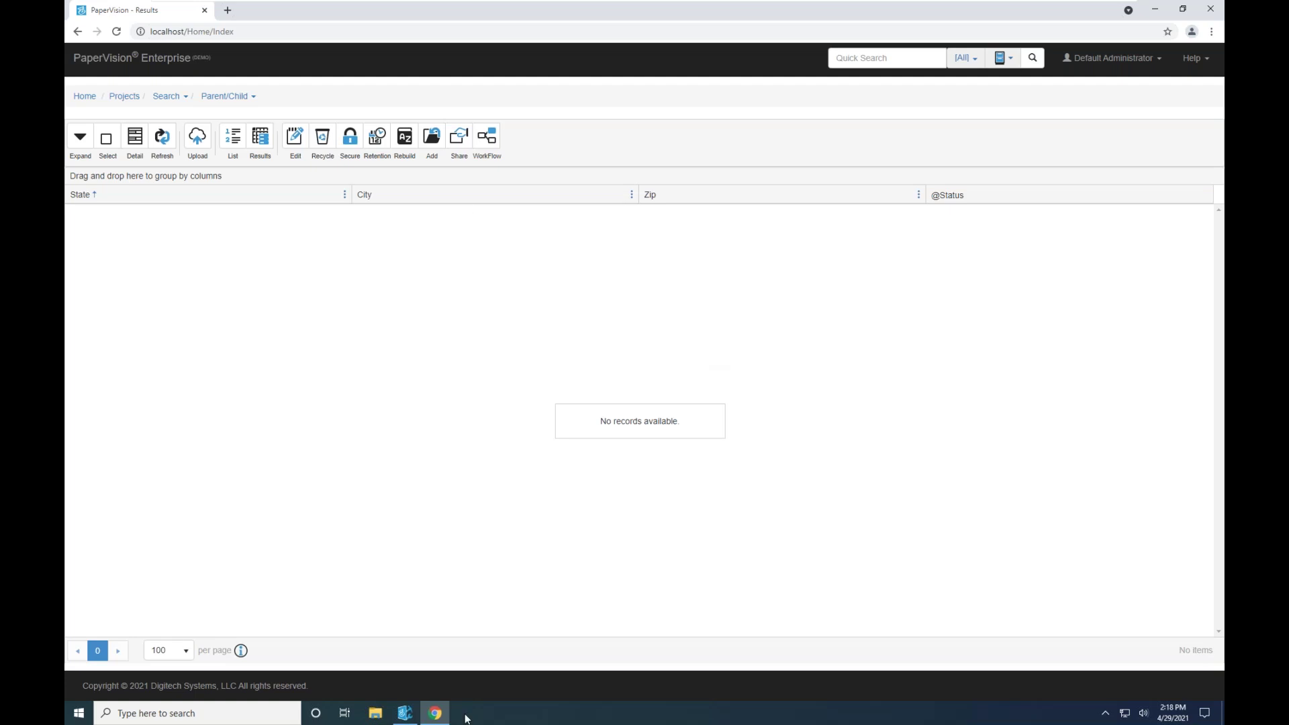
# Log out of PaperVision Enterprise from the Default Administrator menu
pyautogui.moveTo(407, 712)
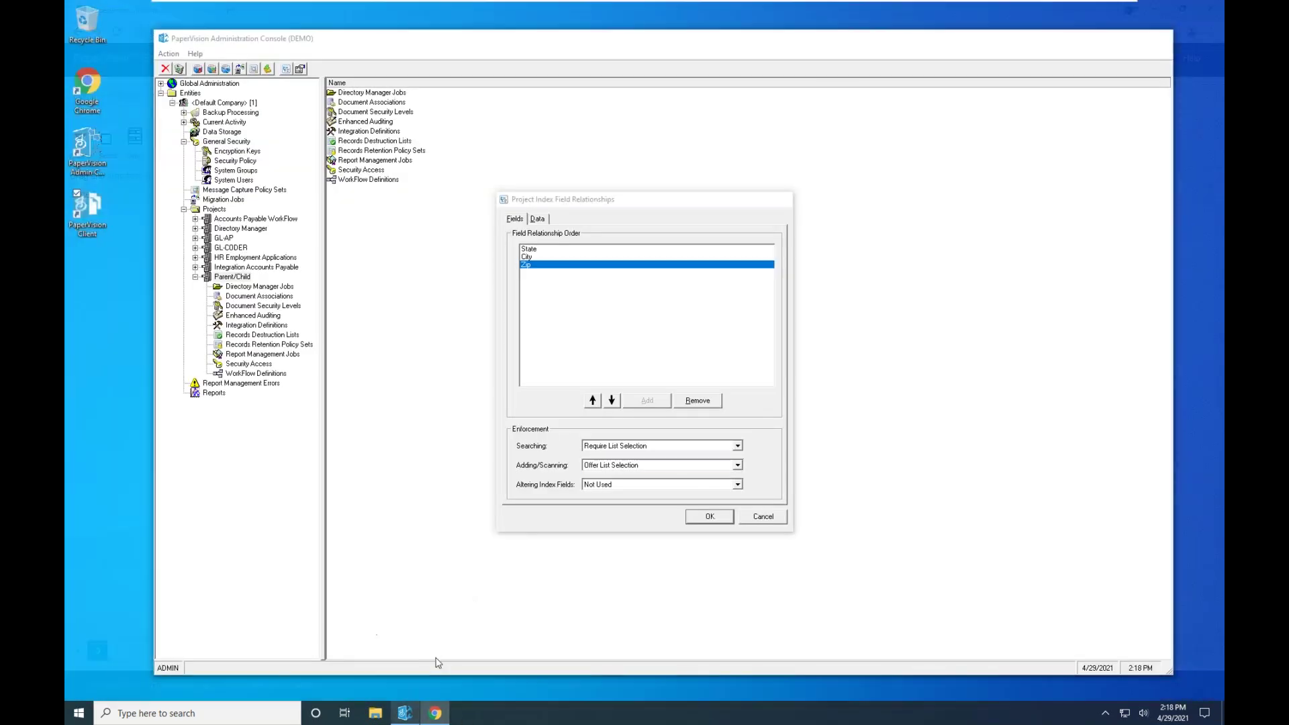
pyautogui.click(463, 645)
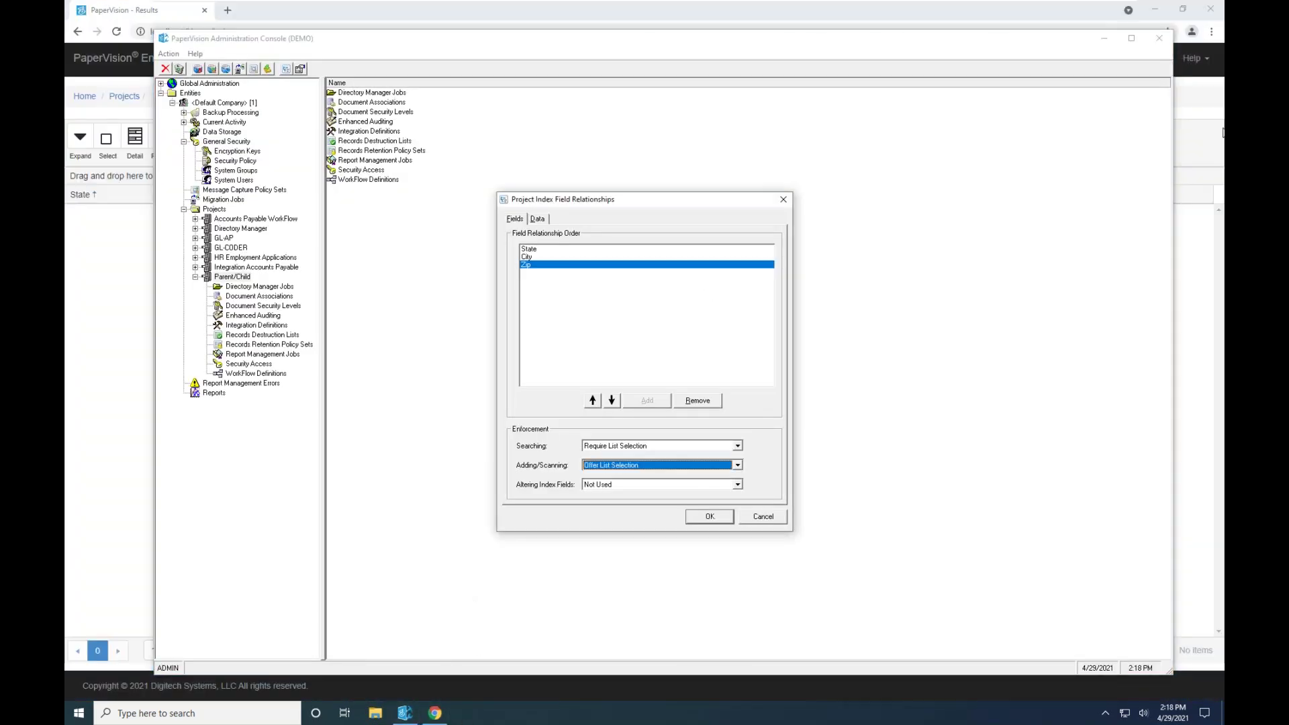
pyautogui.click(1221, 131)
pyautogui.click(1108, 58)
pyautogui.click(1100, 87)
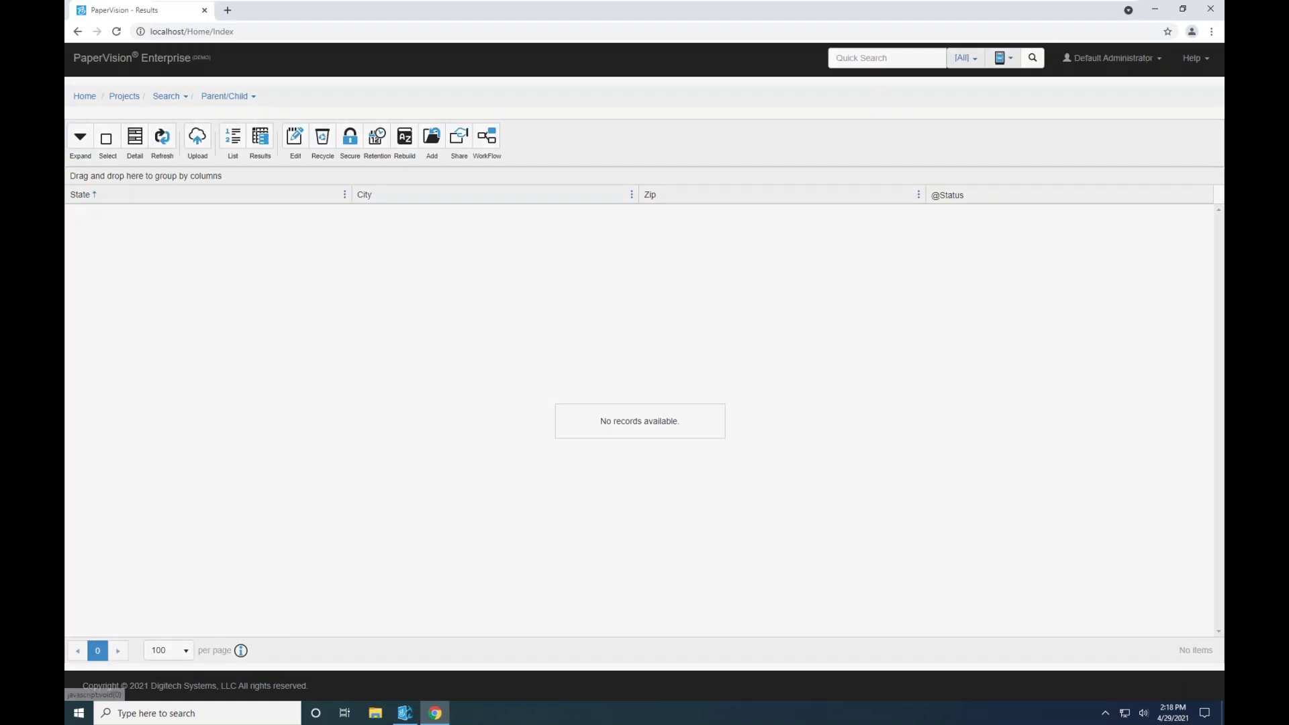
pyautogui.press('Return')
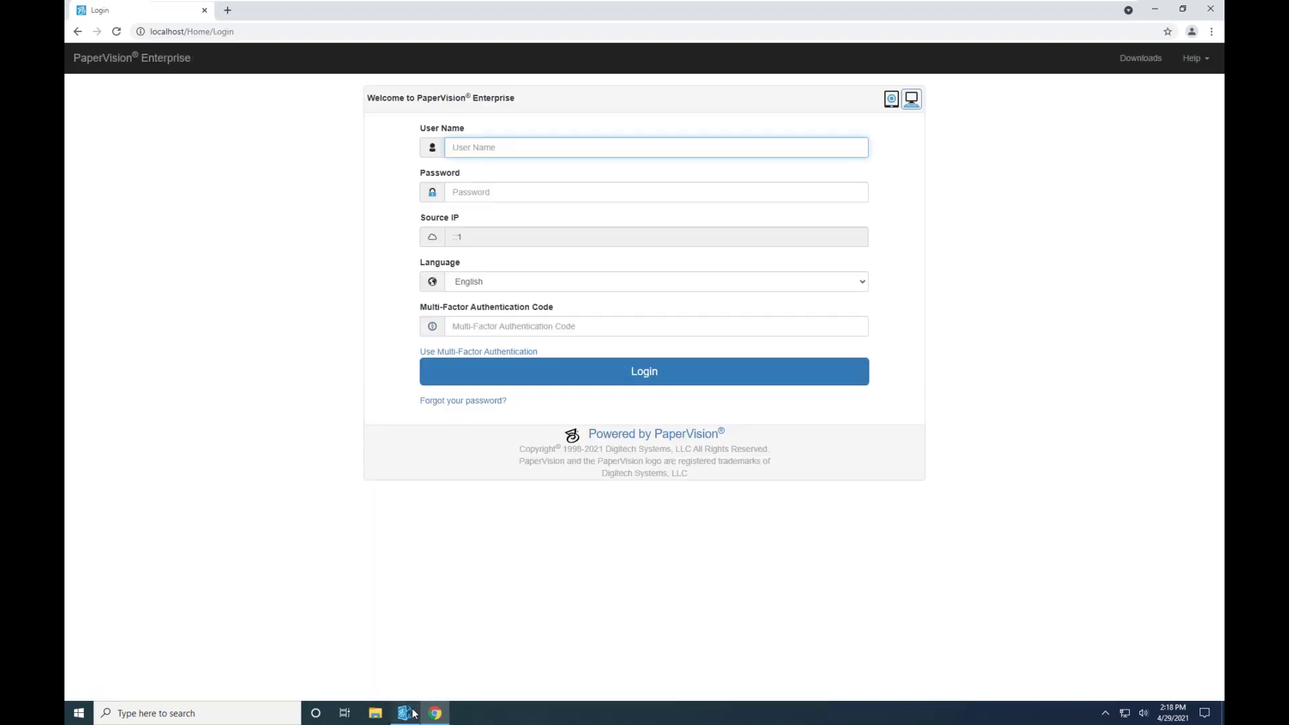
# Set the Parent/Child relationships' Searching enforcement to Not Used and save with OK
pyautogui.click(415, 714)
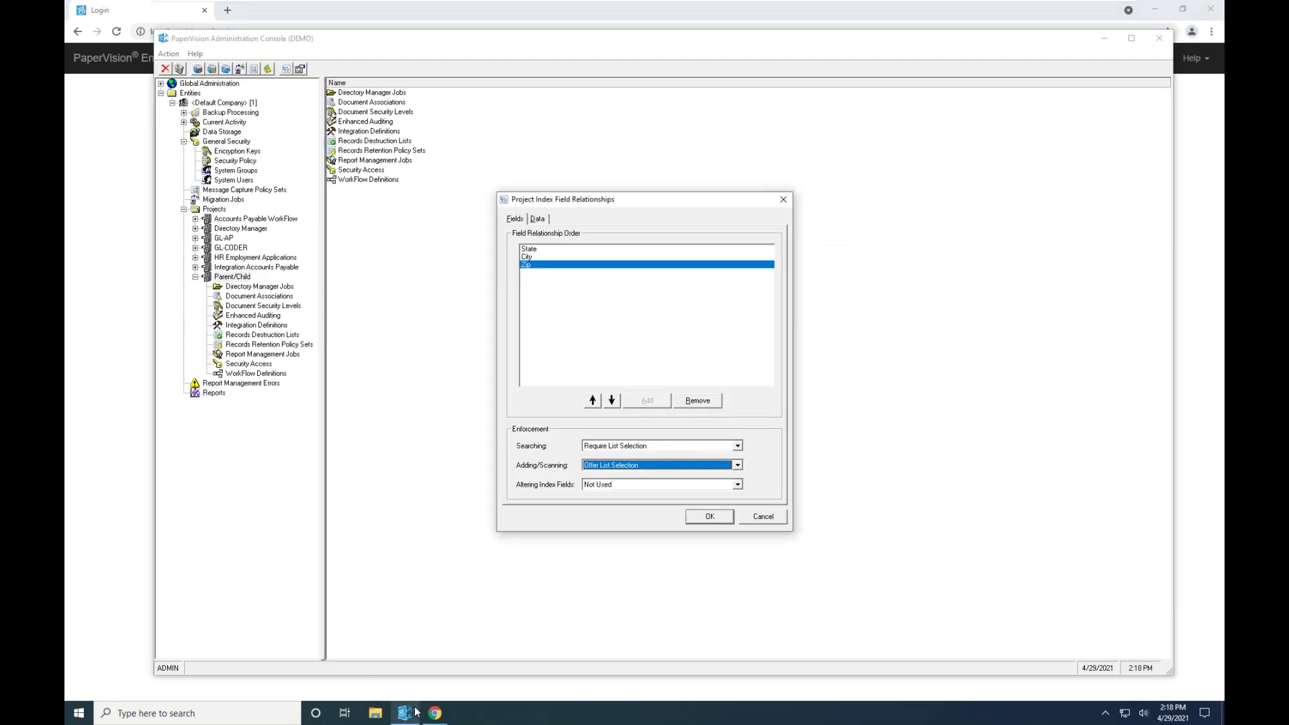
pyautogui.click(623, 446)
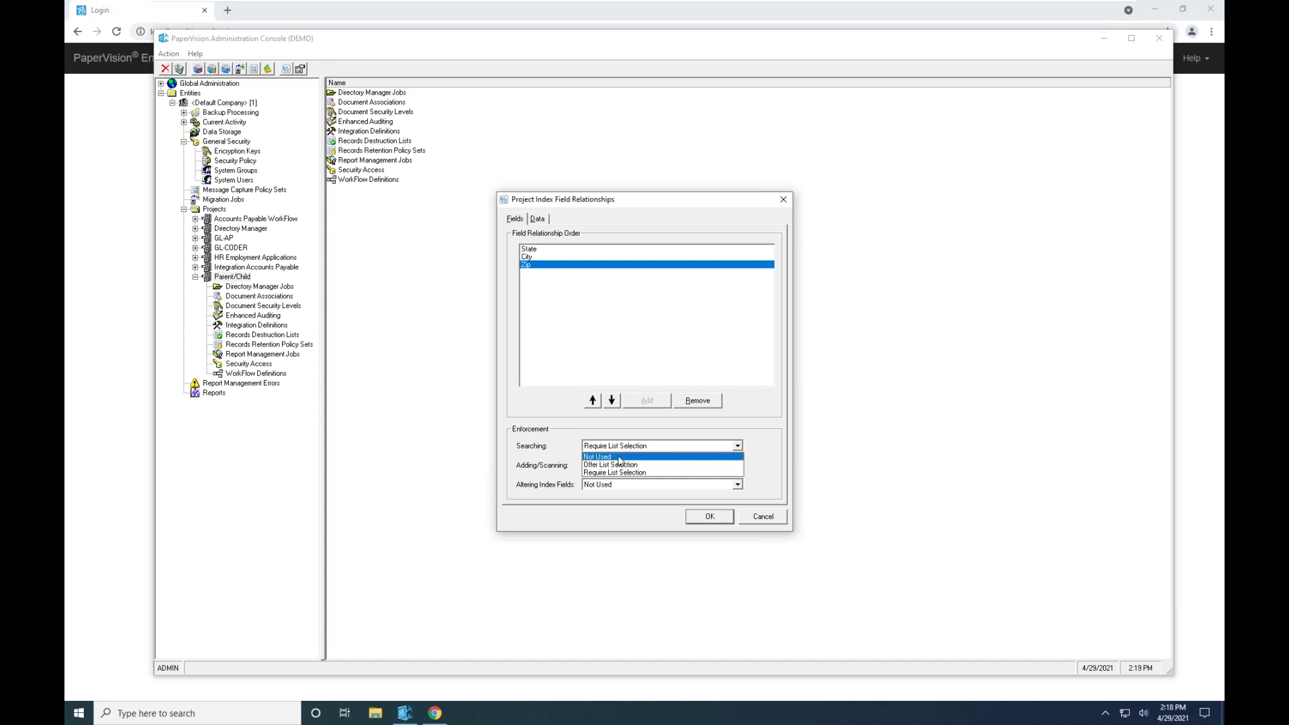
pyautogui.click(619, 457)
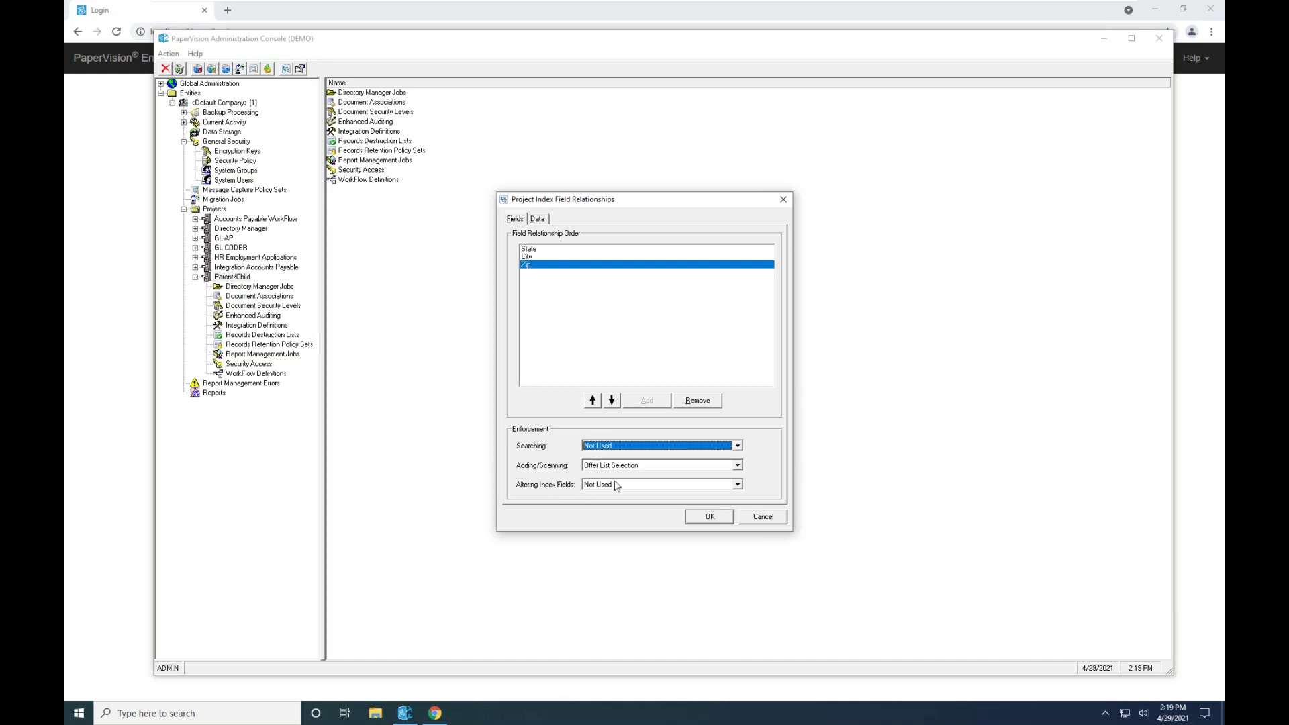
pyautogui.click(708, 517)
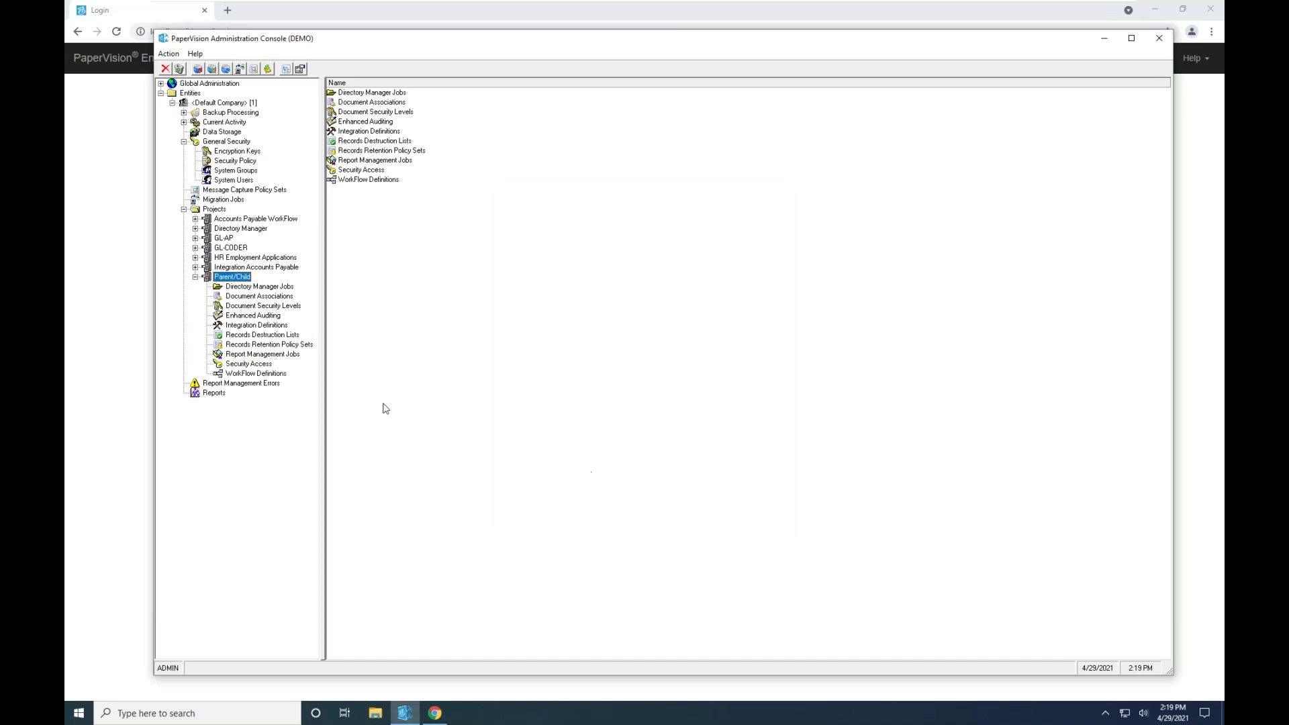
pyautogui.click(89, 141)
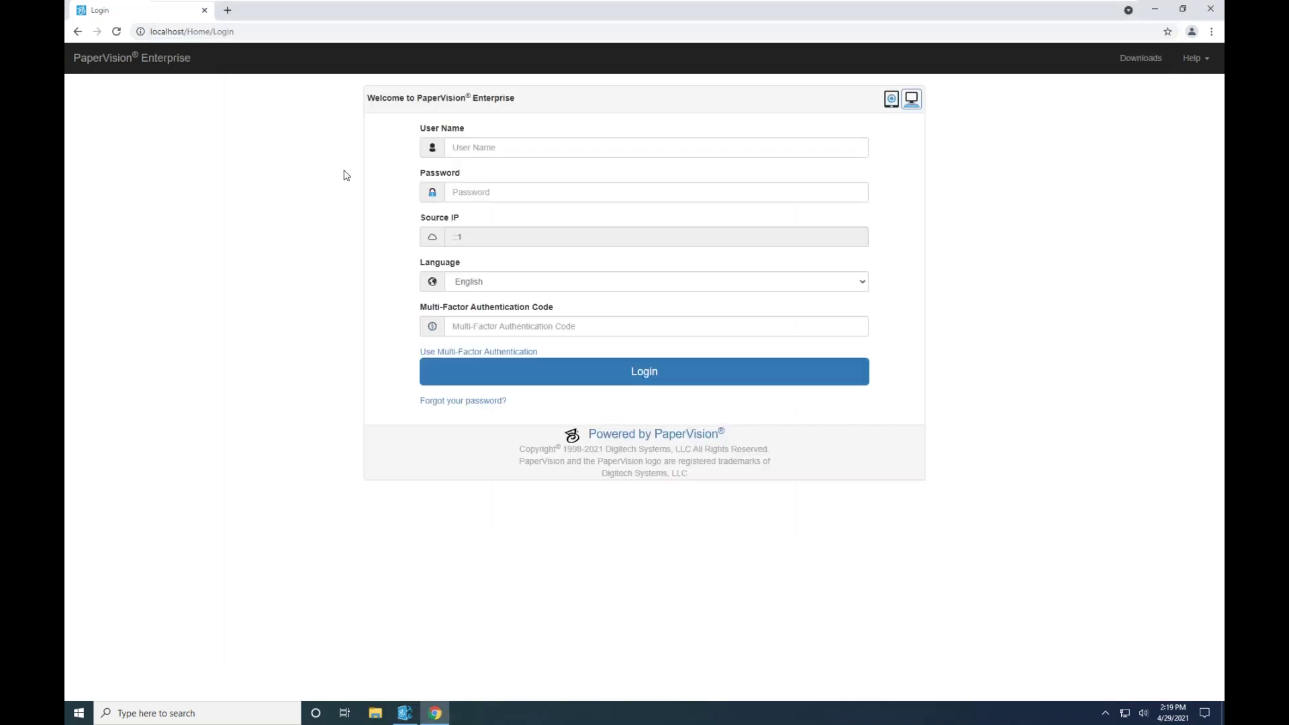
# Sign in to PaperVision Enterprise as the administrator
pyautogui.click(628, 140)
pyautogui.write('admin')
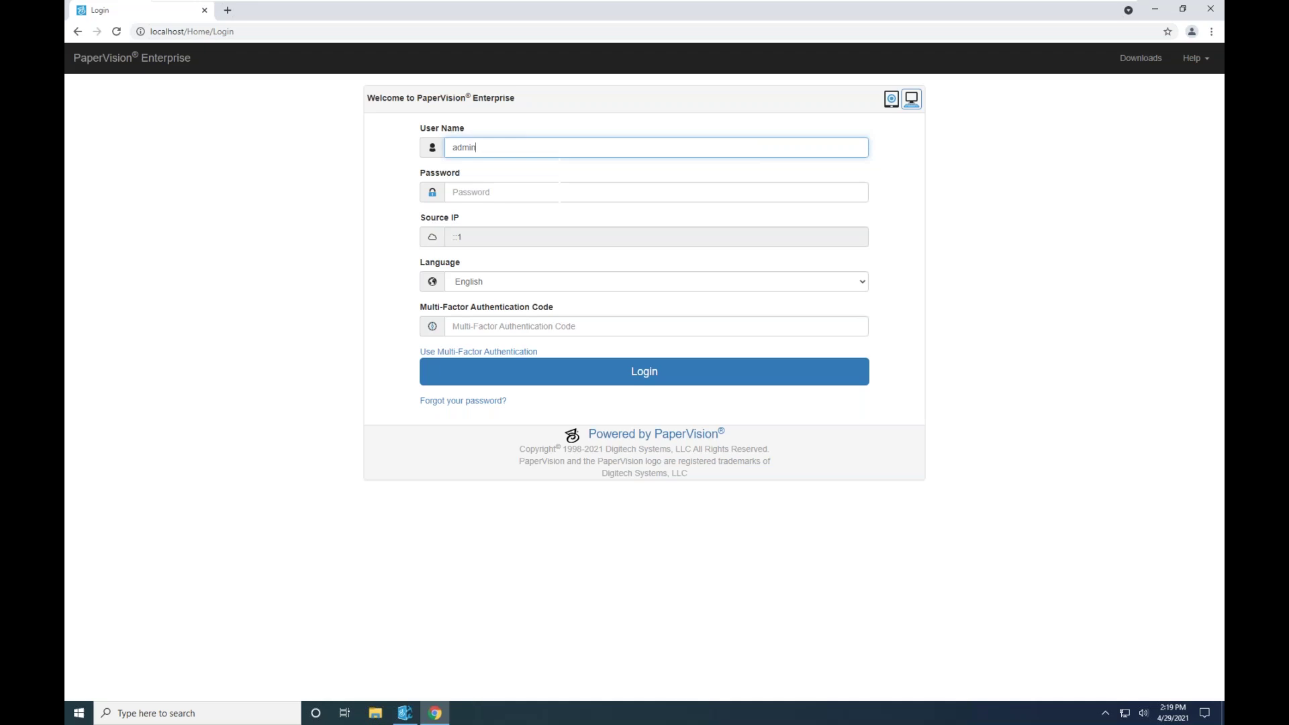
pyautogui.press('Return')
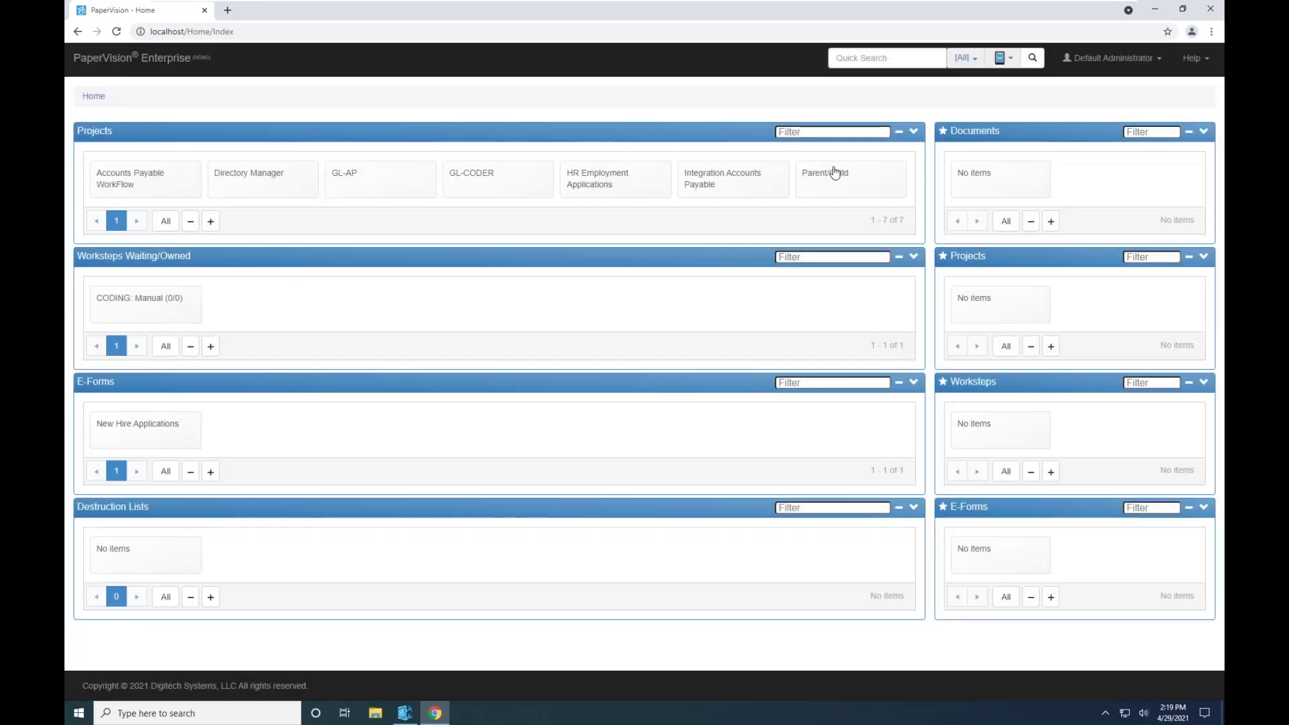
# Open the Parent/Child search, clear all criteria, and search to list every document
pyautogui.moveTo(835, 183)
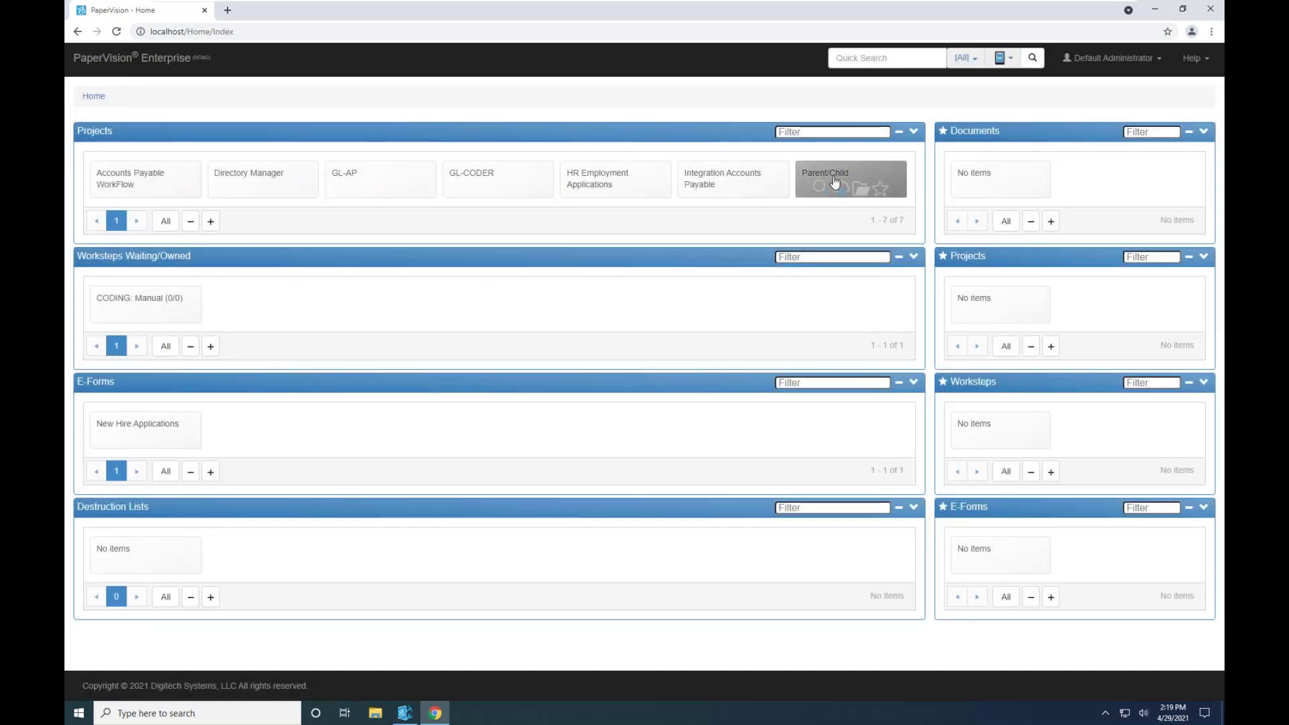
pyautogui.click(835, 183)
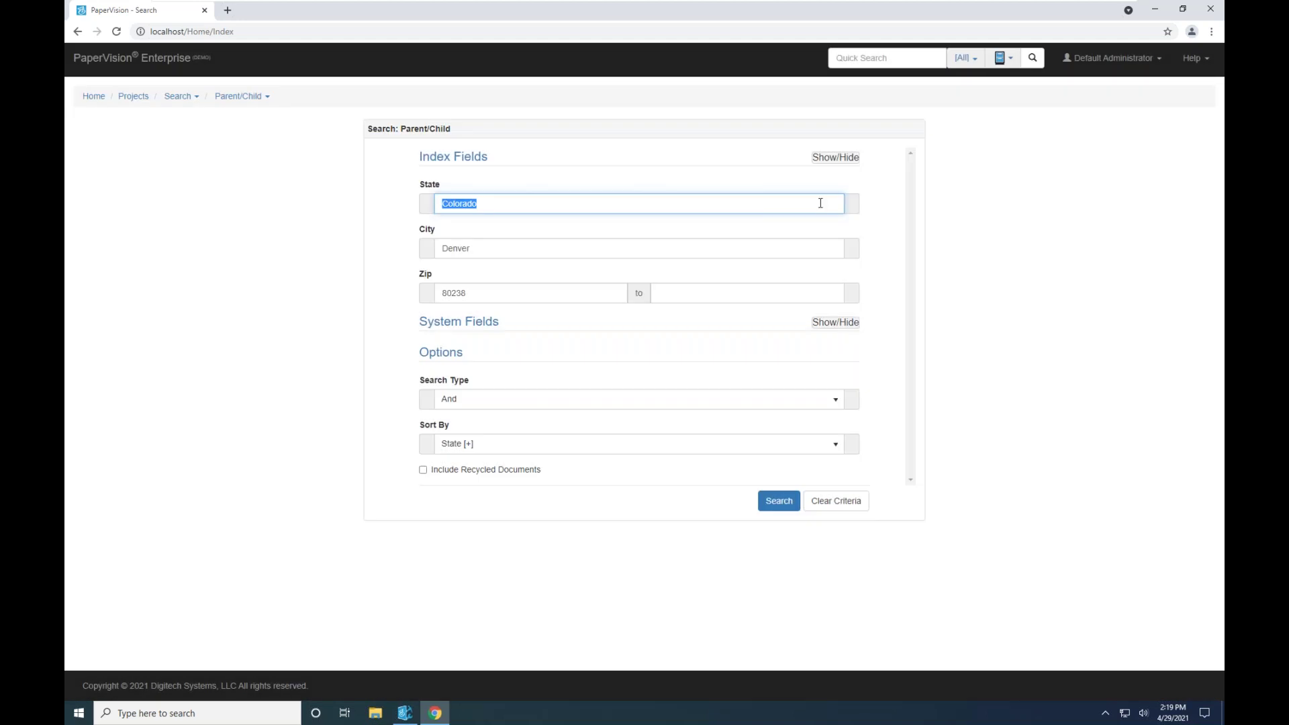
pyautogui.click(818, 250)
pyautogui.click(796, 191)
pyautogui.click(772, 249)
pyautogui.click(733, 204)
pyautogui.click(864, 503)
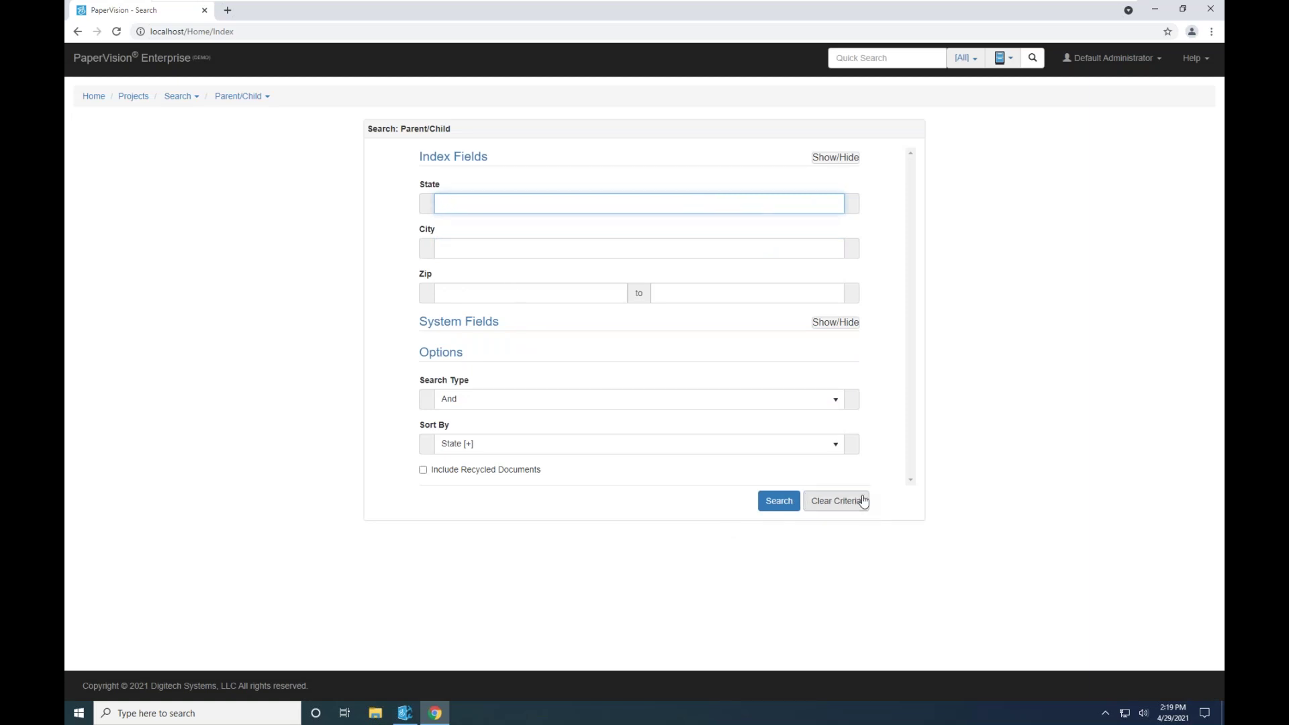
pyautogui.click(780, 505)
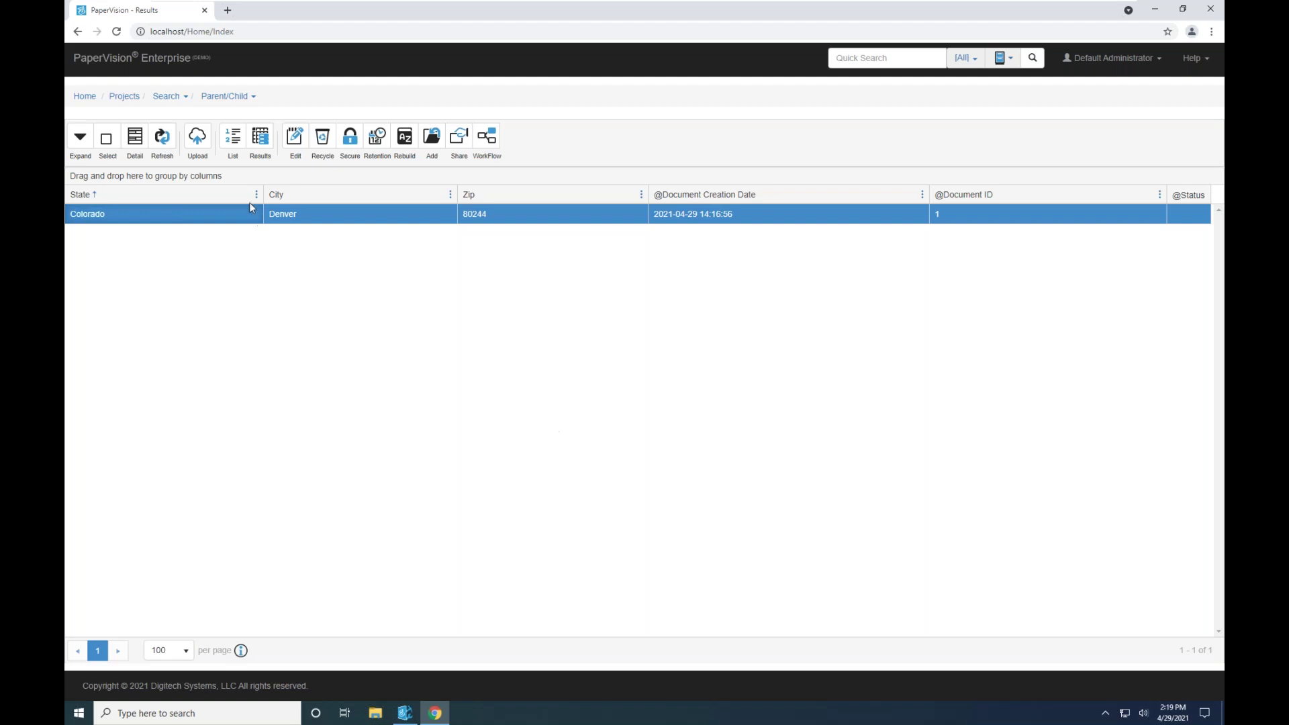
# Open Edit Index Values, inspect the State, City and Zip fields, then cancel without saving
pyautogui.click(298, 147)
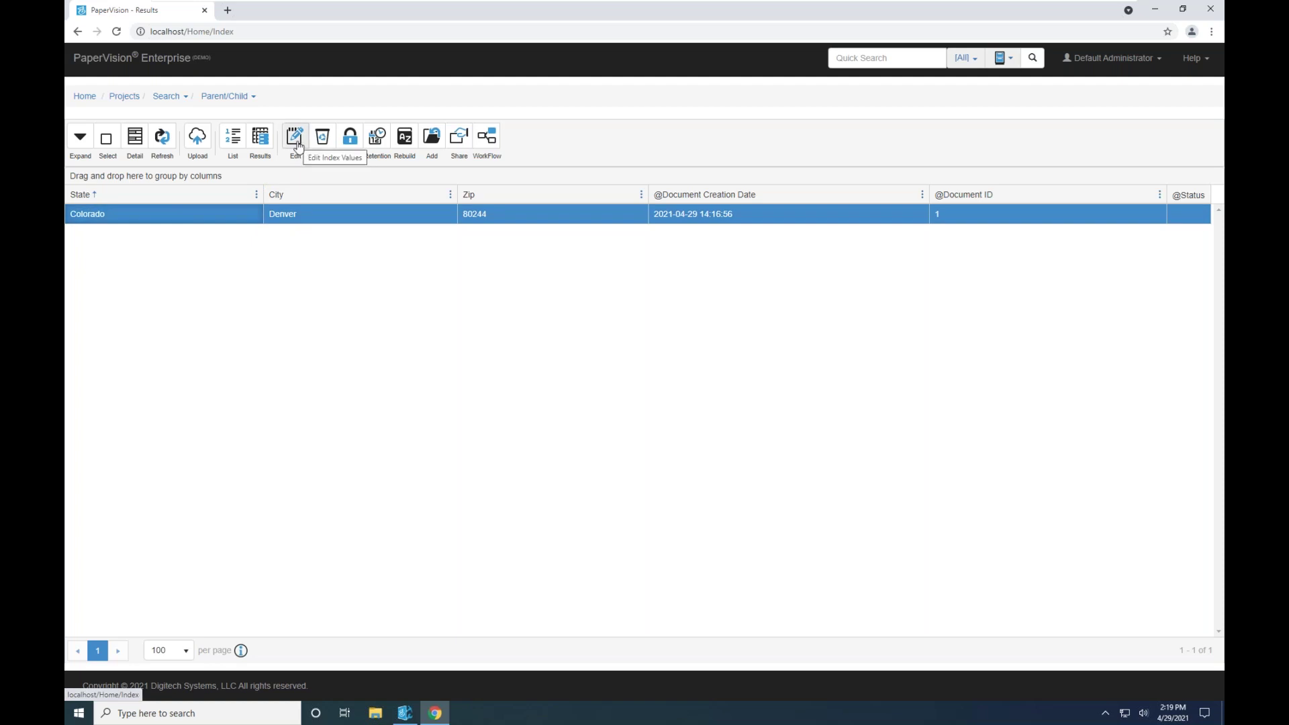
pyautogui.click(299, 147)
pyautogui.click(636, 320)
pyautogui.click(636, 278)
pyautogui.click(631, 320)
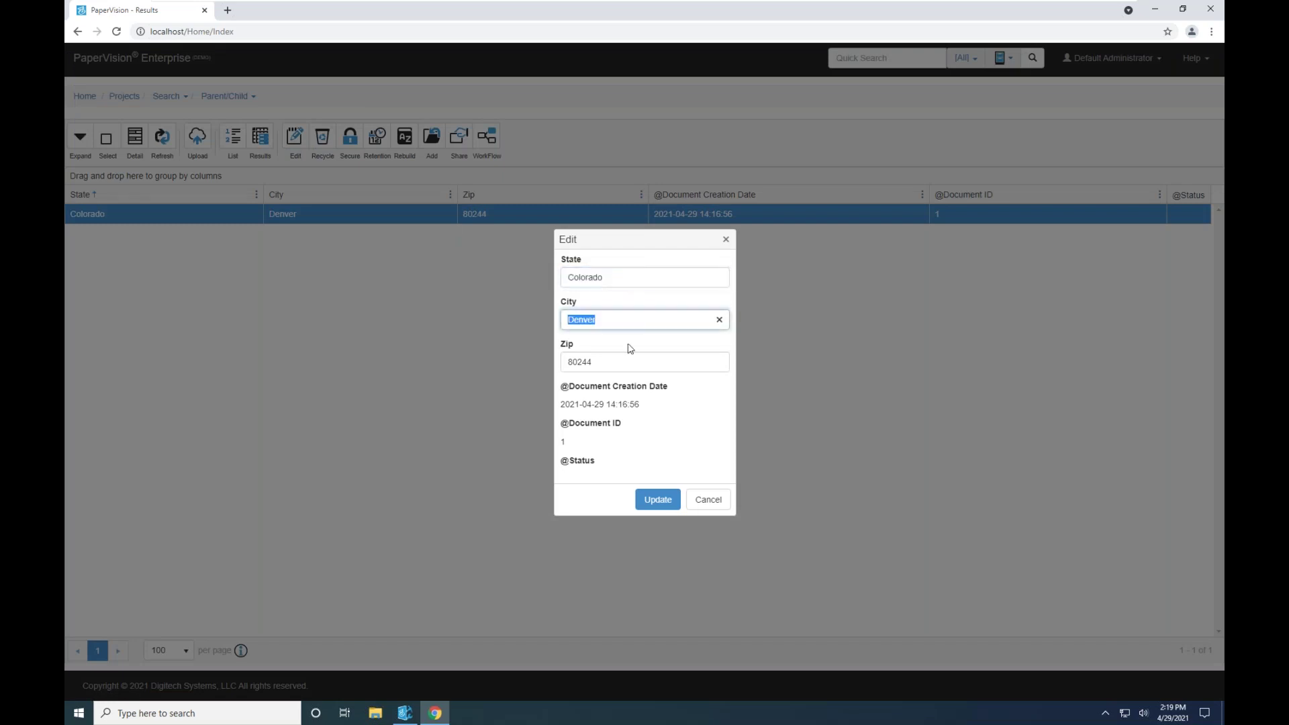
pyautogui.click(627, 362)
pyautogui.click(625, 278)
pyautogui.click(624, 319)
pyautogui.click(691, 319)
pyautogui.click(711, 500)
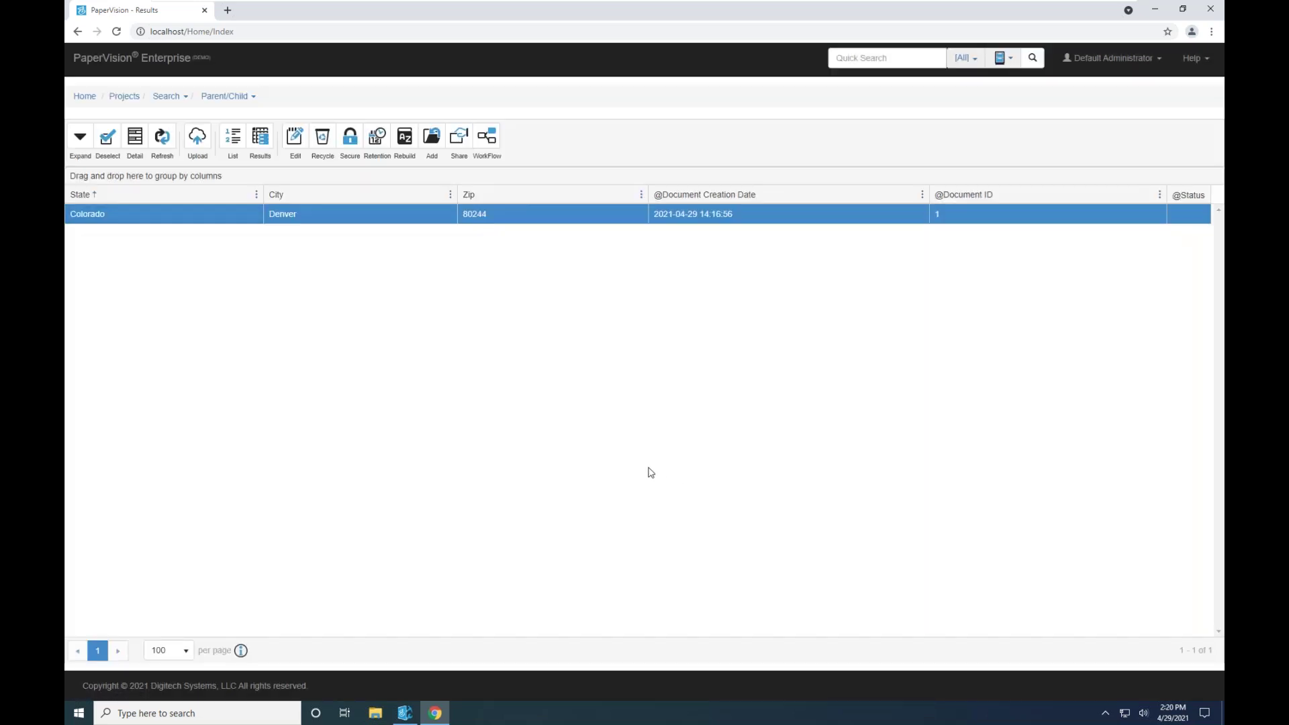
# Log out of PaperVision Enterprise through Default Administrator > Logout
pyautogui.click(1115, 58)
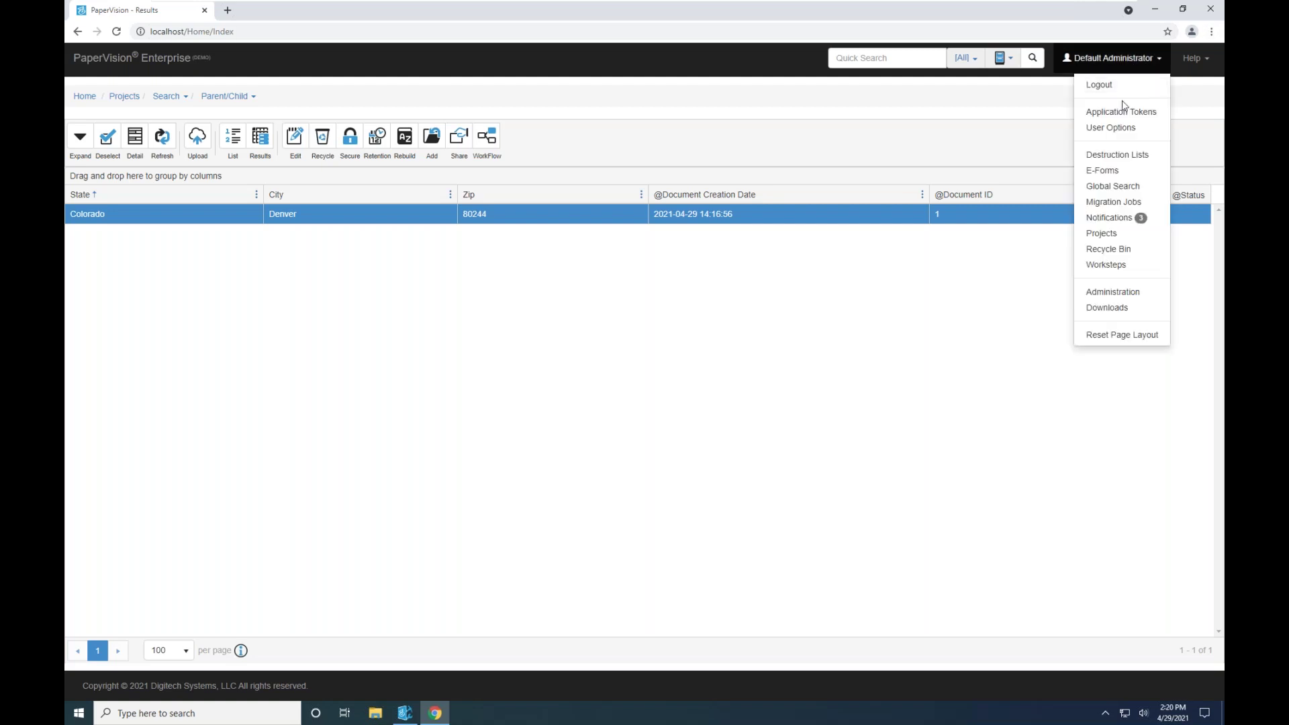
pyautogui.click(1119, 81)
pyautogui.click(679, 401)
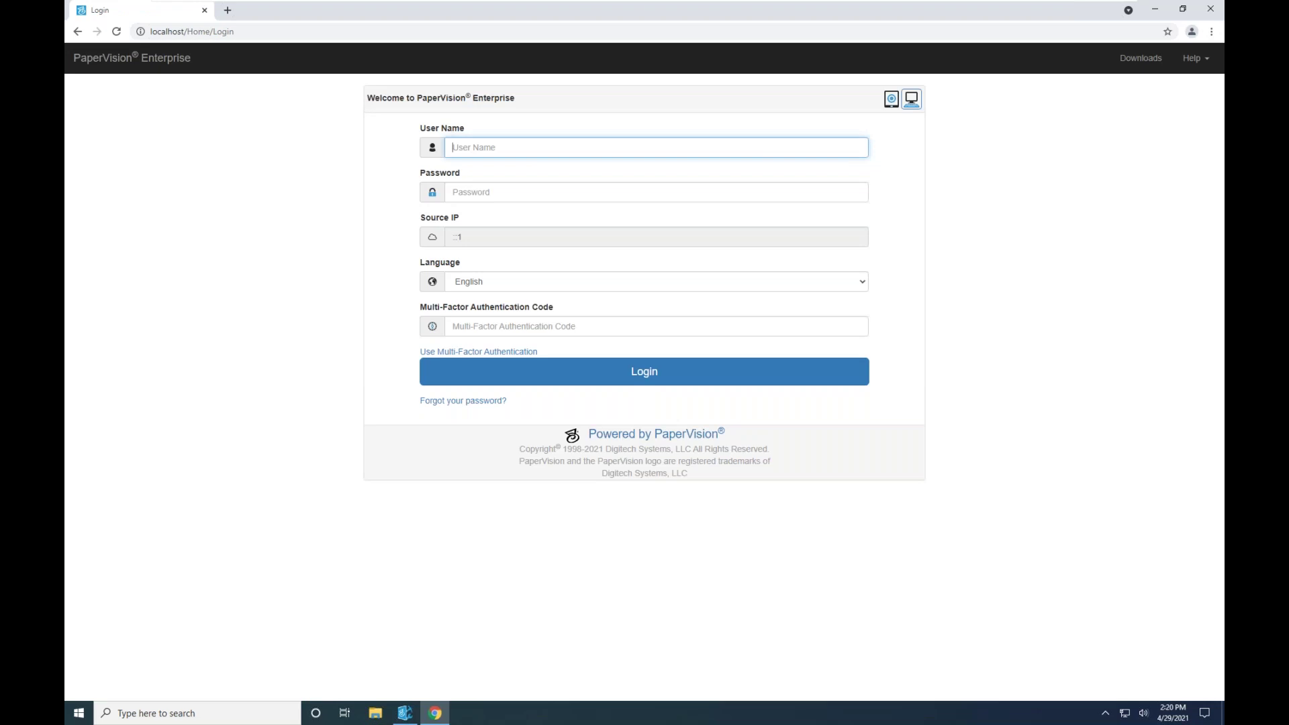
# Minimize Chrome and open C:\Index Field Relationships\Colorado Zip Codes.txt in File Explorer
pyautogui.click(1155, 9)
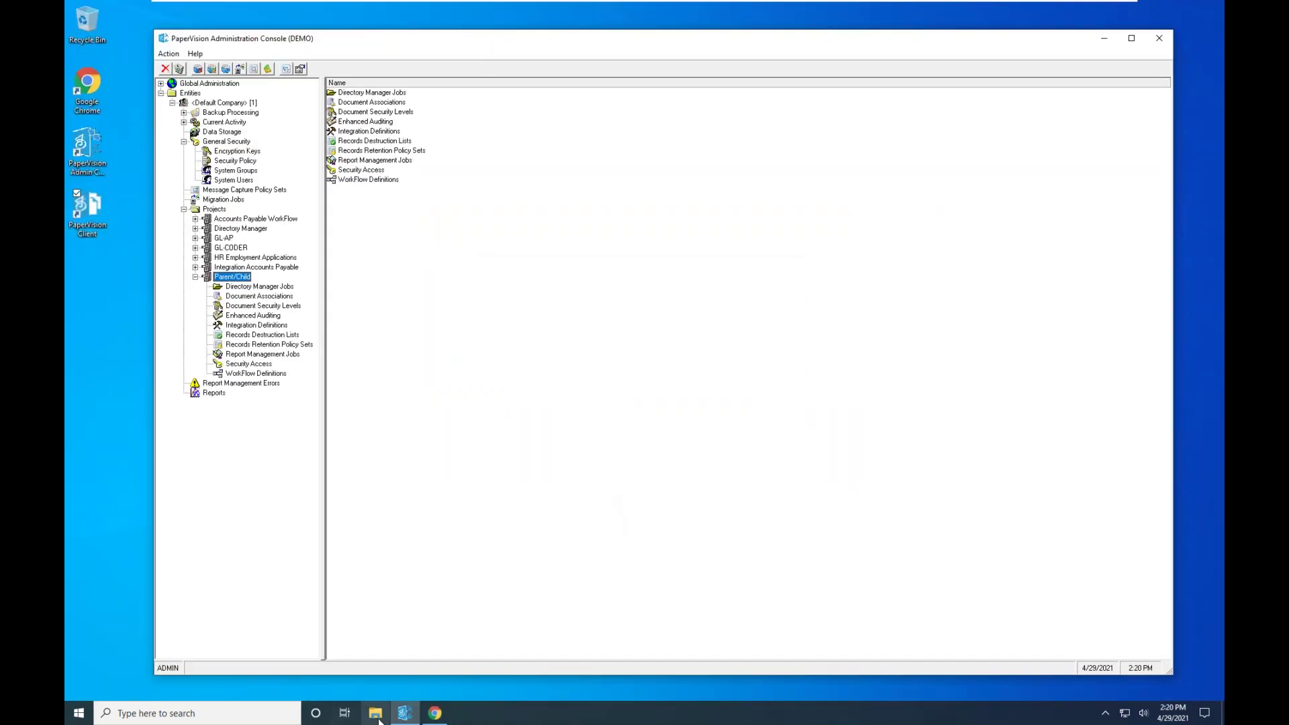
pyautogui.click(376, 714)
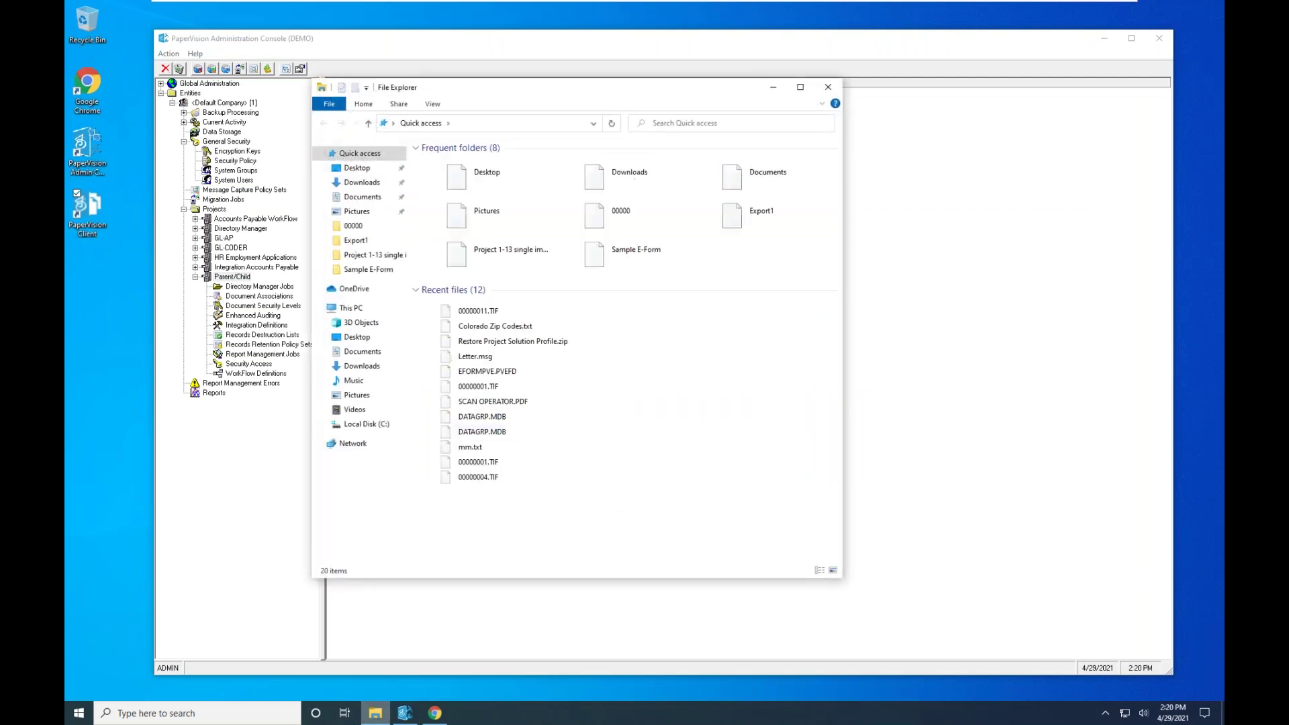
pyautogui.click(365, 425)
pyautogui.doubleClick(479, 251)
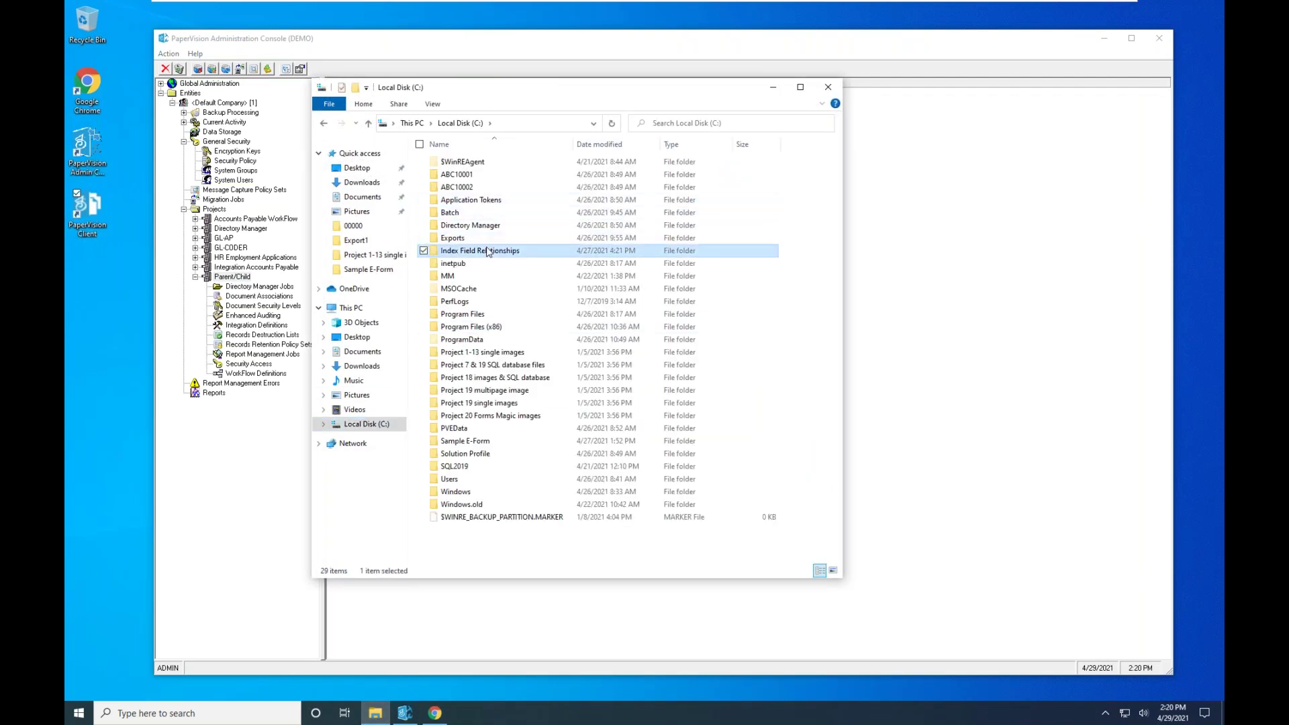
pyautogui.doubleClick(472, 163)
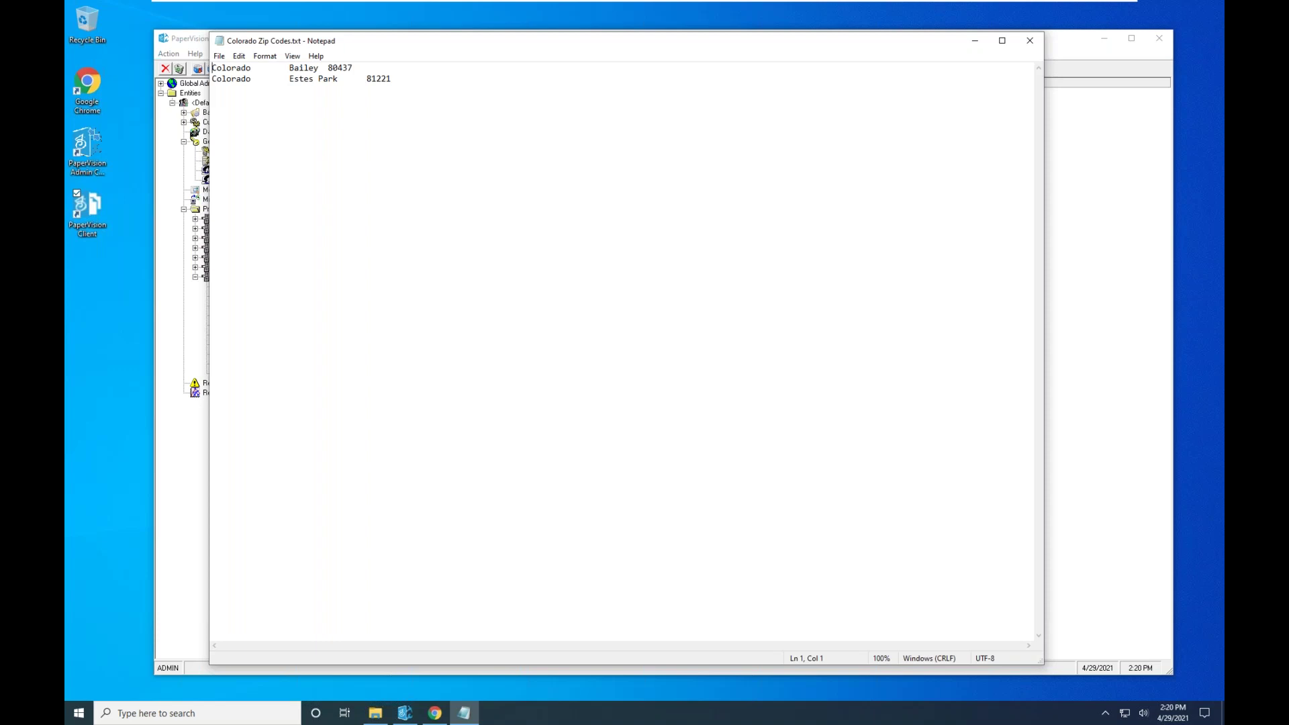
# Duplicate the Colorado Bailey 80437 line as Bailey 80450, save with Ctrl+S, and close Notepad
pyautogui.click(356, 67)
pyautogui.moveTo(354, 67); pyautogui.dragTo(211, 68)
pyautogui.click(361, 66)
pyautogui.press('Return')
pyautogui.write('Colorado\tBailey\t80437')
pyautogui.press('BackSpace')
pyautogui.press('BackSpace')
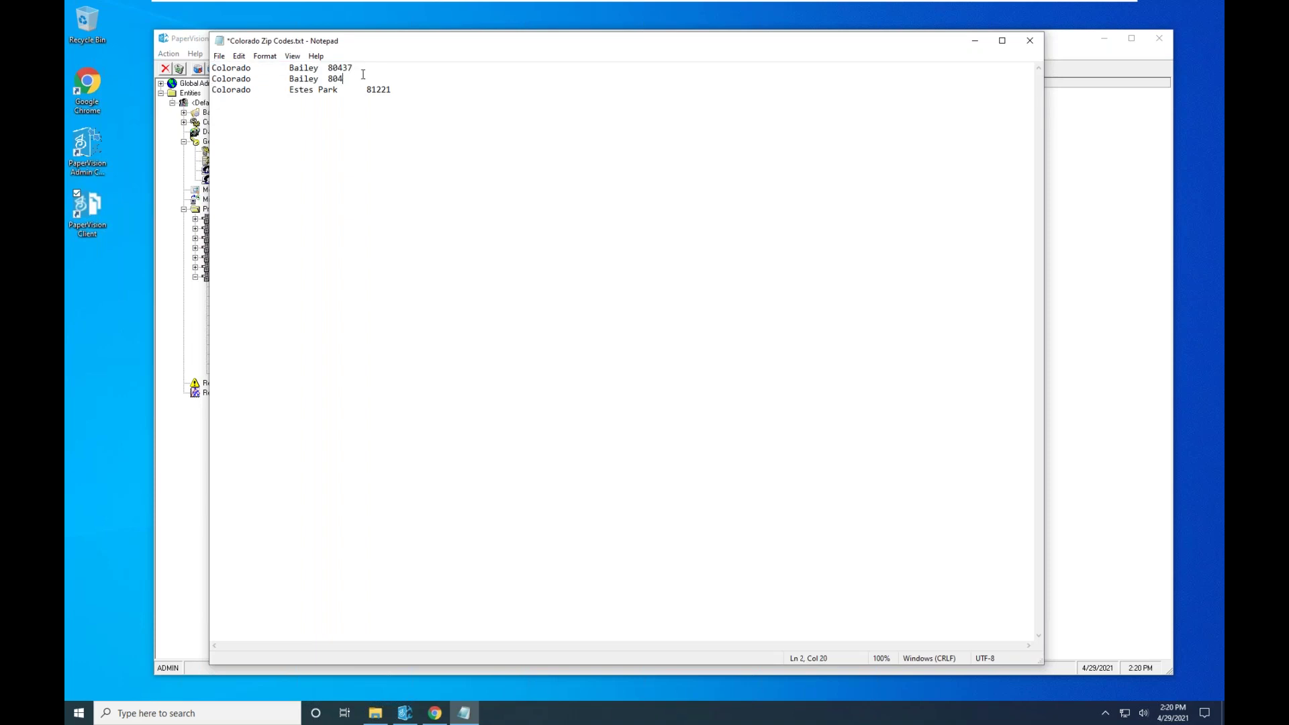
pyautogui.write('50')
pyautogui.moveTo(385, 45); pyautogui.dragTo(490, 37)
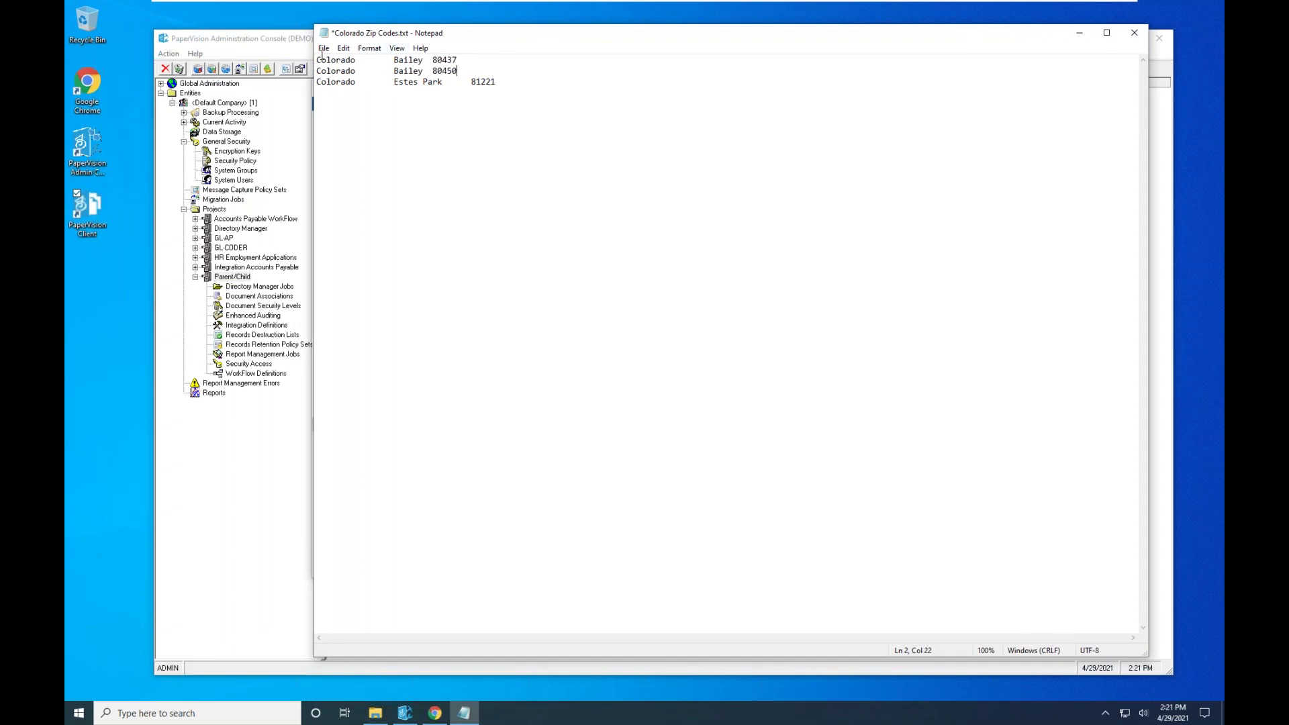
pyautogui.hotkey('ctrl', 's')
pyautogui.click(1135, 32)
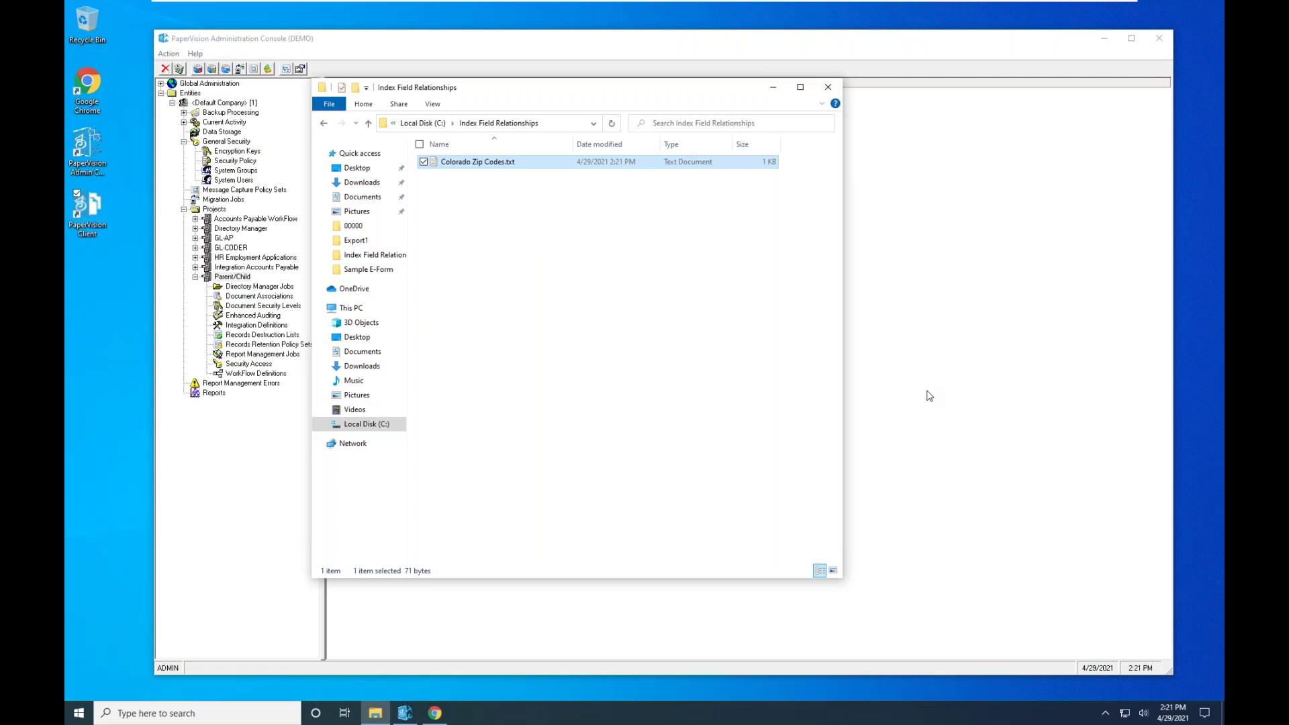
# Import Colorado Zip Codes.txt from C:\Index Field Relationships on the Parent/Child relationships' Data tab
pyautogui.click(928, 393)
pyautogui.rightClick(229, 279)
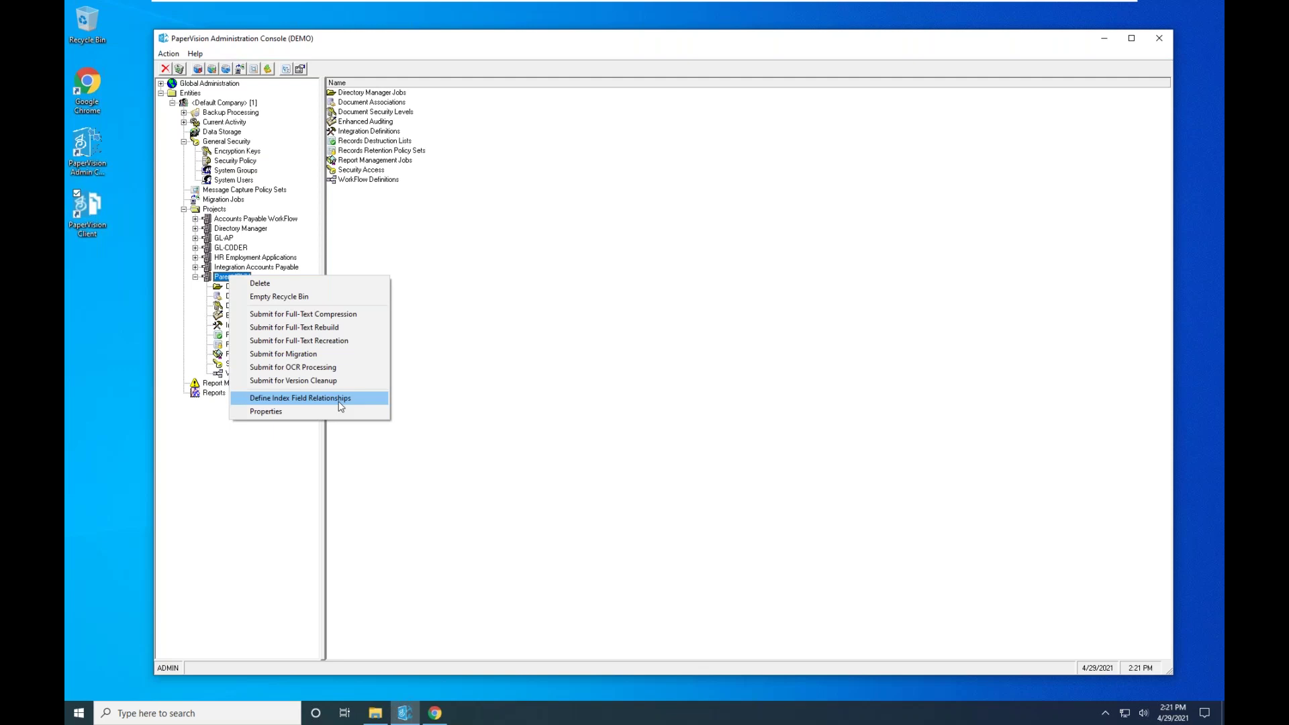
pyautogui.click(340, 400)
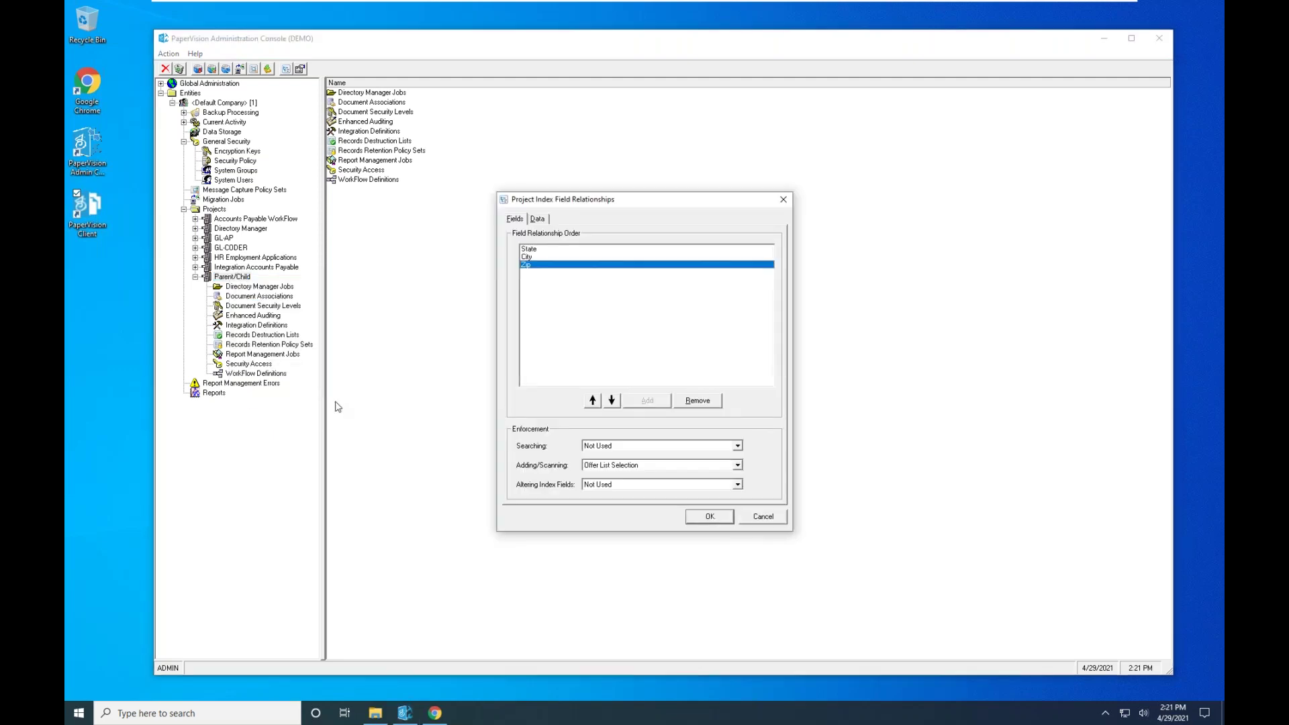
pyautogui.click(538, 221)
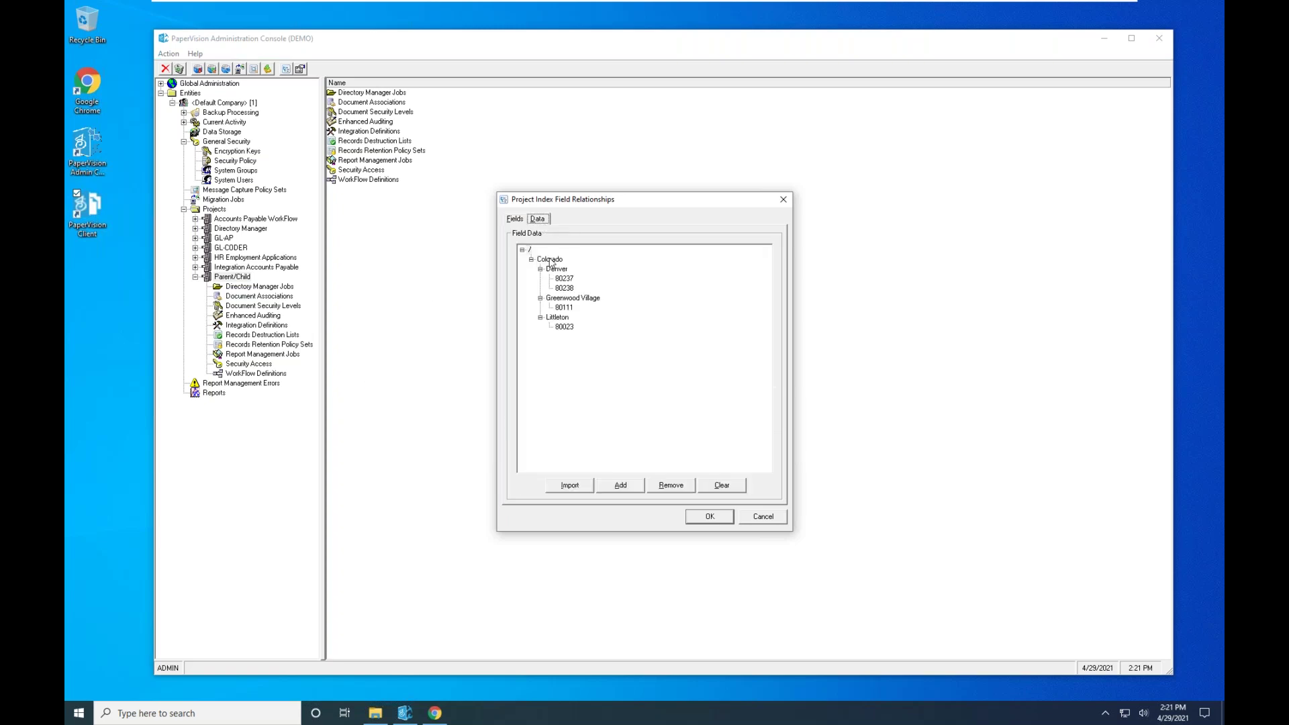
pyautogui.click(570, 485)
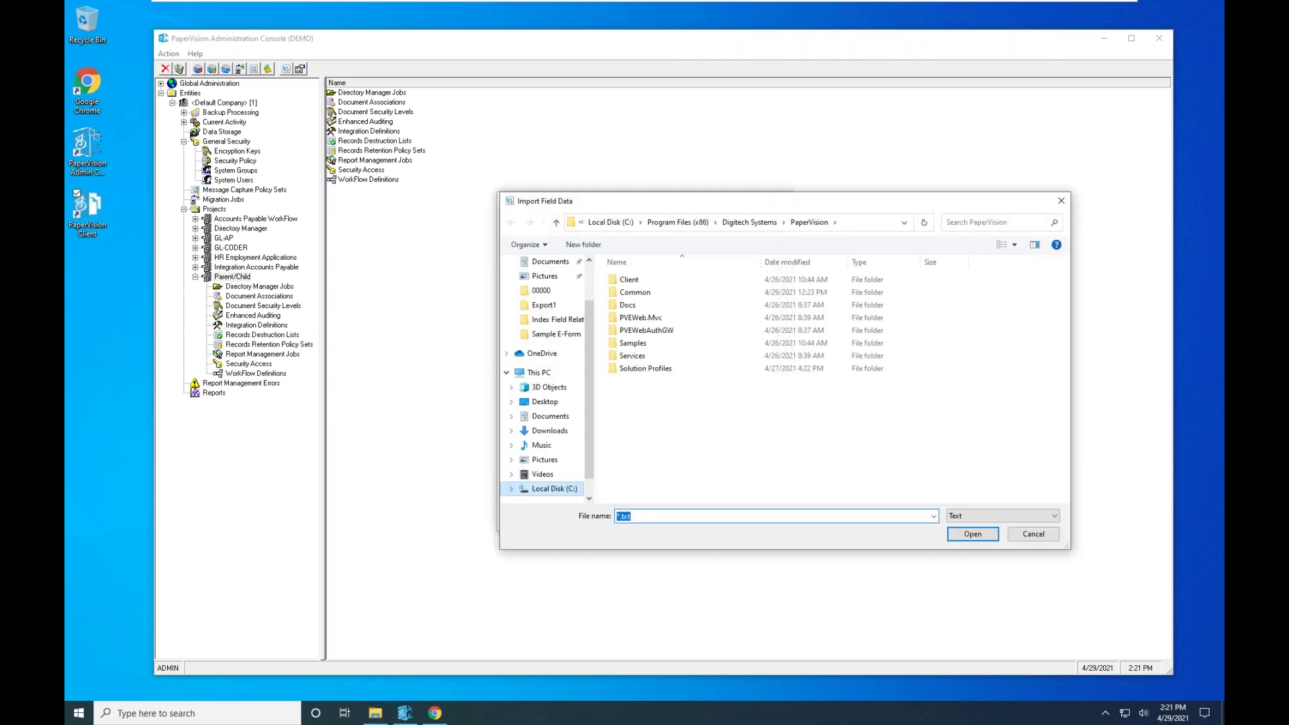
pyautogui.click(571, 489)
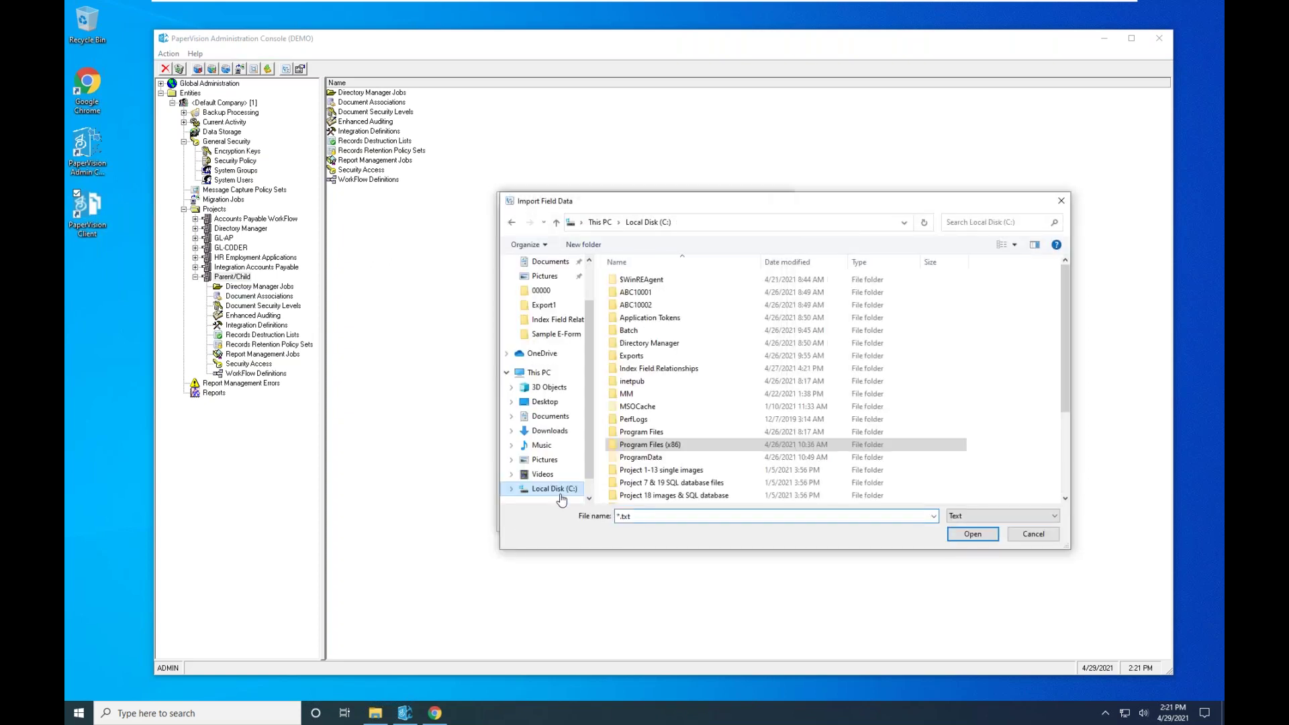
pyautogui.doubleClick(685, 368)
pyautogui.doubleClick(659, 281)
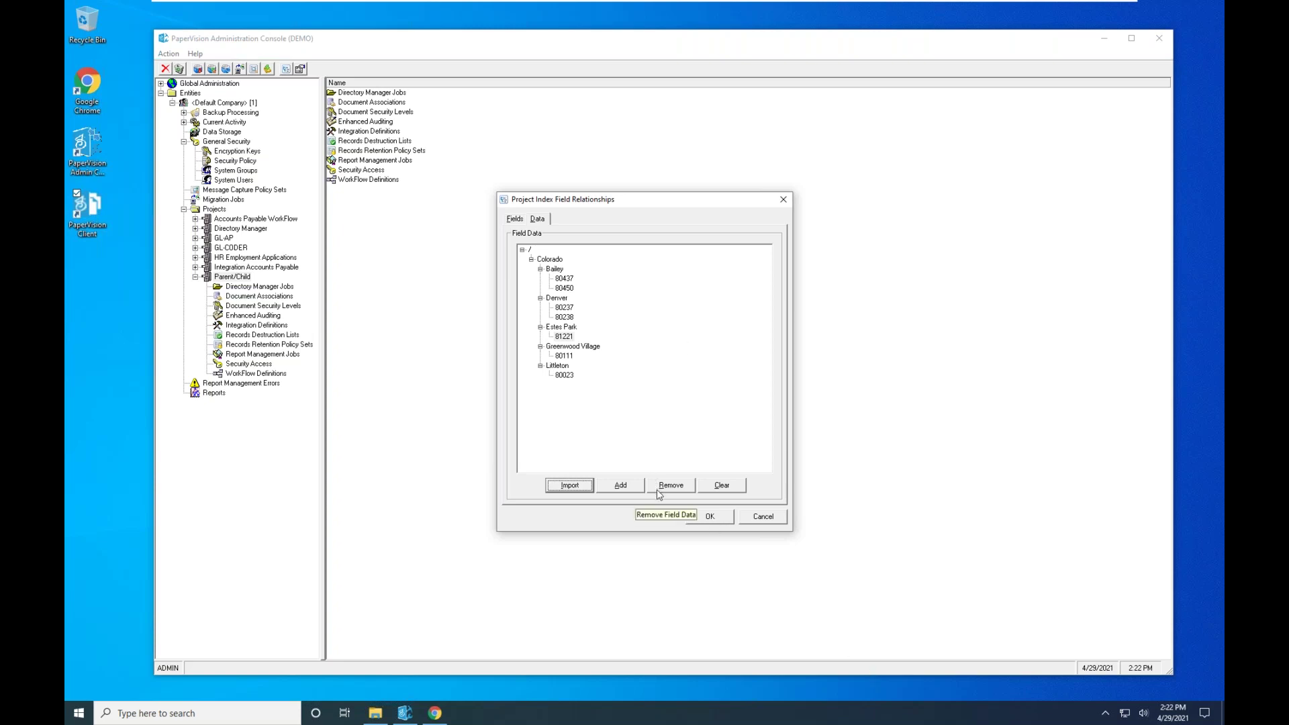
pyautogui.click(576, 346)
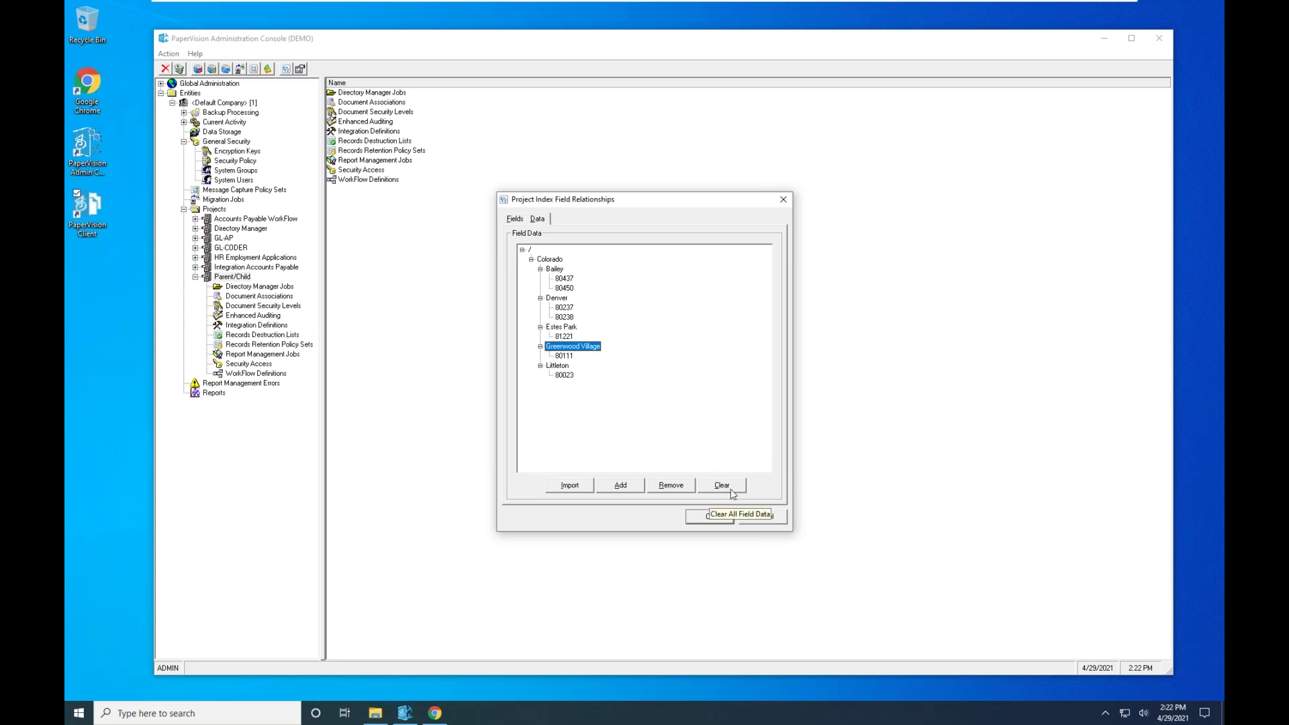
# Save the imported relationships and reopen Define Index Field Relationships for Parent/Child
pyautogui.click(722, 521)
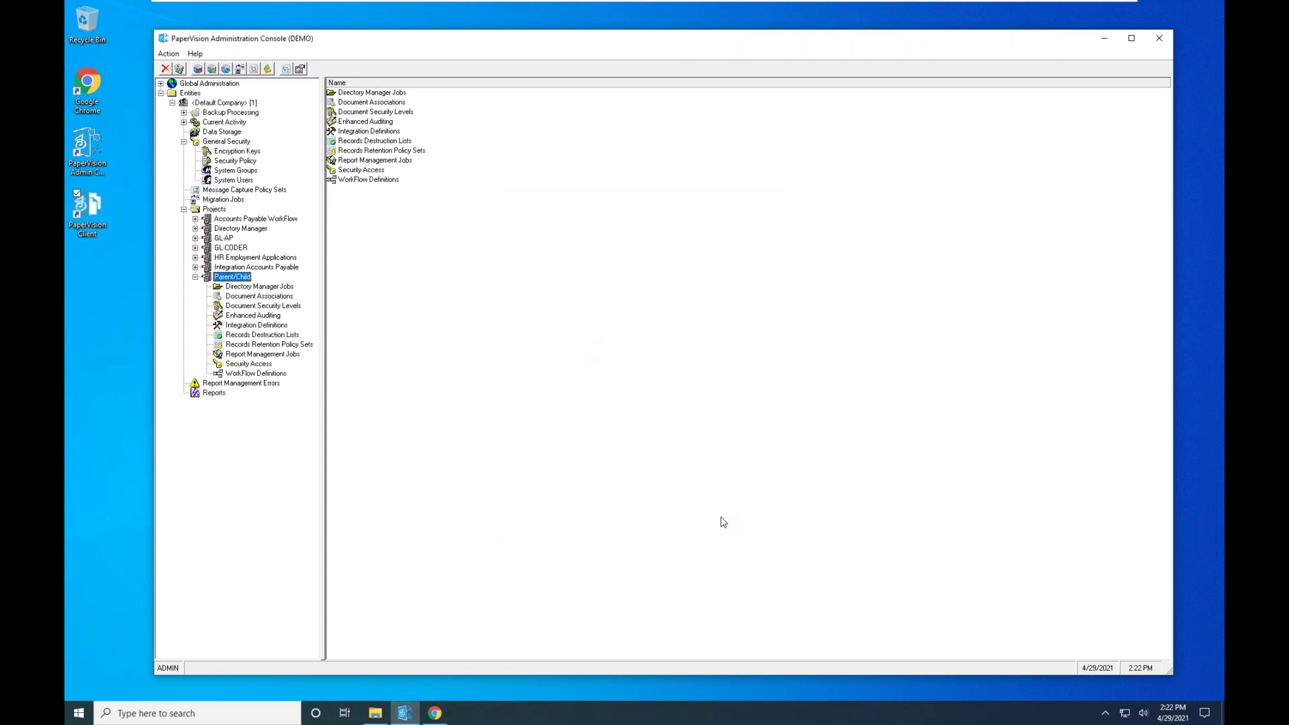
pyautogui.click(436, 713)
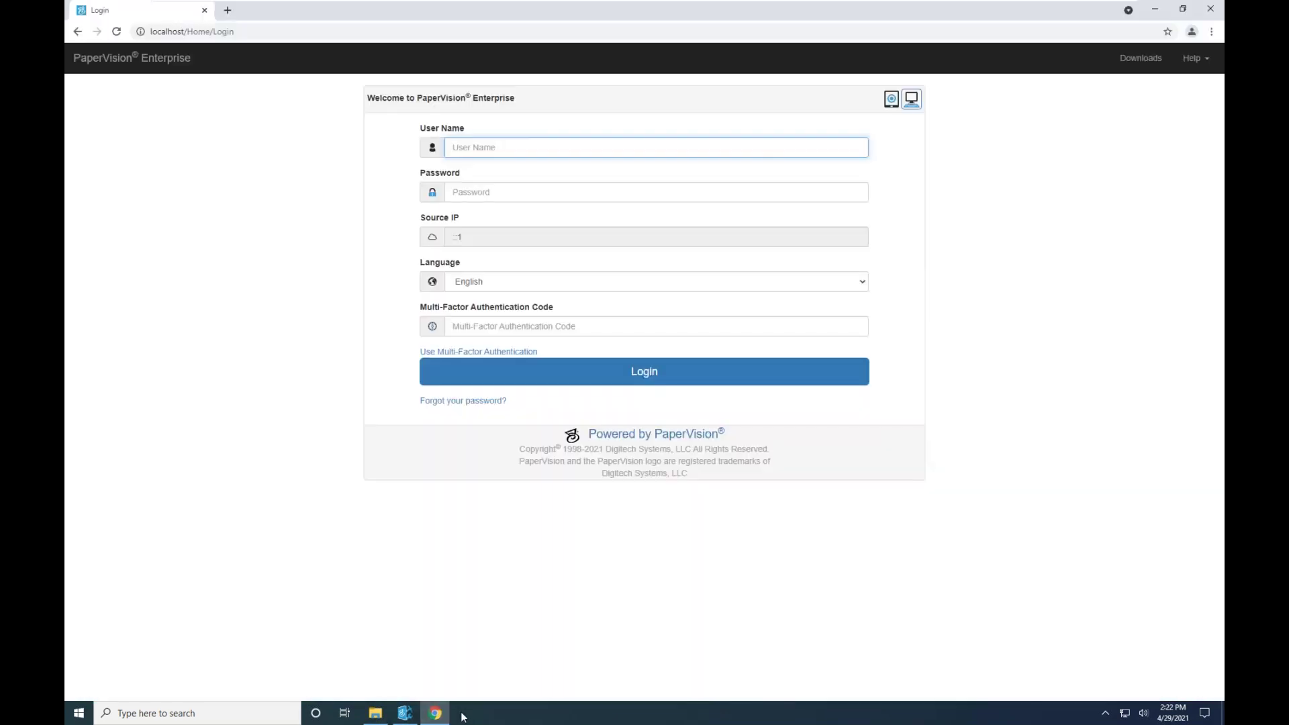
pyautogui.click(405, 713)
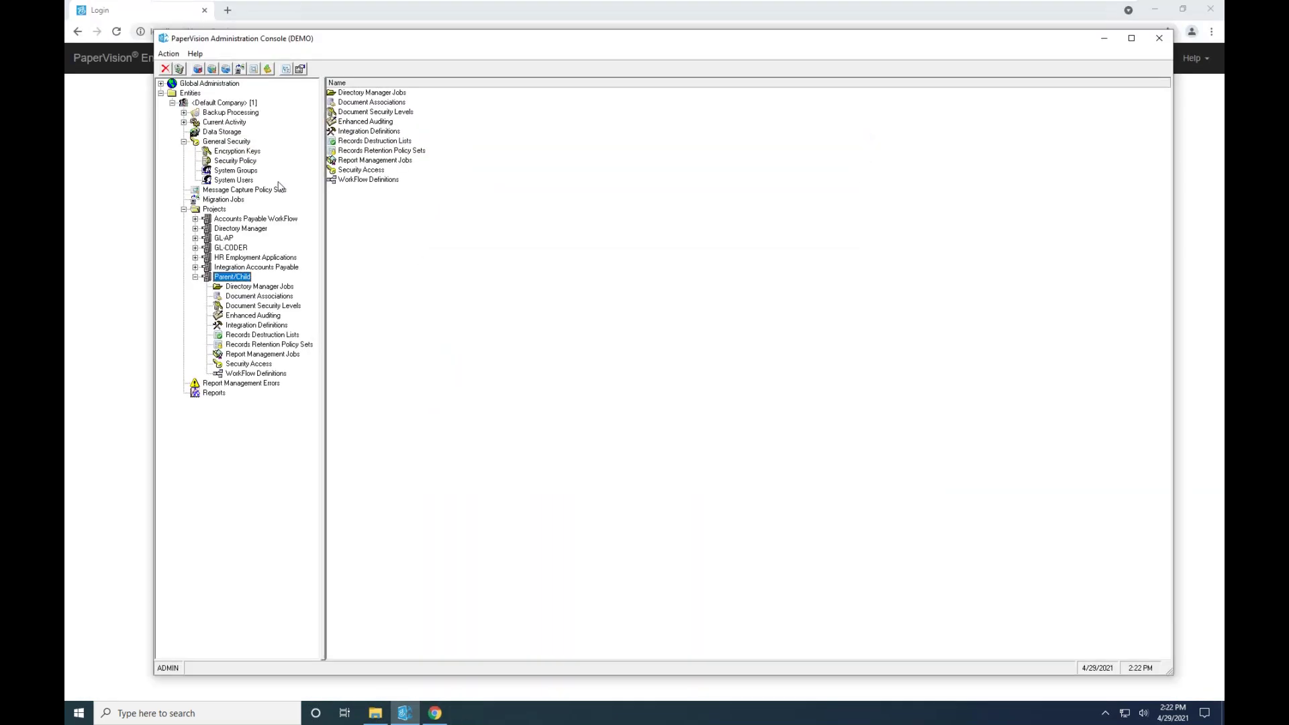
pyautogui.rightClick(246, 277)
pyautogui.click(321, 399)
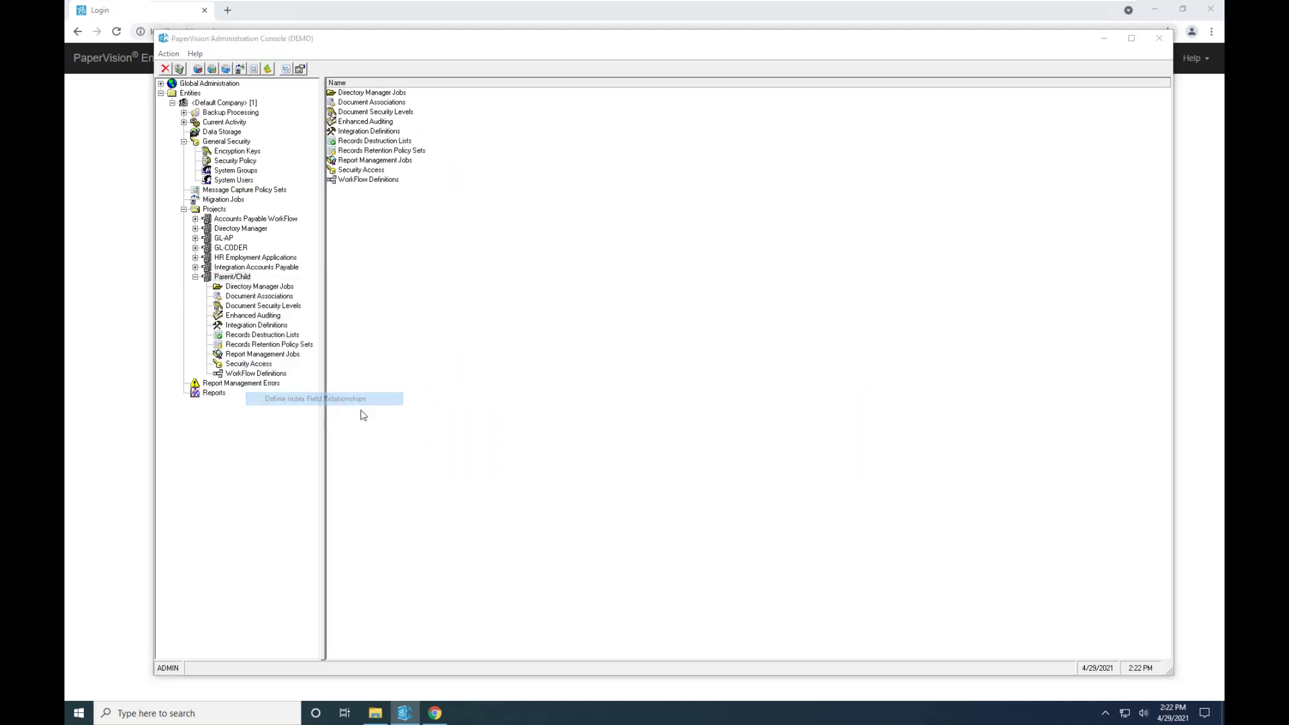
# Set Searching, Adding/Scanning and Altering enforcement to Offer List Selection and confirm with OK
pyautogui.click(671, 446)
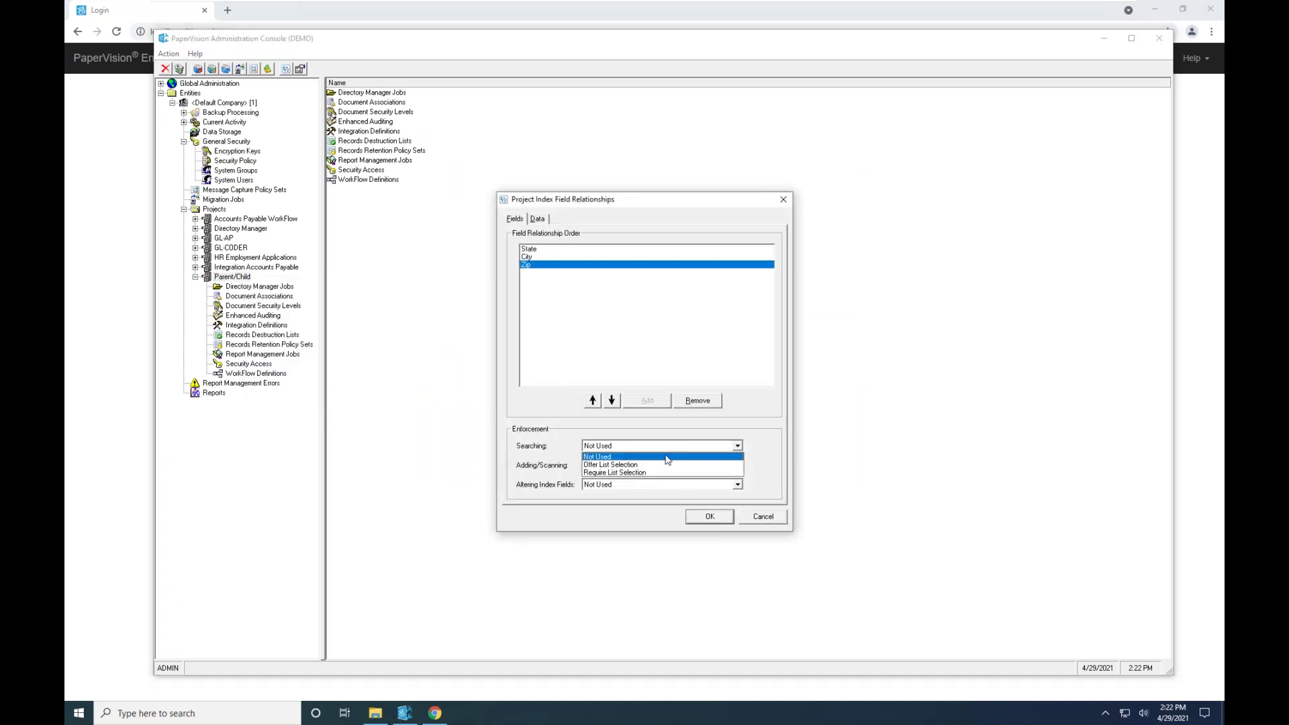
pyautogui.click(670, 464)
pyautogui.click(668, 465)
pyautogui.click(665, 484)
pyautogui.click(657, 484)
pyautogui.click(662, 504)
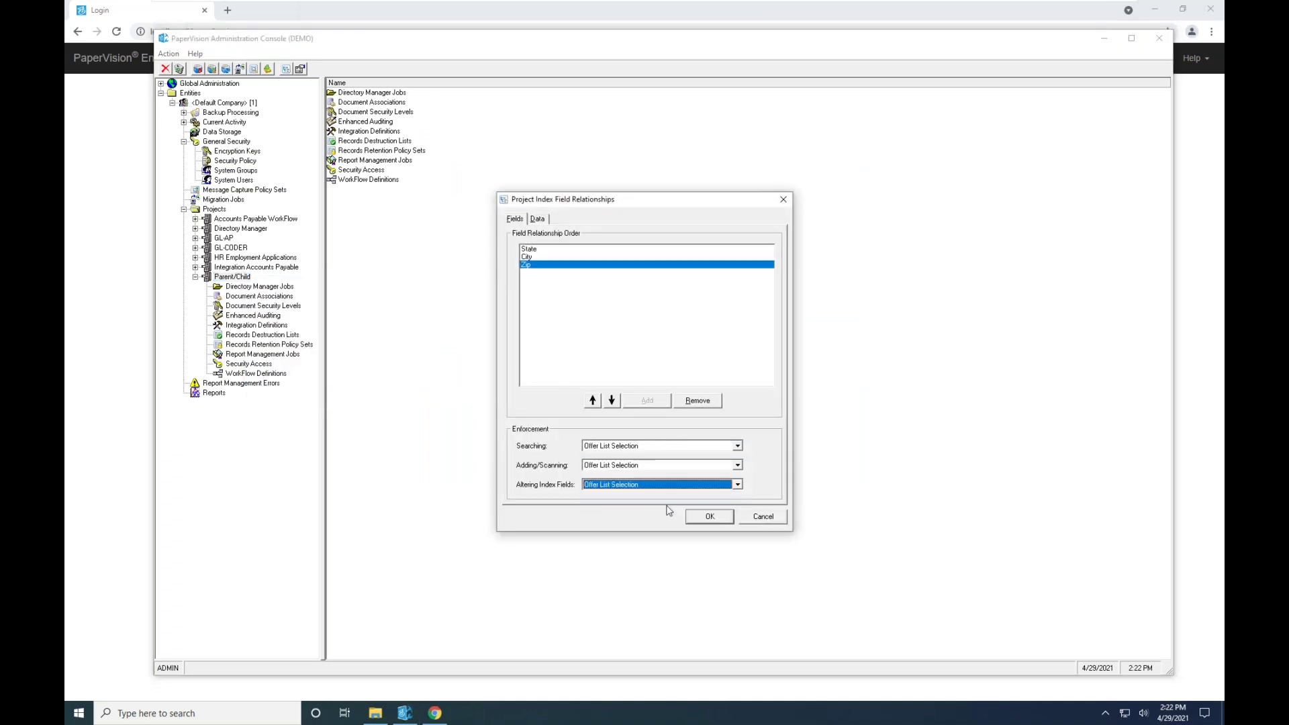
pyautogui.click(702, 521)
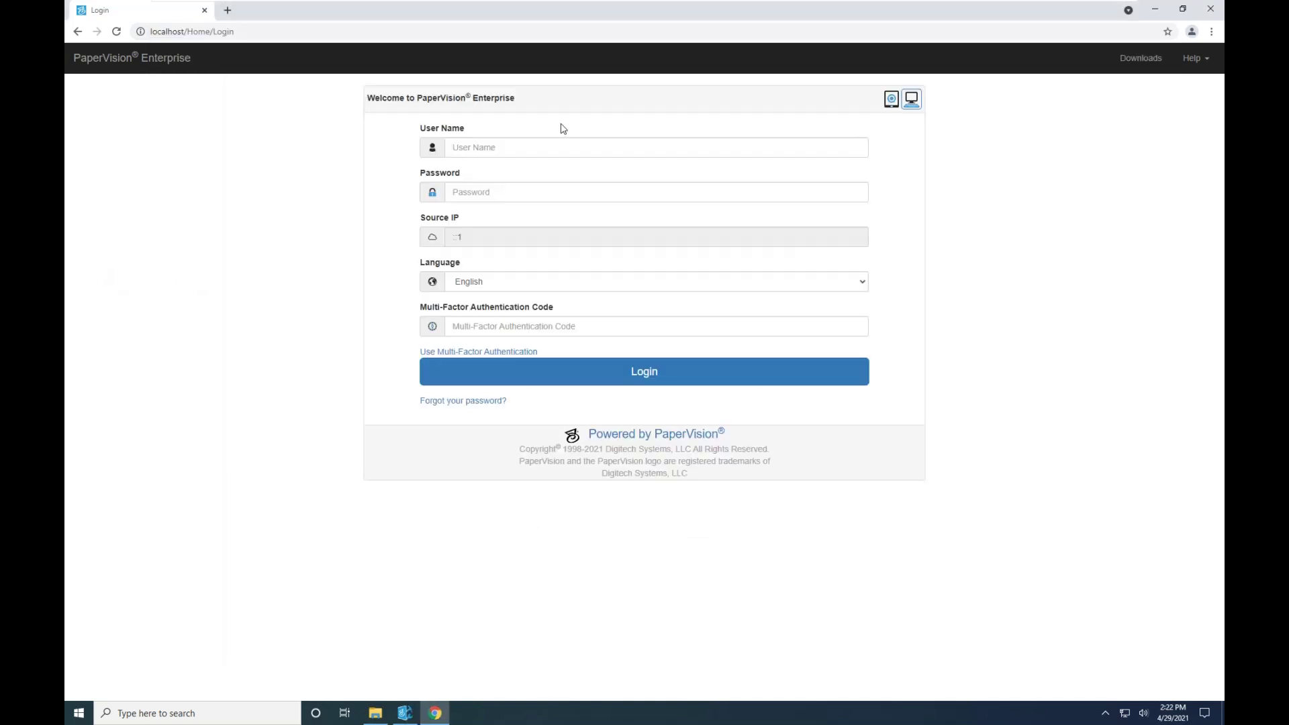
# Sign in to PaperVision Enterprise as the administrator
pyautogui.click(552, 151)
pyautogui.write('admin')
pyautogui.press('Return')
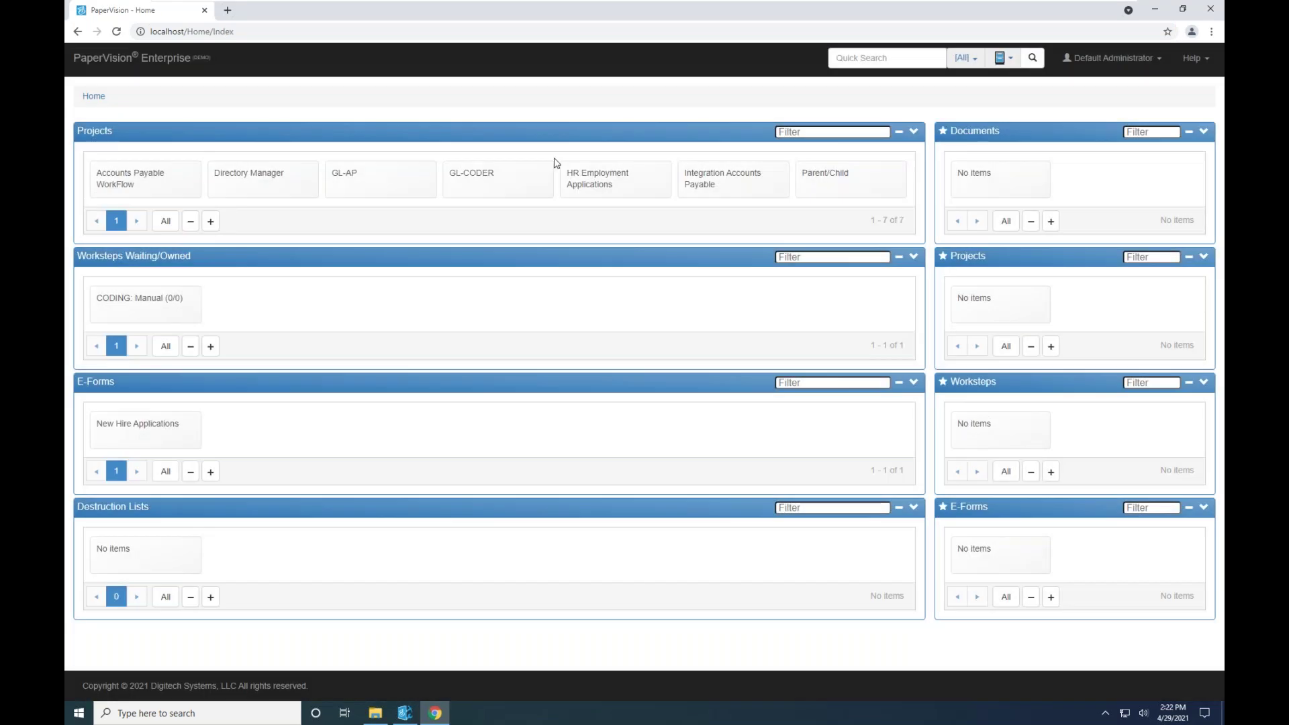
pyautogui.moveTo(835, 187)
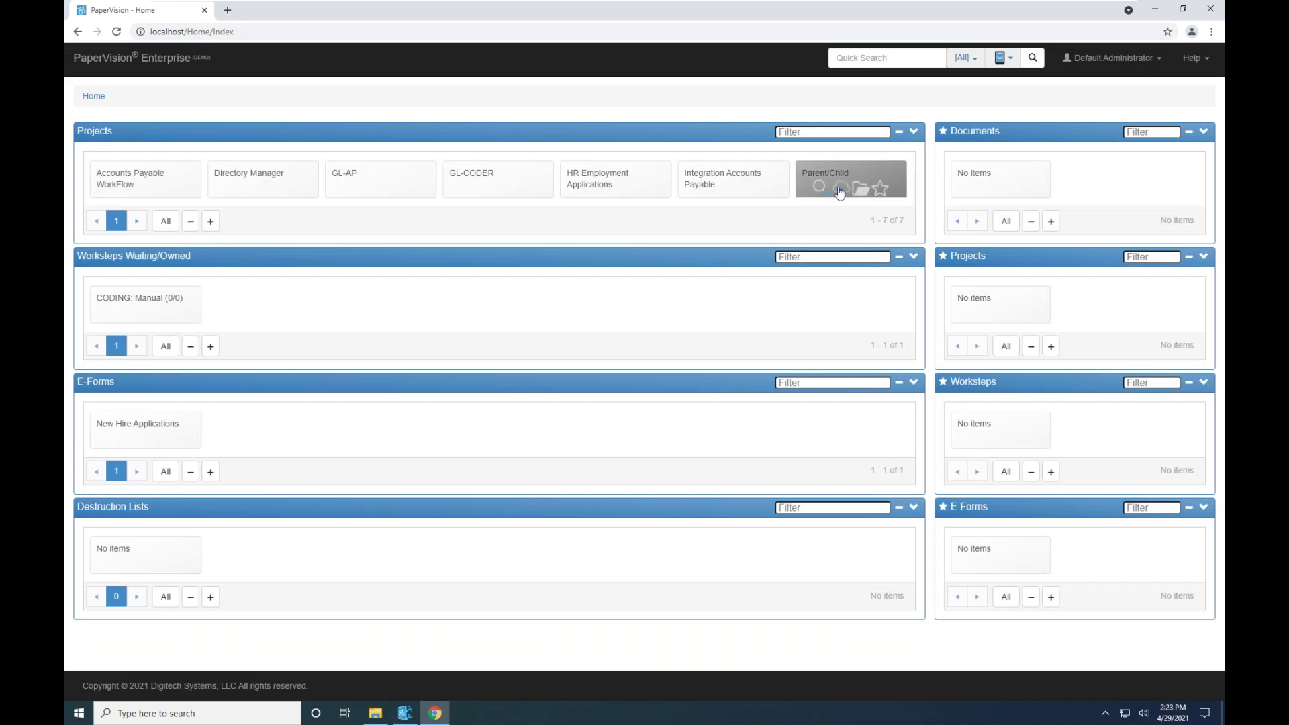
# Start a Parent/Child upload indexed State Colorado, City Bailey, Zip 80437
pyautogui.click(841, 191)
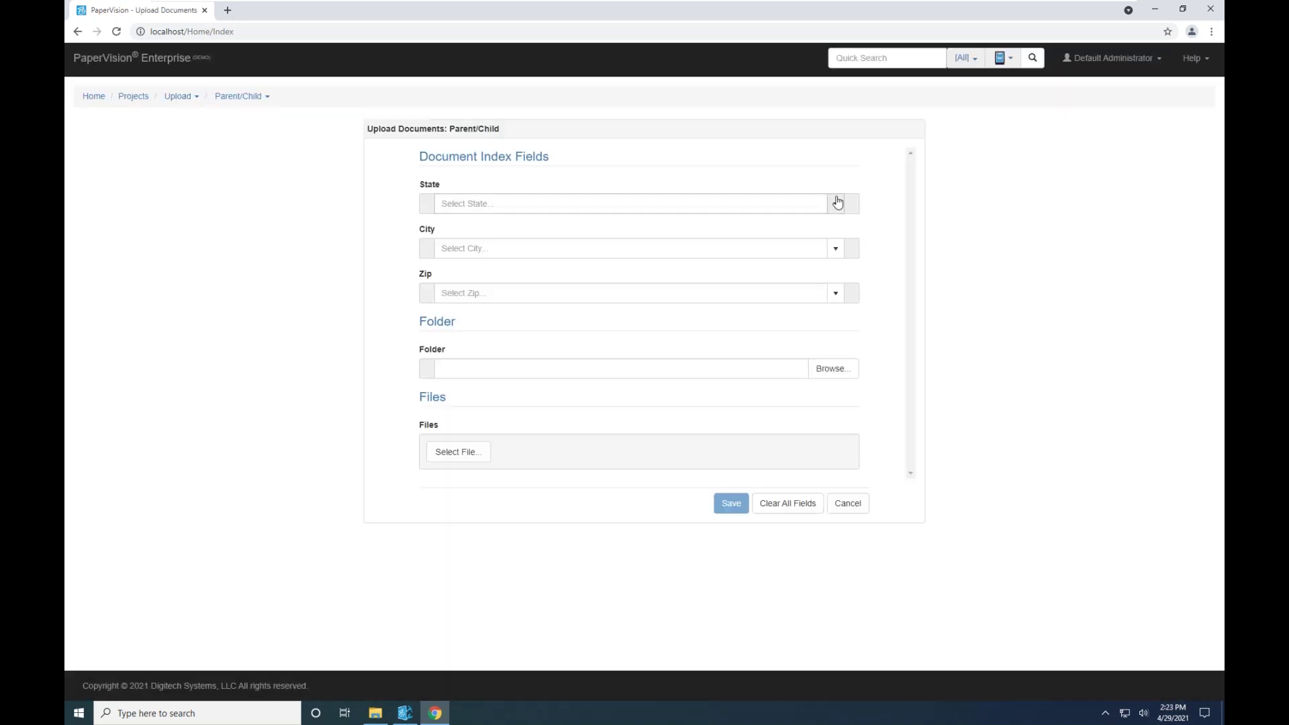
pyautogui.click(837, 203)
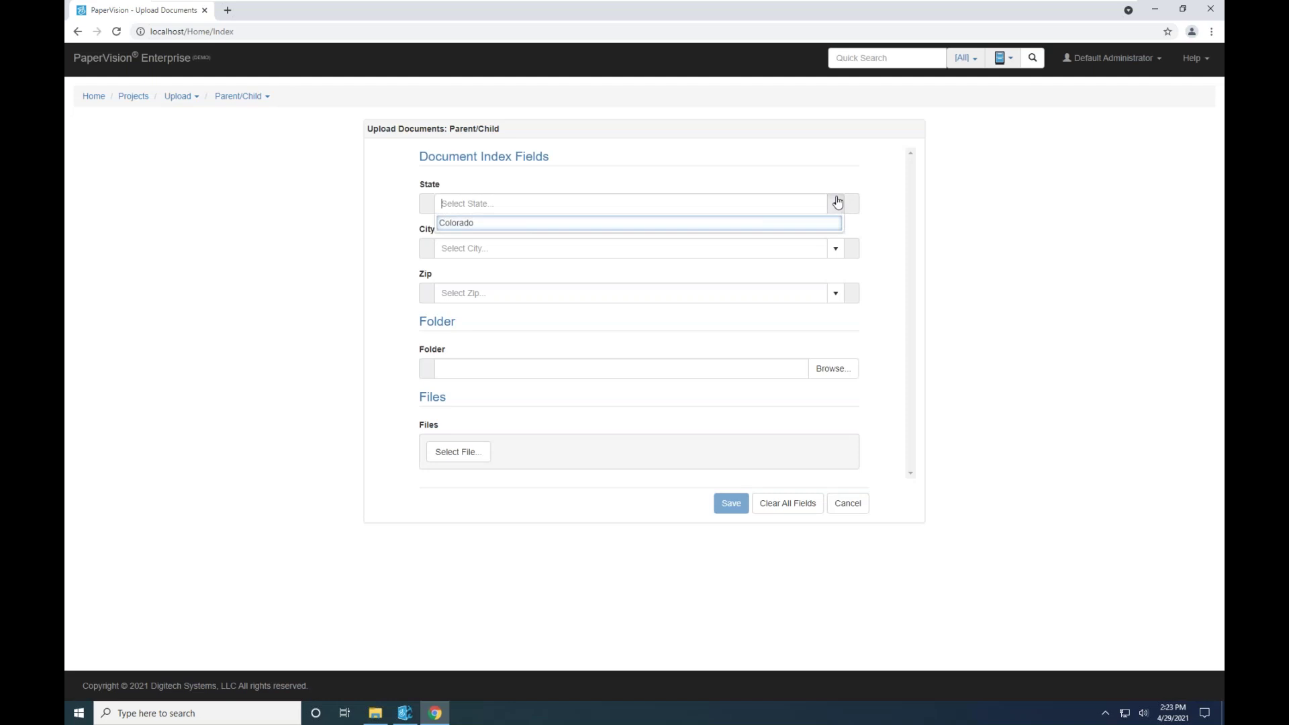
pyautogui.click(832, 230)
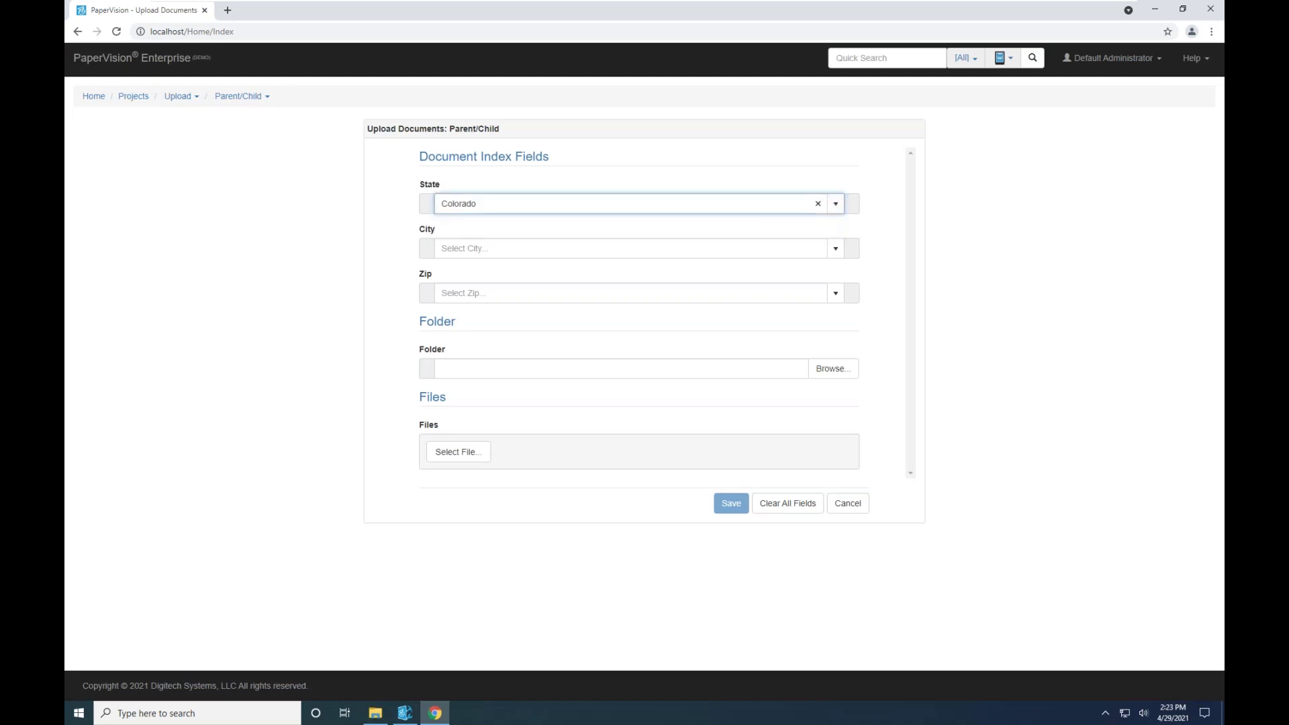
pyautogui.click(836, 250)
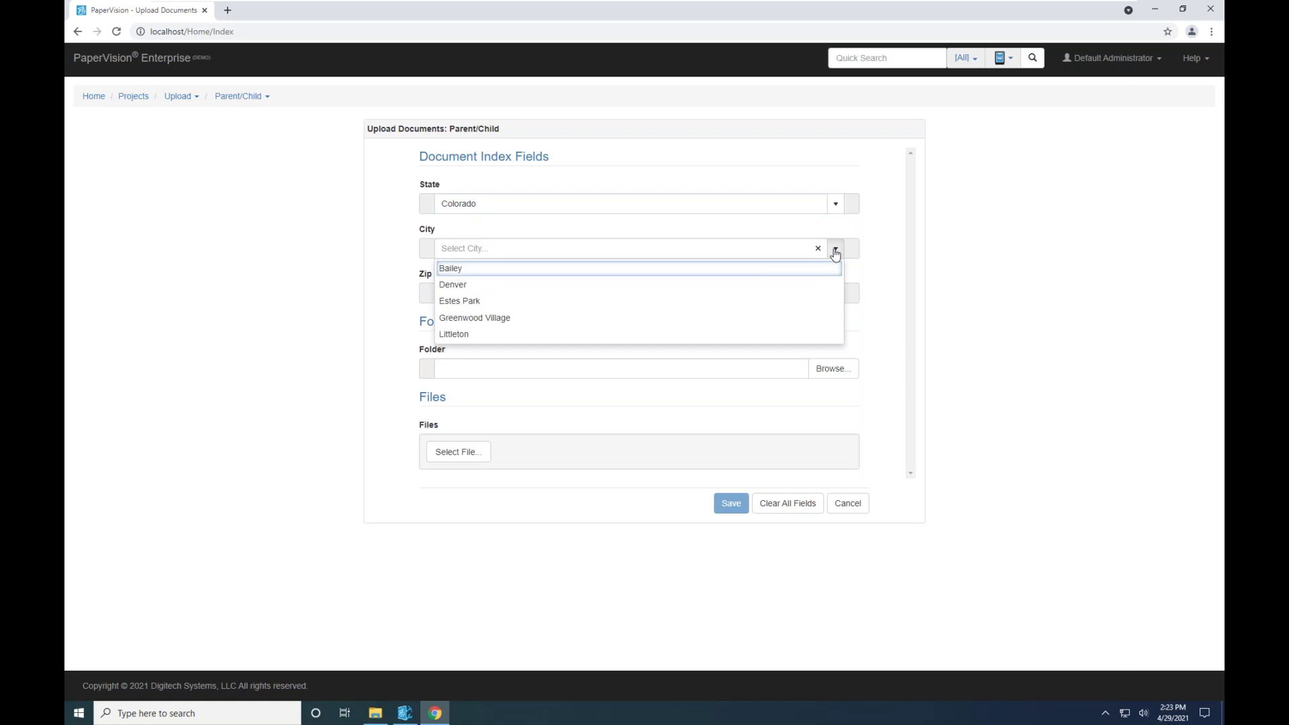
pyautogui.click(811, 270)
pyautogui.click(837, 295)
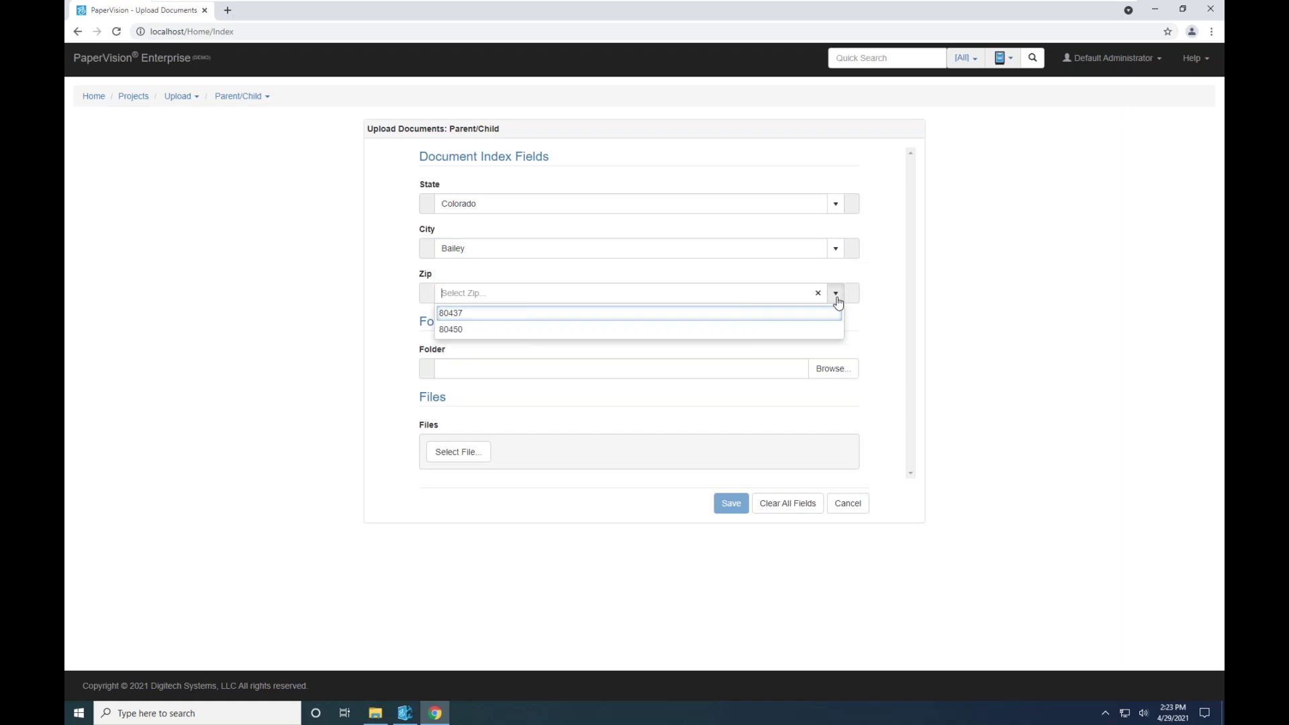
pyautogui.click(780, 314)
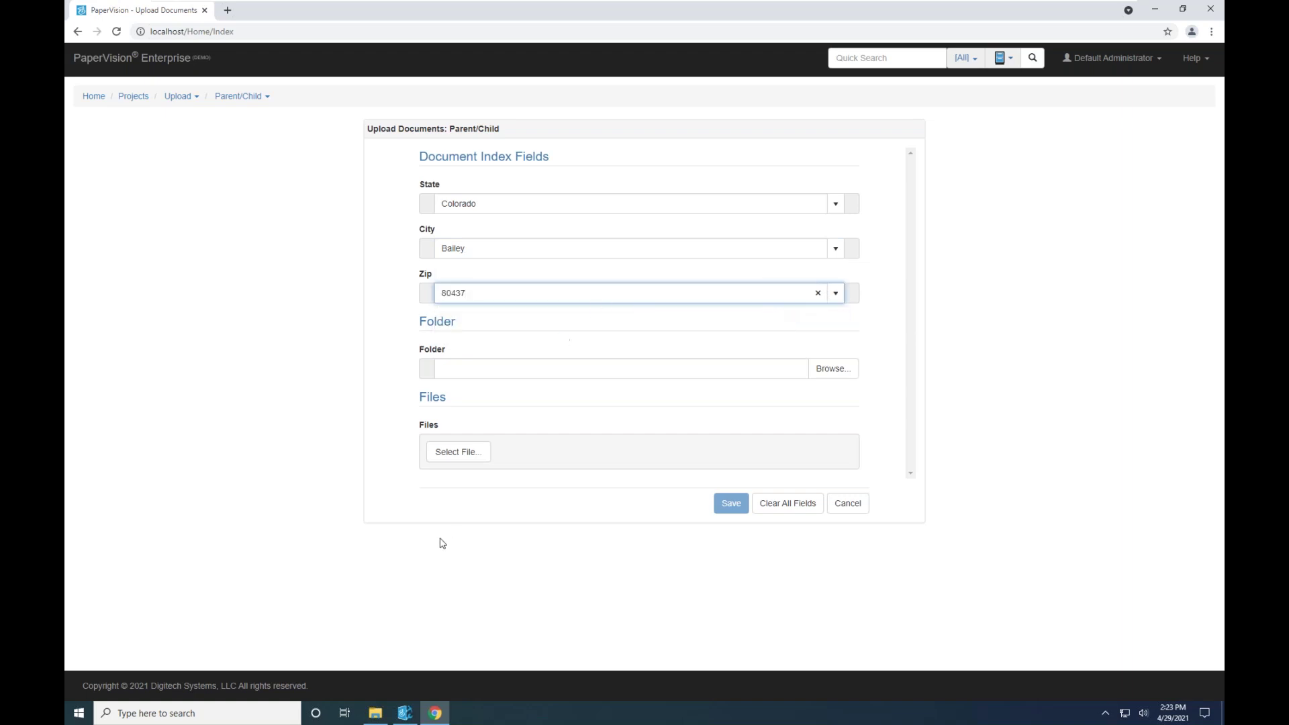
# Attach 00000019.TIF and save the upload
pyautogui.click(455, 452)
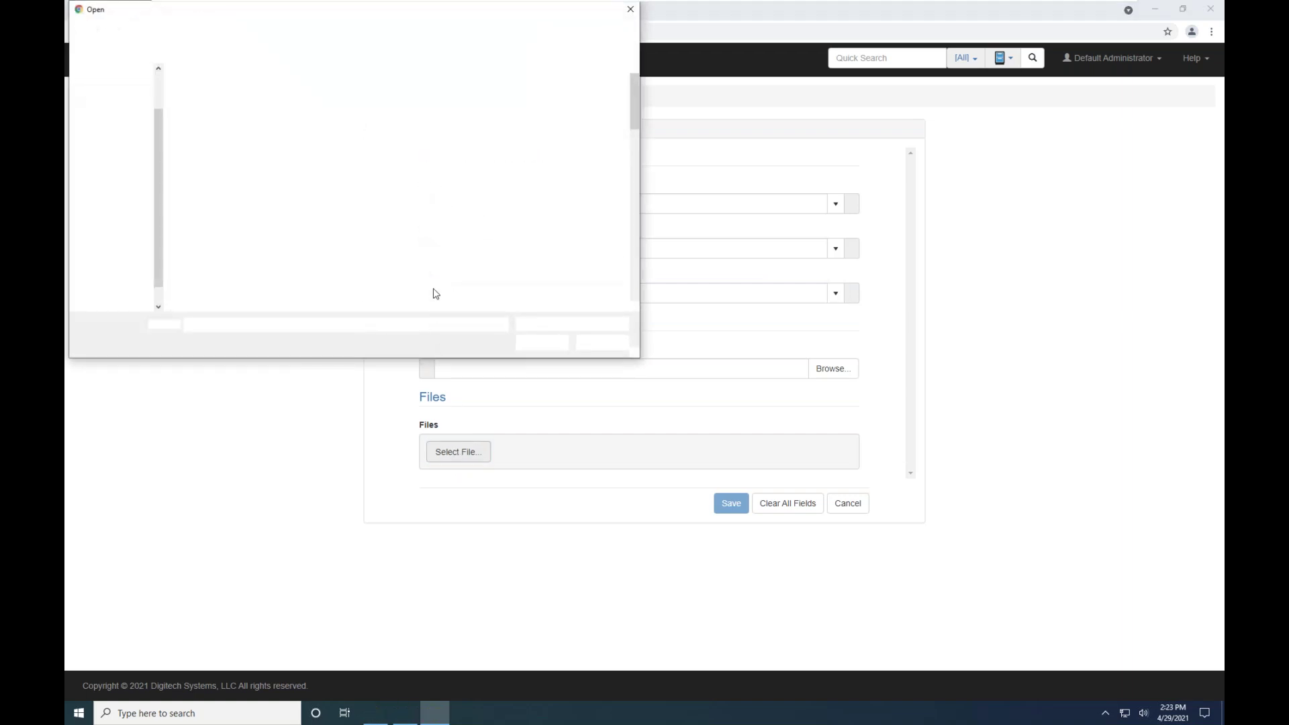
pyautogui.doubleClick(452, 216)
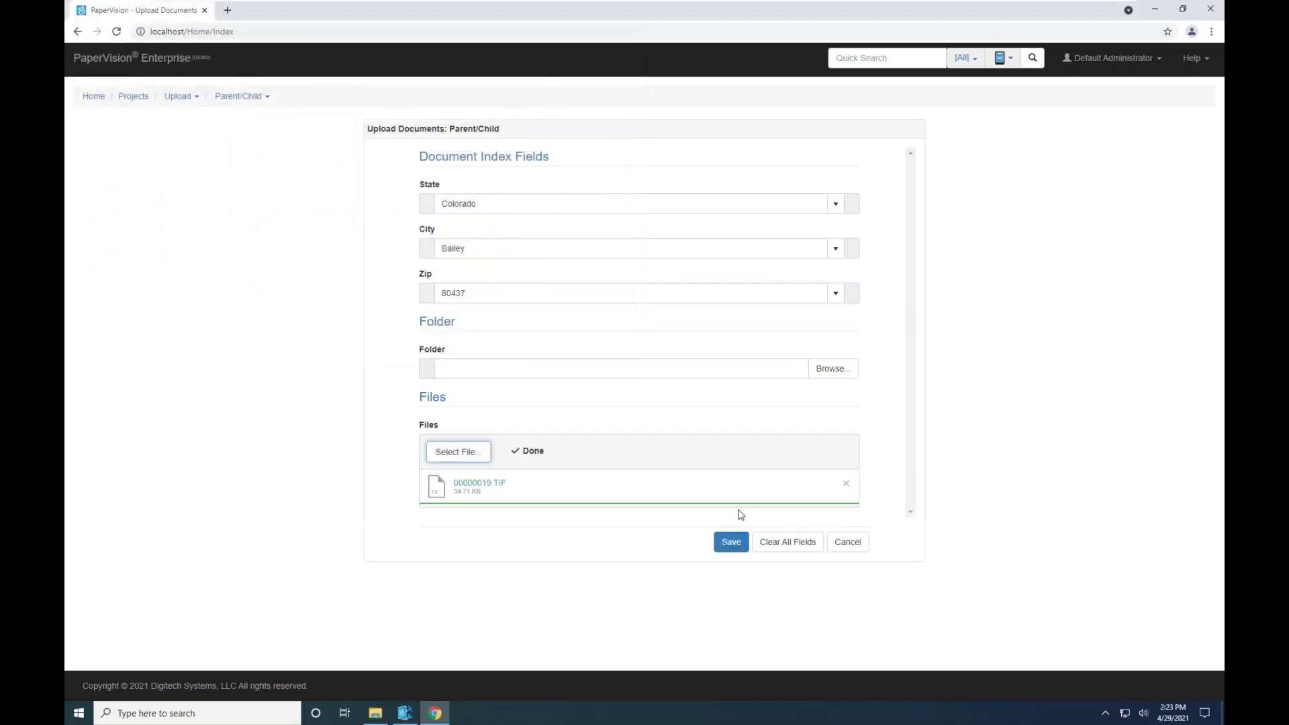
pyautogui.click(731, 559)
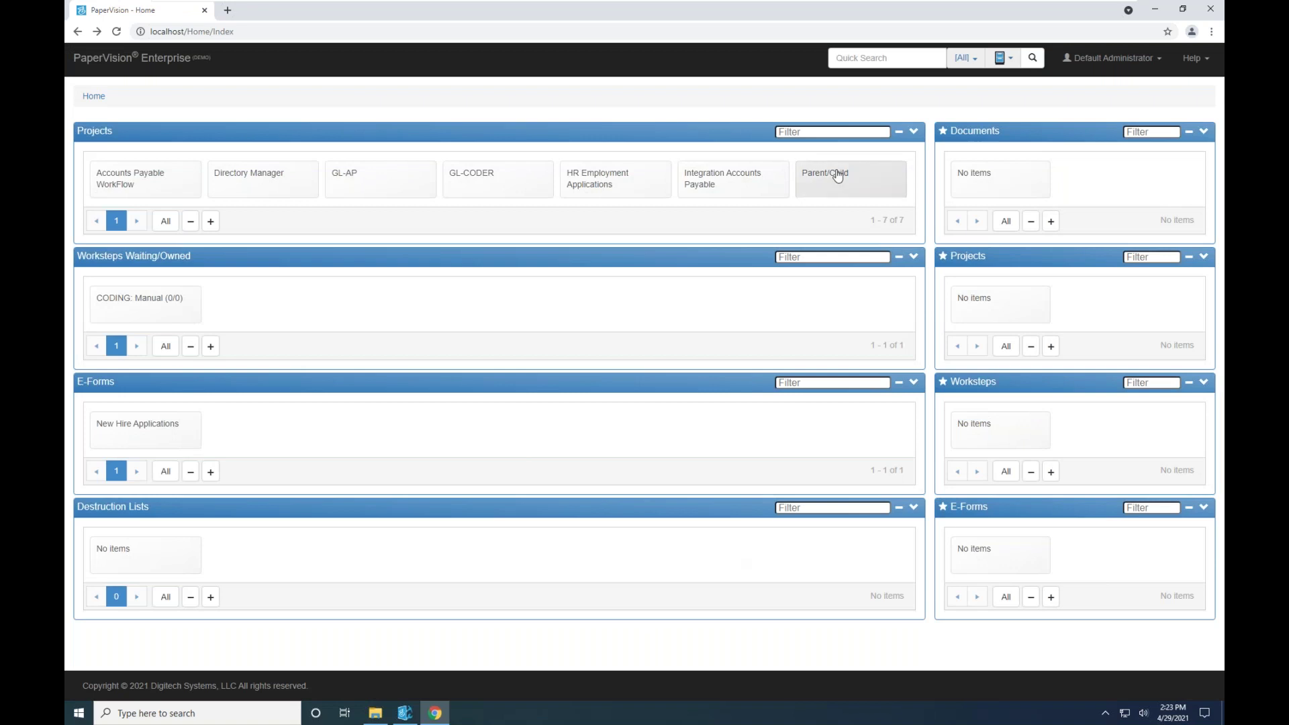
# Search the Parent/Child project and open the Bailey document's index values for editing
pyautogui.moveTo(837, 185)
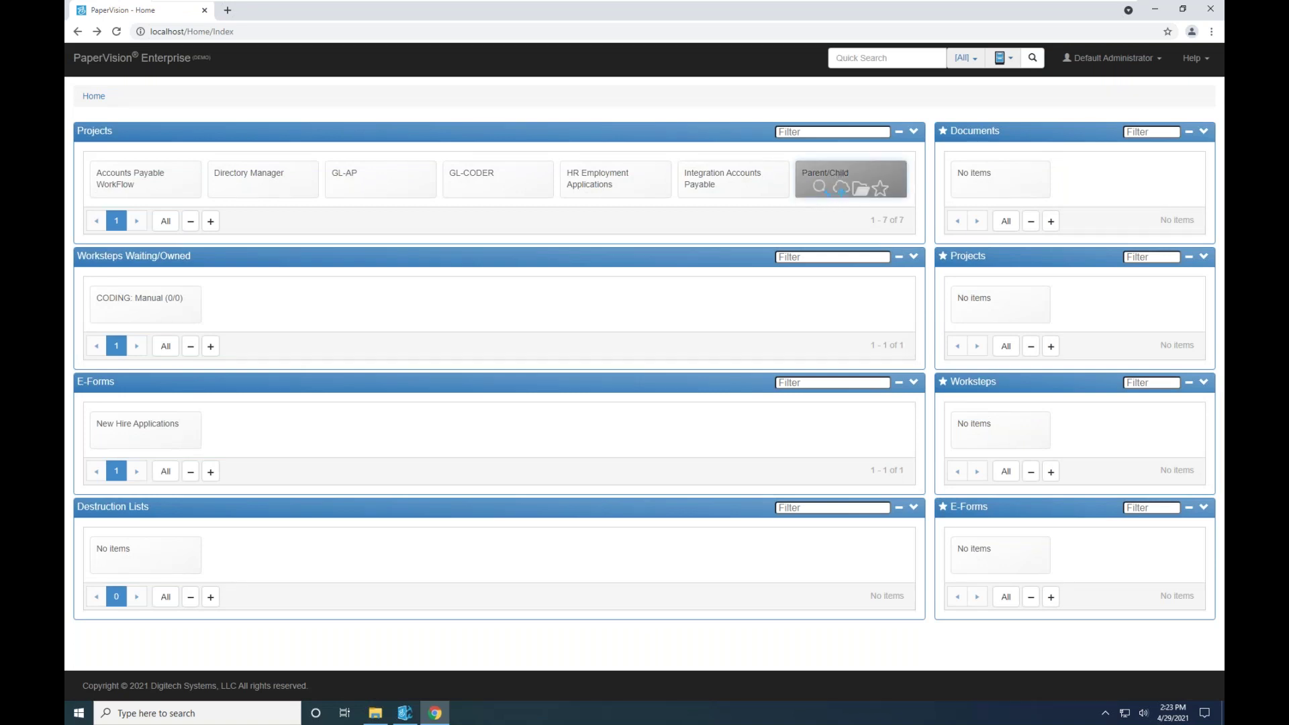
pyautogui.click(819, 187)
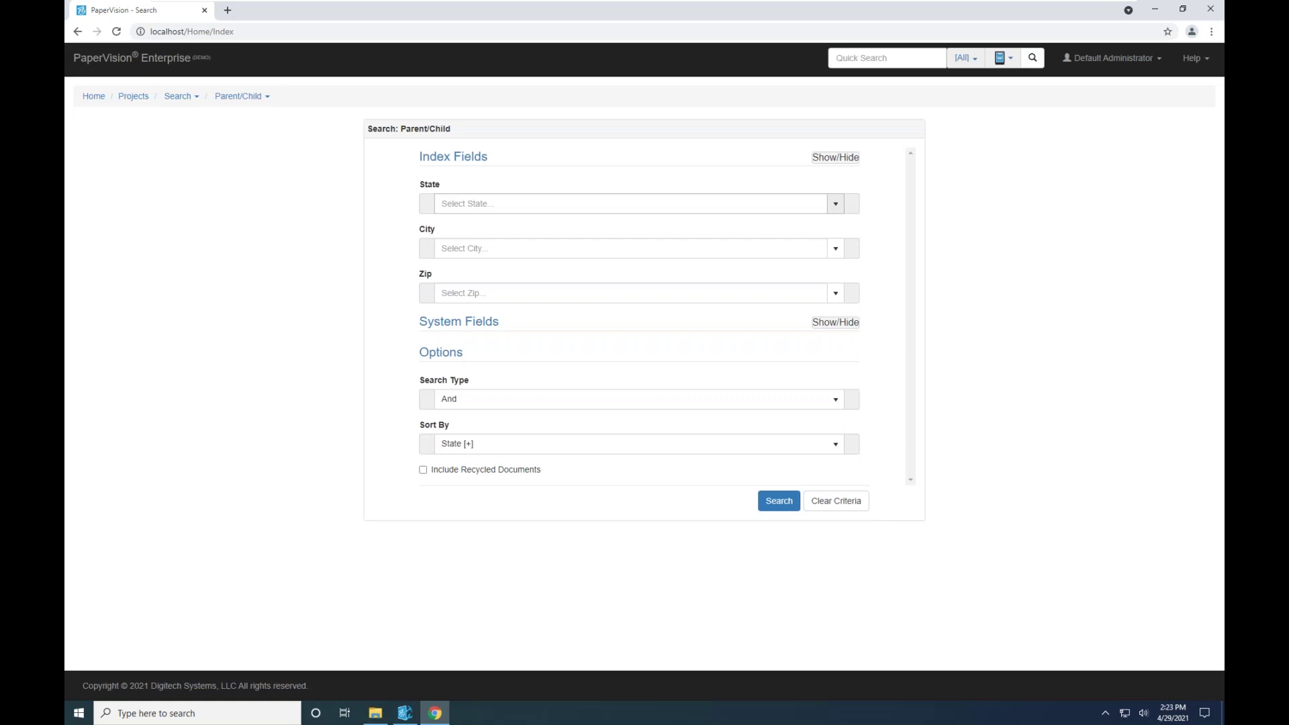
pyautogui.click(779, 502)
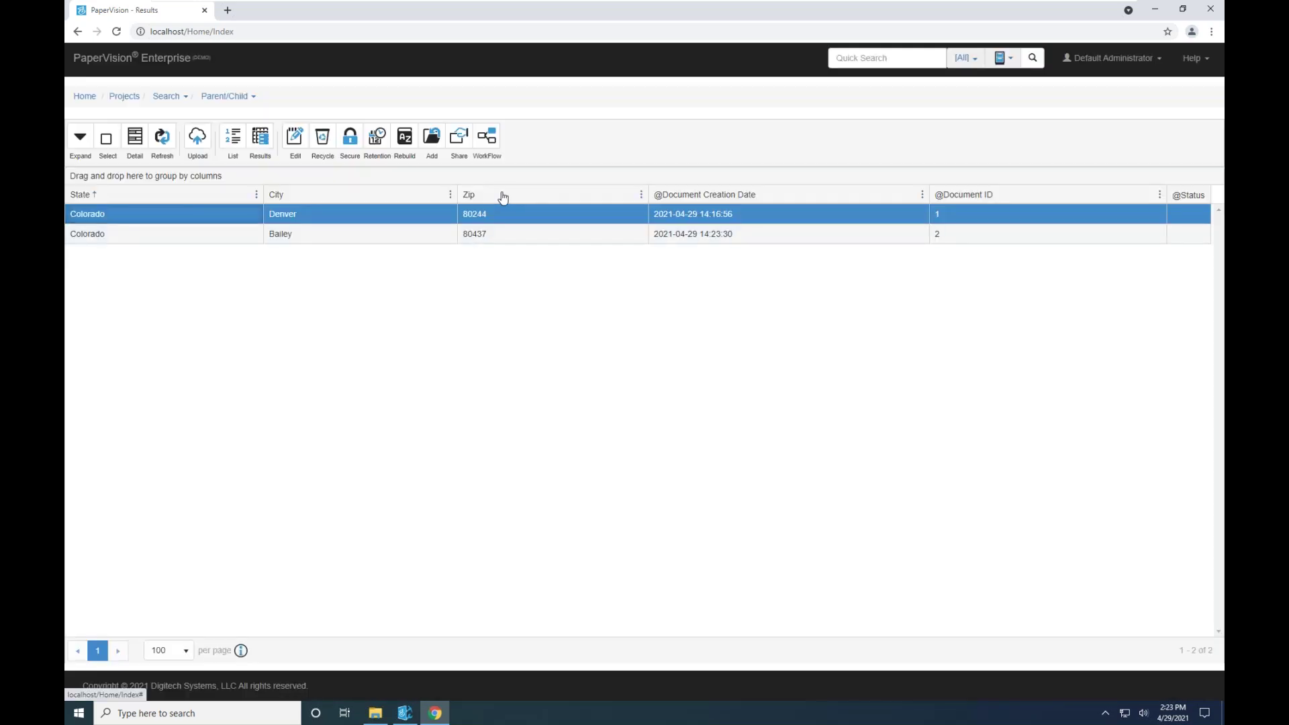
pyautogui.click(505, 242)
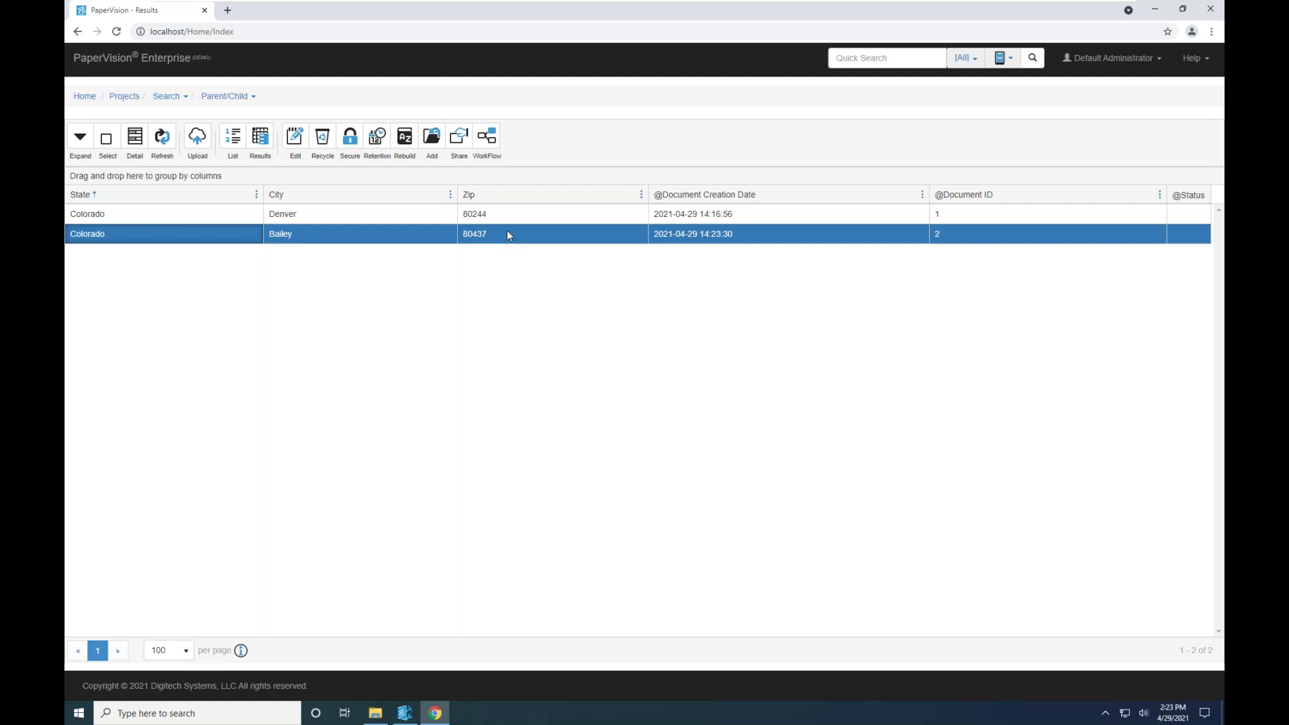
pyautogui.click(295, 138)
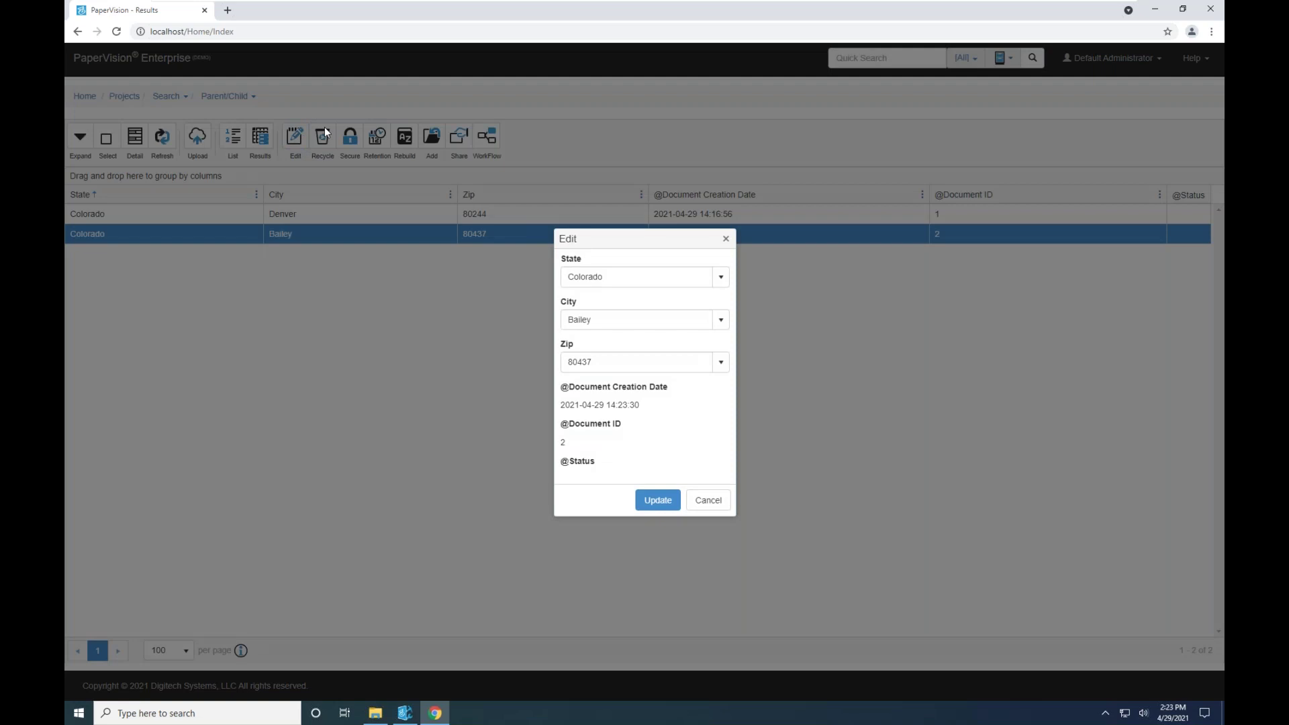
# Keep State as Colorado, set City to Estes Park and Zip to 81221, and update
pyautogui.click(623, 276)
pyautogui.click(623, 276)
pyautogui.write('sasdfasd')
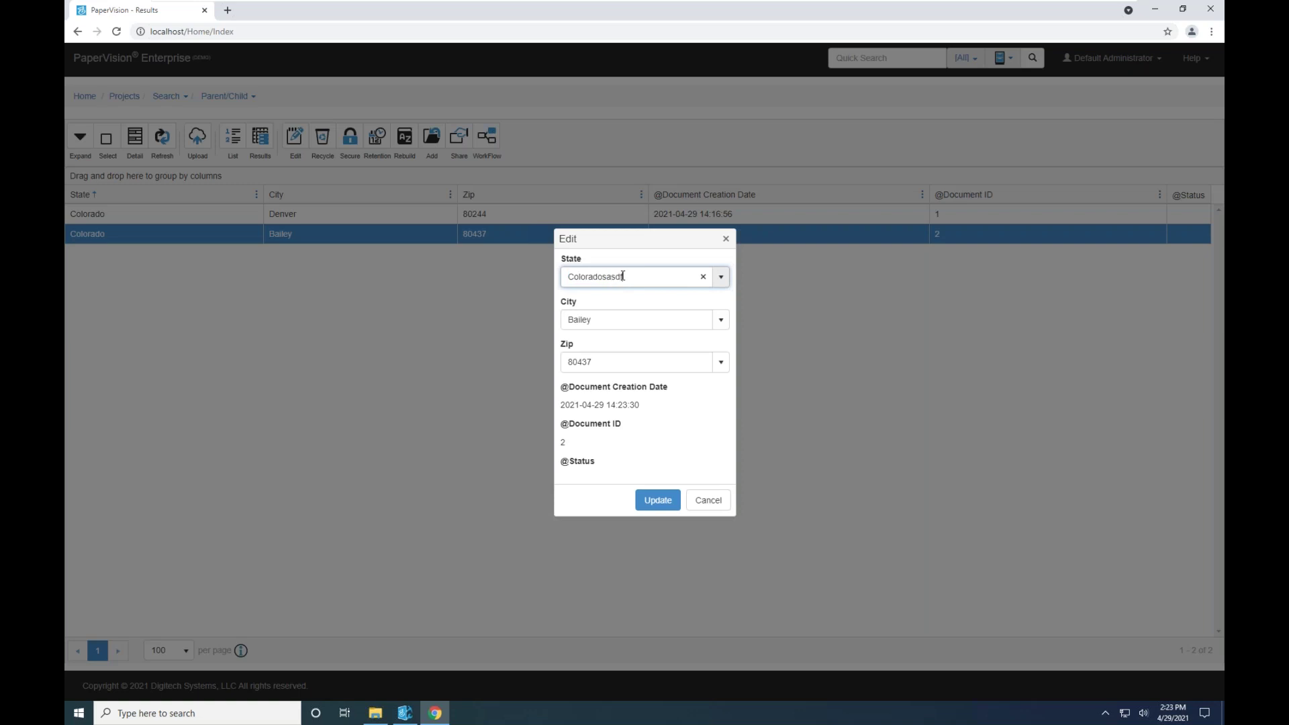
pyautogui.press('BackSpace')
pyautogui.press('BackSpace')
pyautogui.press('BackSpace')
pyautogui.press('BackSpace')
pyautogui.press('BackSpace')
pyautogui.press('BackSpace')
pyautogui.click(721, 321)
pyautogui.click(721, 321)
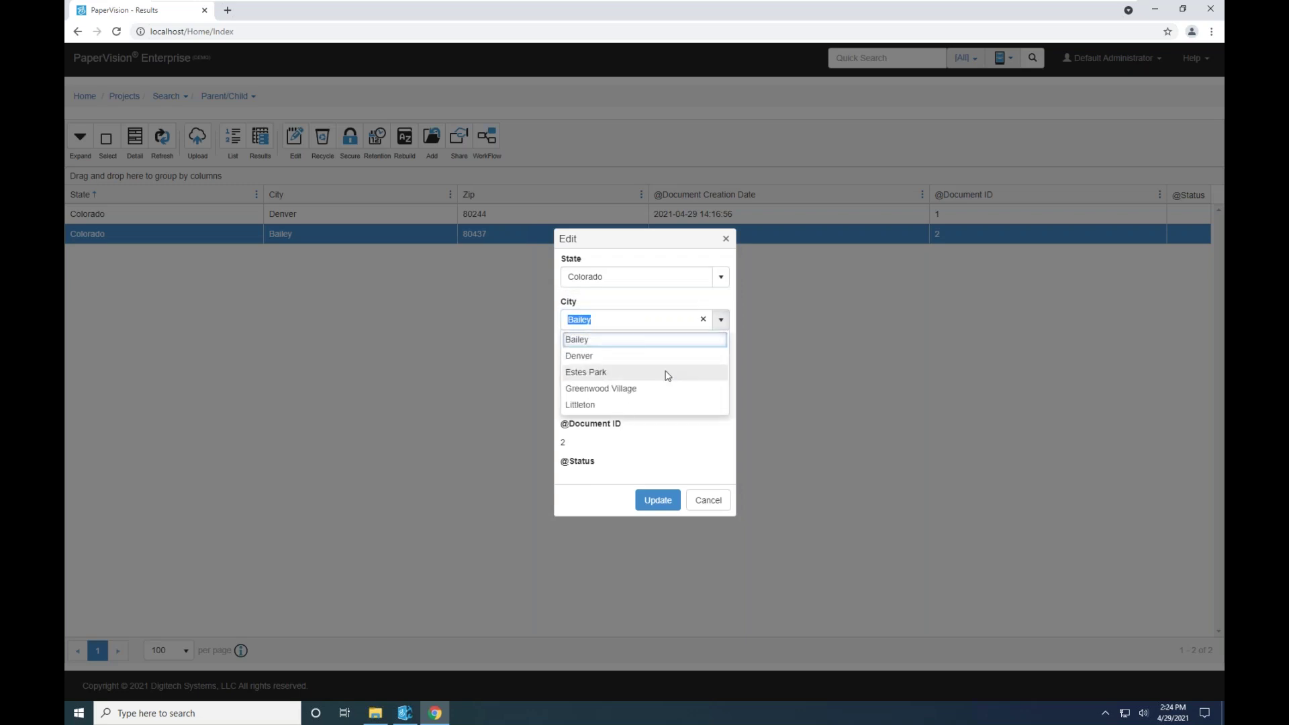
pyautogui.click(664, 373)
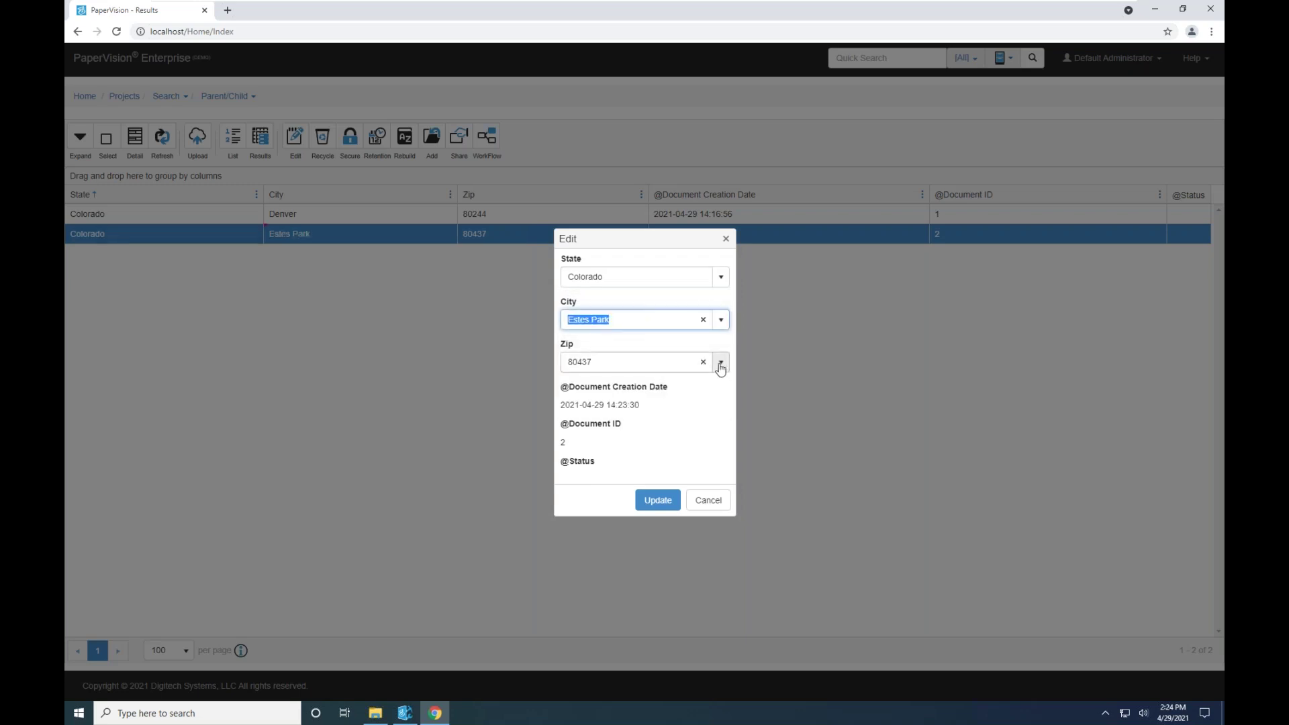
pyautogui.click(722, 363)
pyautogui.click(685, 382)
pyautogui.click(658, 501)
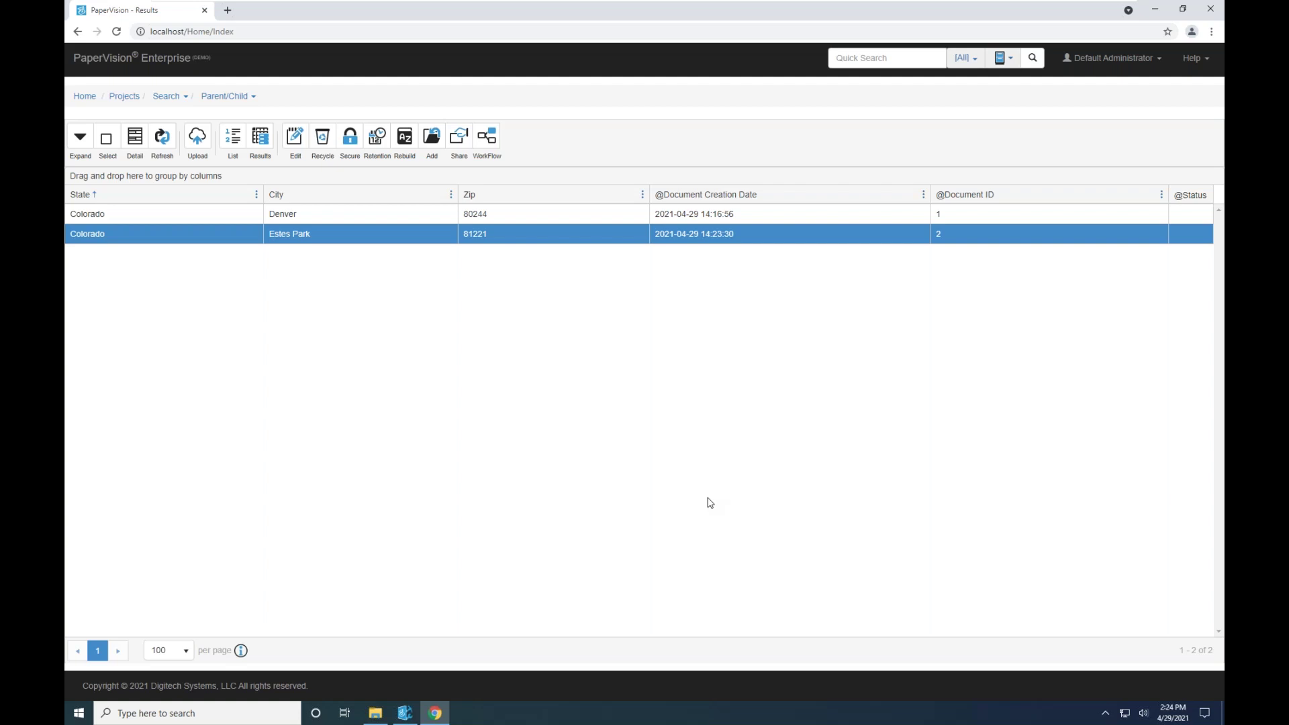
# Log out of PaperVision Enterprise
pyautogui.click(1111, 57)
pyautogui.click(1108, 80)
pyautogui.click(680, 401)
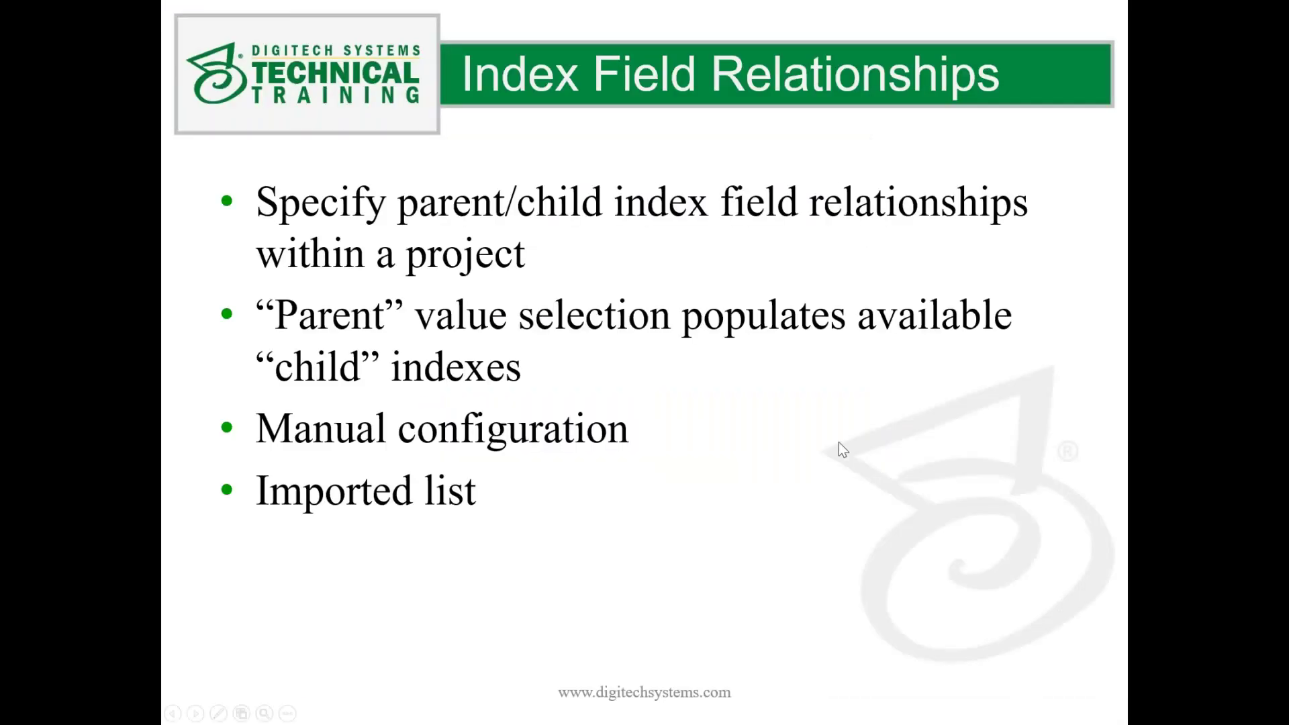
# Advance past the Solution Profiles title slide to the Solution Profile Overview slide
pyautogui.click(645, 419)
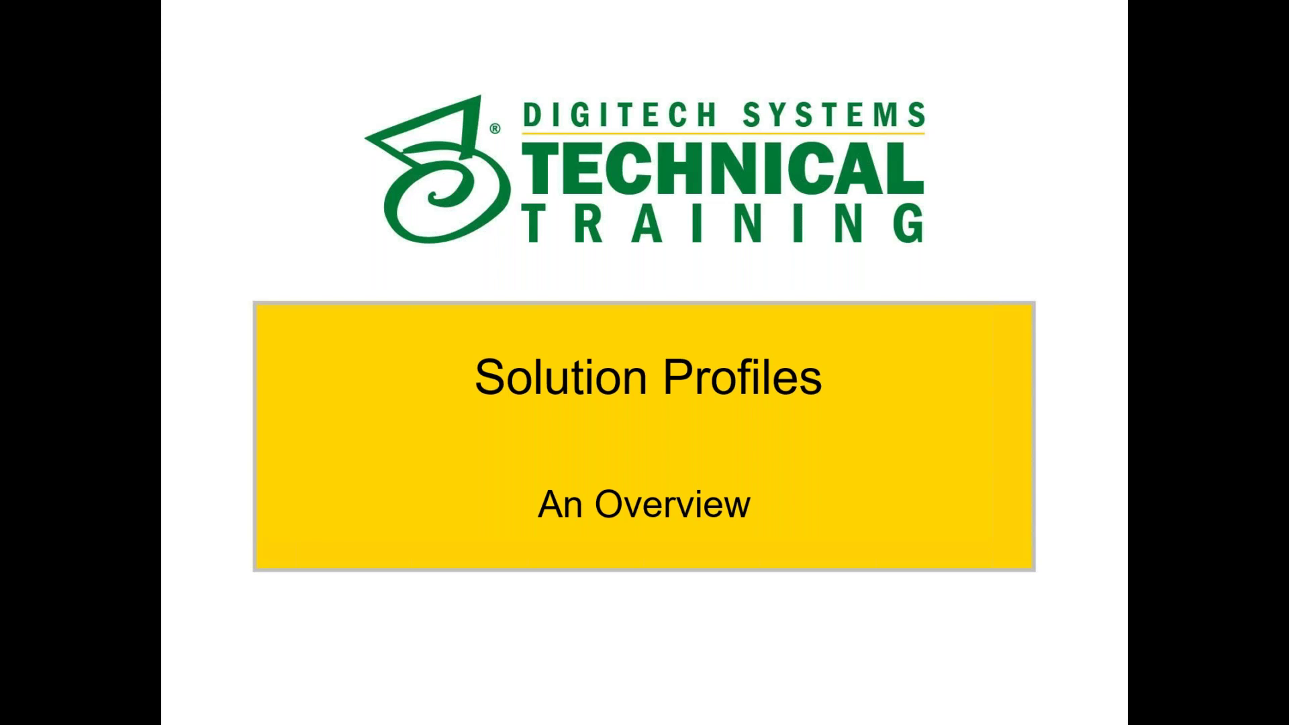
pyautogui.press('Right')
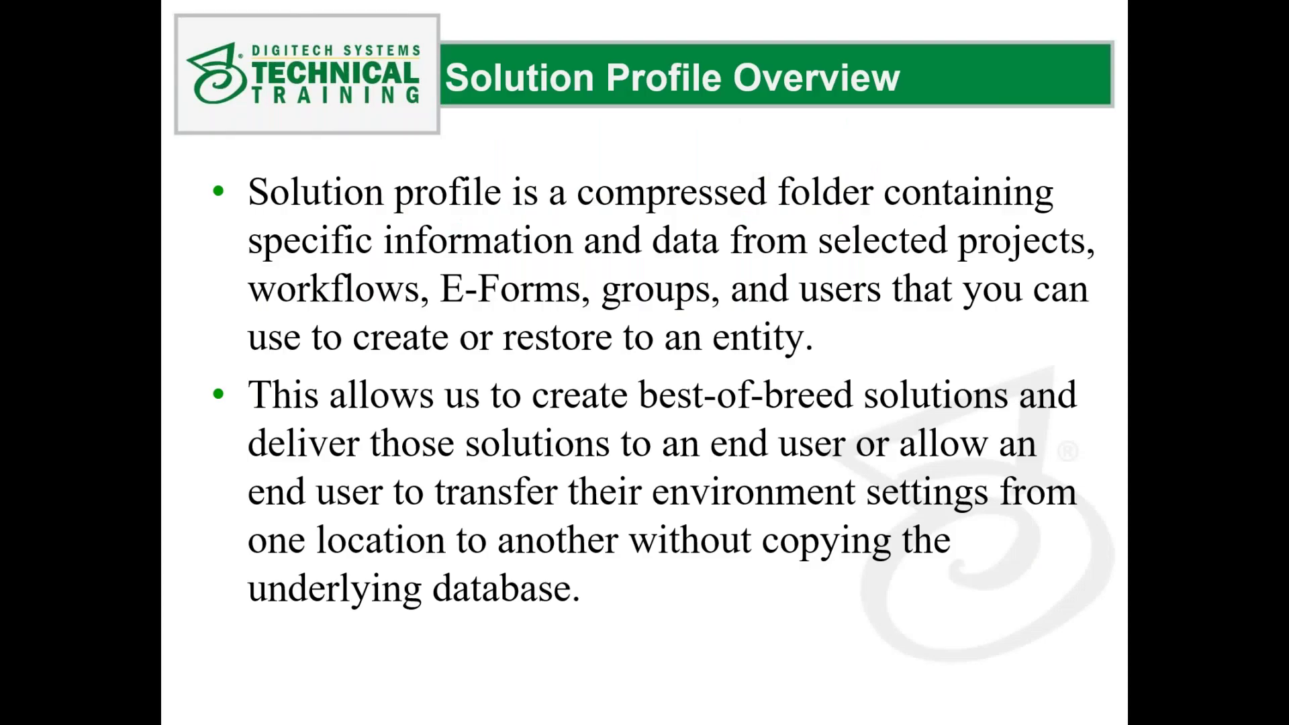
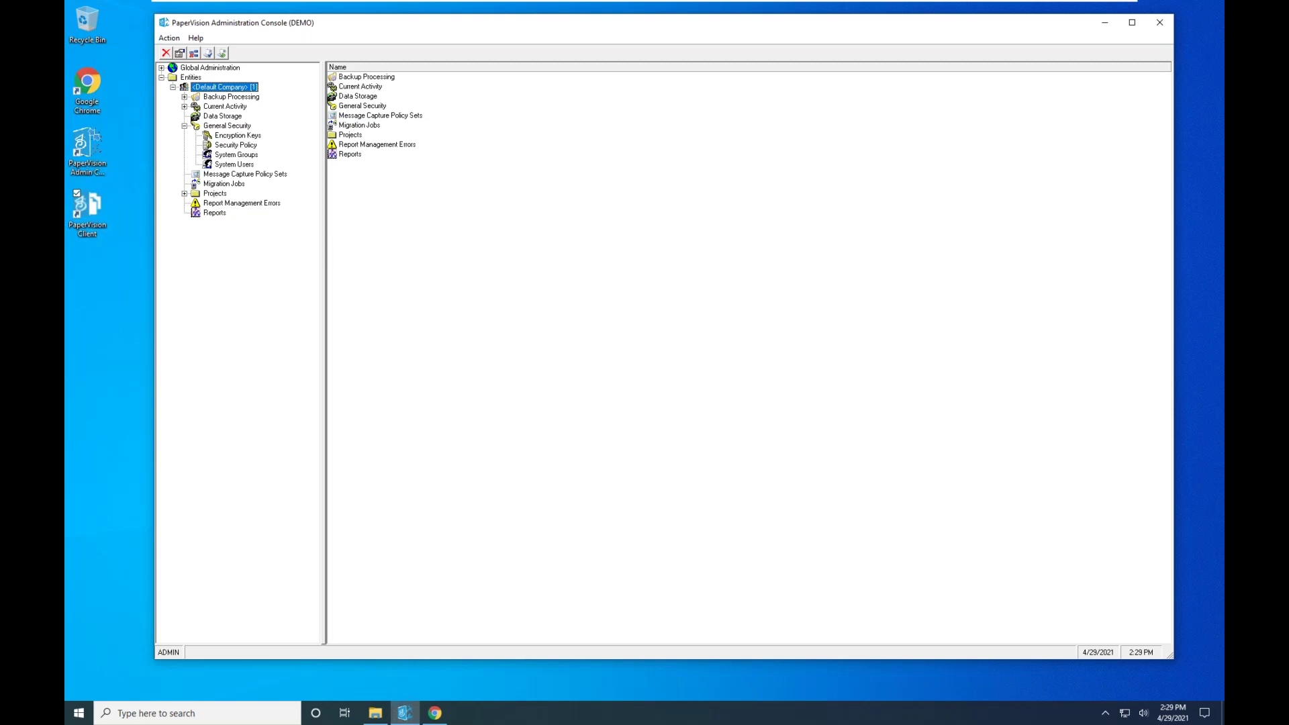
# Generate a new solution profile for Default Company named HR Project and enter its password
pyautogui.rightClick(233, 87)
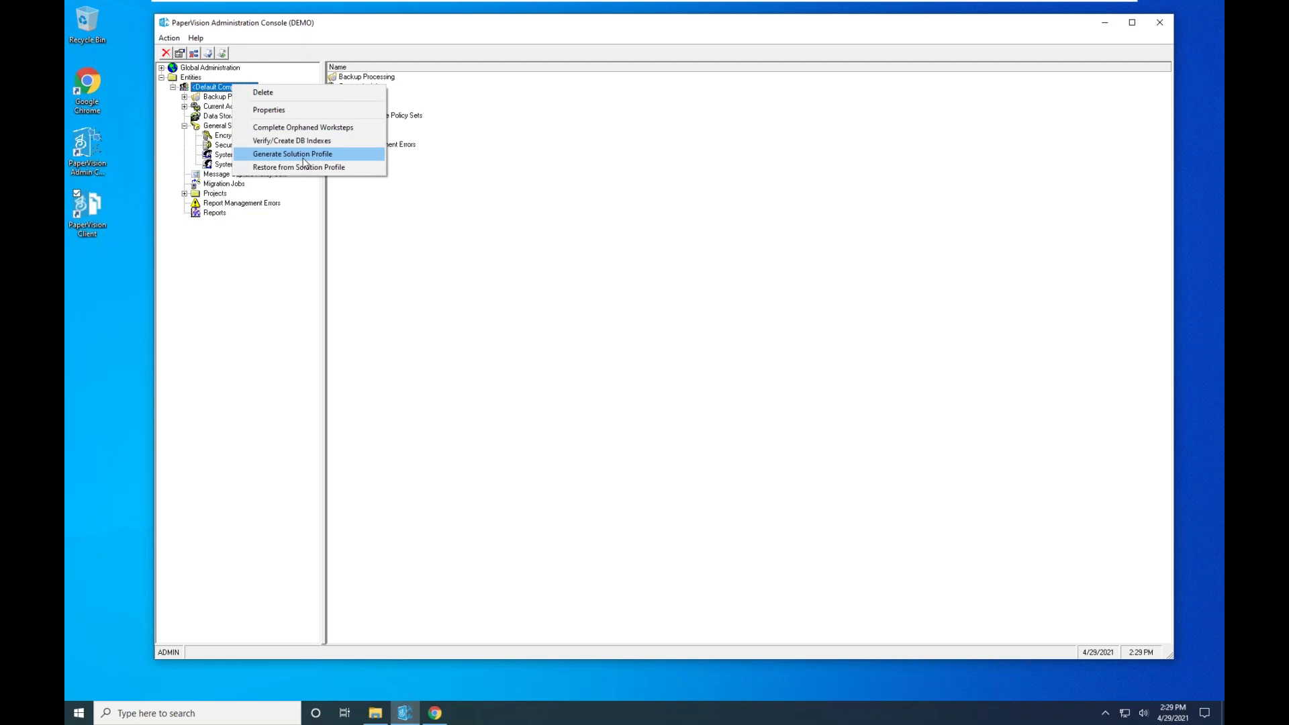
pyautogui.click(305, 154)
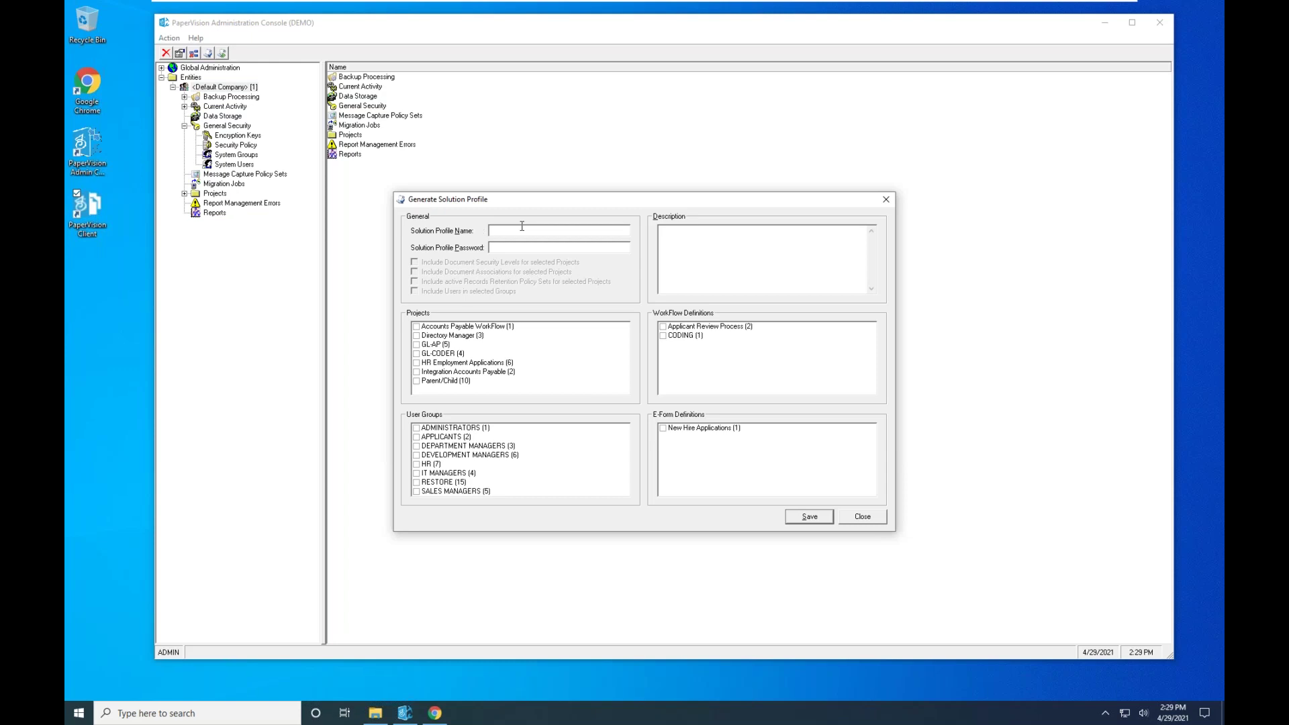
pyautogui.write('HR')
pyautogui.write(' Proje')
pyautogui.write('****')
# Add the HR Employment Applications project, turning its three Include options on and back off
pyautogui.click(416, 363)
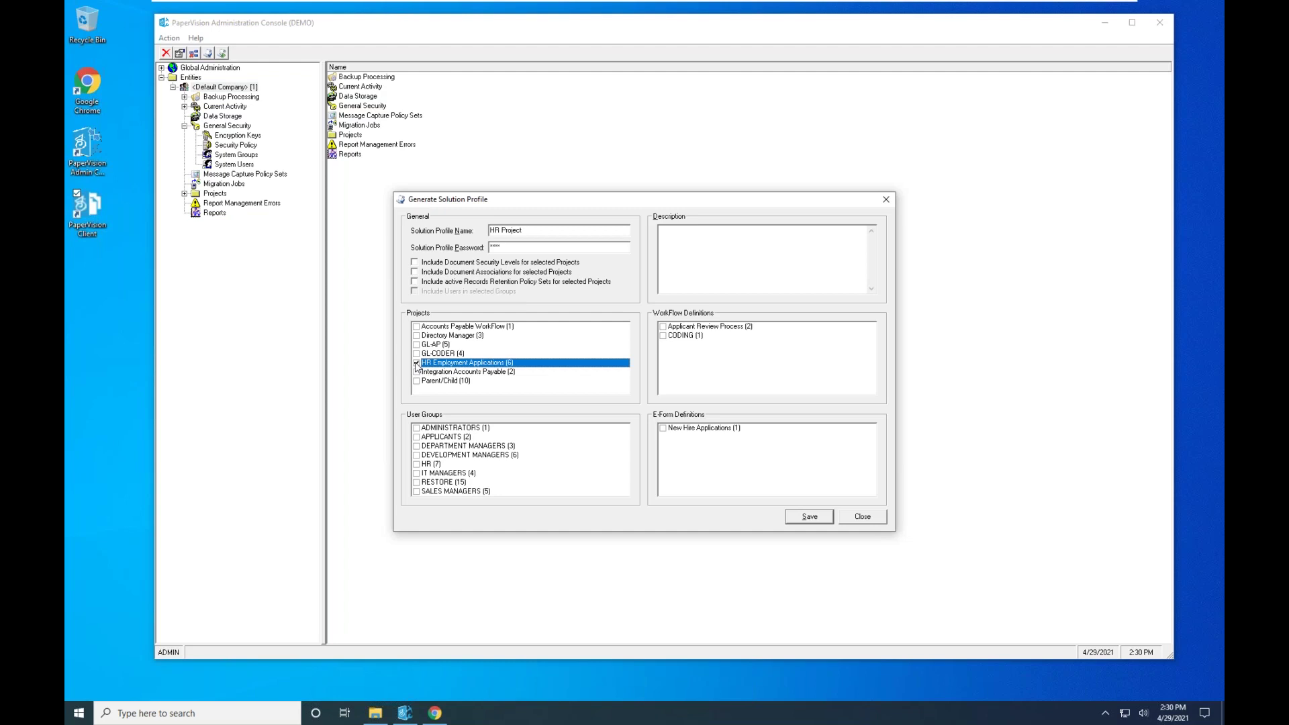
pyautogui.click(446, 263)
pyautogui.click(447, 282)
pyautogui.click(449, 272)
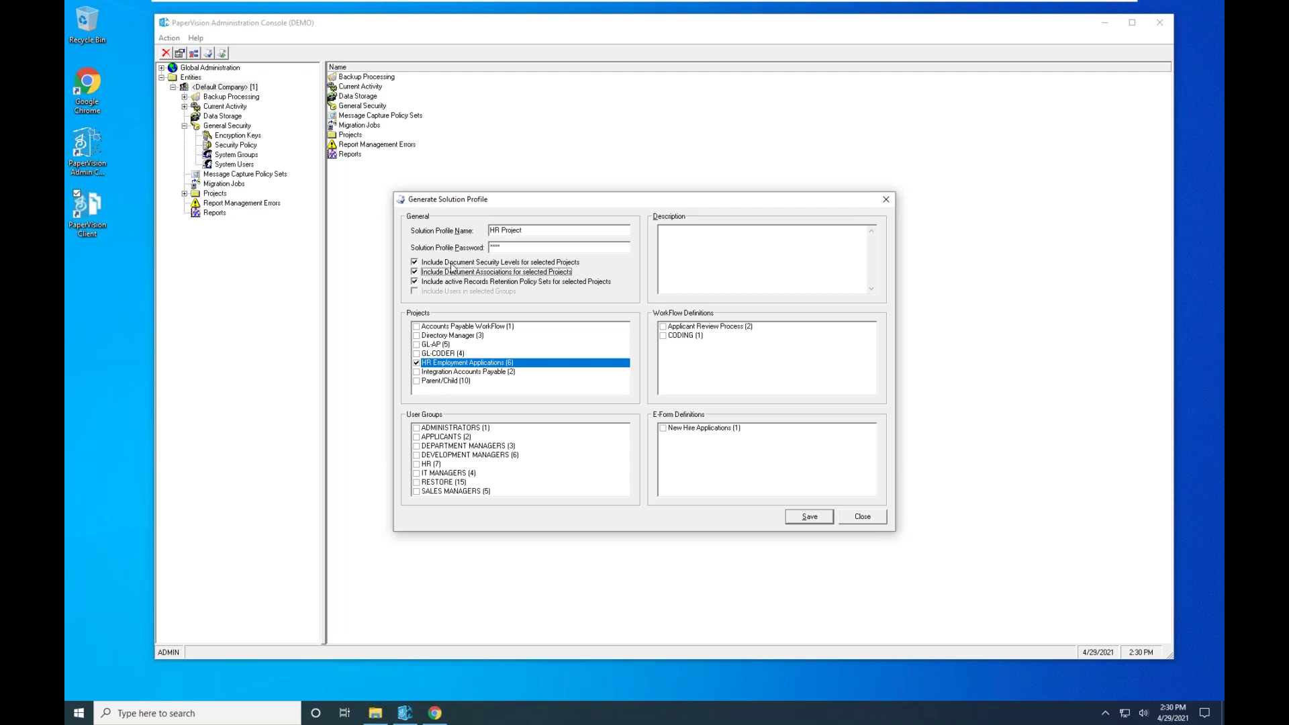
pyautogui.click(451, 264)
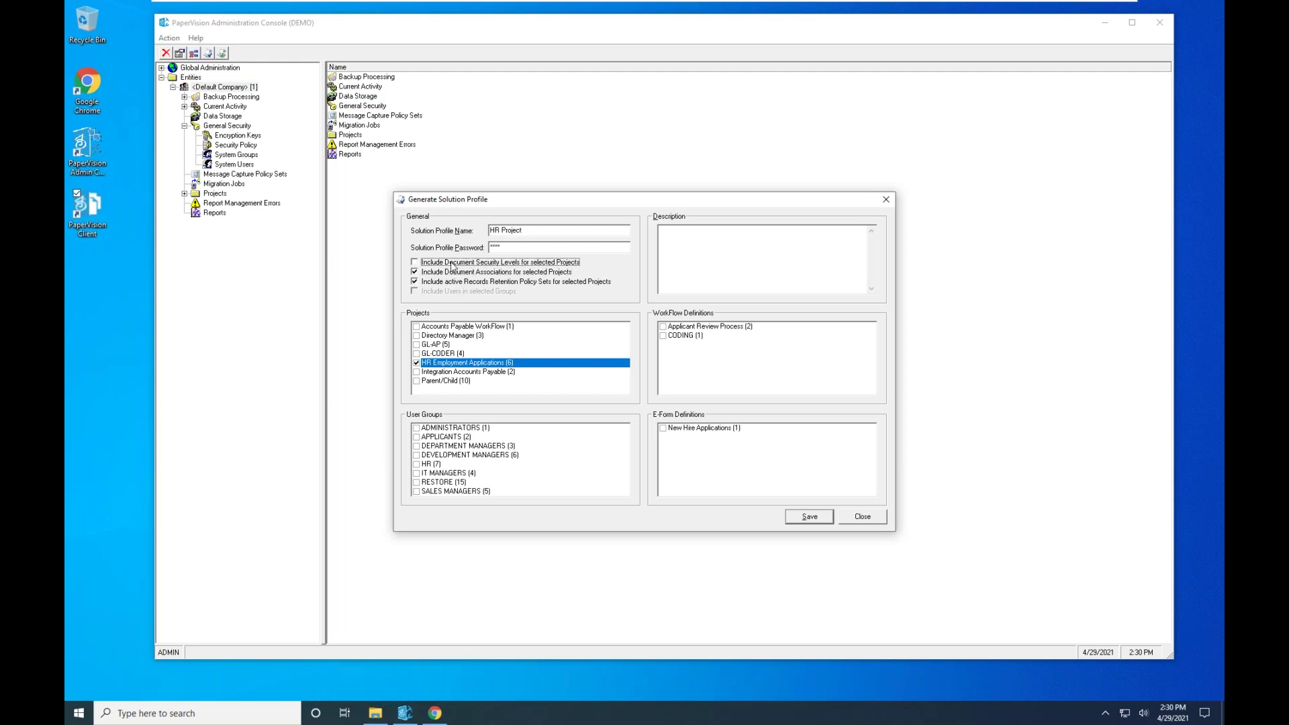
pyautogui.click(451, 272)
pyautogui.click(448, 283)
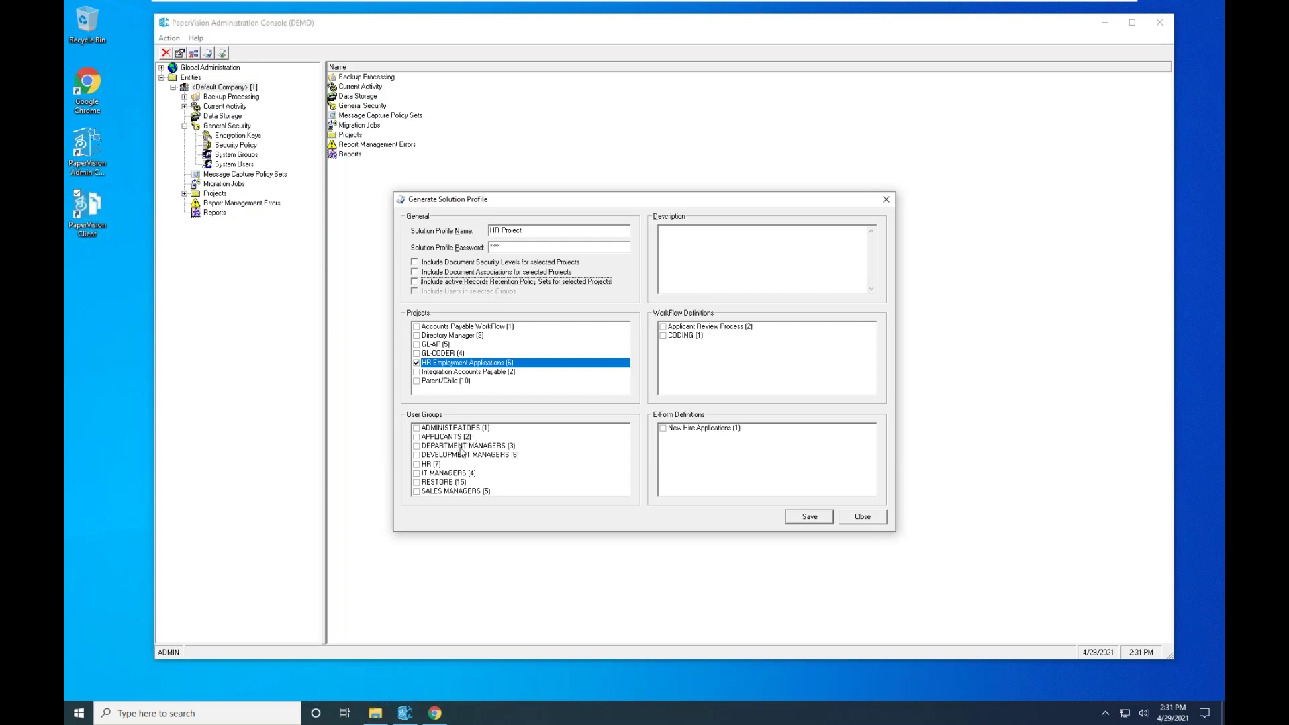
# Check the HR (7) and RESTORE (15) groups and include their users
pyautogui.click(417, 465)
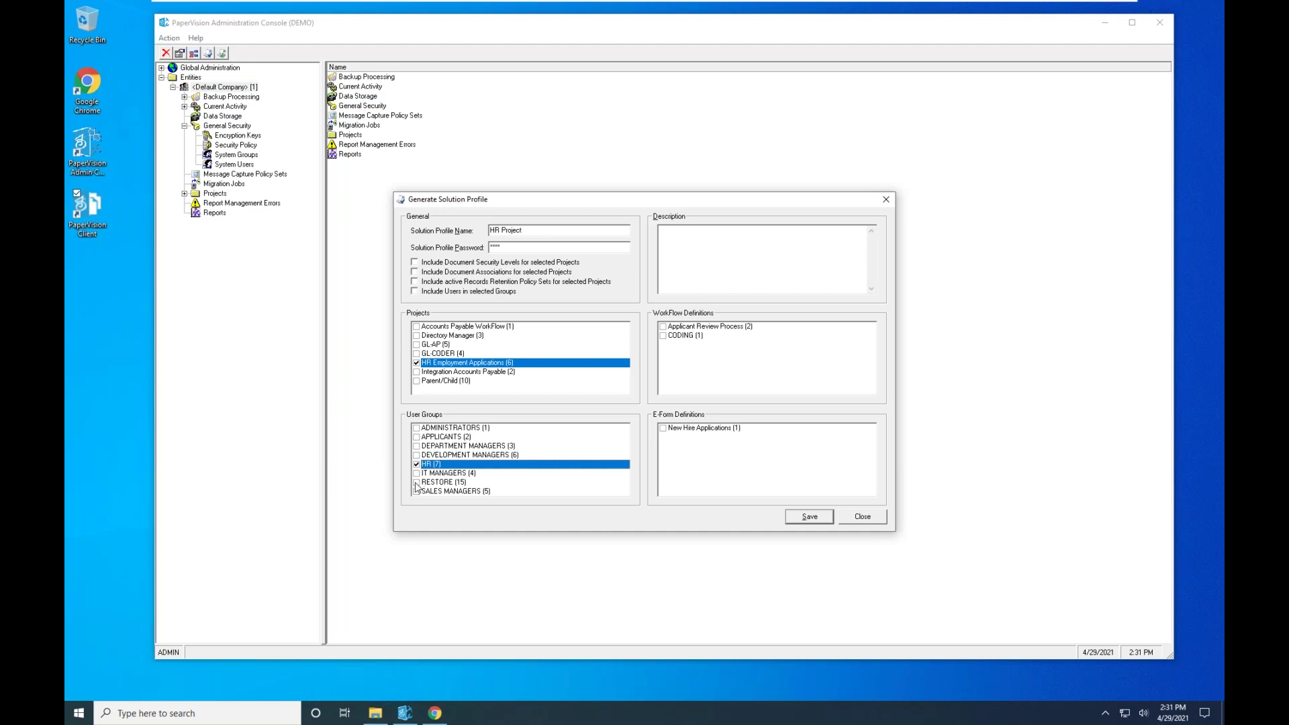
pyautogui.click(417, 483)
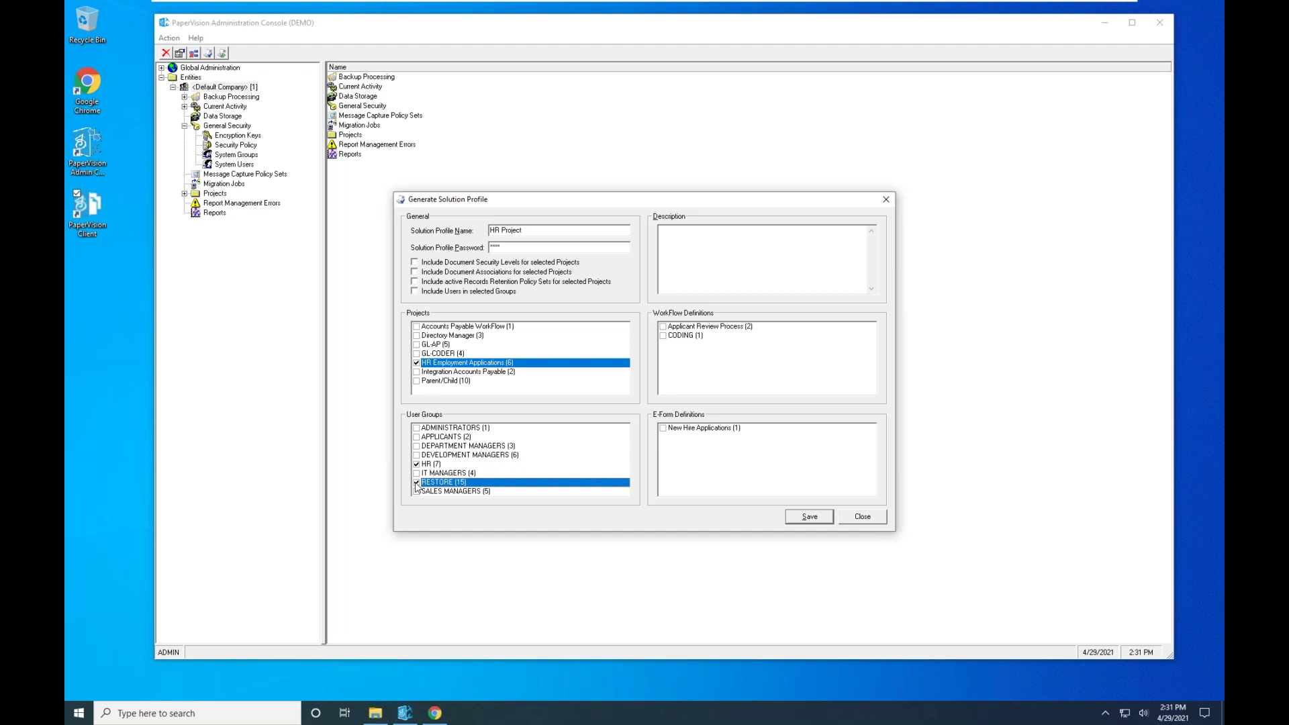
pyautogui.click(461, 293)
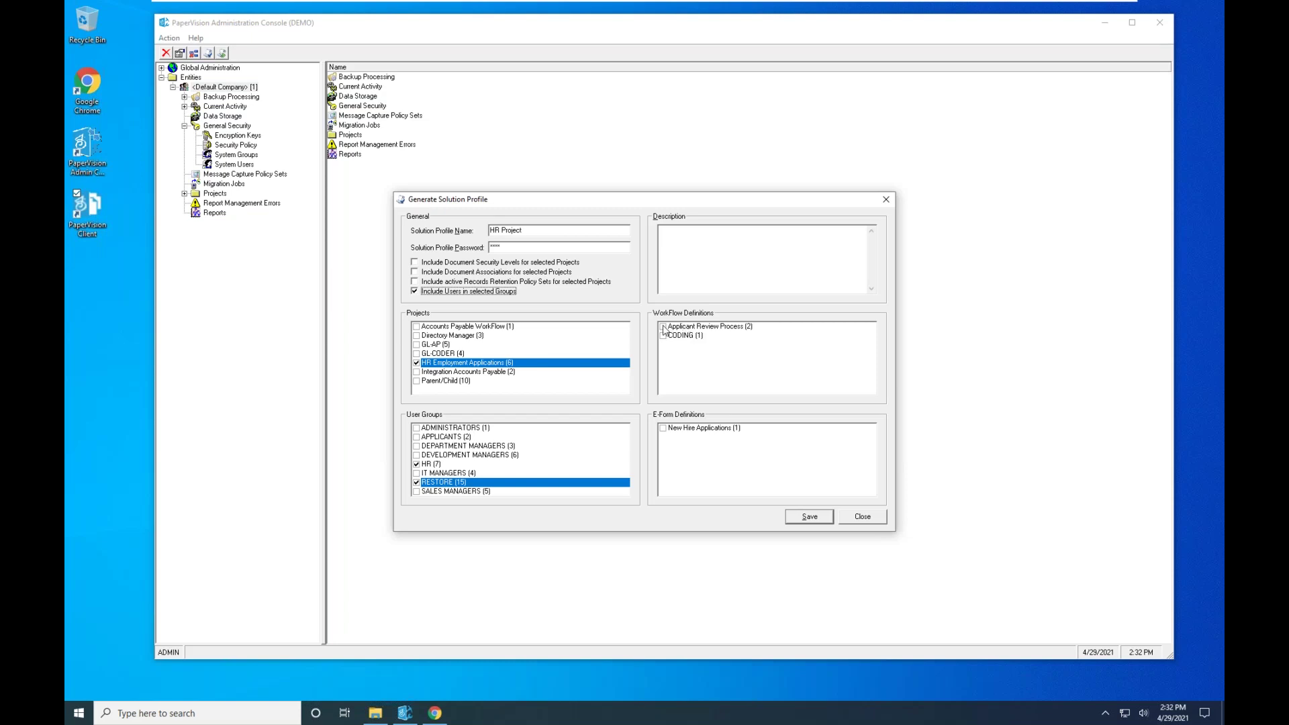
# Add Applicant Review Process and New Hire Applications, then deselect the APPLICANTS group
pyautogui.click(664, 327)
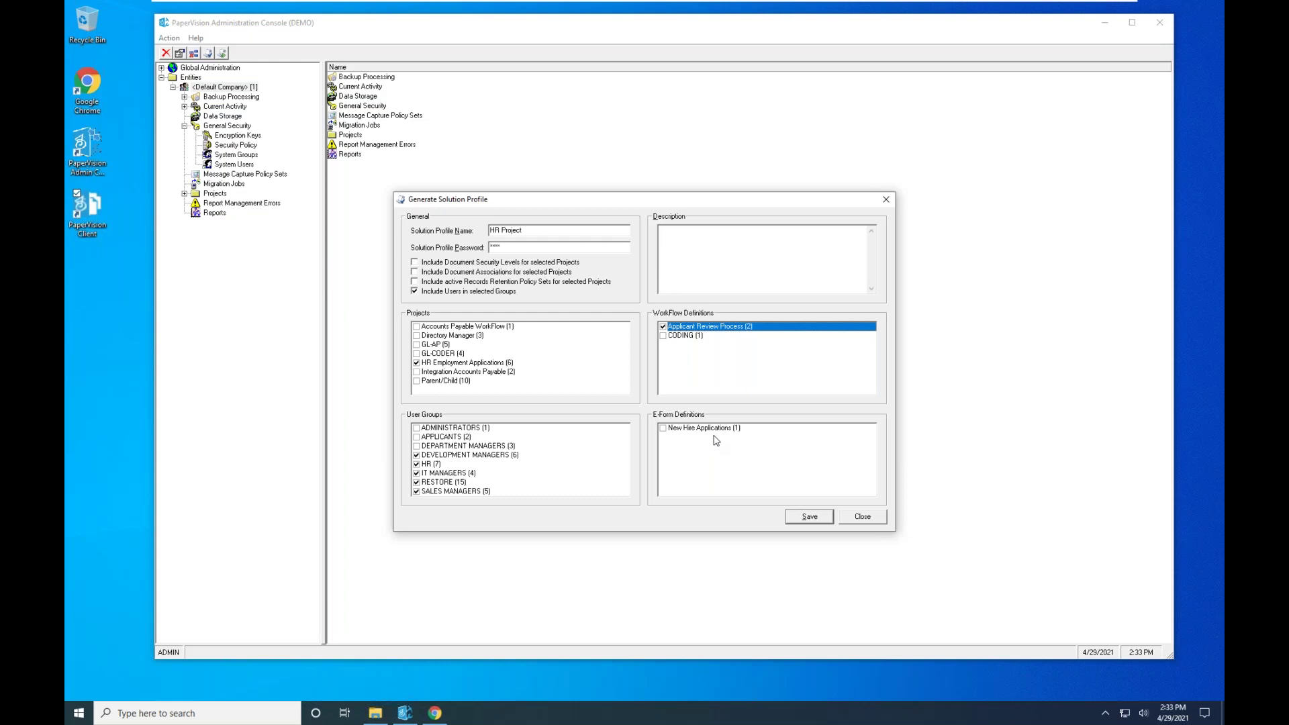
pyautogui.click(663, 429)
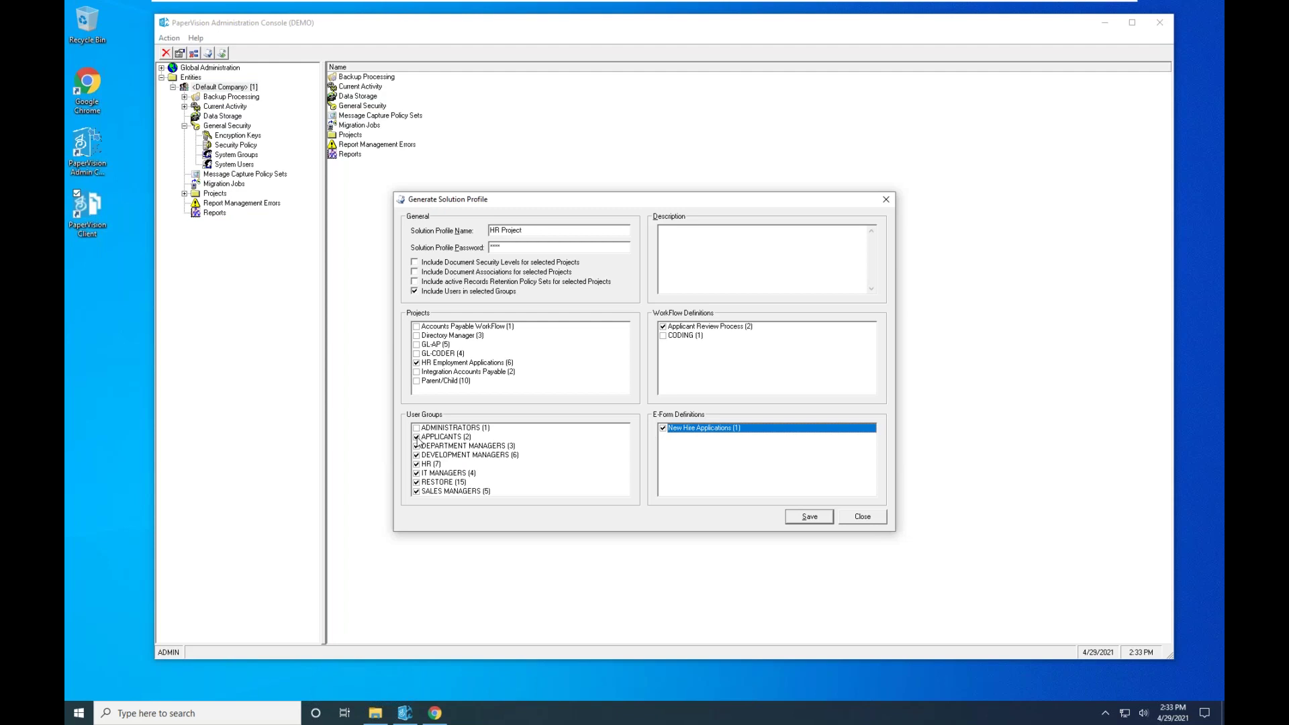
pyautogui.click(416, 437)
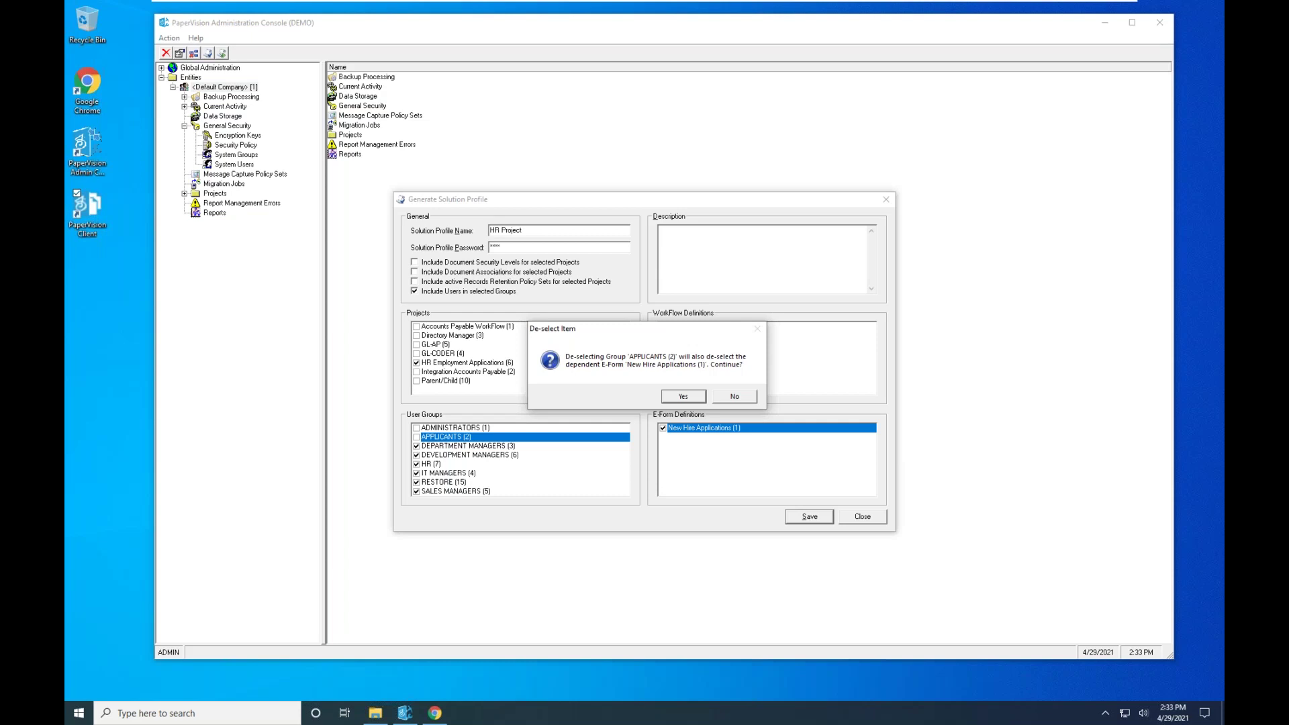
# Confirm removing APPLICANTS, re-add New Hire Applications, and cancel a second APPLICANTS removal
pyautogui.click(683, 397)
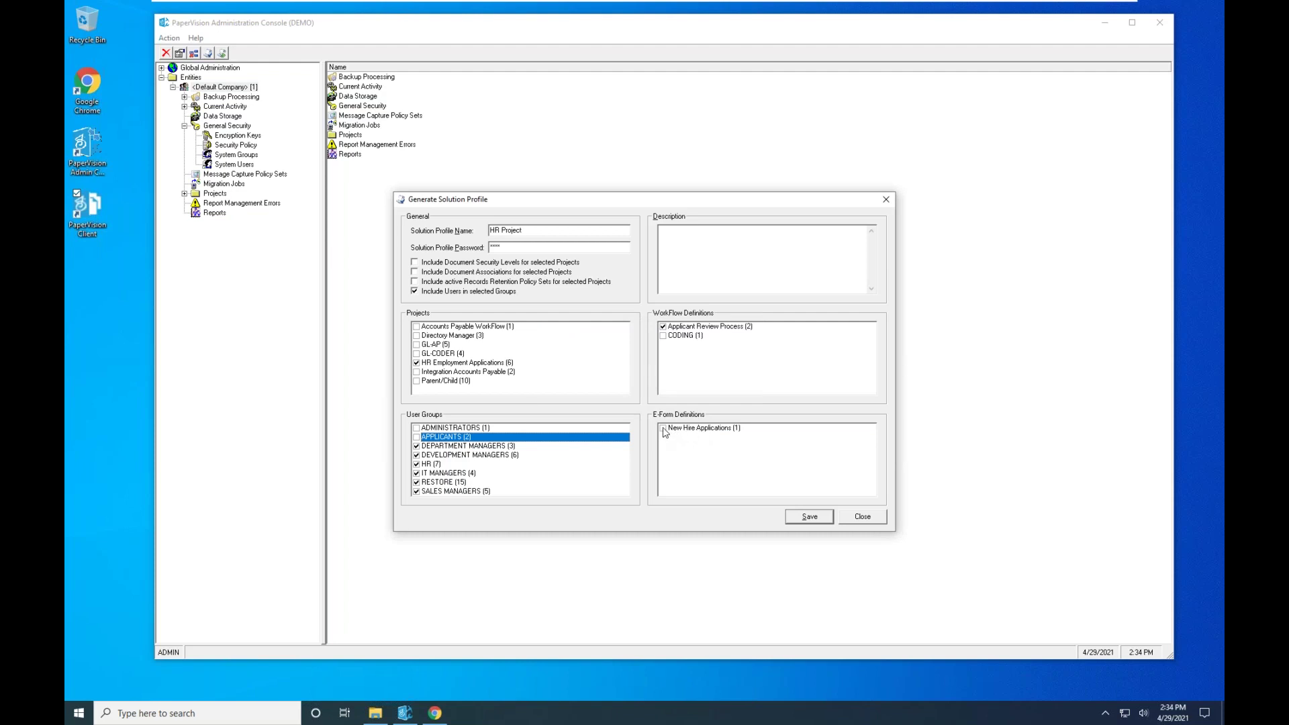
pyautogui.click(663, 429)
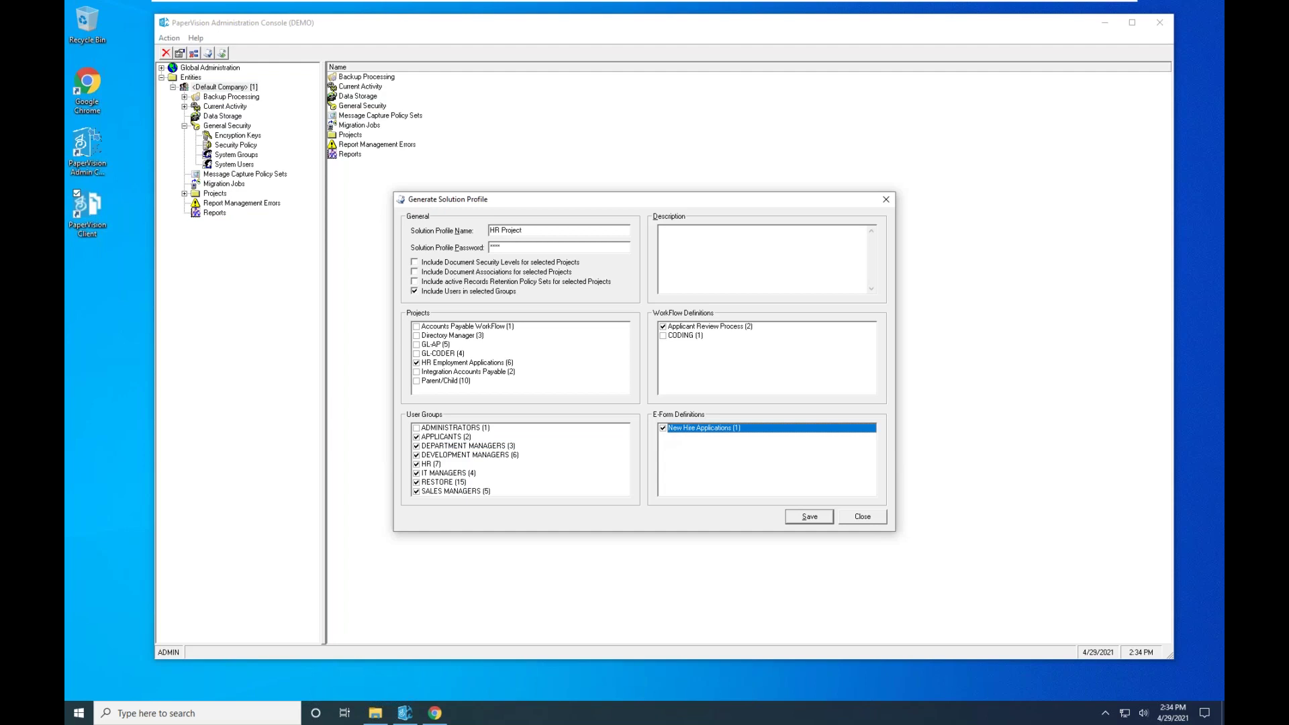
pyautogui.click(417, 437)
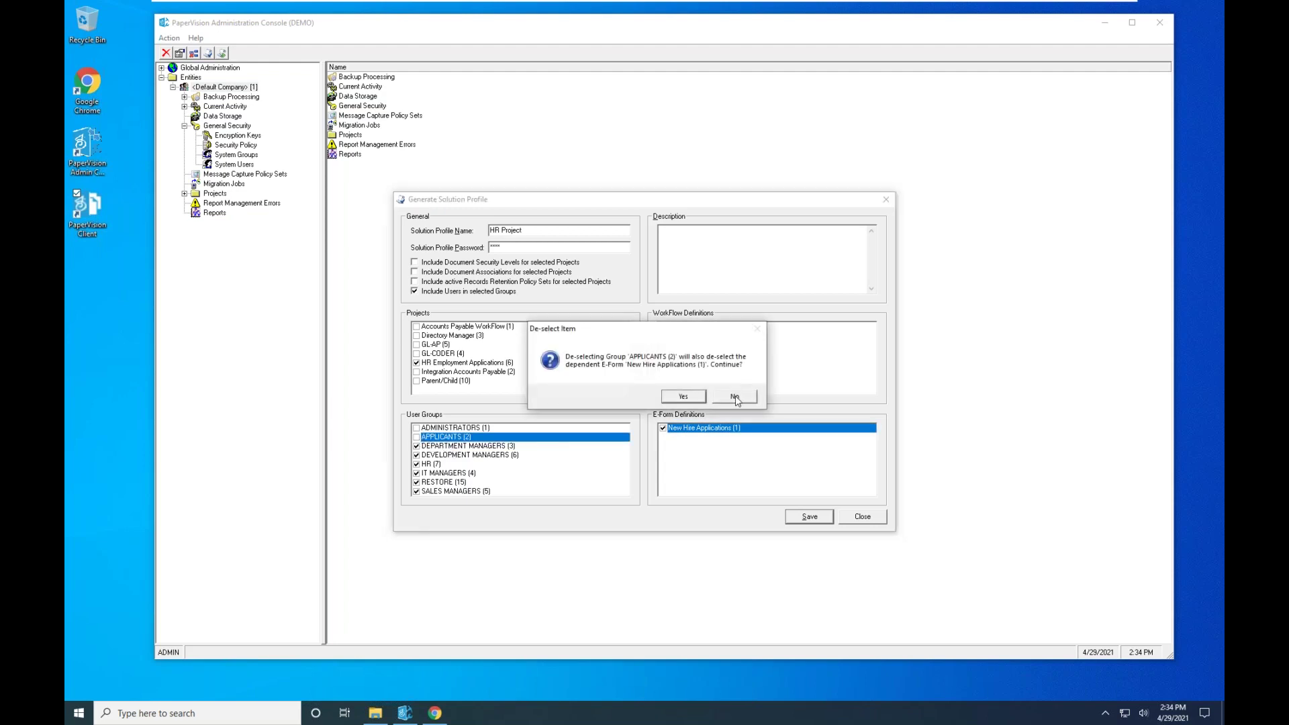
pyautogui.click(736, 396)
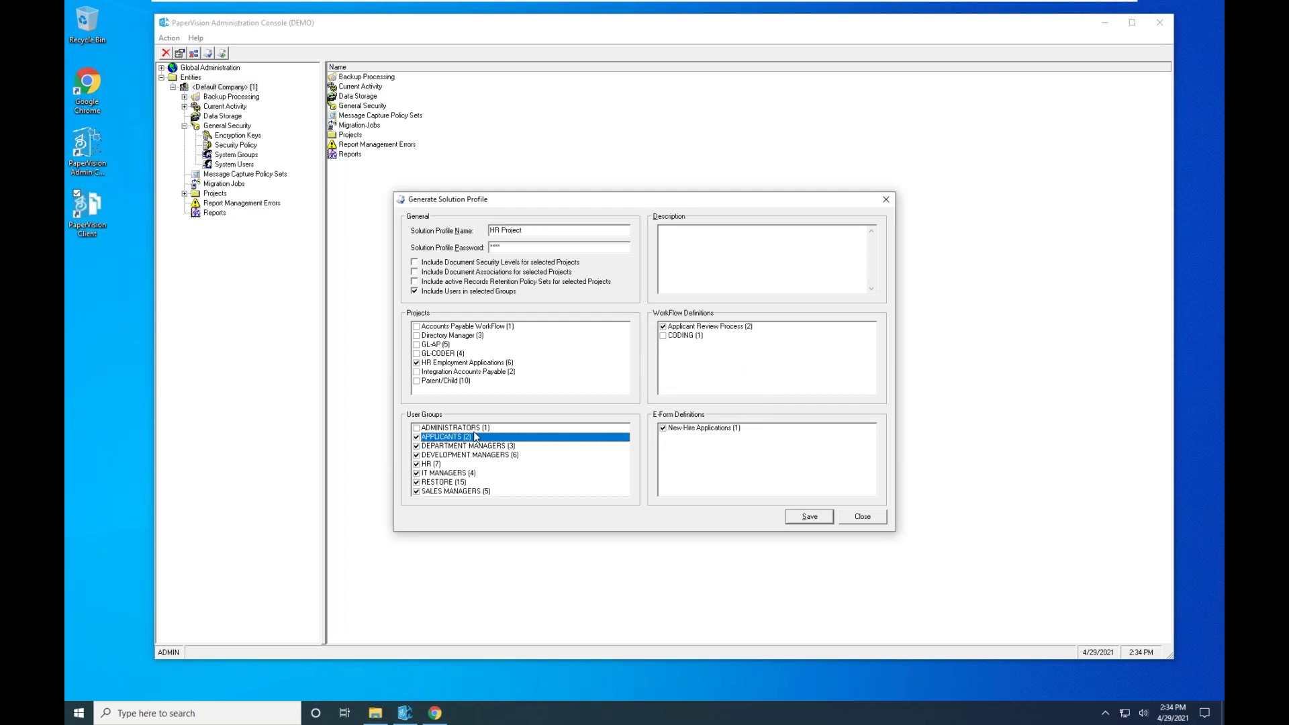
# Remove the DEPARTMENT MANAGERS group, then re-add the New Hire Applications e-form
pyautogui.click(417, 446)
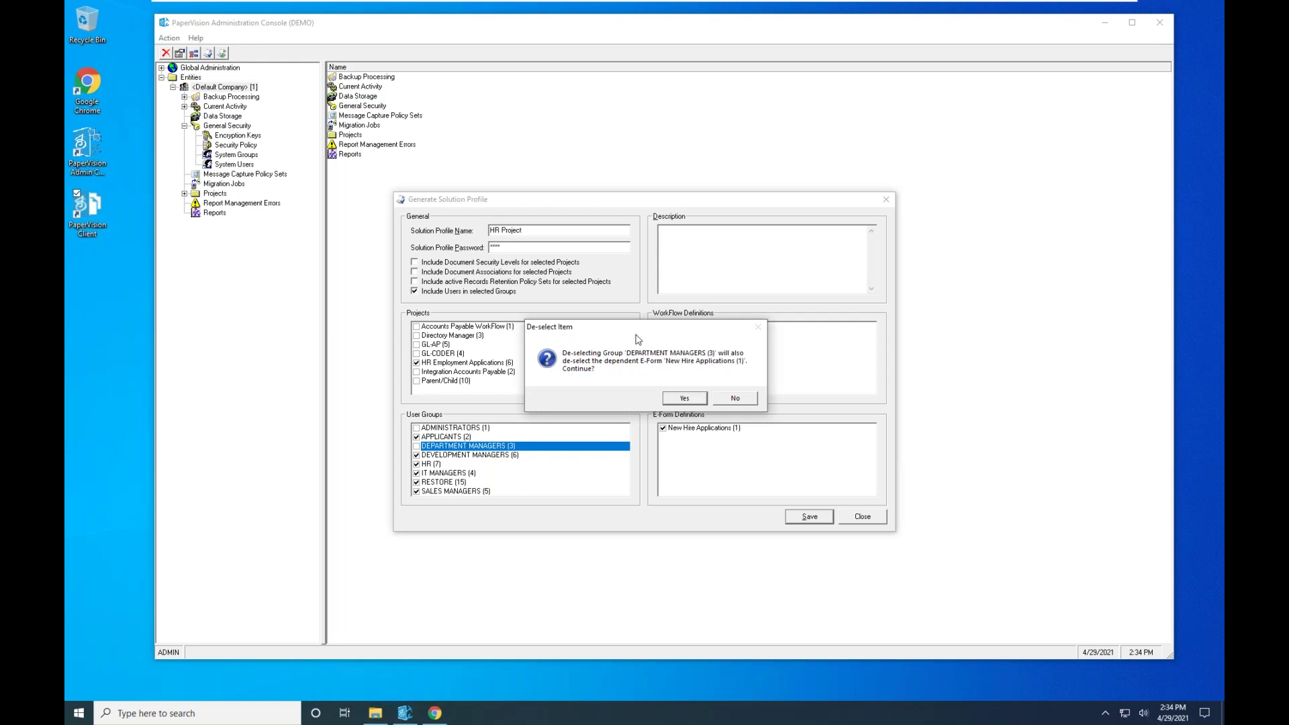
pyautogui.click(685, 399)
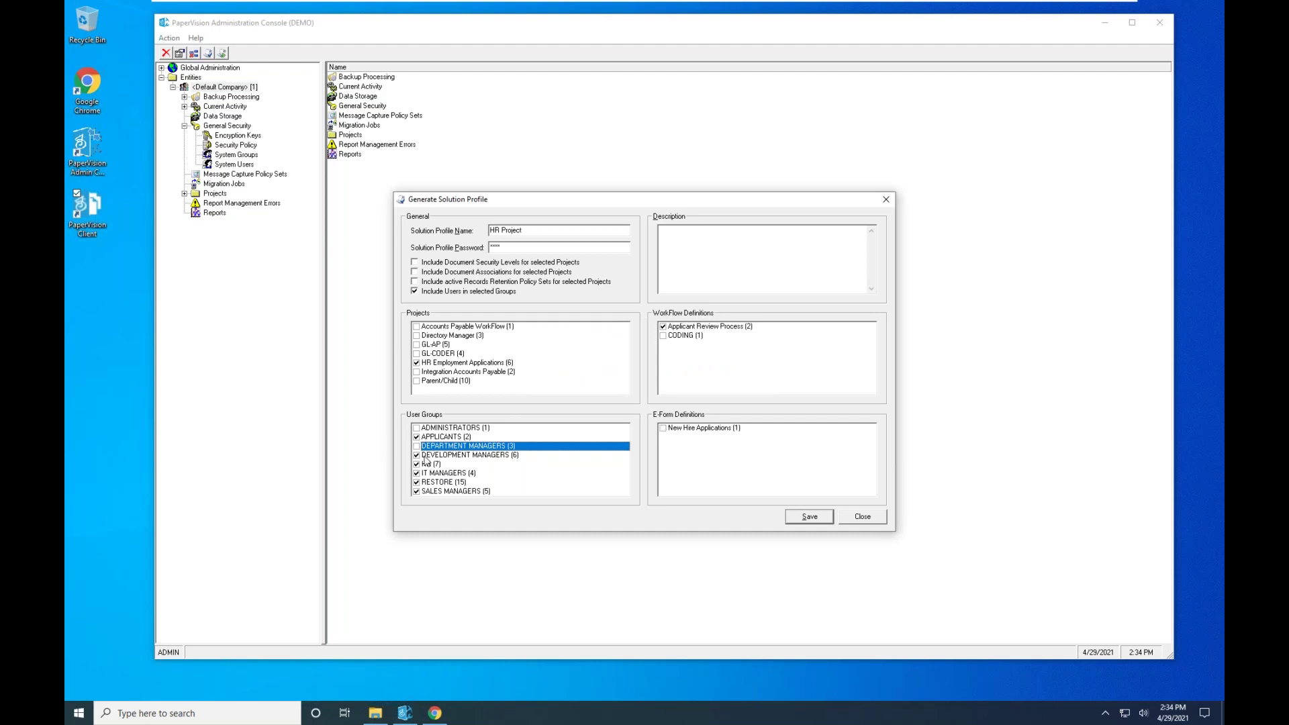
pyautogui.click(692, 430)
pyautogui.click(663, 428)
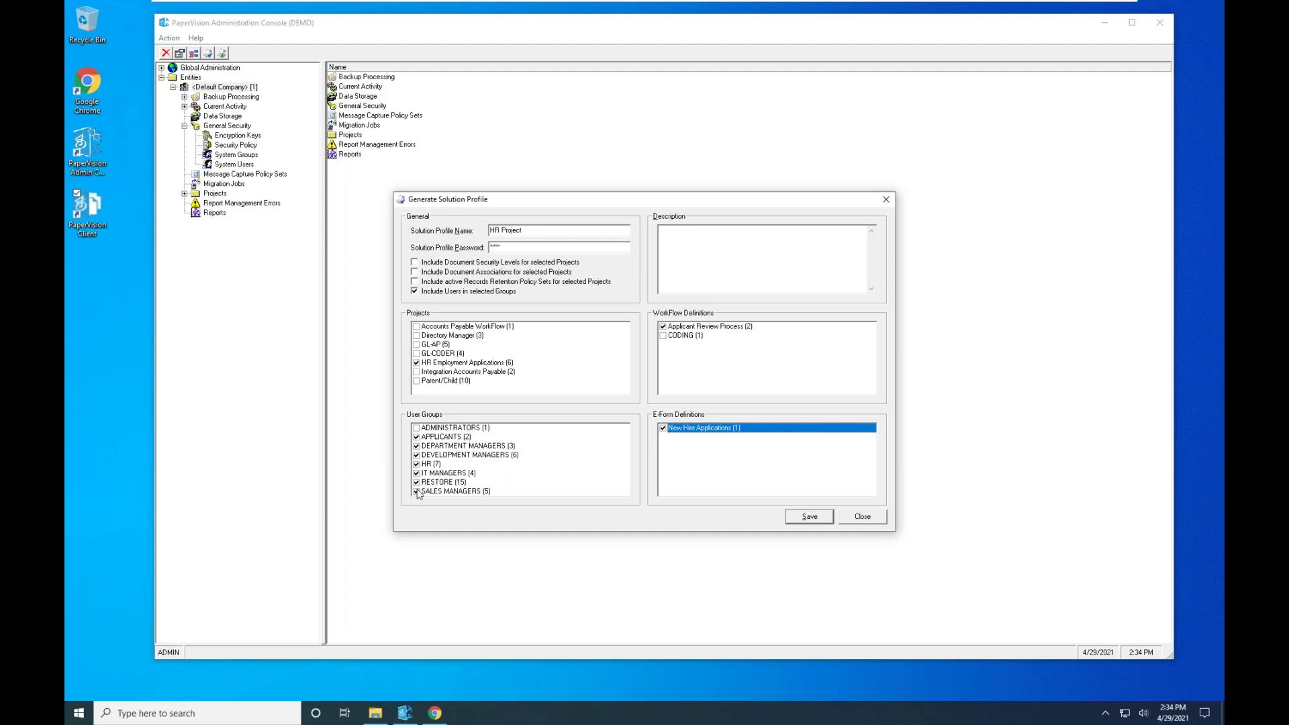
# Remove SALES MANAGERS, re-add the Applicant Review Process workflow, and save the profile
pyautogui.click(416, 491)
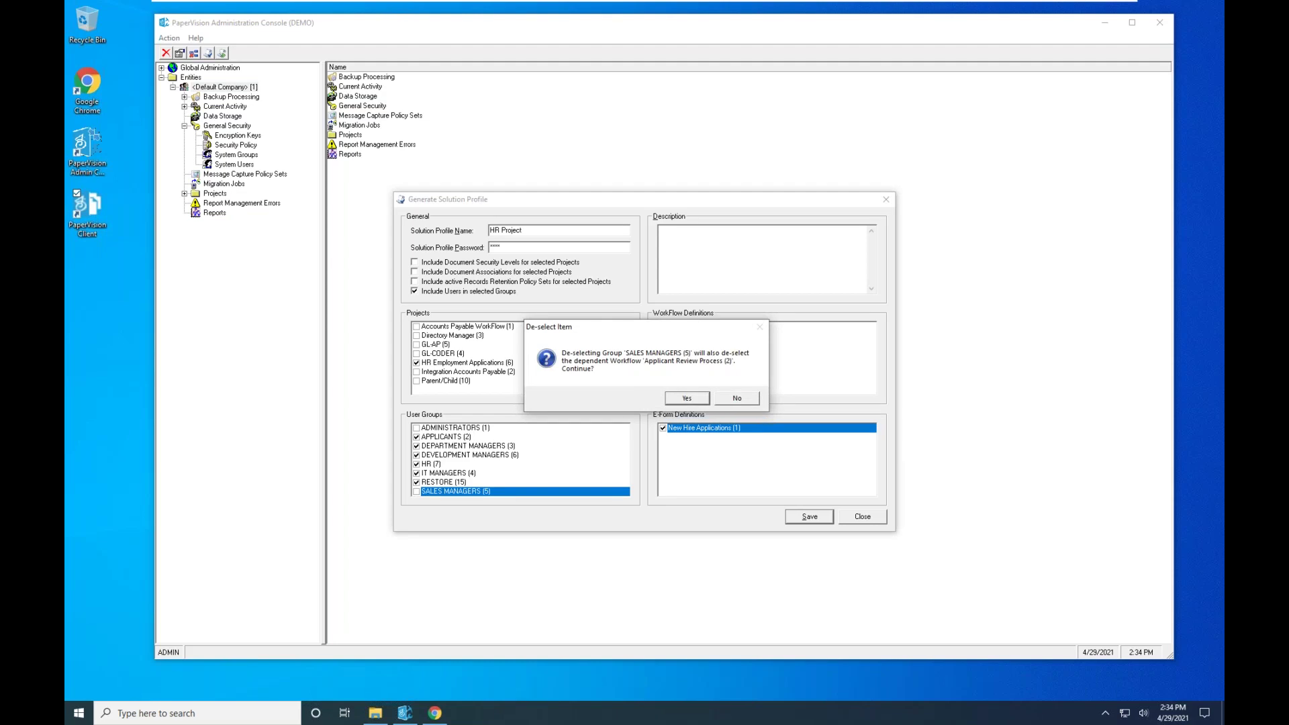
pyautogui.click(692, 399)
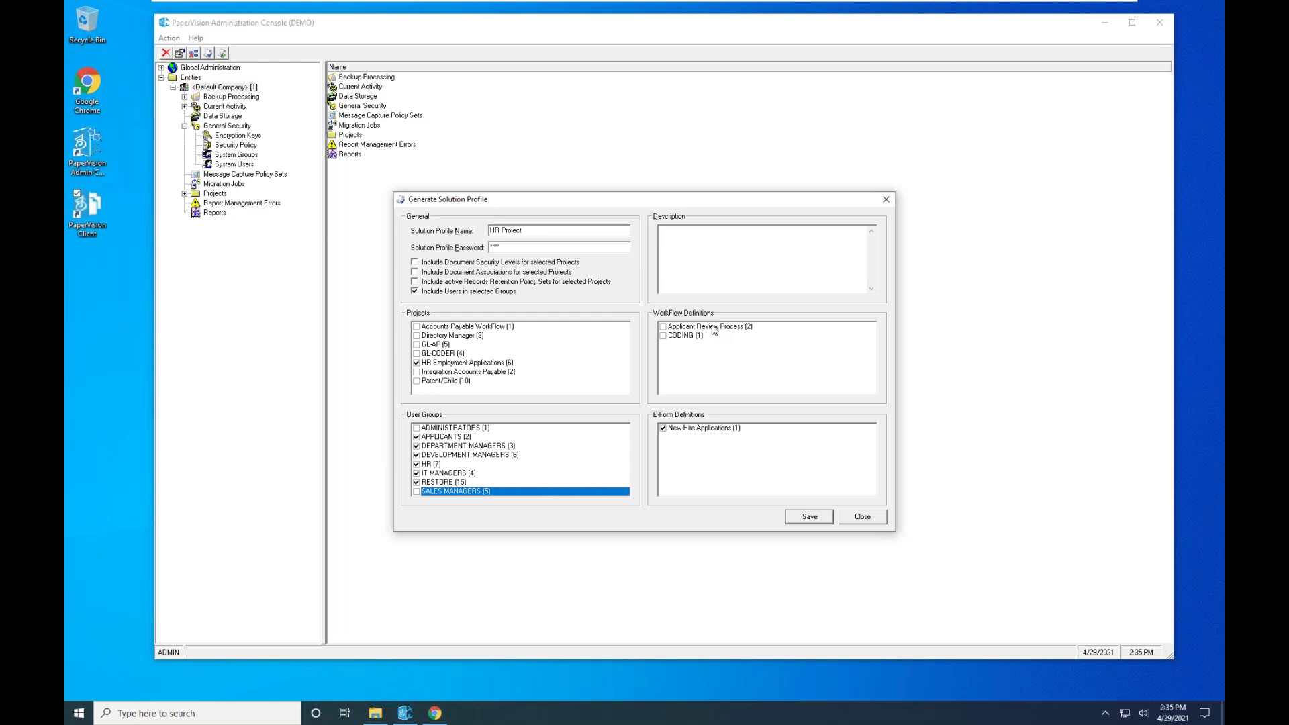
pyautogui.click(714, 329)
pyautogui.click(682, 327)
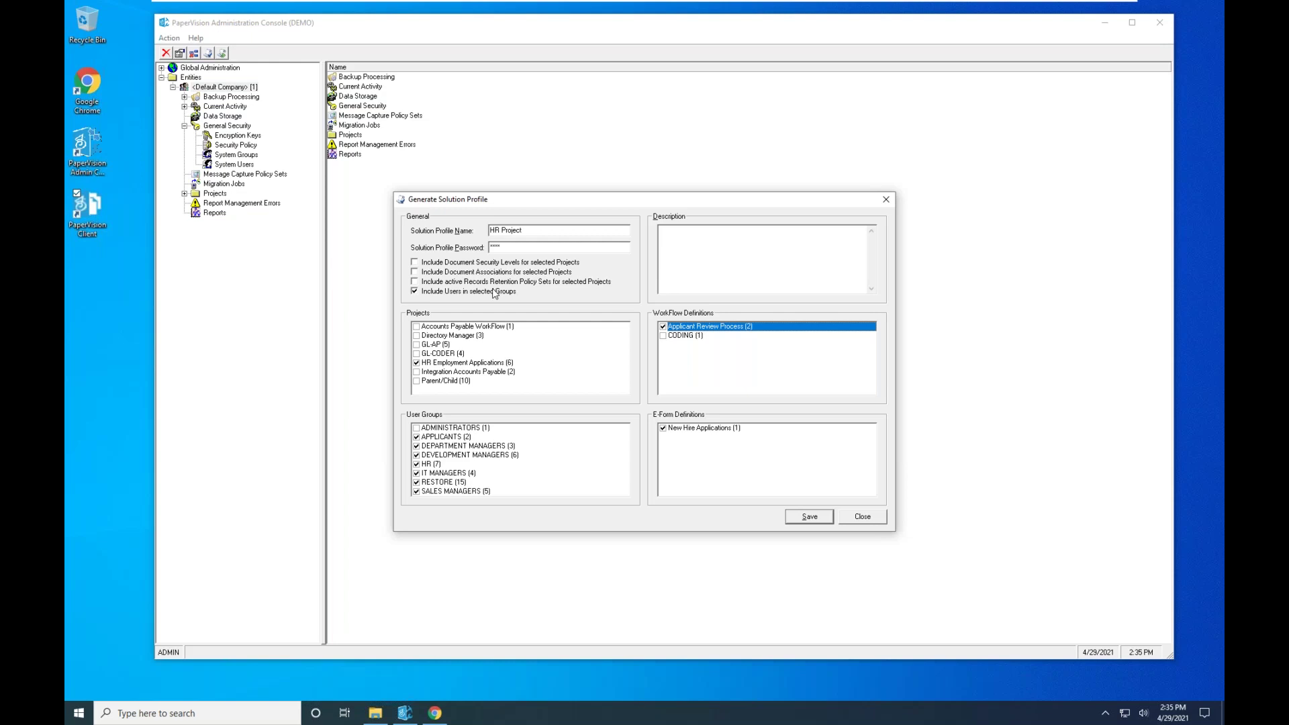
pyautogui.click(830, 522)
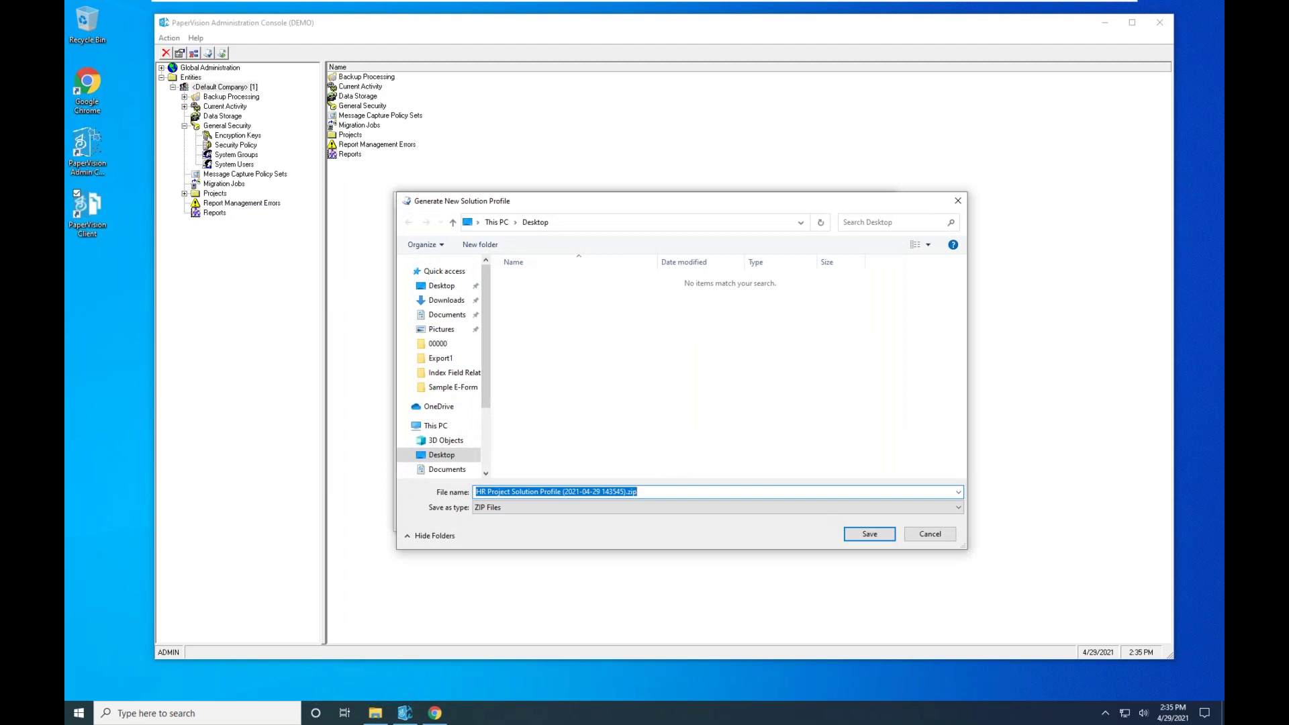
# Save the profile on the Desktop under the suggested HR Project Solution Profile zip name
pyautogui.click(566, 492)
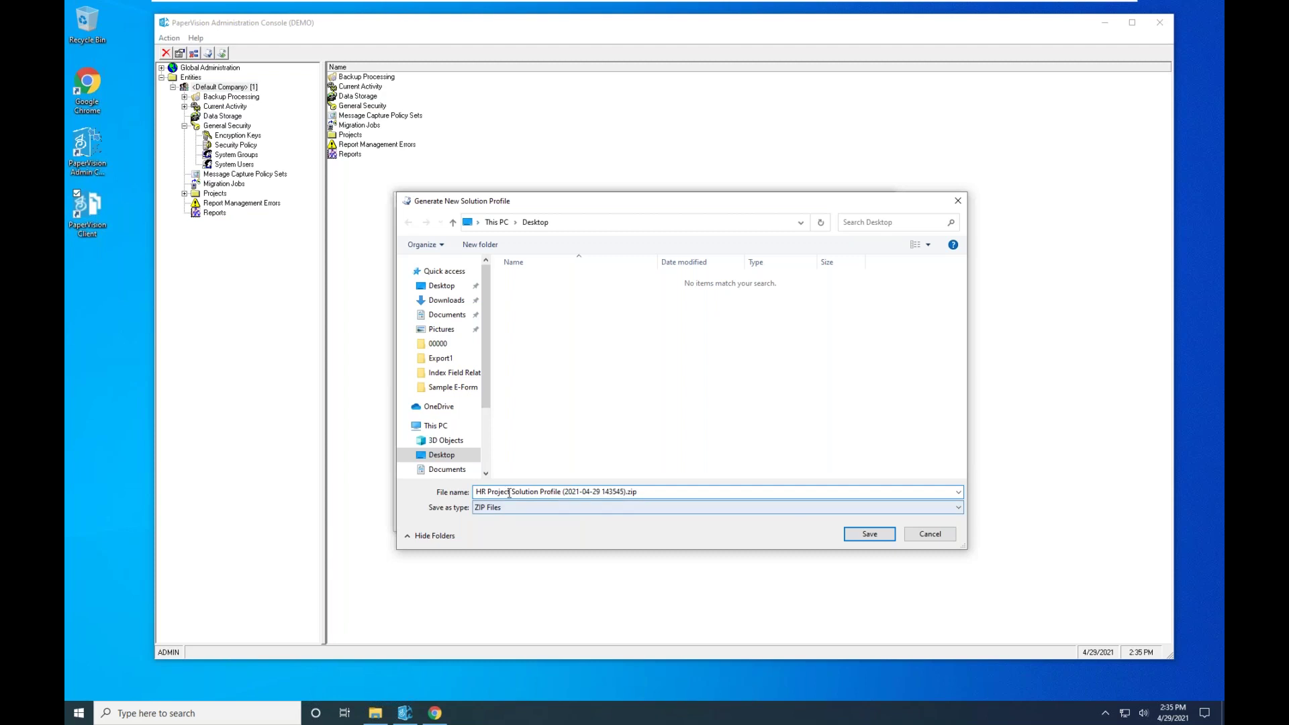
pyautogui.moveTo(511, 492); pyautogui.dragTo(472, 492)
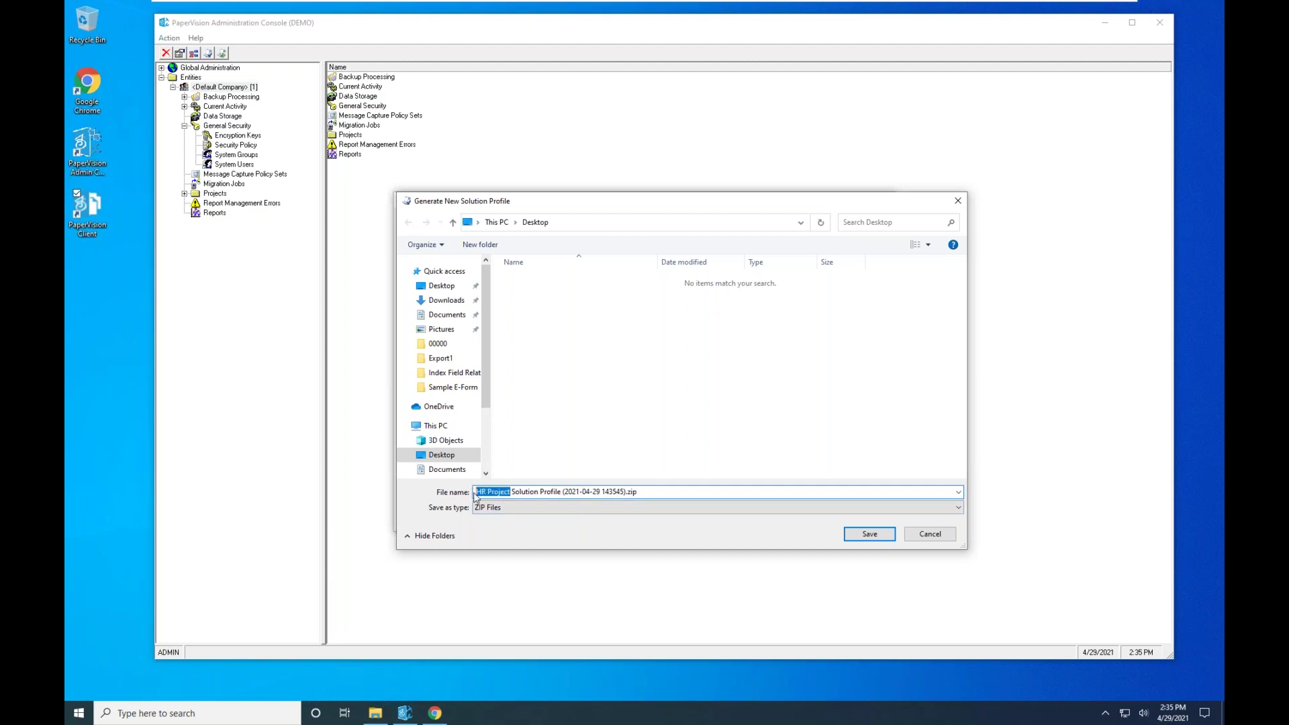
pyautogui.click(558, 492)
pyautogui.click(870, 540)
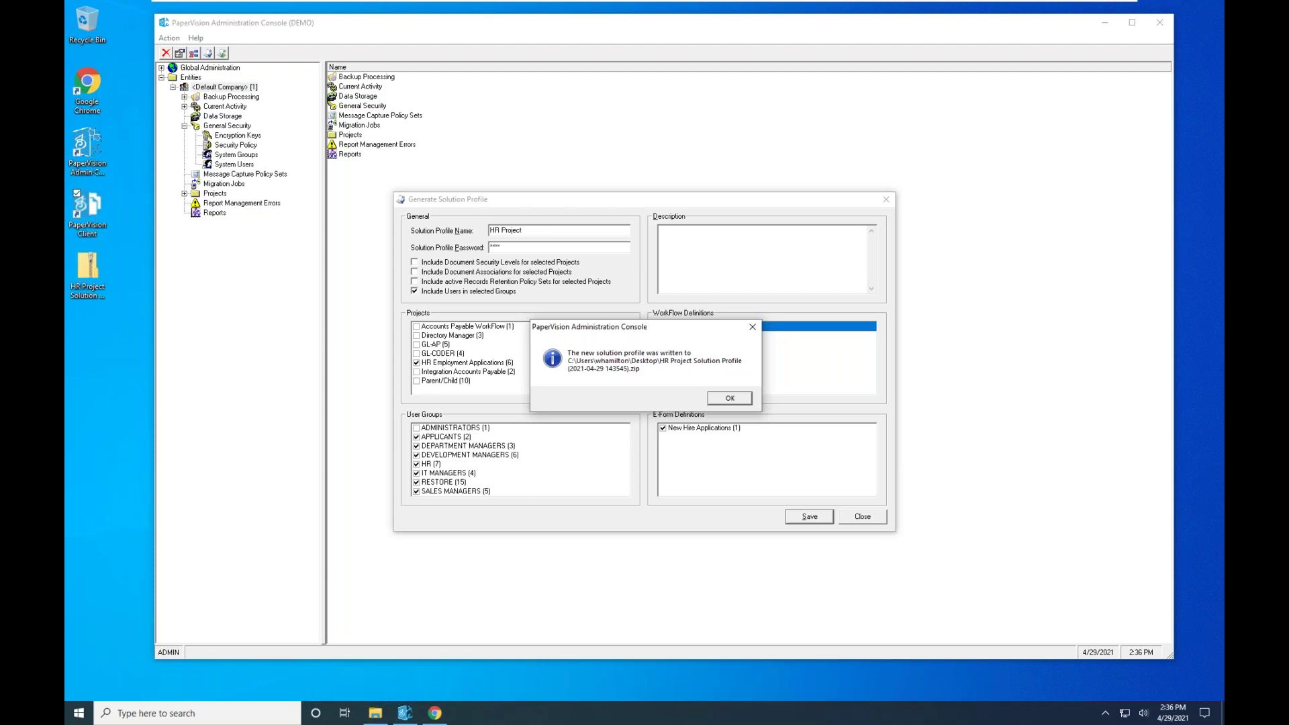
# Dismiss the confirmation, check the profile zip on the desktop, and close the generator
pyautogui.click(726, 399)
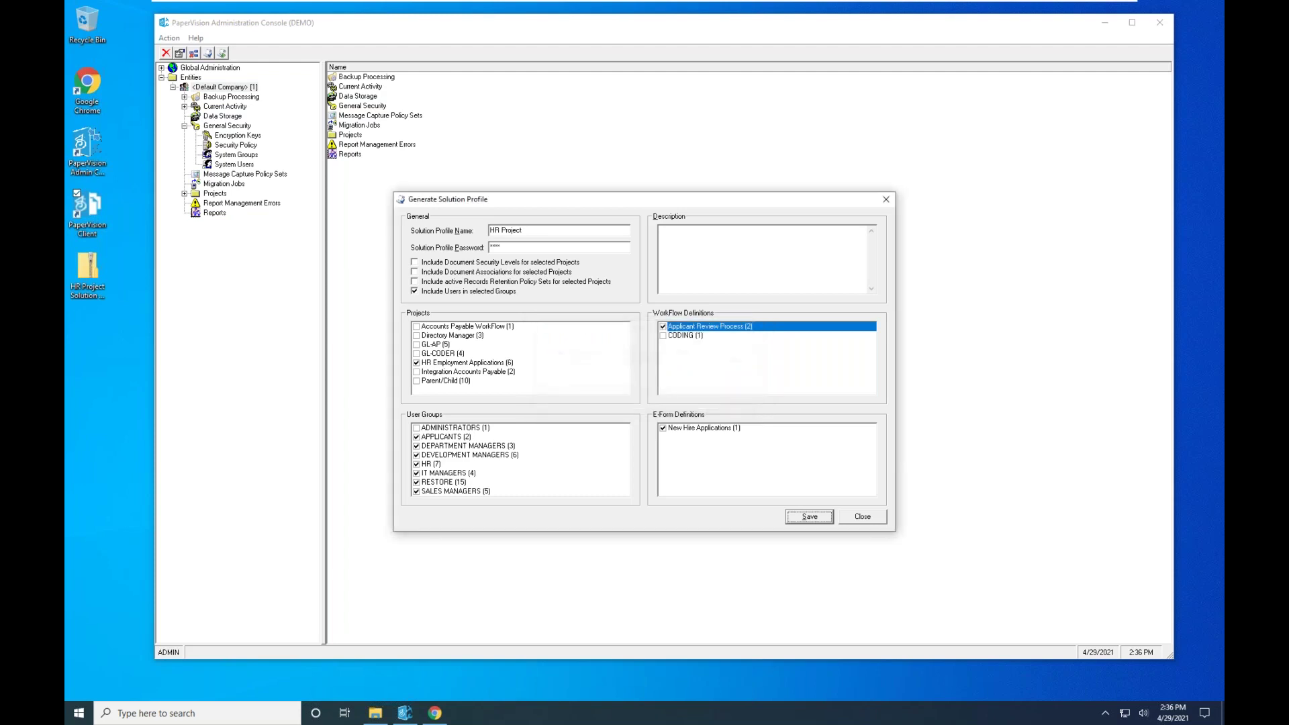
pyautogui.rightClick(752, 715)
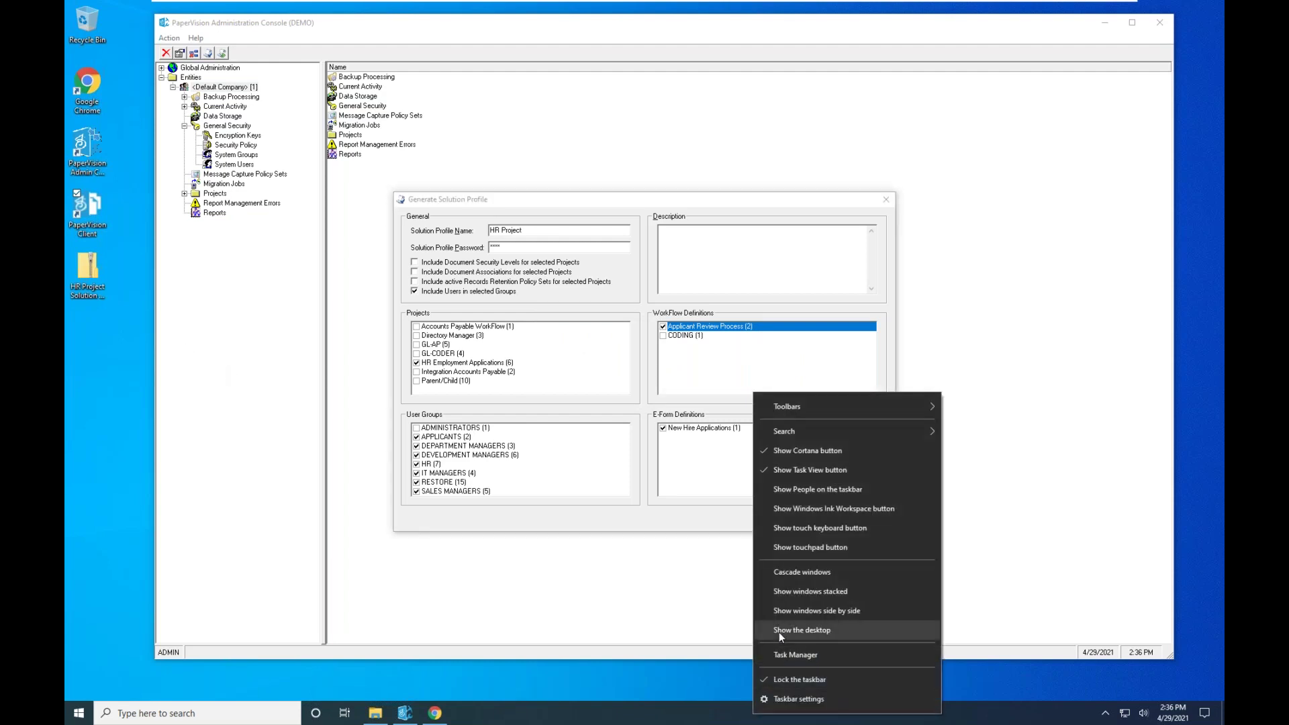
pyautogui.click(779, 631)
pyautogui.click(82, 275)
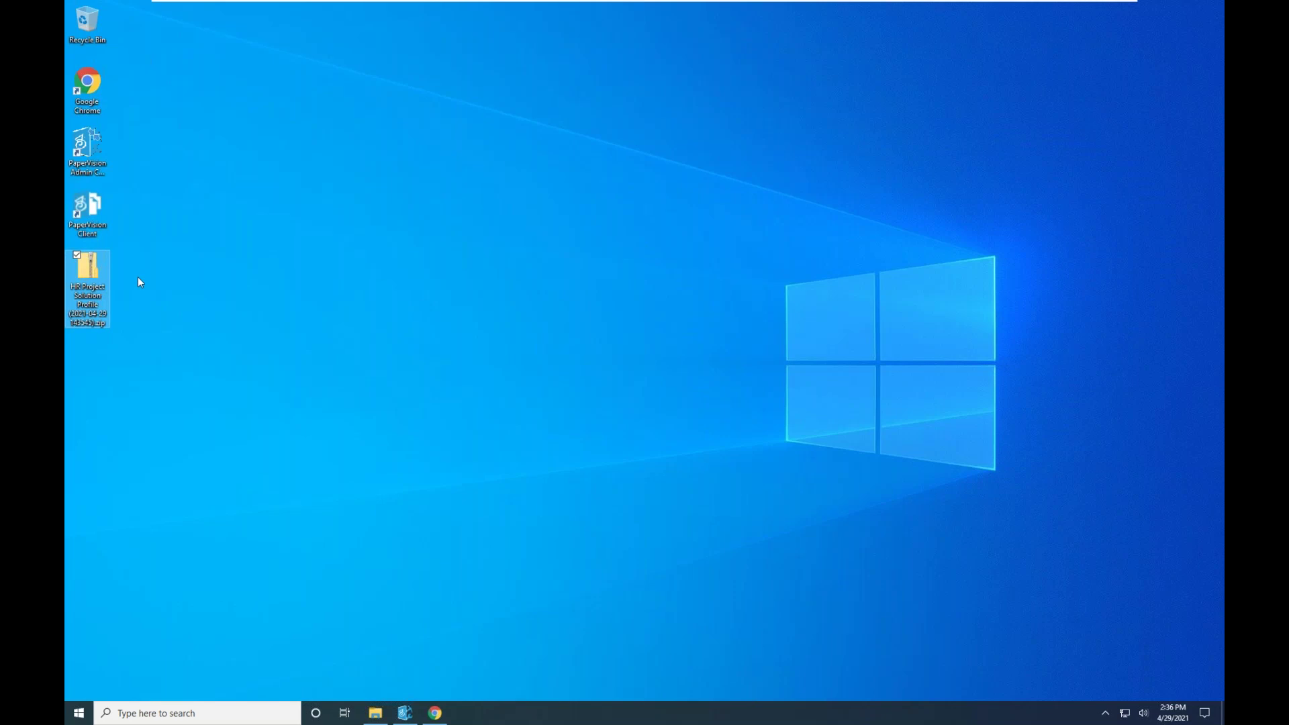
pyautogui.click(316, 443)
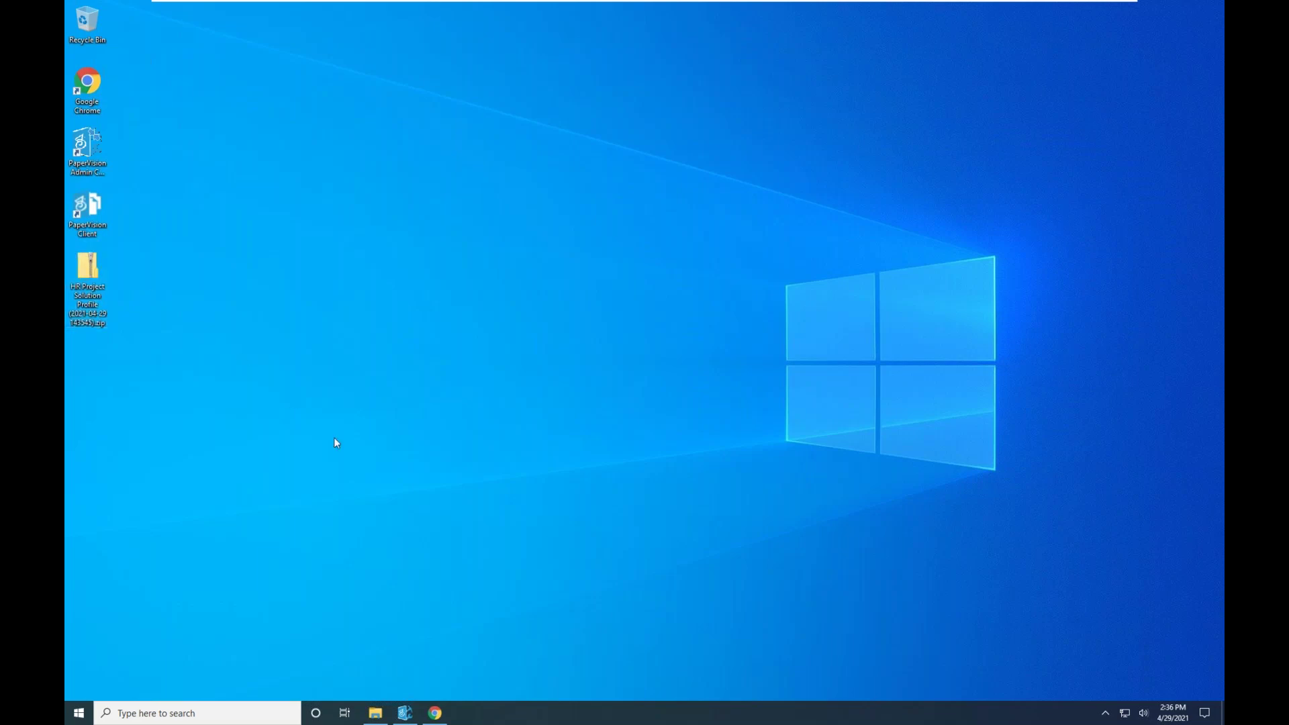
pyautogui.click(405, 714)
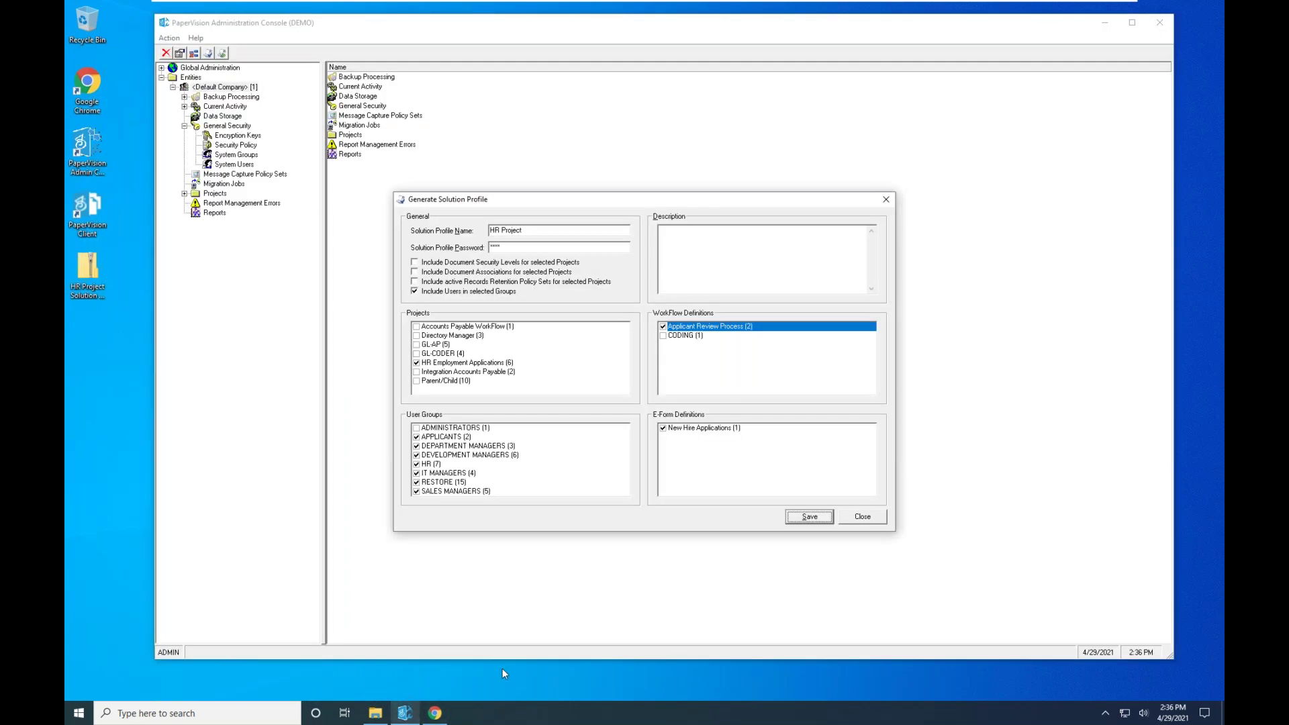
pyautogui.click(872, 518)
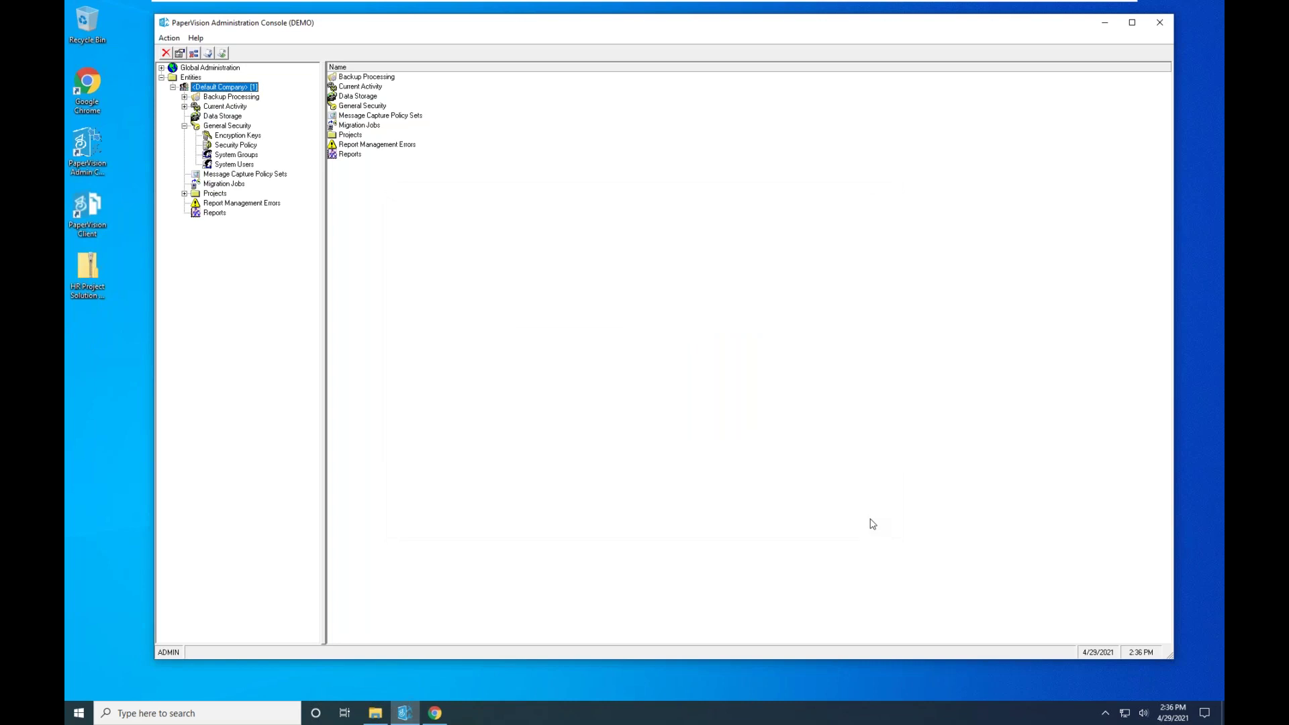
# Expand Projects to view the seven existing projects, then bring up File Explorer
pyautogui.click(185, 195)
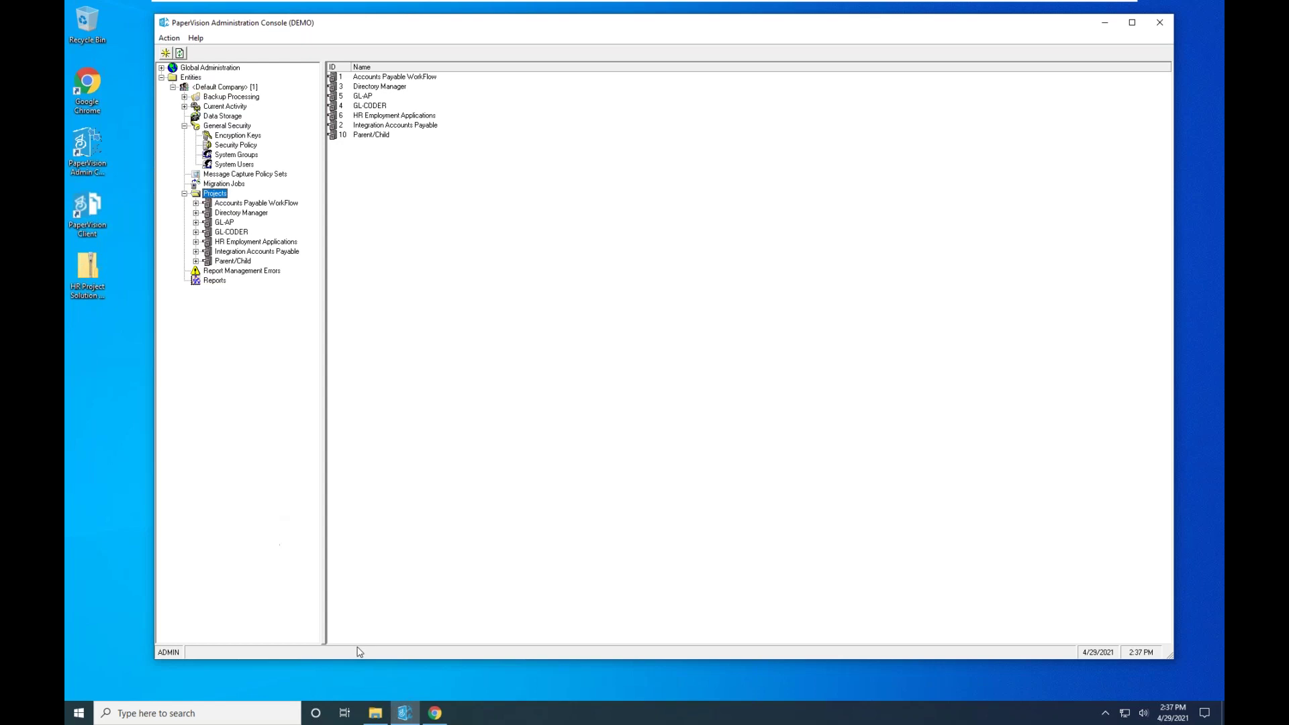
pyautogui.click(380, 716)
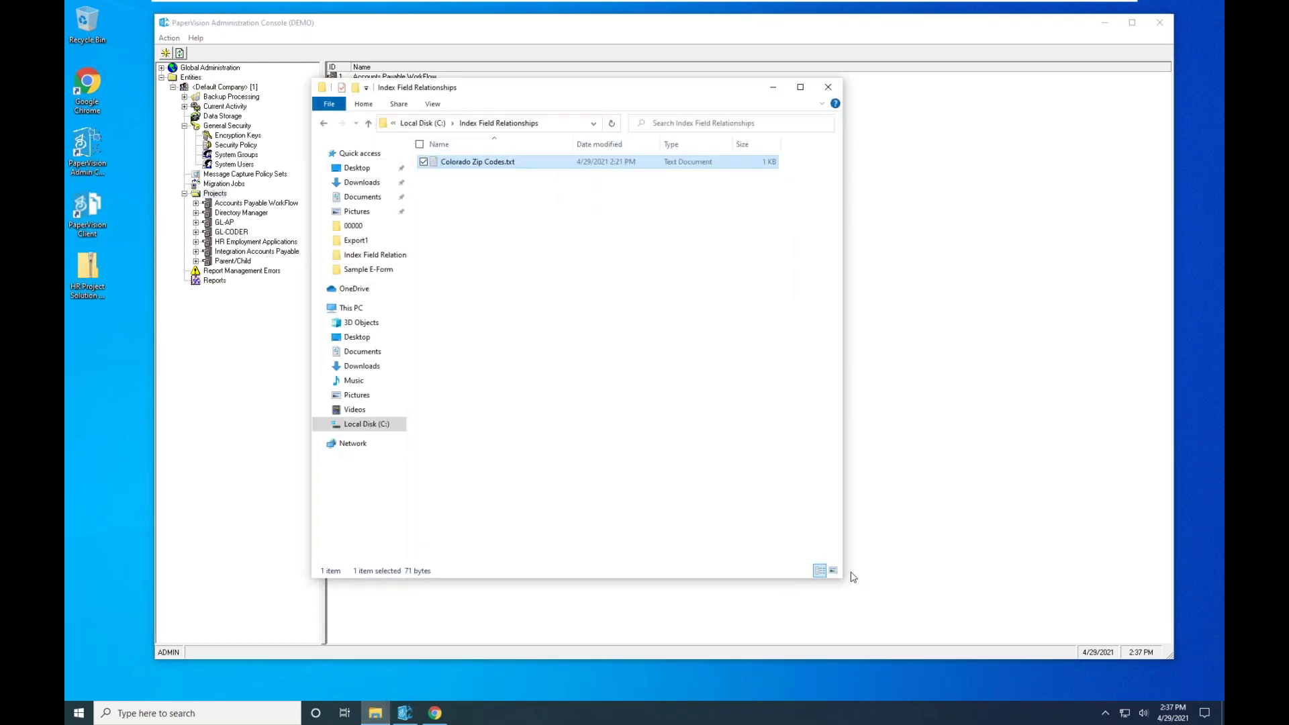
# Locate Restore Project Solution Profile.zip in C:\Solution Profile, then close File Explorer
pyautogui.moveTo(842, 577); pyautogui.dragTo(1015, 617)
pyautogui.click(340, 429)
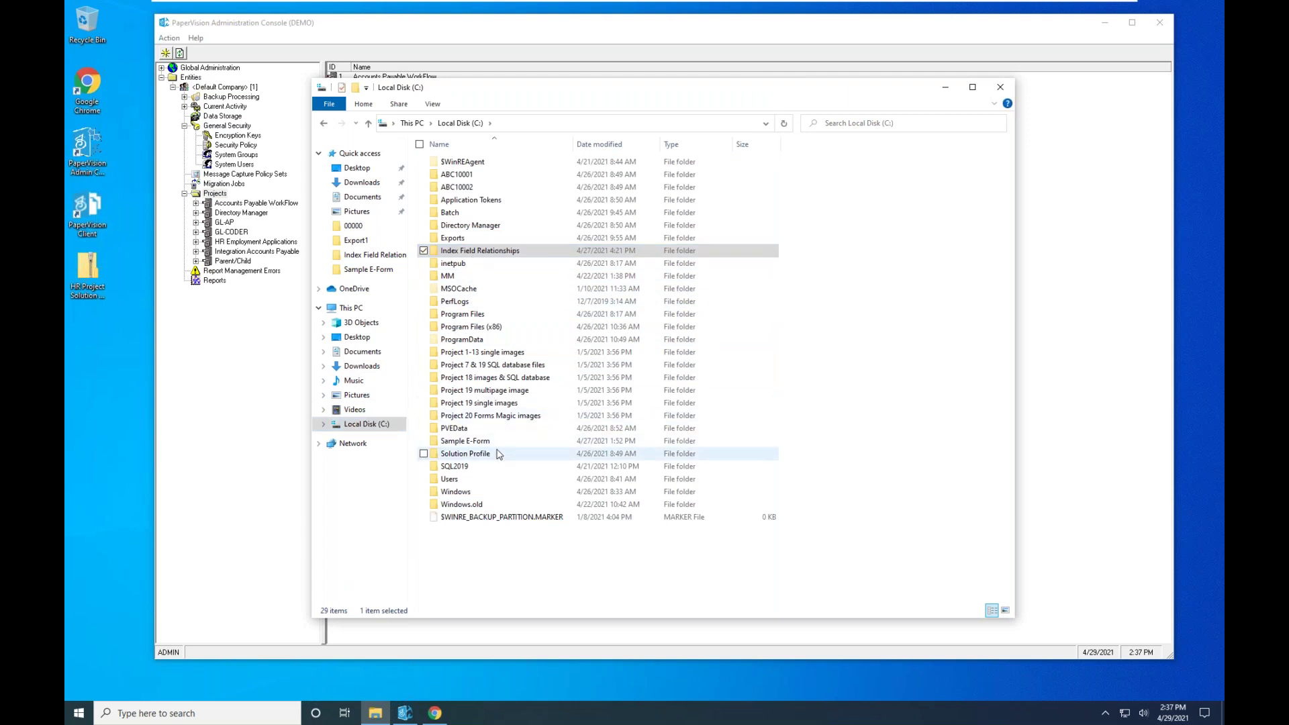
pyautogui.doubleClick(494, 454)
pyautogui.click(523, 163)
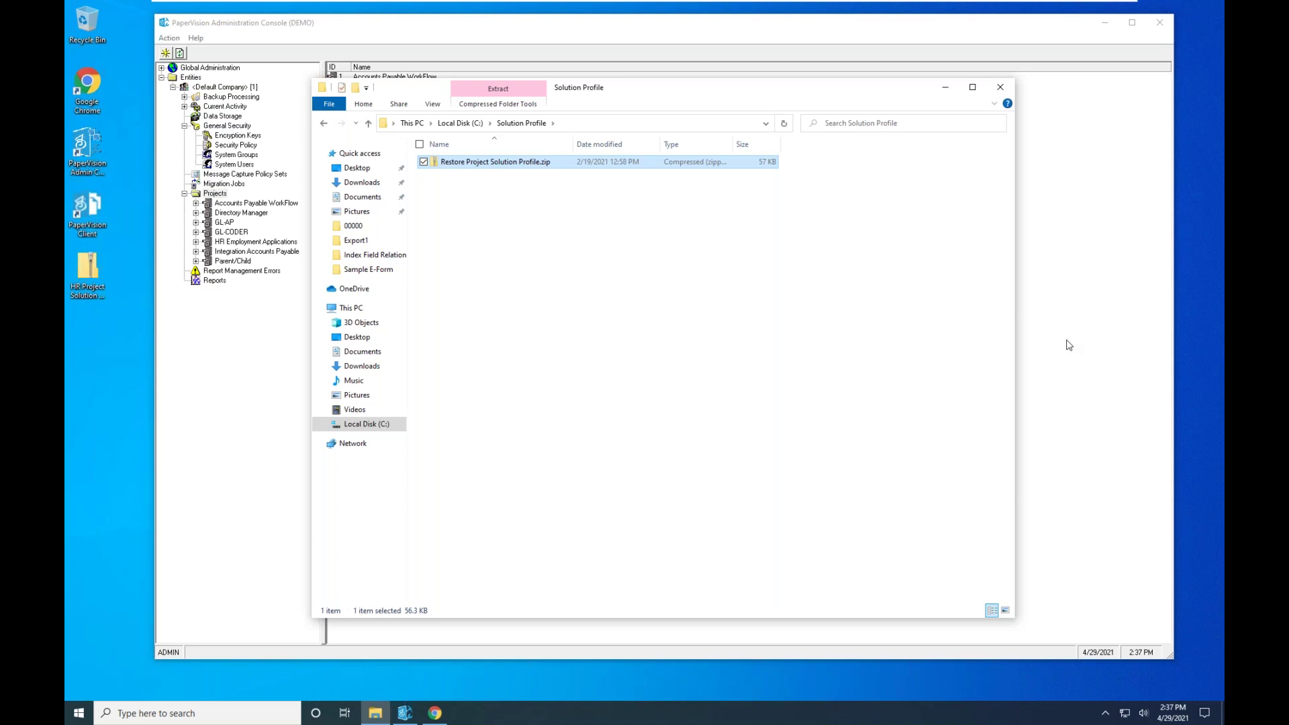
pyautogui.hotkey('alt', 'F4')
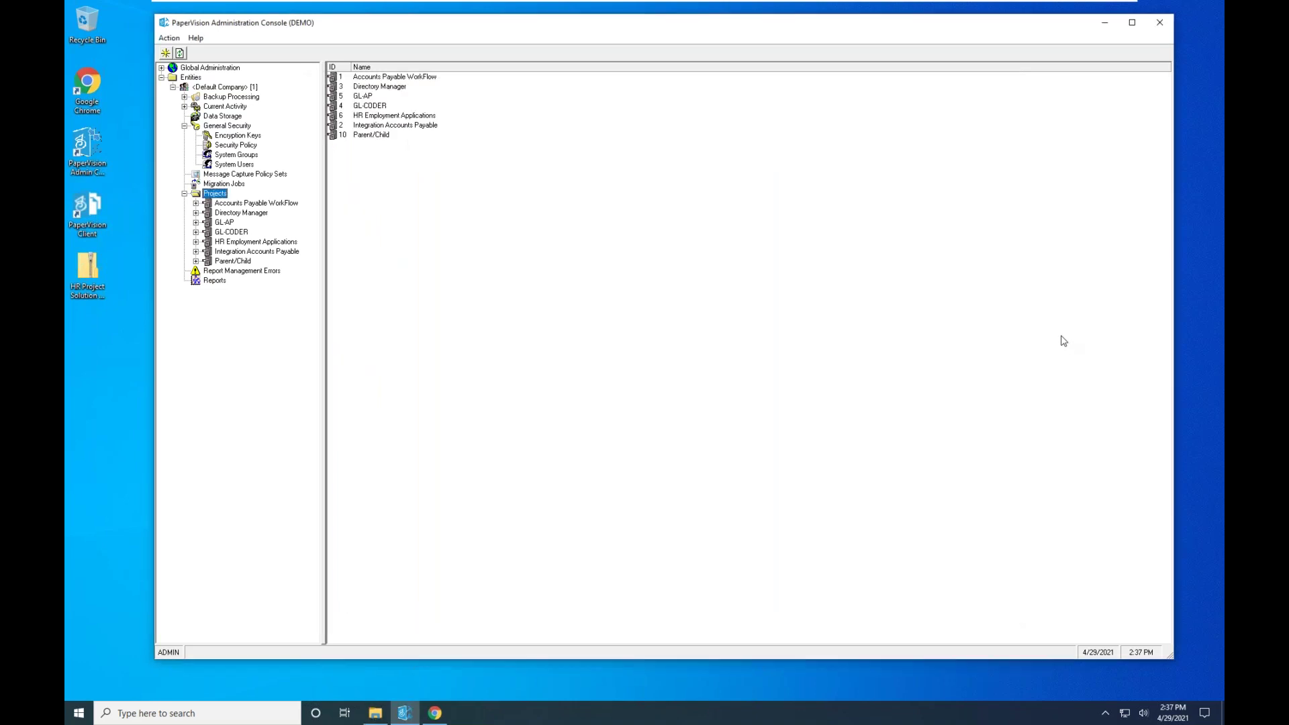
# Restore Default Company from a solution profile, loading Restore Project Solution Profile.zip
pyautogui.click(222, 87)
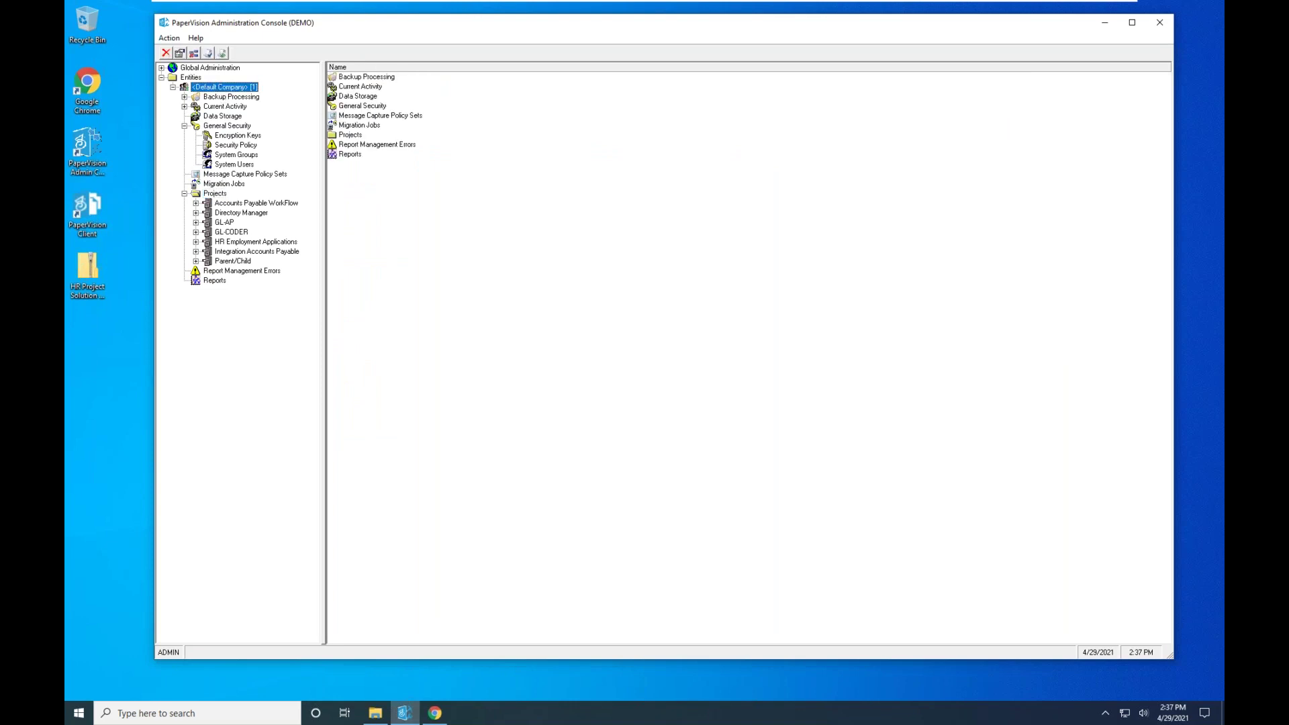
pyautogui.rightClick(220, 87)
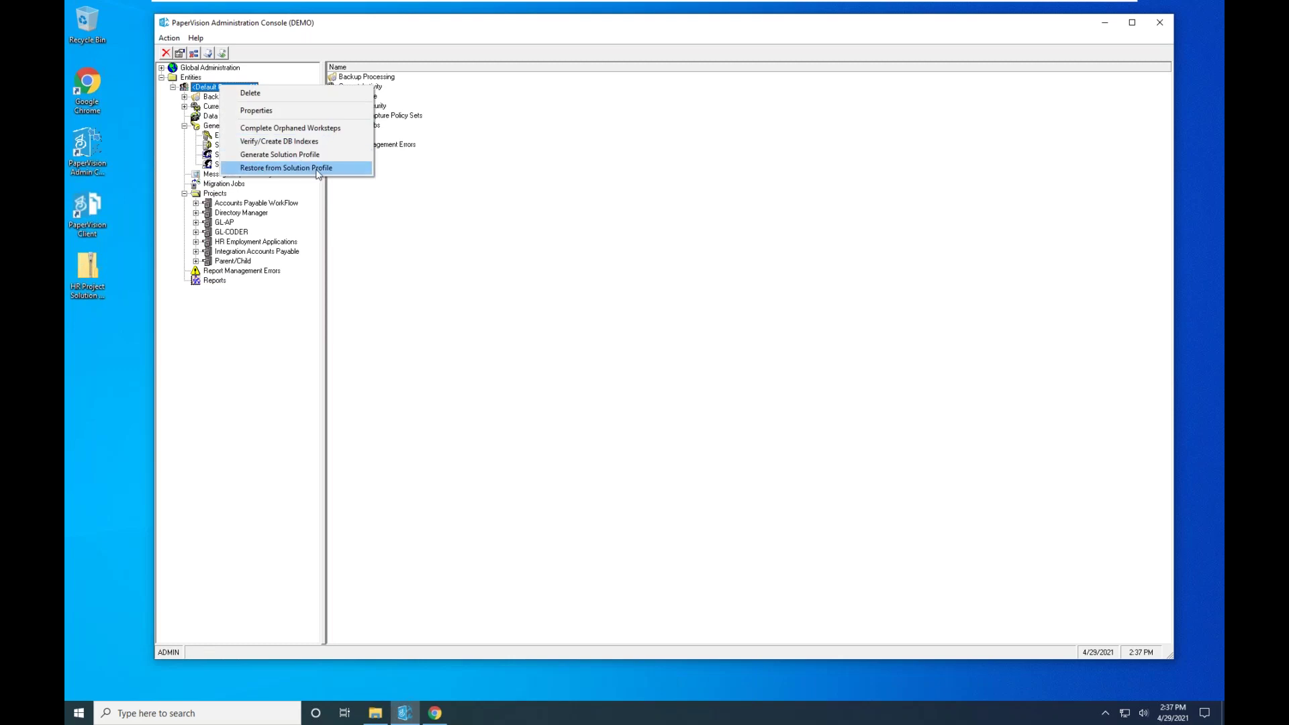
pyautogui.click(353, 169)
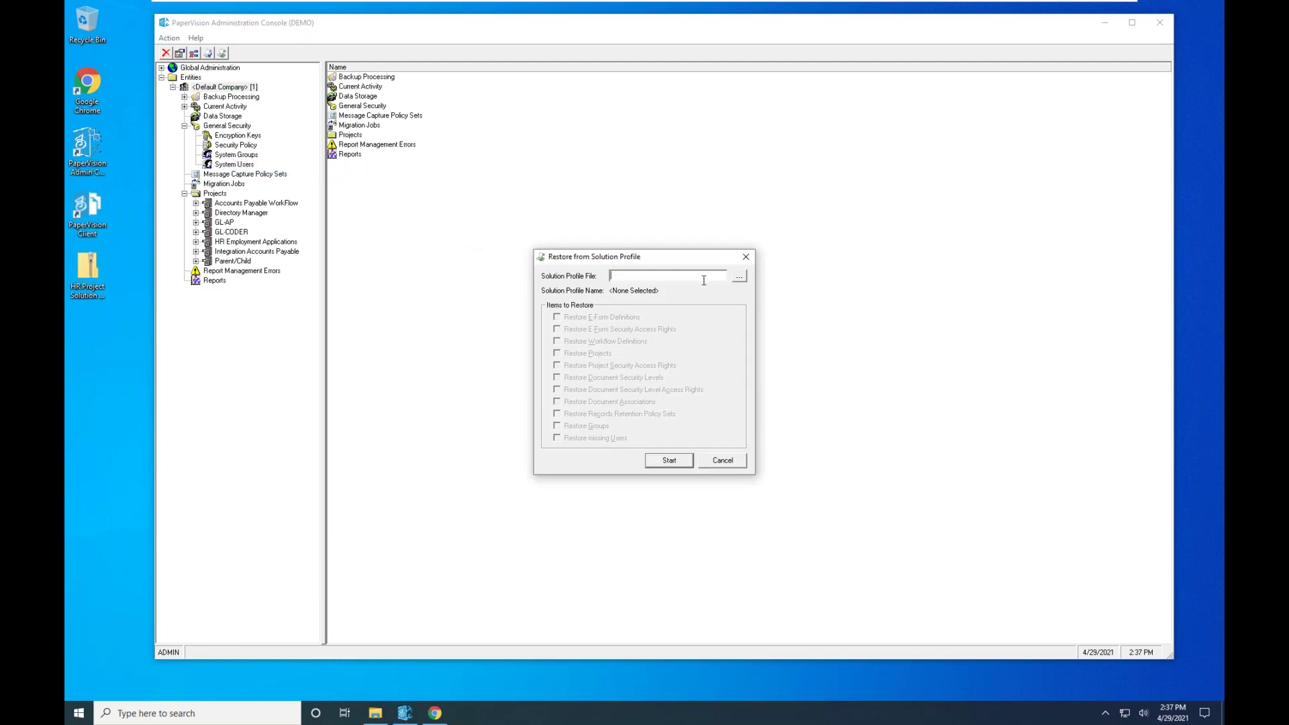
pyautogui.click(741, 281)
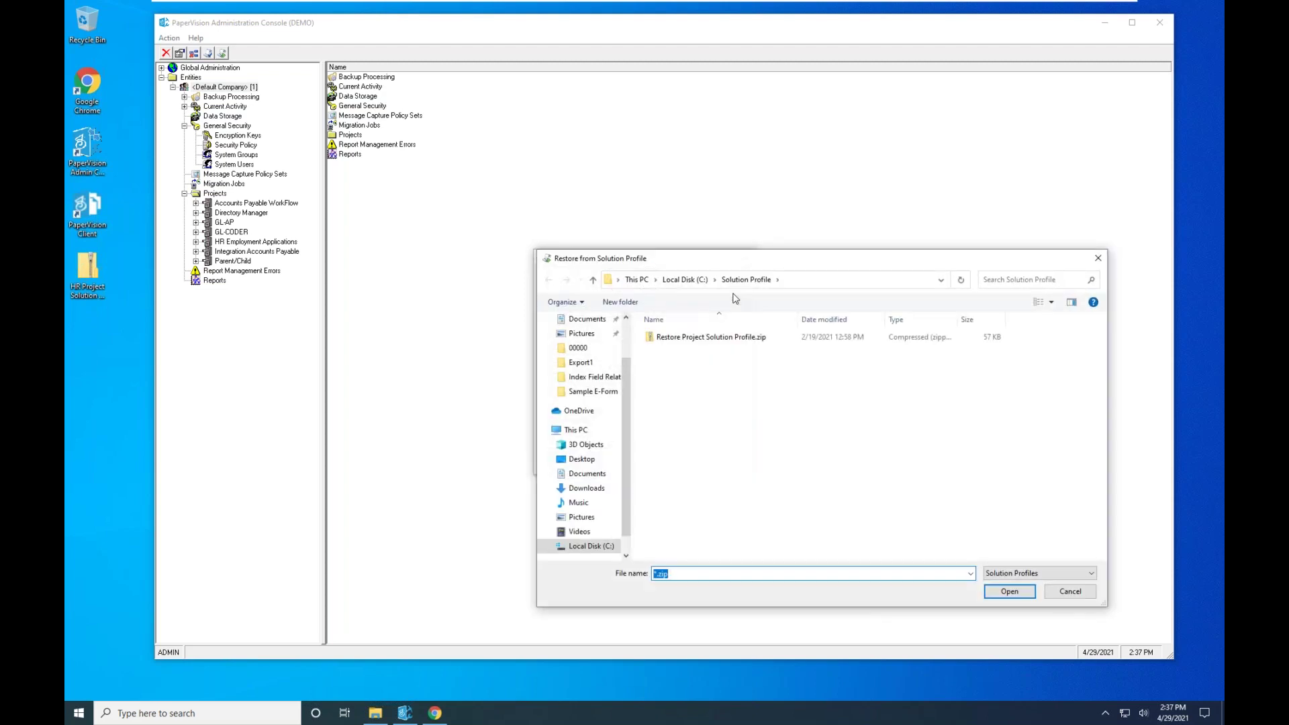
pyautogui.moveTo(729, 262); pyautogui.dragTo(536, 138)
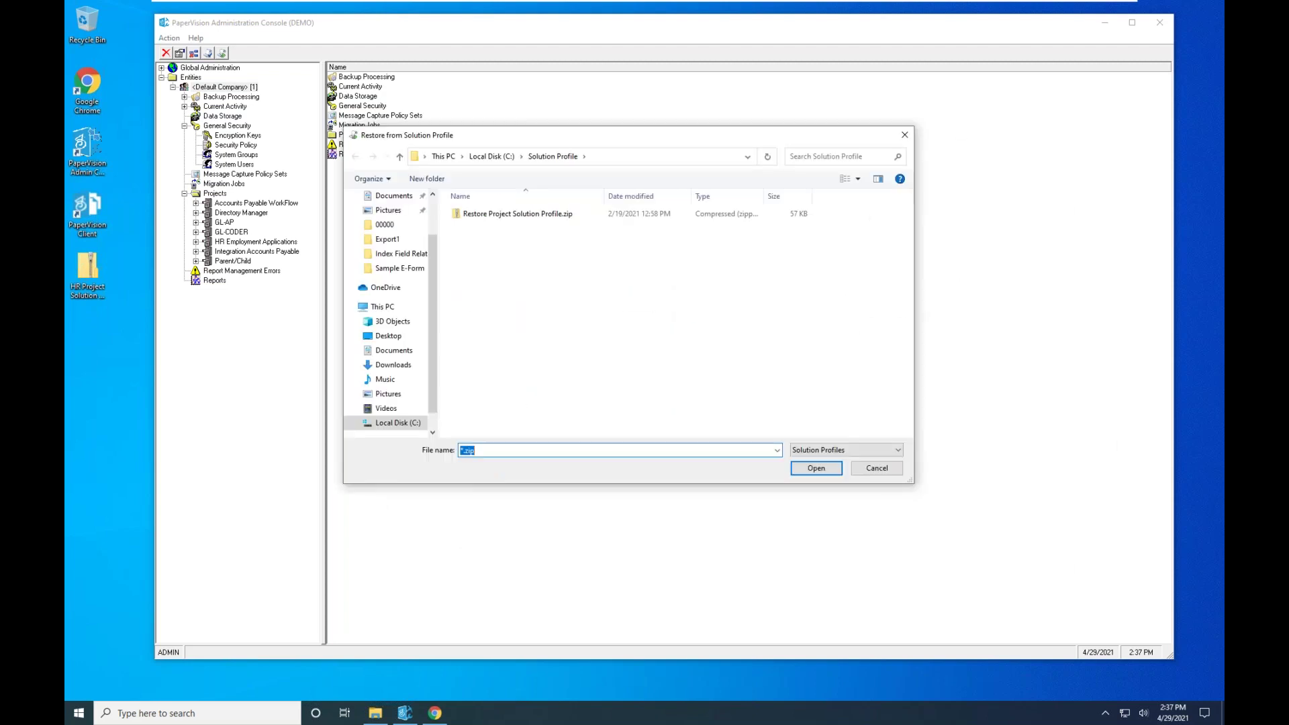
pyautogui.click(532, 216)
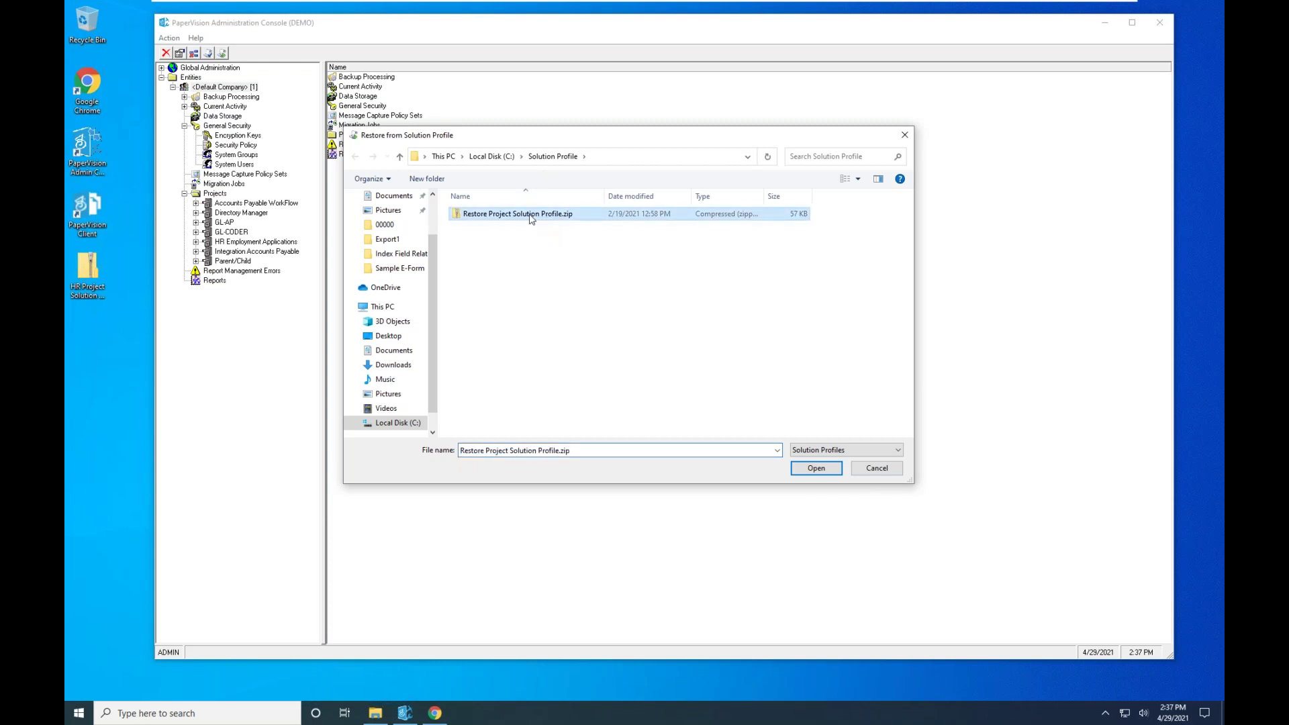
pyautogui.click(816, 469)
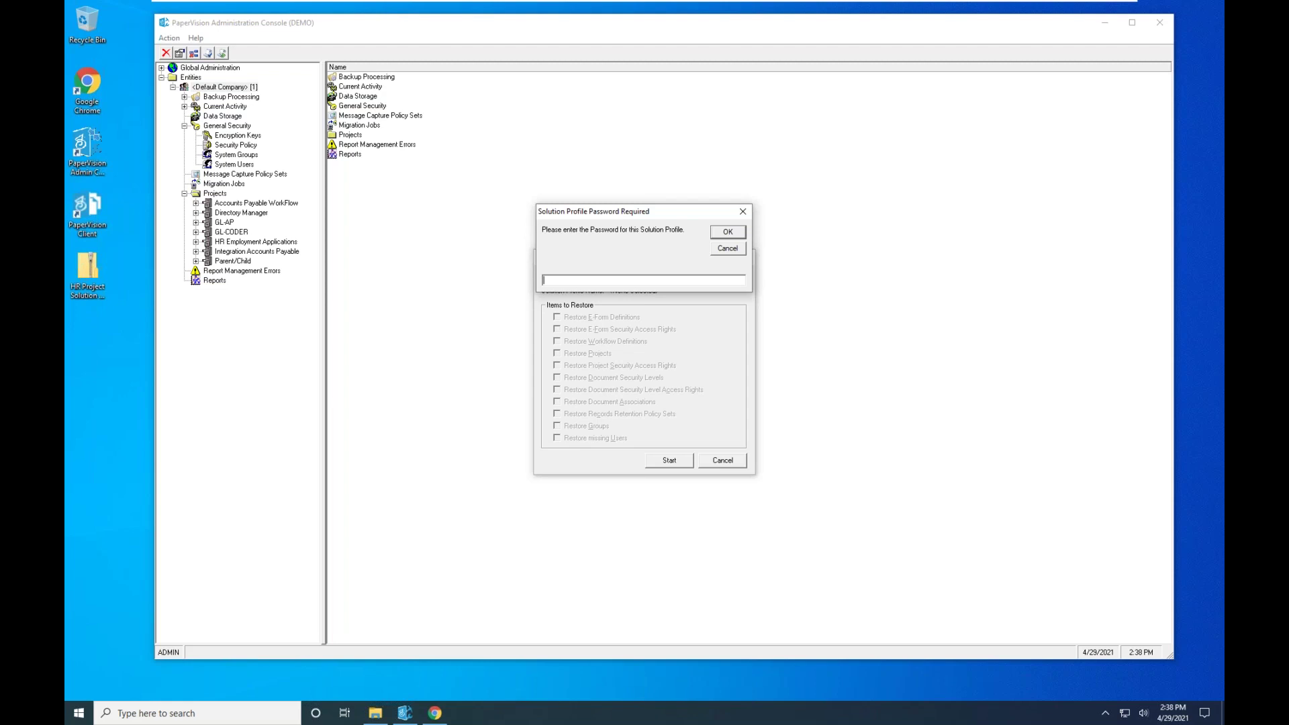
# Enter the solution profile password, resubmitting after the incorrect-password message until the restore items appear
pyautogui.press('BackSpace')
pyautogui.press('BackSpace')
pyautogui.press('BackSpace')
pyautogui.click(737, 234)
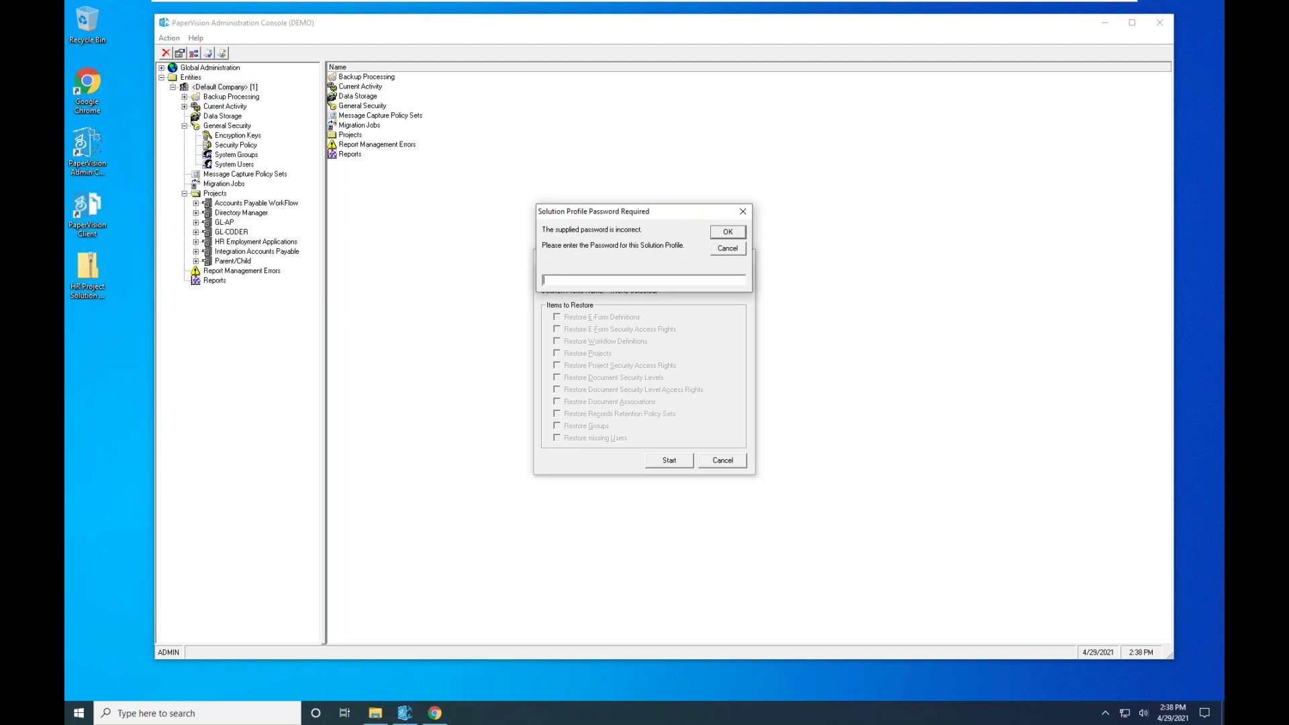
pyautogui.write('test')
pyautogui.click(734, 232)
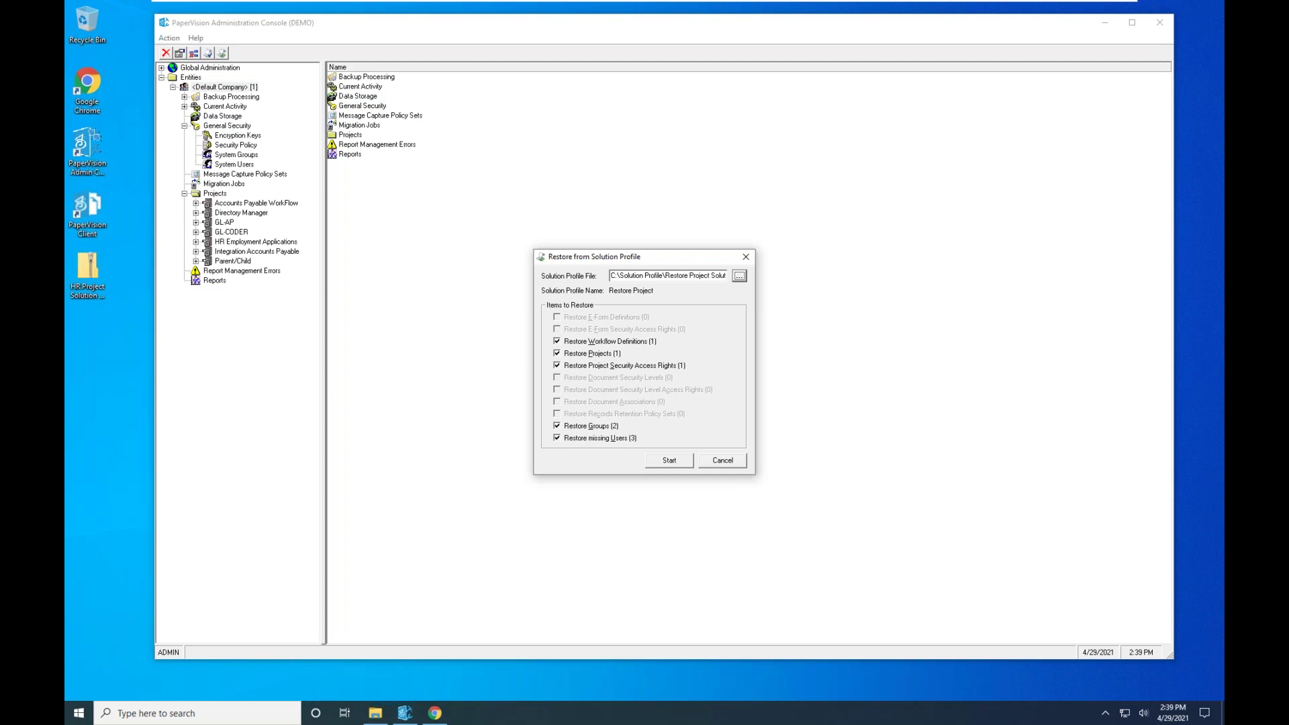
# Run the restore from the Restore Project profile and dismiss the completion message
pyautogui.click(669, 461)
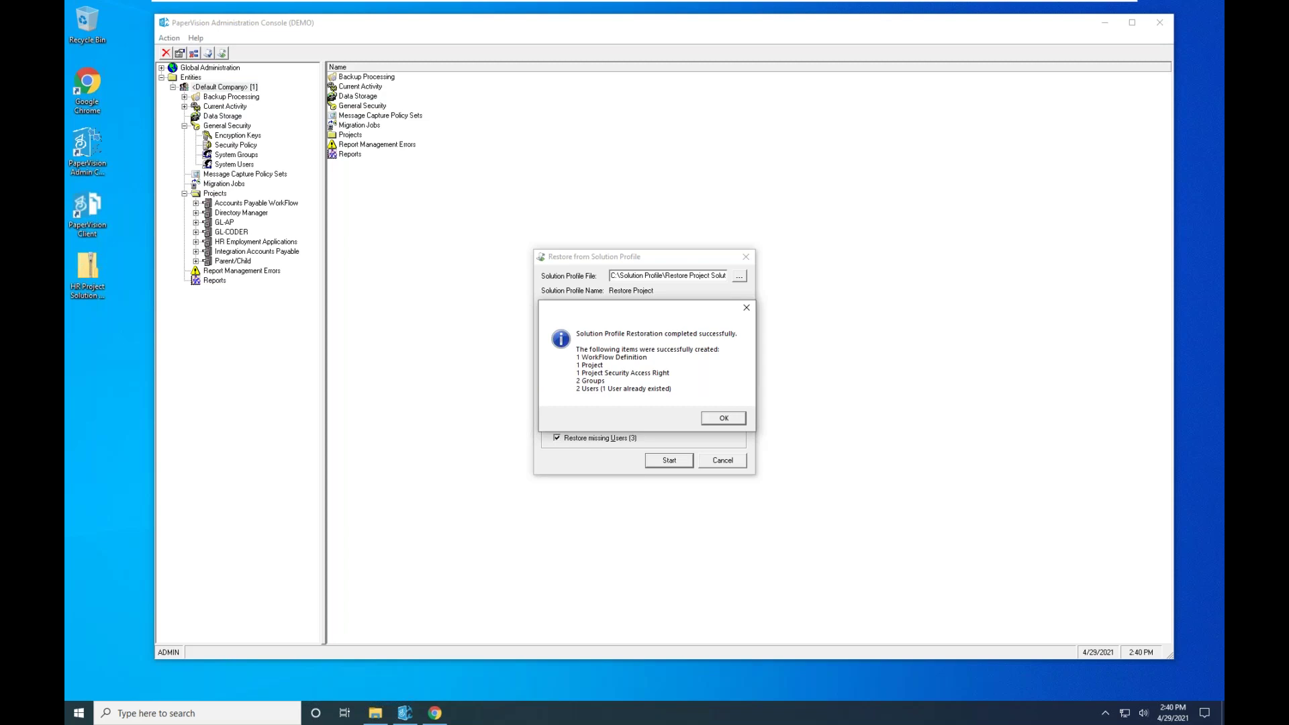
pyautogui.moveTo(670, 309); pyautogui.dragTo(662, 301)
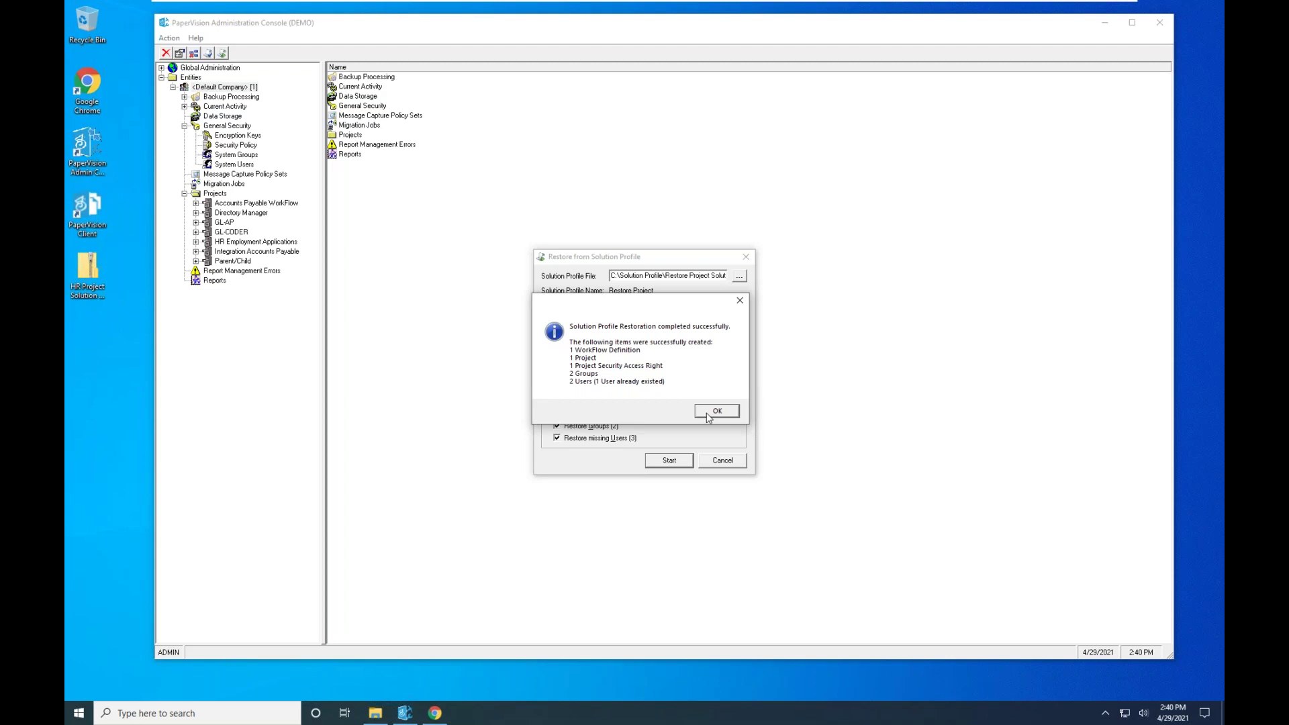
pyautogui.click(716, 411)
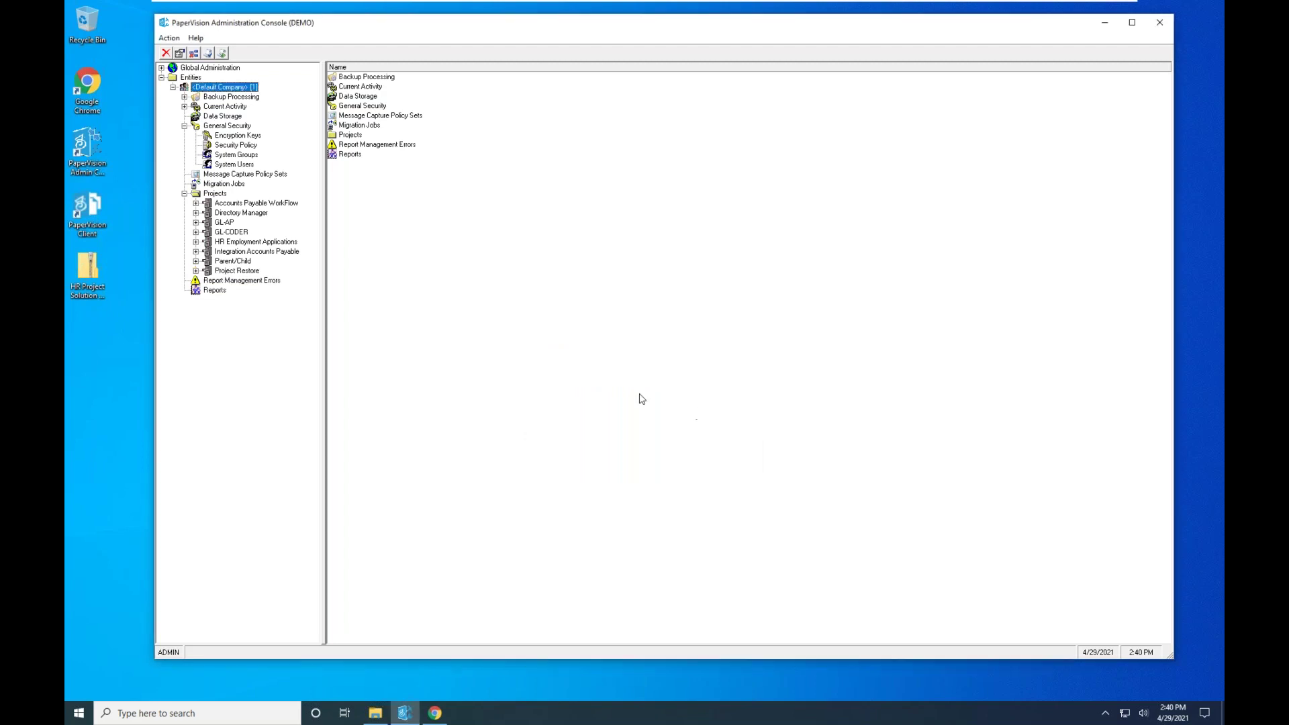
# Check Project Restore's RESTORE access group and Active Restore Workflow, then list the system groups
pyautogui.click(215, 193)
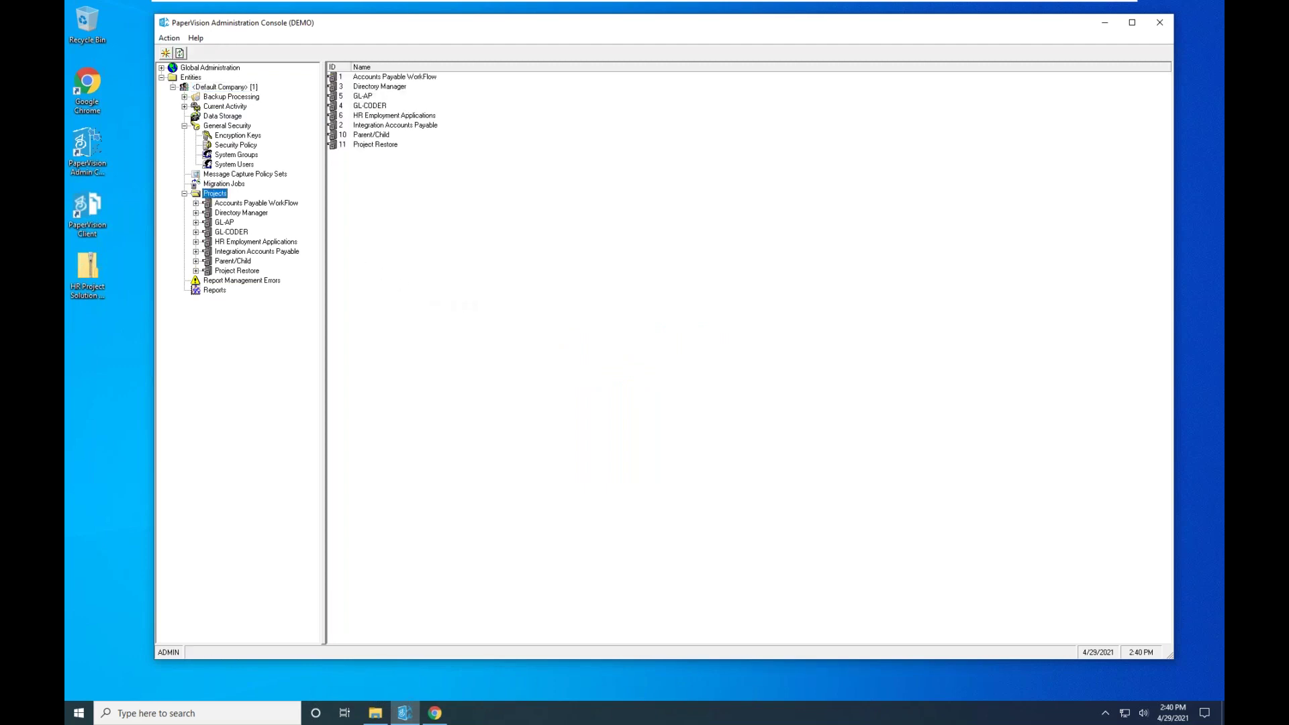
pyautogui.click(380, 145)
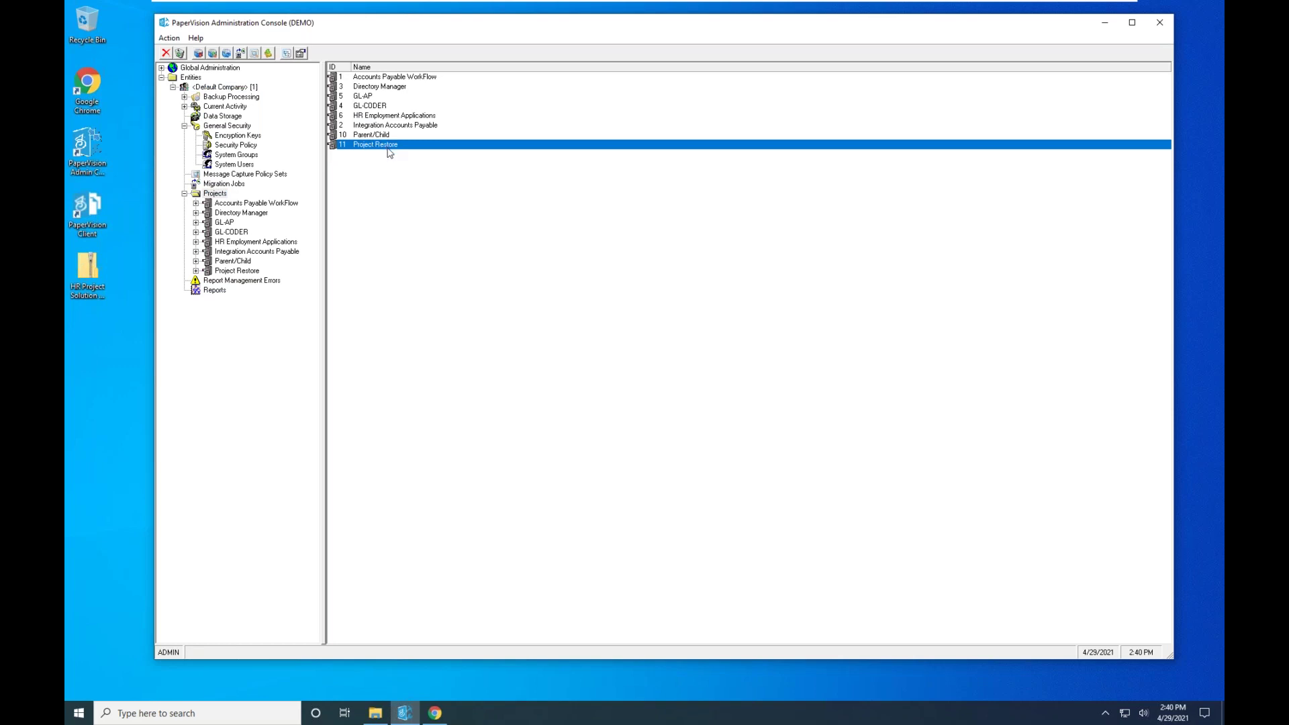
pyautogui.doubleClick(202, 272)
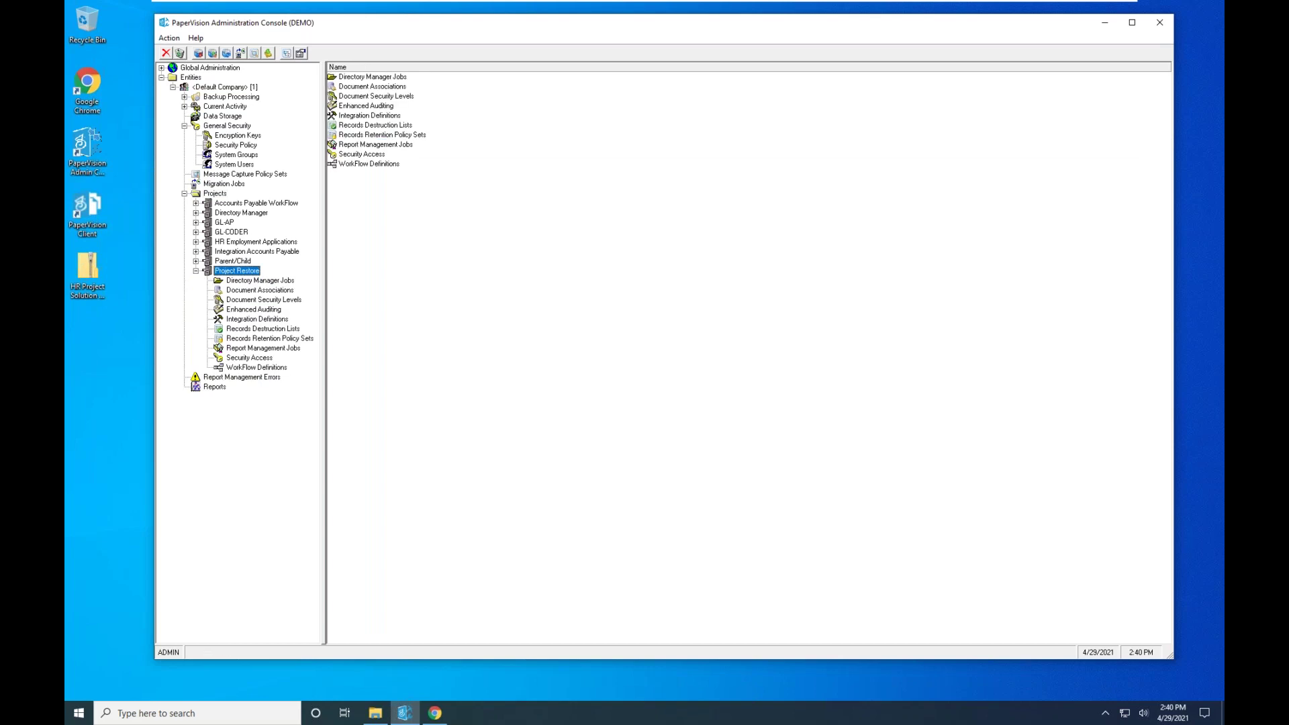
pyautogui.click(247, 359)
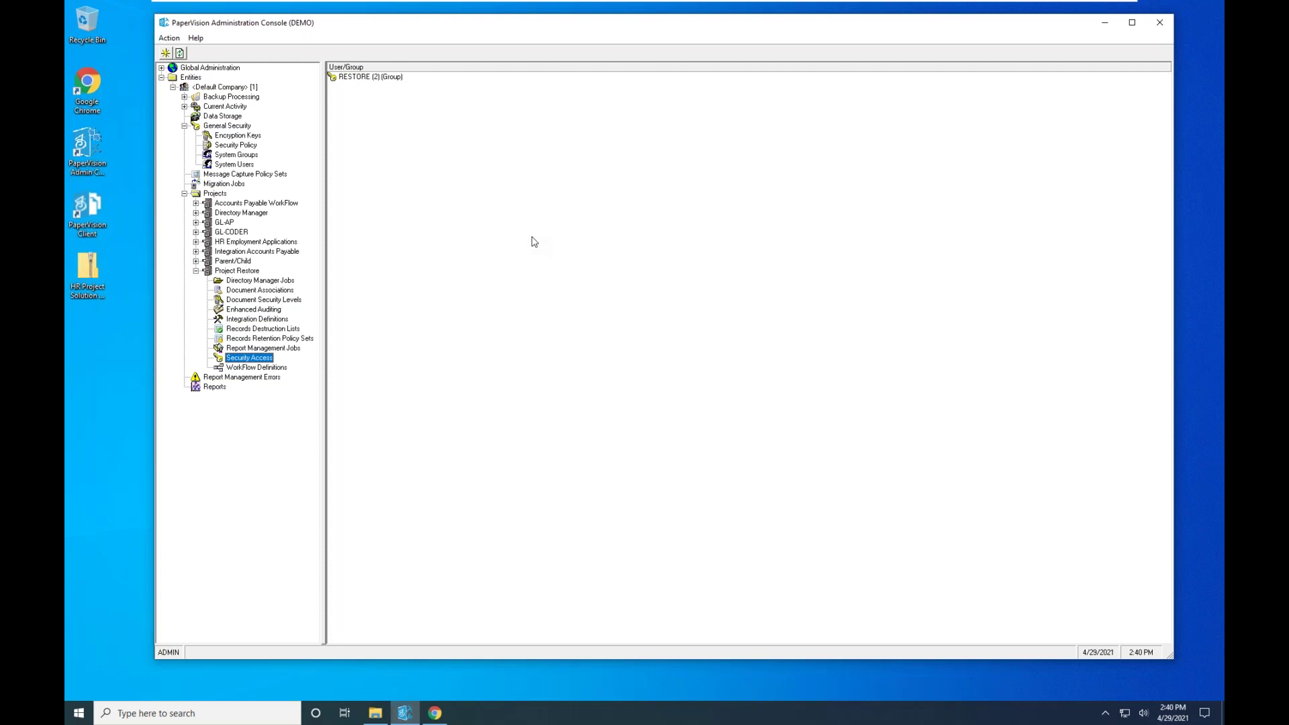
pyautogui.click(272, 368)
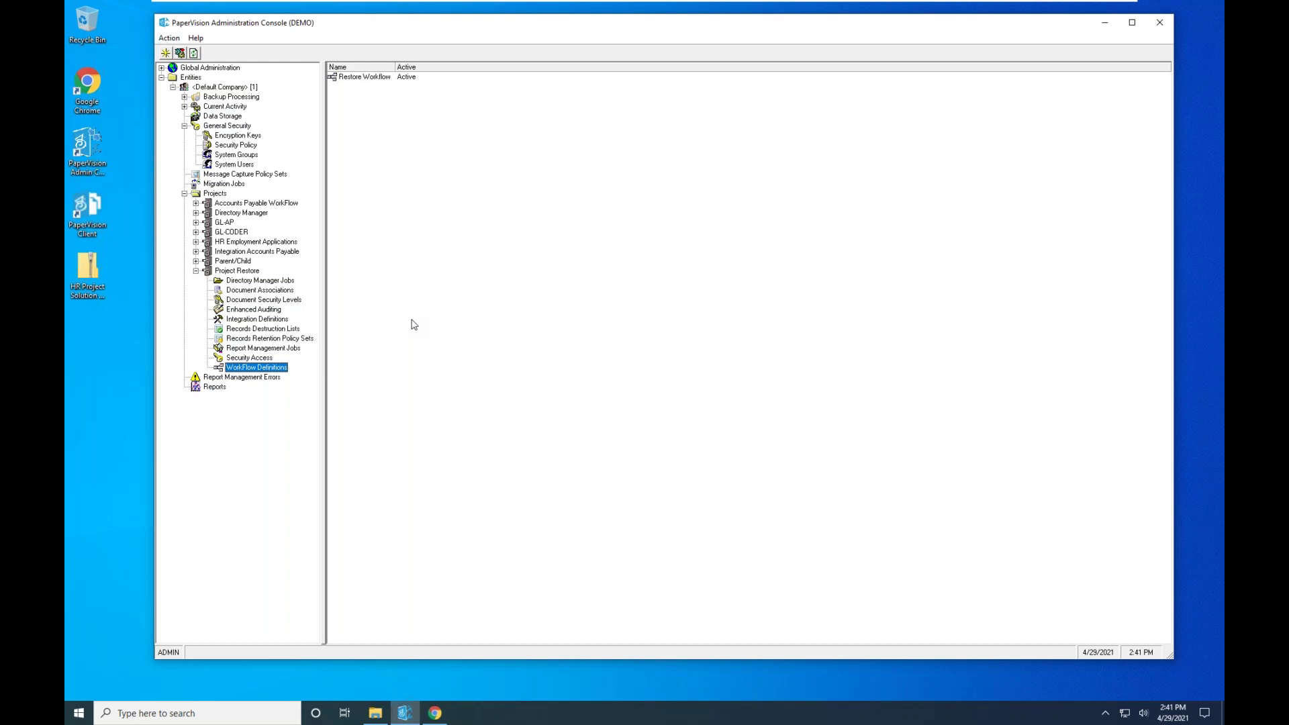
pyautogui.click(237, 155)
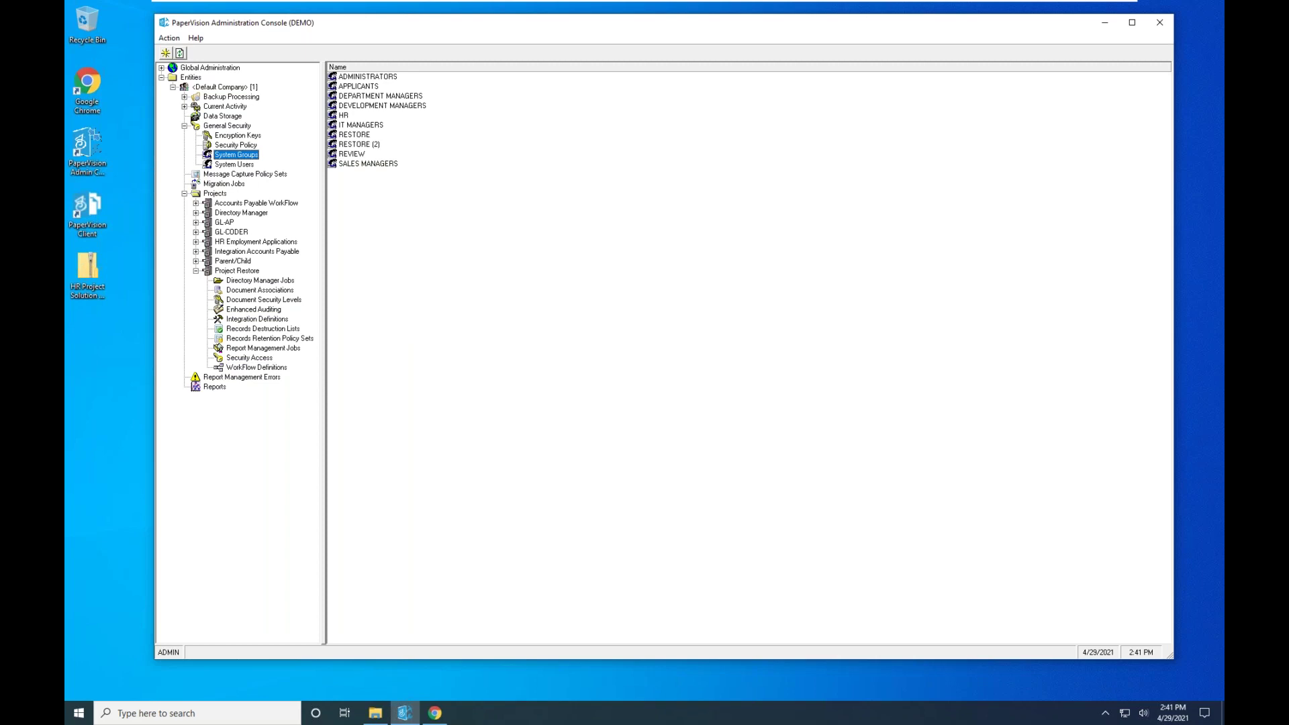
# Review the RESTORE group's membership details and close them without changes
pyautogui.click(367, 138)
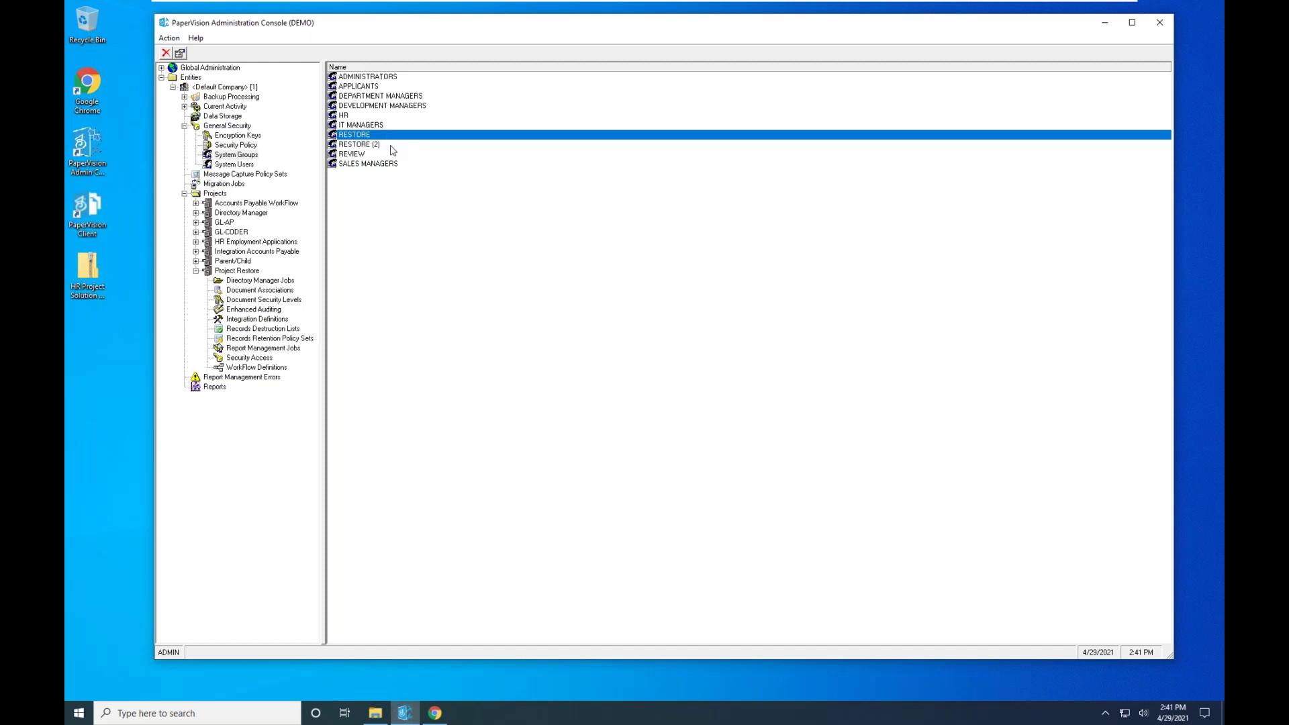
pyautogui.click(393, 145)
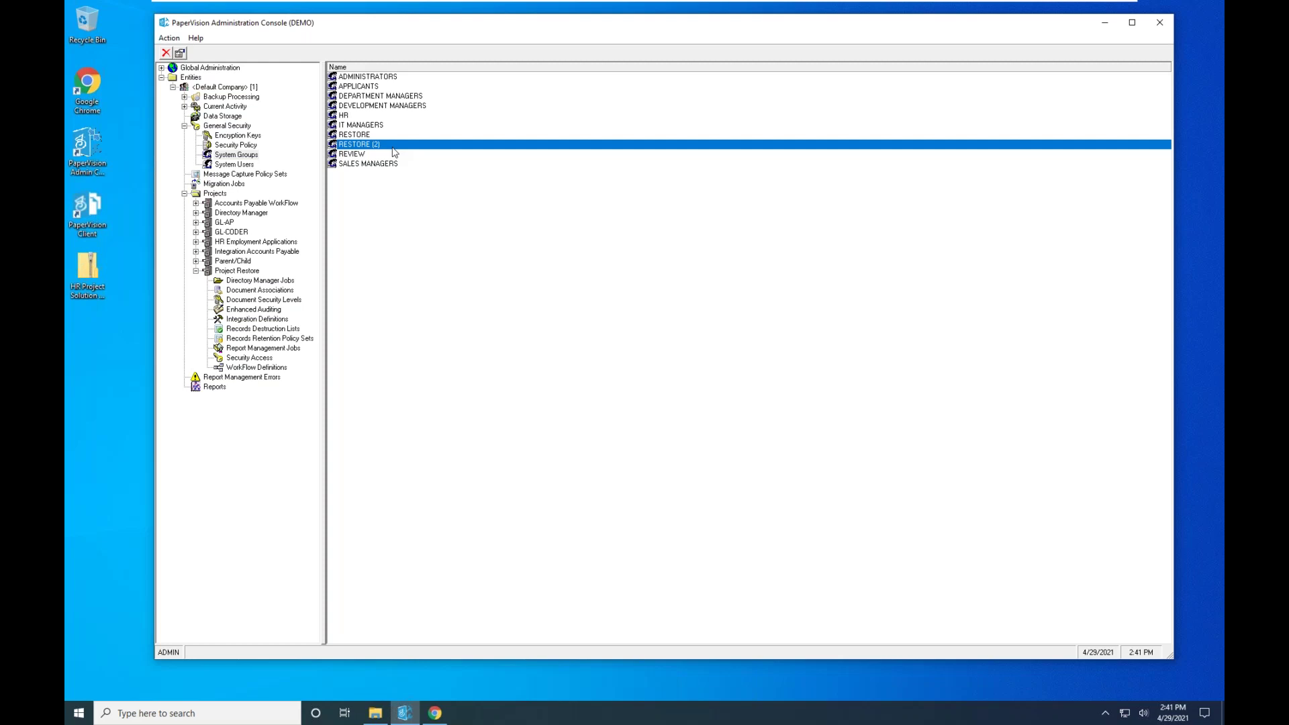
pyautogui.click(373, 135)
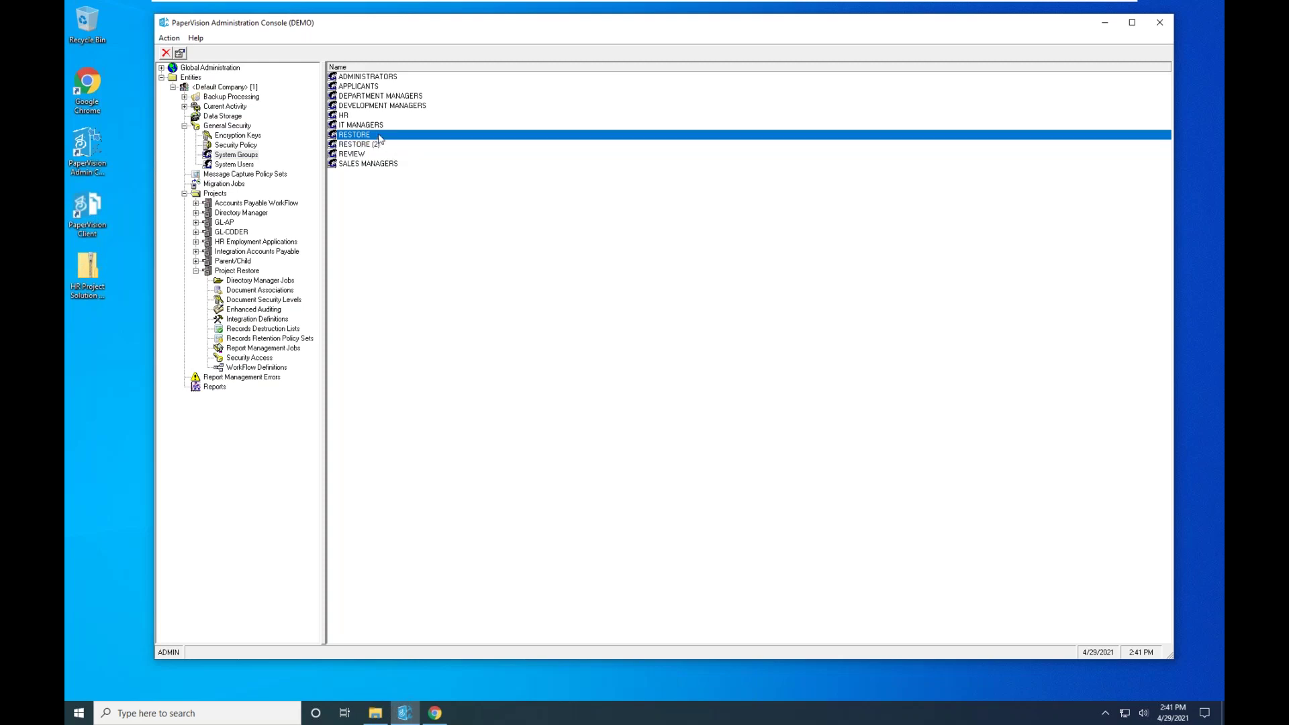
pyautogui.doubleClick(377, 135)
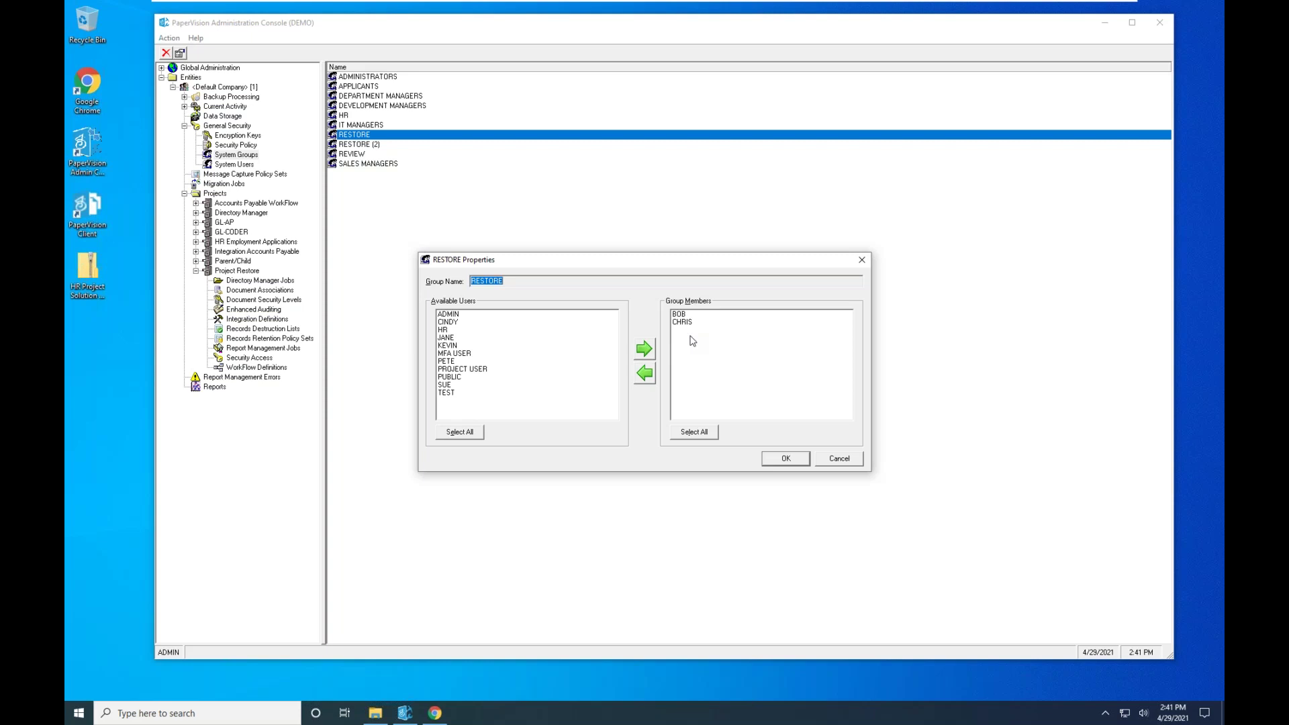
pyautogui.click(830, 460)
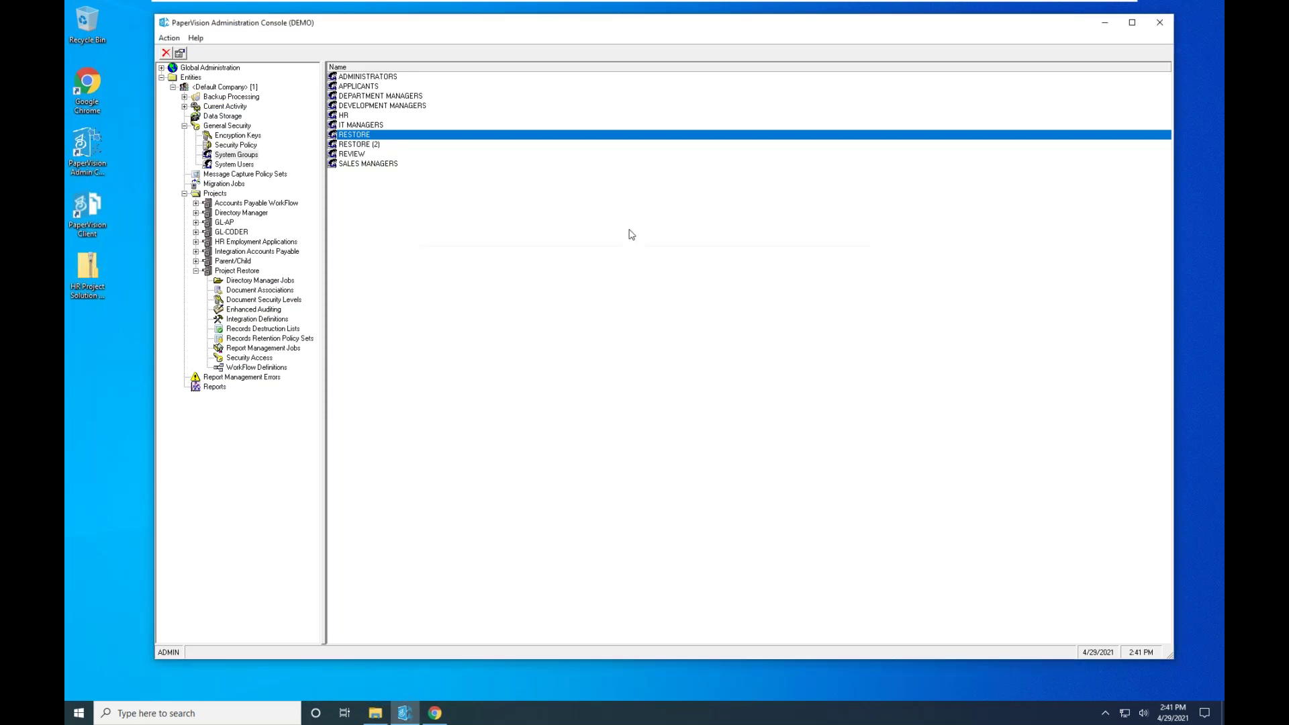
# Review the RESTORE (2) group's members, then show Project Restore's workflow definitions
pyautogui.click(380, 144)
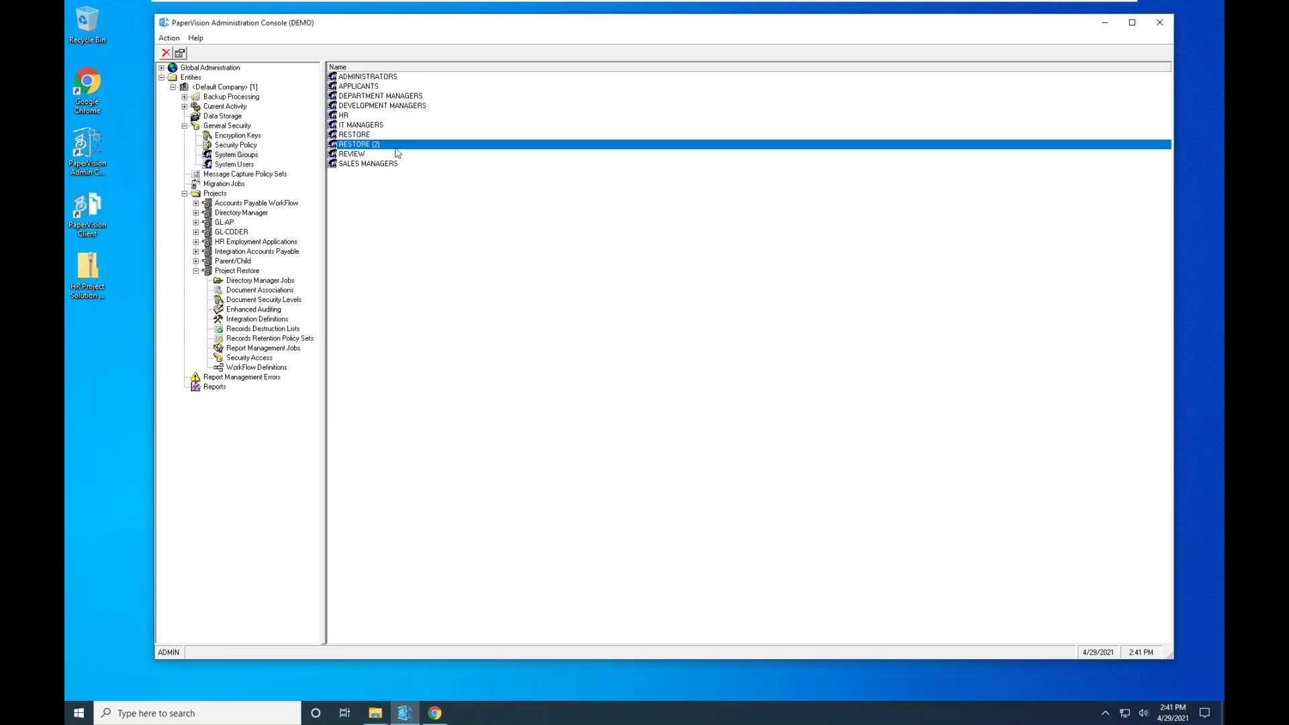
pyautogui.doubleClick(396, 148)
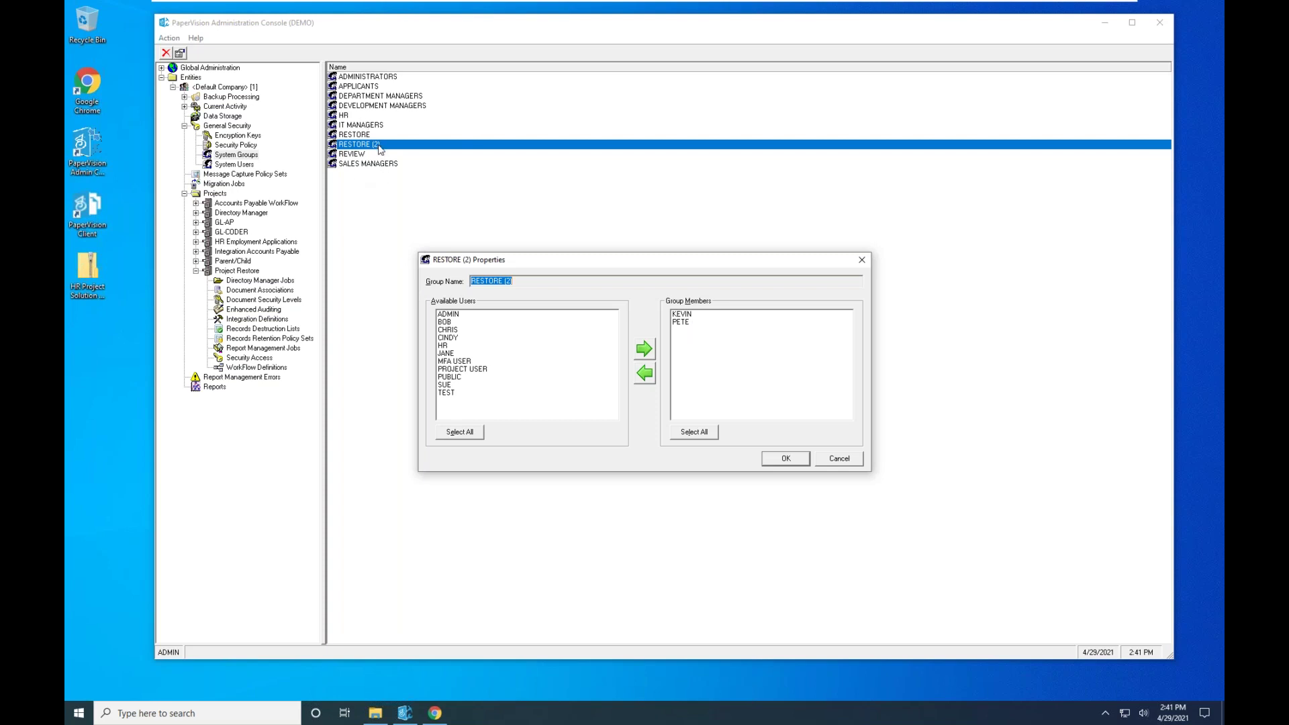
pyautogui.click(521, 285)
pyautogui.click(836, 459)
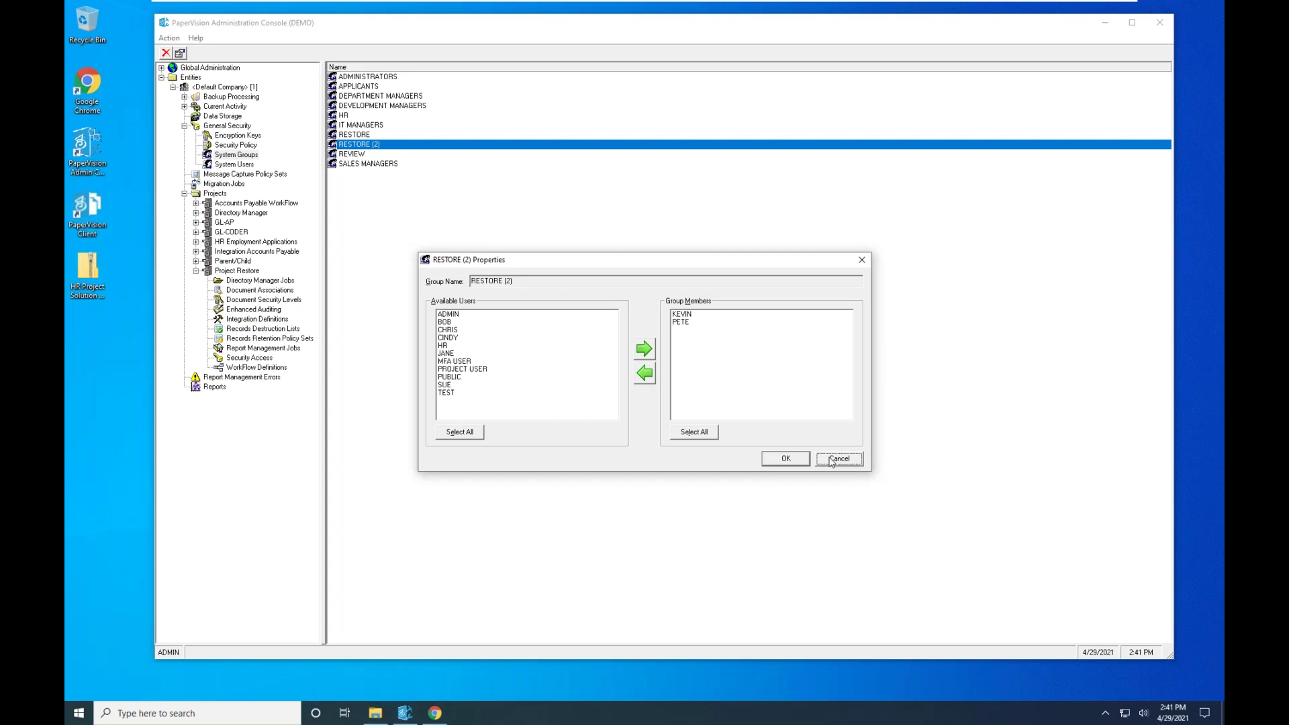
pyautogui.click(284, 367)
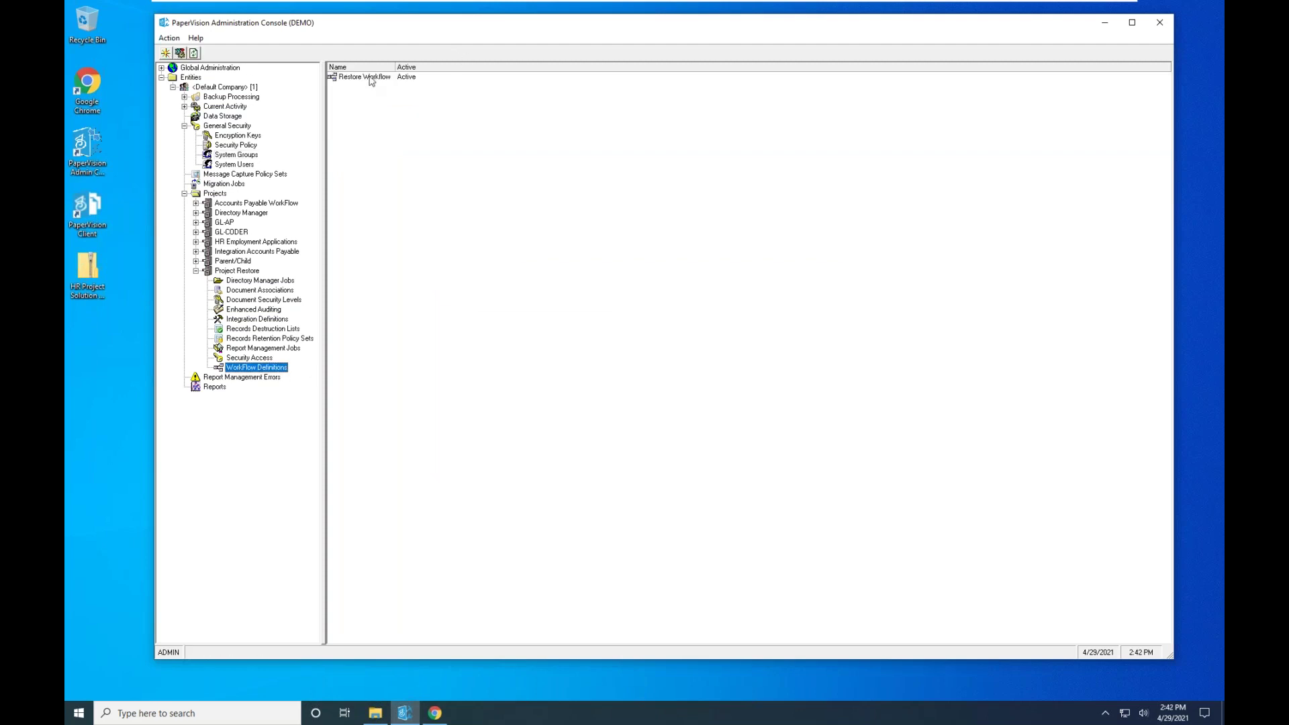
# Check in Restore Workflow's designer that Index Documents goes to RESTORE (2), then return to system groups
pyautogui.click(368, 78)
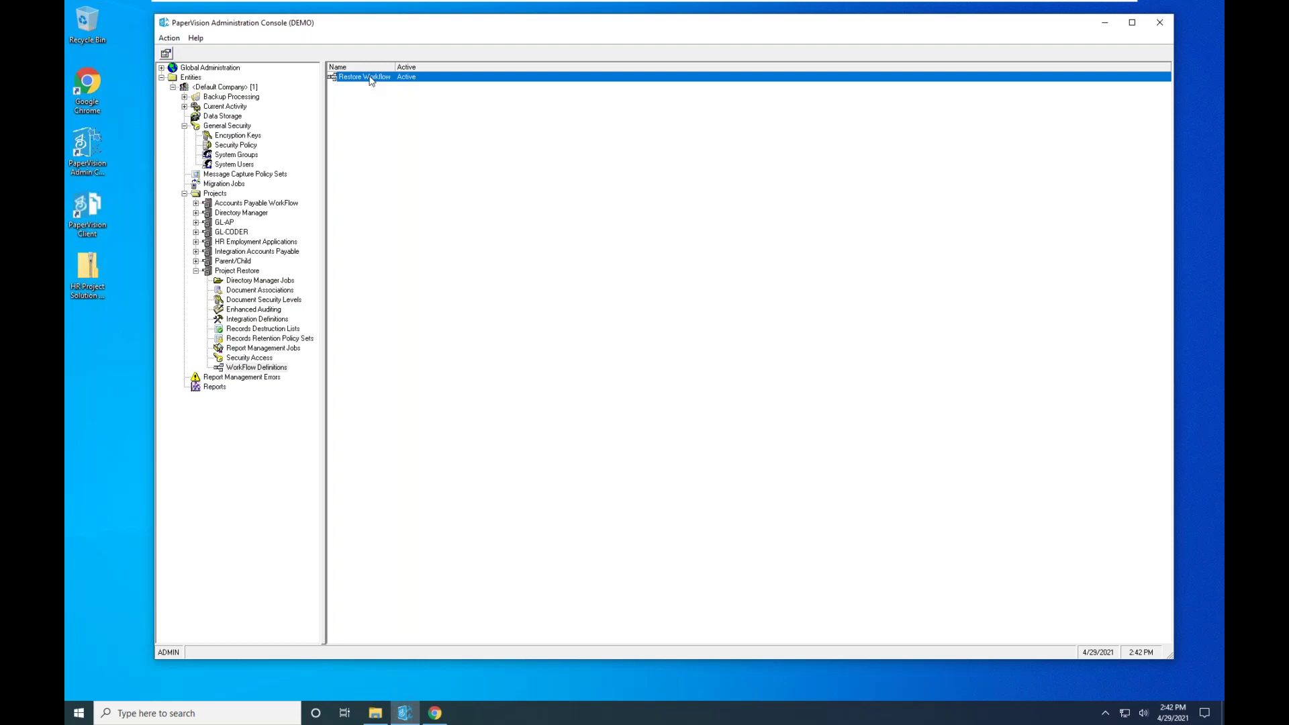
pyautogui.doubleClick(371, 78)
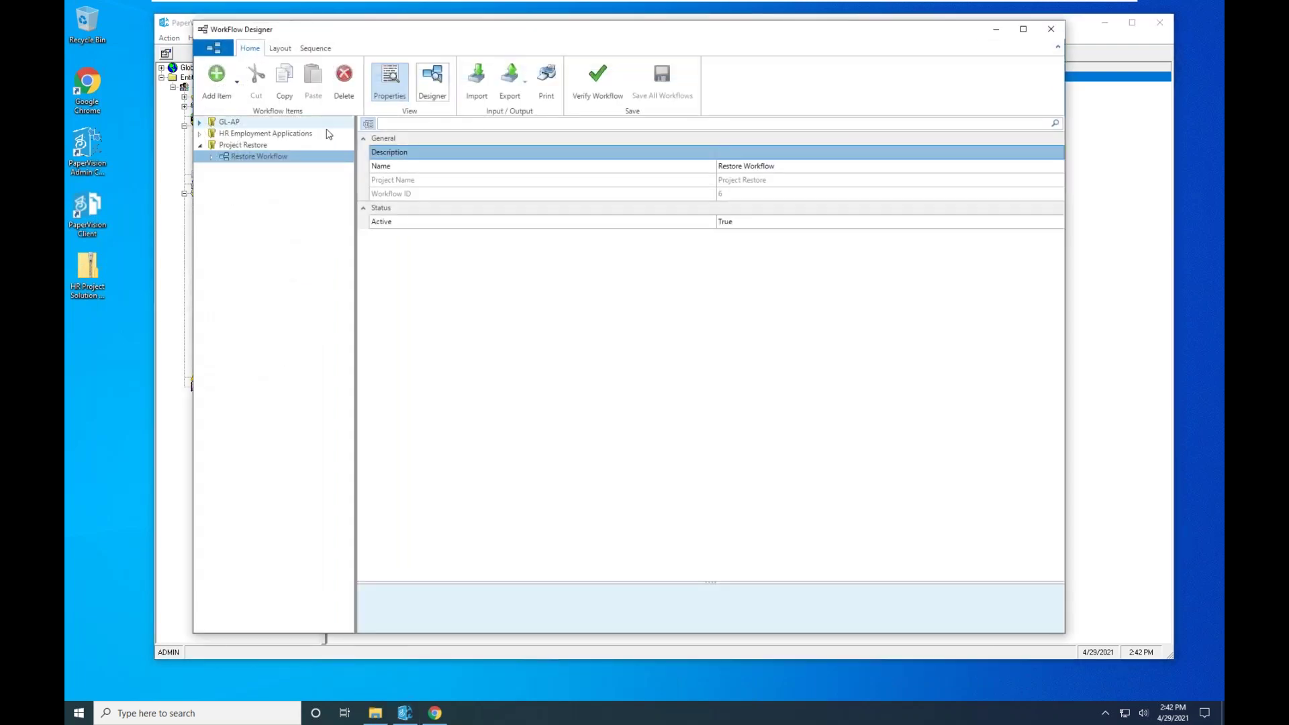
pyautogui.click(213, 156)
pyautogui.click(225, 179)
pyautogui.click(274, 192)
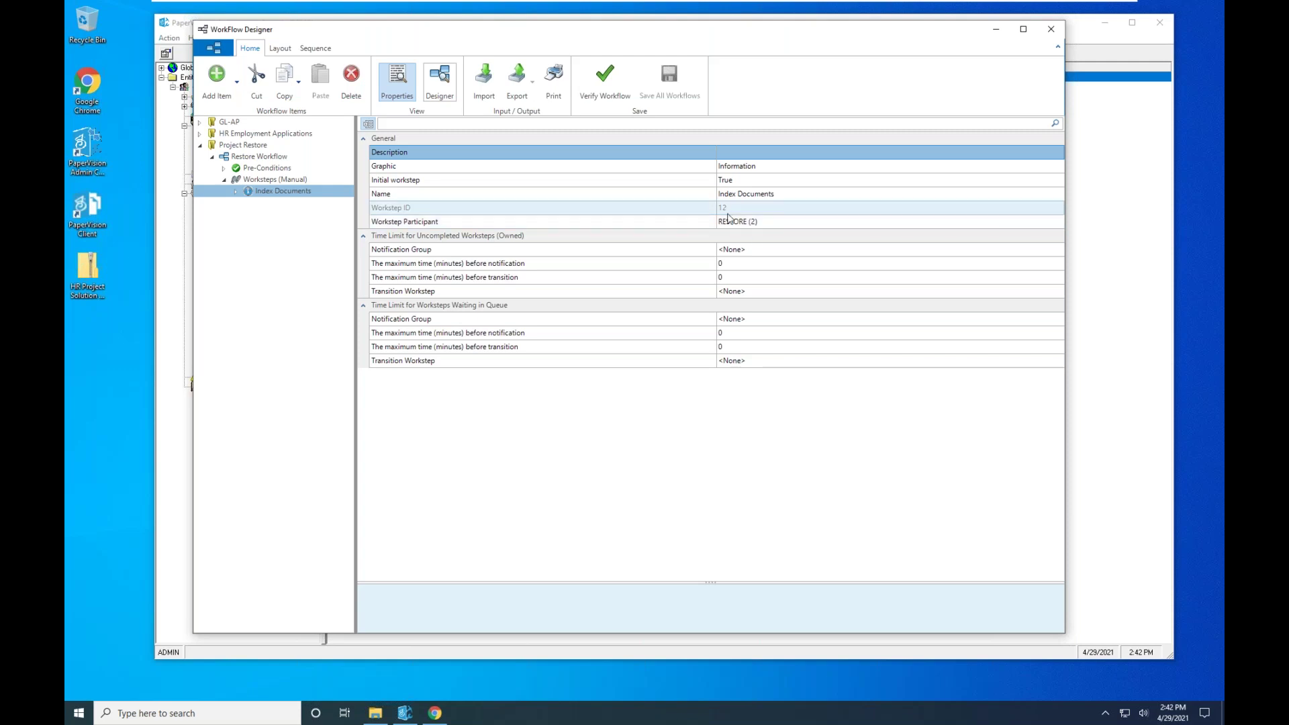
pyautogui.moveTo(672, 29); pyautogui.dragTo(716, 275)
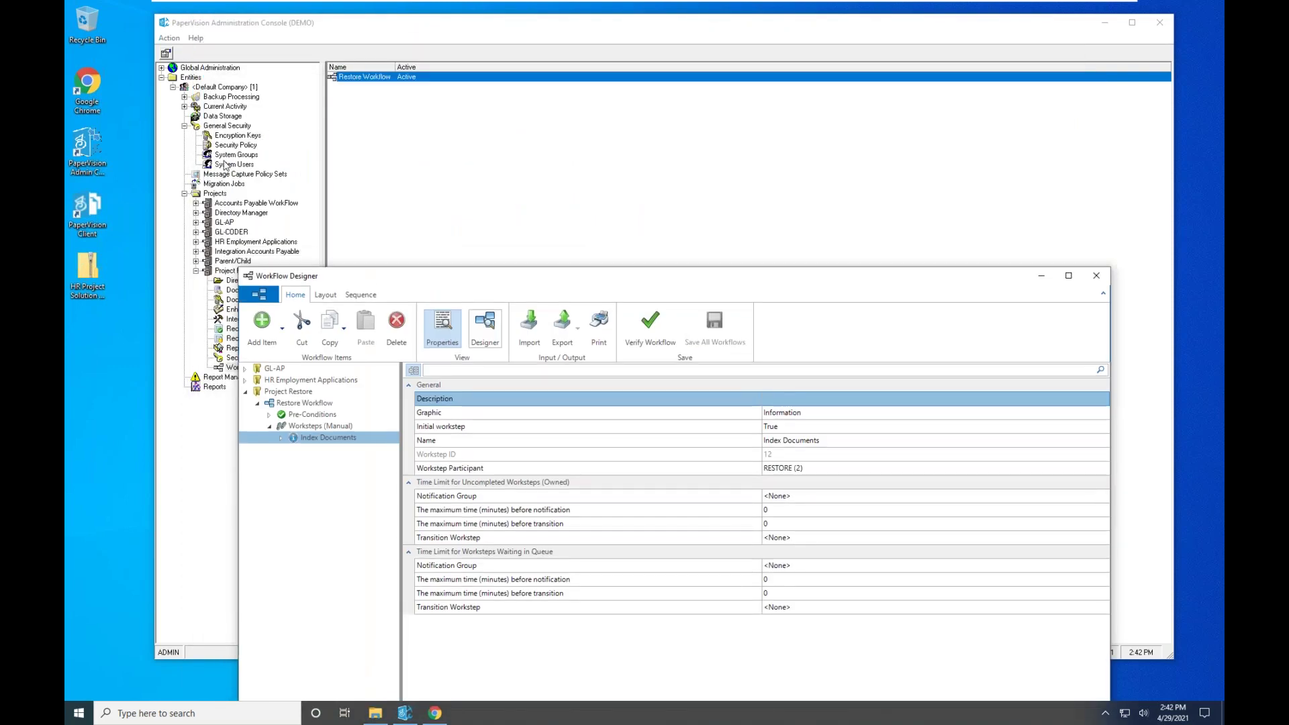
pyautogui.moveTo(474, 283); pyautogui.dragTo(435, 55)
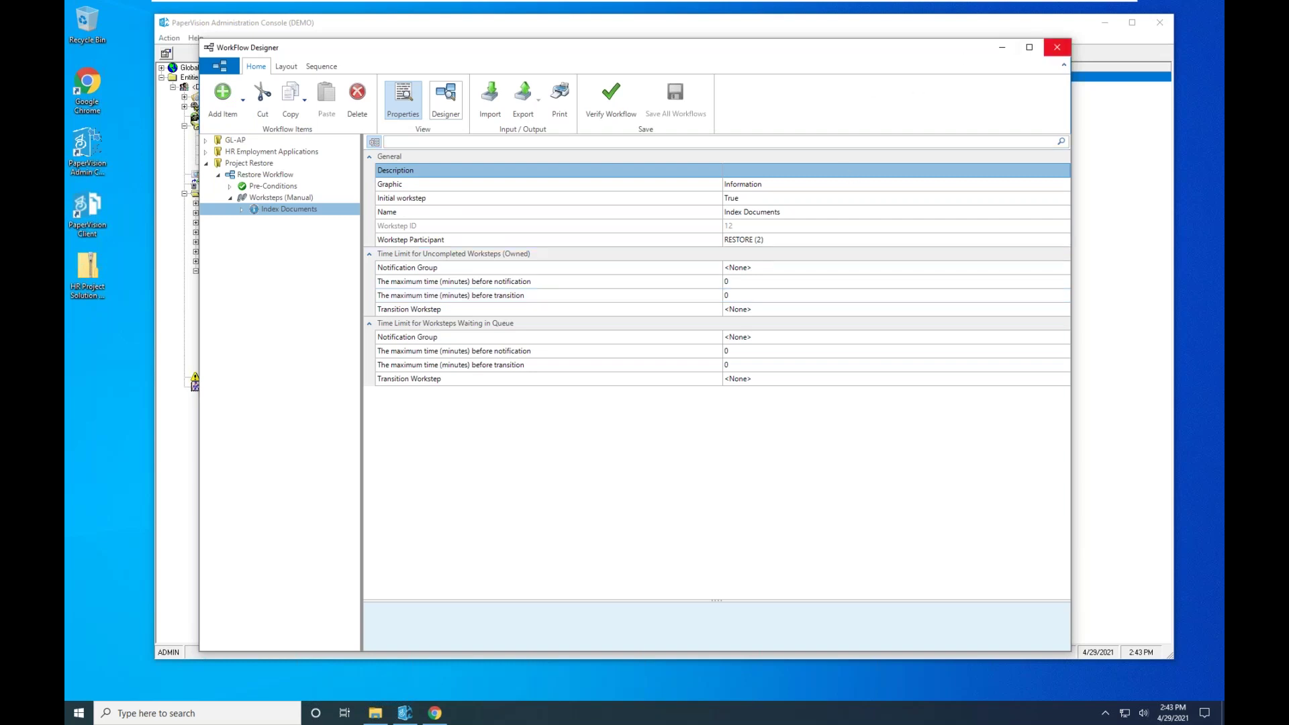
pyautogui.click(1058, 47)
pyautogui.click(235, 155)
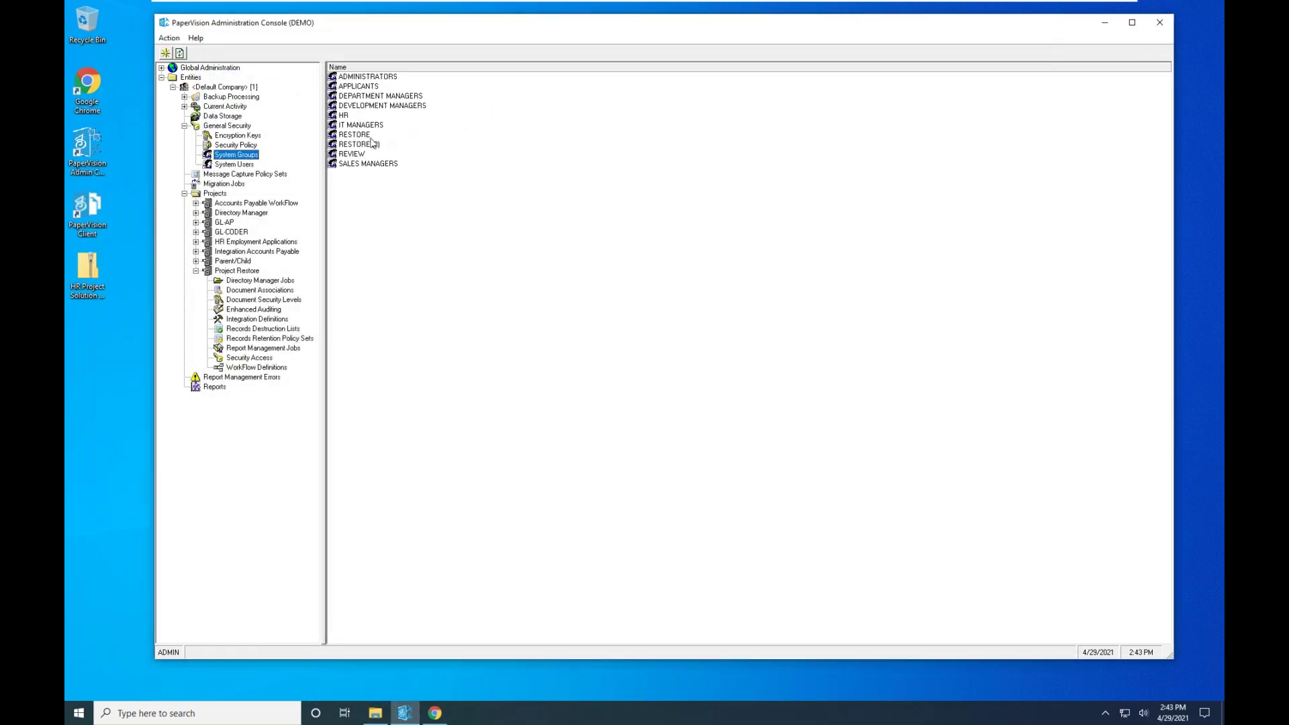
# View the RESTORE (2) group's properties and close them without changes
pyautogui.click(372, 145)
pyautogui.rightClick(370, 148)
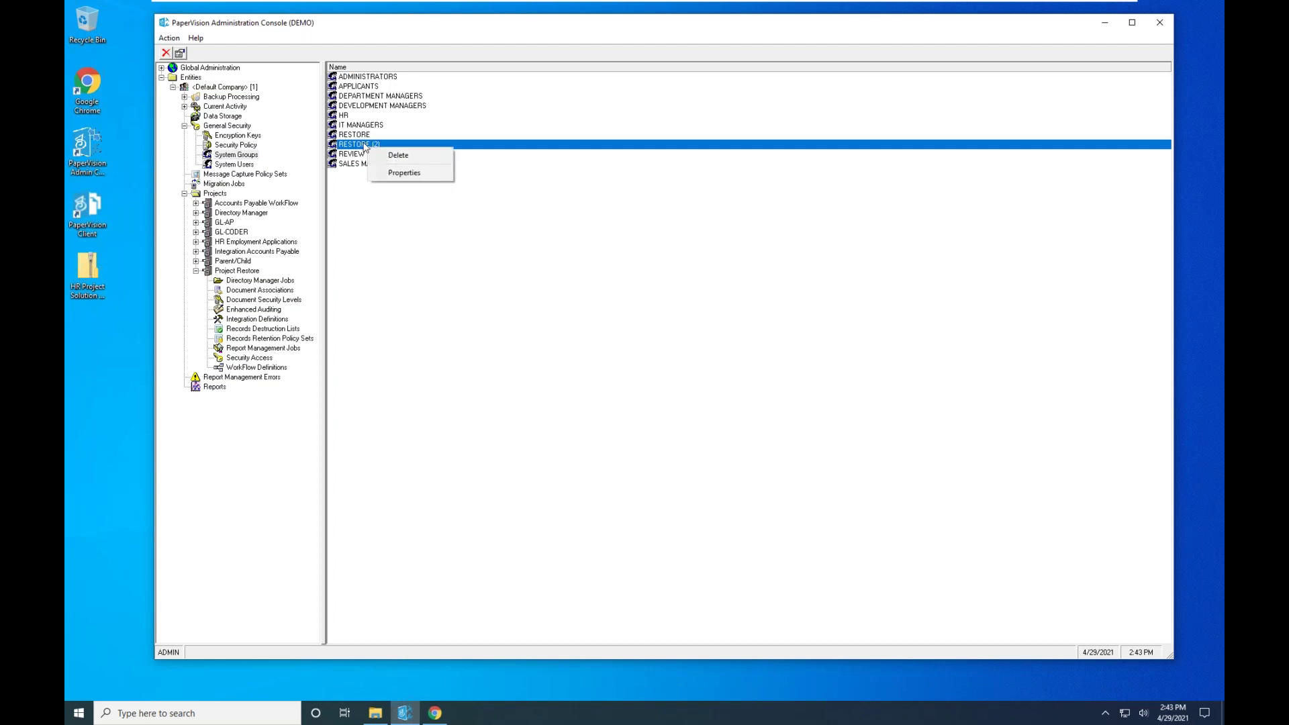
pyautogui.click(392, 174)
pyautogui.click(514, 282)
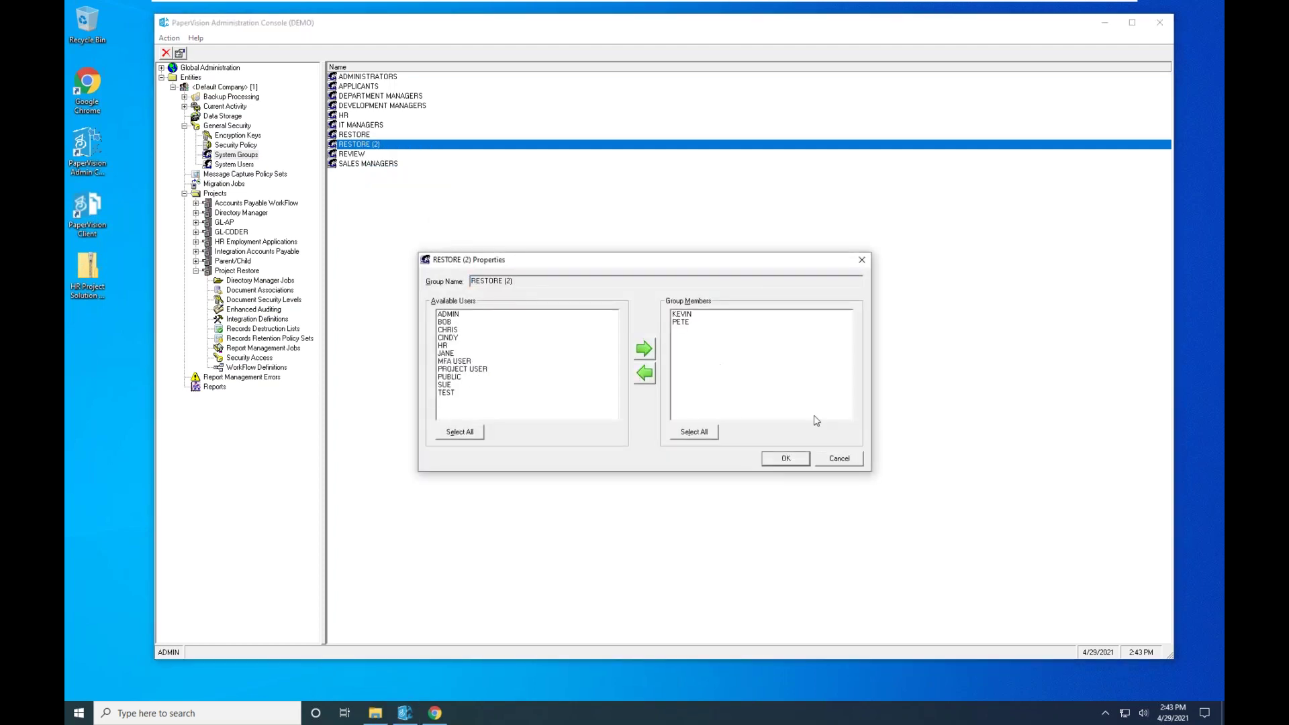
pyautogui.click(843, 460)
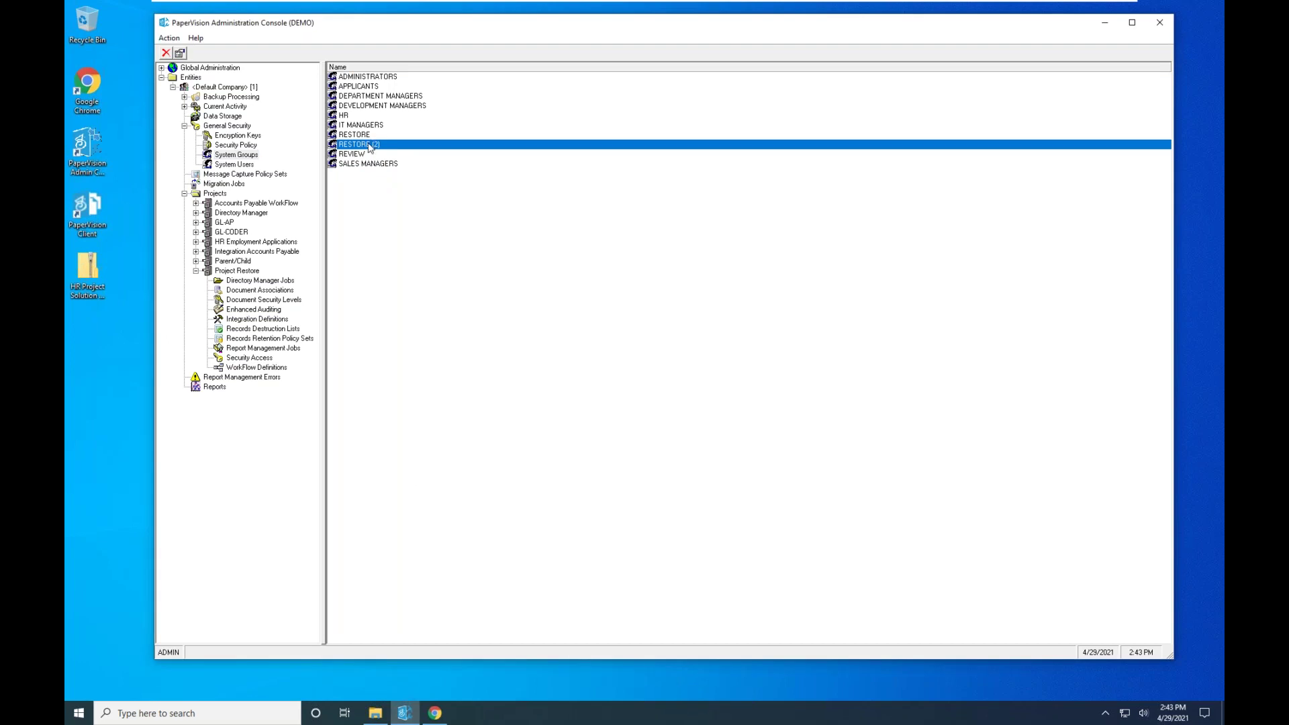
# Confirm Index Documents' Workstep Participant is RESTORE (2) in Restore Workflow, closing the designer without saving
pyautogui.click(259, 367)
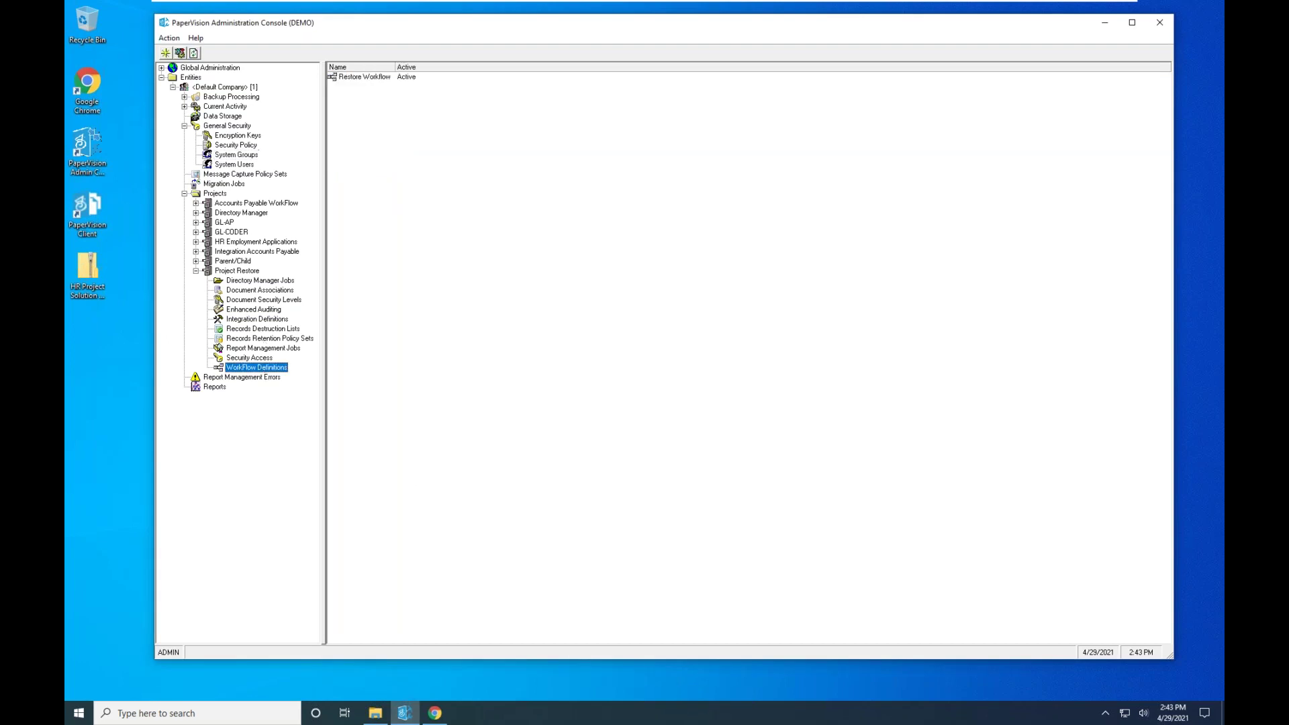
pyautogui.click(366, 77)
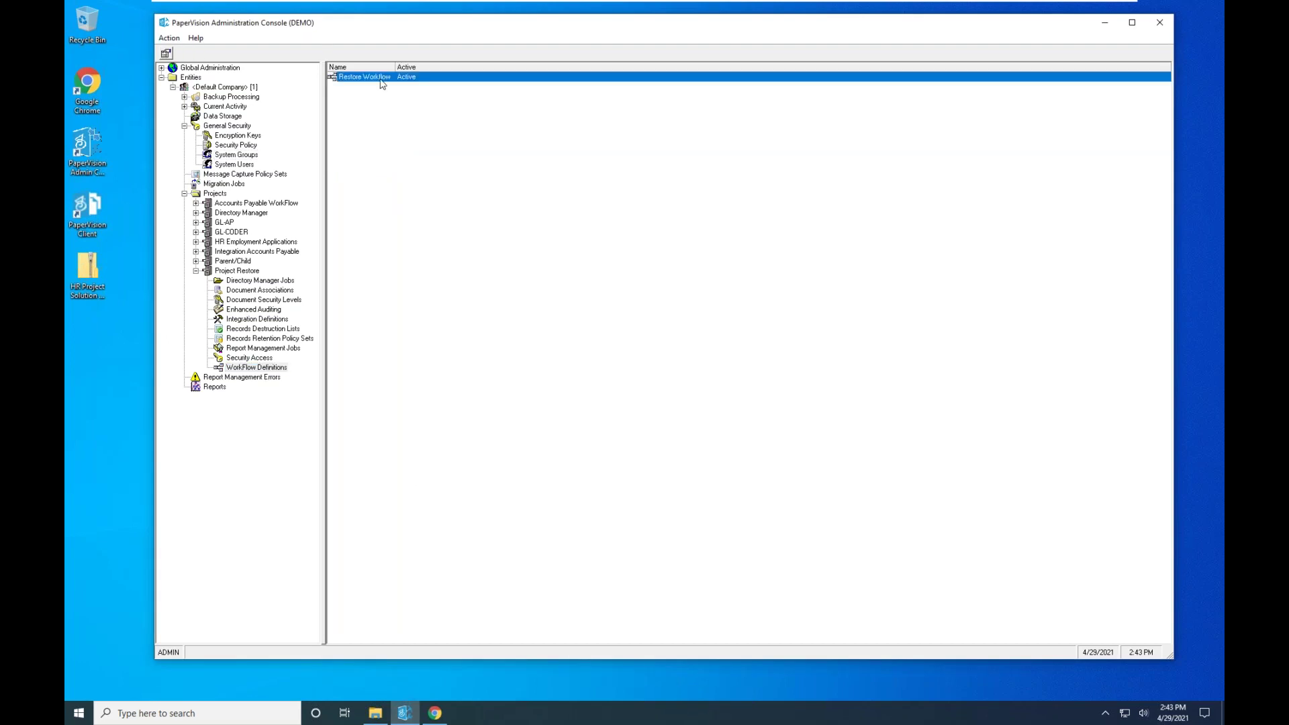
pyautogui.doubleClick(381, 78)
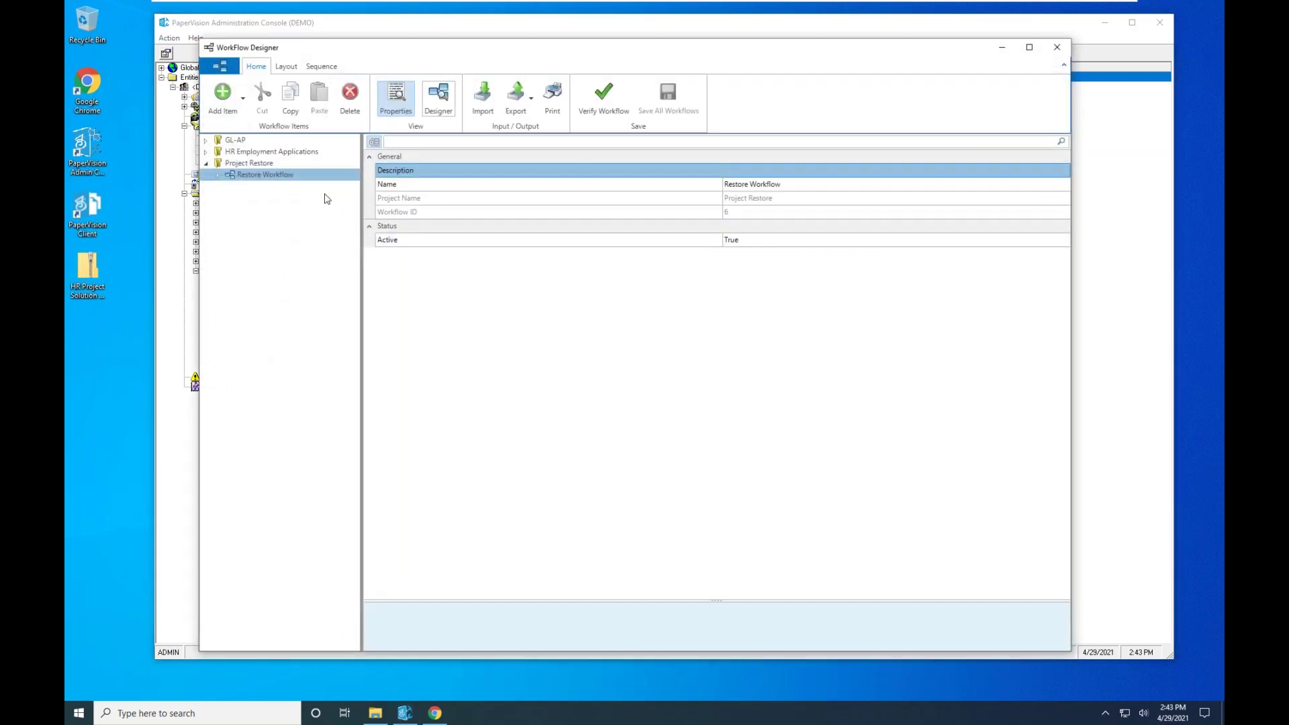
pyautogui.click(218, 174)
pyautogui.click(230, 198)
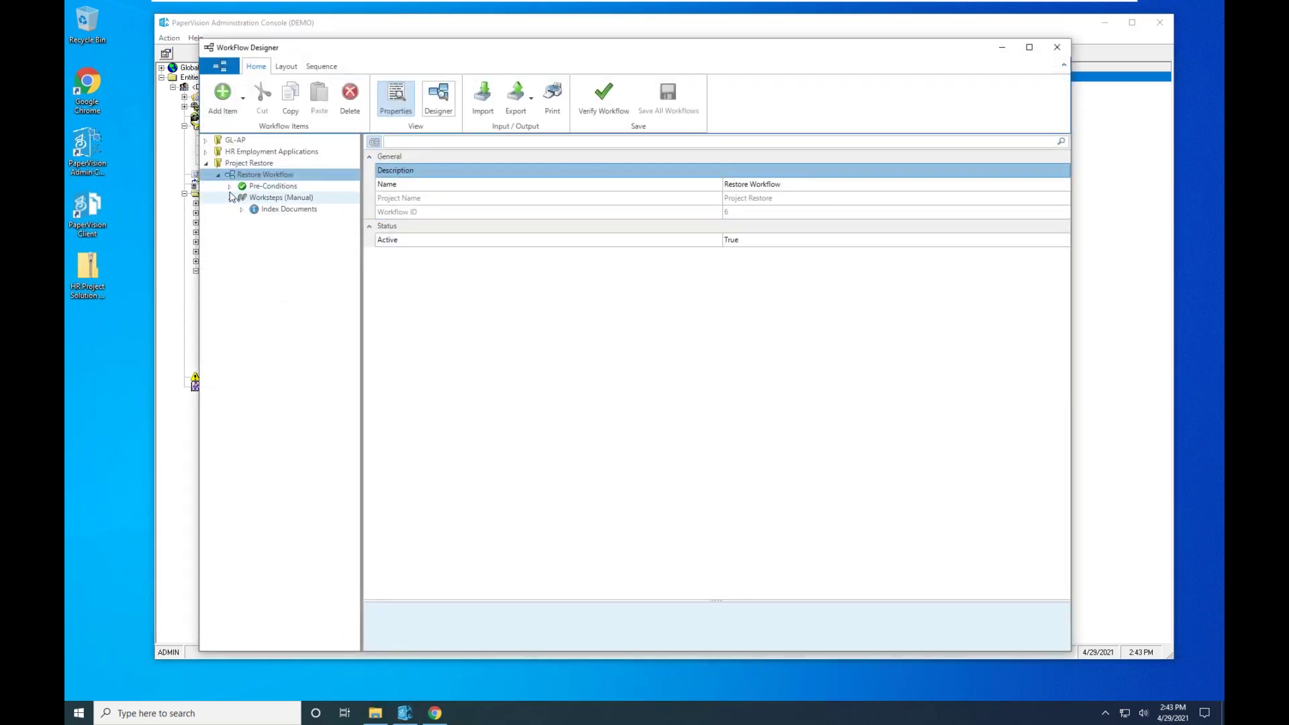
pyautogui.click(285, 209)
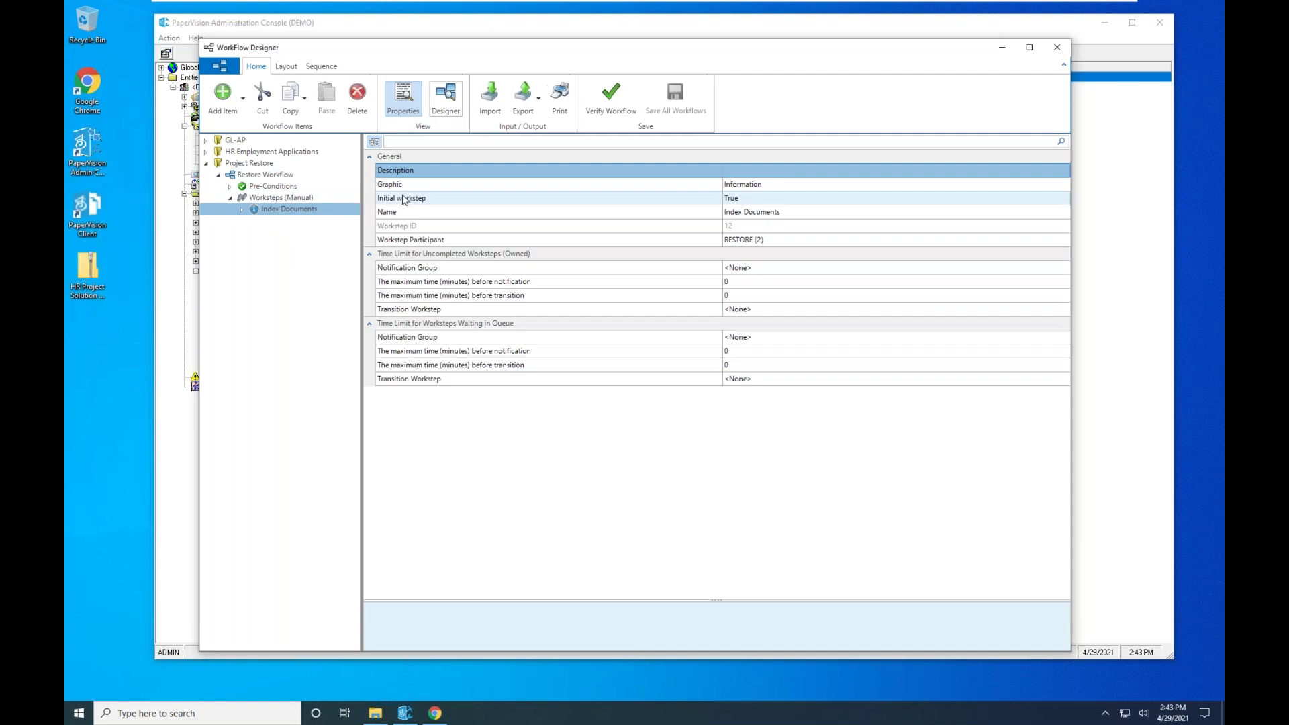
pyautogui.click(930, 239)
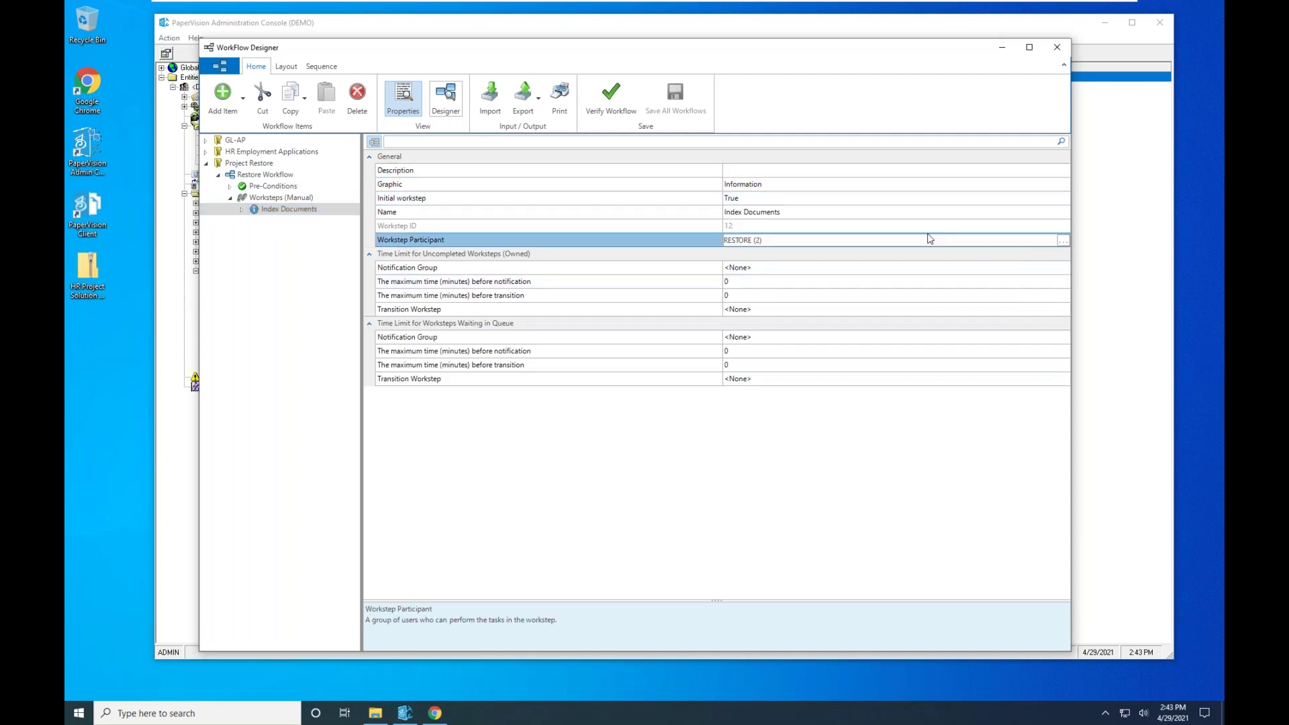
pyautogui.click(1063, 242)
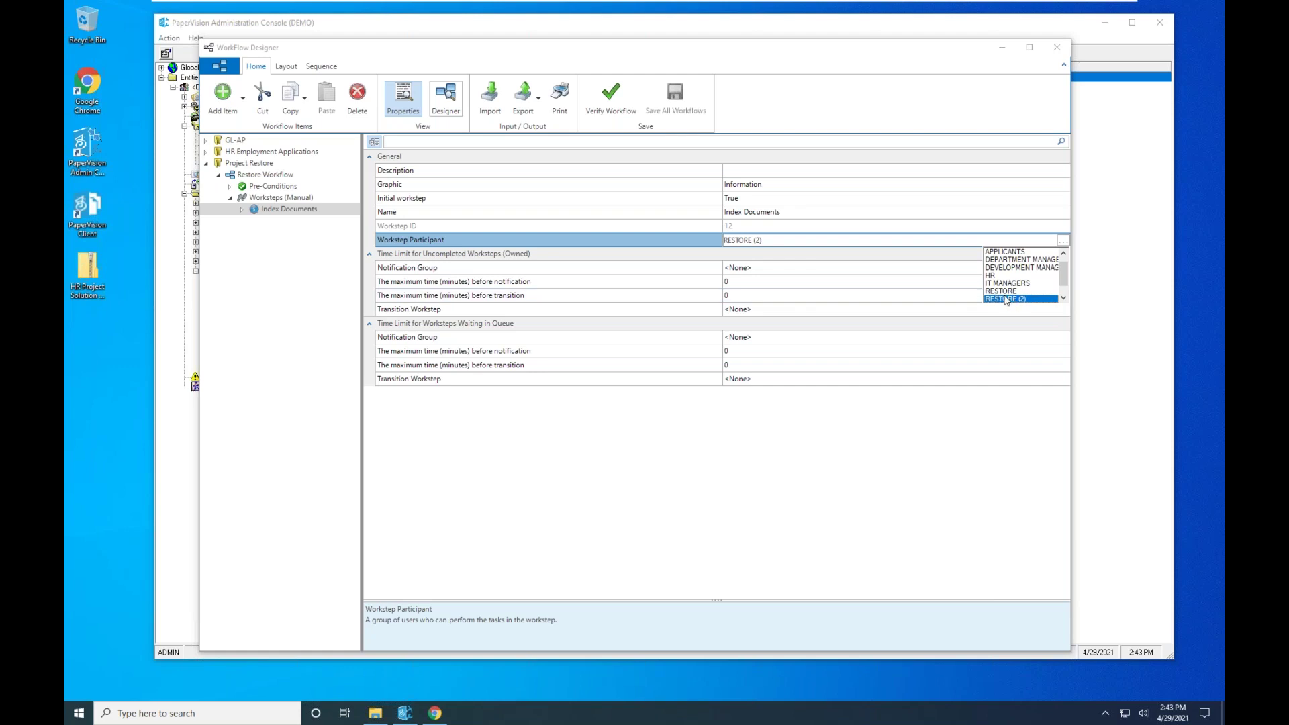
pyautogui.click(1020, 300)
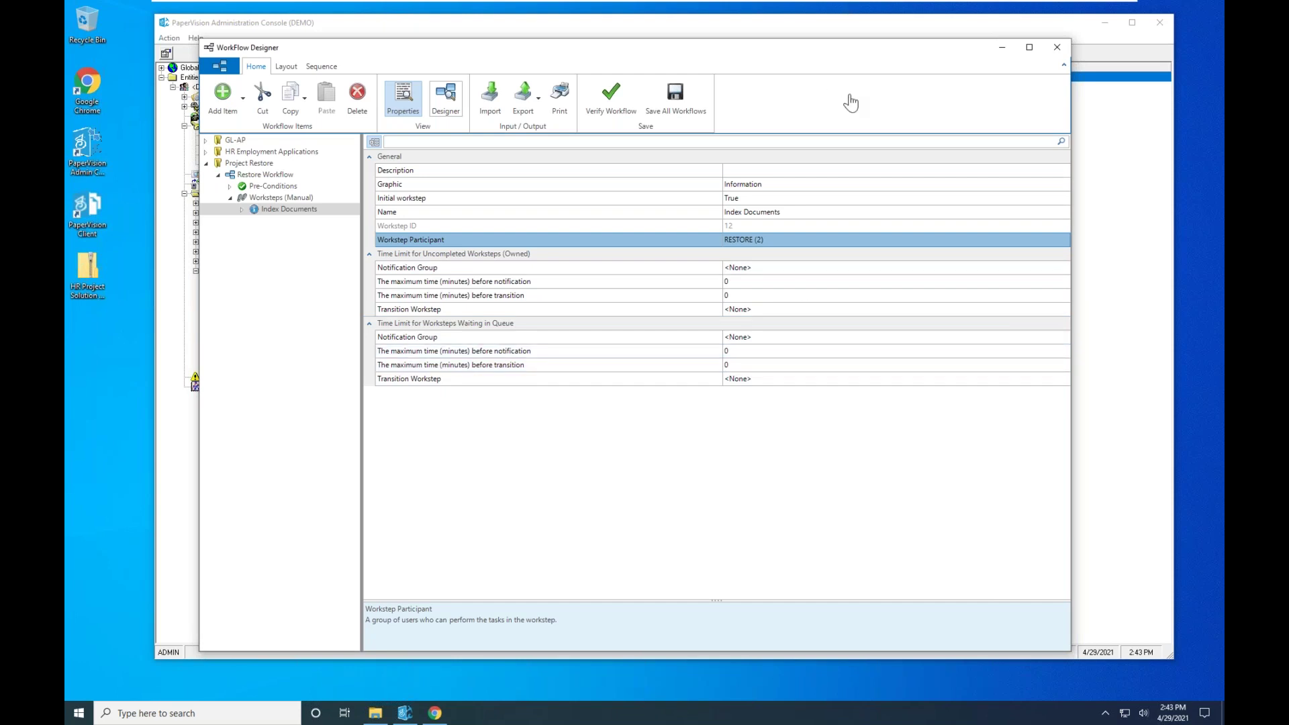
pyautogui.click(1058, 48)
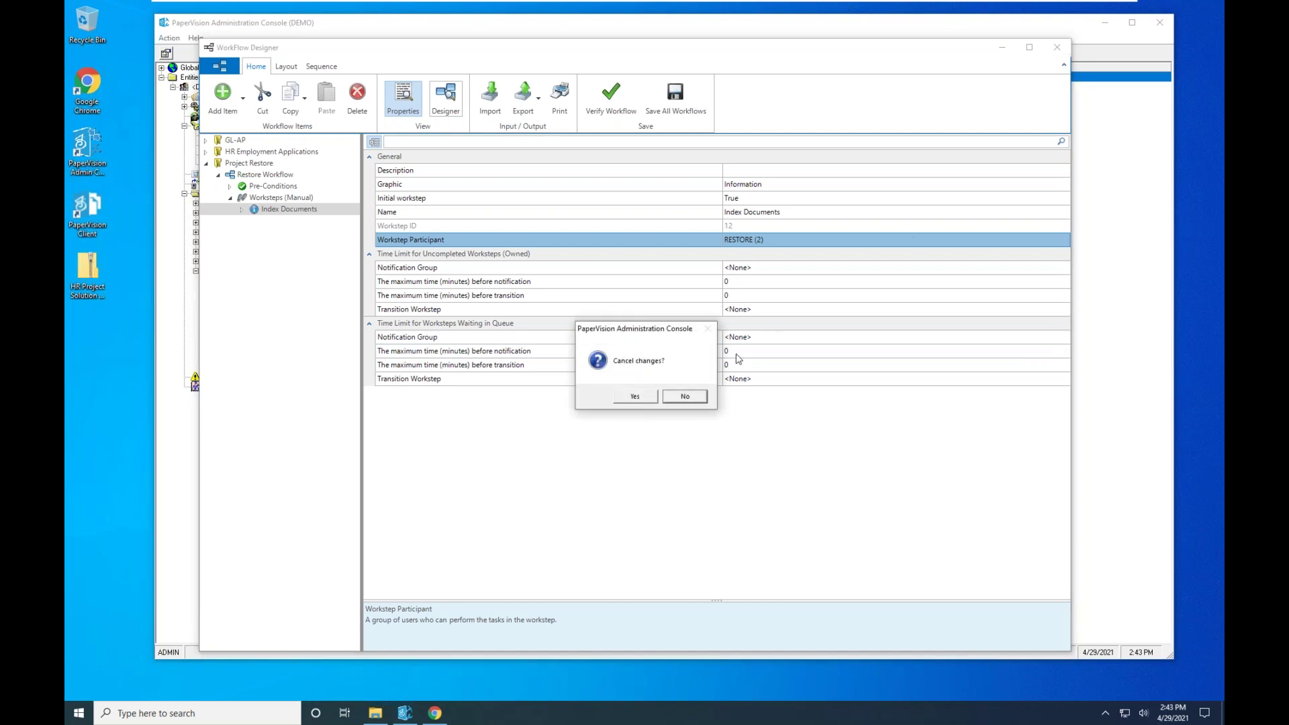
pyautogui.click(635, 396)
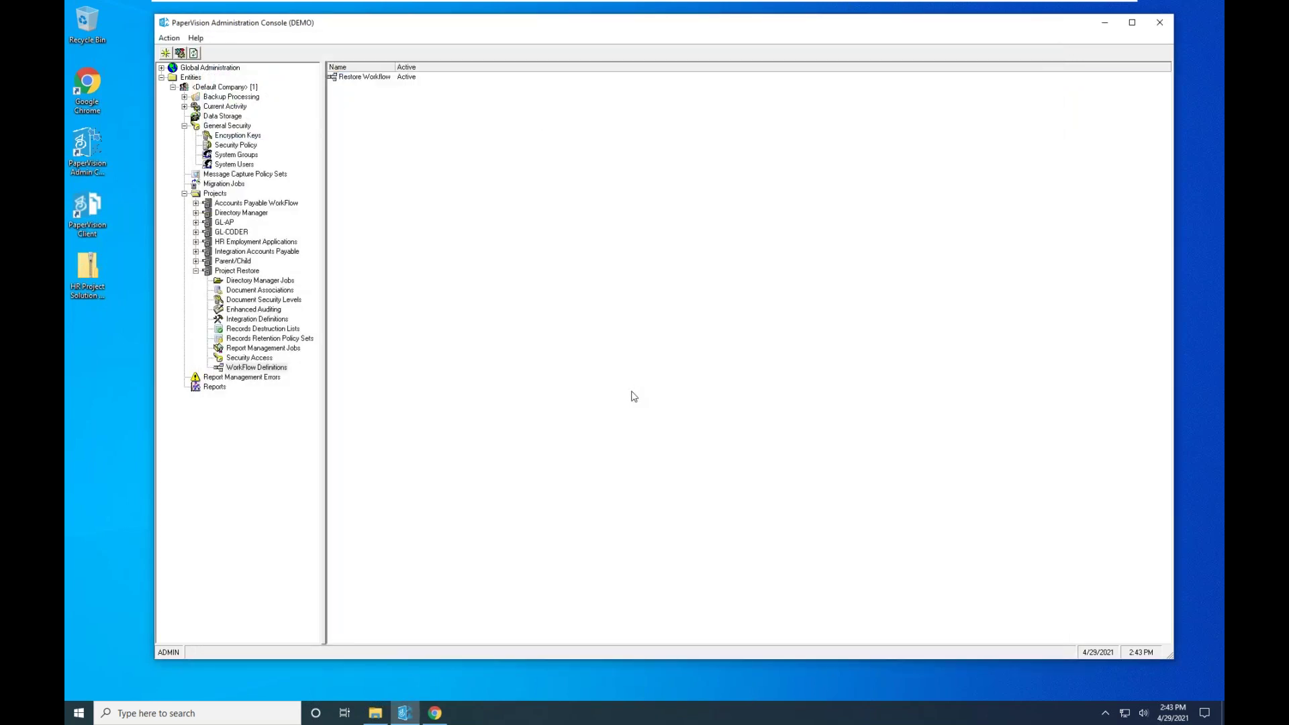
# List the system users and check the TEST, MFA USER, KEVIN and PETE accounts
pyautogui.click(228, 164)
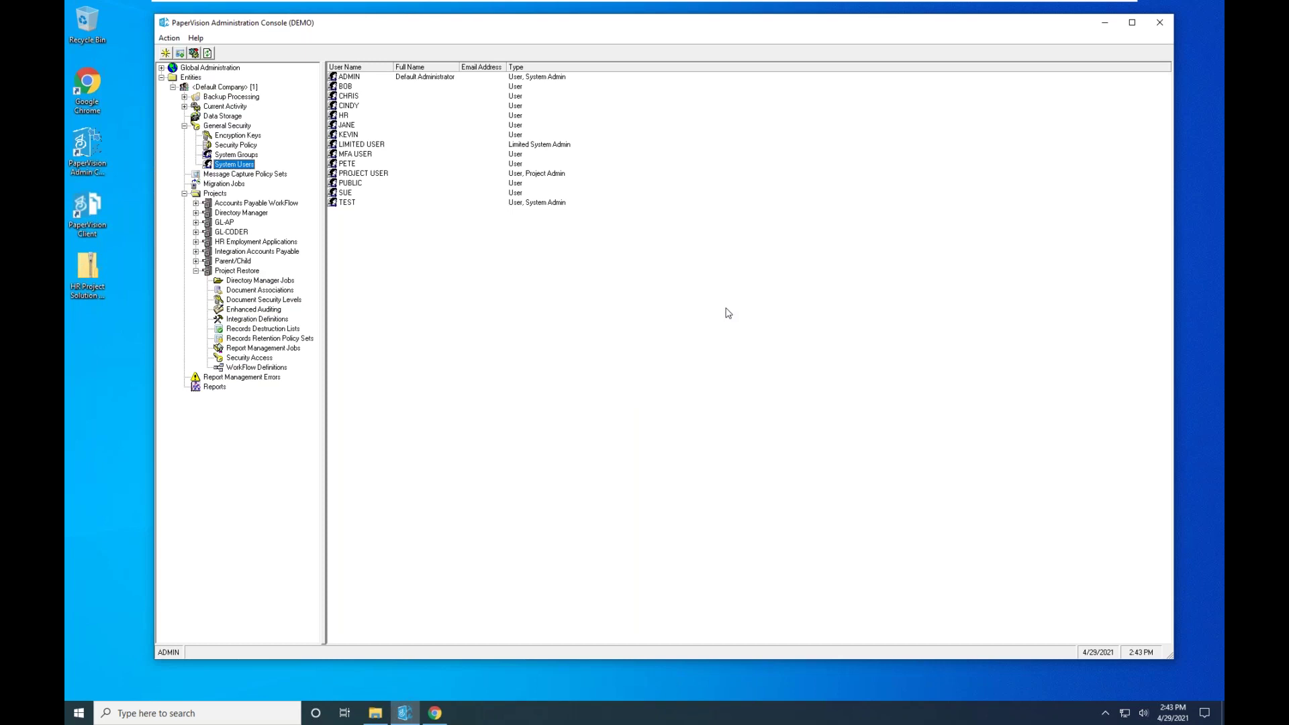
pyautogui.click(362, 204)
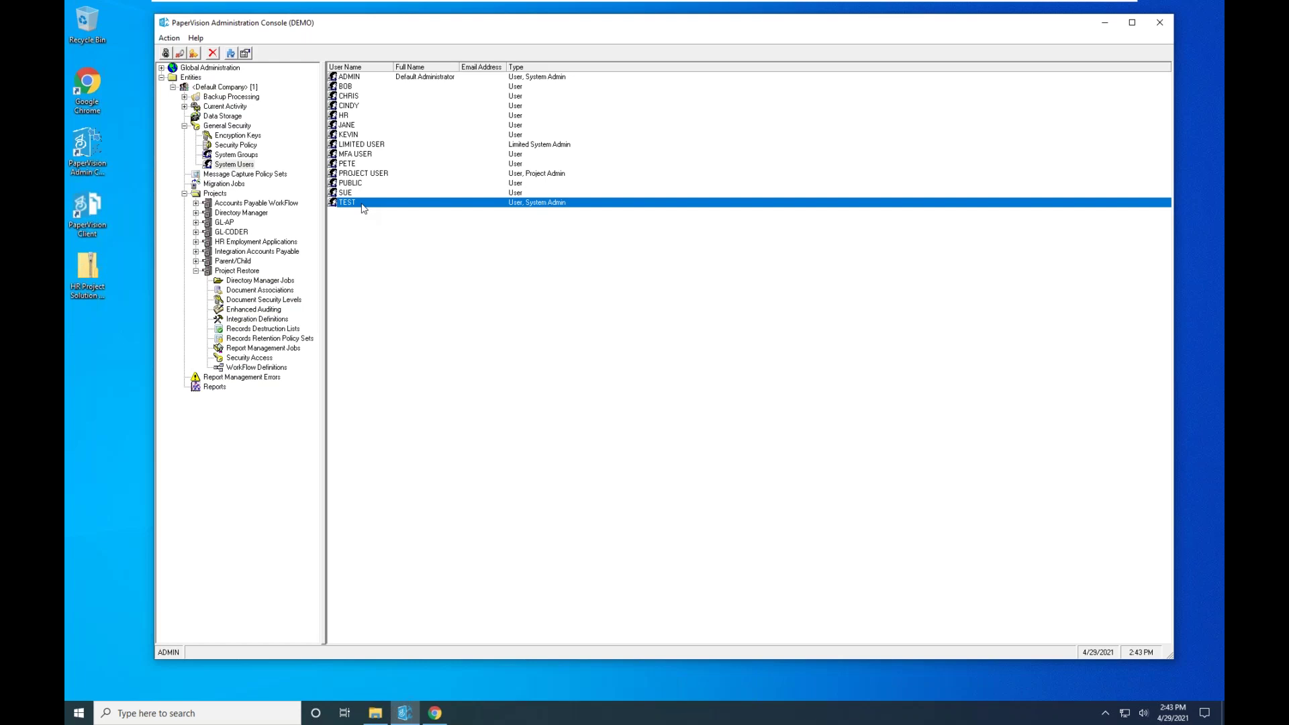
pyautogui.click(367, 154)
pyautogui.click(368, 135)
pyautogui.click(374, 163)
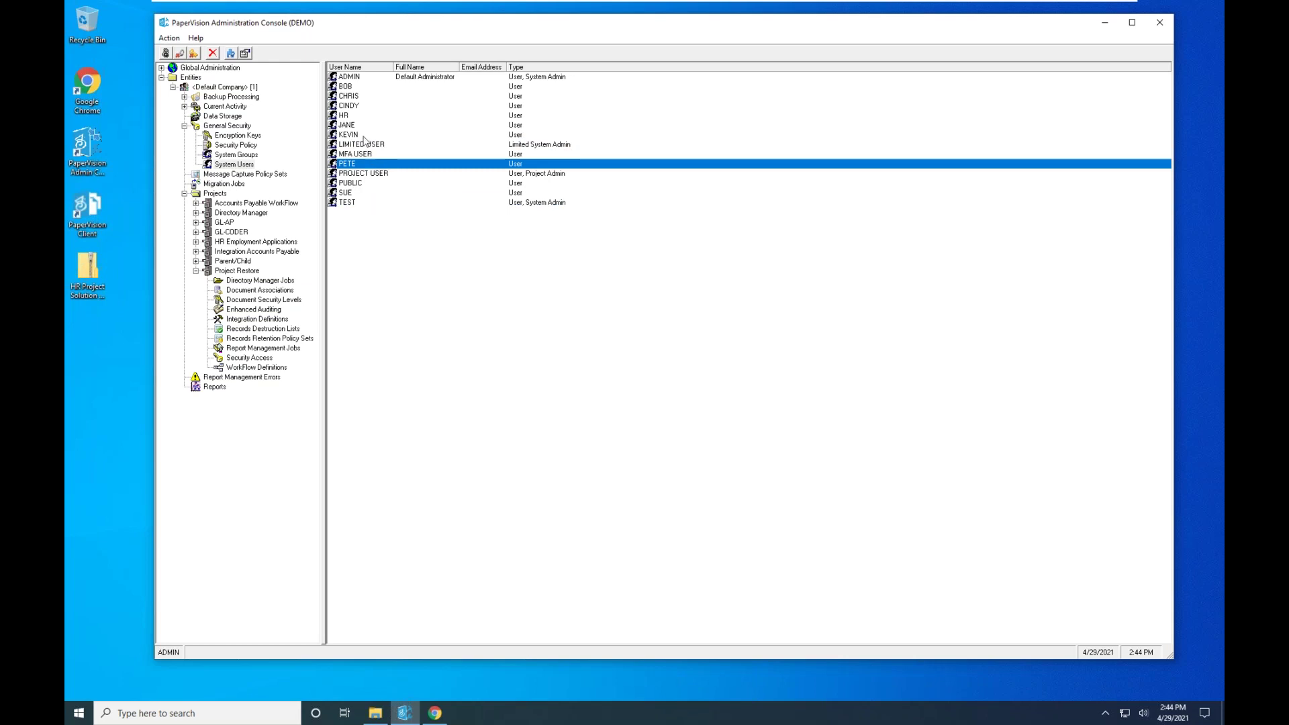
pyautogui.click(367, 137)
pyautogui.click(366, 165)
pyautogui.click(452, 202)
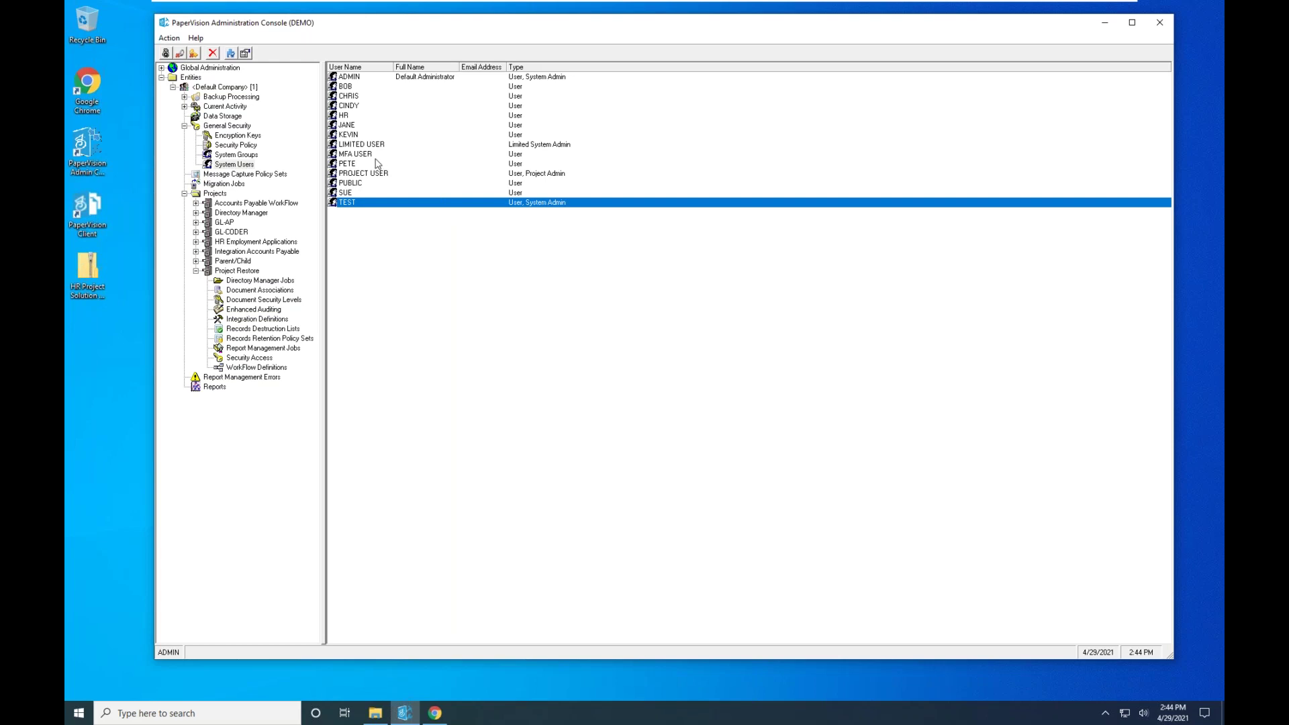
pyautogui.click(378, 137)
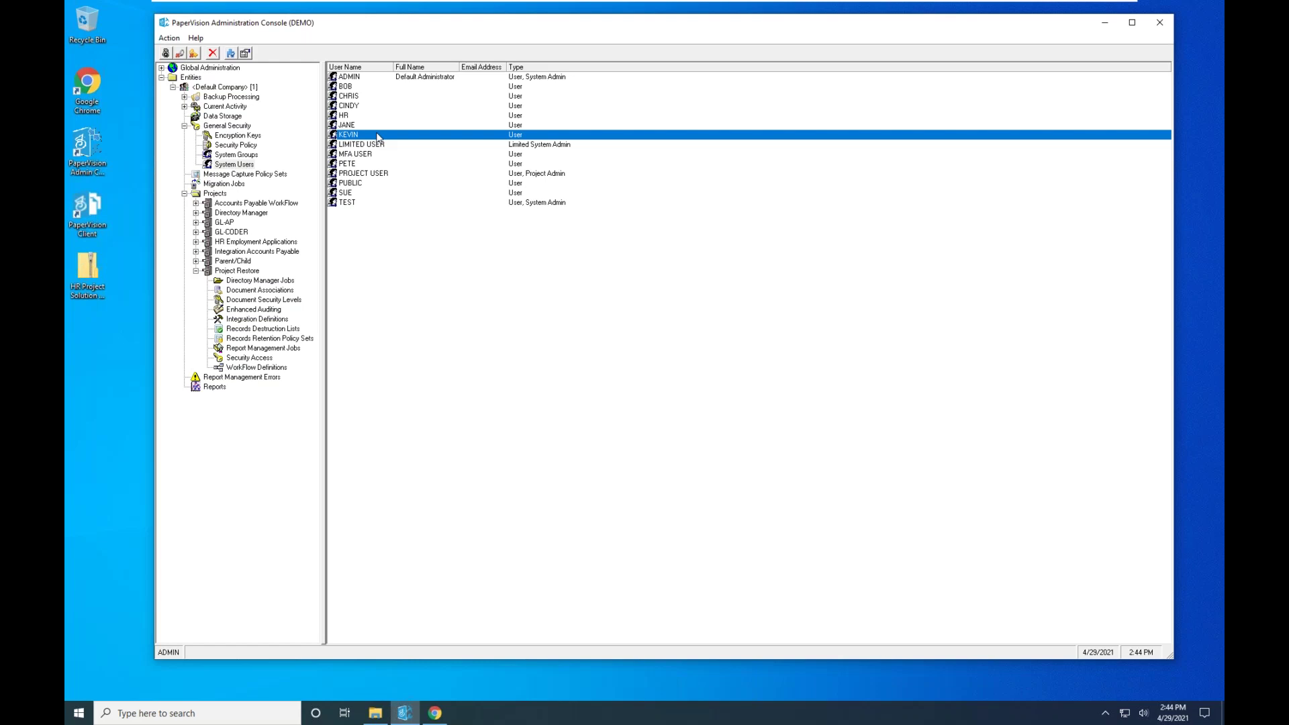
# Open Set Password for KEVIN and cancel it without changes
pyautogui.rightClick(377, 137)
pyautogui.click(403, 141)
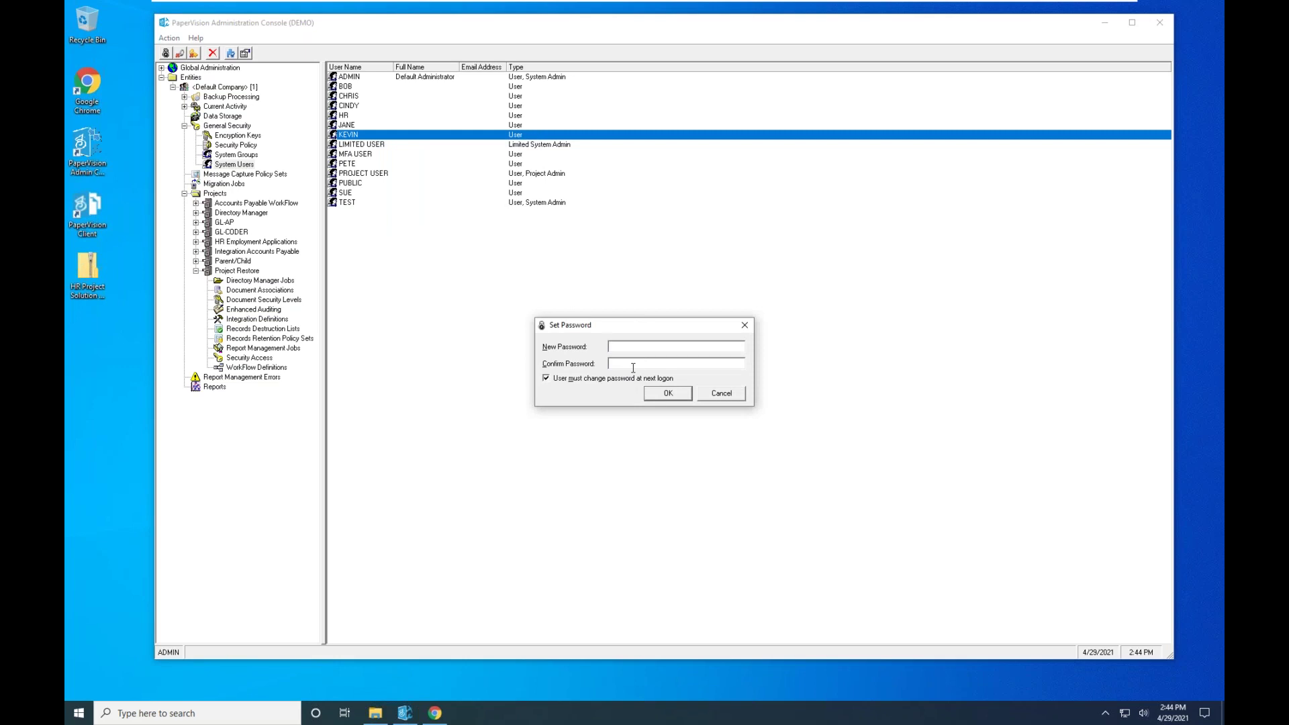
pyautogui.click(741, 397)
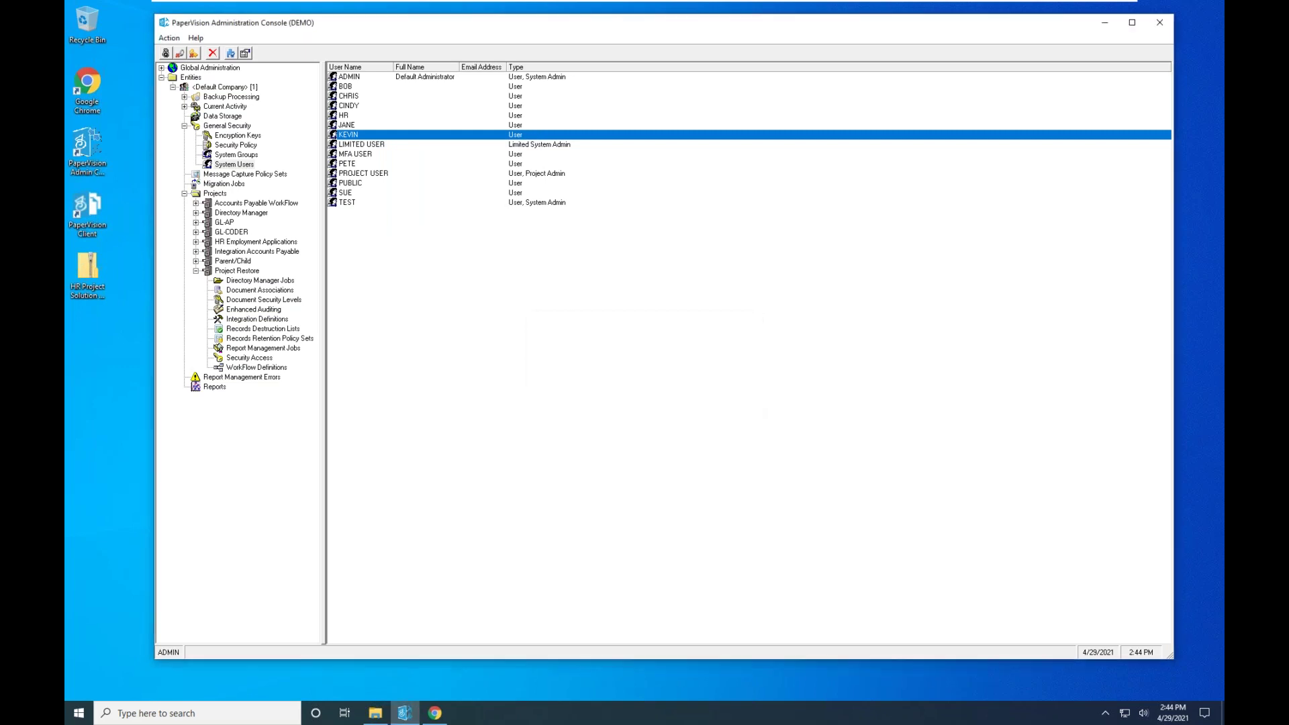
pyautogui.click(734, 387)
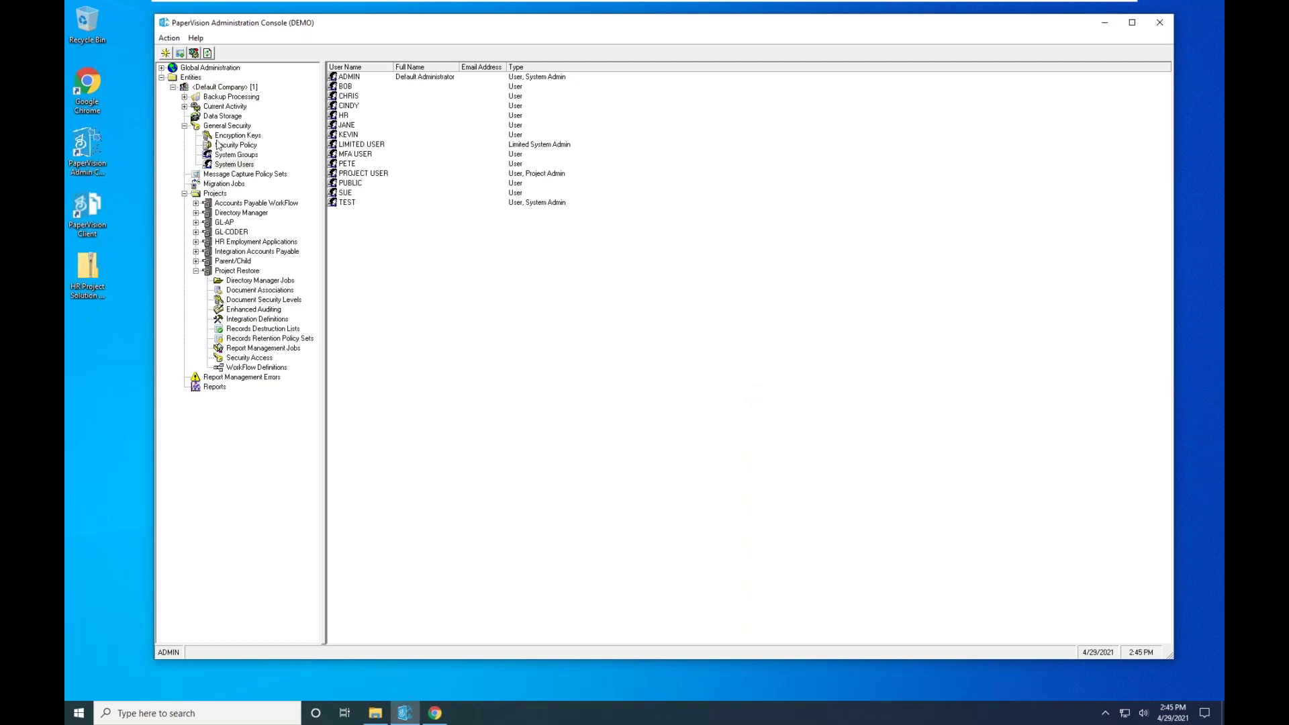
# Select <Default Company>, then advance the presentation to the New Logging Options slide
pyautogui.click(228, 88)
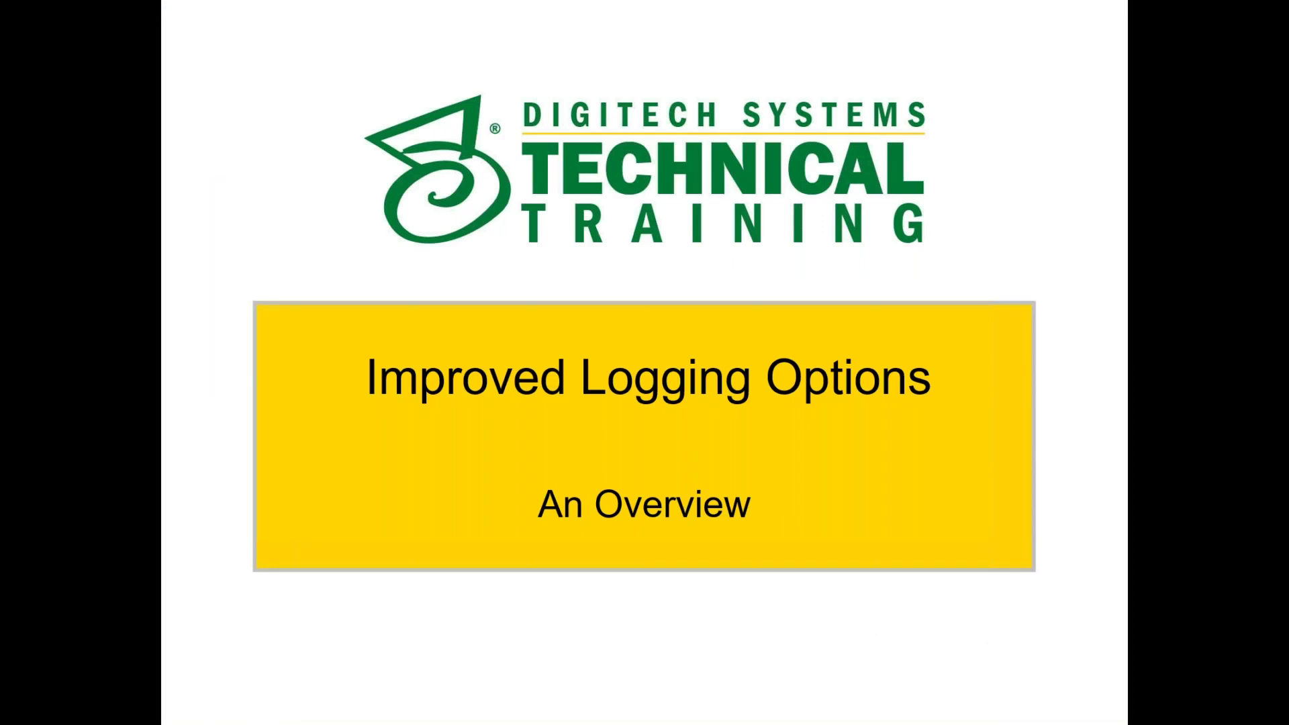
pyautogui.press('Right')
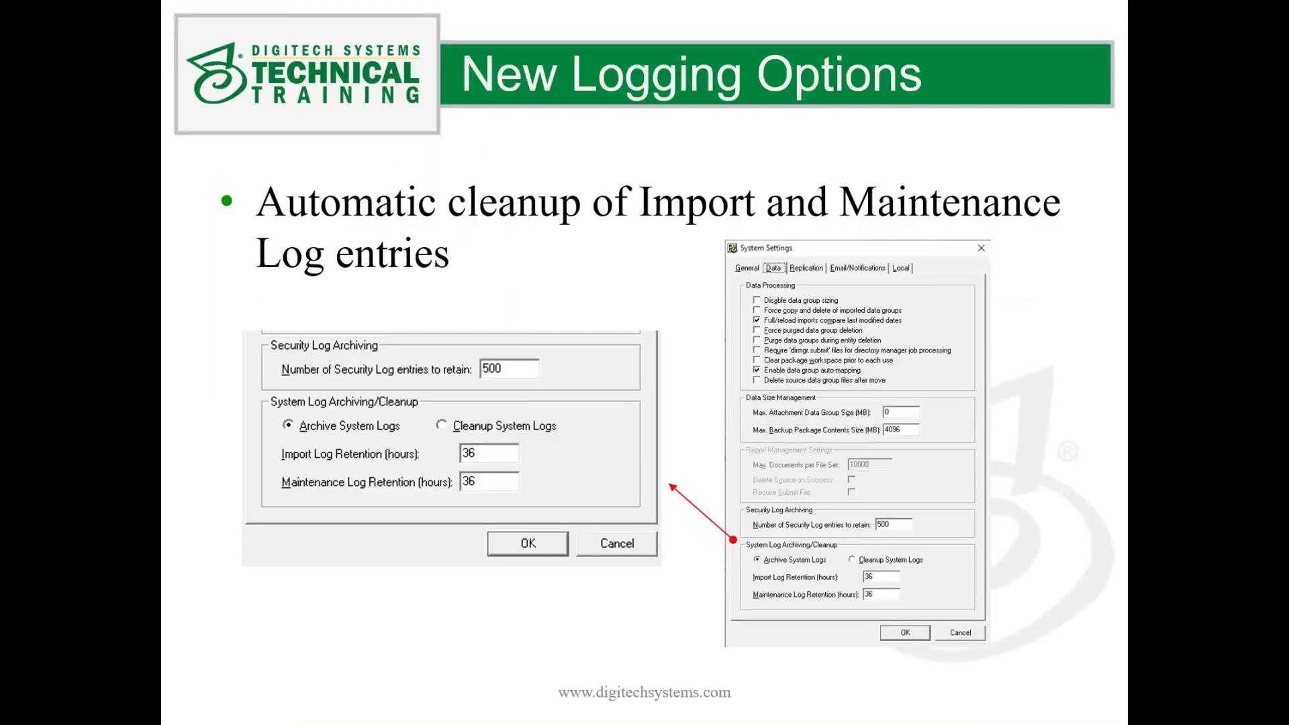
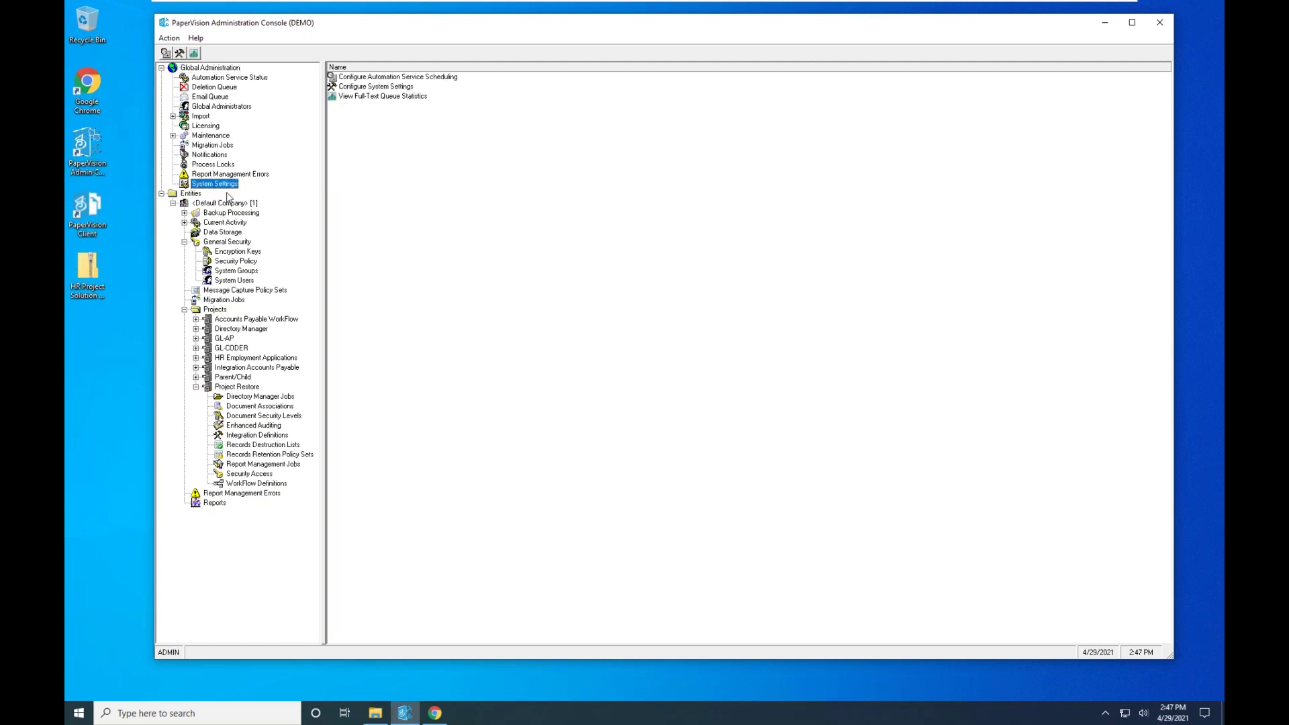
pyautogui.click(396, 87)
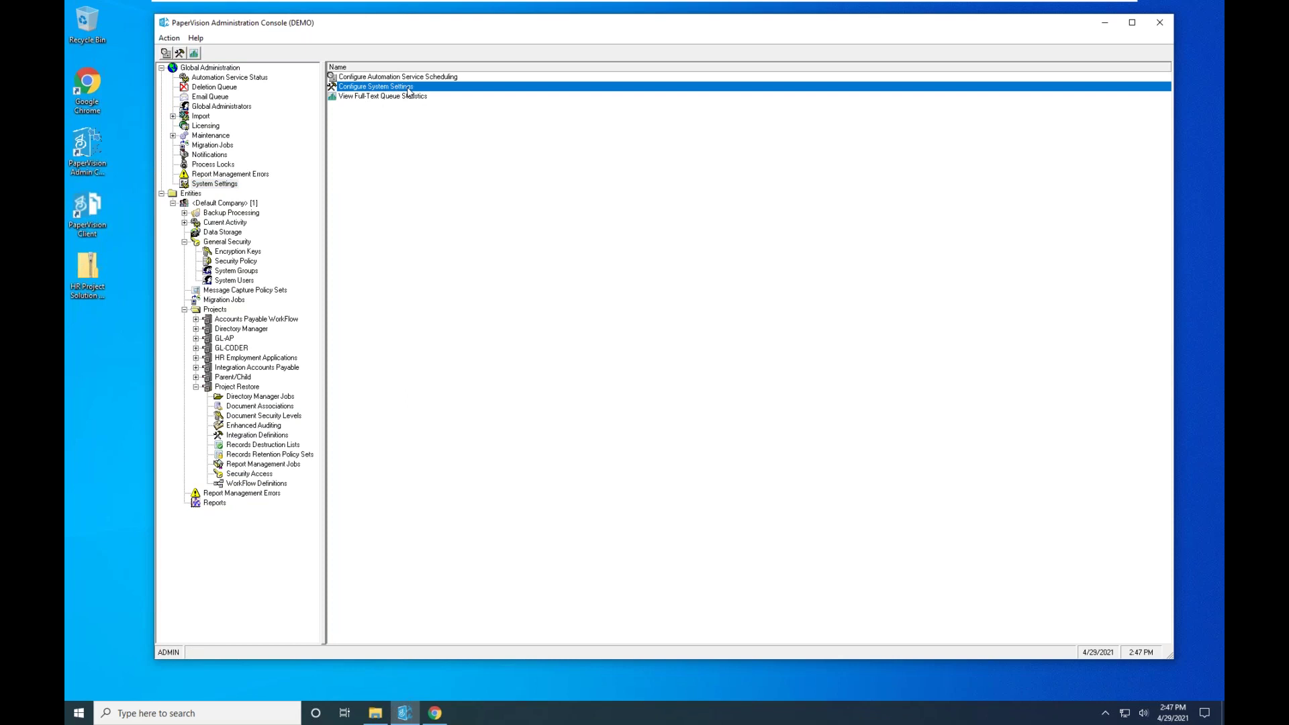
pyautogui.doubleClick(408, 87)
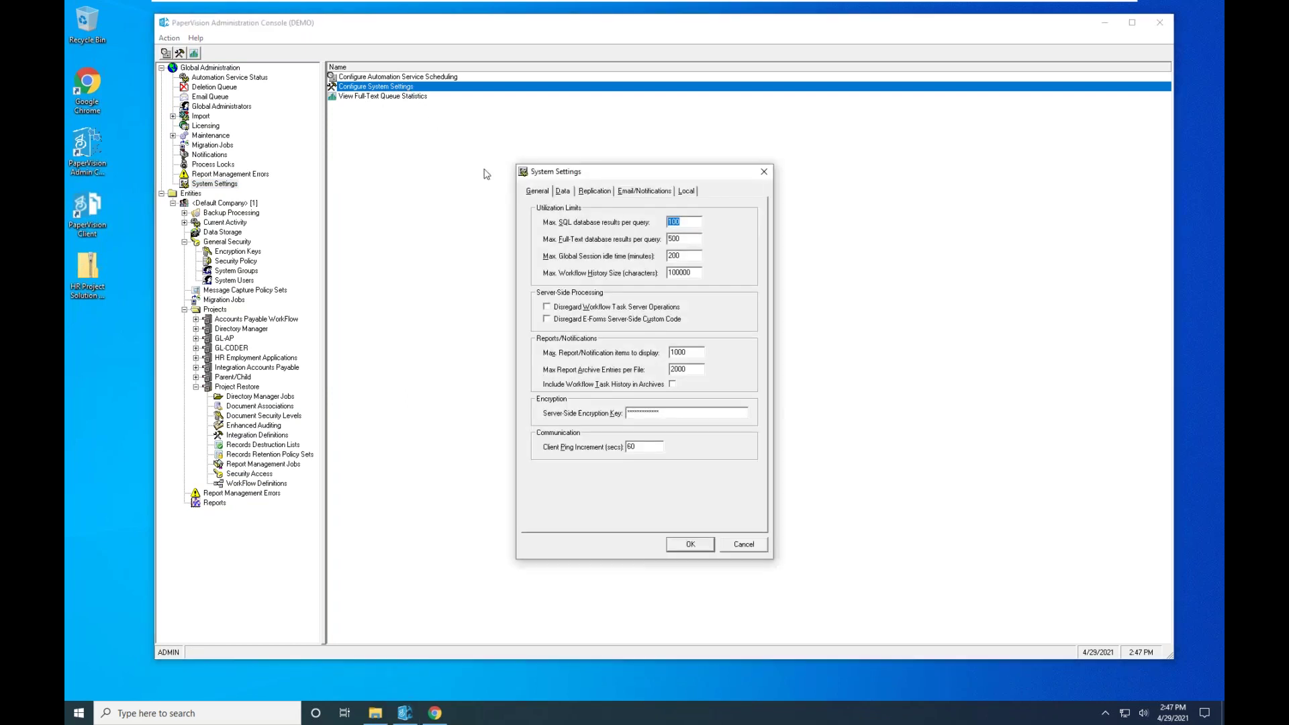
pyautogui.click(562, 194)
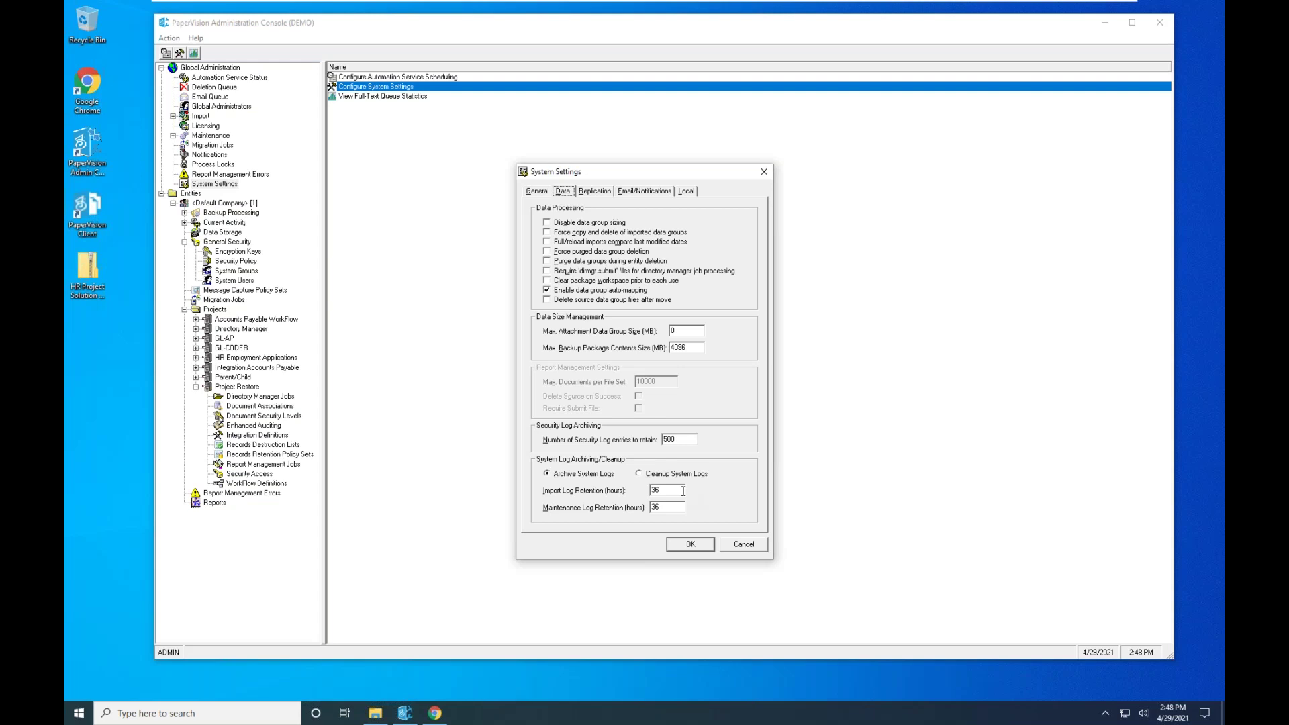
pyautogui.doubleClick(672, 495)
pyautogui.press('Tab')
pyautogui.doubleClick(663, 491)
pyautogui.press('Tab')
pyautogui.click(572, 477)
pyautogui.click(701, 477)
pyautogui.click(609, 478)
pyautogui.click(691, 545)
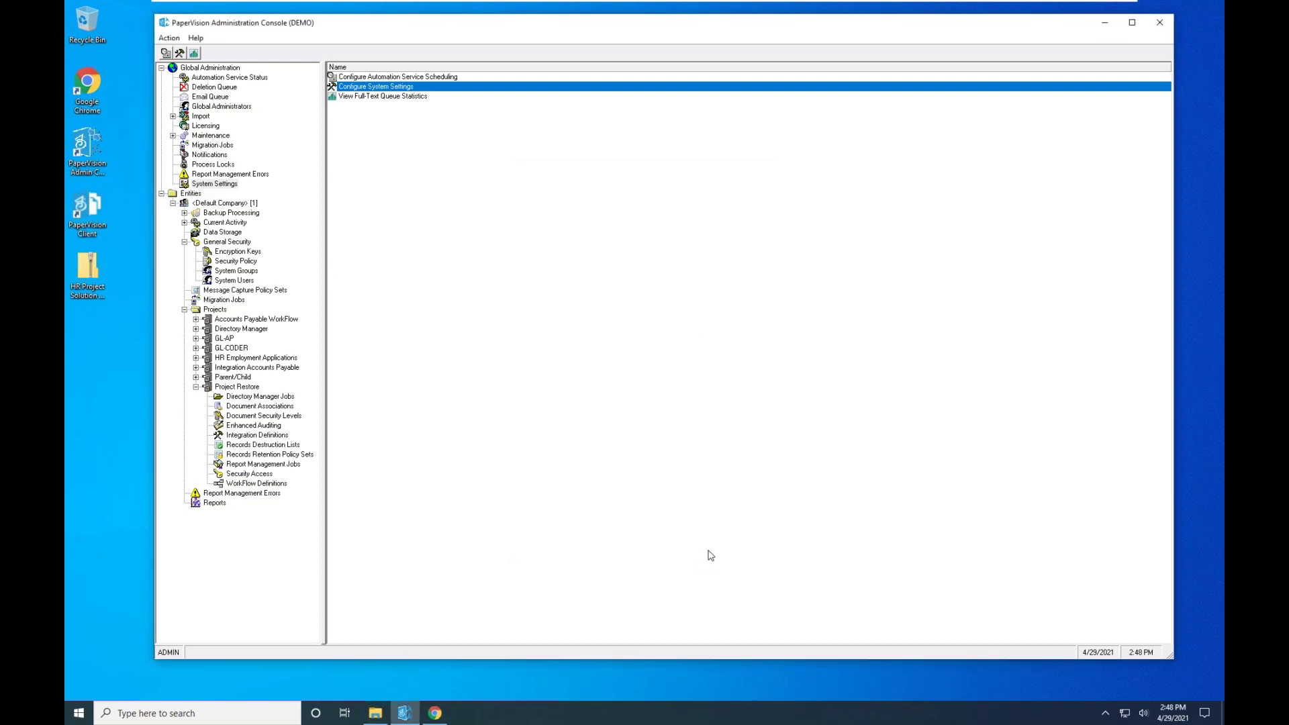
# Show the Import Logs and view the properties of the ABC10001 log entry
pyautogui.click(173, 117)
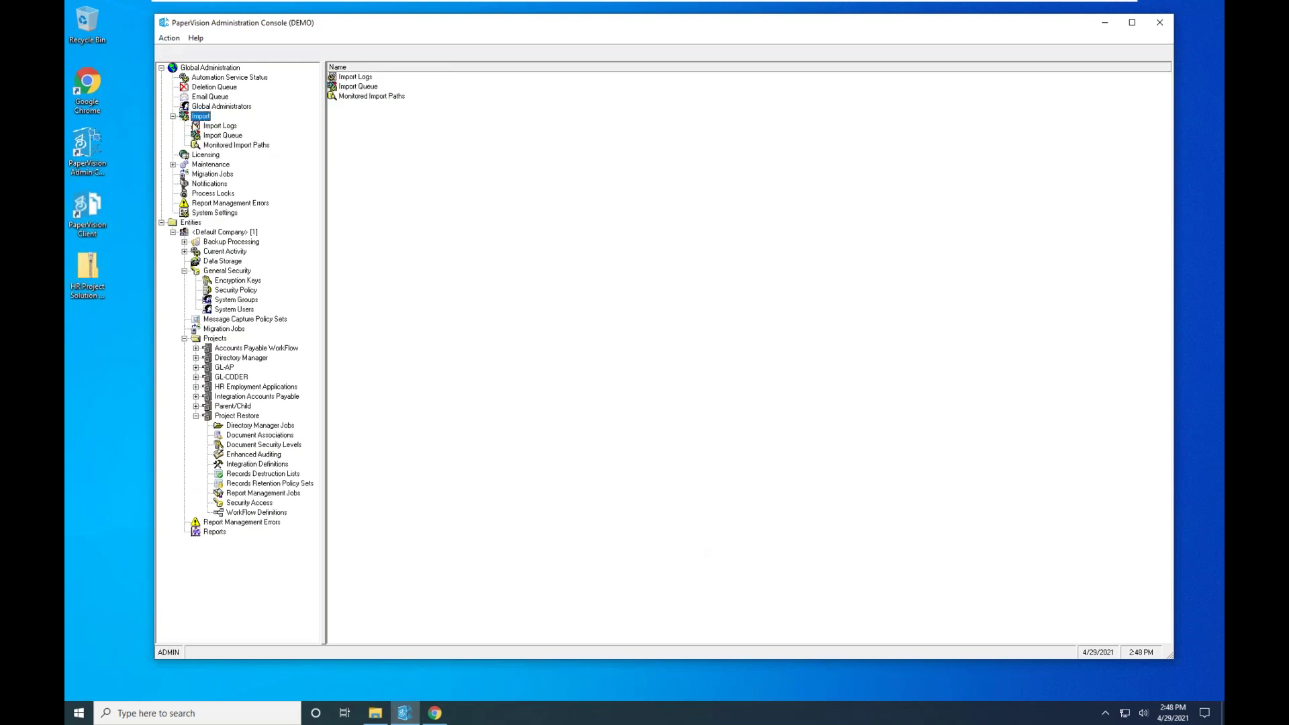
pyautogui.click(204, 126)
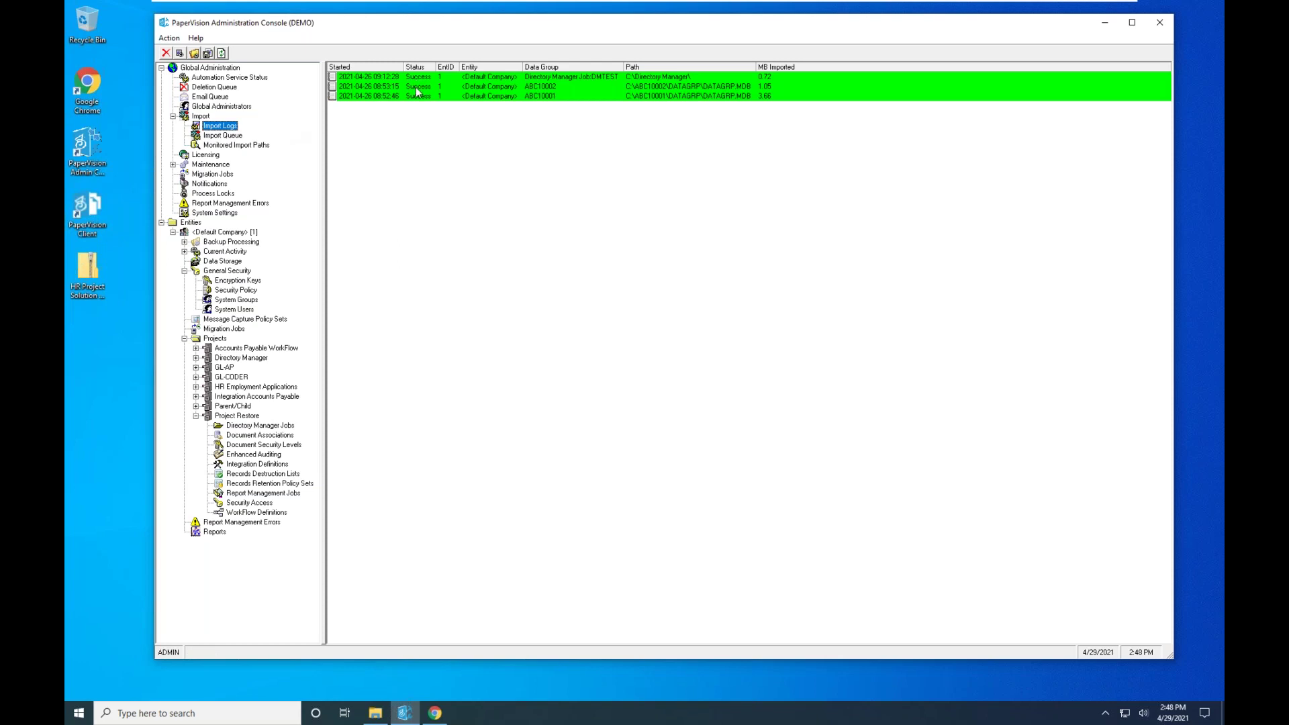
pyautogui.moveTo(417, 87); pyautogui.dragTo(419, 96)
pyautogui.rightClick(420, 96)
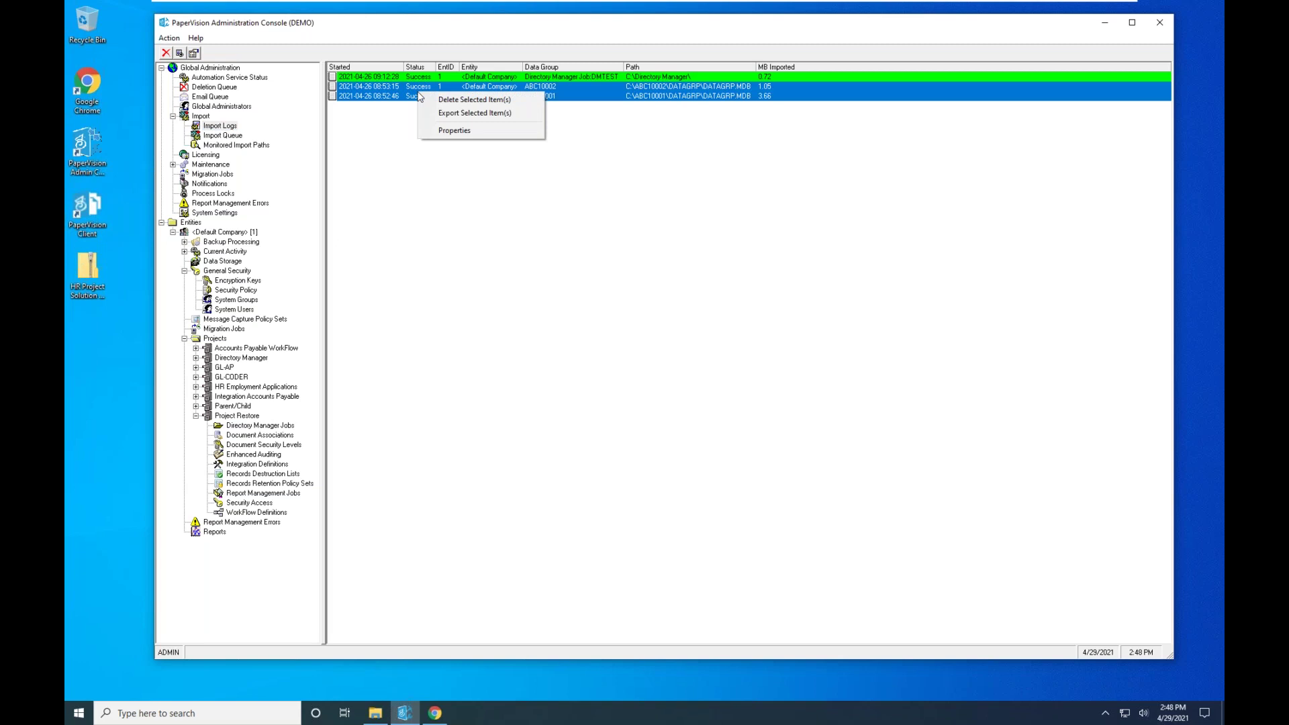
pyautogui.click(408, 96)
pyautogui.rightClick(406, 95)
pyautogui.click(434, 134)
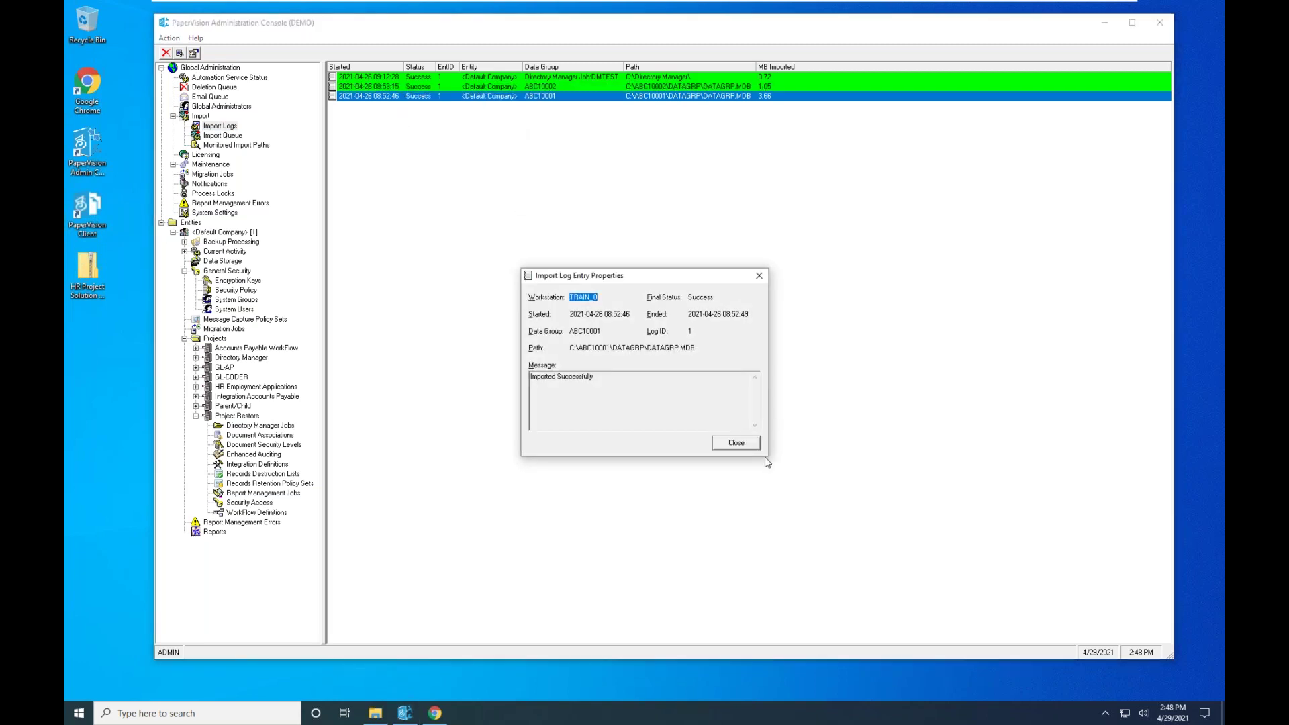
pyautogui.click(737, 444)
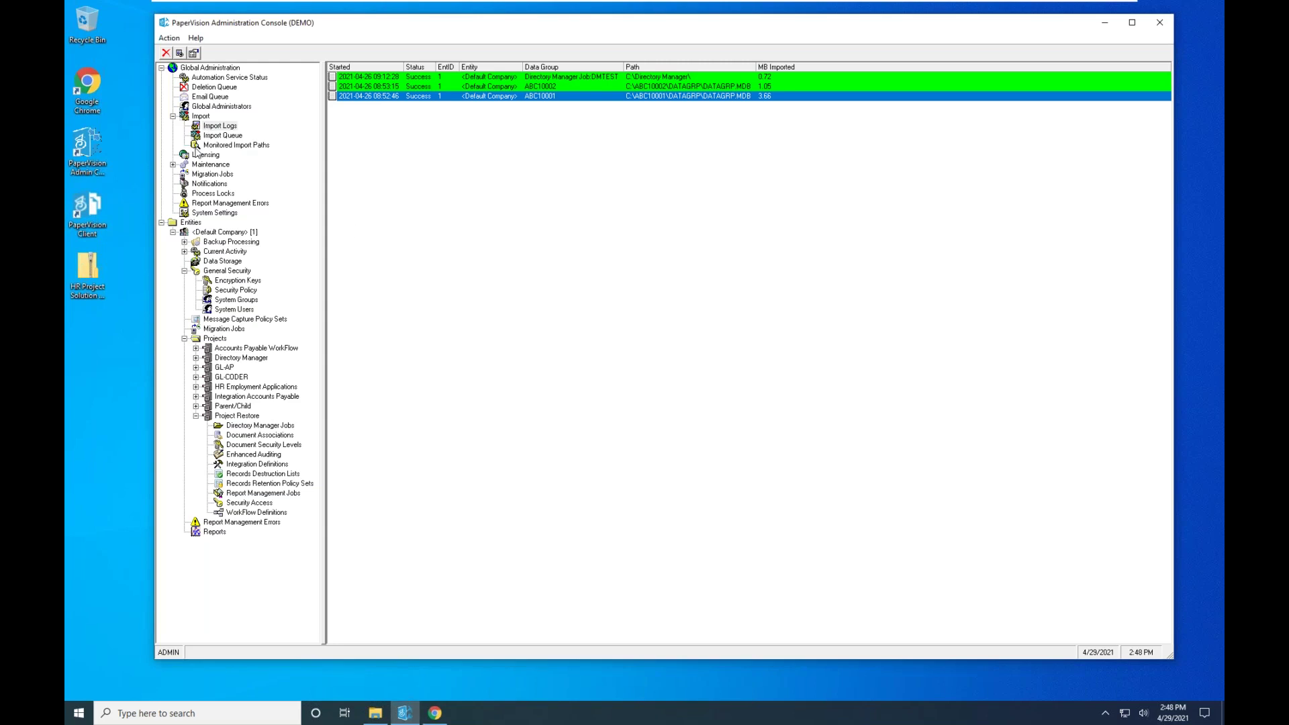
# Select the ABC10002 and first log rows, sort the Import Logs by start time ascending, and reload them
pyautogui.click(173, 165)
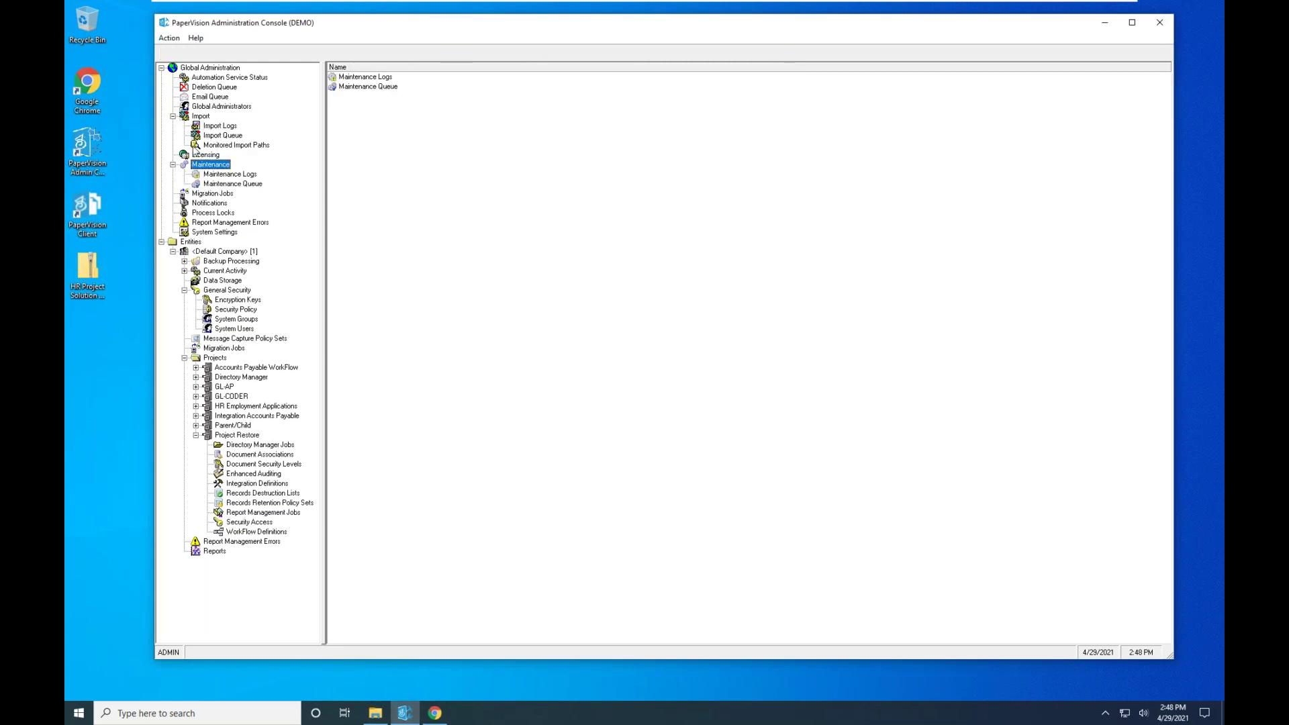
pyautogui.click(220, 126)
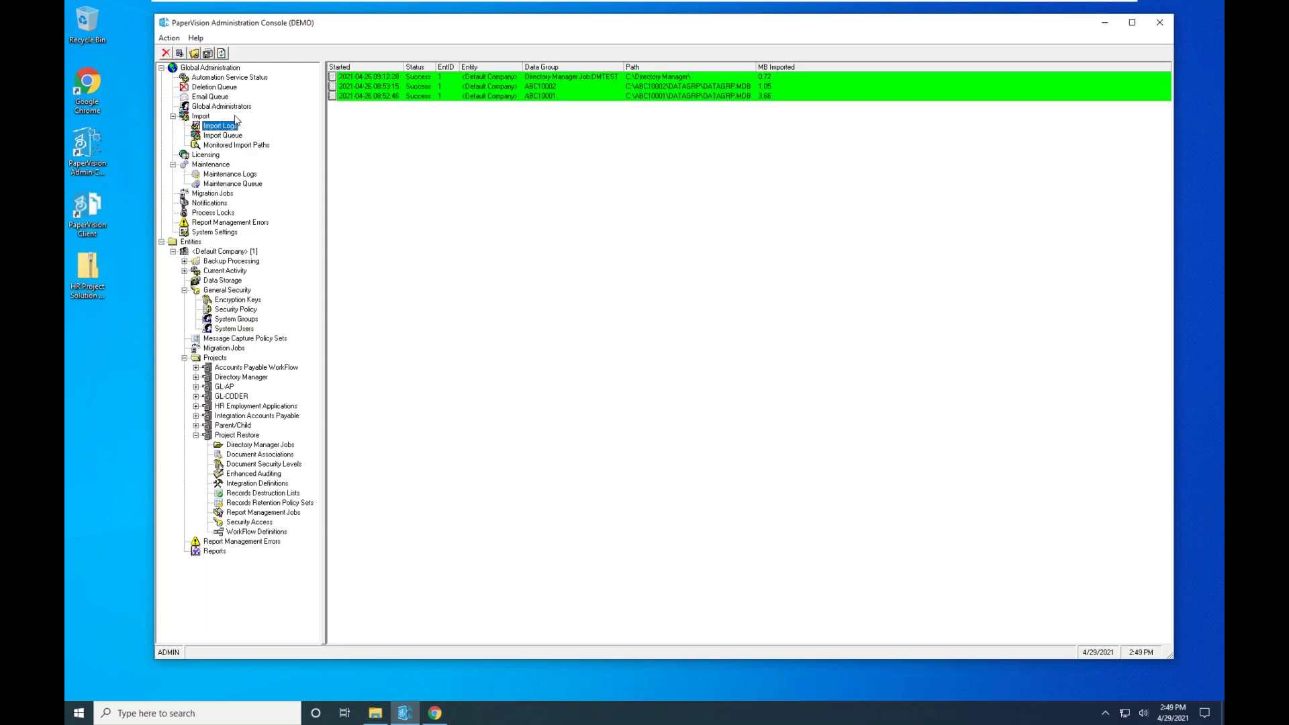
pyautogui.click(367, 86)
pyautogui.hotkey('shift', 'Up')
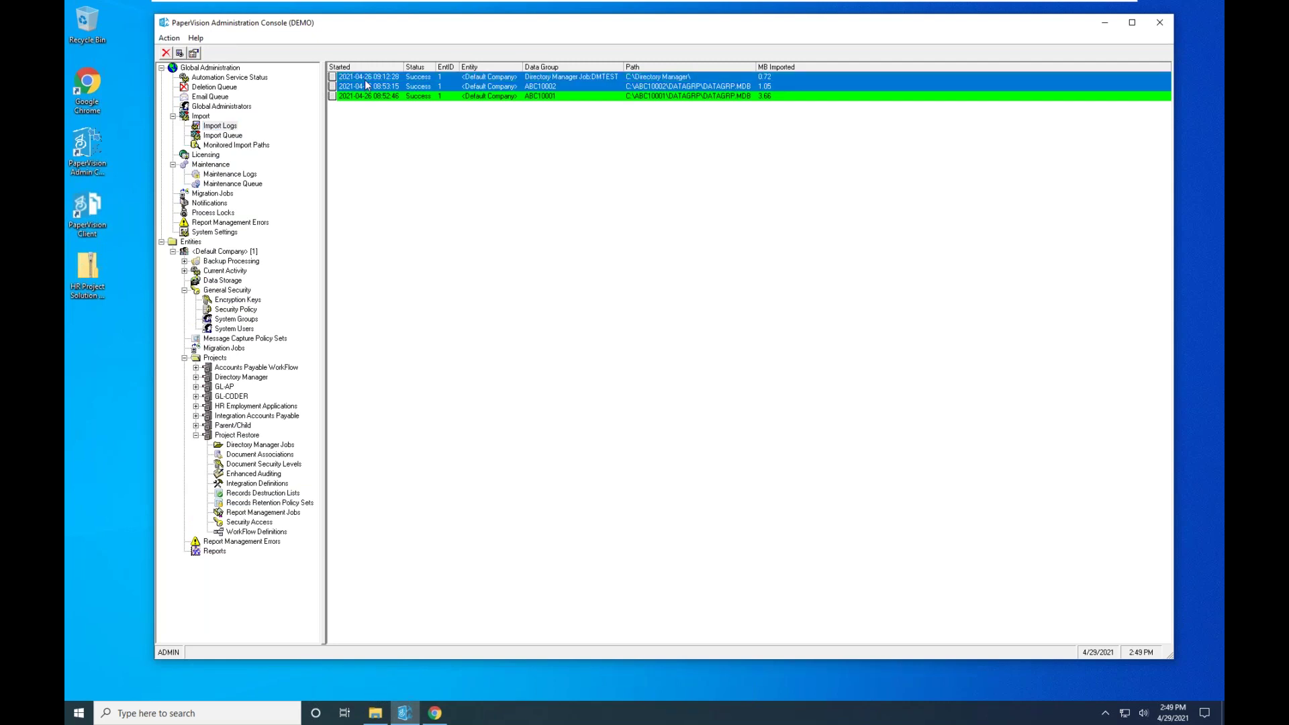
pyautogui.rightClick(367, 82)
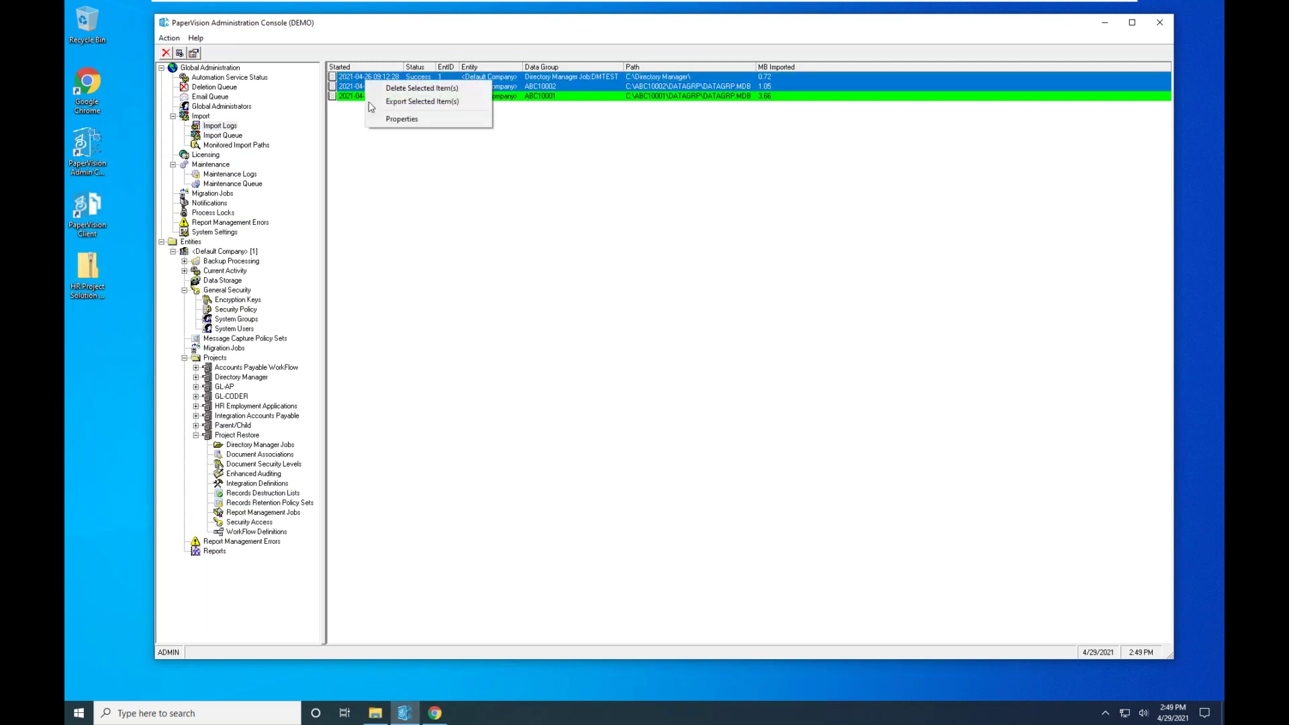
pyautogui.click(341, 68)
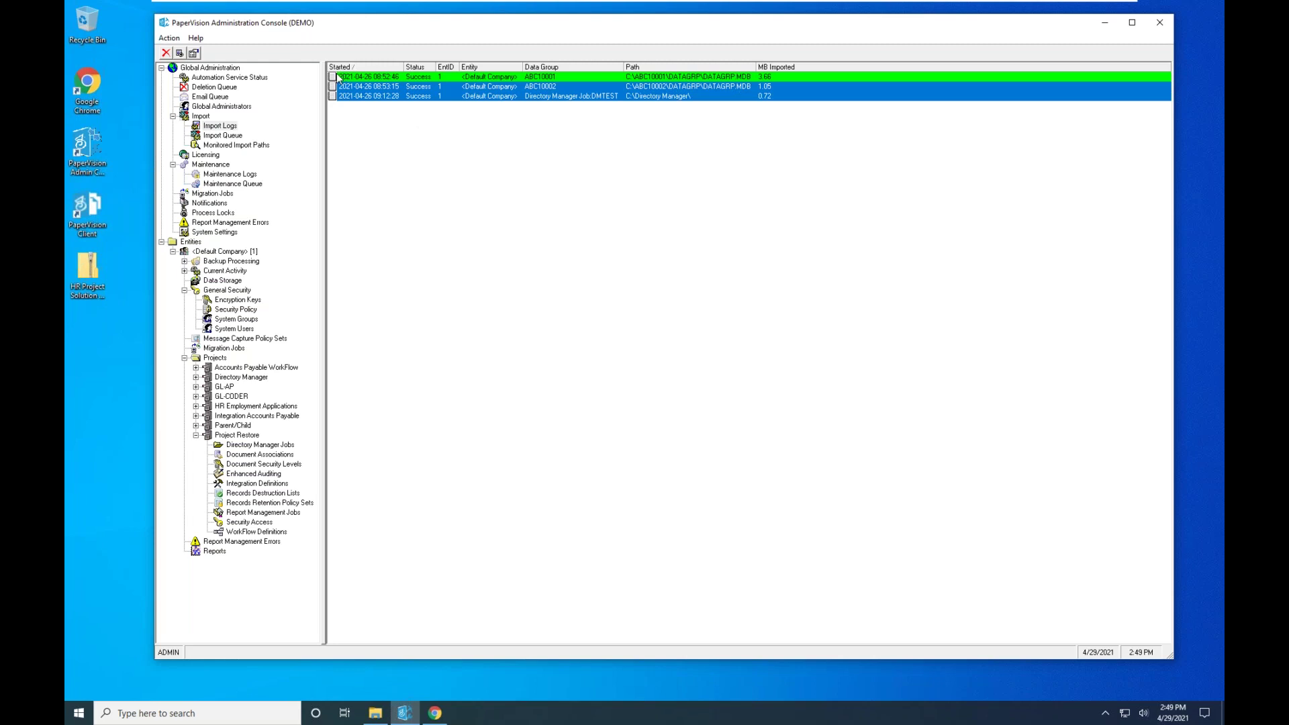
pyautogui.click(200, 117)
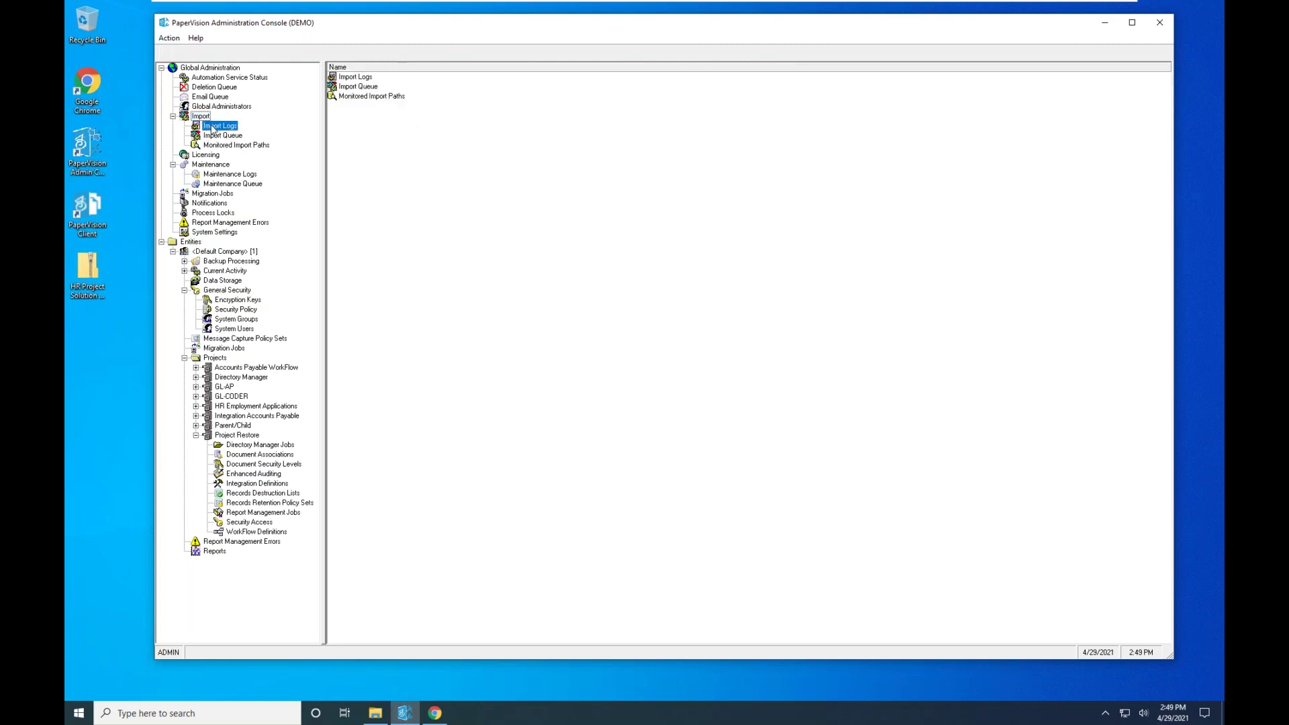
# Review the action menus for the Import Logs node and the selected ABC10002 and ABC10001 rows
pyautogui.rightClick(208, 127)
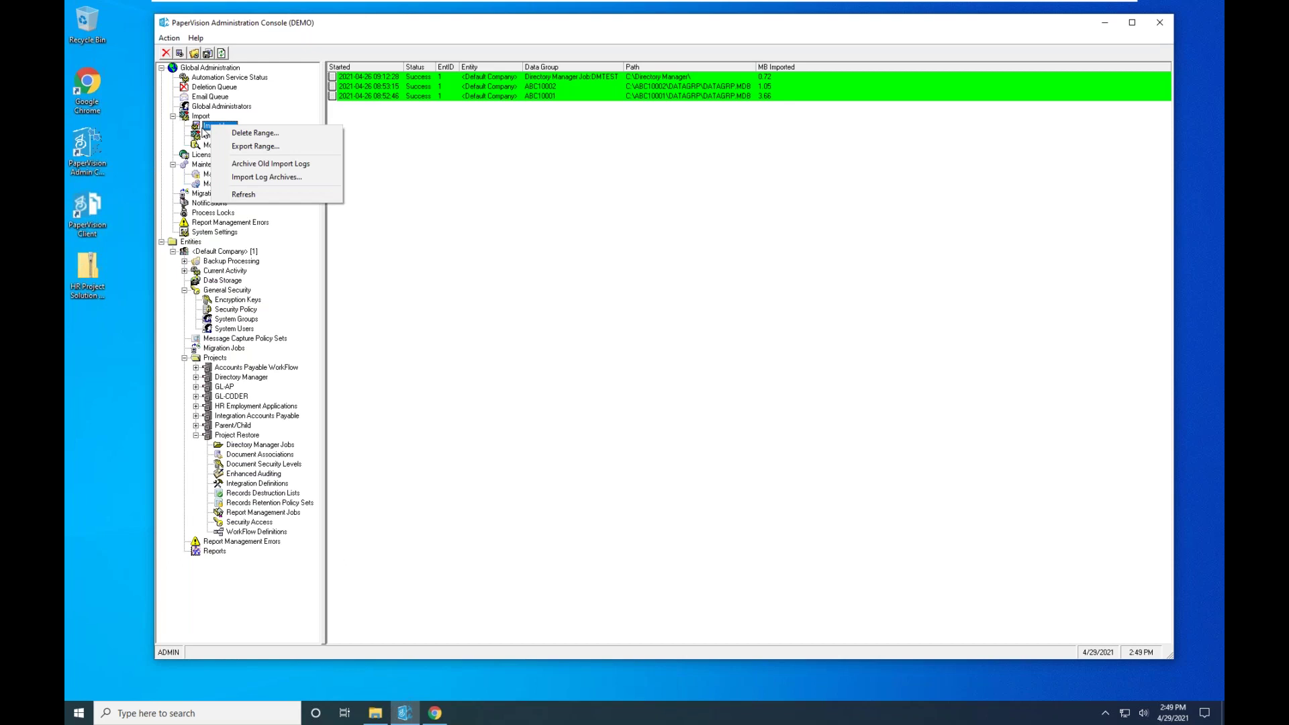
pyautogui.click(207, 130)
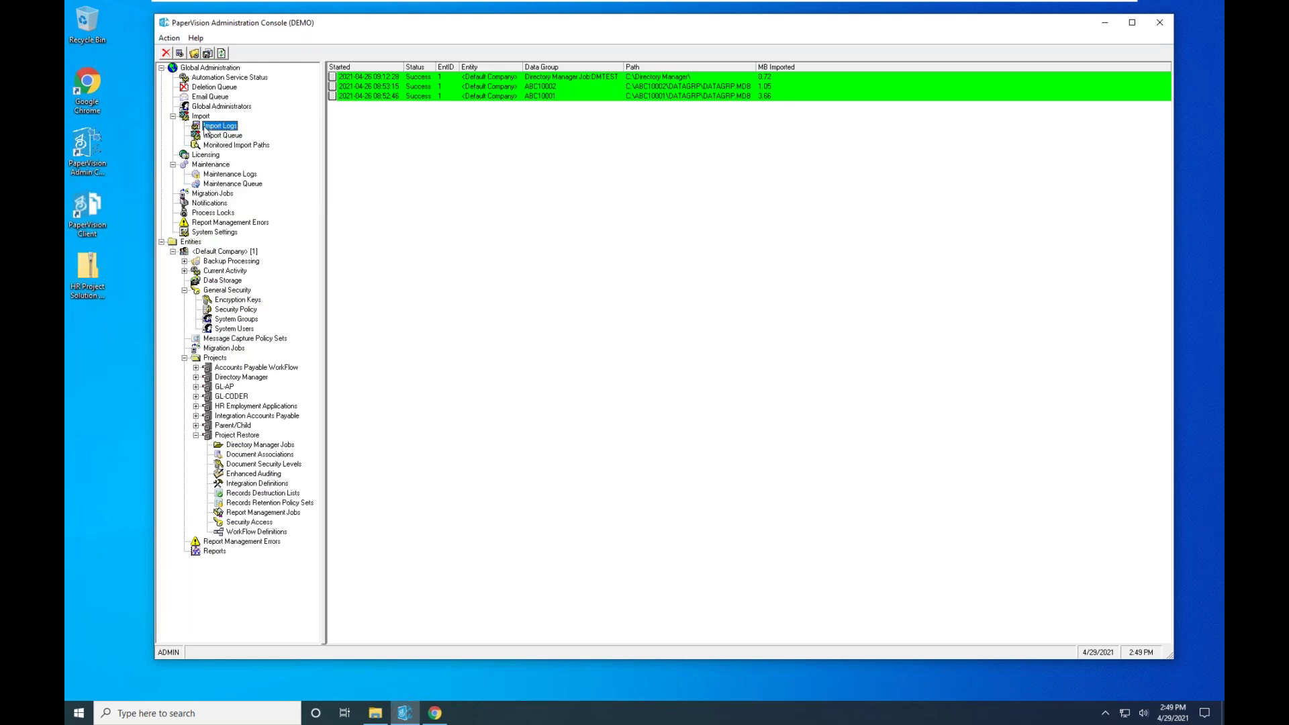
pyautogui.click(450, 89)
pyautogui.keyDown('shift'); pyautogui.click(449, 97); pyautogui.keyUp('shift')
pyautogui.rightClick(448, 96)
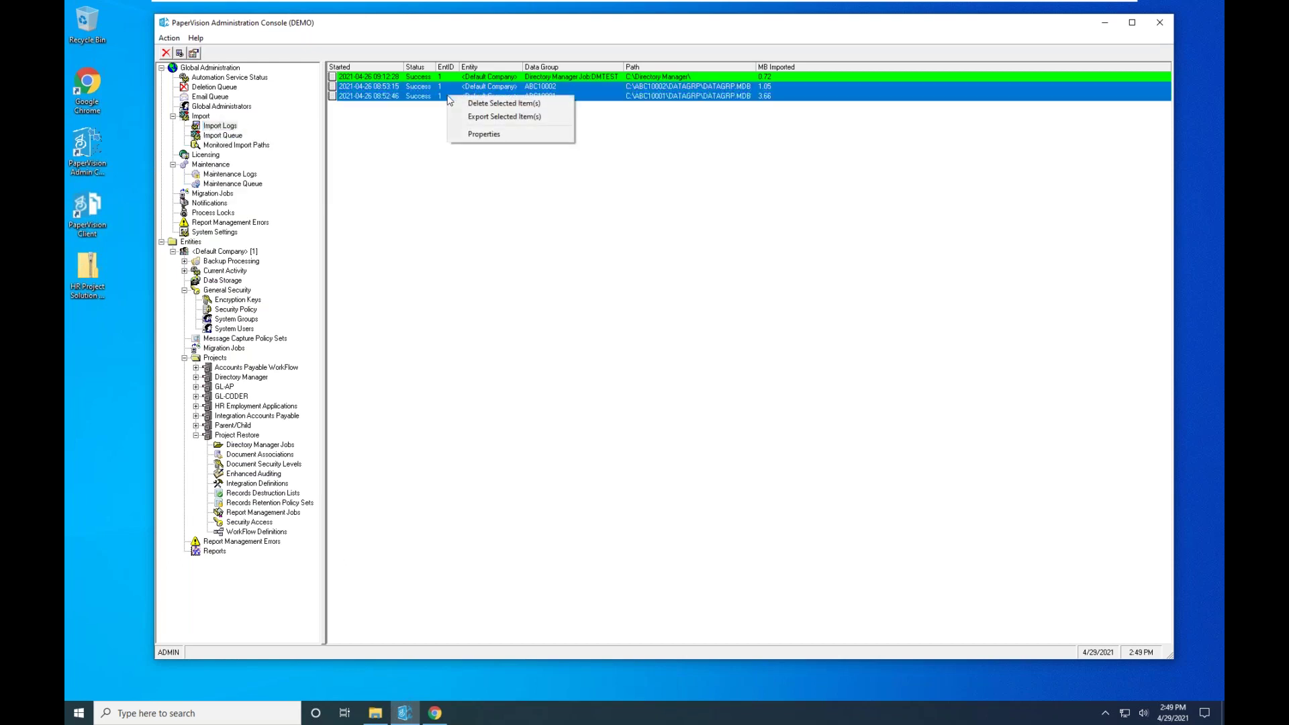
pyautogui.click(399, 124)
pyautogui.click(221, 128)
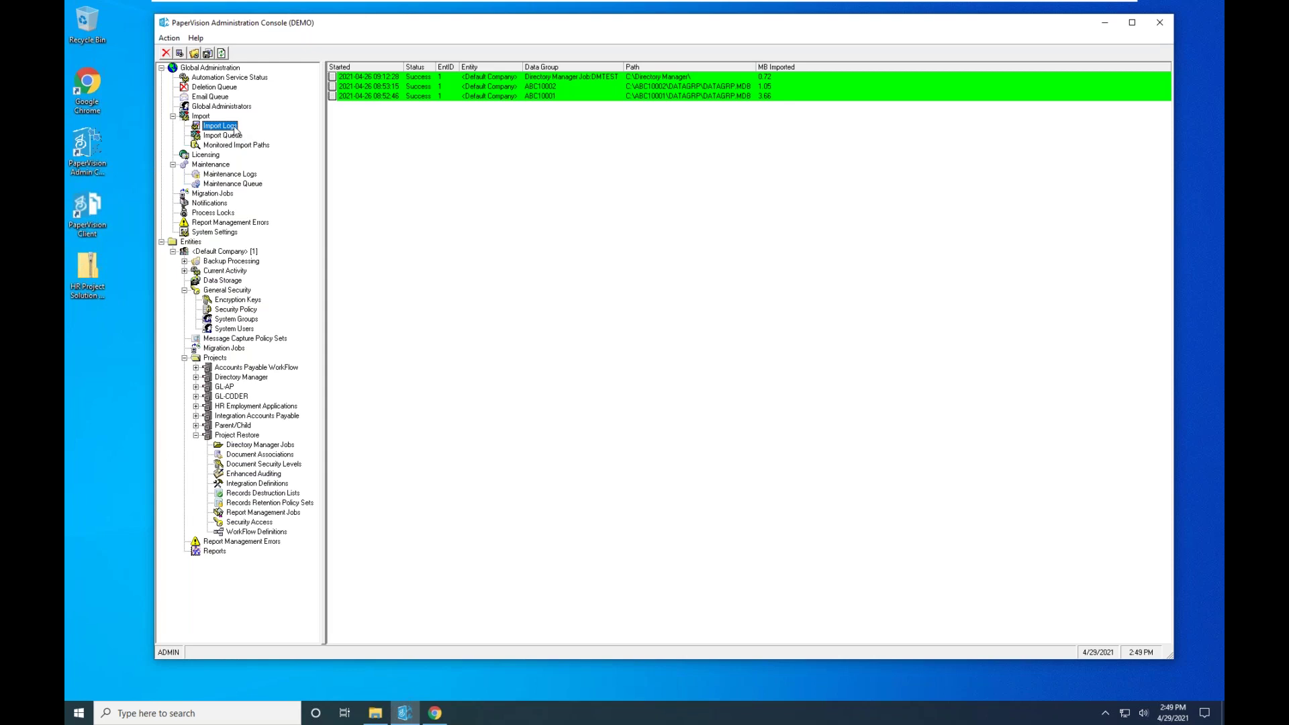
pyautogui.rightClick(235, 127)
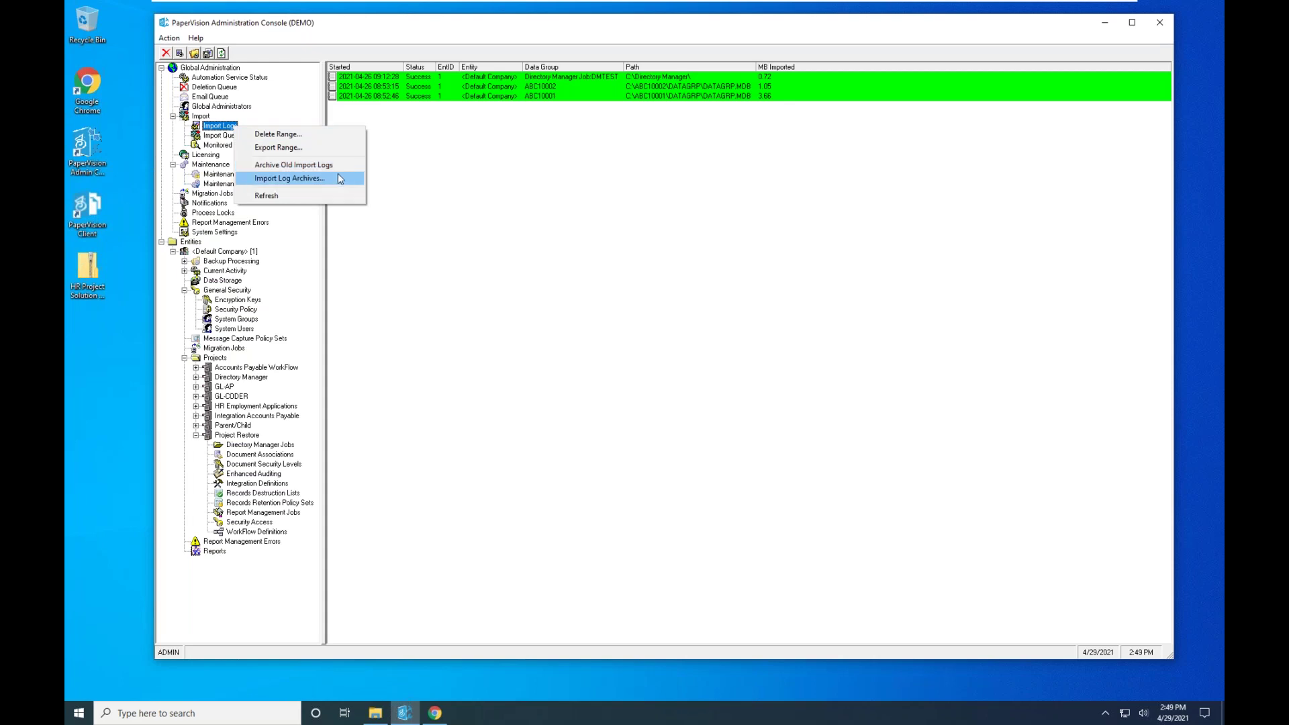
# Archive all Import Log entries older than 36 hours and acknowledge the confirmation
pyautogui.click(295, 168)
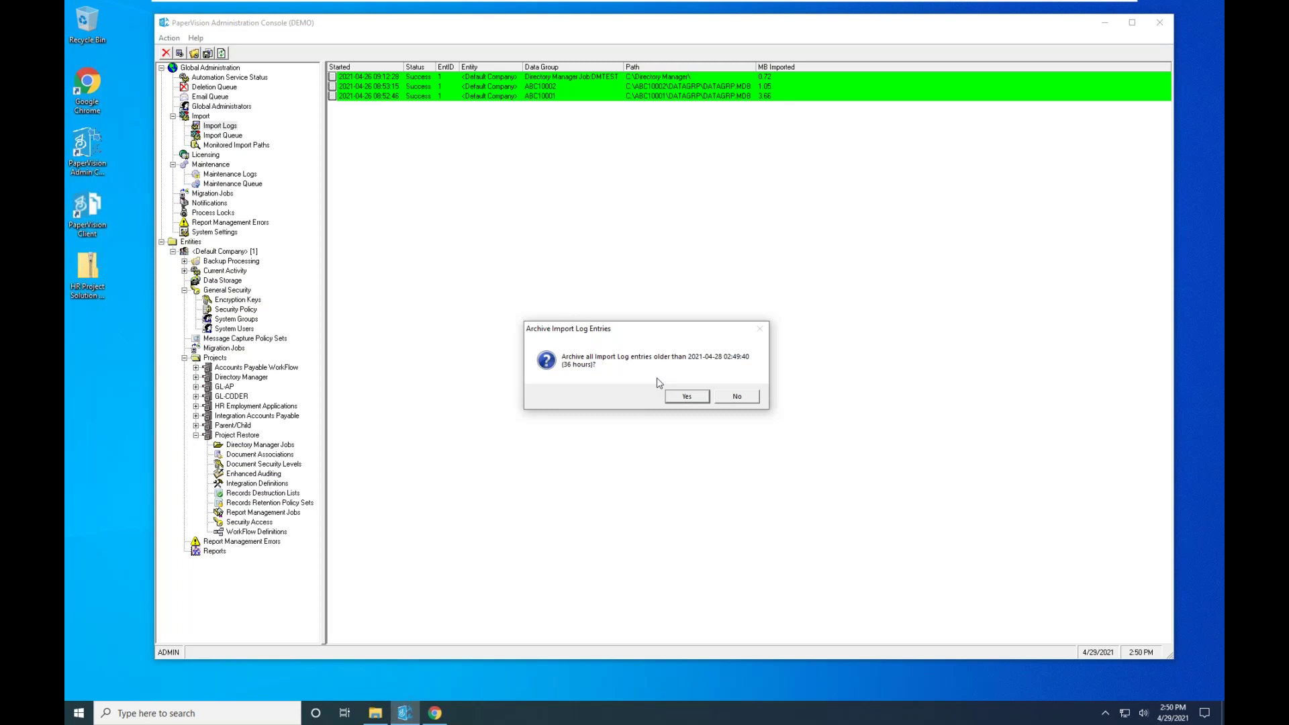
pyautogui.click(692, 398)
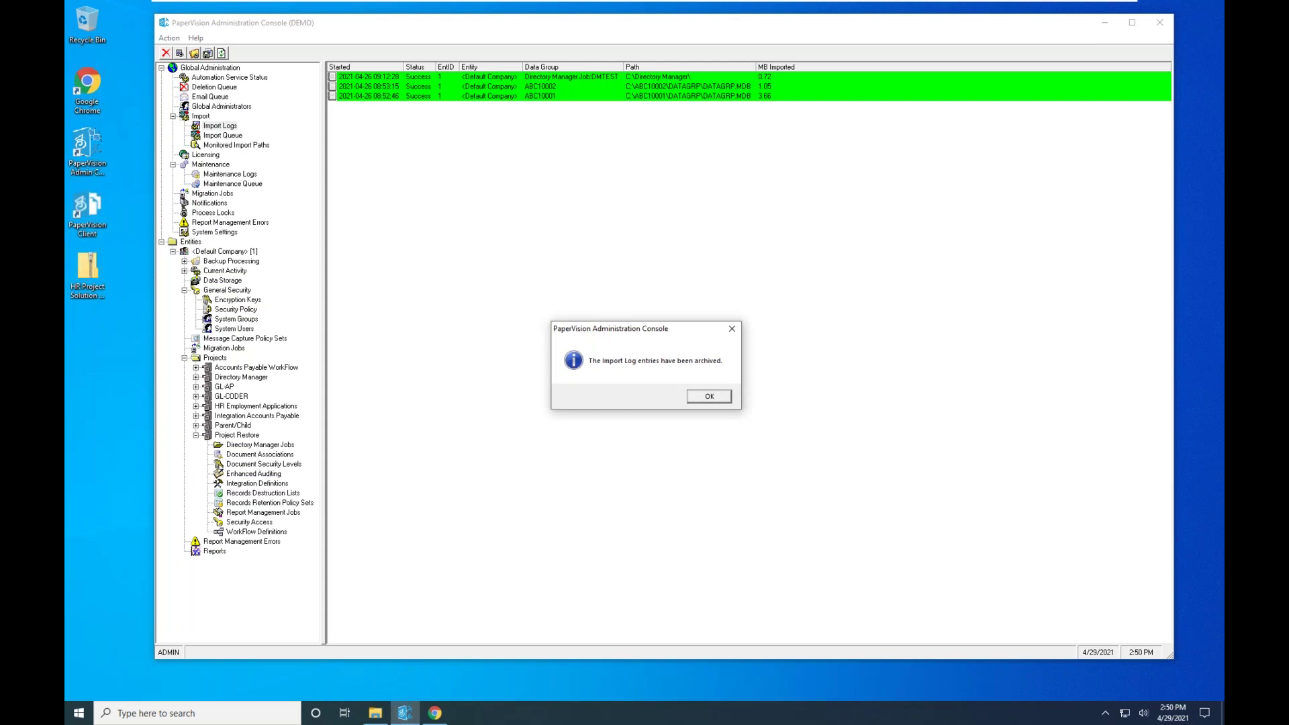
pyautogui.press('Return')
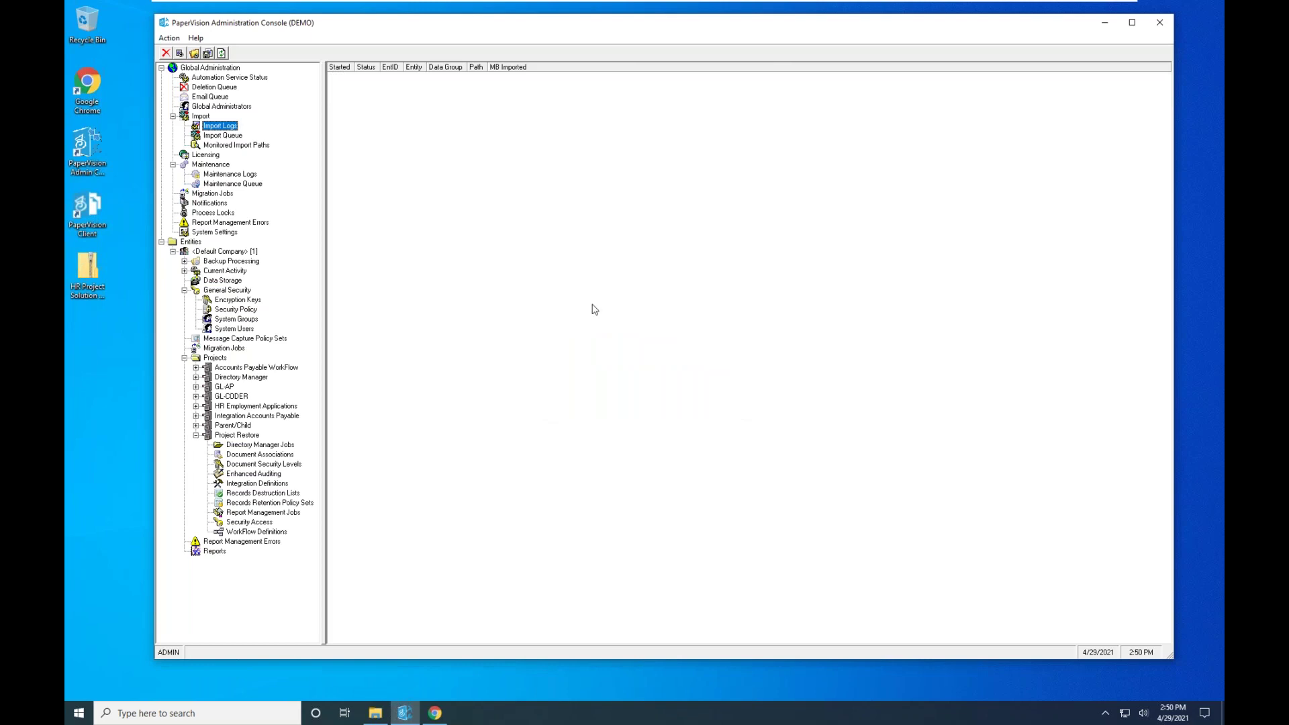
# Open the Import Log Archives list and view the newly created XML archive
pyautogui.rightClick(231, 128)
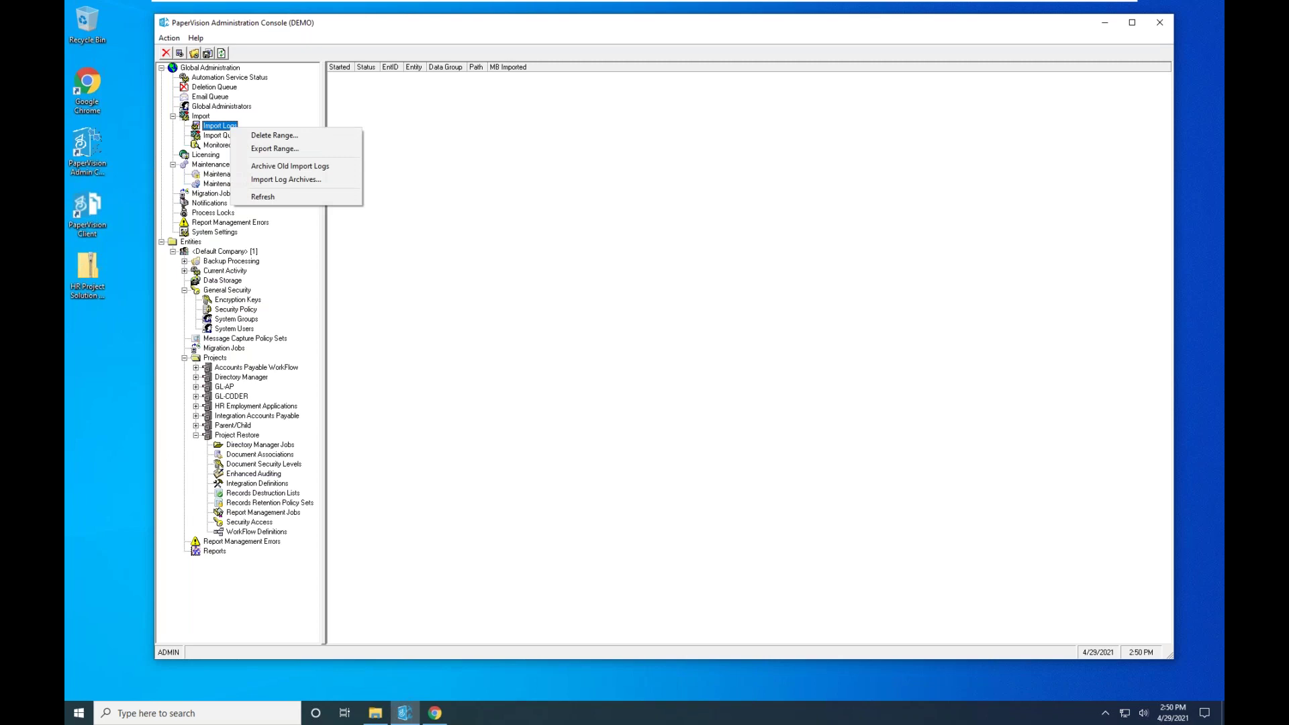
pyautogui.click(327, 180)
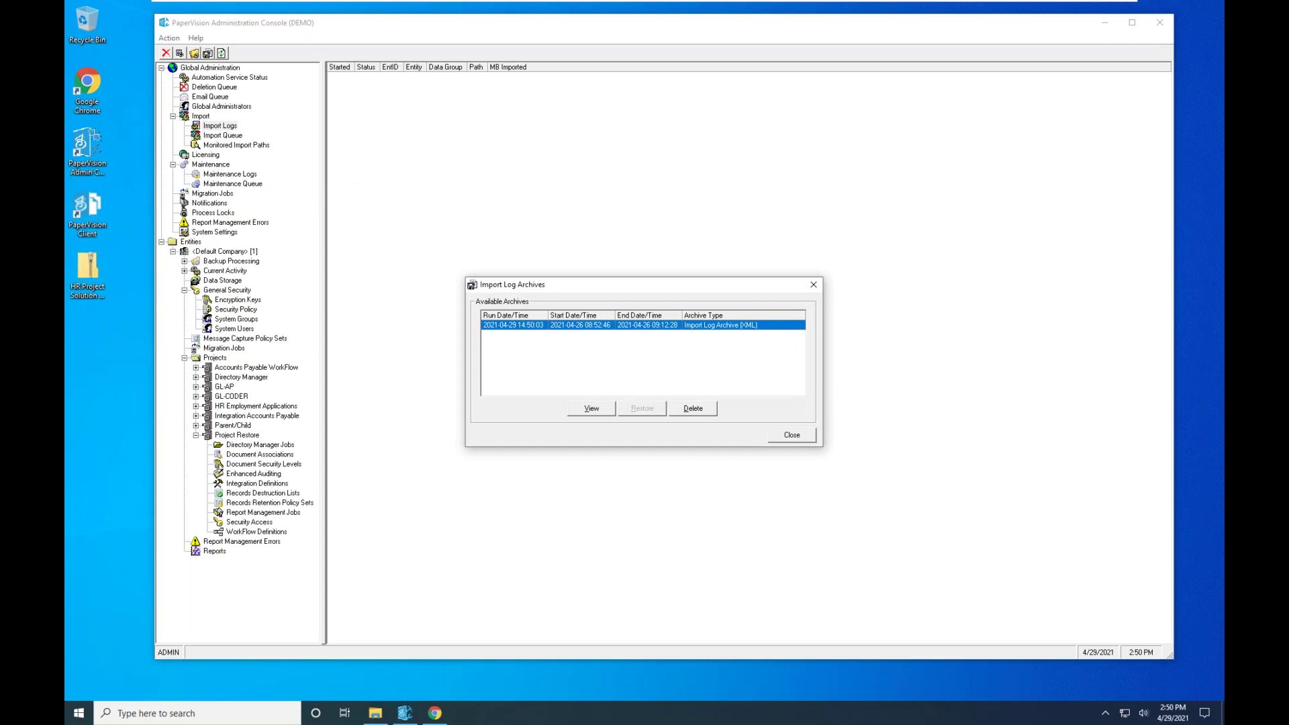
pyautogui.moveTo(551, 288); pyautogui.dragTo(513, 219)
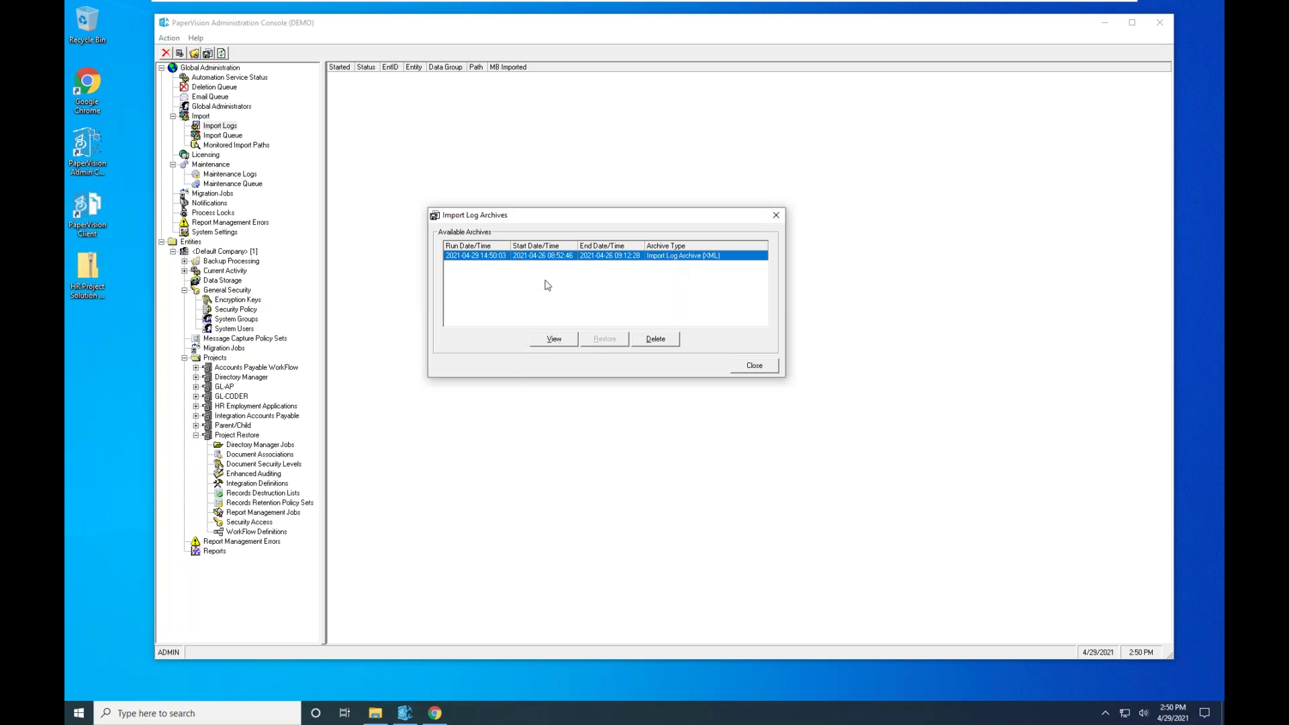
pyautogui.click(554, 340)
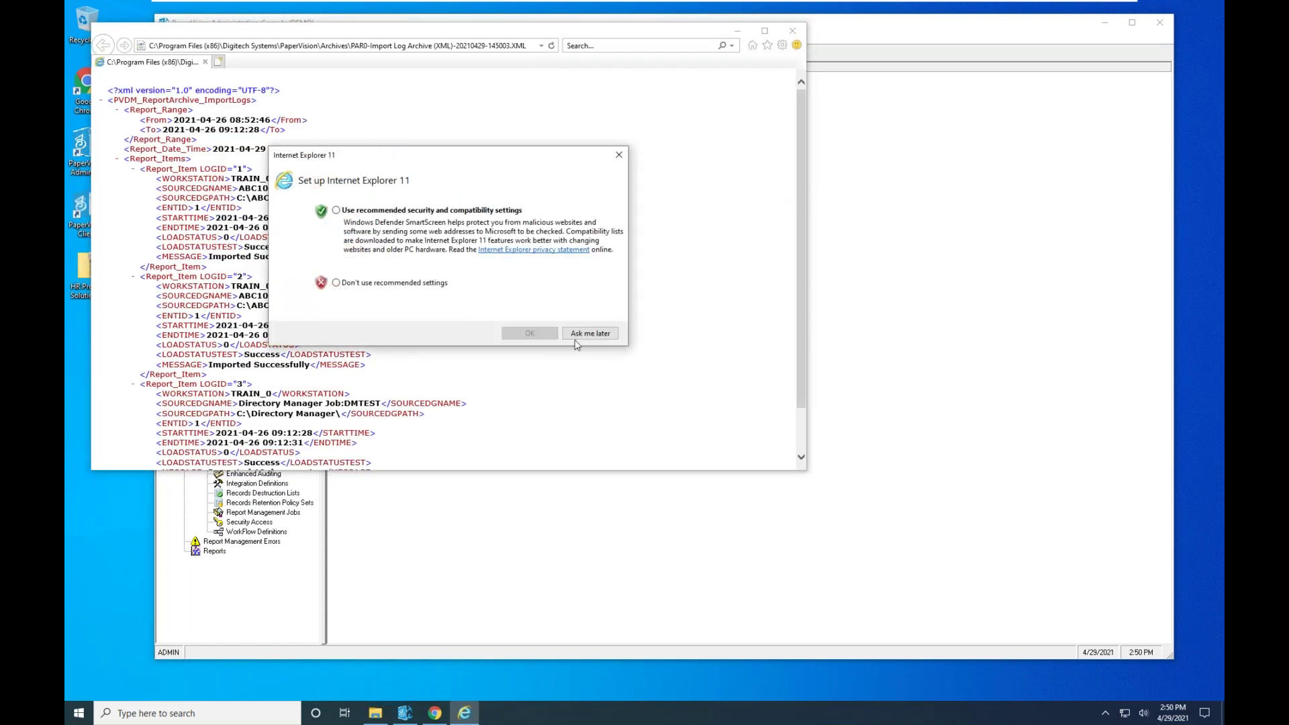
# Dismiss the browser and Skype prompts, enlarge the window to read the full XML archive, then close it
pyautogui.click(618, 155)
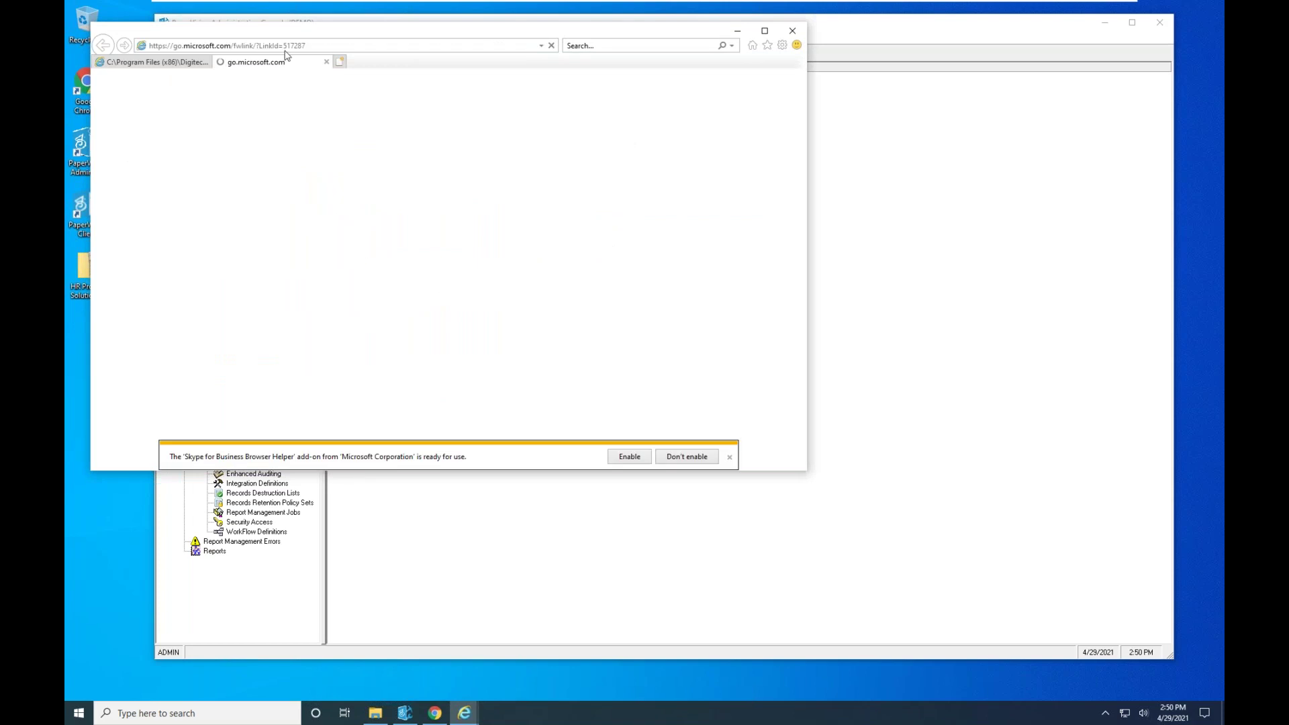
pyautogui.click(327, 63)
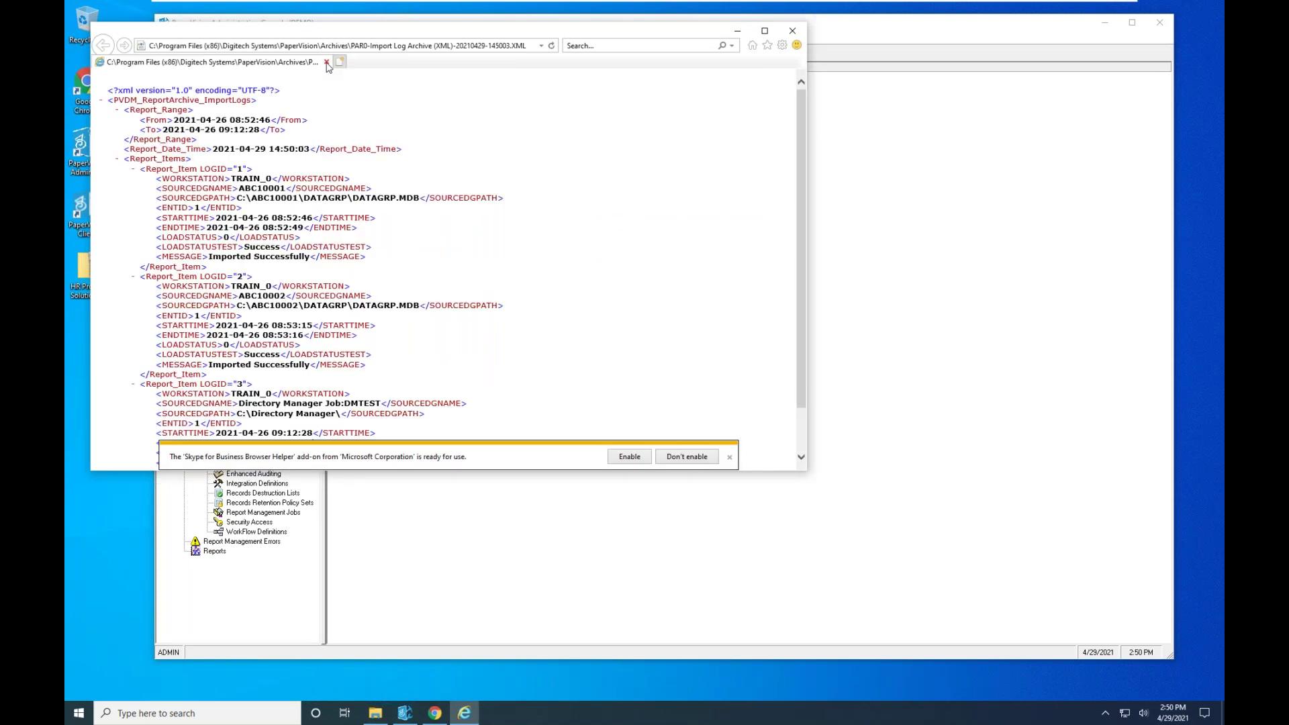
pyautogui.click(711, 459)
pyautogui.moveTo(808, 473); pyautogui.dragTo(817, 650)
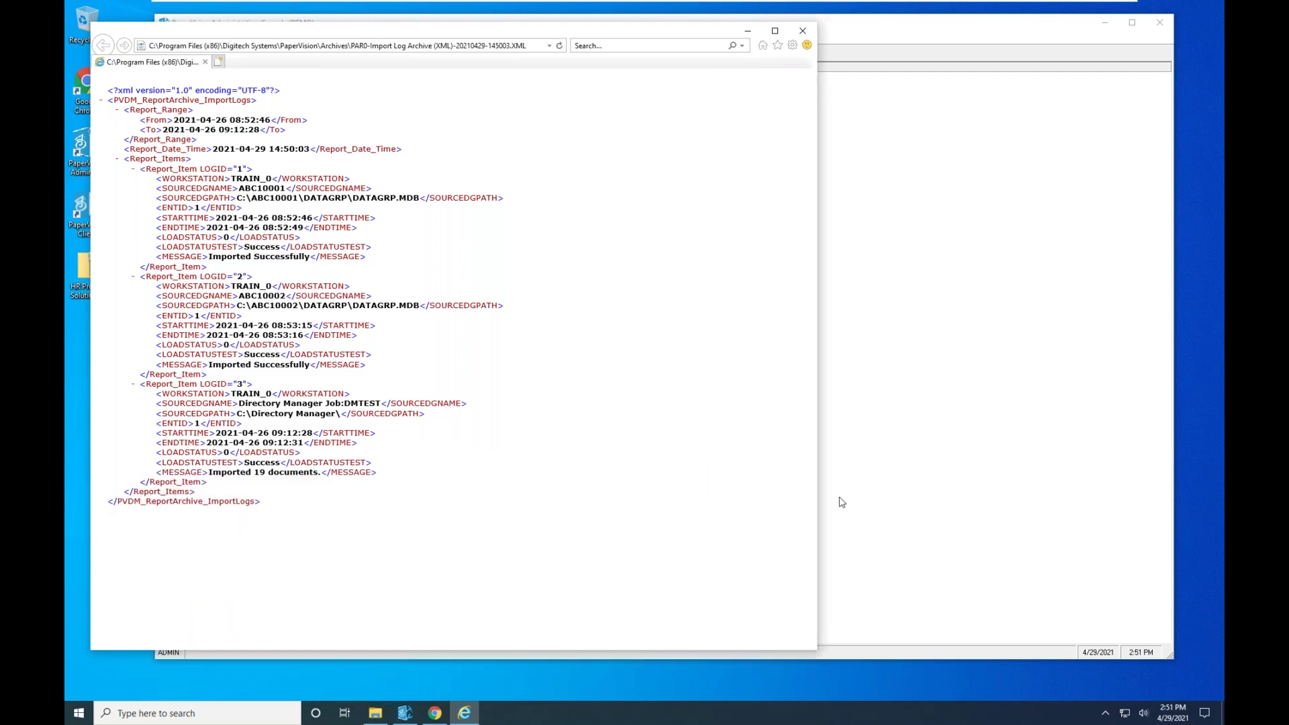
pyautogui.moveTo(448, 33); pyautogui.dragTo(596, 39)
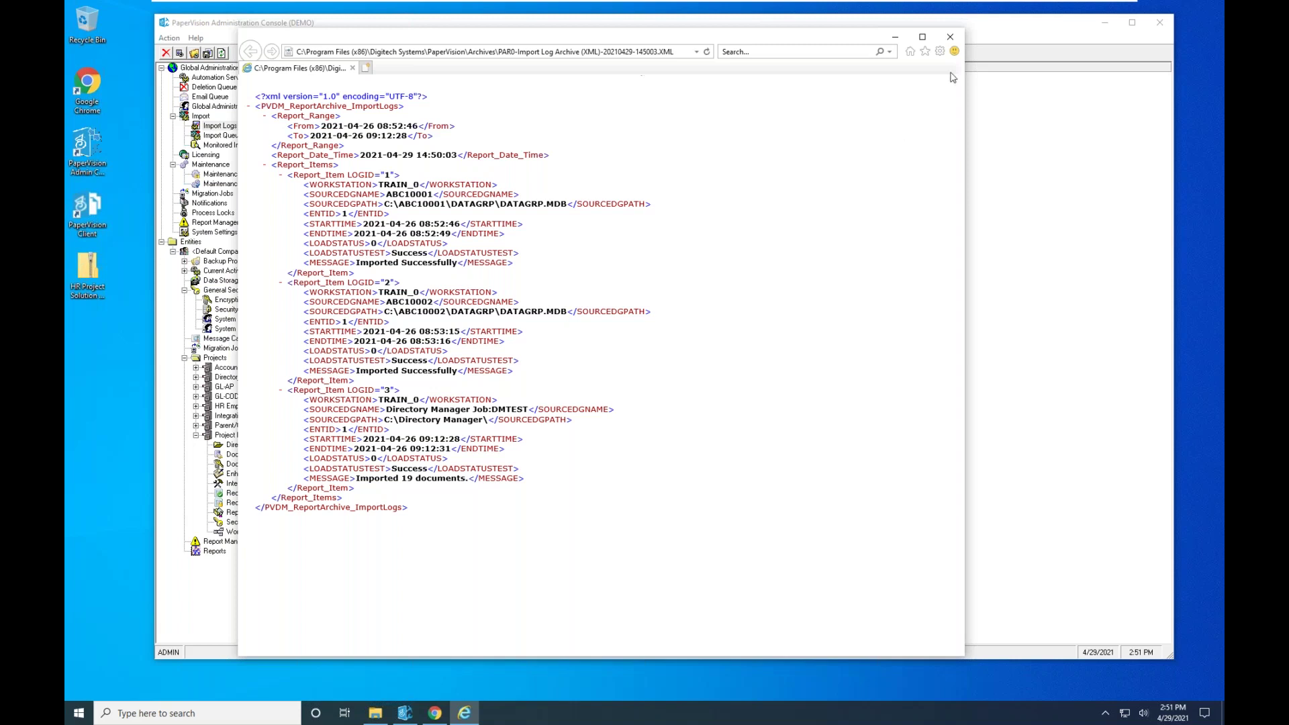
pyautogui.click(950, 36)
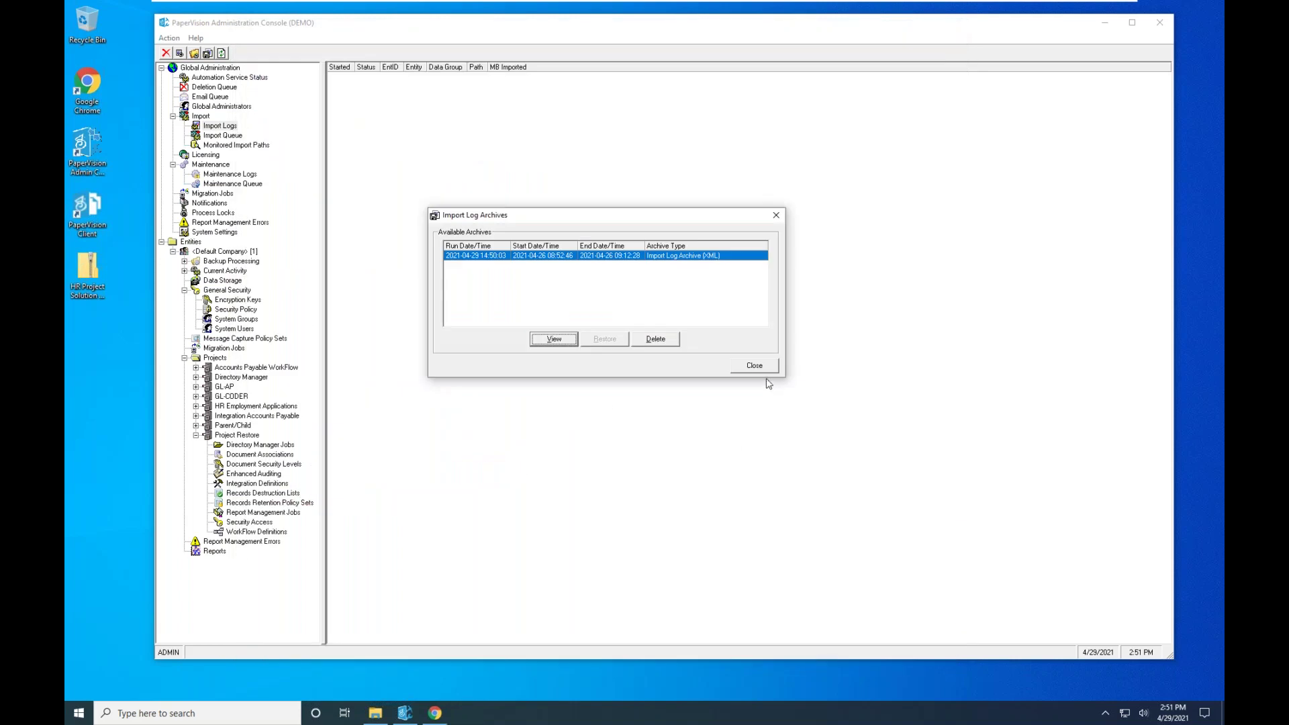
# Close the archive list and review the Data tab's system log archiving option, cancelling without changes
pyautogui.click(755, 366)
pyautogui.click(227, 231)
pyautogui.doubleClick(362, 86)
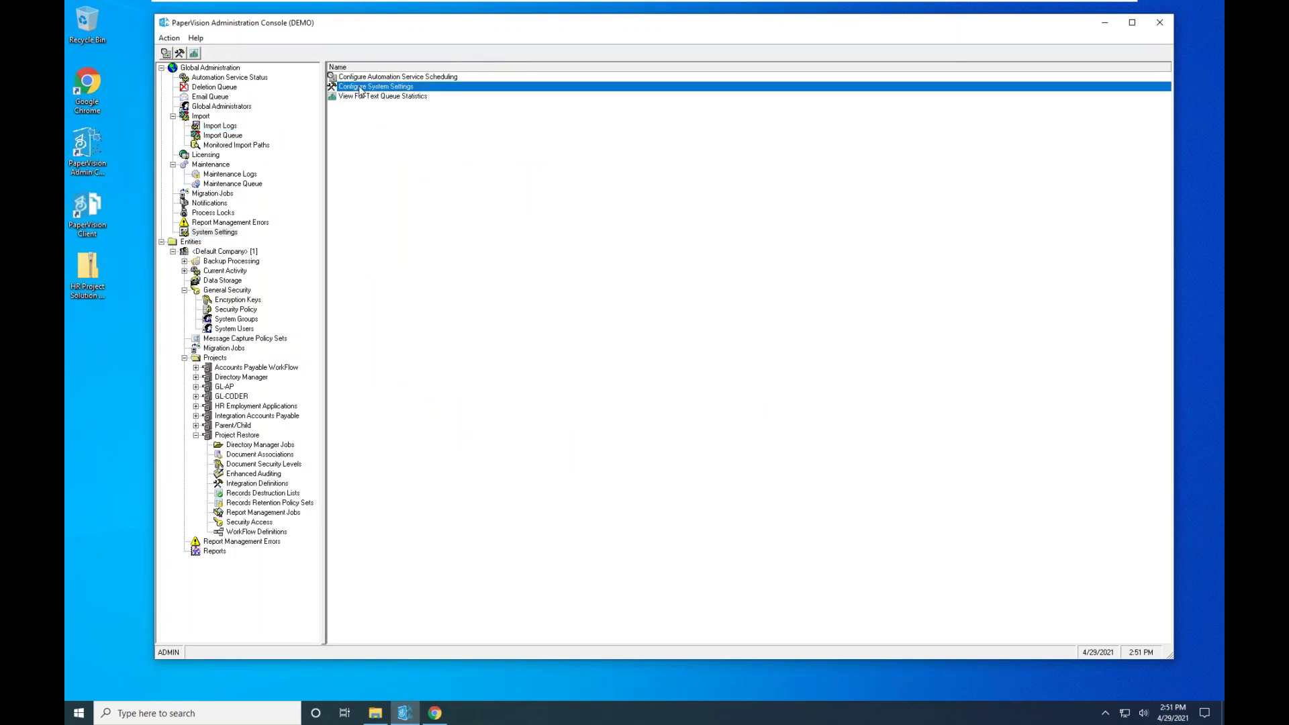
pyautogui.click(564, 193)
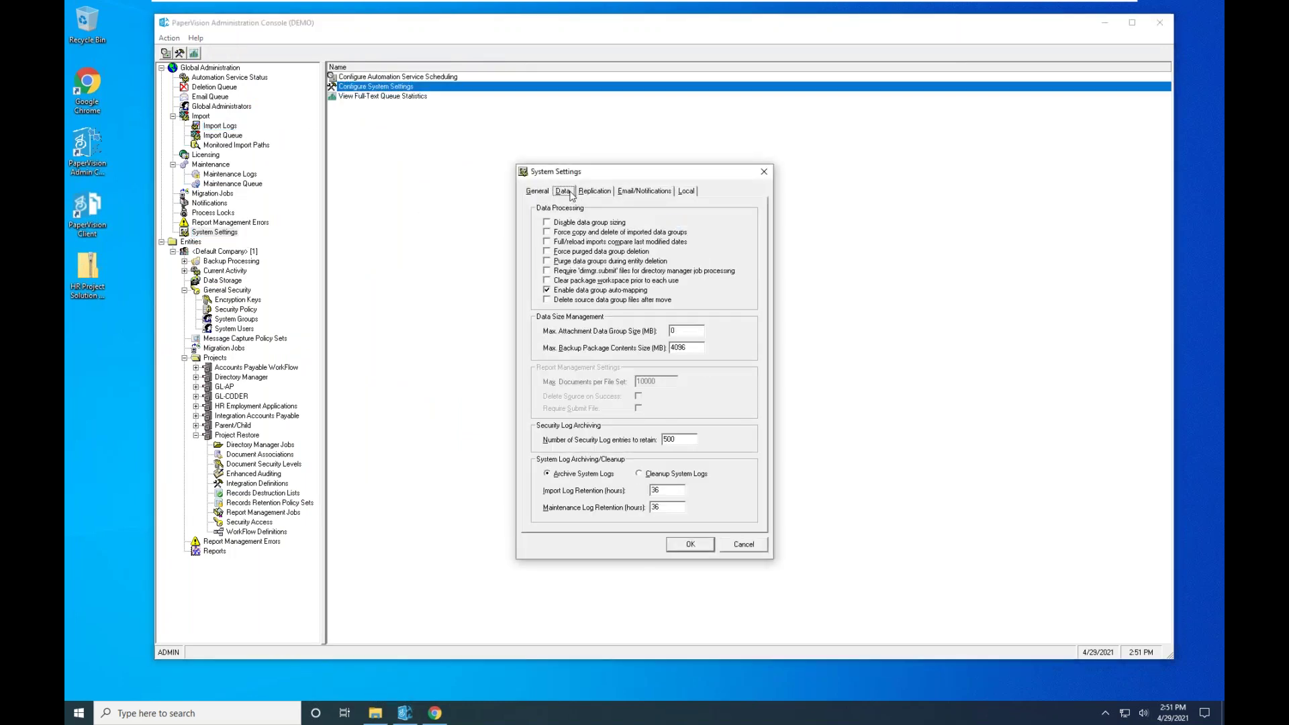
pyautogui.click(693, 476)
pyautogui.click(607, 474)
pyautogui.click(743, 544)
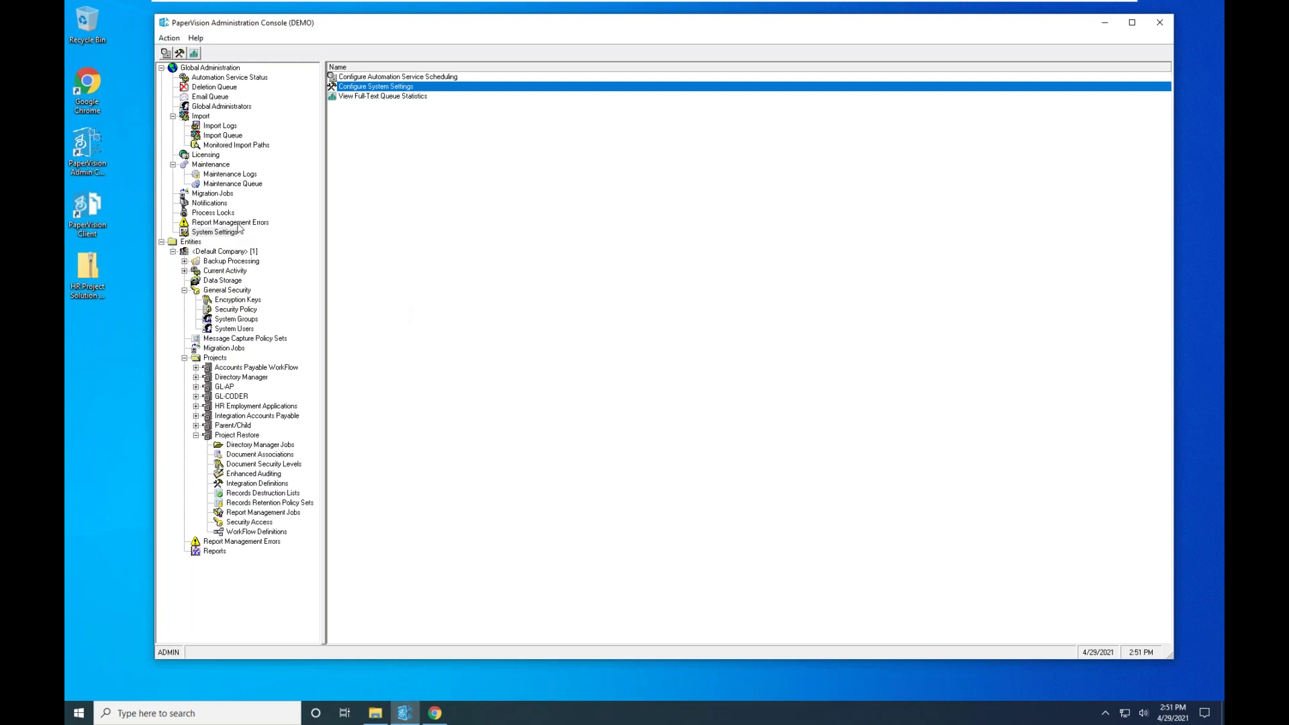
# Preview a Report Archiving operation in Automation Service Scheduling, cancel it, and advance the slide
pyautogui.click(414, 78)
pyautogui.doubleClick(414, 78)
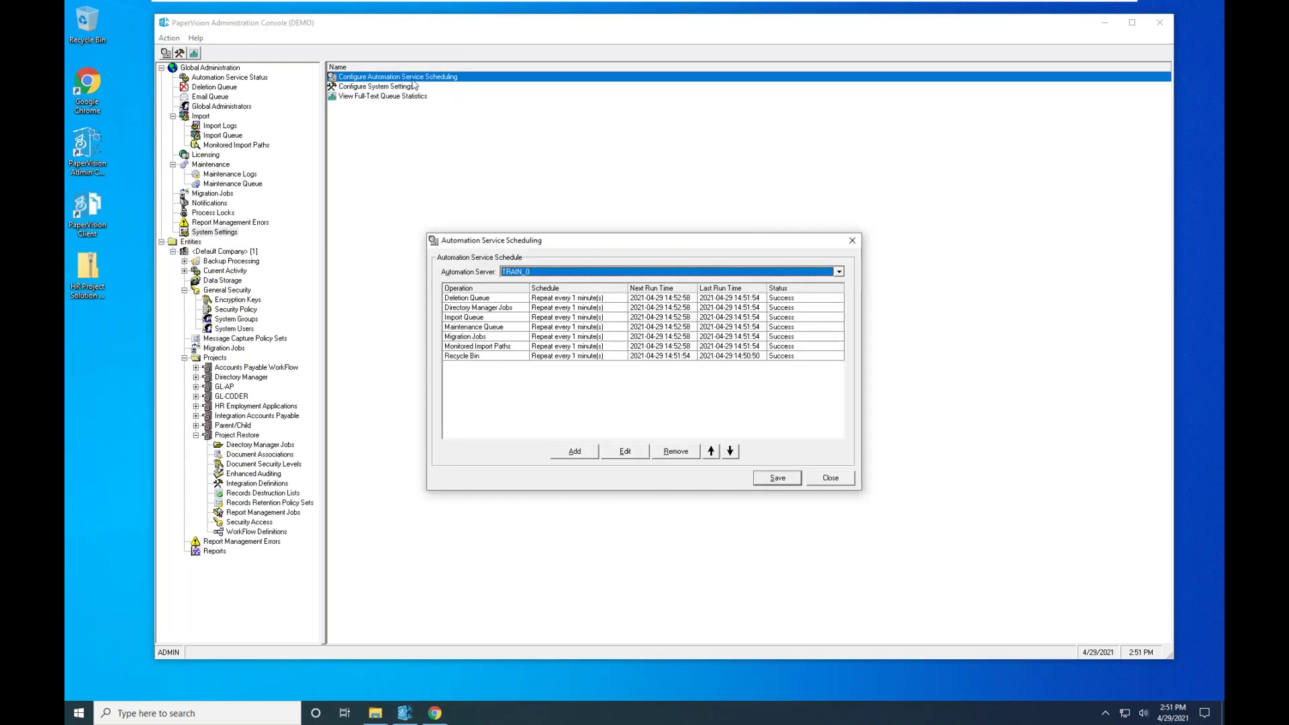
pyautogui.click(582, 455)
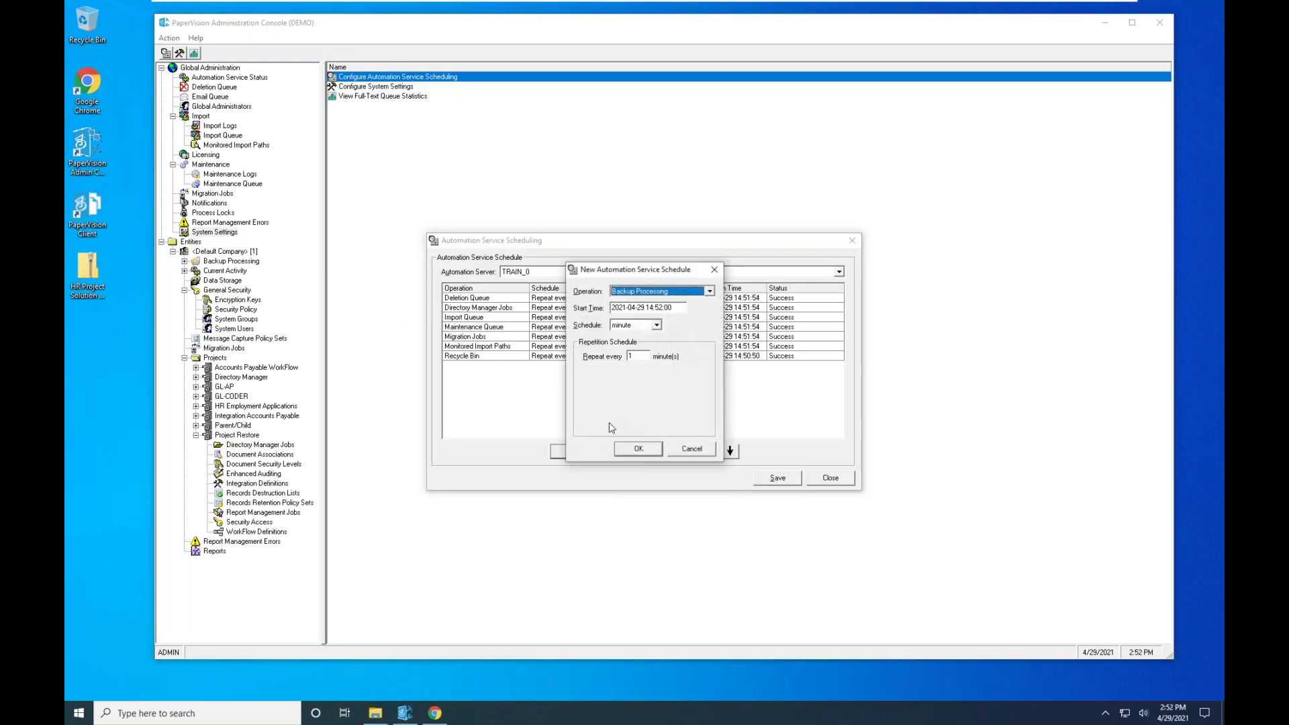
pyautogui.click(648, 292)
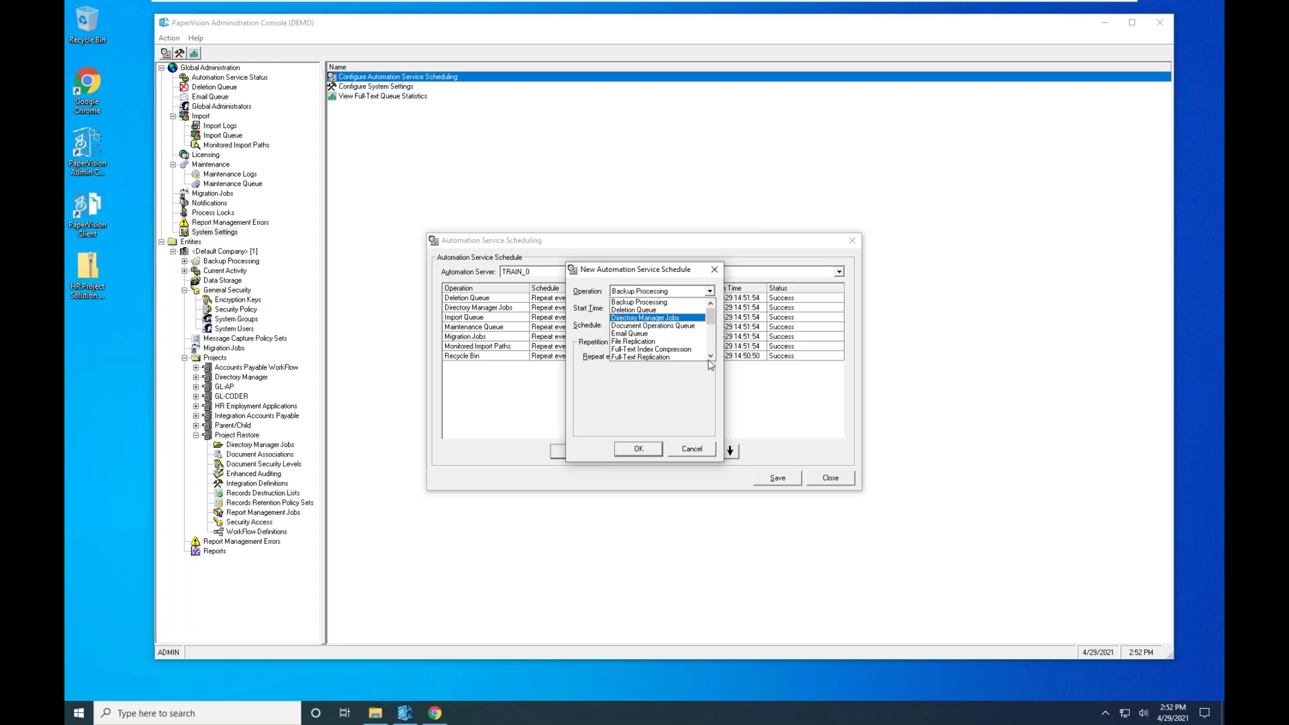
pyautogui.moveTo(710, 315); pyautogui.dragTo(710, 344)
pyautogui.click(689, 319)
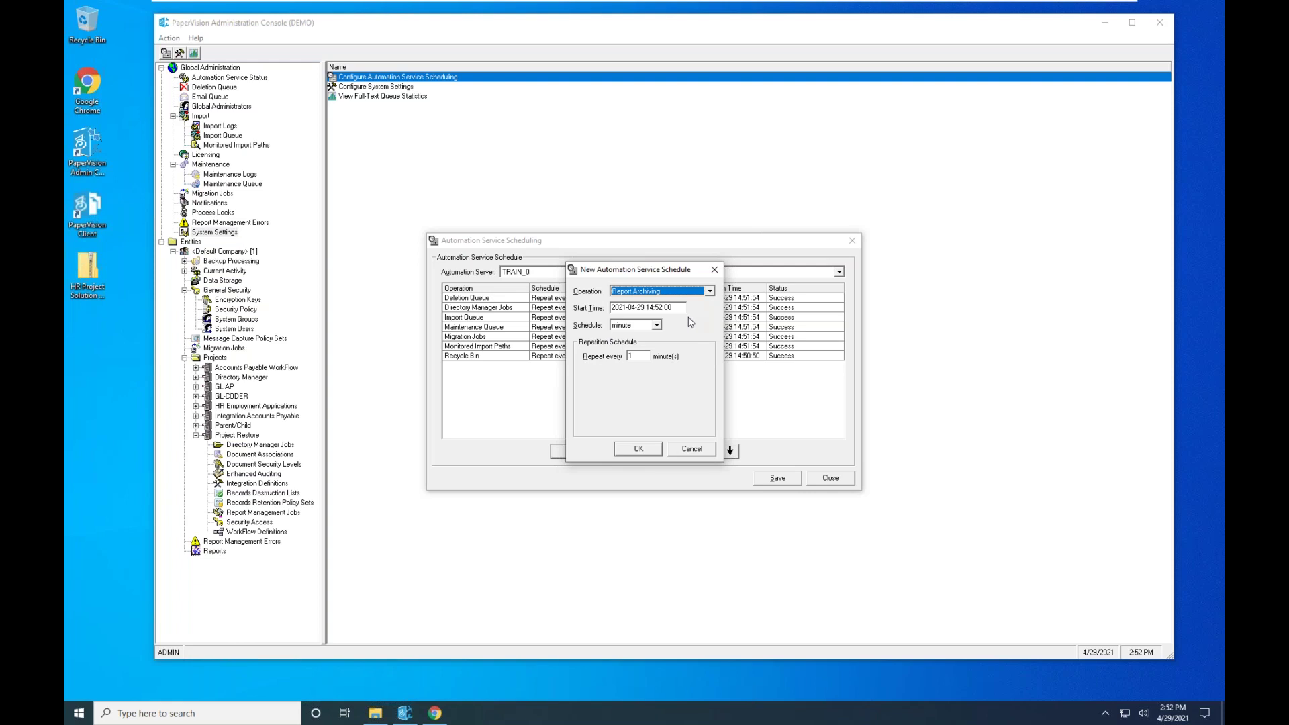
pyautogui.click(699, 454)
pyautogui.click(836, 482)
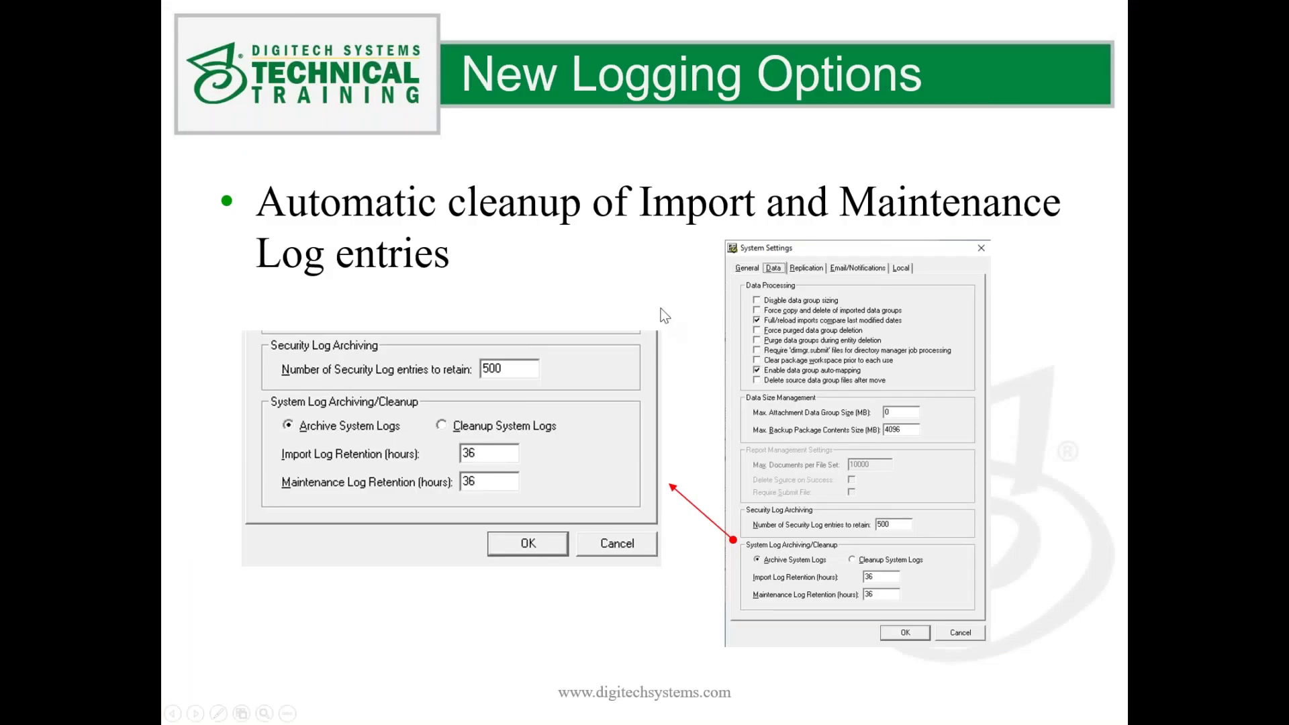
pyautogui.click(661, 309)
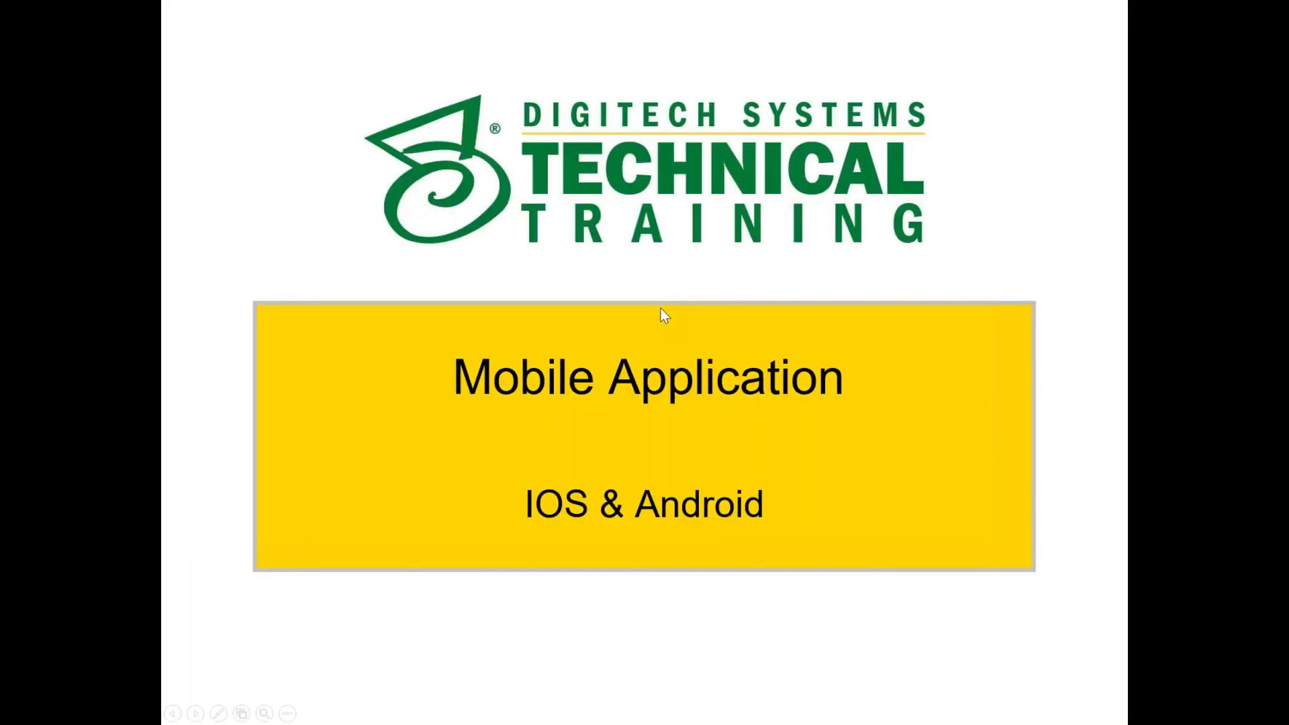